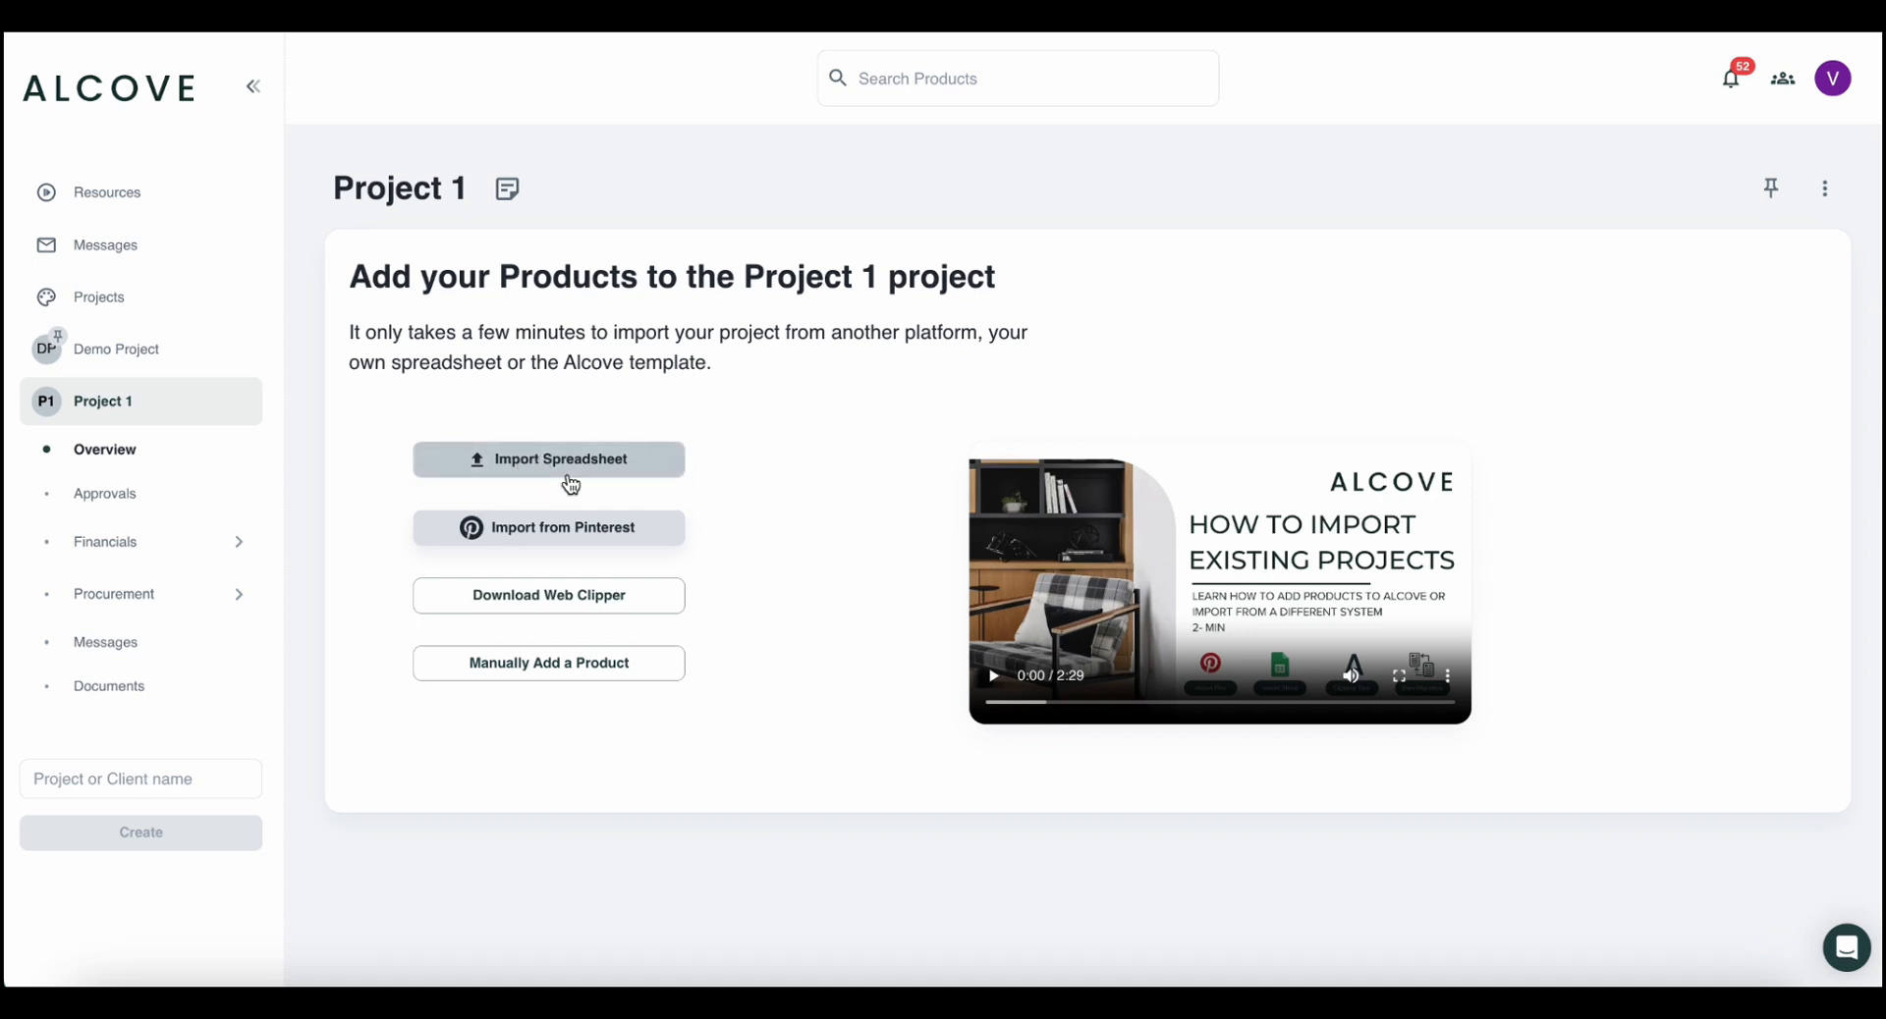
Open the spreadsheet import options for Project 1, then close them without uploading a file.
{"action": "left_click", "coordinate": [570, 481]}
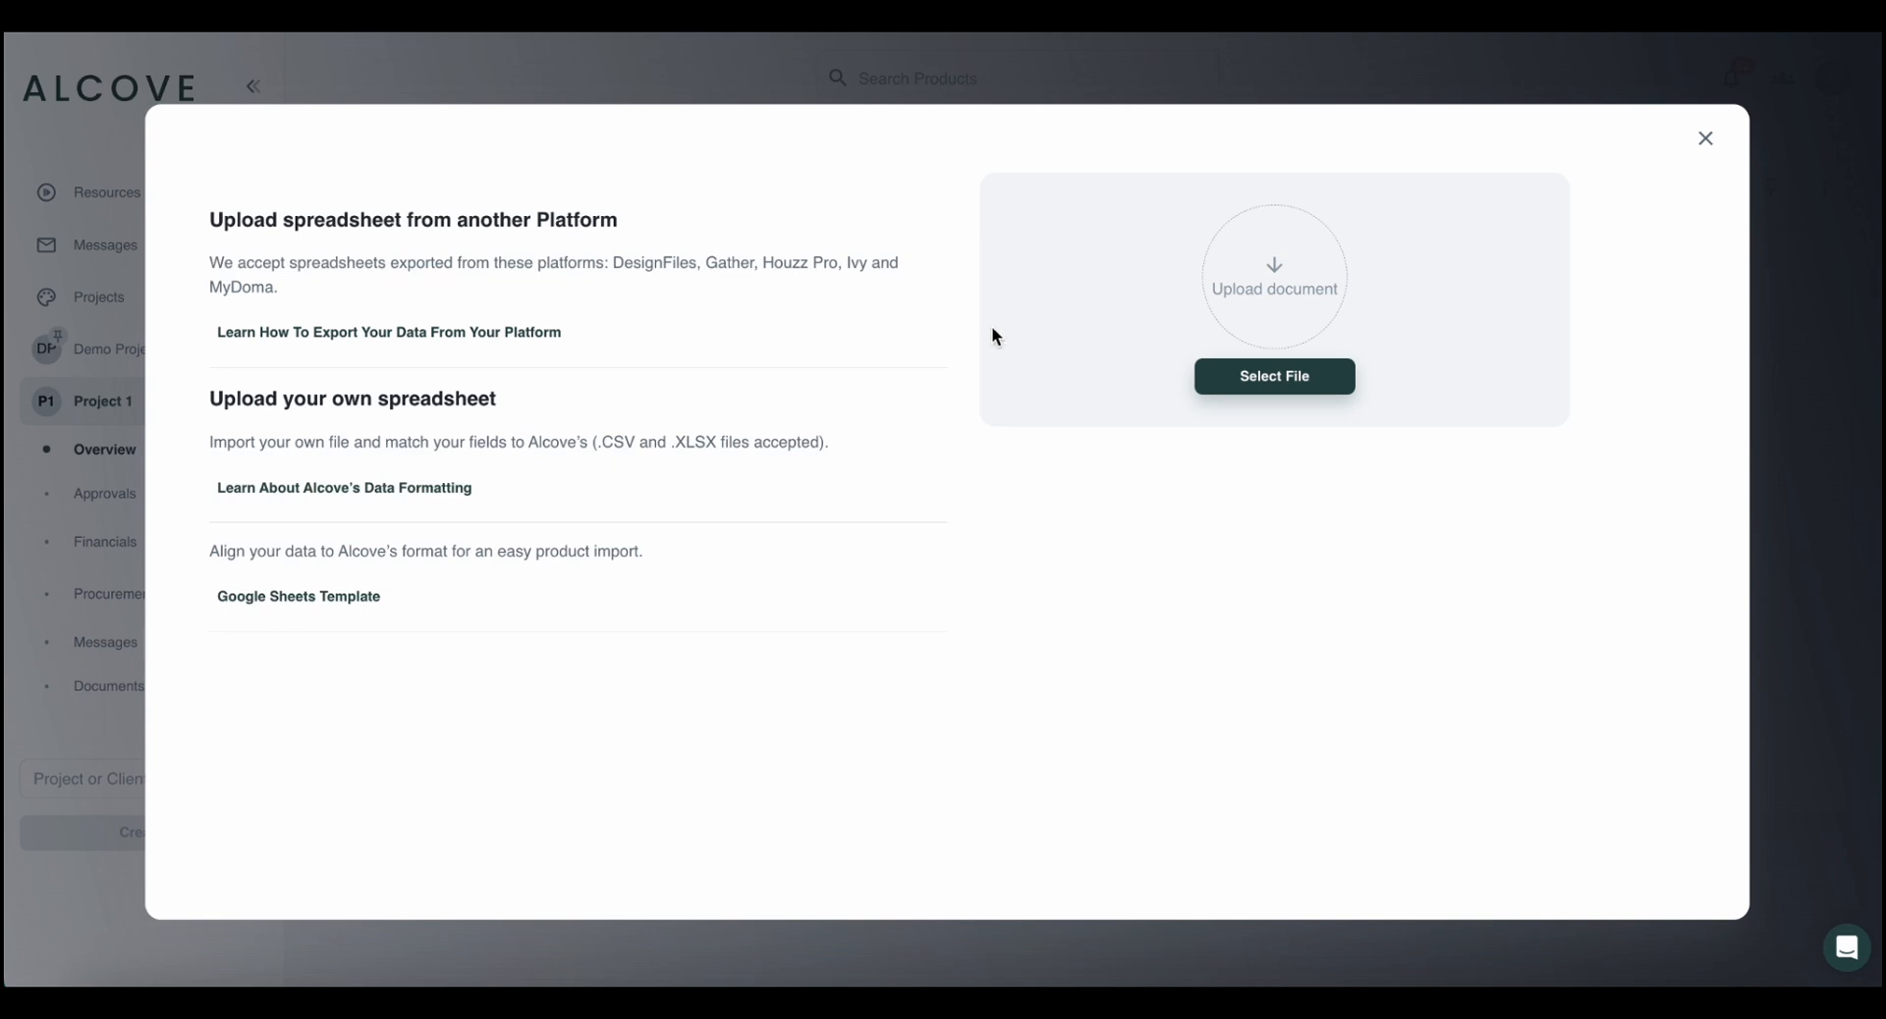
{"action": "left_click", "coordinate": [1706, 140]}
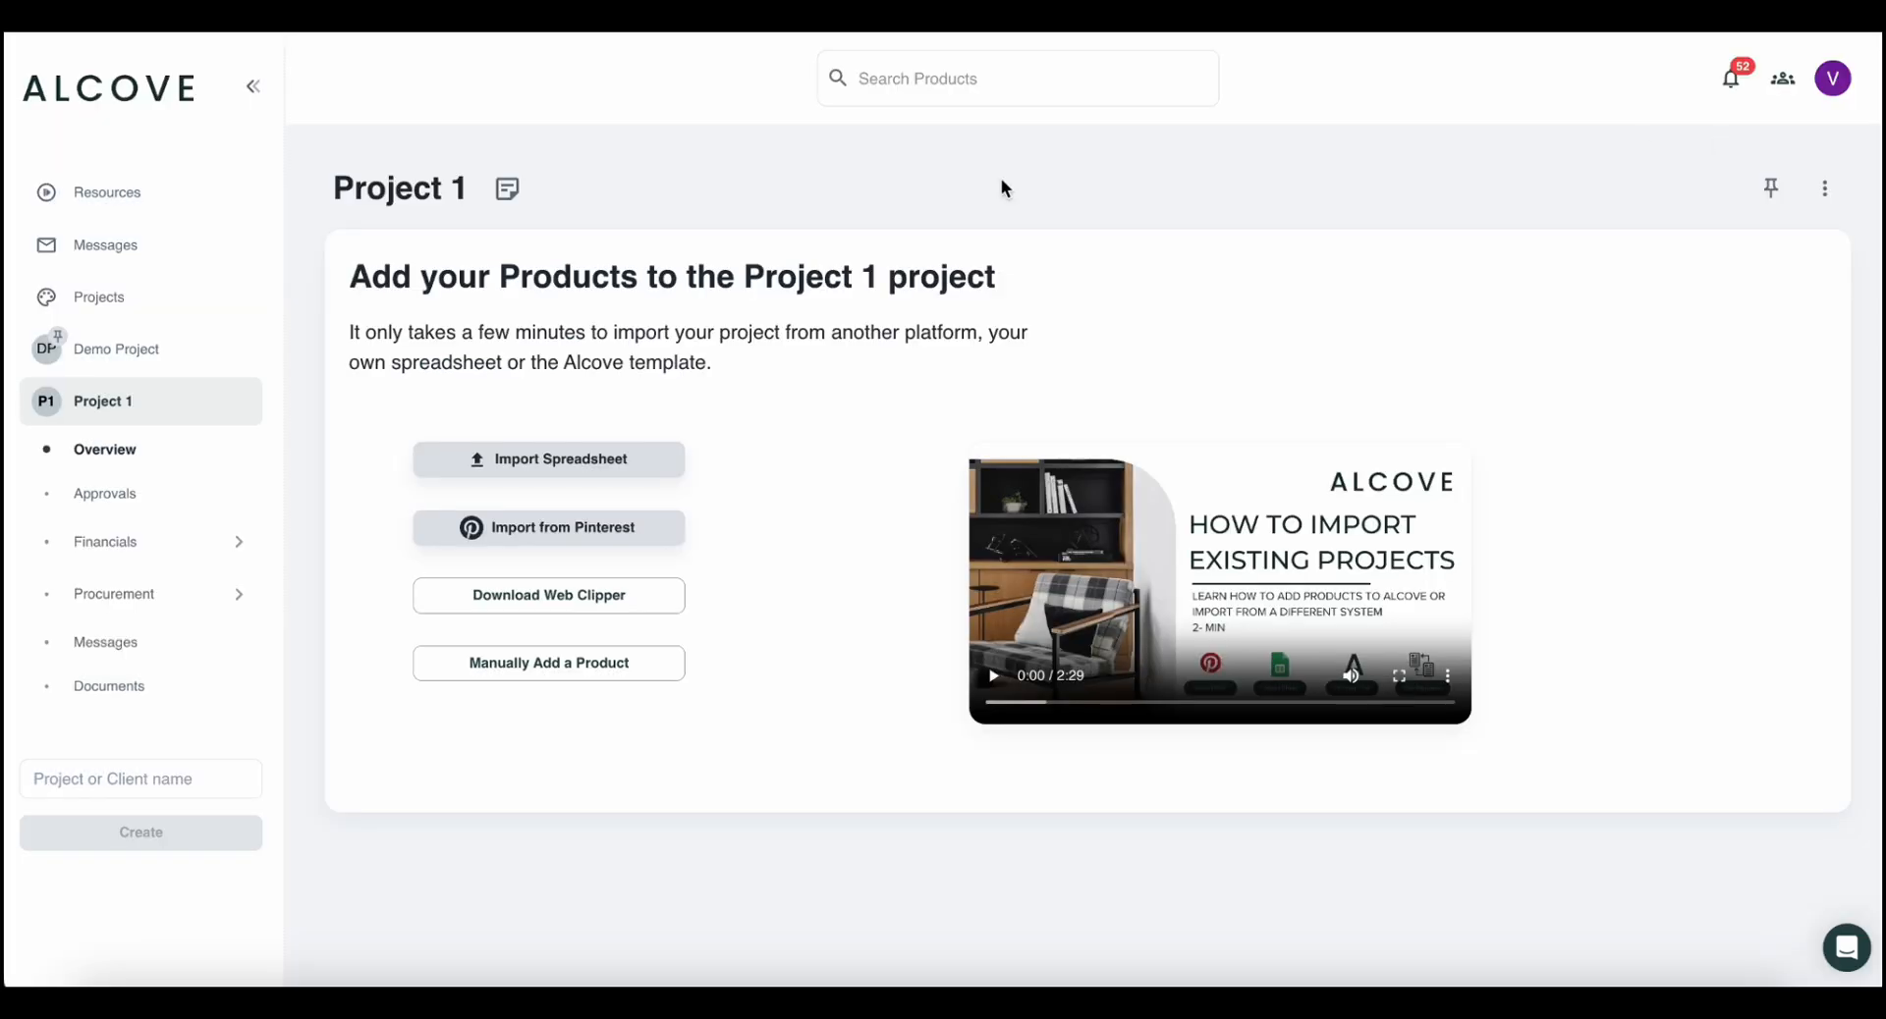
Create the demo project from the Resources page.
{"action": "left_click", "coordinate": [106, 192]}
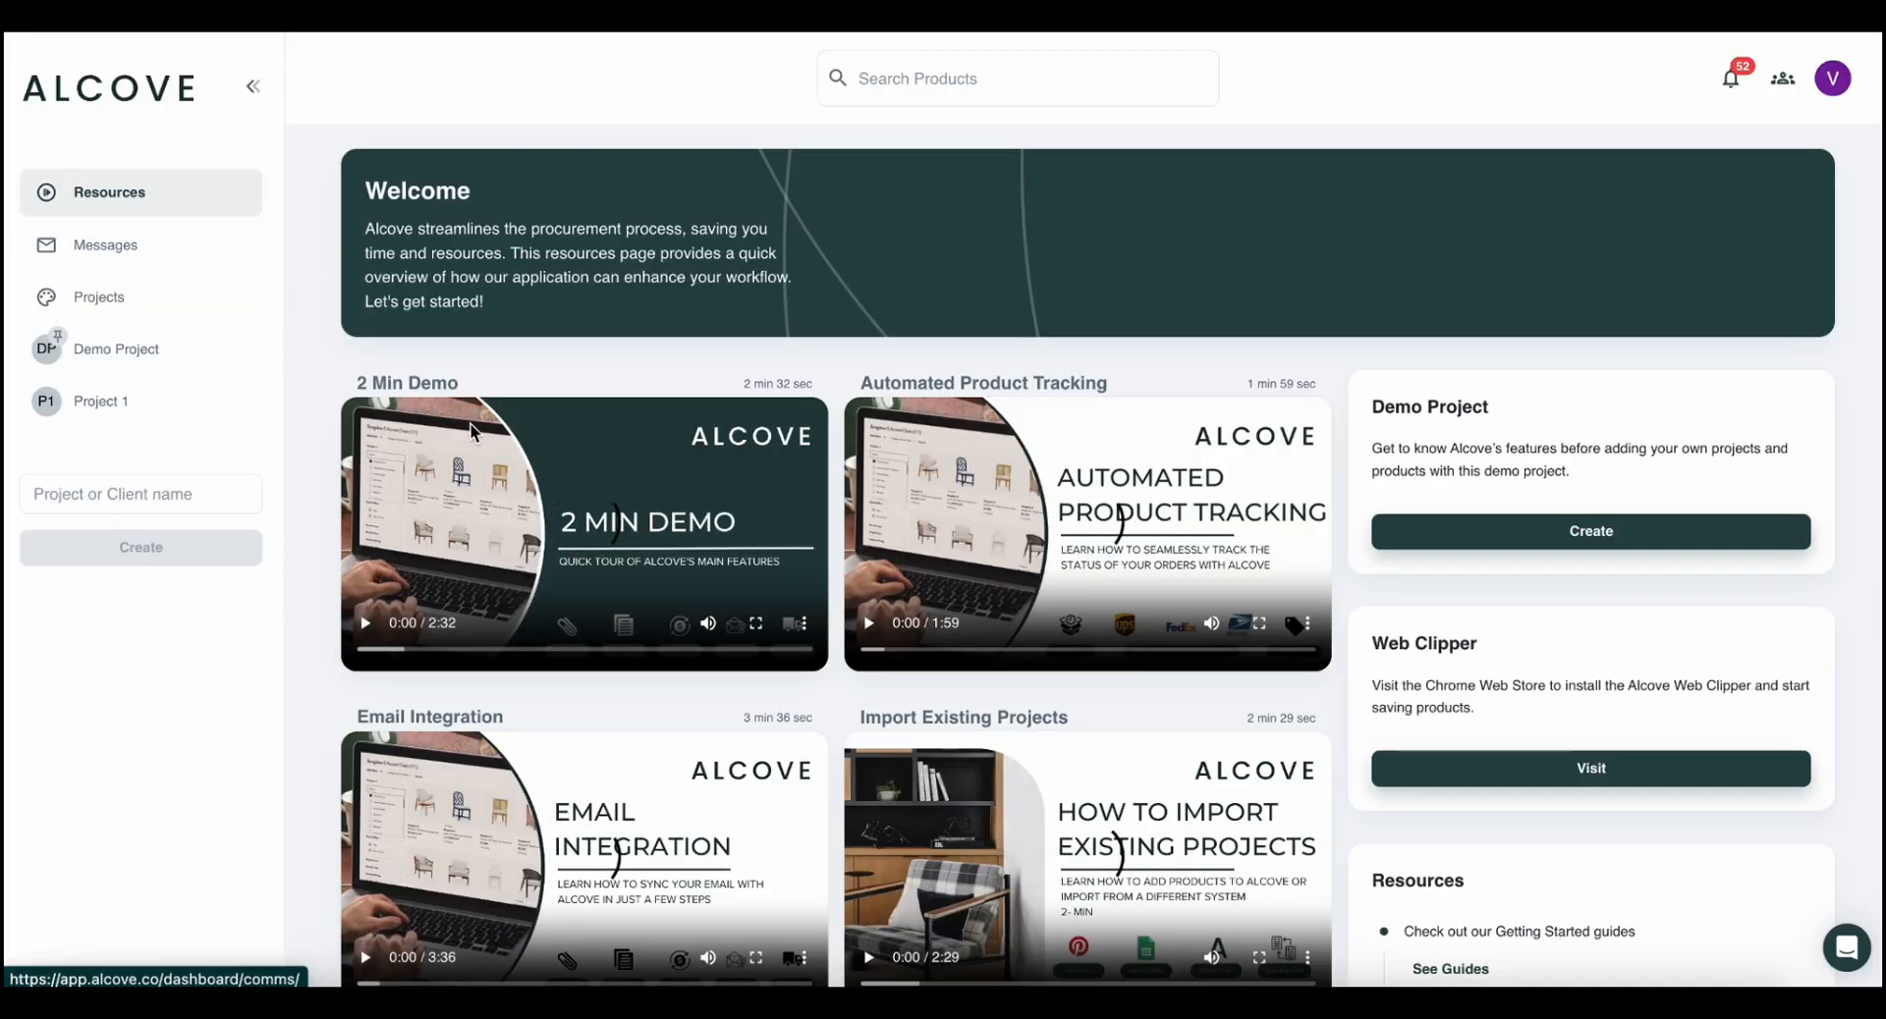
{"action": "left_click", "coordinate": [1500, 532]}
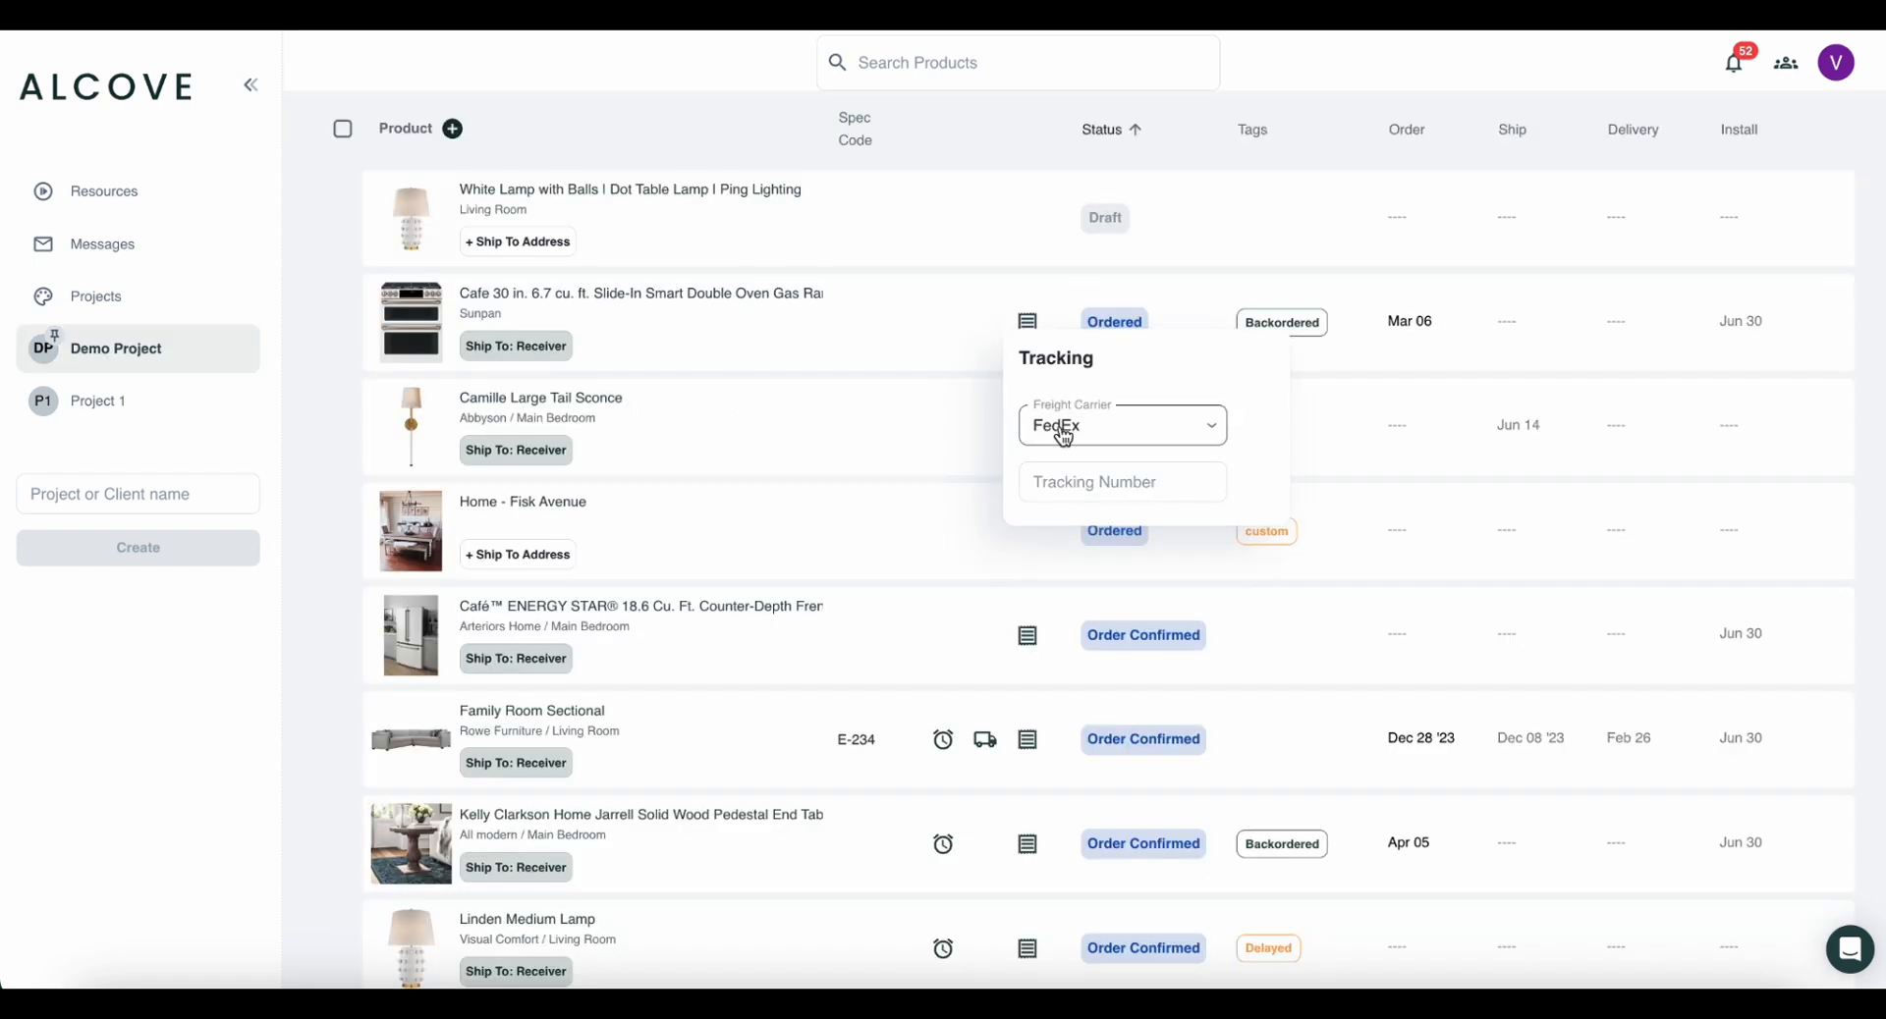
Paste the FedEx tracking number into the tracking details of the Camille Large Tail Sconce and close them.
{"action": "left_click", "coordinate": [1065, 472]}
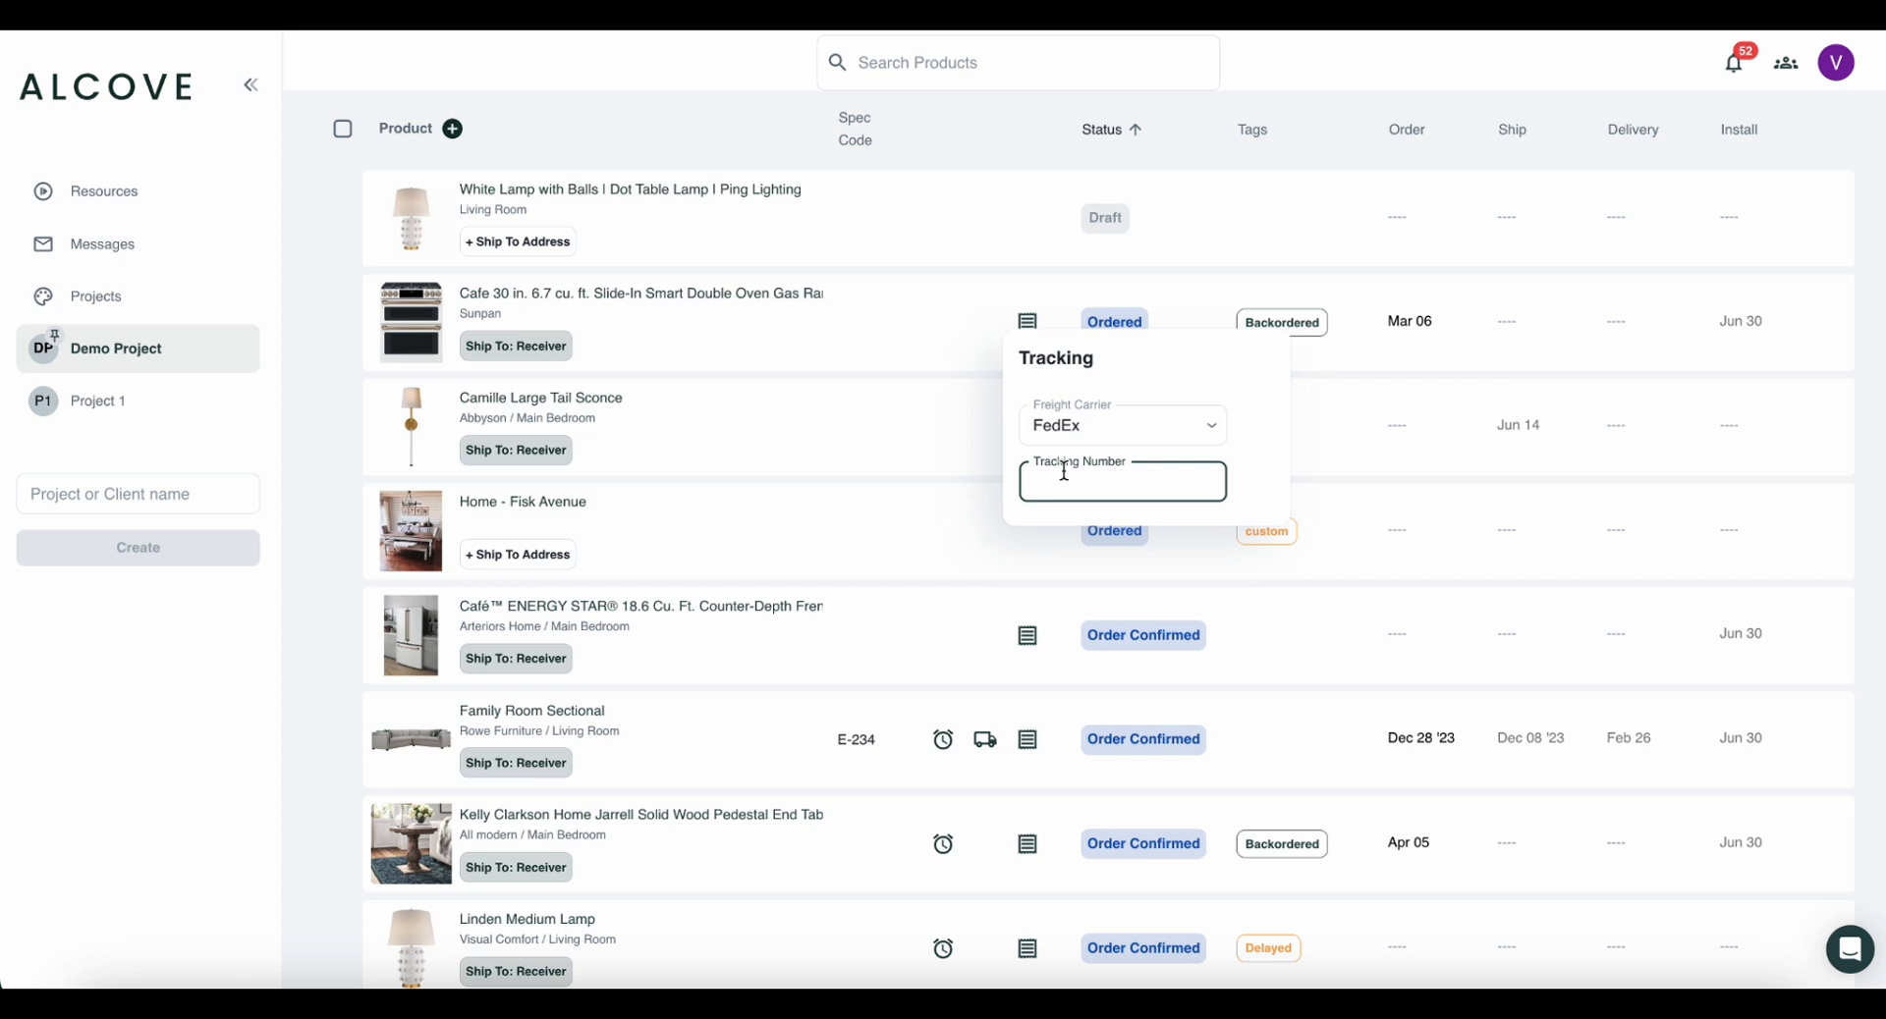
{"action": "key", "text": "ctrl+v"}
{"action": "left_click", "coordinate": [972, 466]}
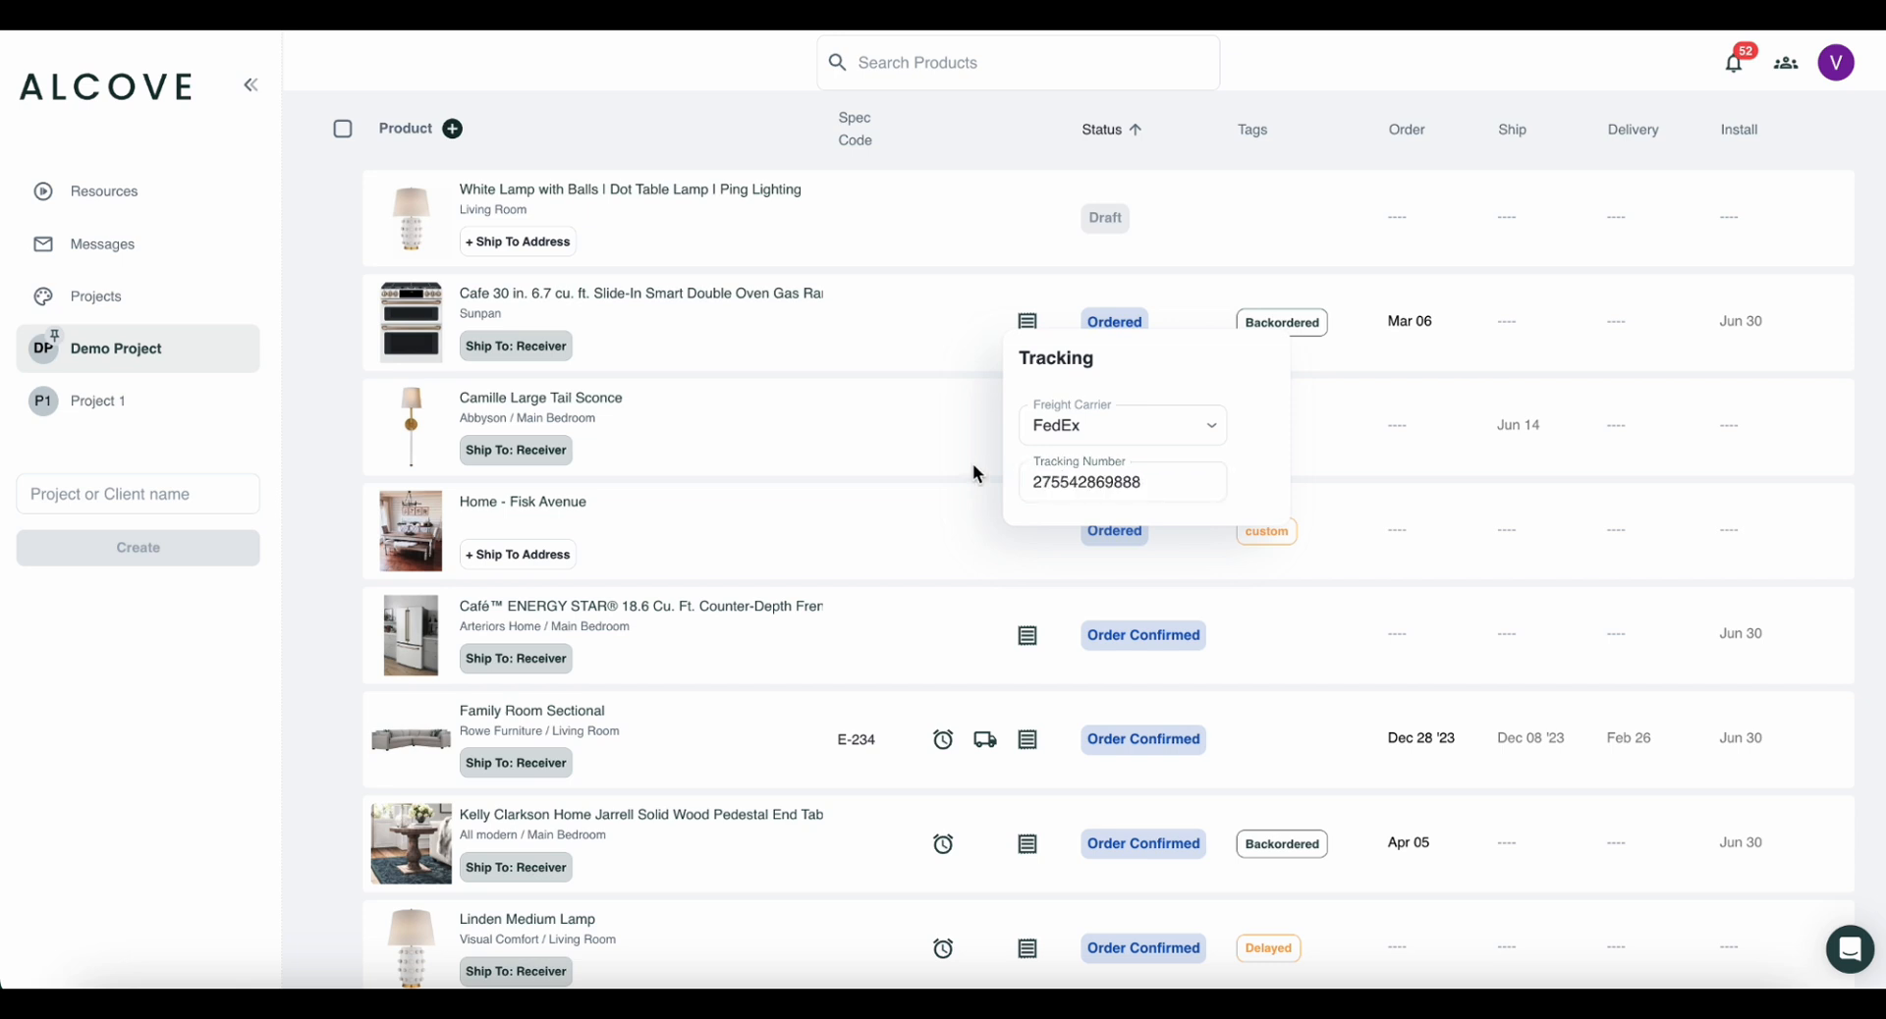
Find the Camille Large Tail Sconce among the shipped products and open its tracking details.
{"action": "scroll", "coordinate": [977, 472], "scroll_direction": "down", "scroll_amount": 9}
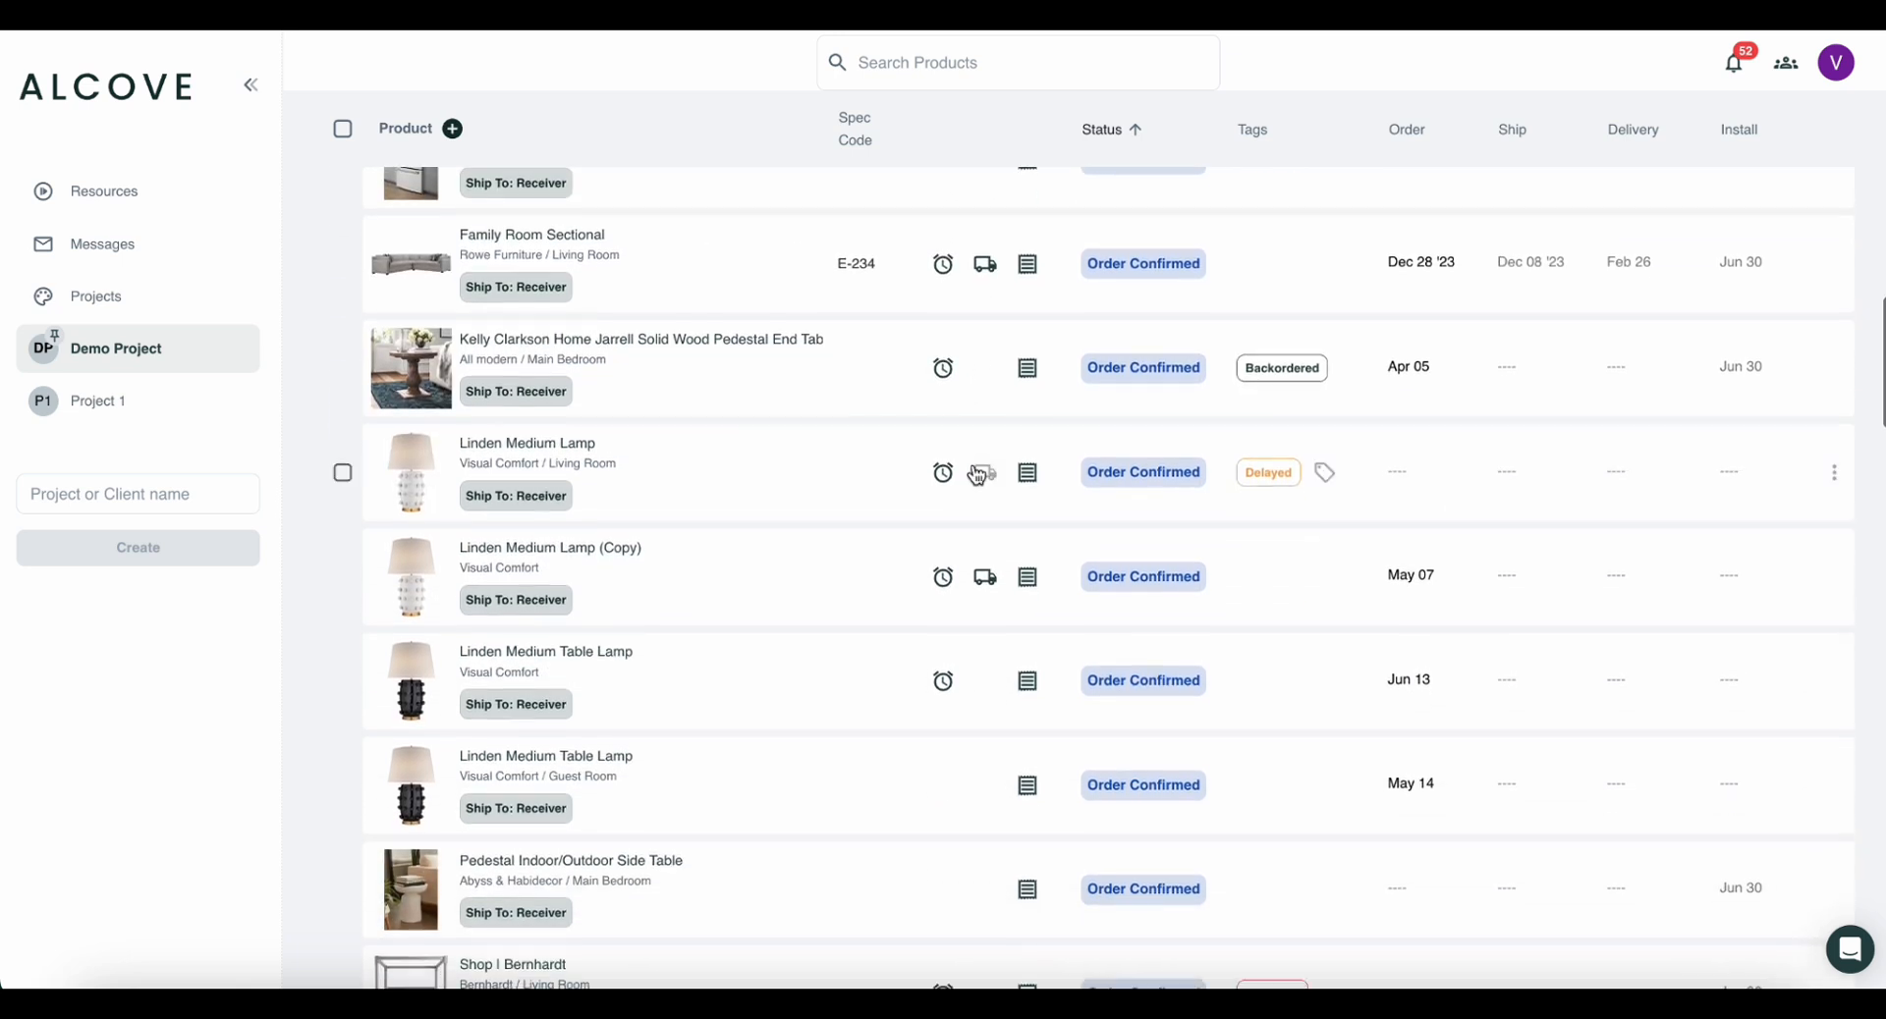
{"action": "scroll", "coordinate": [972, 463], "scroll_direction": "down", "scroll_amount": 4}
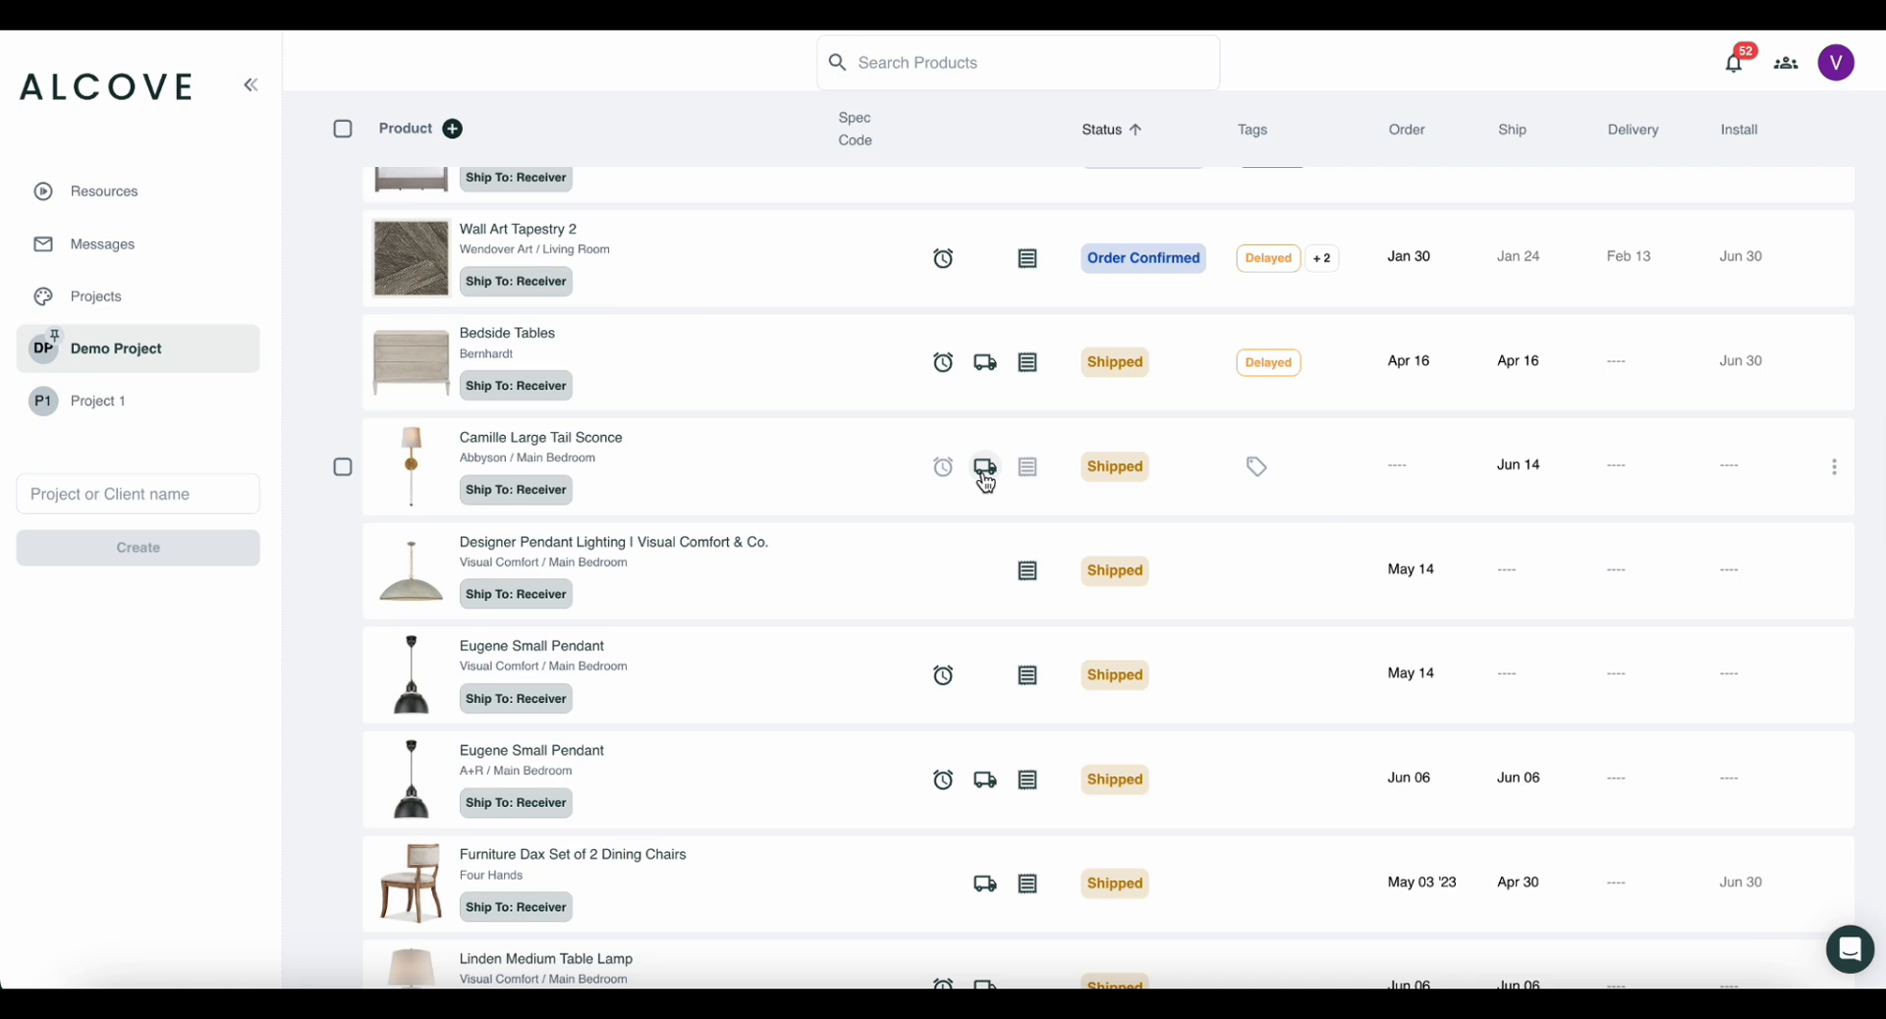
{"action": "left_click", "coordinate": [986, 478]}
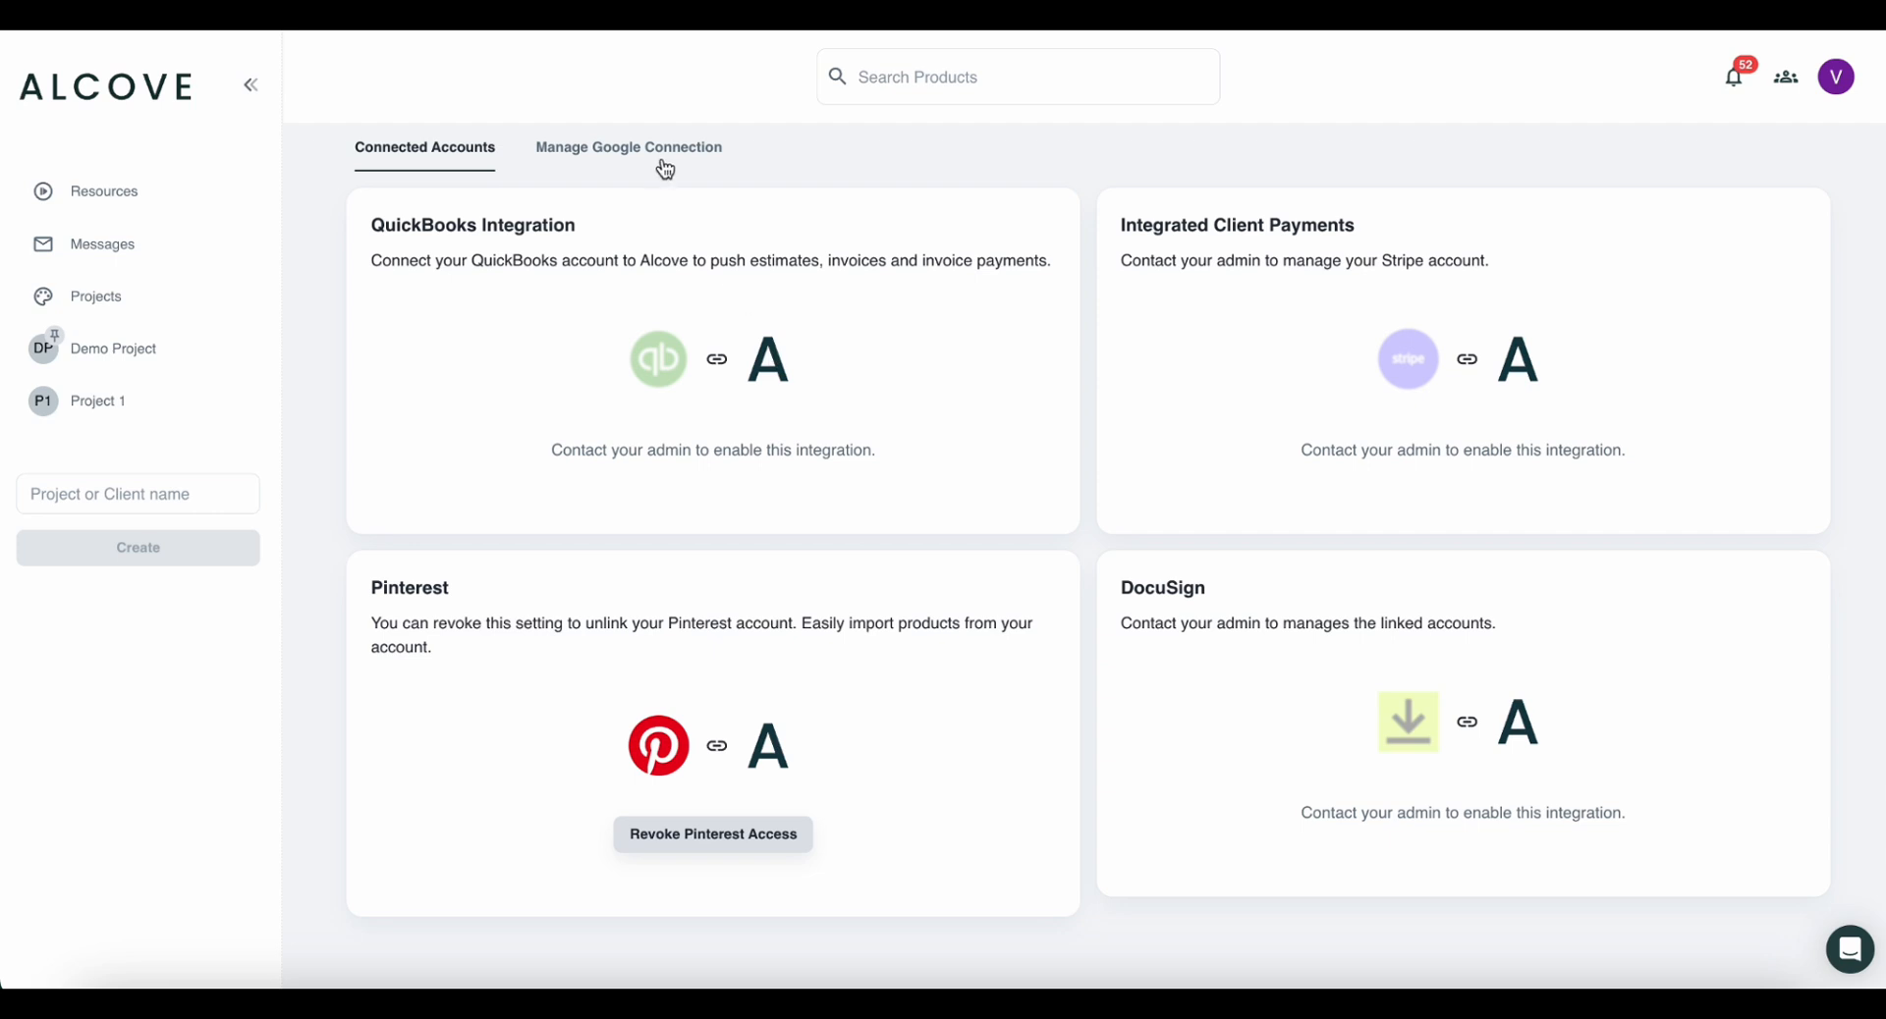
Open the Google connection management in the account integration settings.
{"action": "left_click", "coordinate": [664, 169]}
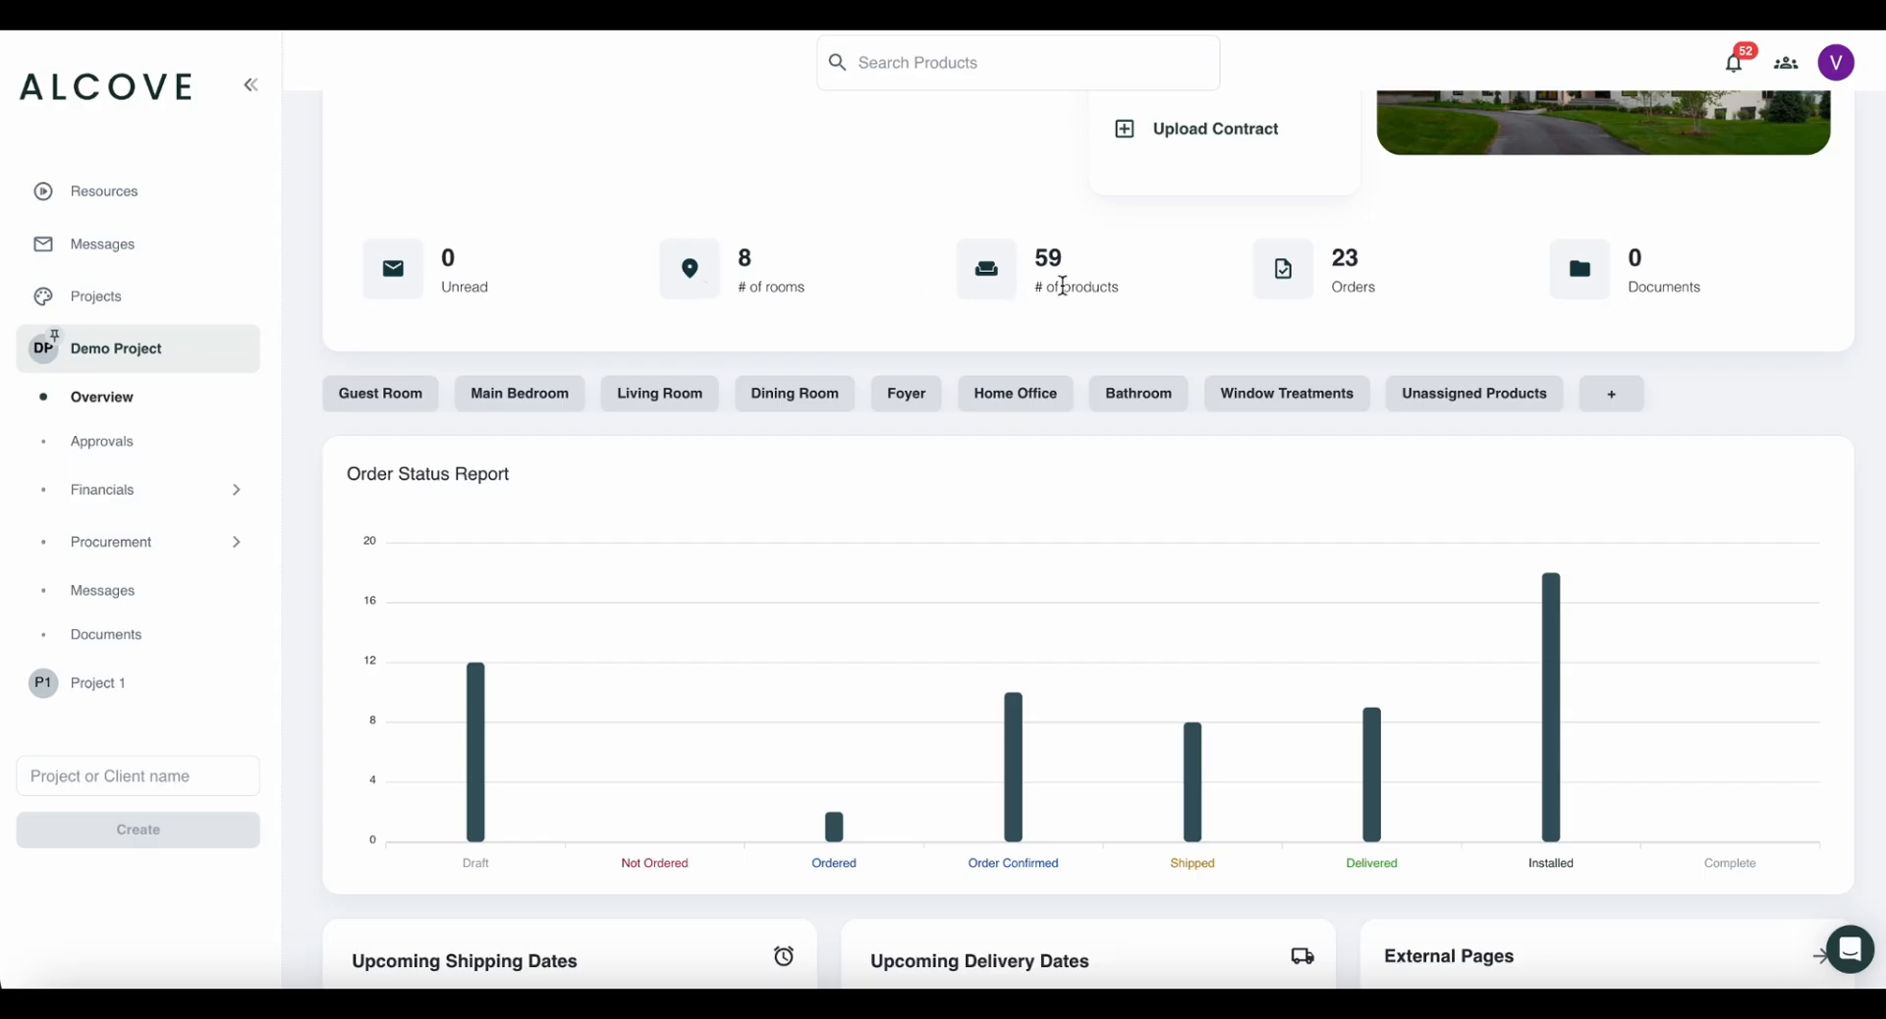
Review the Demo Project's overview reports, open its Shipped products from the Order Status Report, and look through the list.
{"action": "scroll", "coordinate": [1558, 282], "scroll_direction": "down", "scroll_amount": 5}
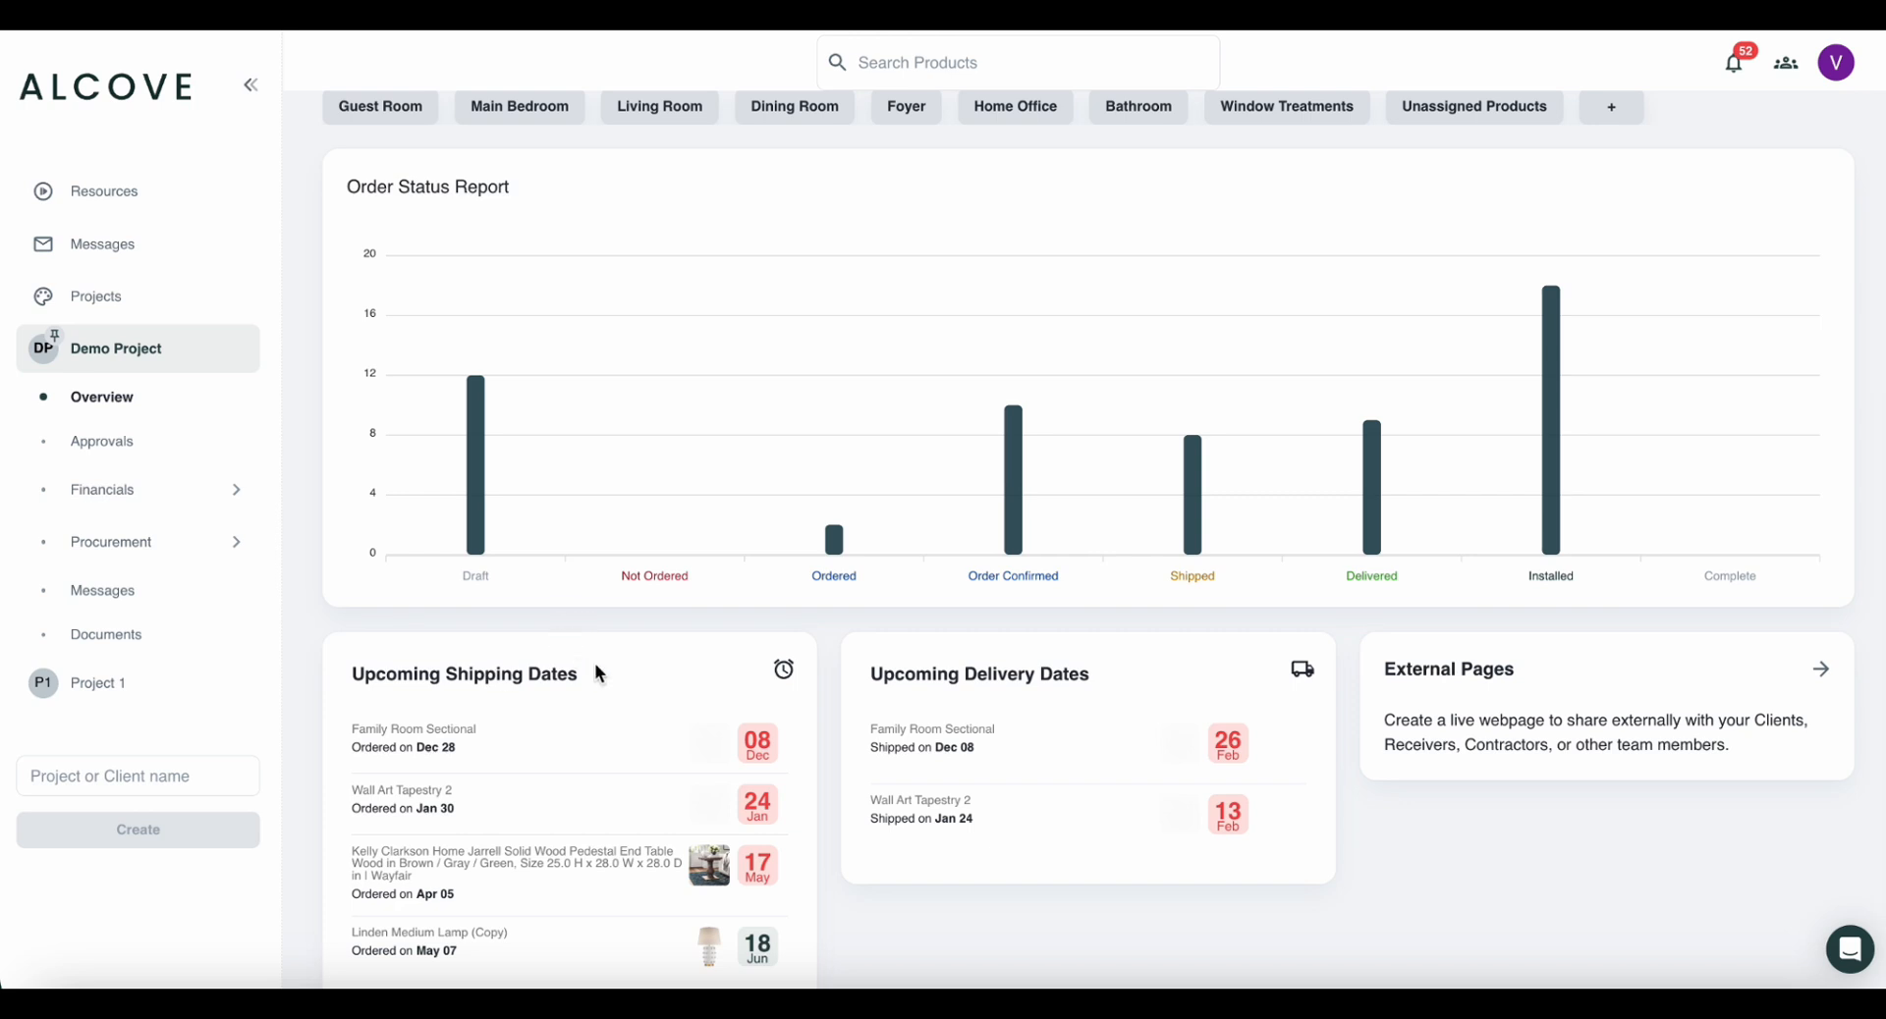
{"action": "scroll", "coordinate": [1049, 675], "scroll_direction": "up", "scroll_amount": 2}
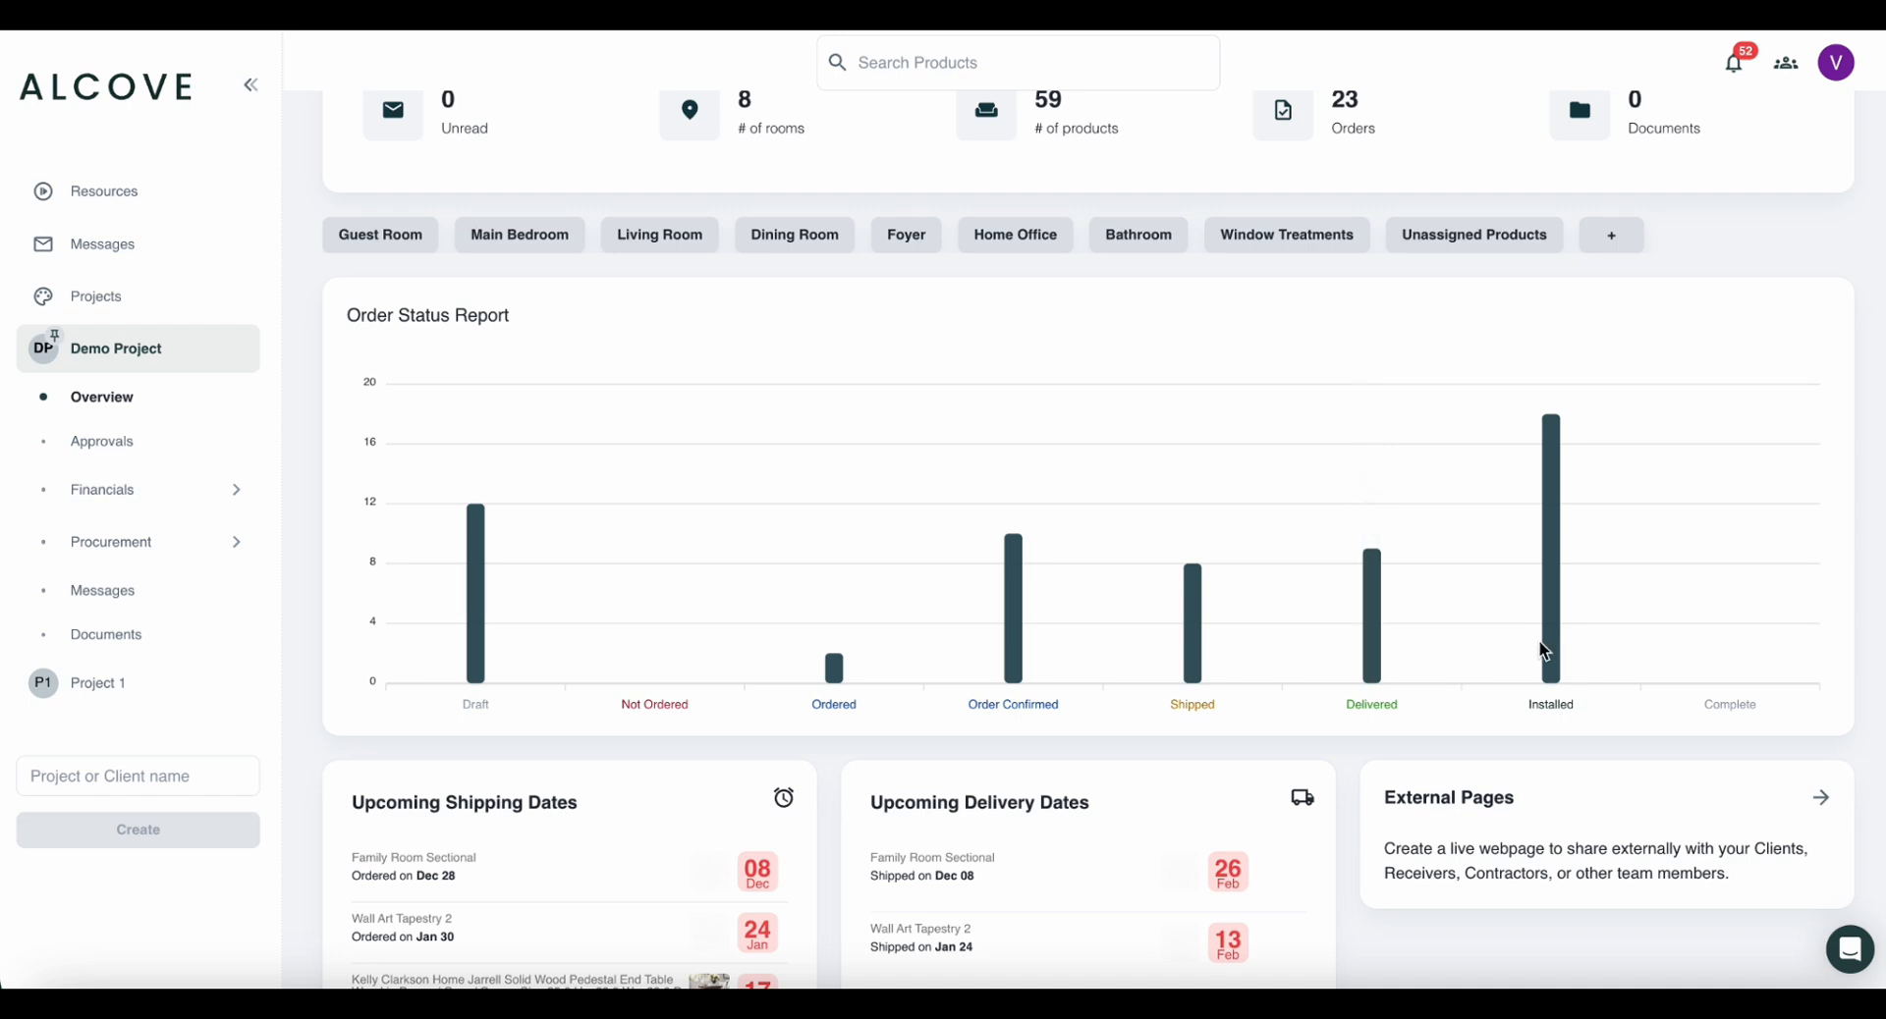
{"action": "left_click", "coordinate": [1198, 656]}
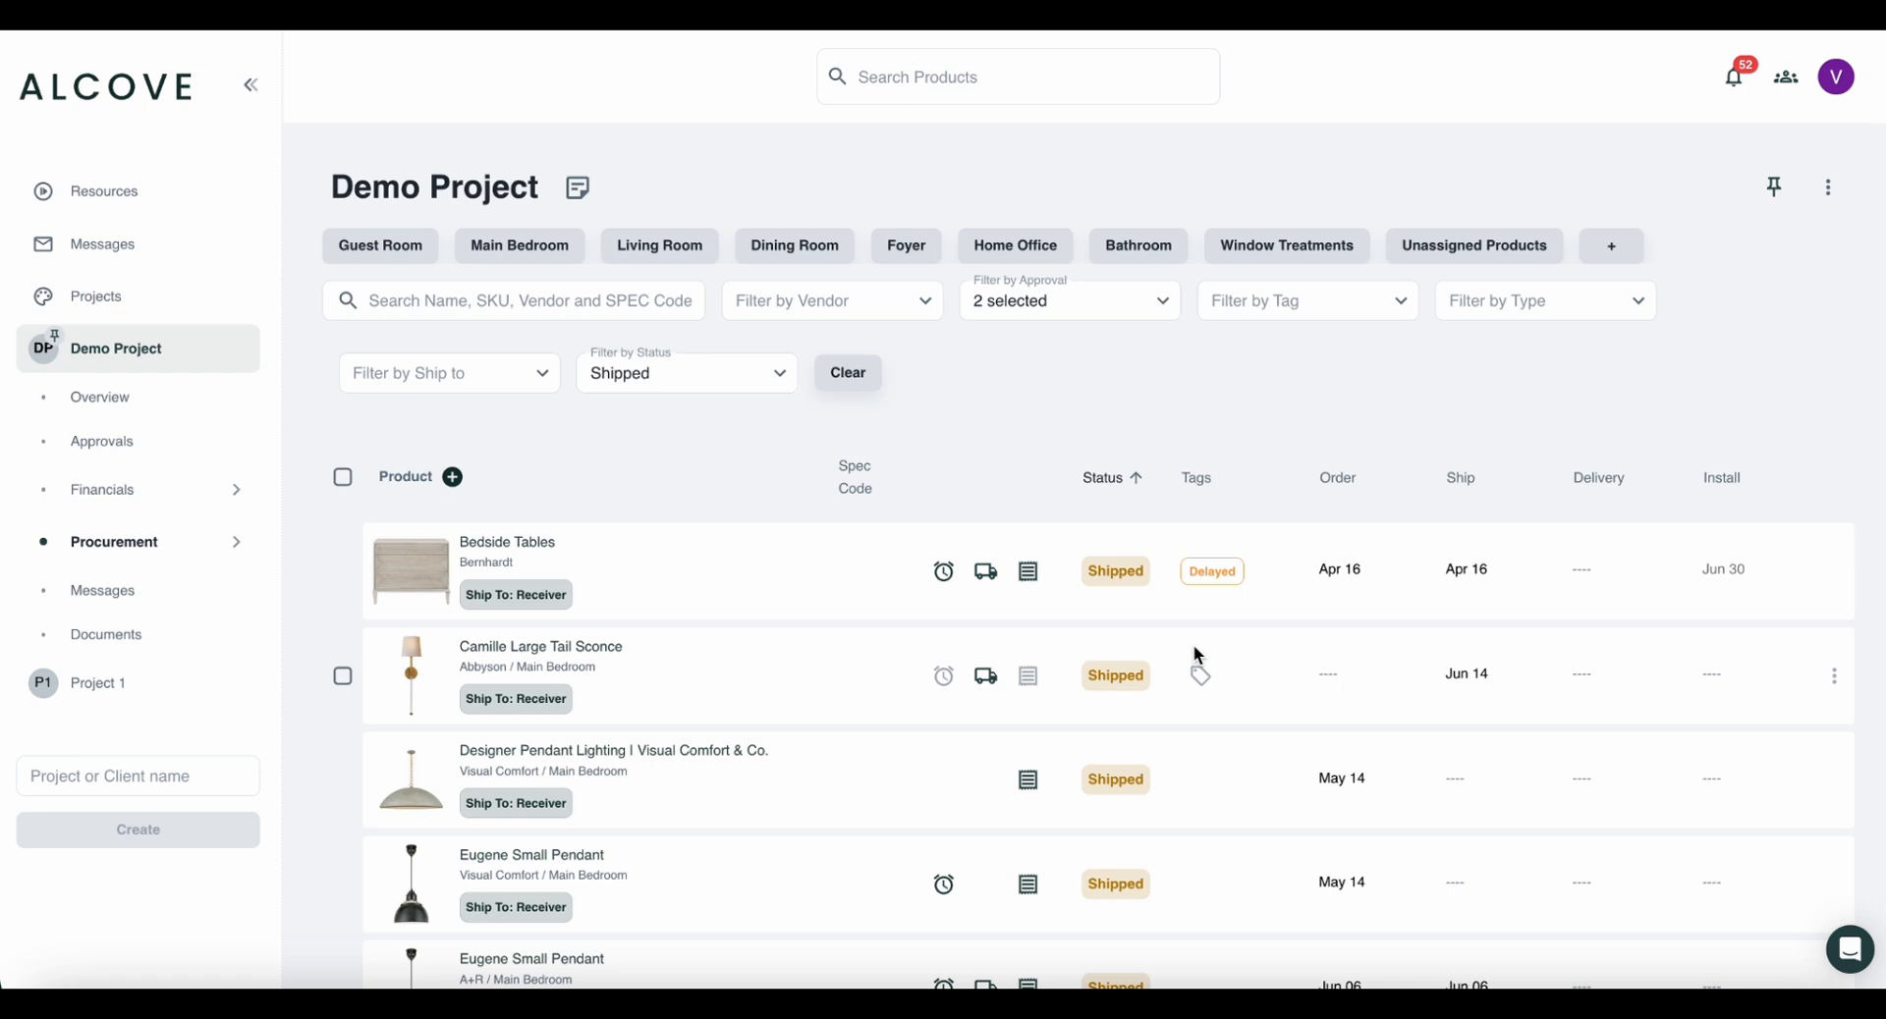
{"action": "scroll", "coordinate": [1198, 656], "scroll_direction": "down", "scroll_amount": 2}
{"action": "scroll", "coordinate": [1197, 656], "scroll_direction": "down", "scroll_amount": 3}
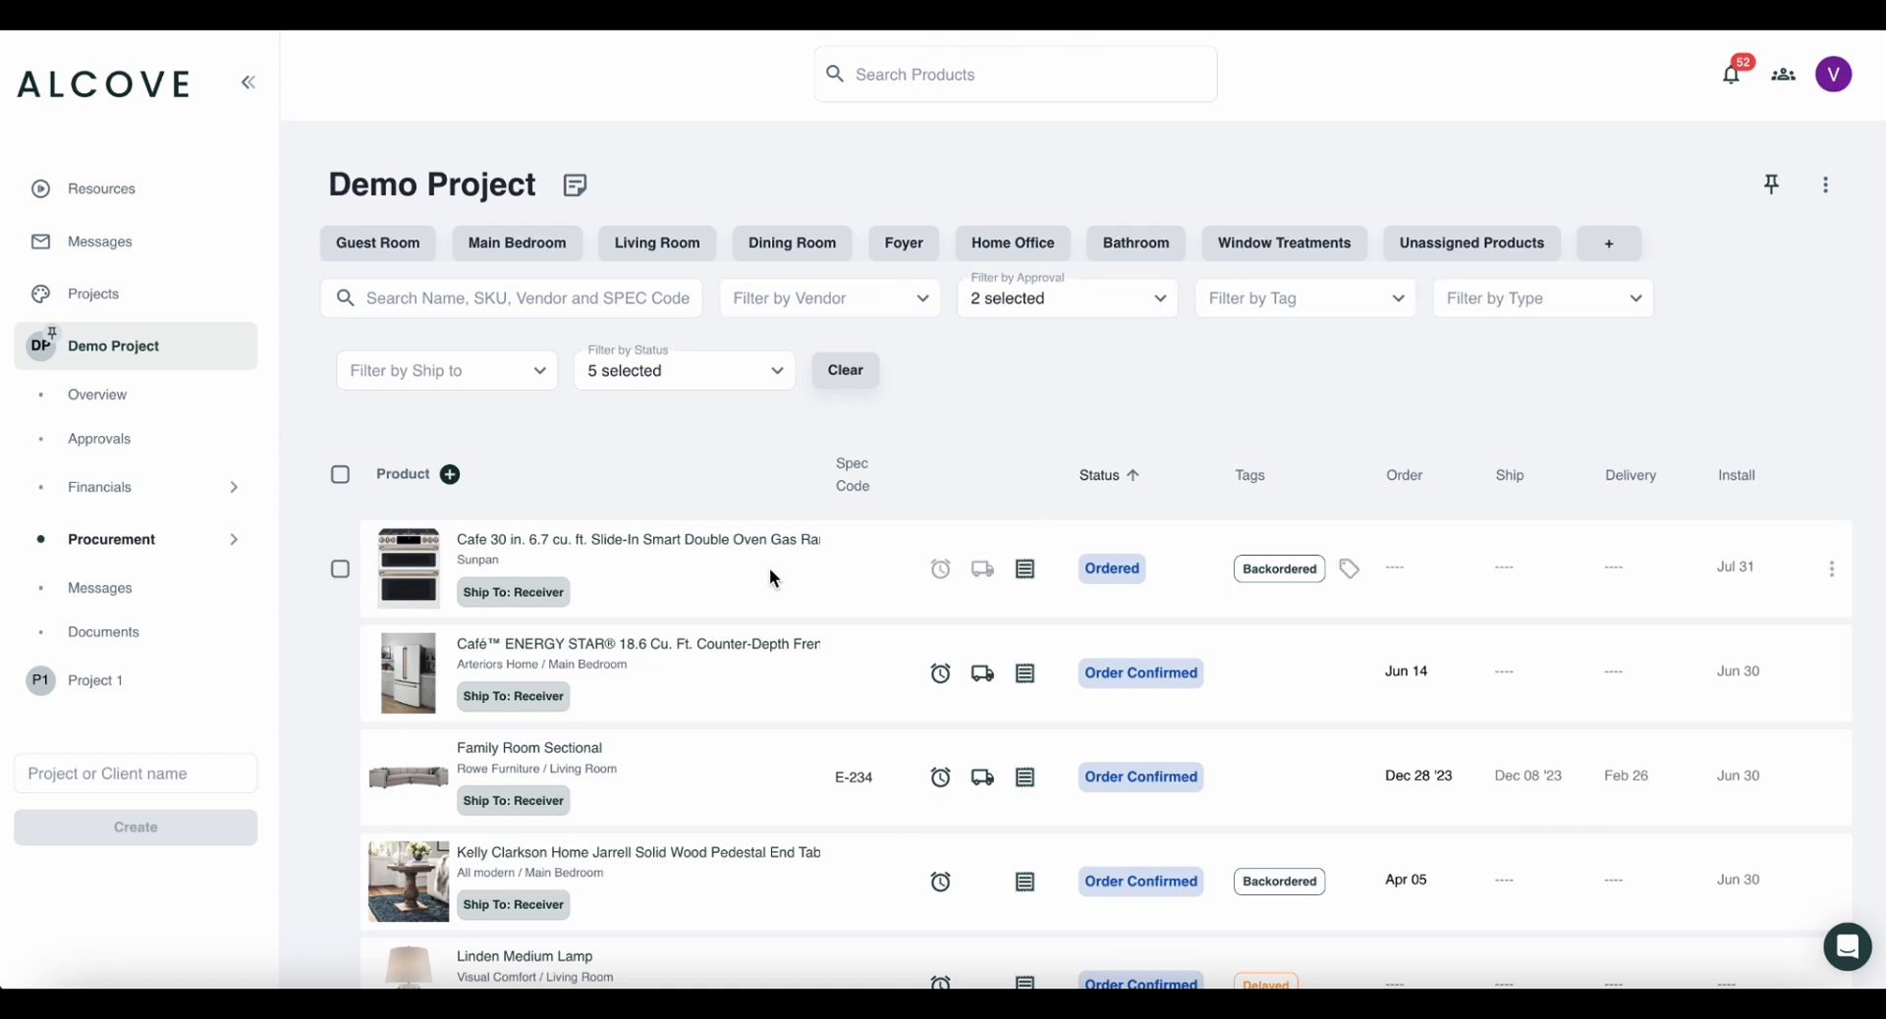
View the ship-to address choices for the Cafe 30 in. double oven gas range and close them.
{"action": "left_click", "coordinate": [551, 609]}
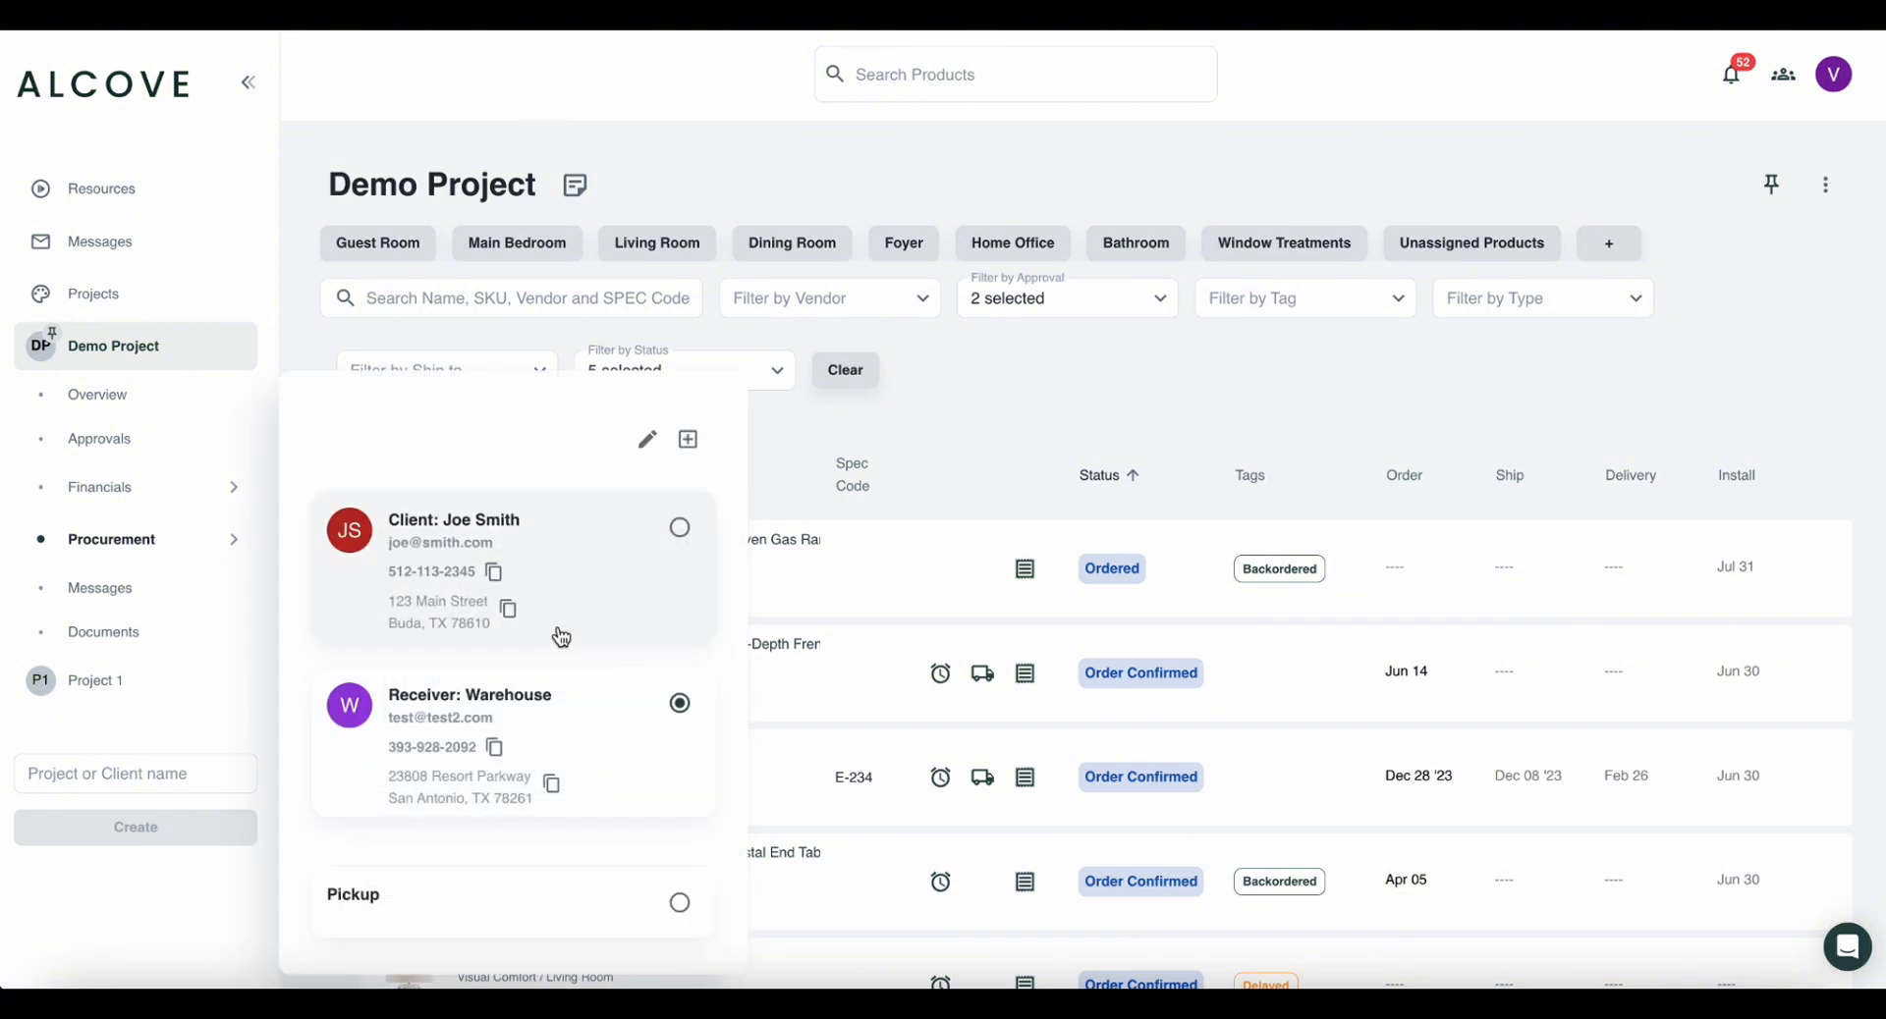
{"action": "left_click", "coordinate": [776, 502]}
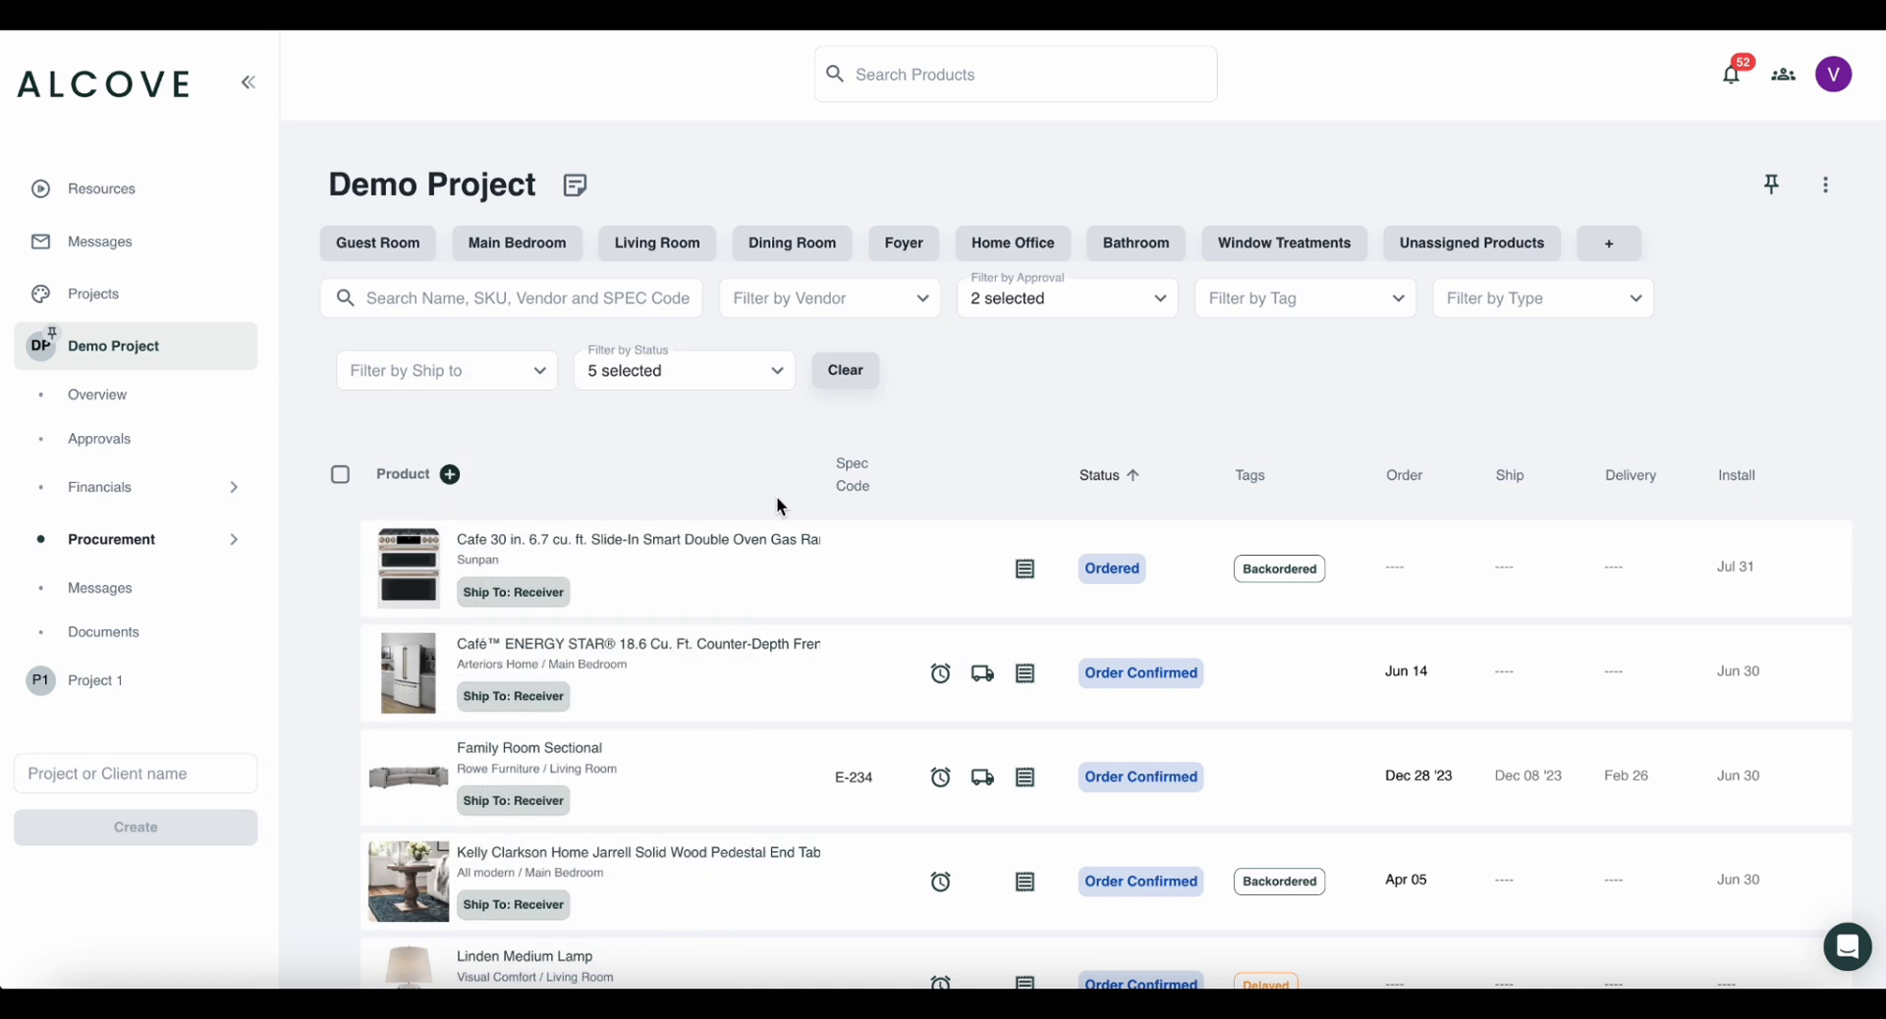
Set the lead time of the Cafe 30 in. double oven gas range to 6 weeks.
{"action": "left_click", "coordinate": [940, 570]}
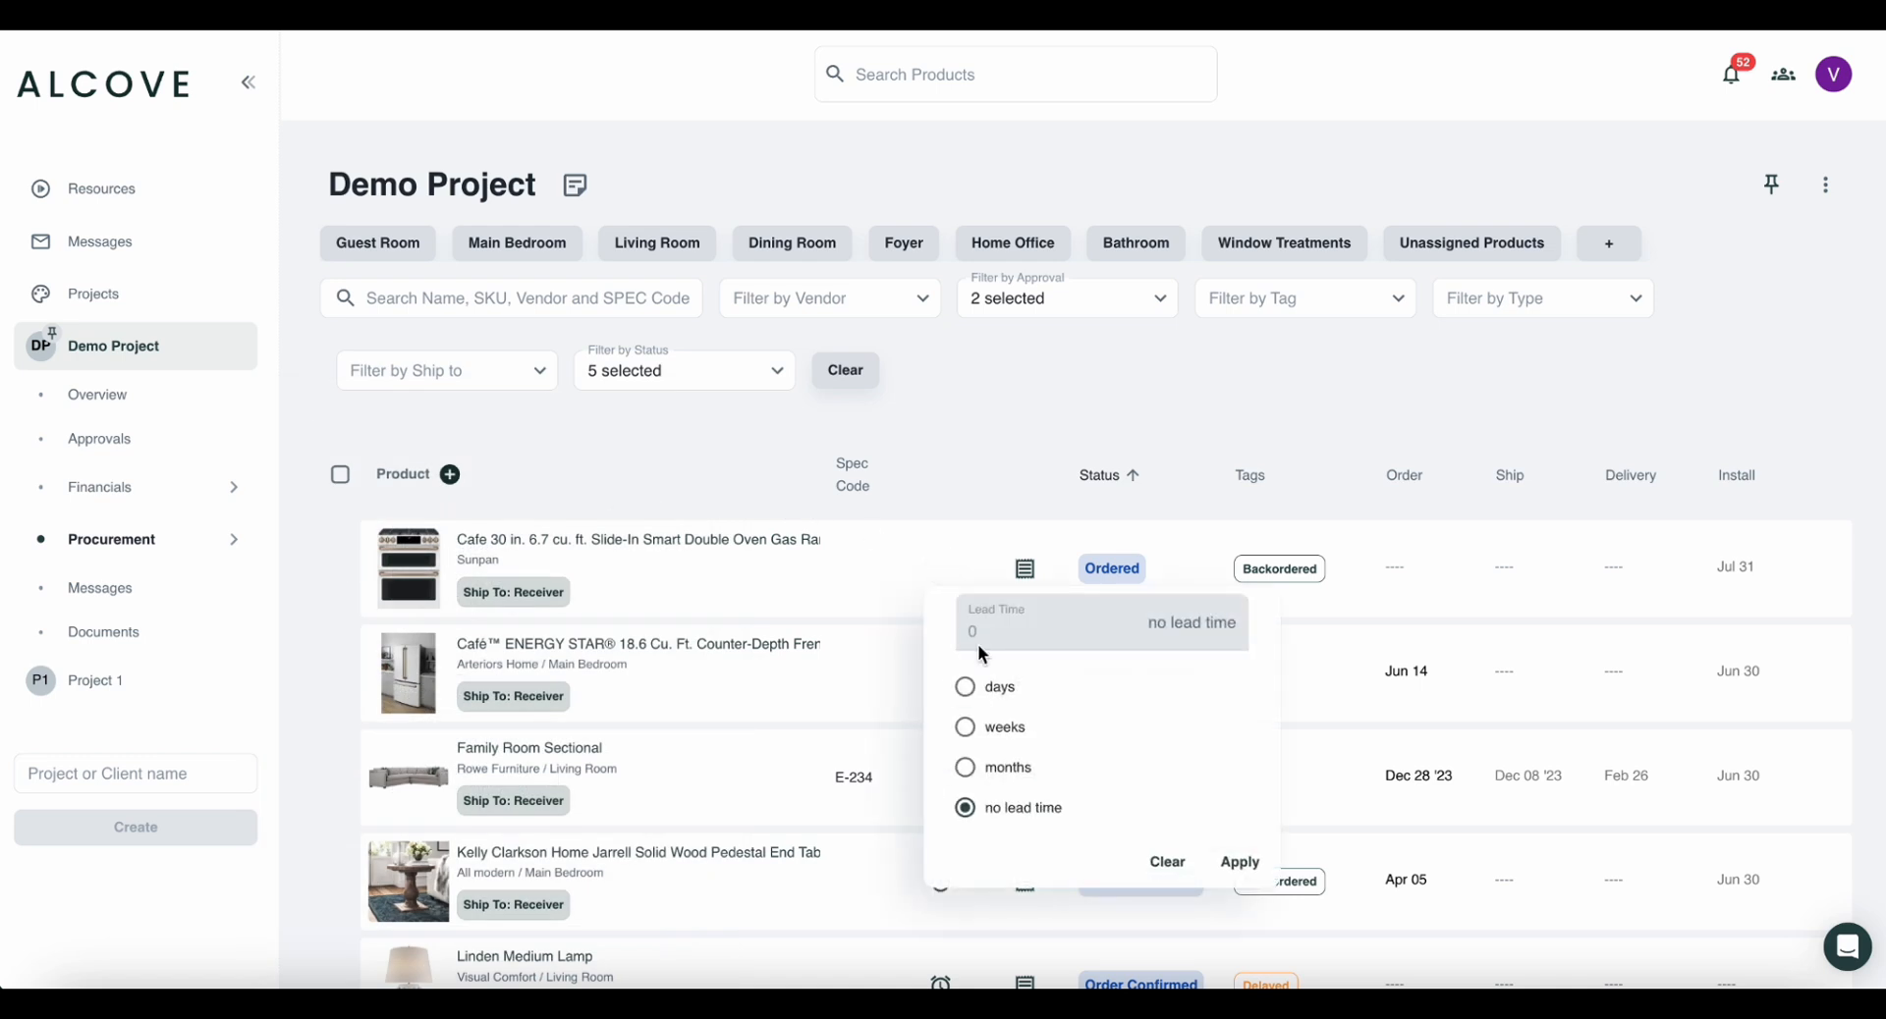
{"action": "left_click", "coordinate": [998, 732]}
{"action": "left_click", "coordinate": [985, 625]}
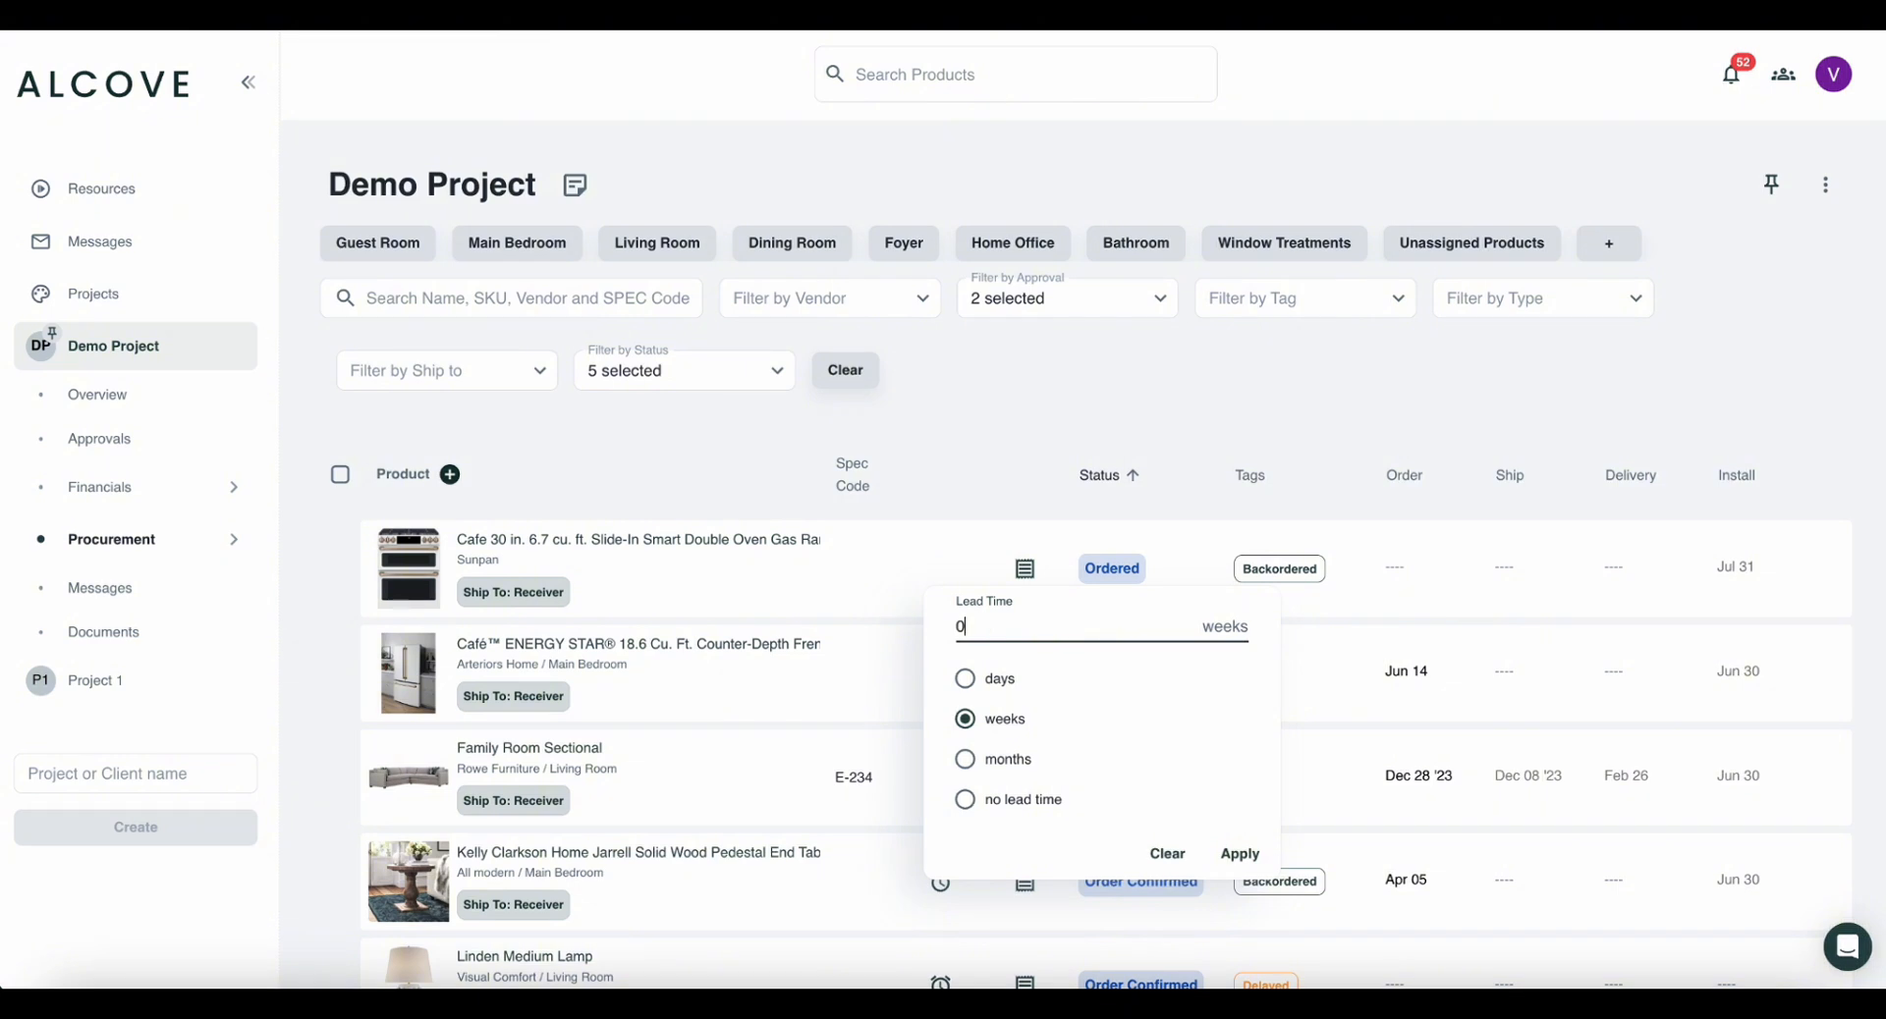
{"action": "left_click", "coordinate": [1237, 854]}
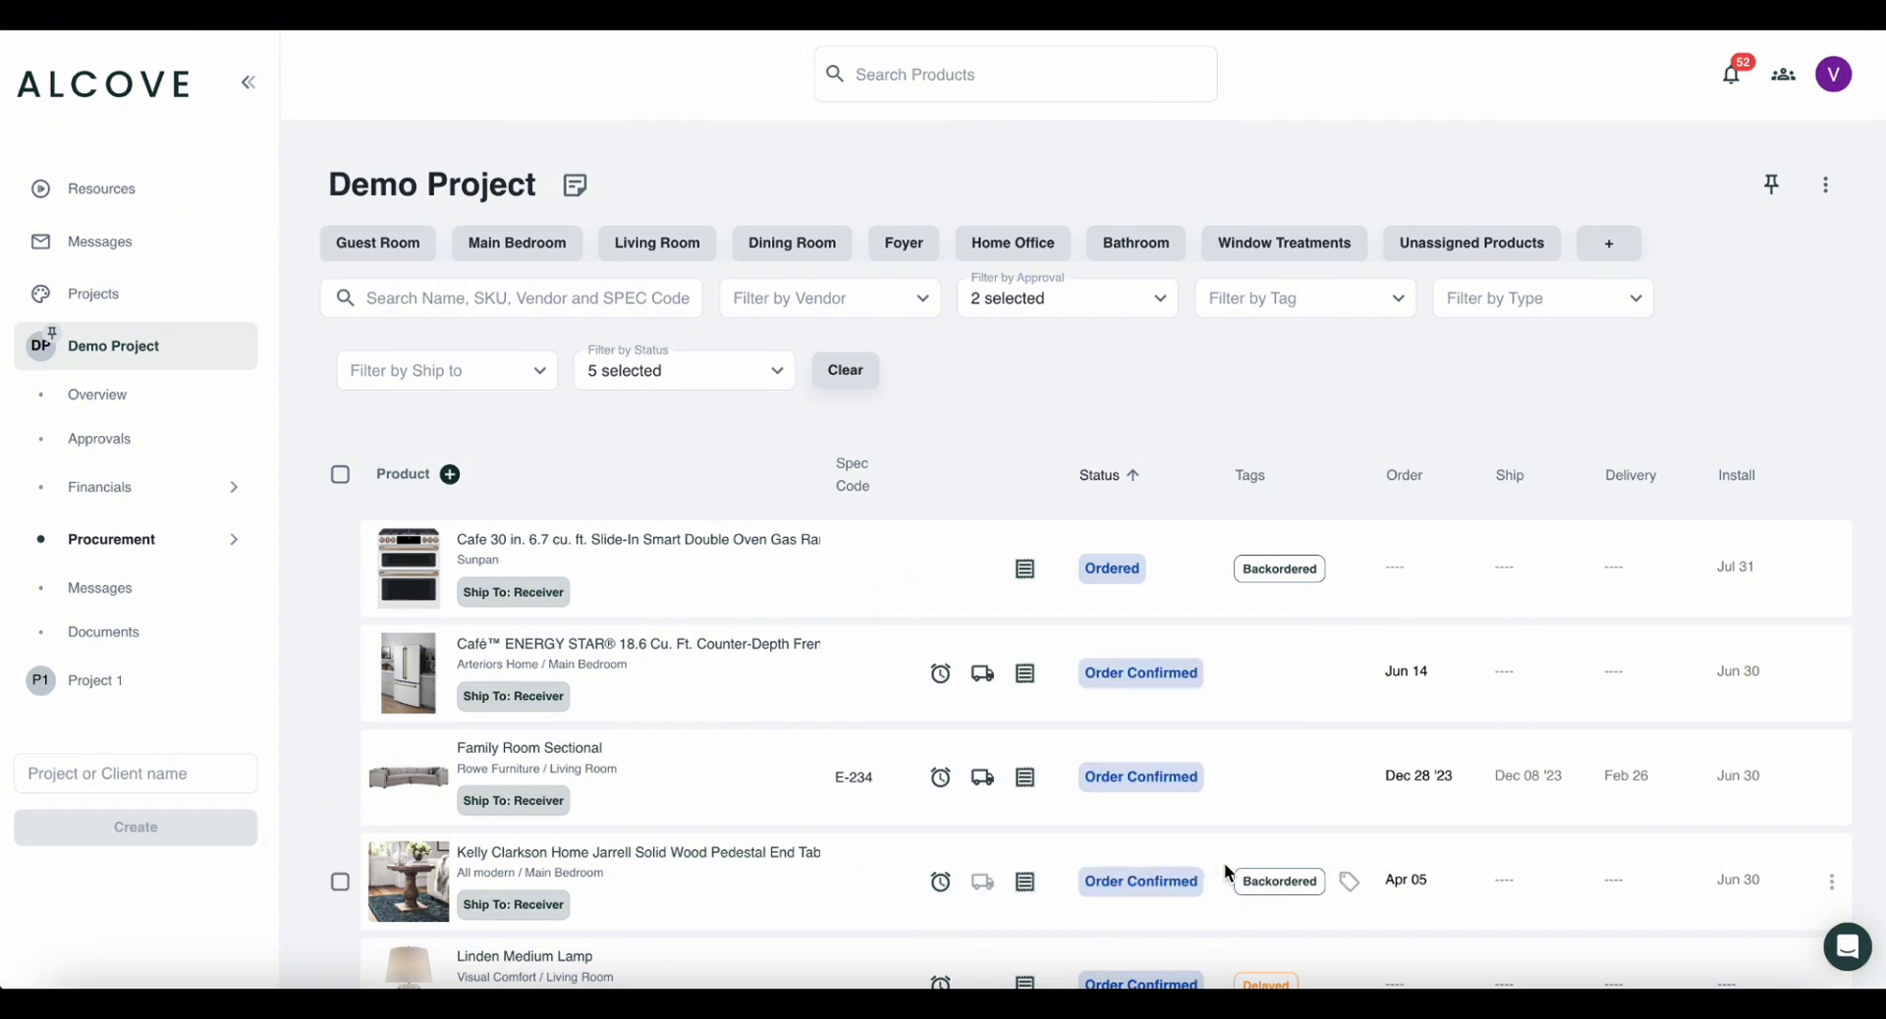
{"action": "mouse_move", "coordinate": [947, 575]}
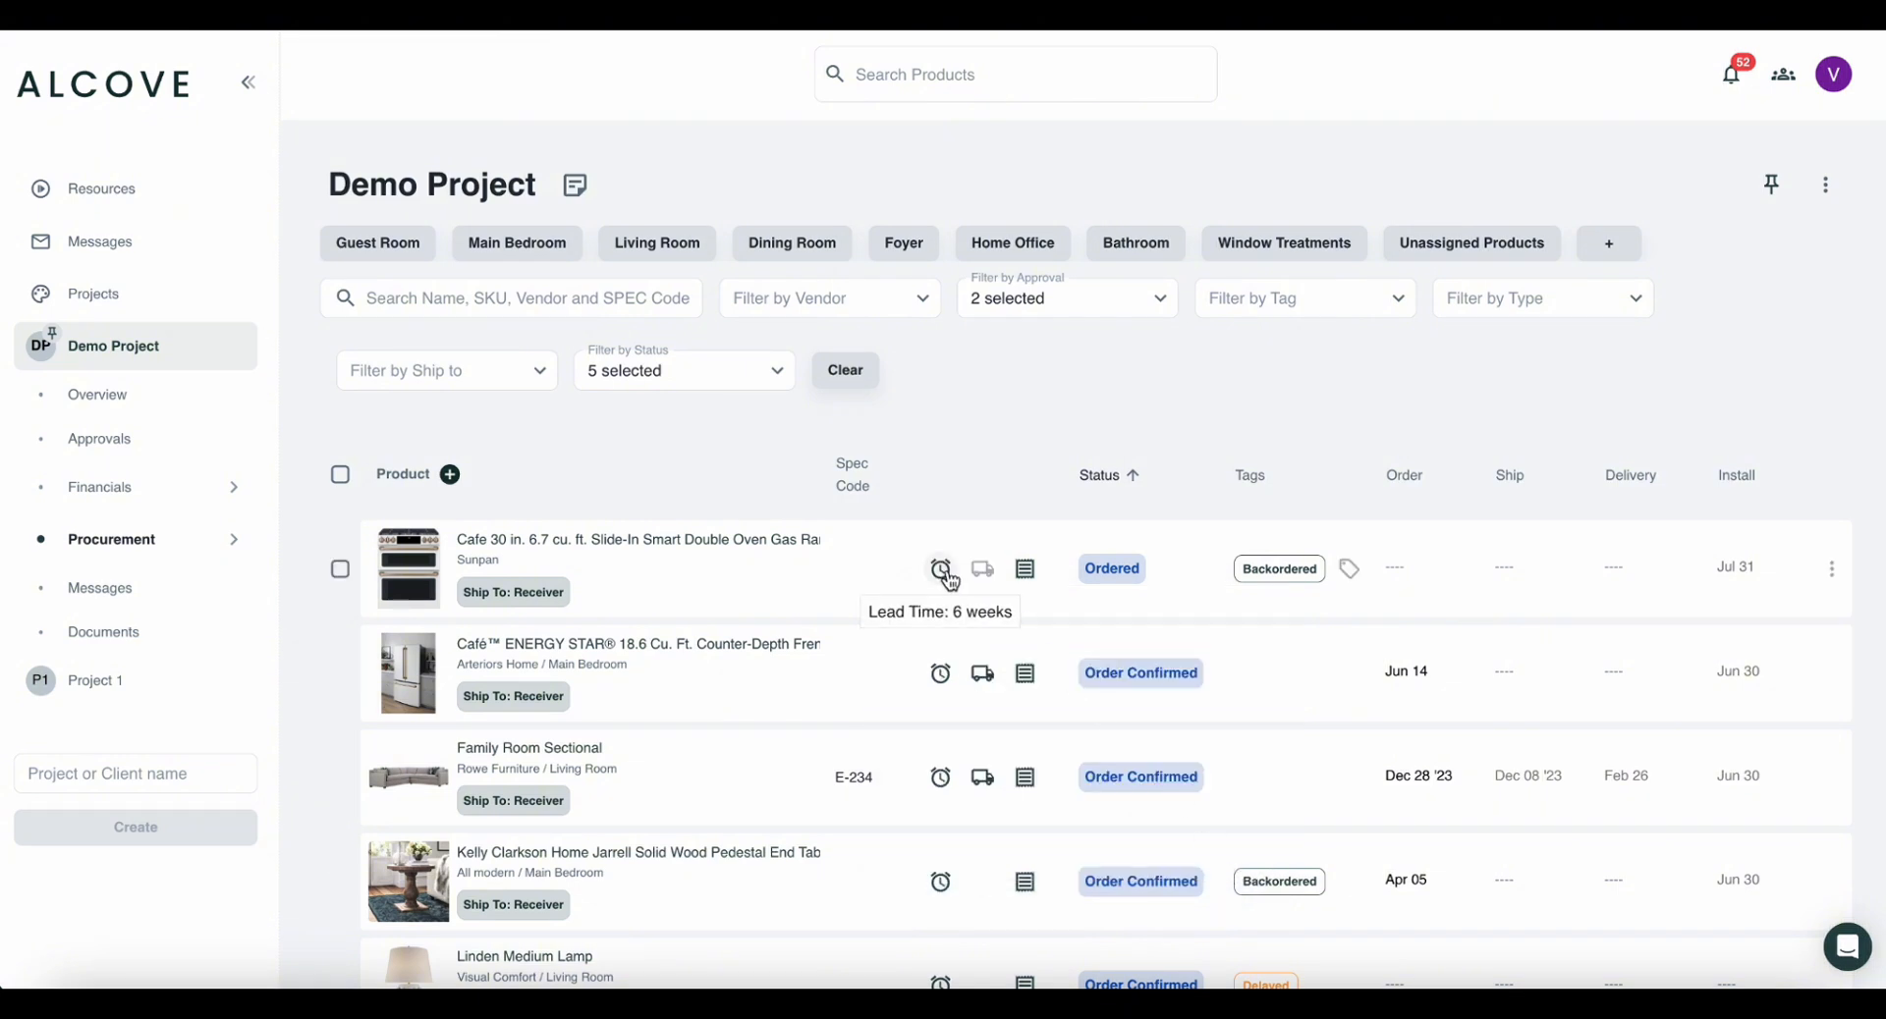
Set the gas range's order date to June 14, 2024 and check its estimated ready-to-ship date.
{"action": "left_click", "coordinate": [1394, 568]}
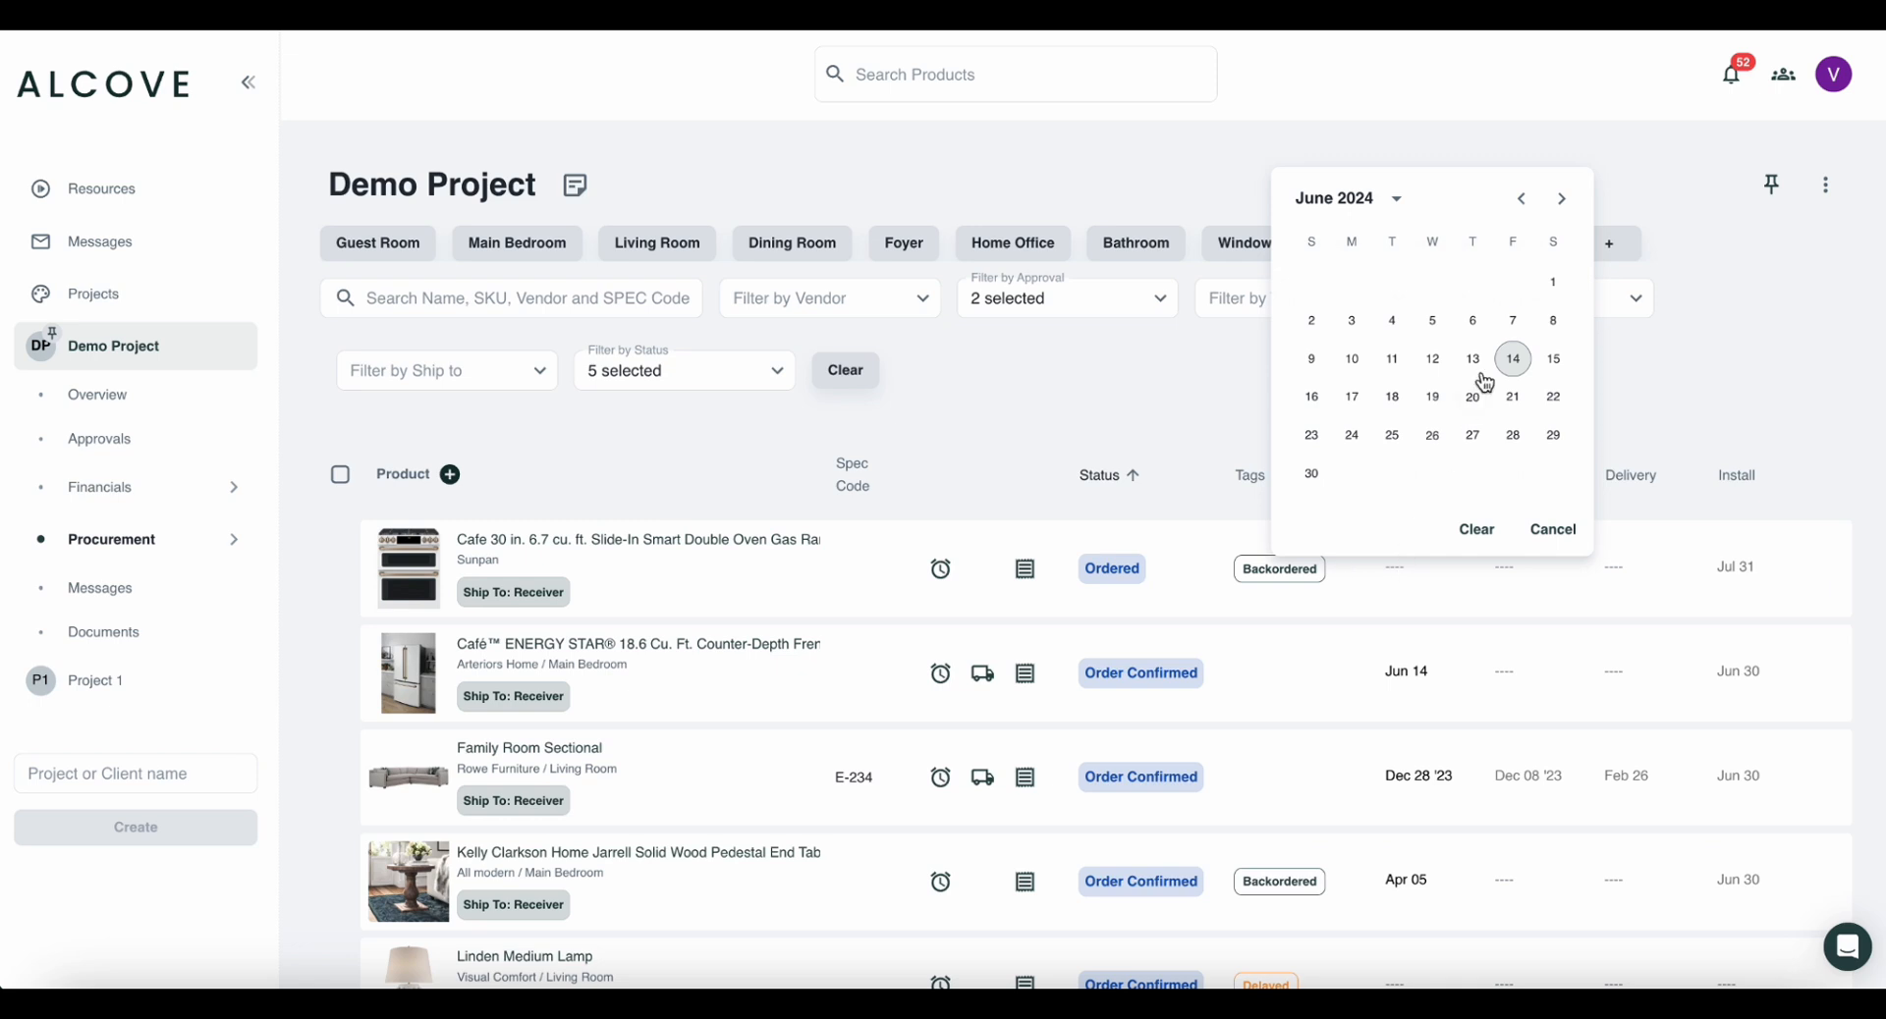
{"action": "left_click", "coordinate": [1514, 365]}
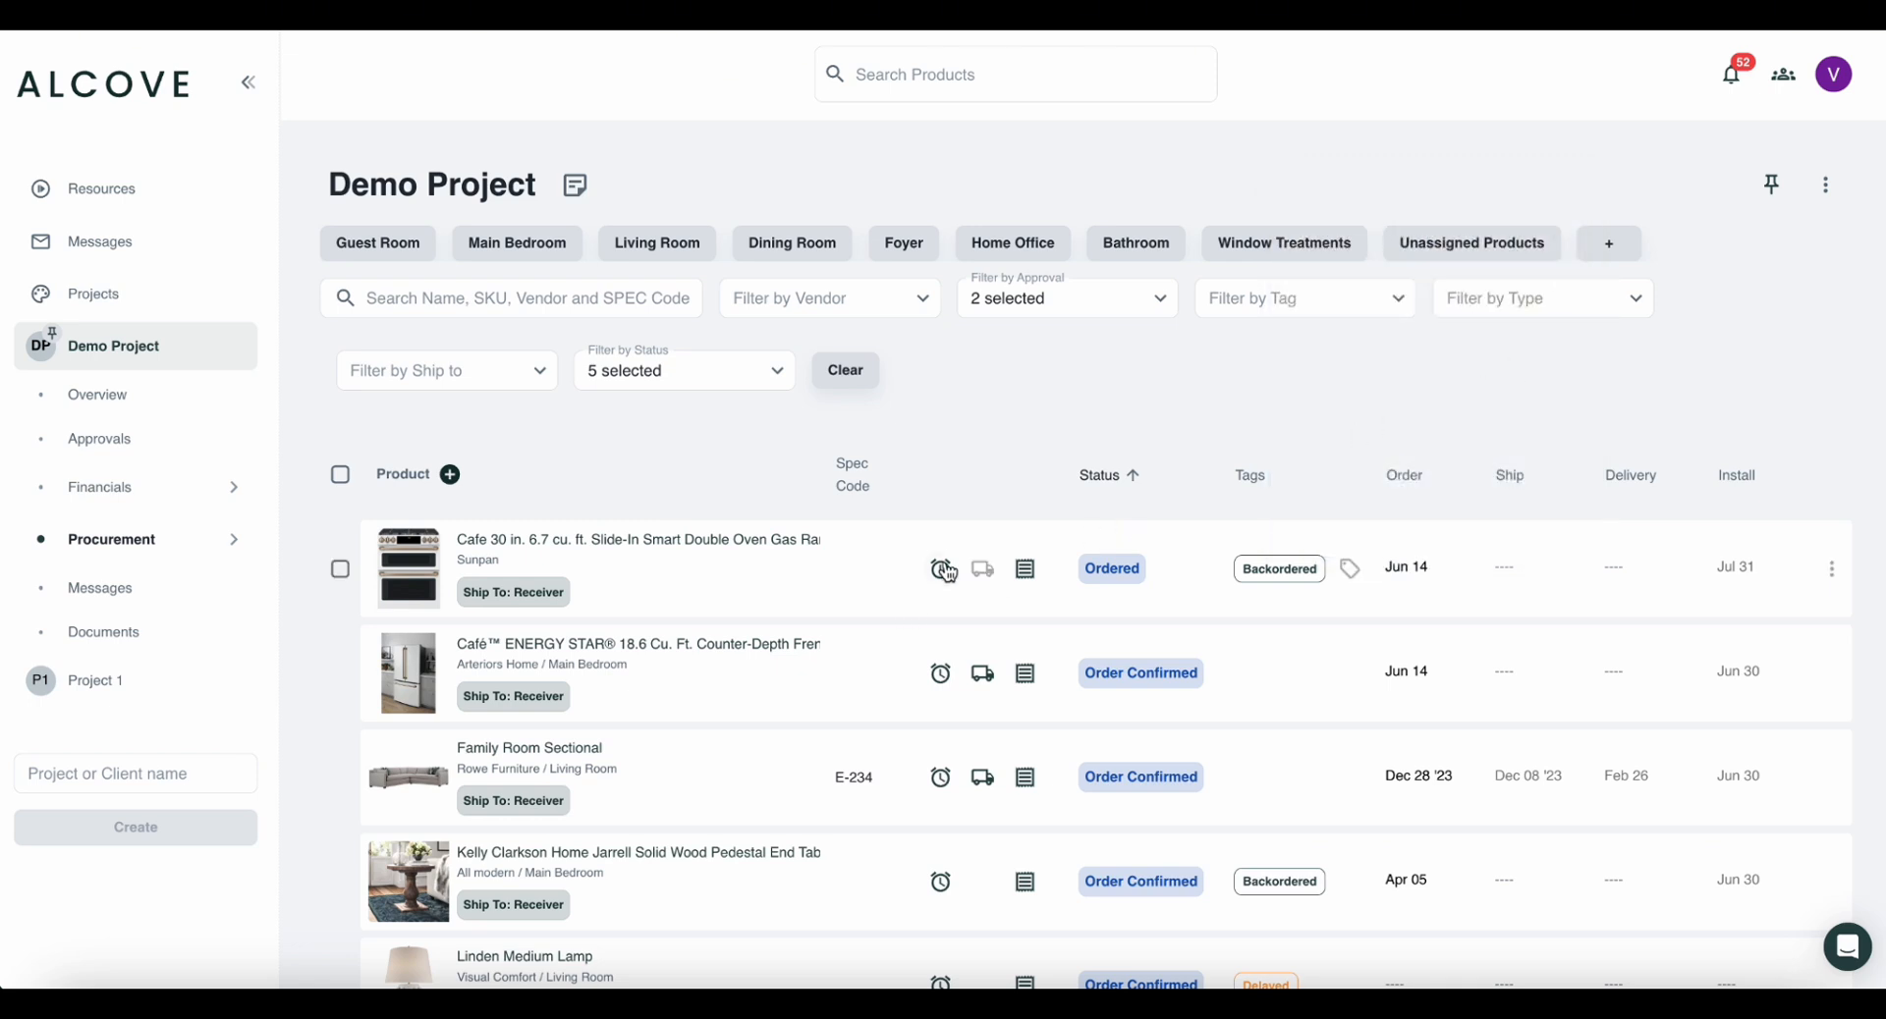
{"action": "mouse_move", "coordinate": [946, 571]}
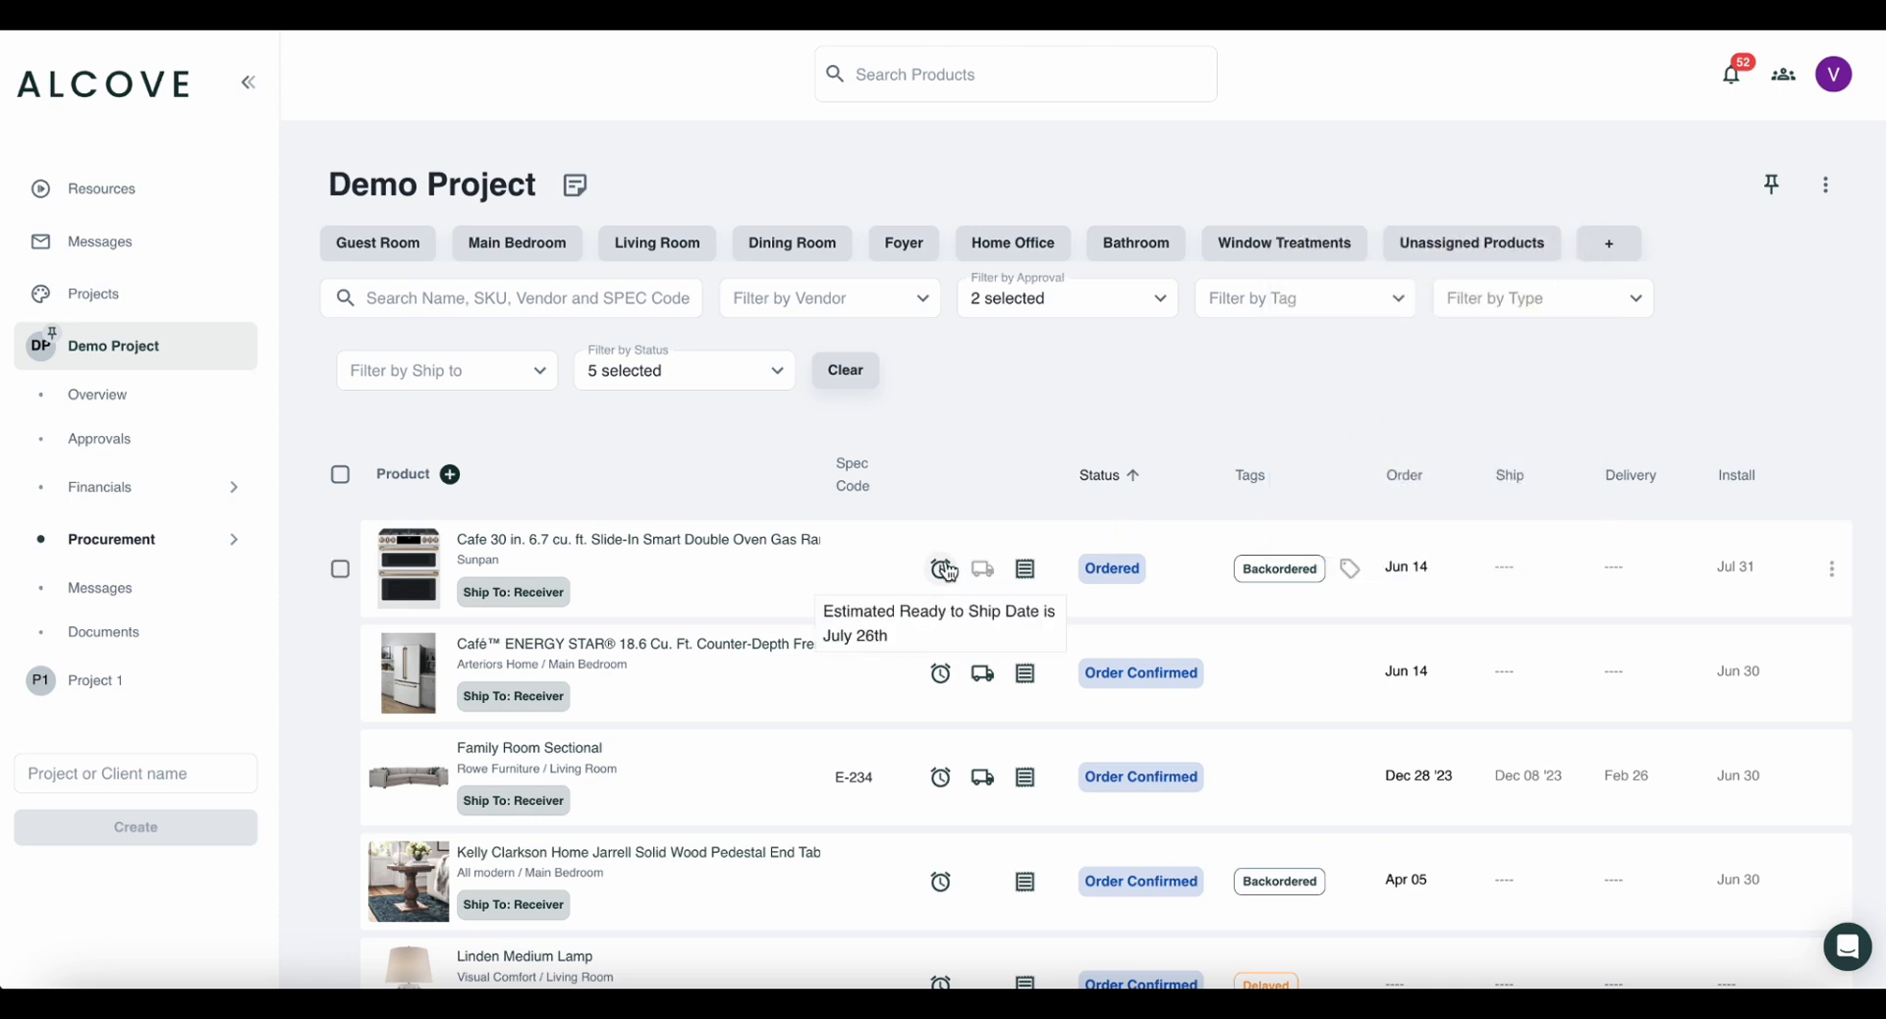
Add tracking details to the Linden Medium Lamp with FedEx as freight carrier and the pasted tracking number.
{"action": "scroll", "coordinate": [982, 779], "scroll_direction": "down", "scroll_amount": 2}
{"action": "left_click", "coordinate": [982, 793]}
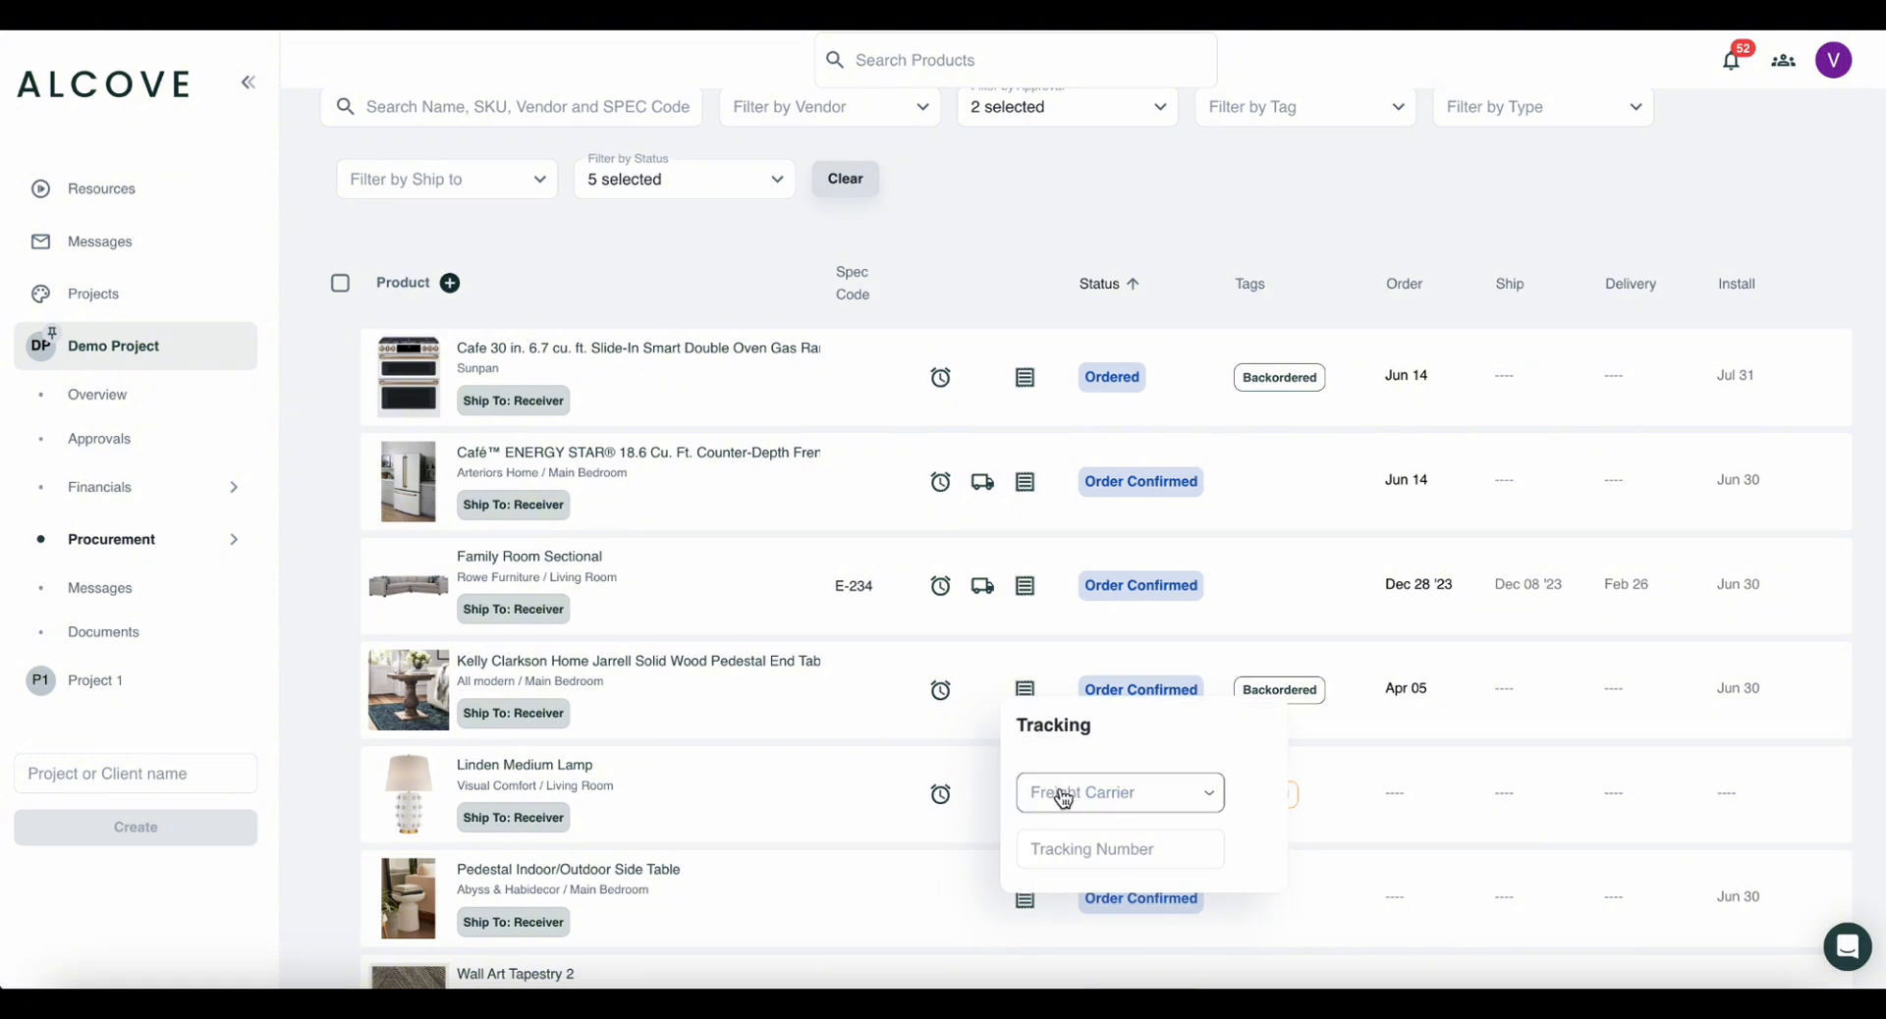
{"action": "left_click", "coordinate": [1066, 795]}
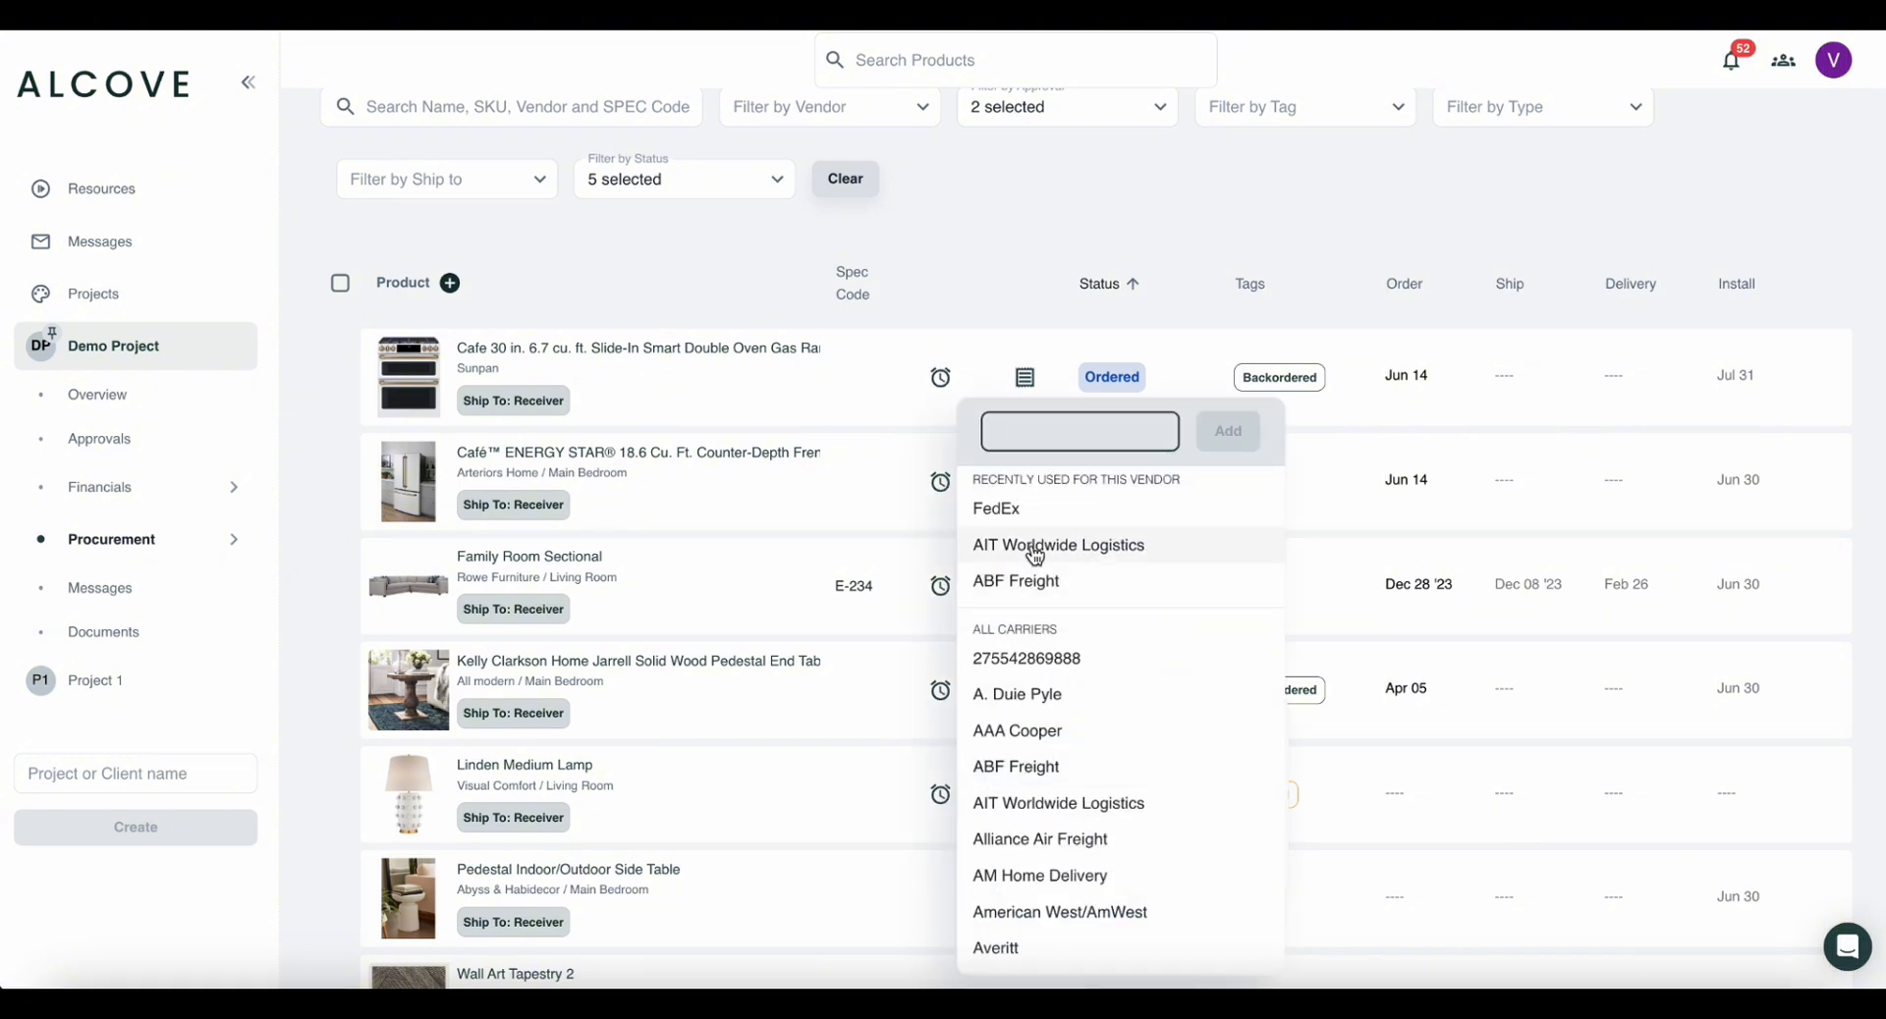
{"action": "left_click", "coordinate": [1028, 523]}
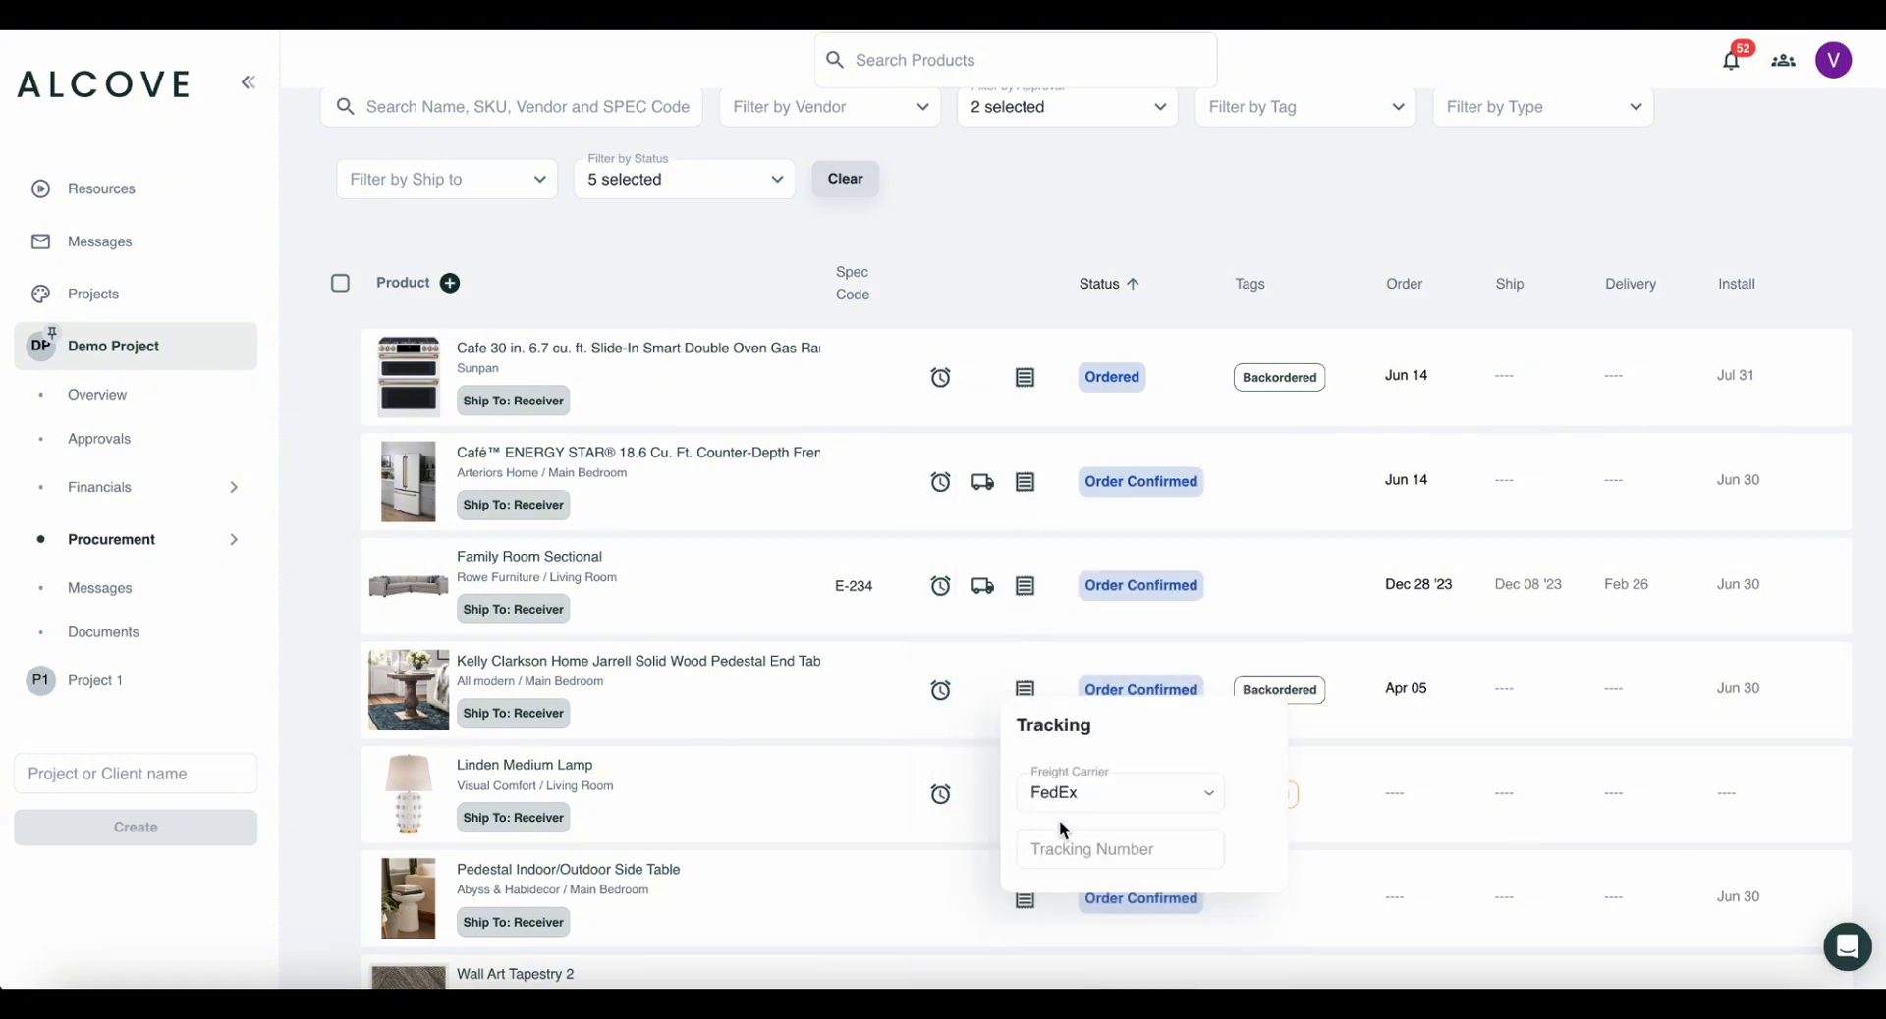
{"action": "left_click", "coordinate": [1070, 856]}
{"action": "key", "text": "ctrl+v"}
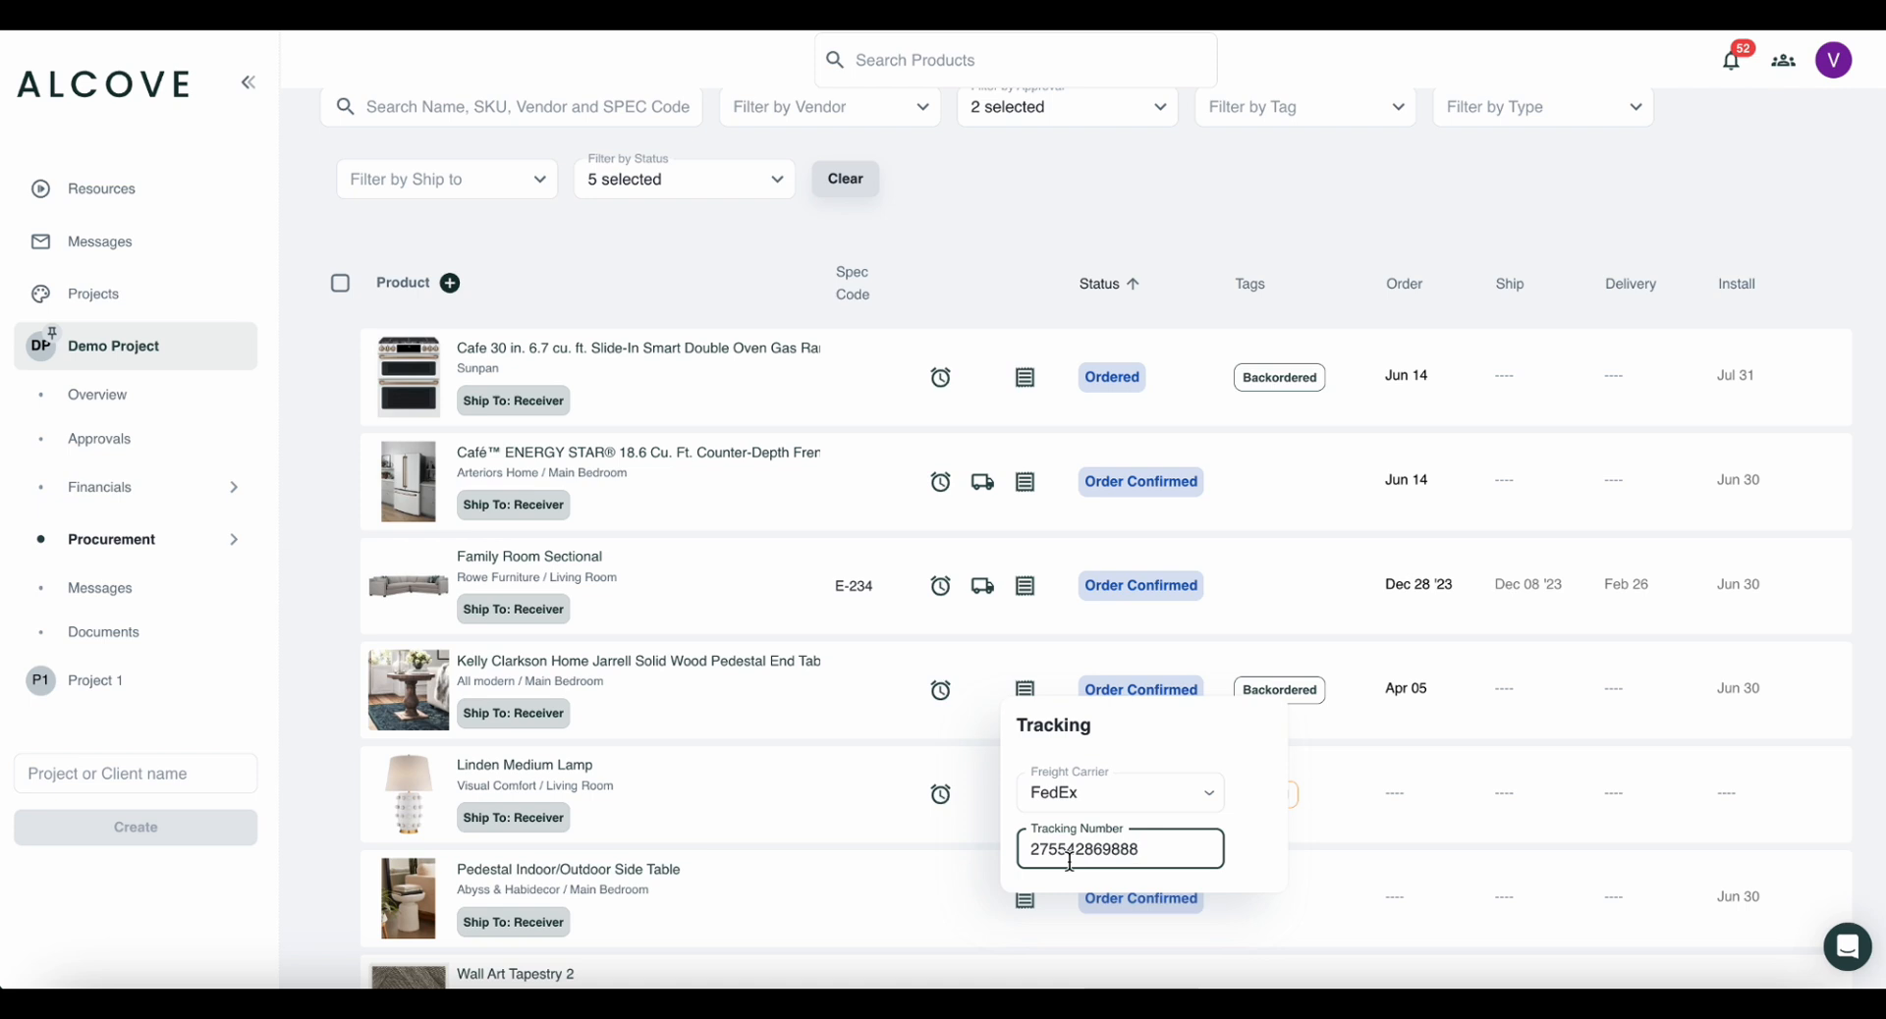
{"action": "left_click", "coordinate": [975, 857]}
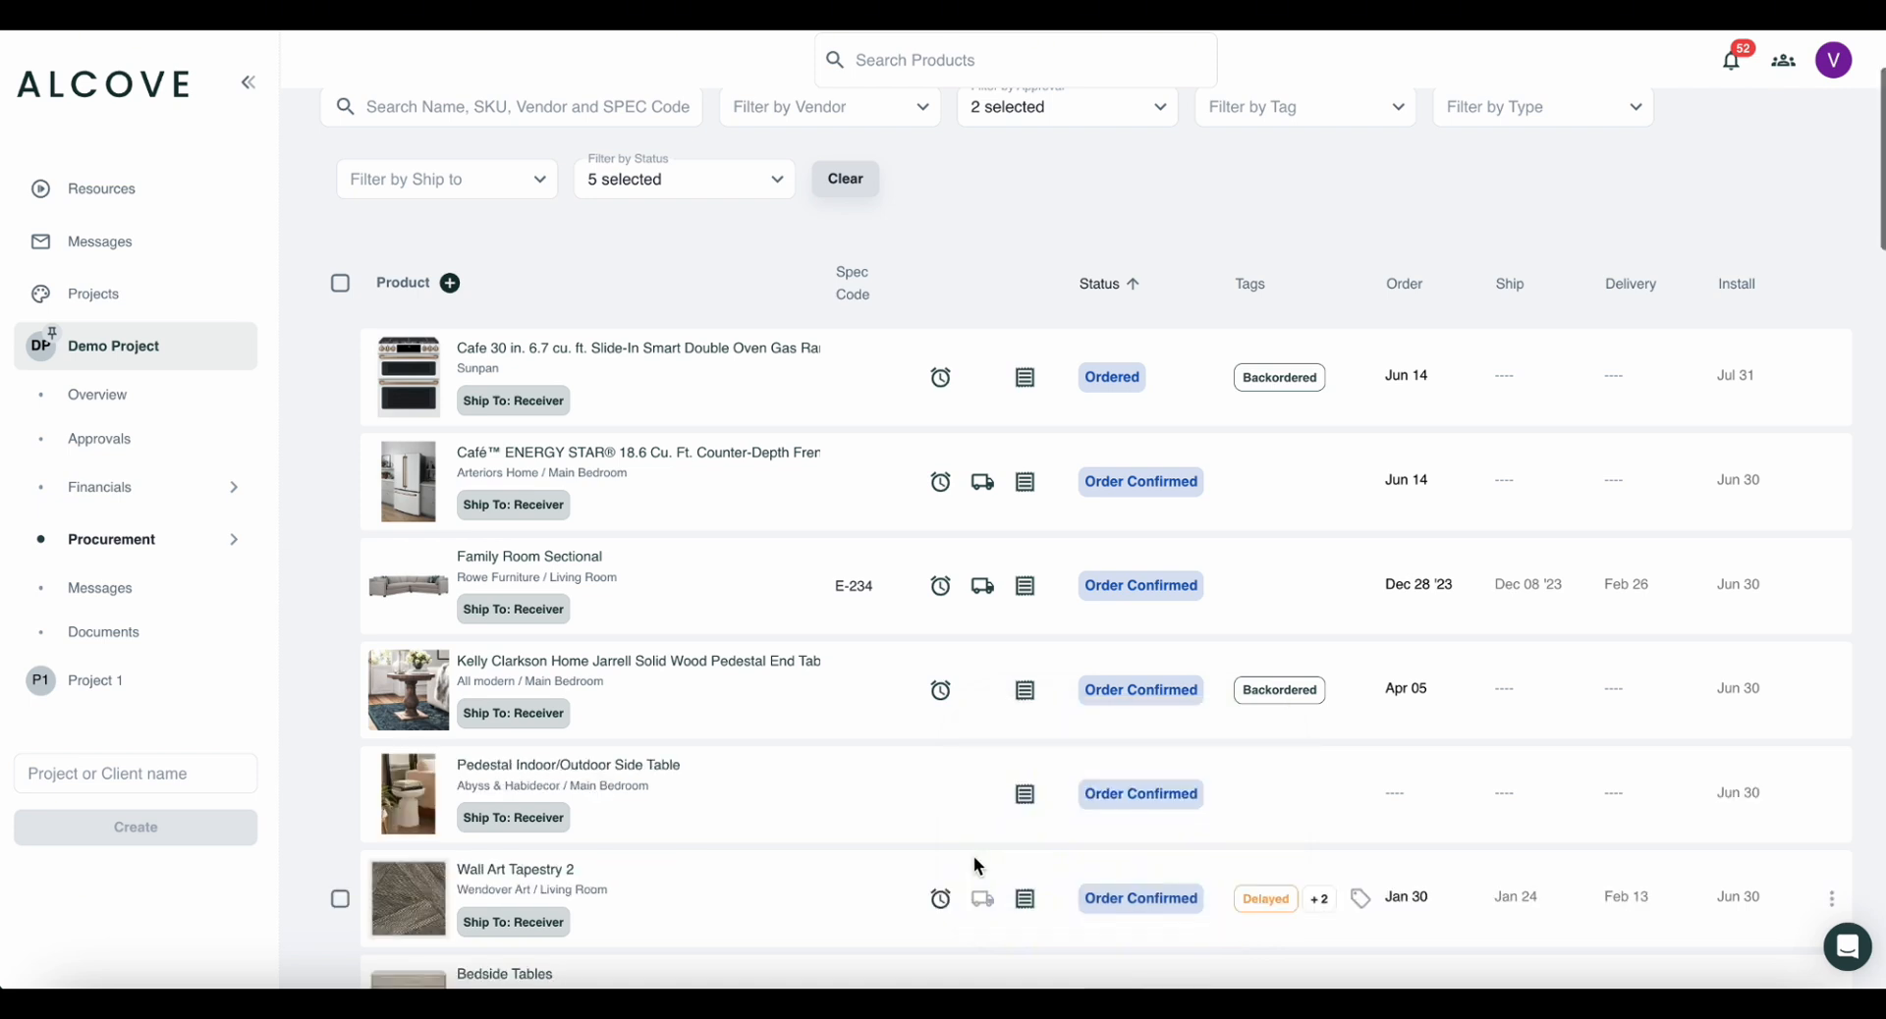
View the tracking details of the shipped Linden Medium Table Lamp in the Main Bedroom and close them.
{"action": "scroll", "coordinate": [973, 855], "scroll_direction": "down", "scroll_amount": 7}
{"action": "scroll", "coordinate": [972, 855], "scroll_direction": "down", "scroll_amount": 4}
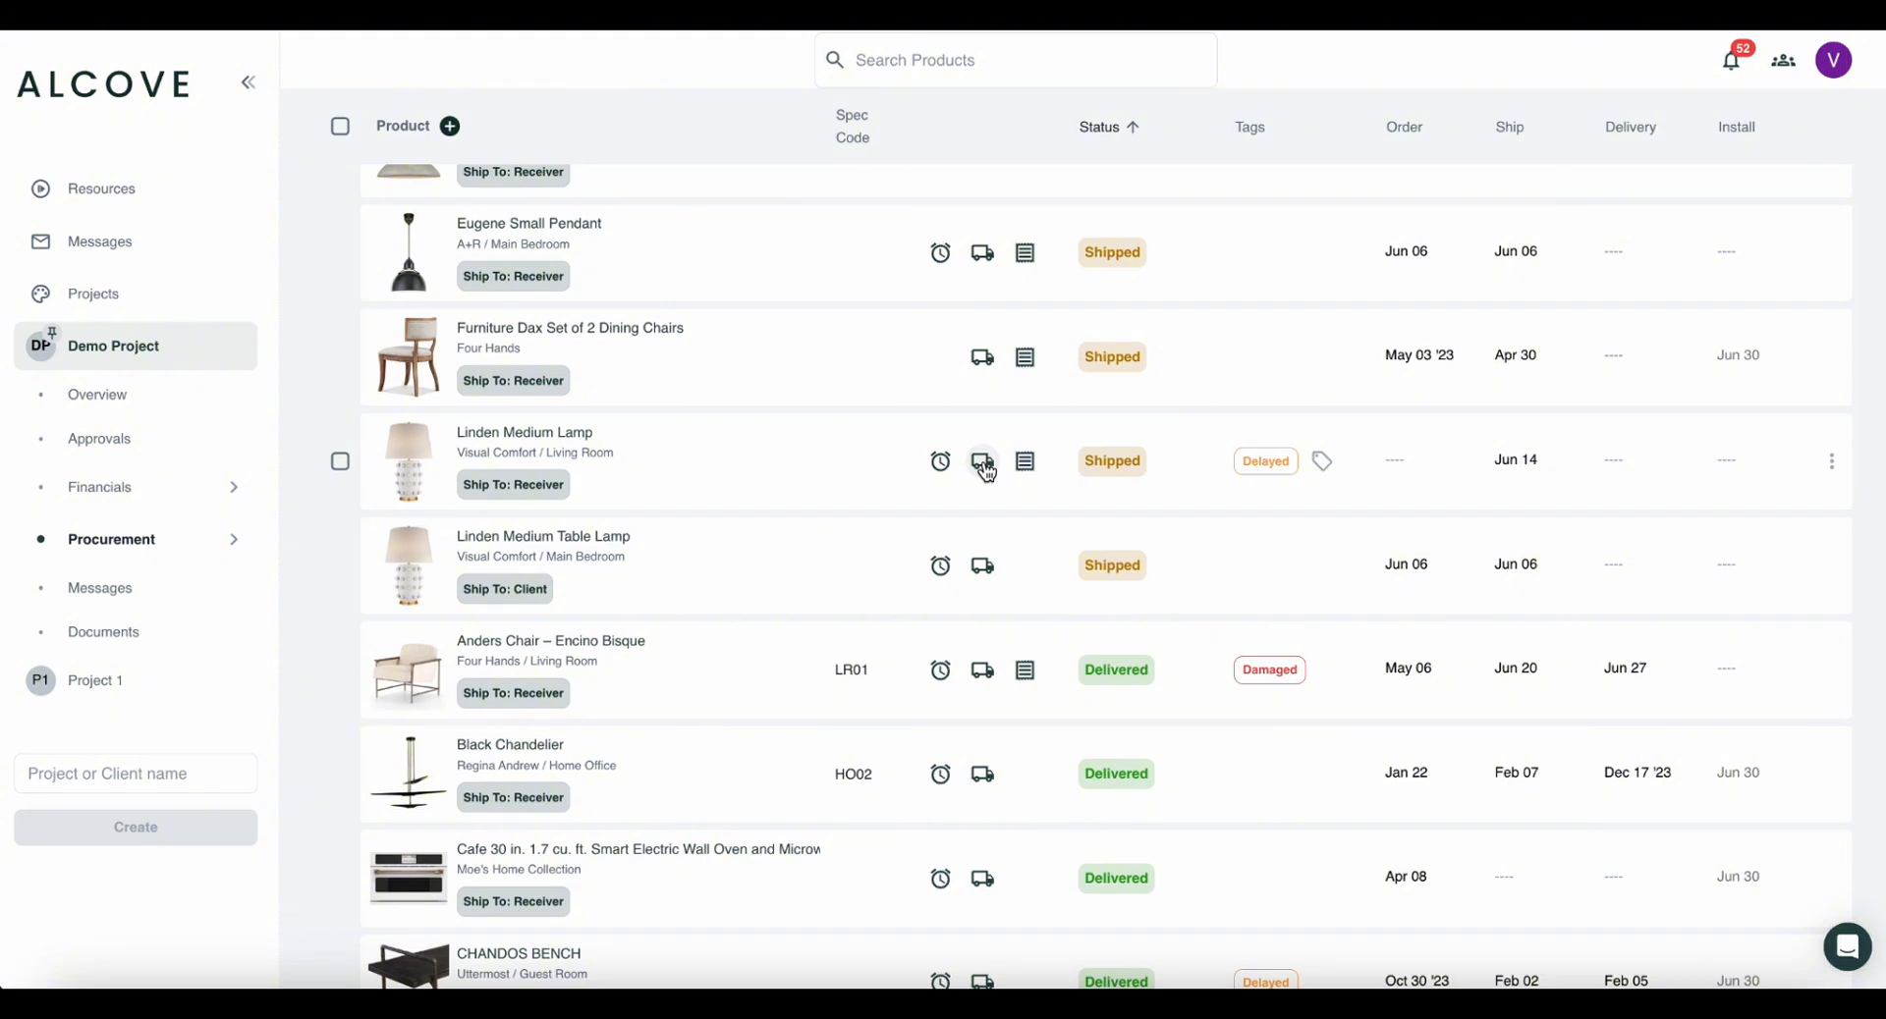
{"action": "left_click", "coordinate": [983, 568]}
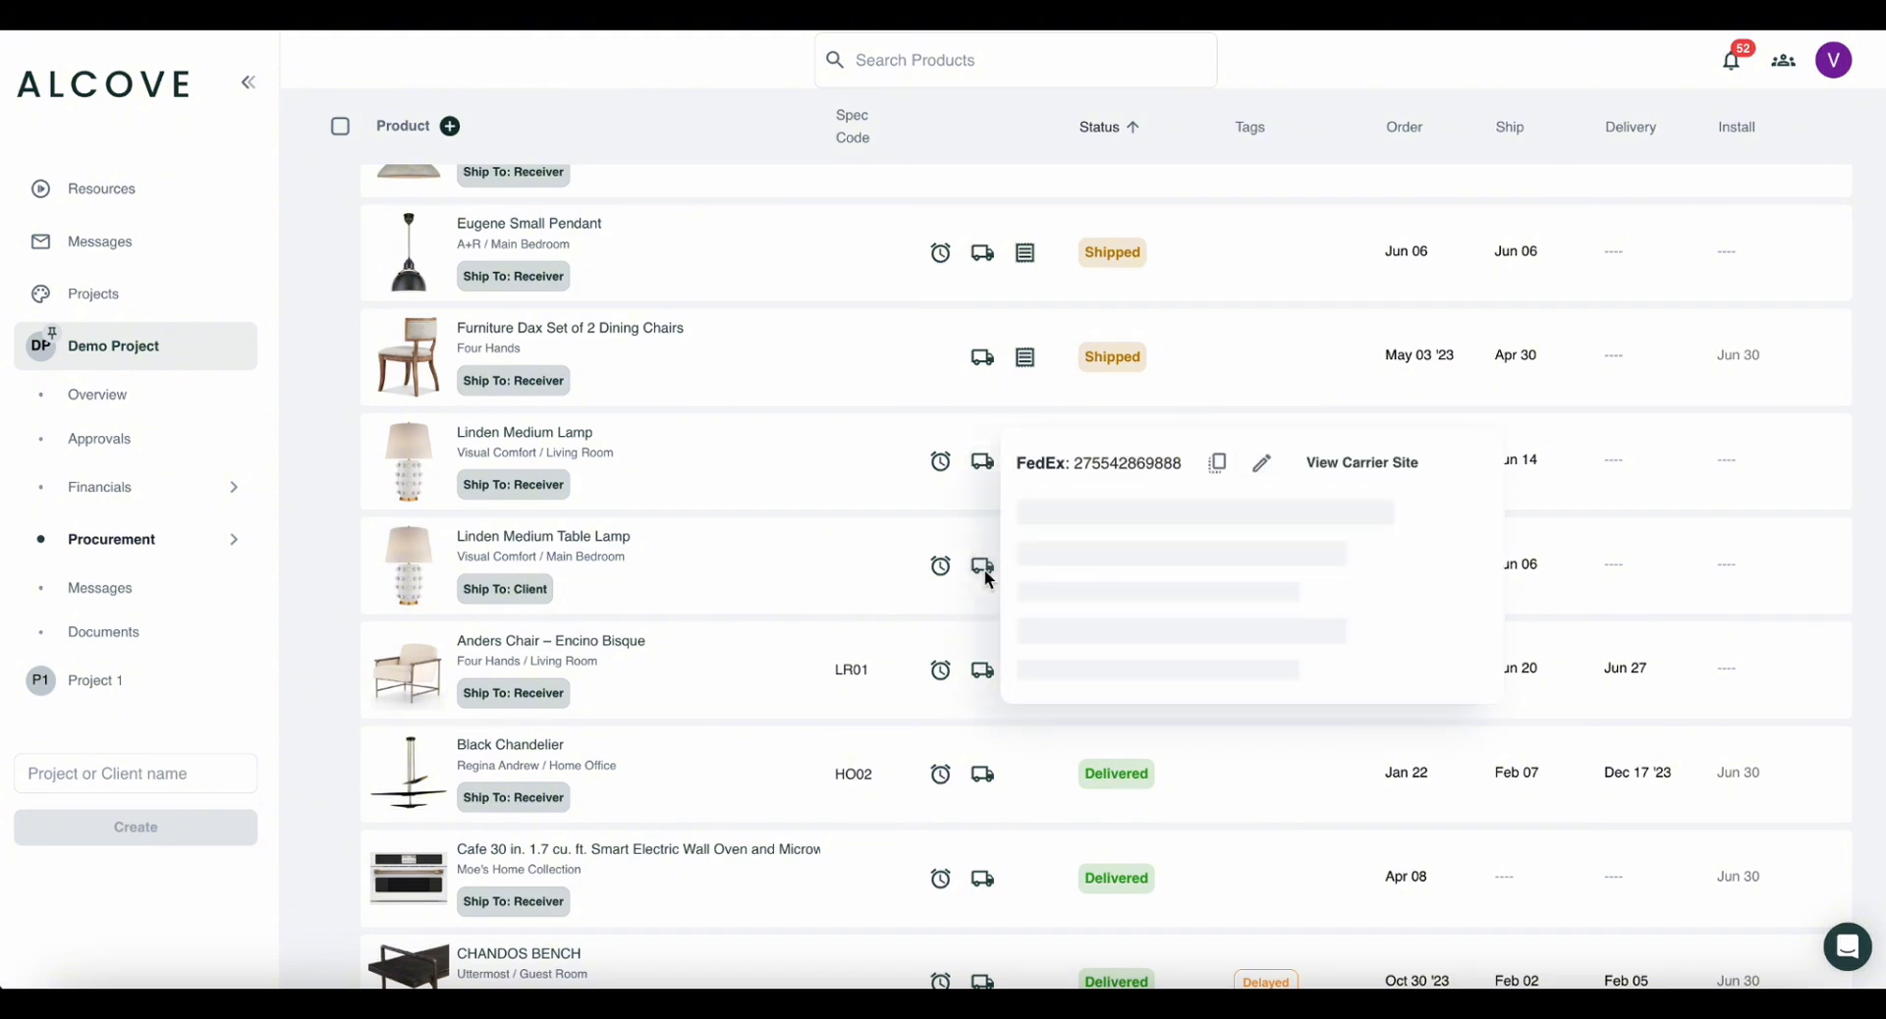
{"action": "left_click", "coordinate": [979, 566]}
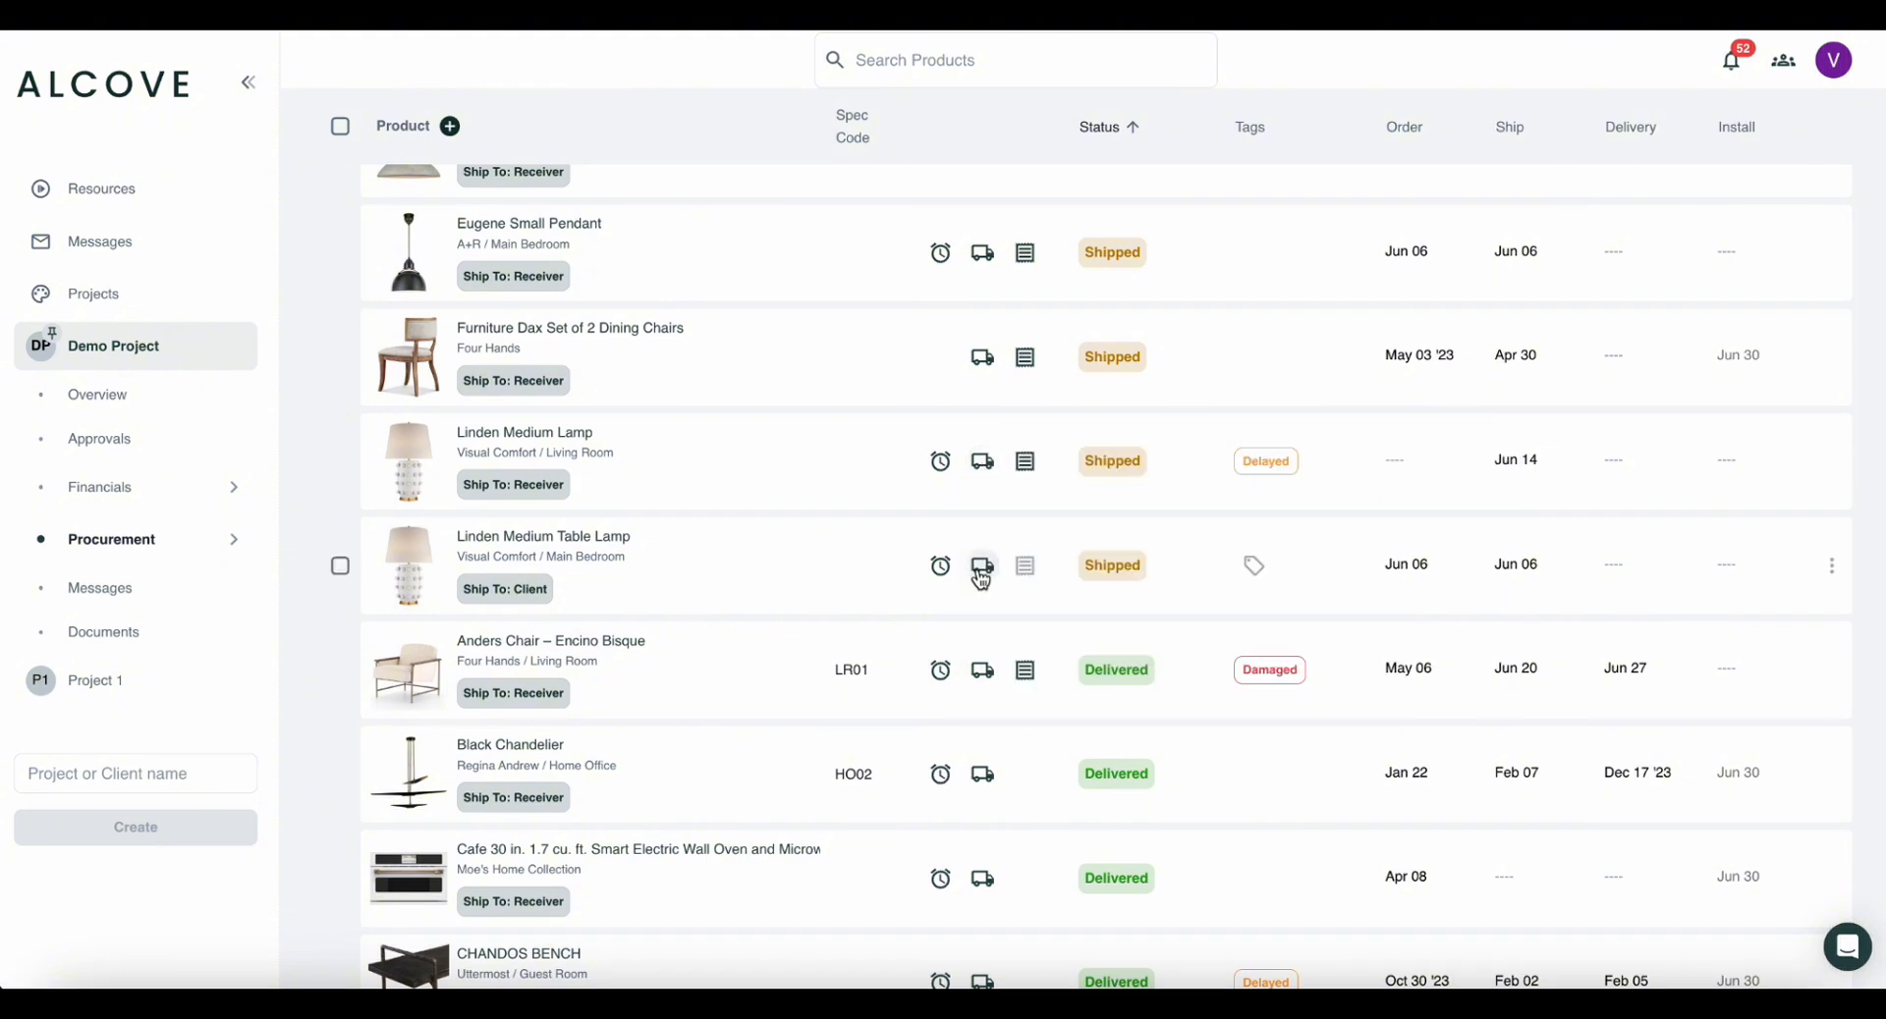
Choose A. Duie Pyle as freight carrier for the Designer Pendant Lighting and close its tracking details.
{"action": "scroll", "coordinate": [972, 472], "scroll_direction": "up", "scroll_amount": 5}
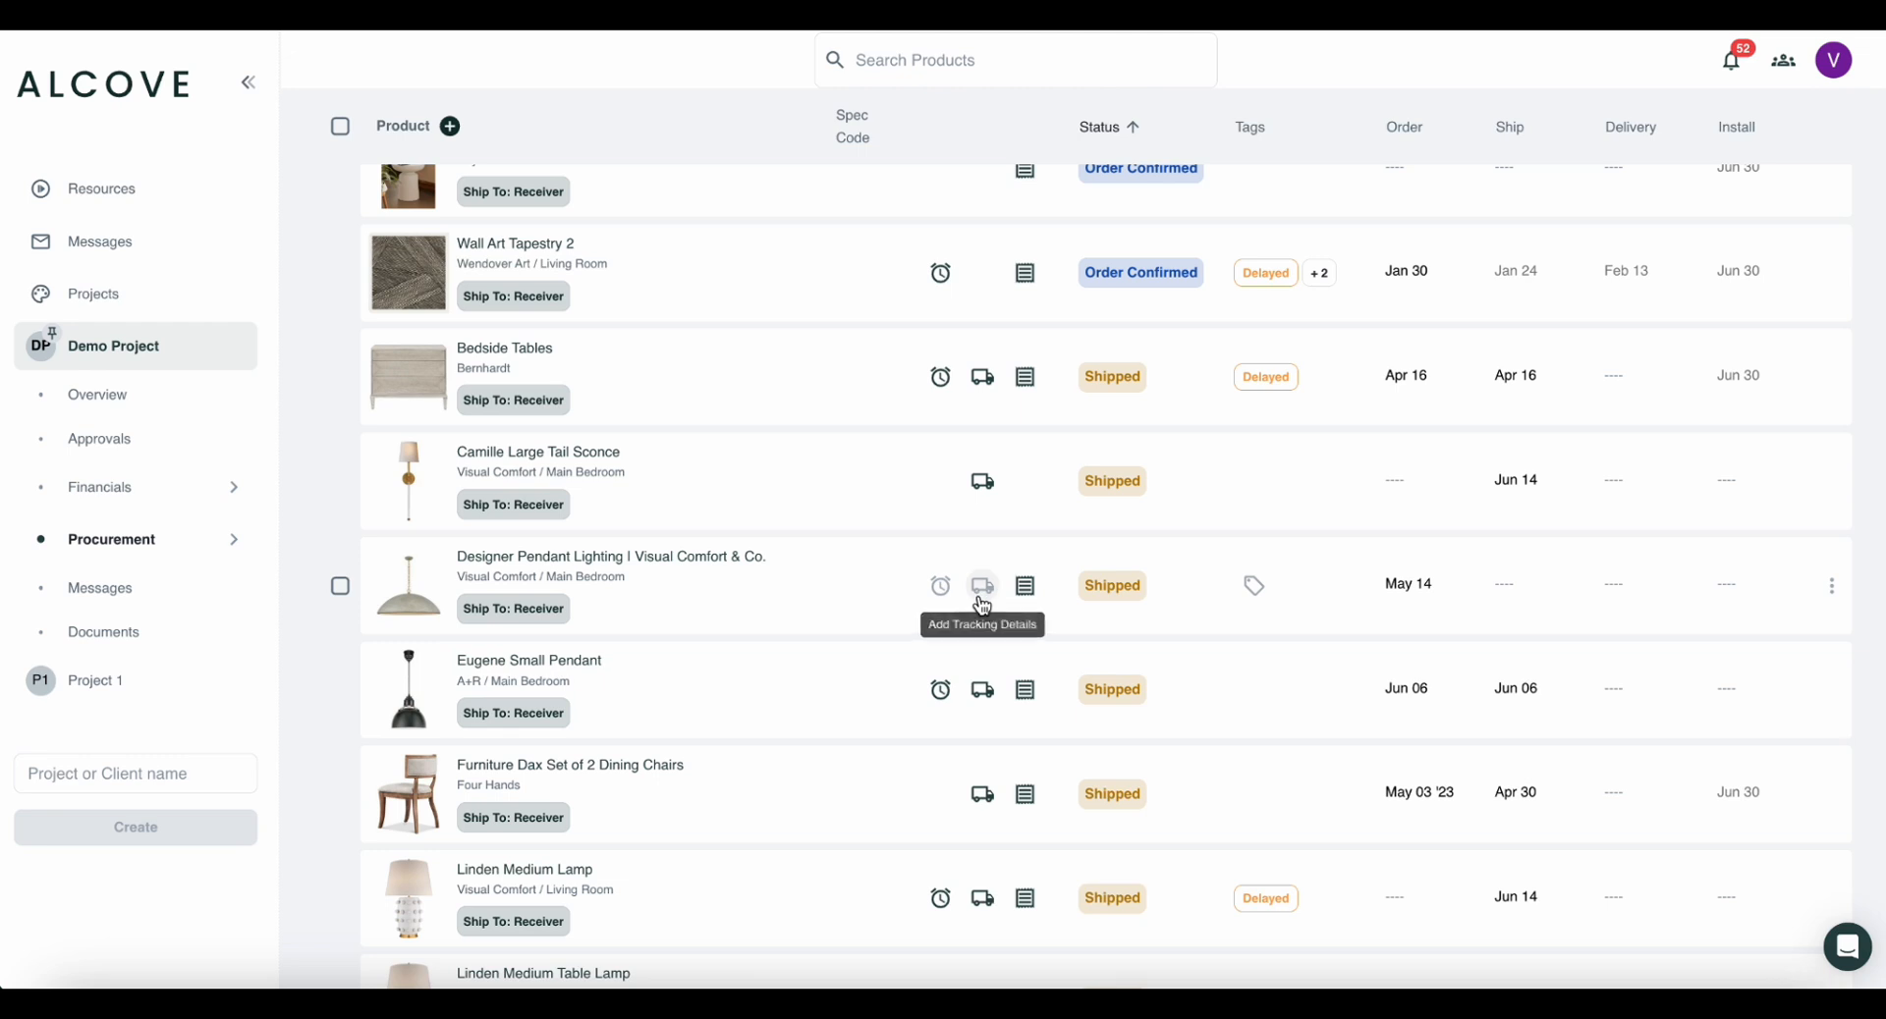
{"action": "left_click", "coordinate": [982, 587]}
{"action": "left_click", "coordinate": [1041, 602]}
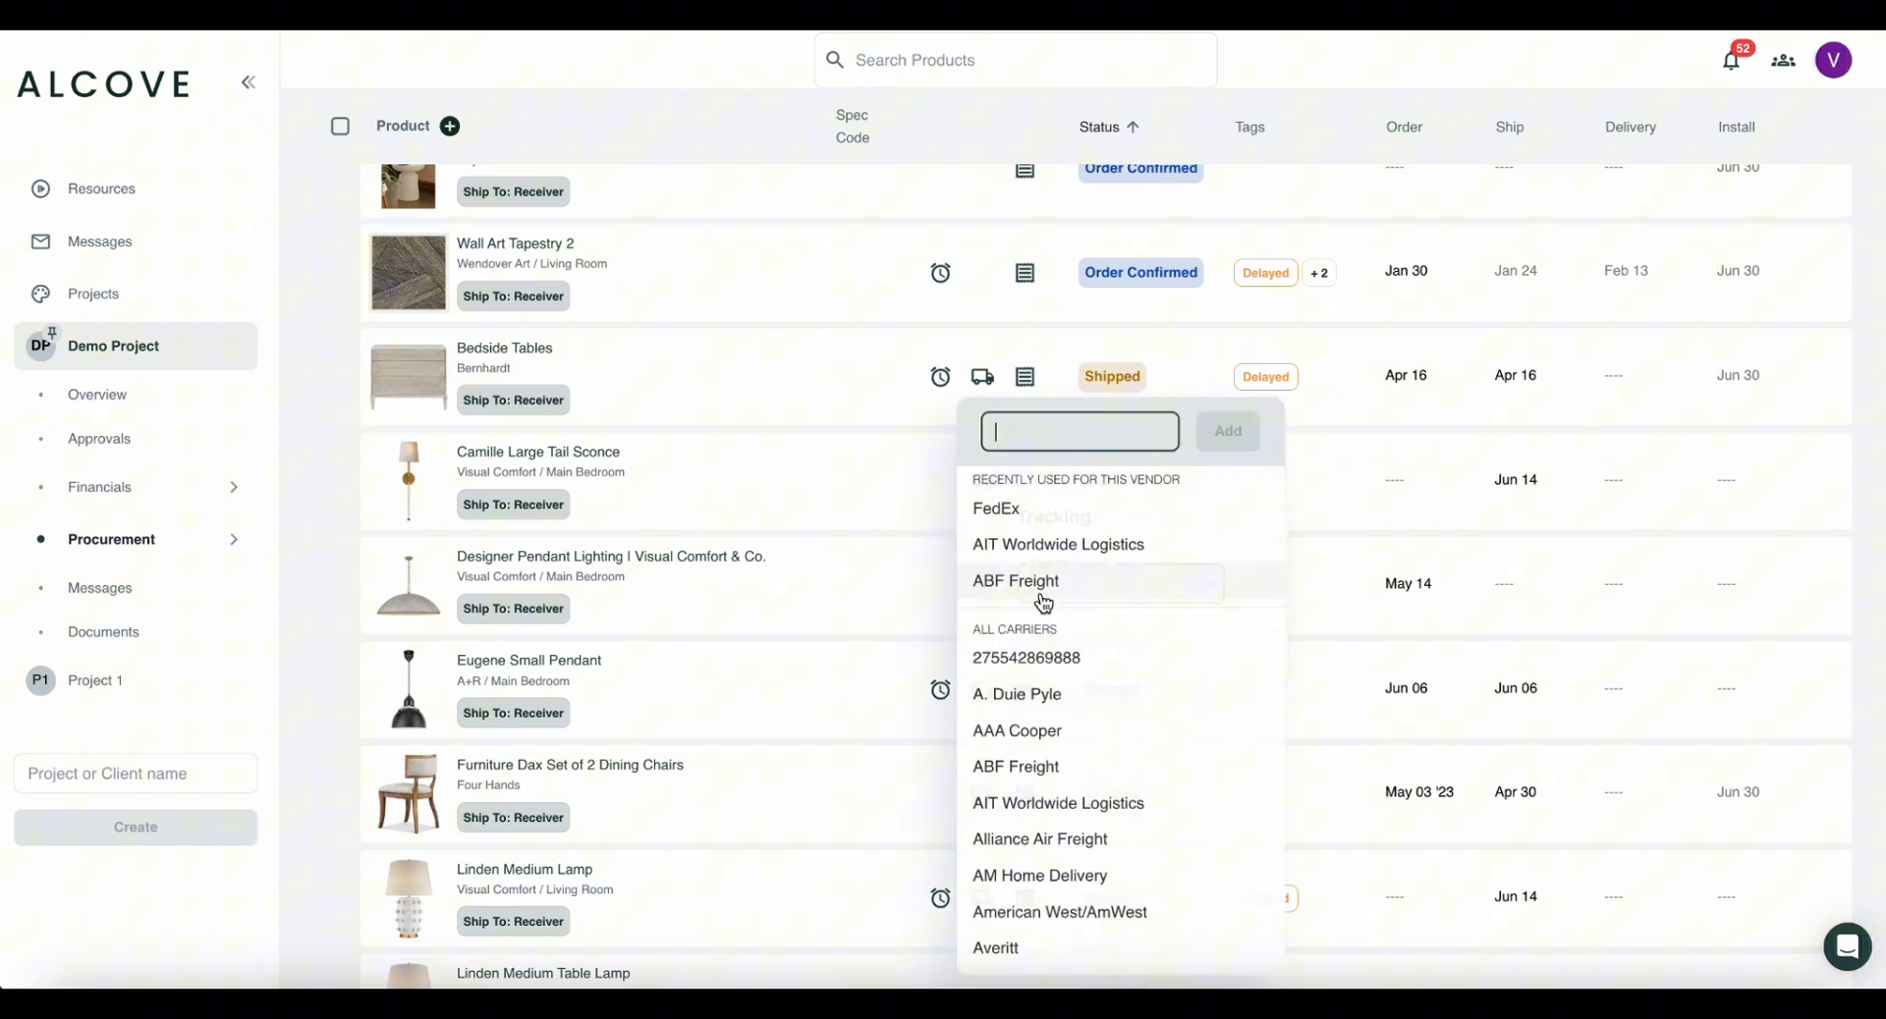
{"action": "left_click", "coordinate": [1023, 542]}
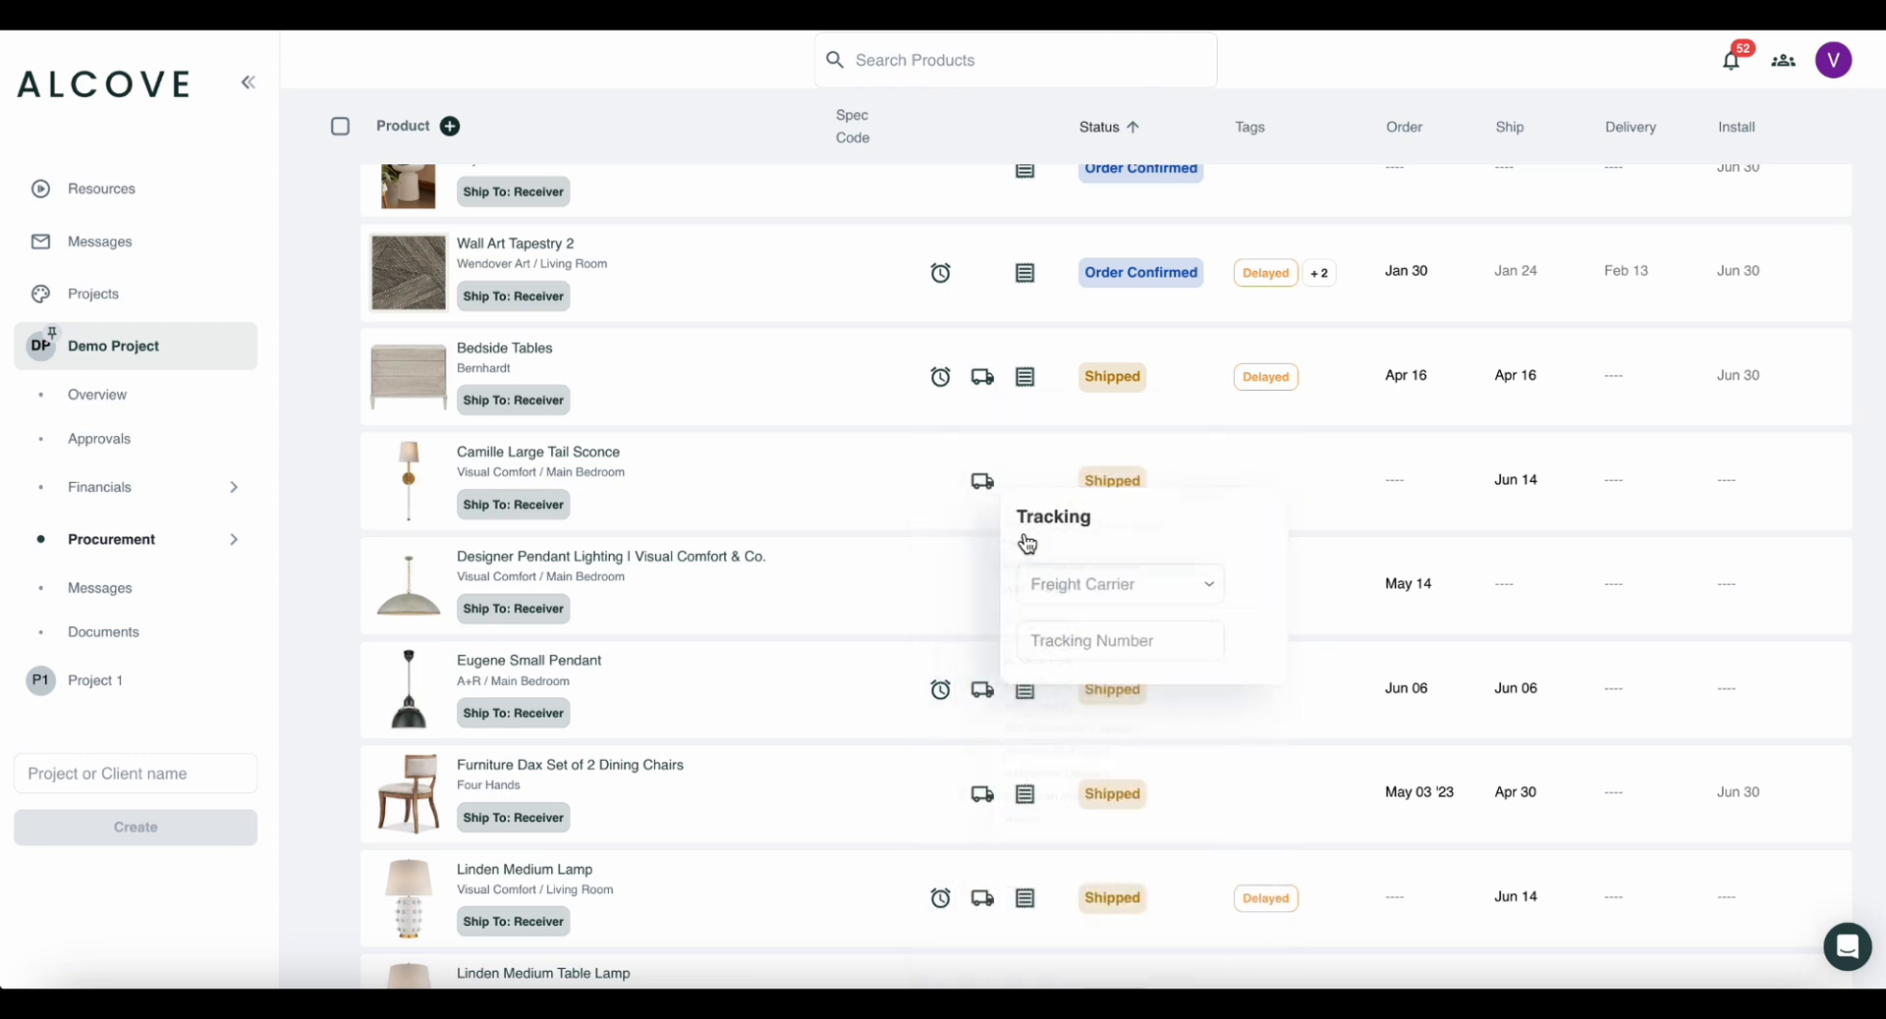
{"action": "left_click", "coordinate": [1068, 647]}
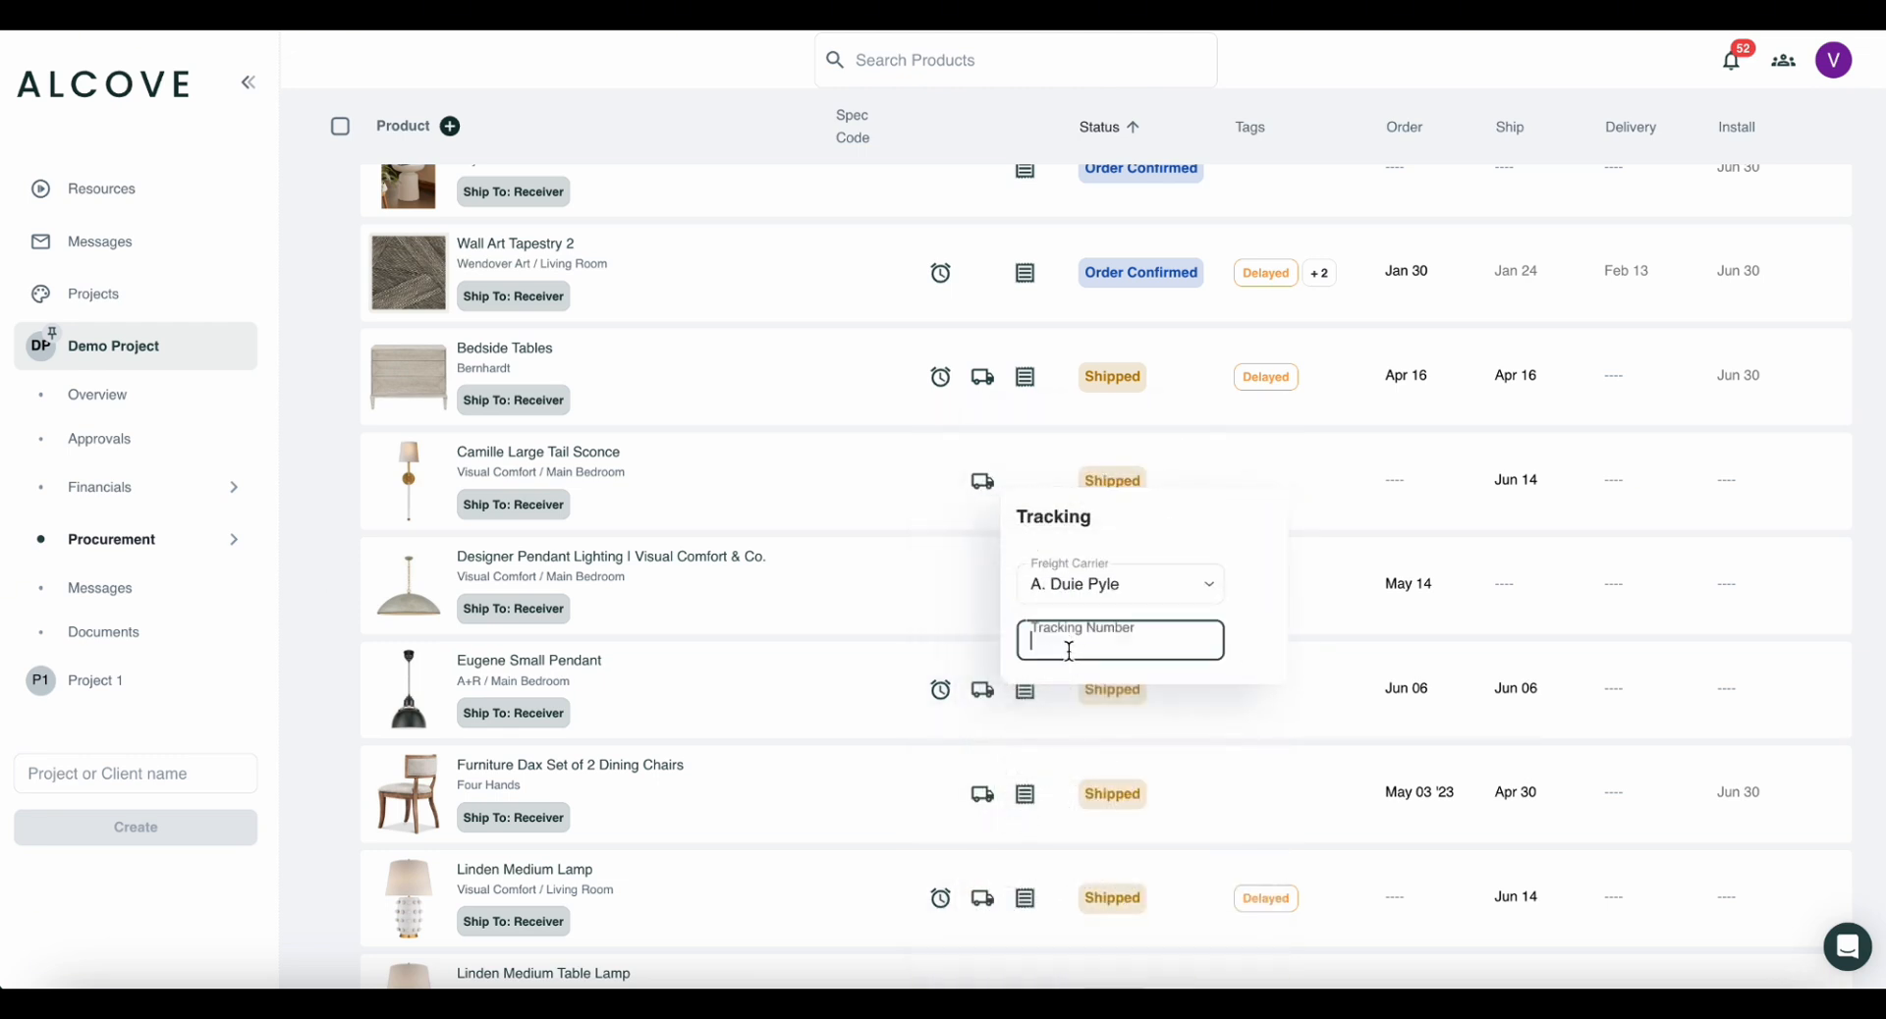
{"action": "left_click", "coordinate": [971, 519]}
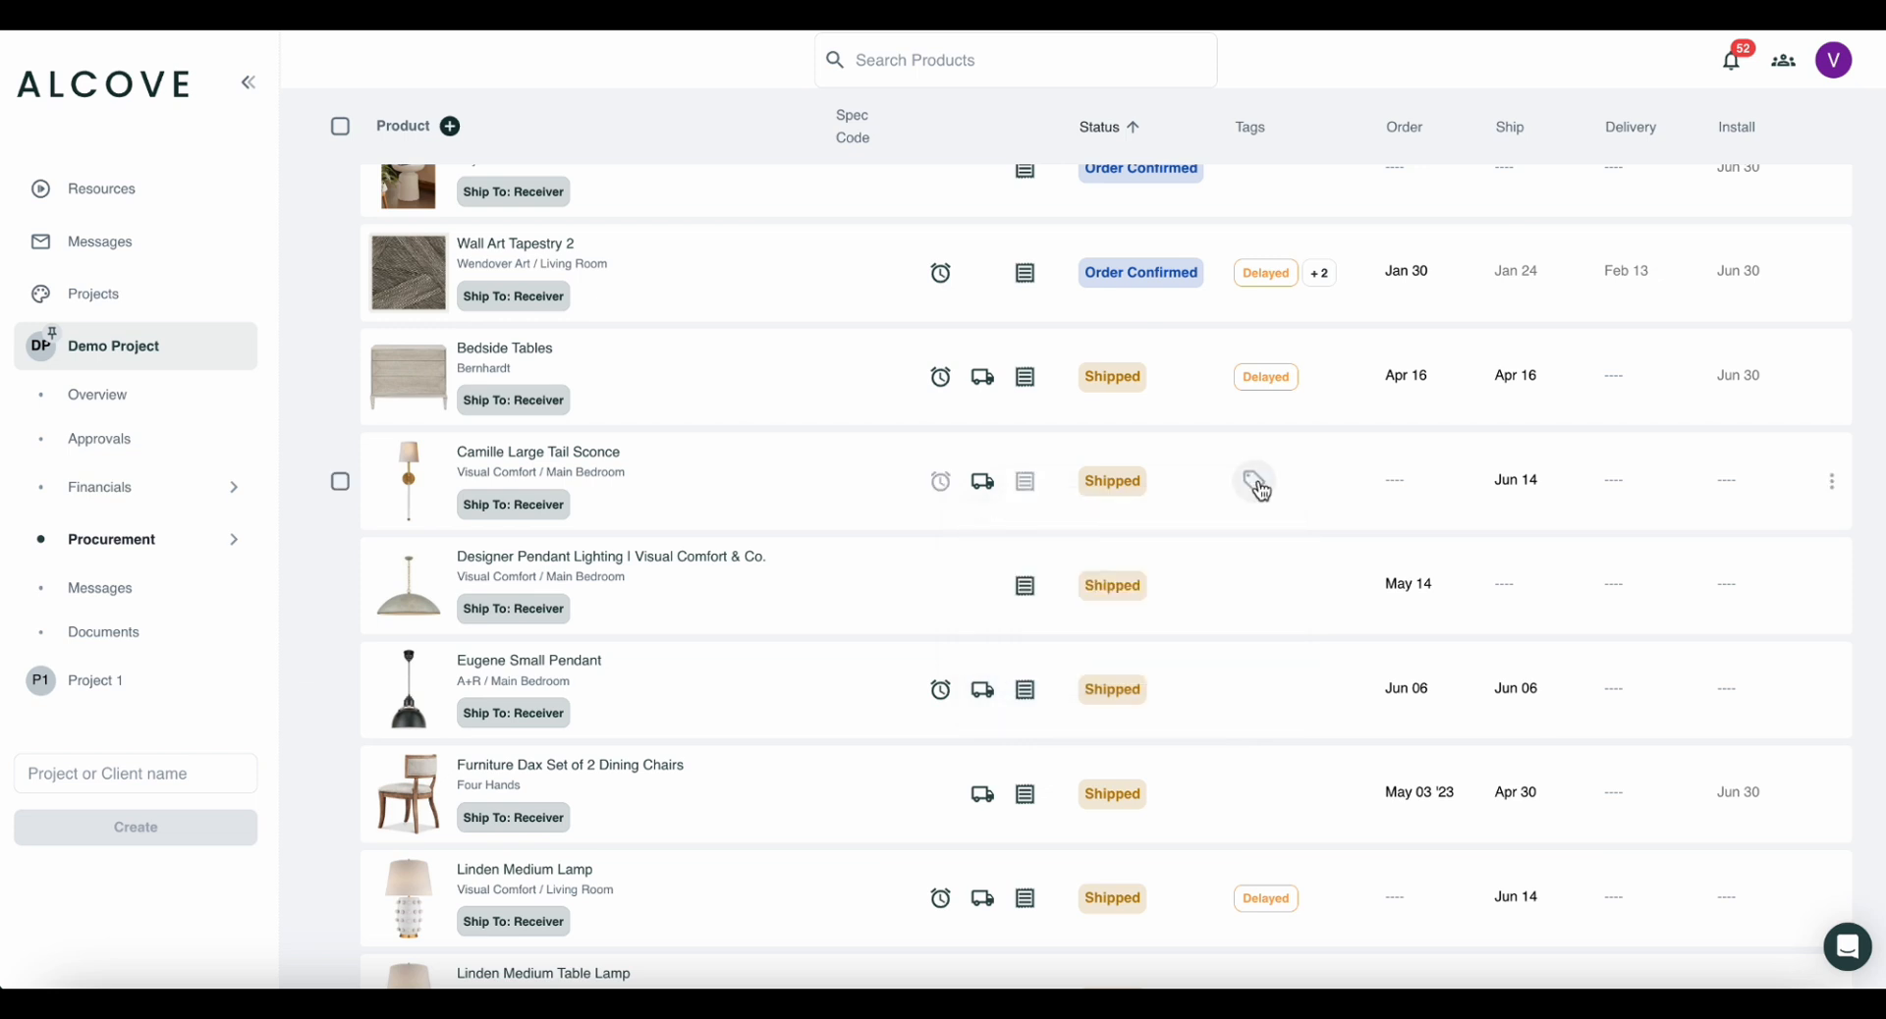
View the available tags for the Camille Large Tail Sconce and close the list without assigning one.
{"action": "left_click", "coordinate": [1256, 484]}
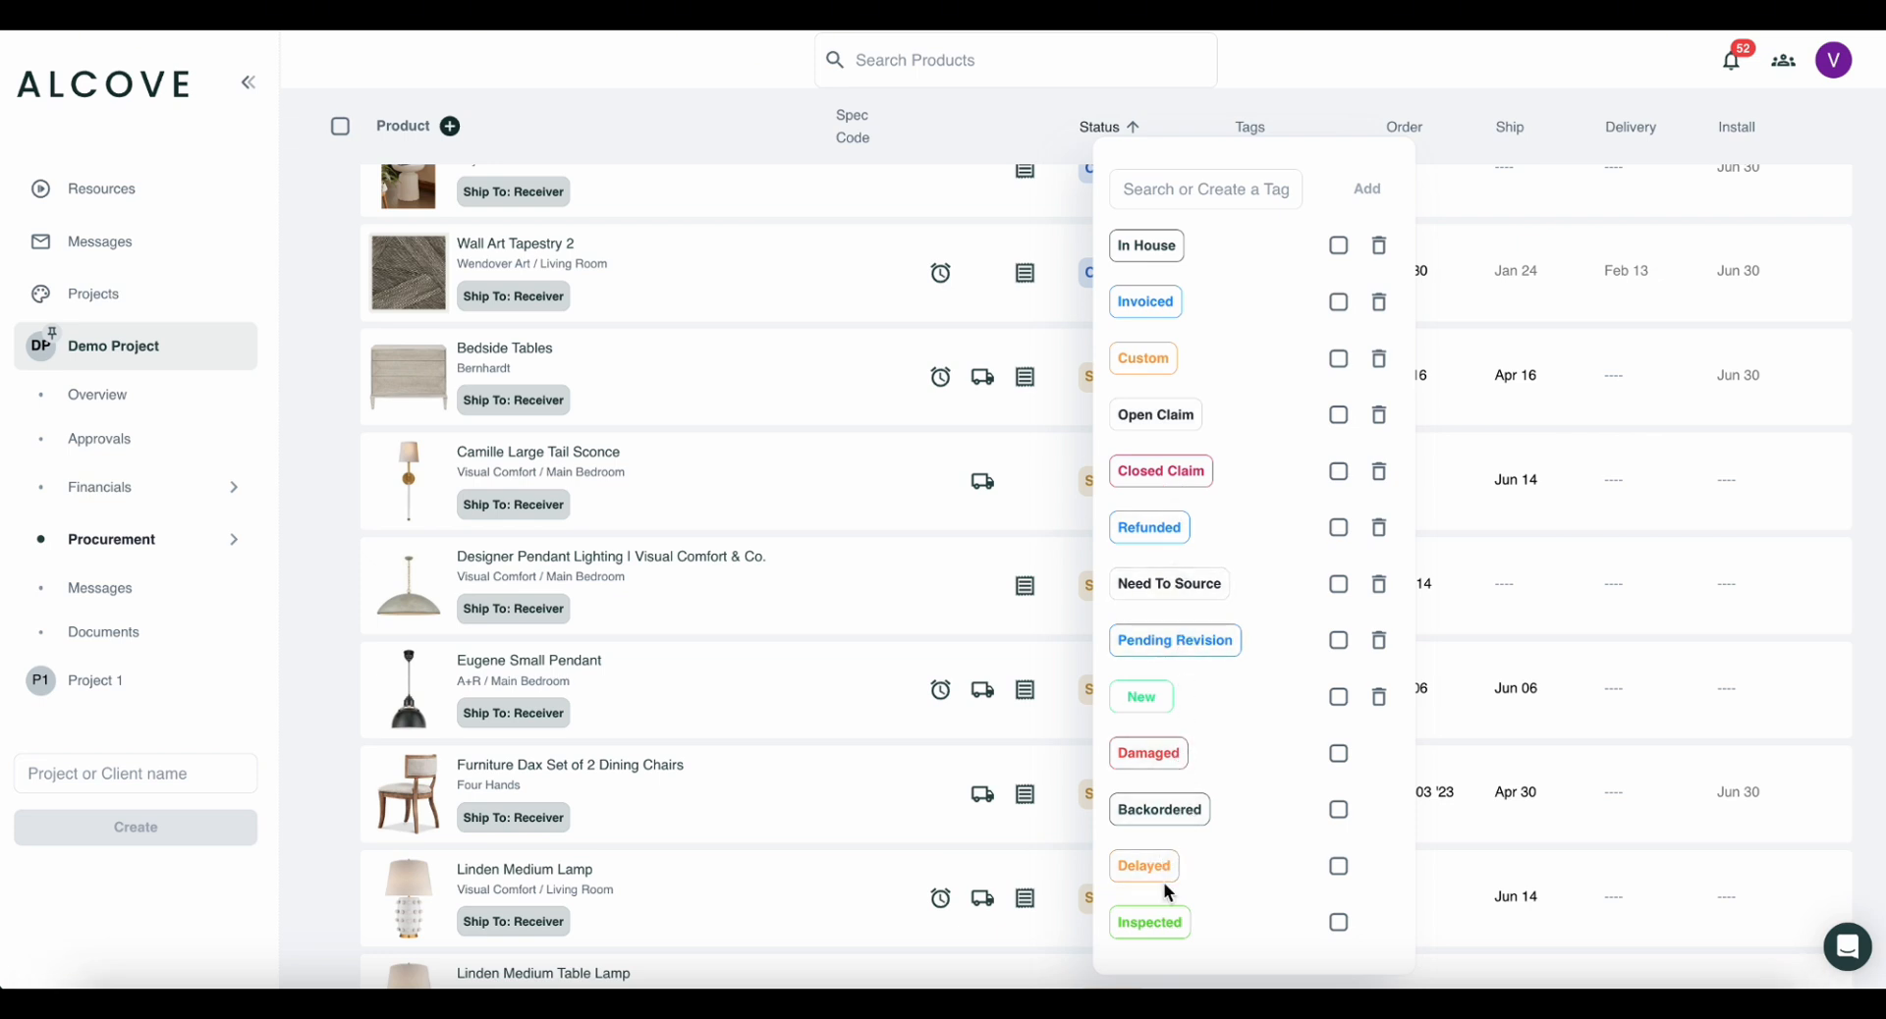
{"action": "left_click", "coordinate": [1063, 542]}
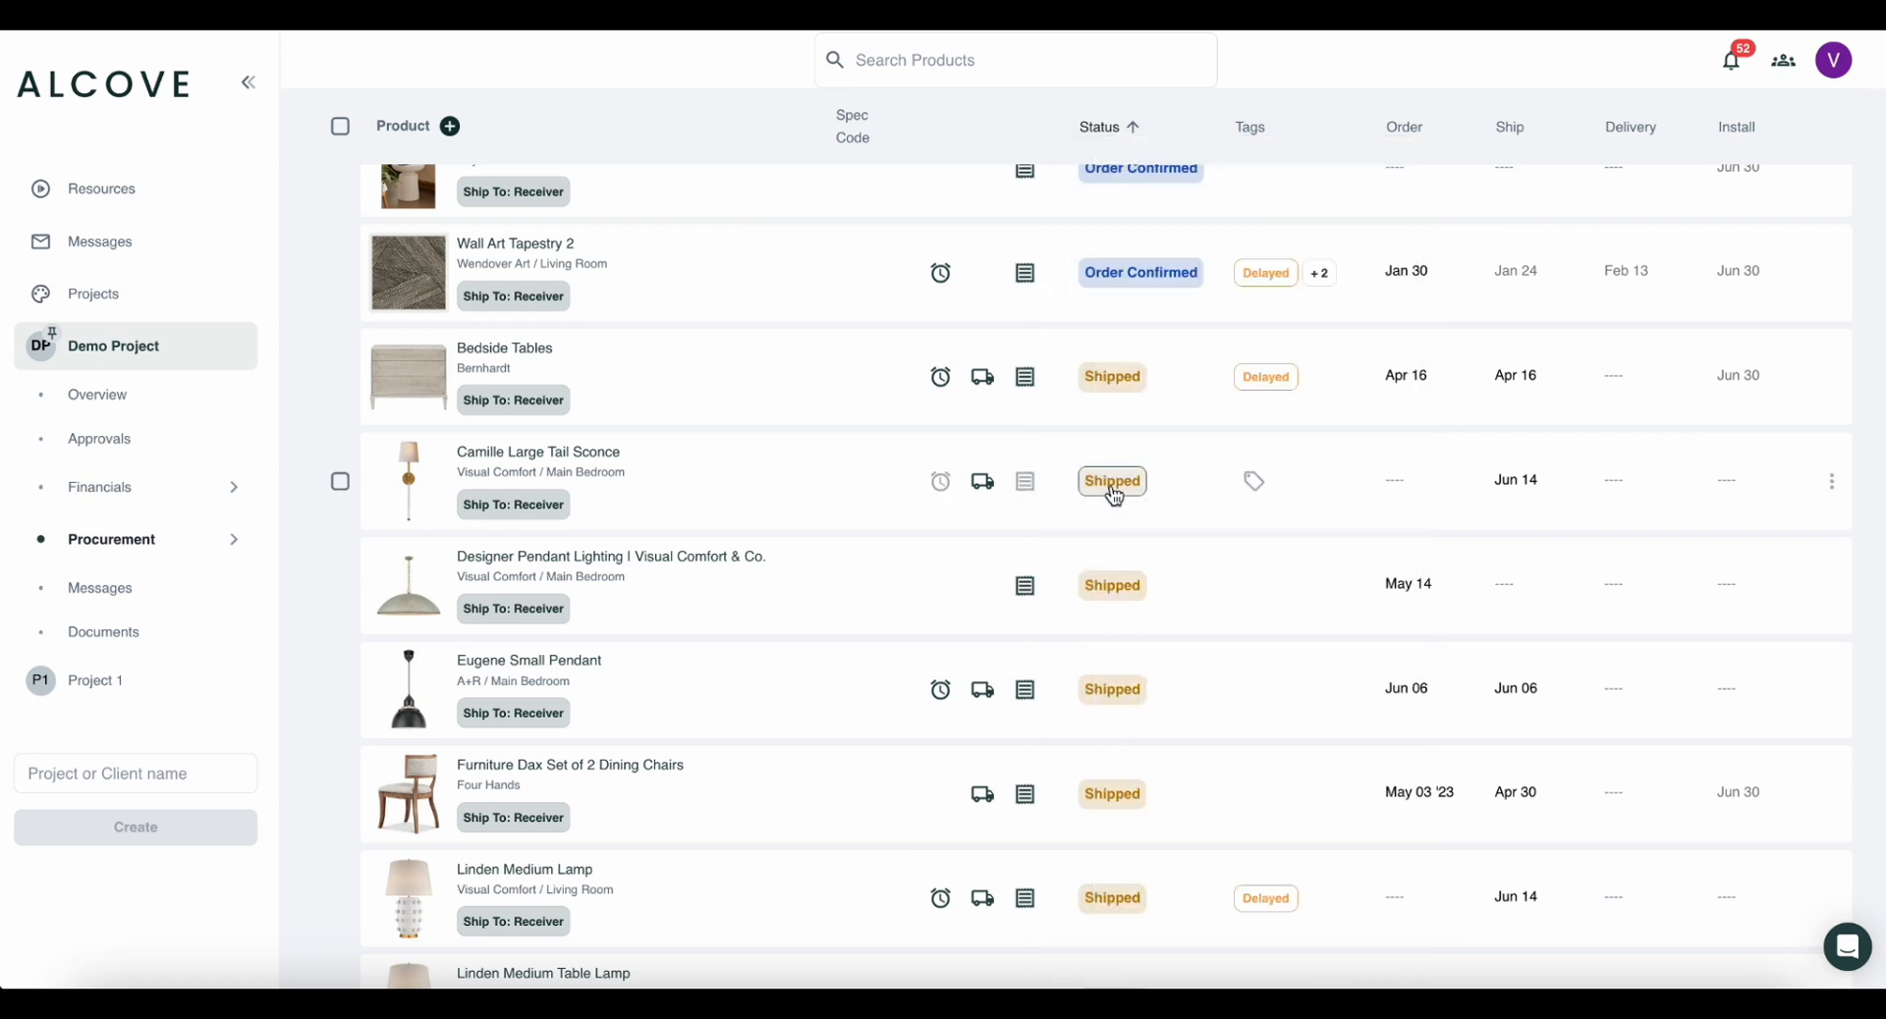
Select all listed products in the Demo Project and open PDF creation for them.
{"action": "scroll", "coordinate": [1169, 511], "scroll_direction": "up", "scroll_amount": 5}
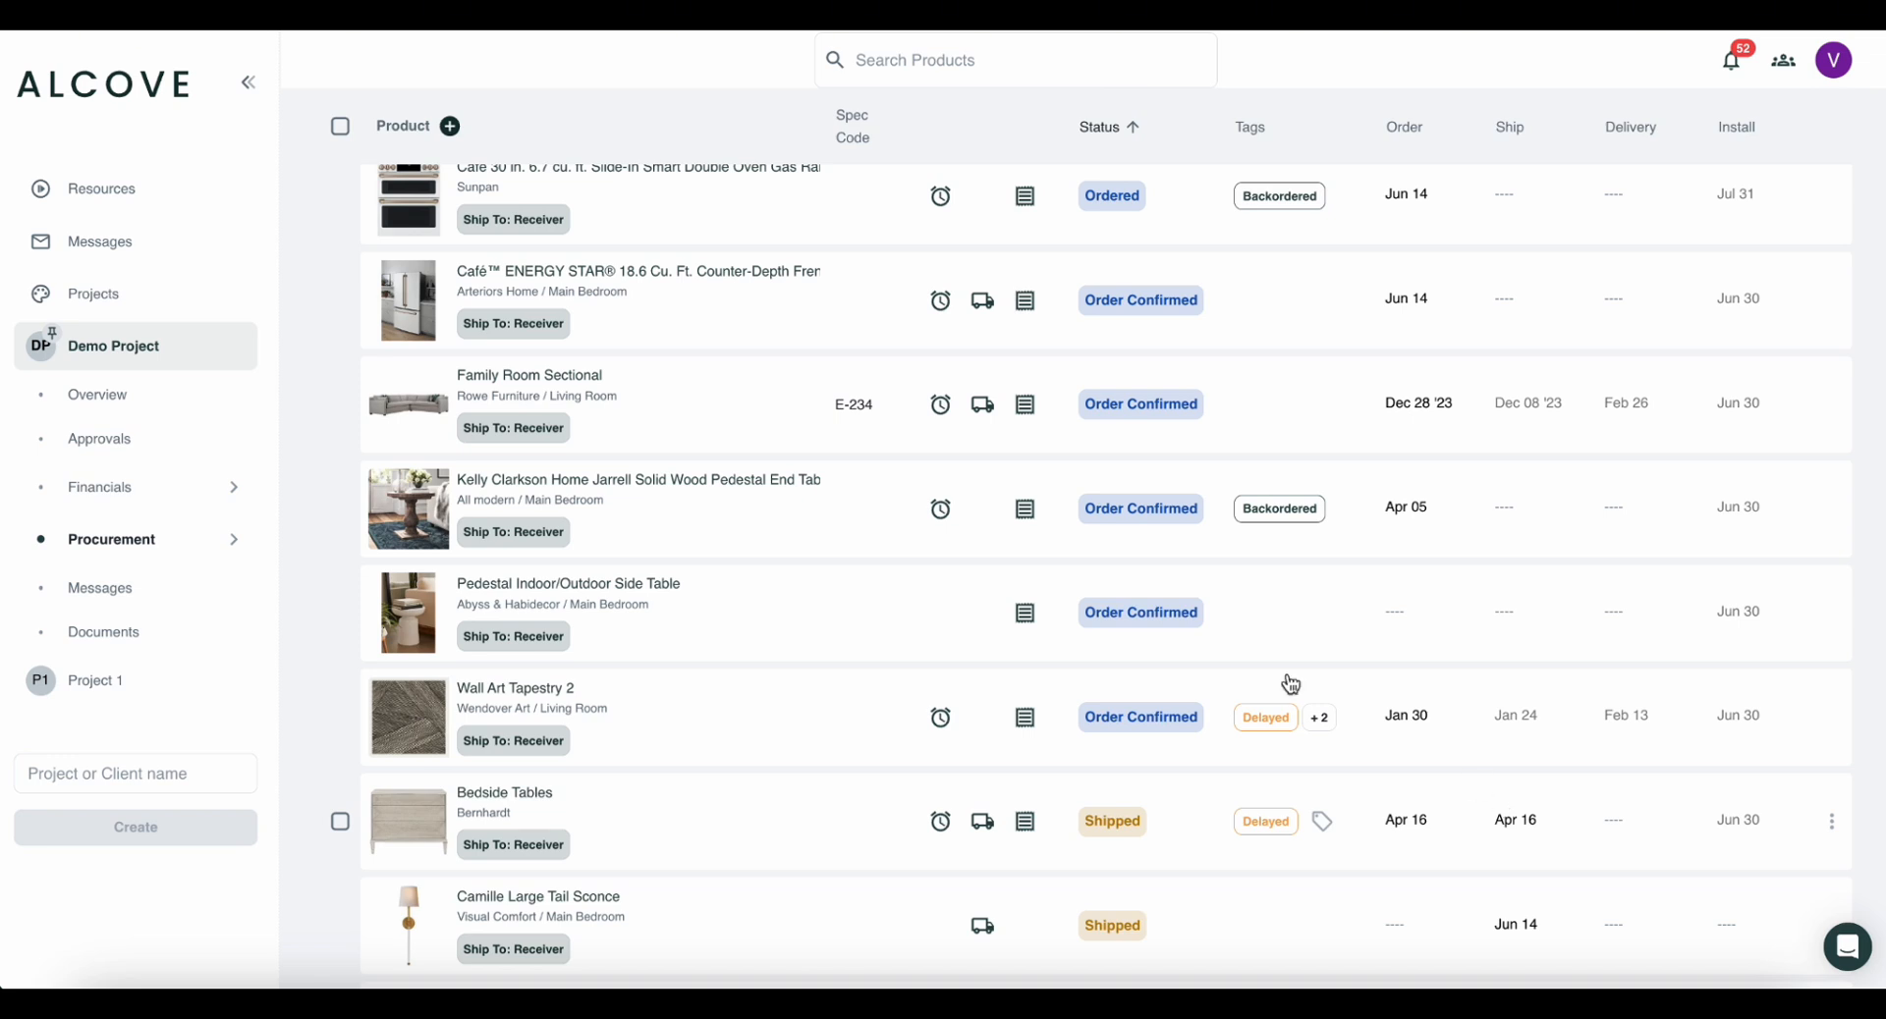
{"action": "scroll", "coordinate": [791, 370], "scroll_direction": "up", "scroll_amount": 5}
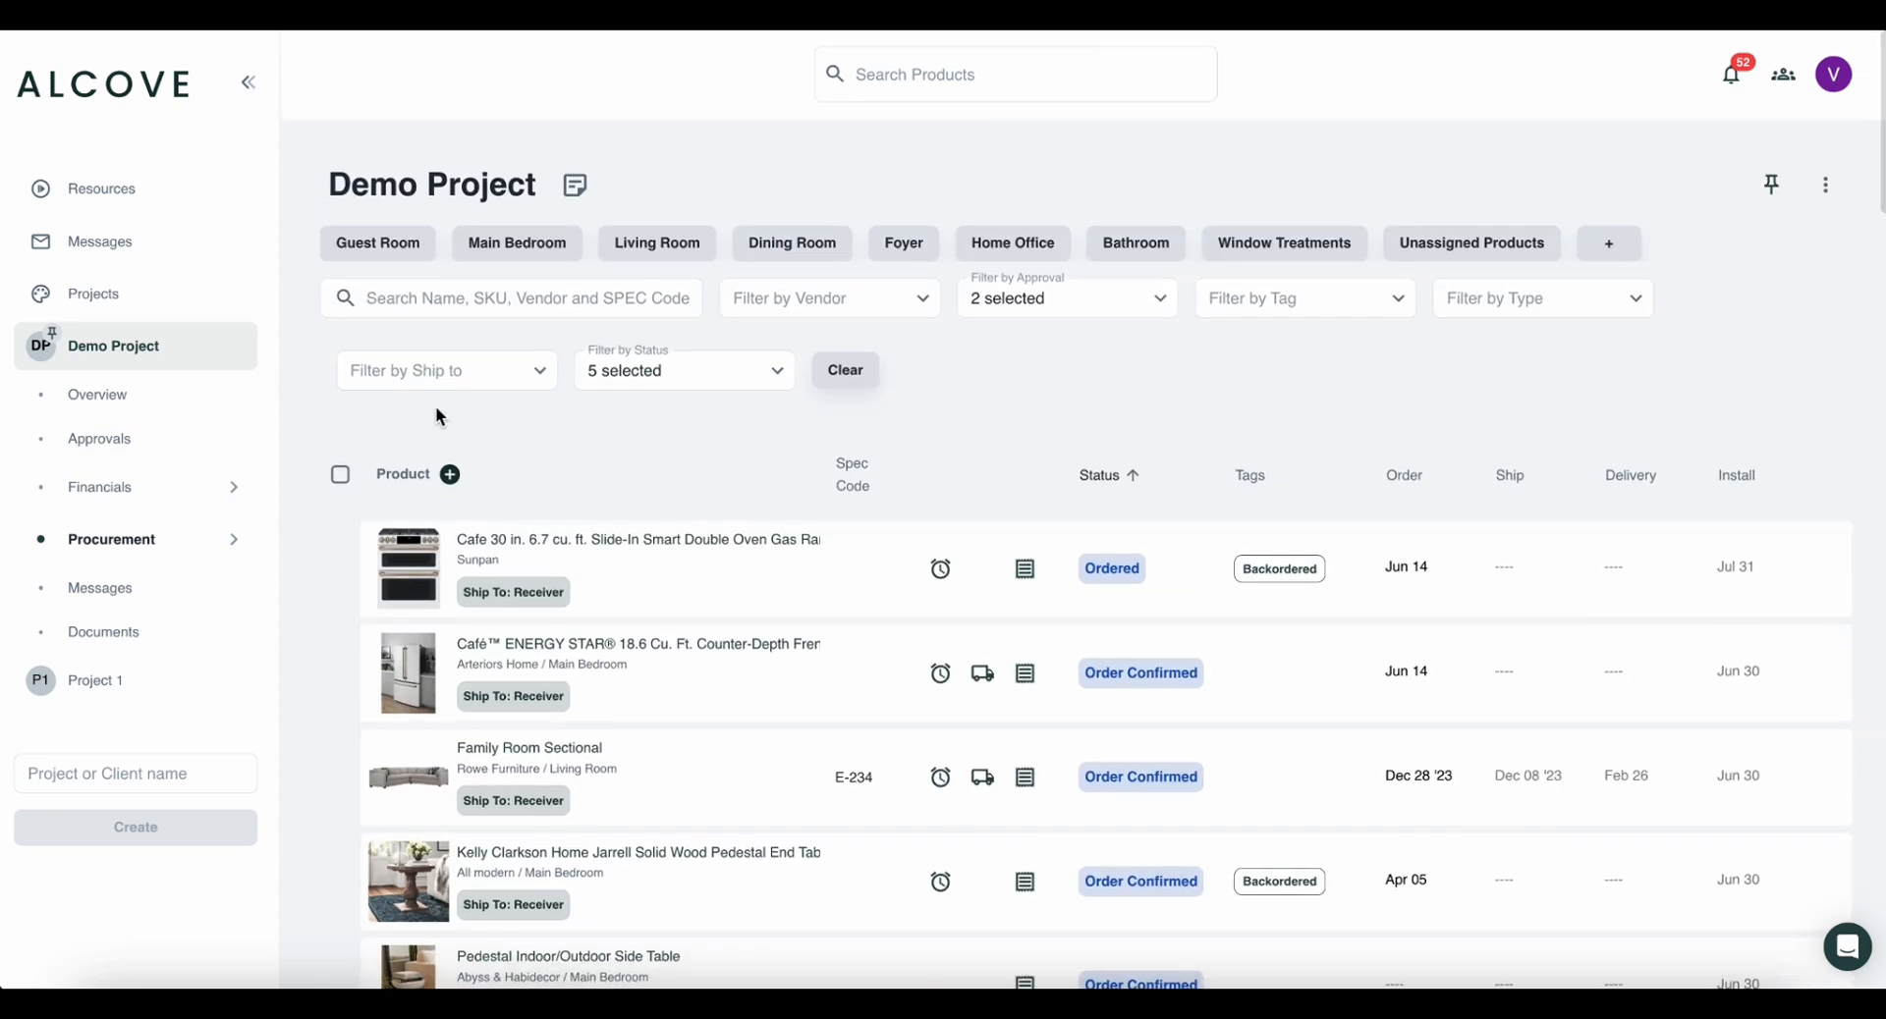
{"action": "left_click", "coordinate": [340, 474]}
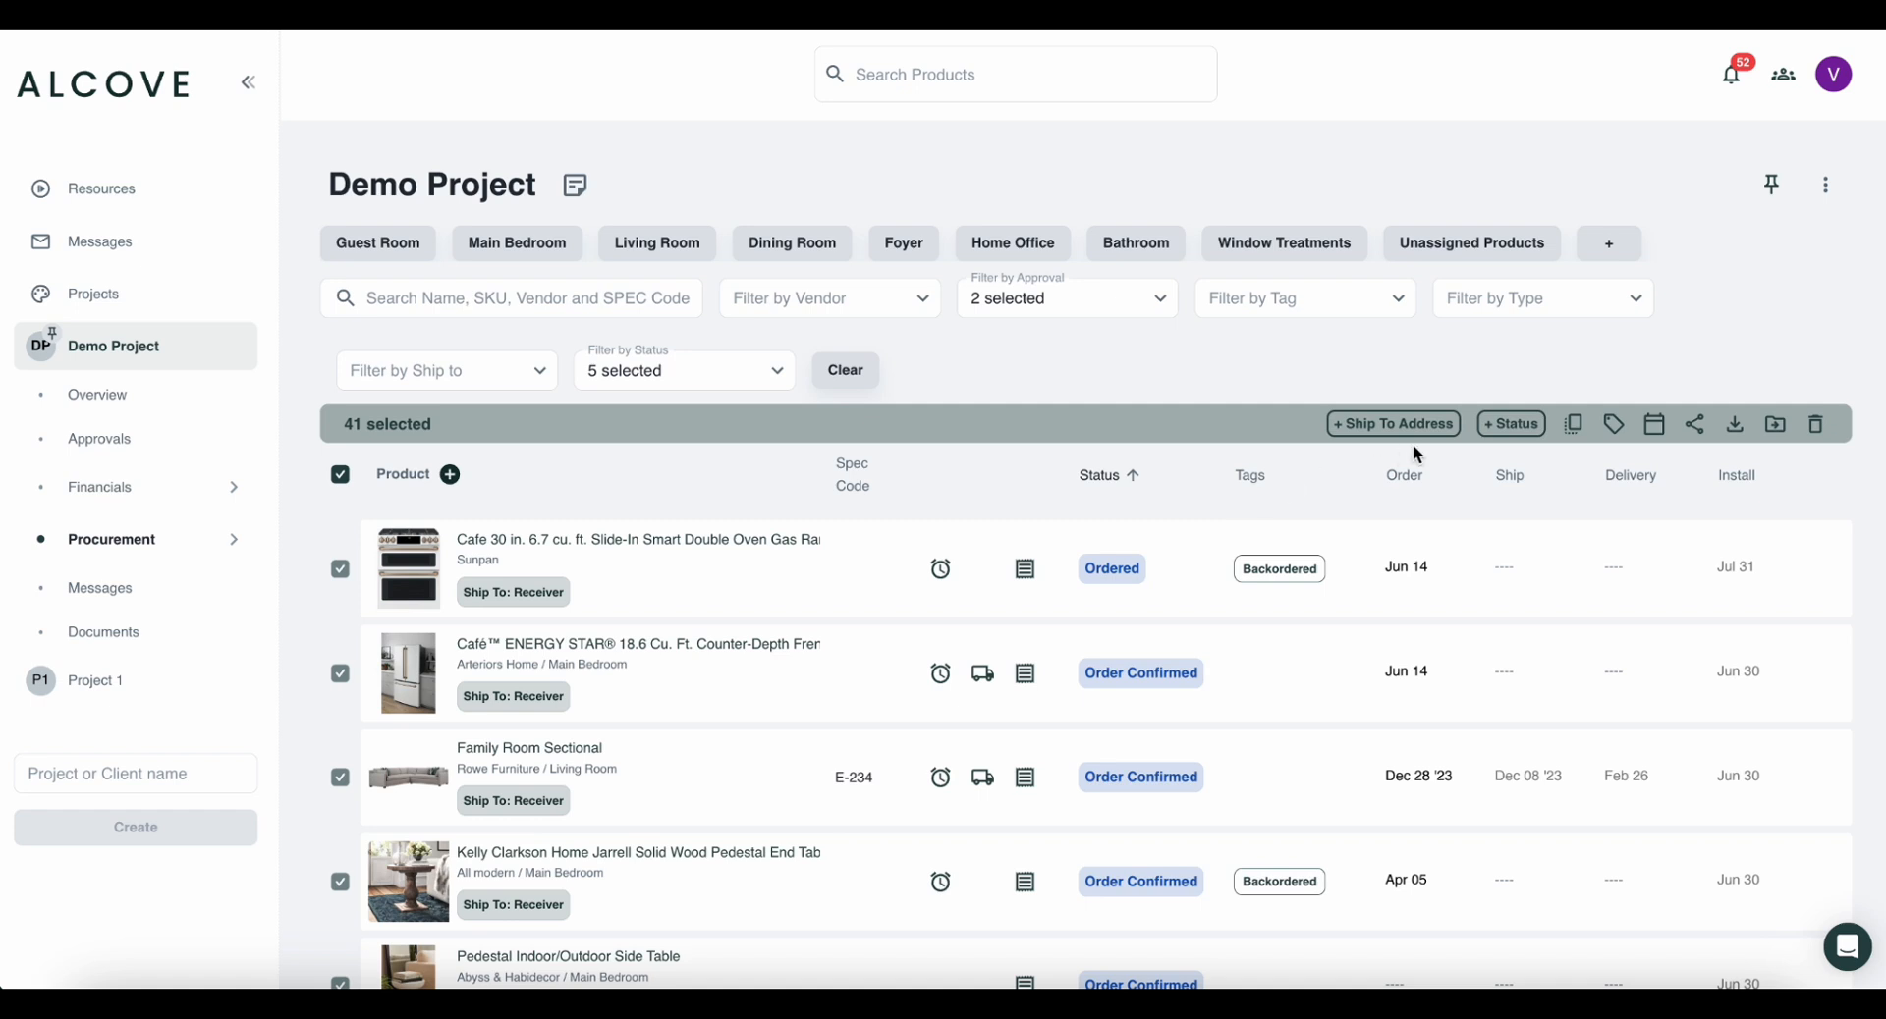
{"action": "left_click", "coordinate": [1698, 428]}
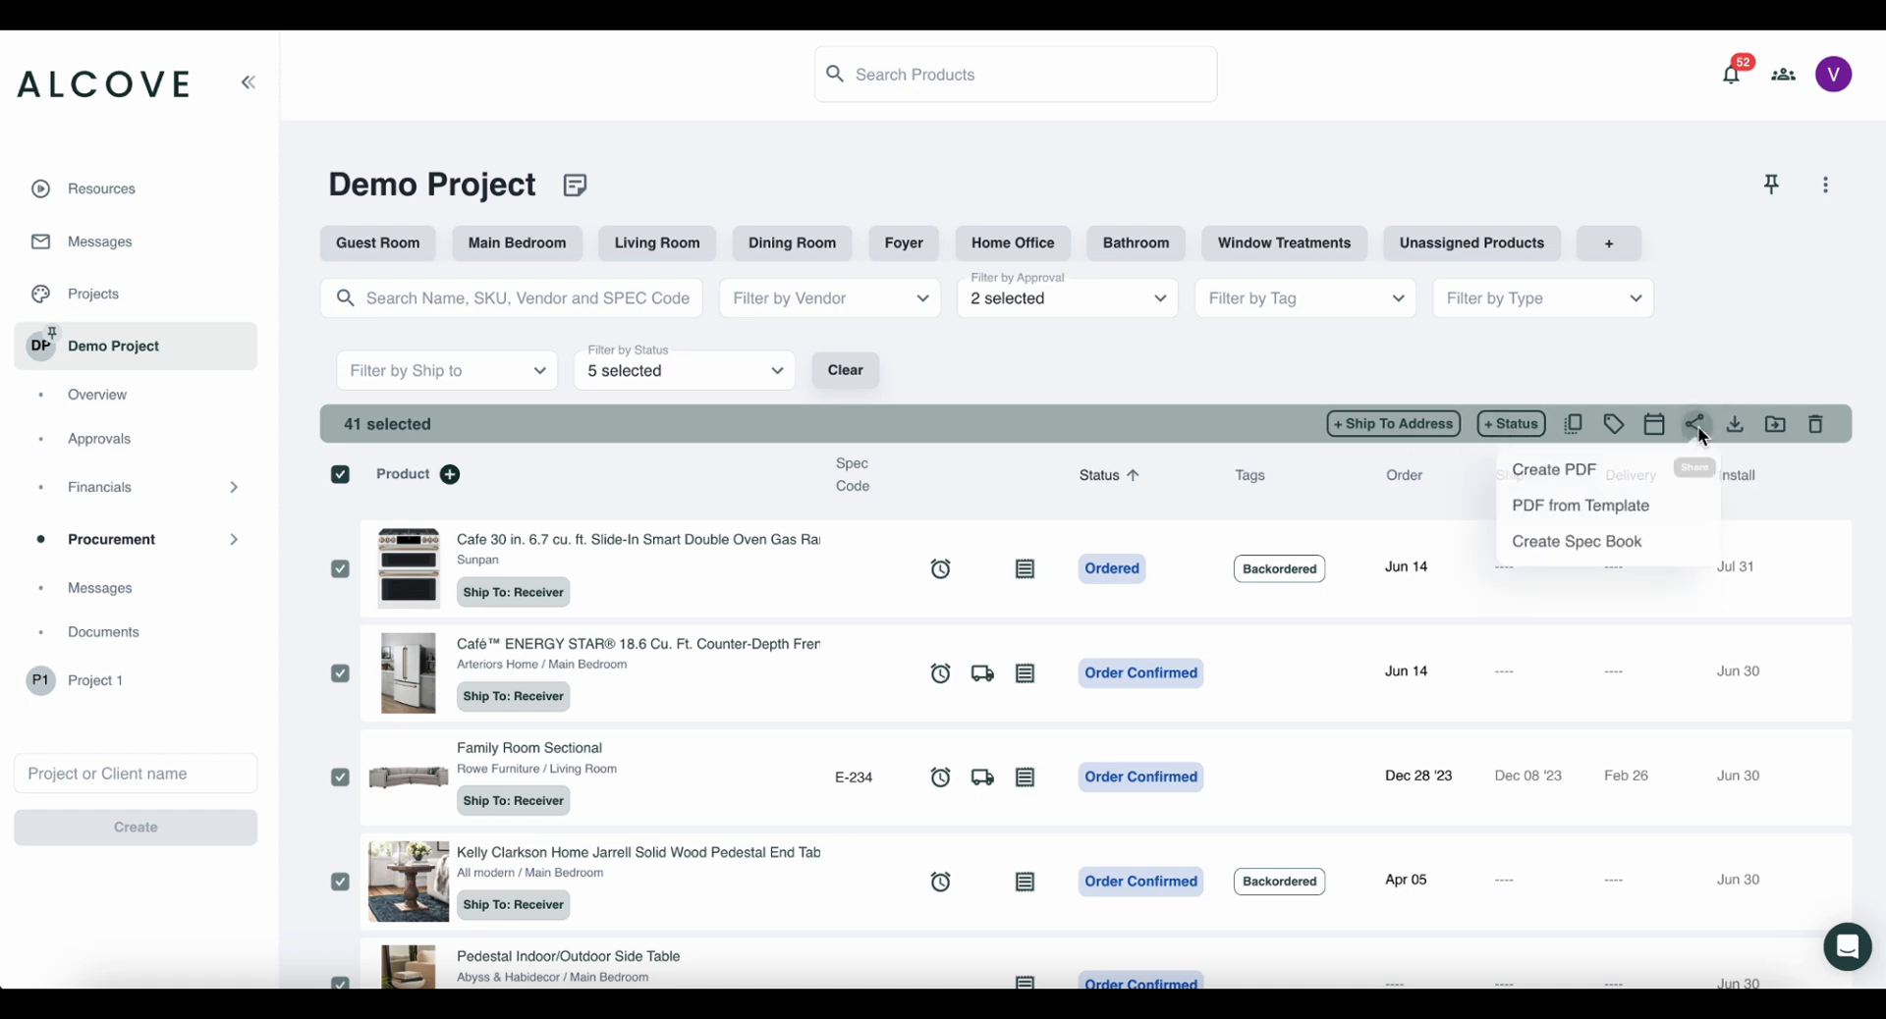
{"action": "left_click", "coordinate": [1674, 473]}
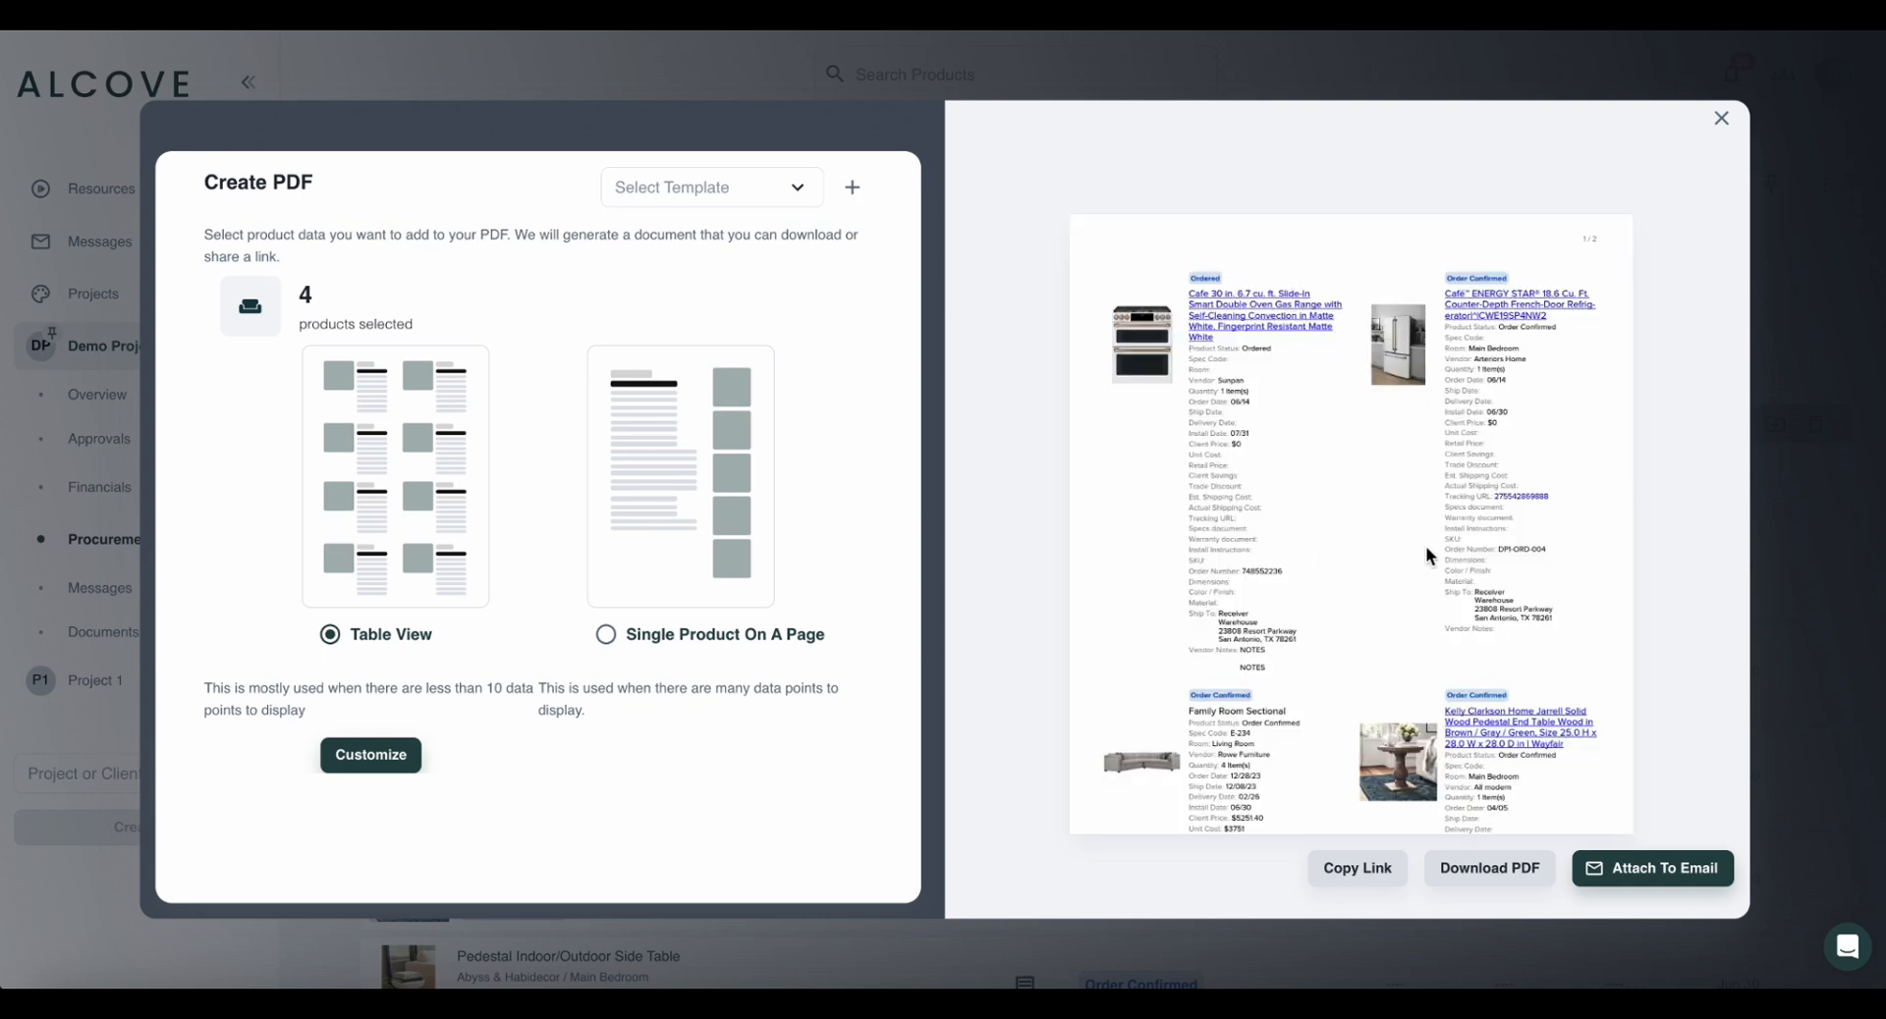
Preview the PDF with a single product on a page, switch back to Table View, and open its customization.
{"action": "left_click", "coordinate": [730, 653]}
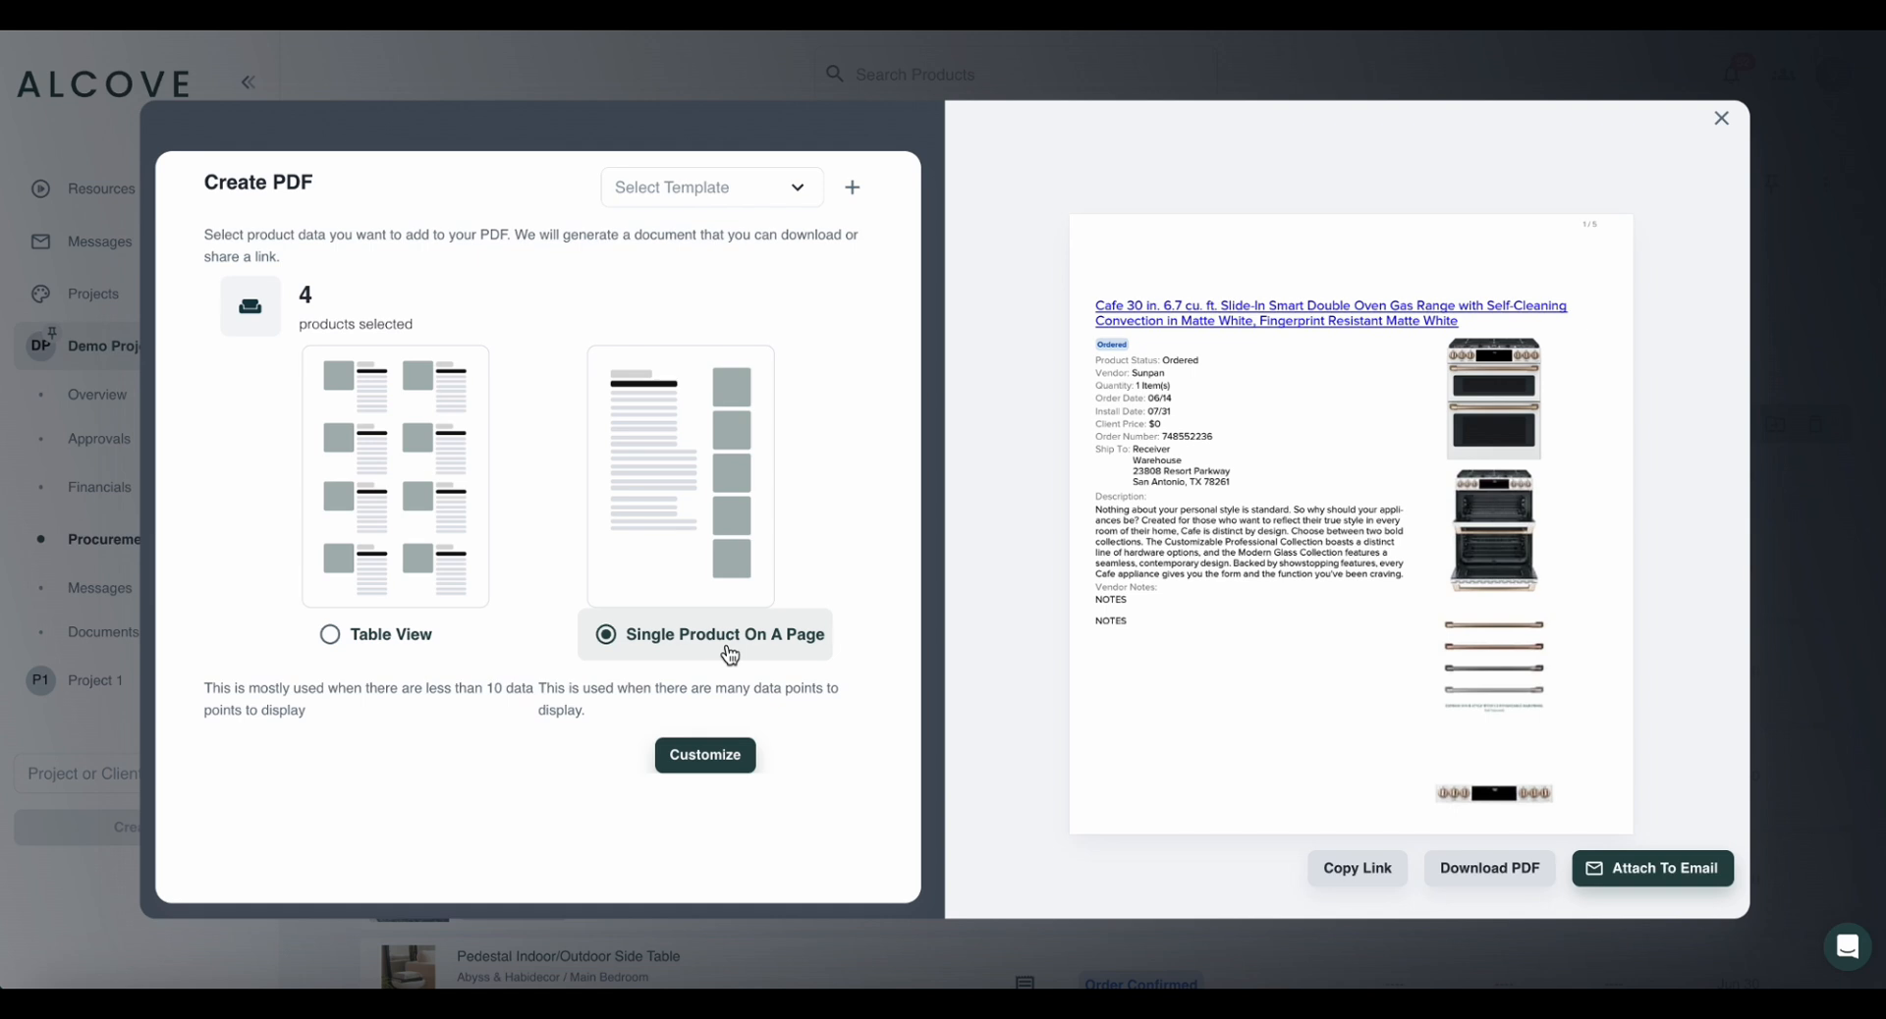
{"action": "left_click", "coordinate": [385, 658]}
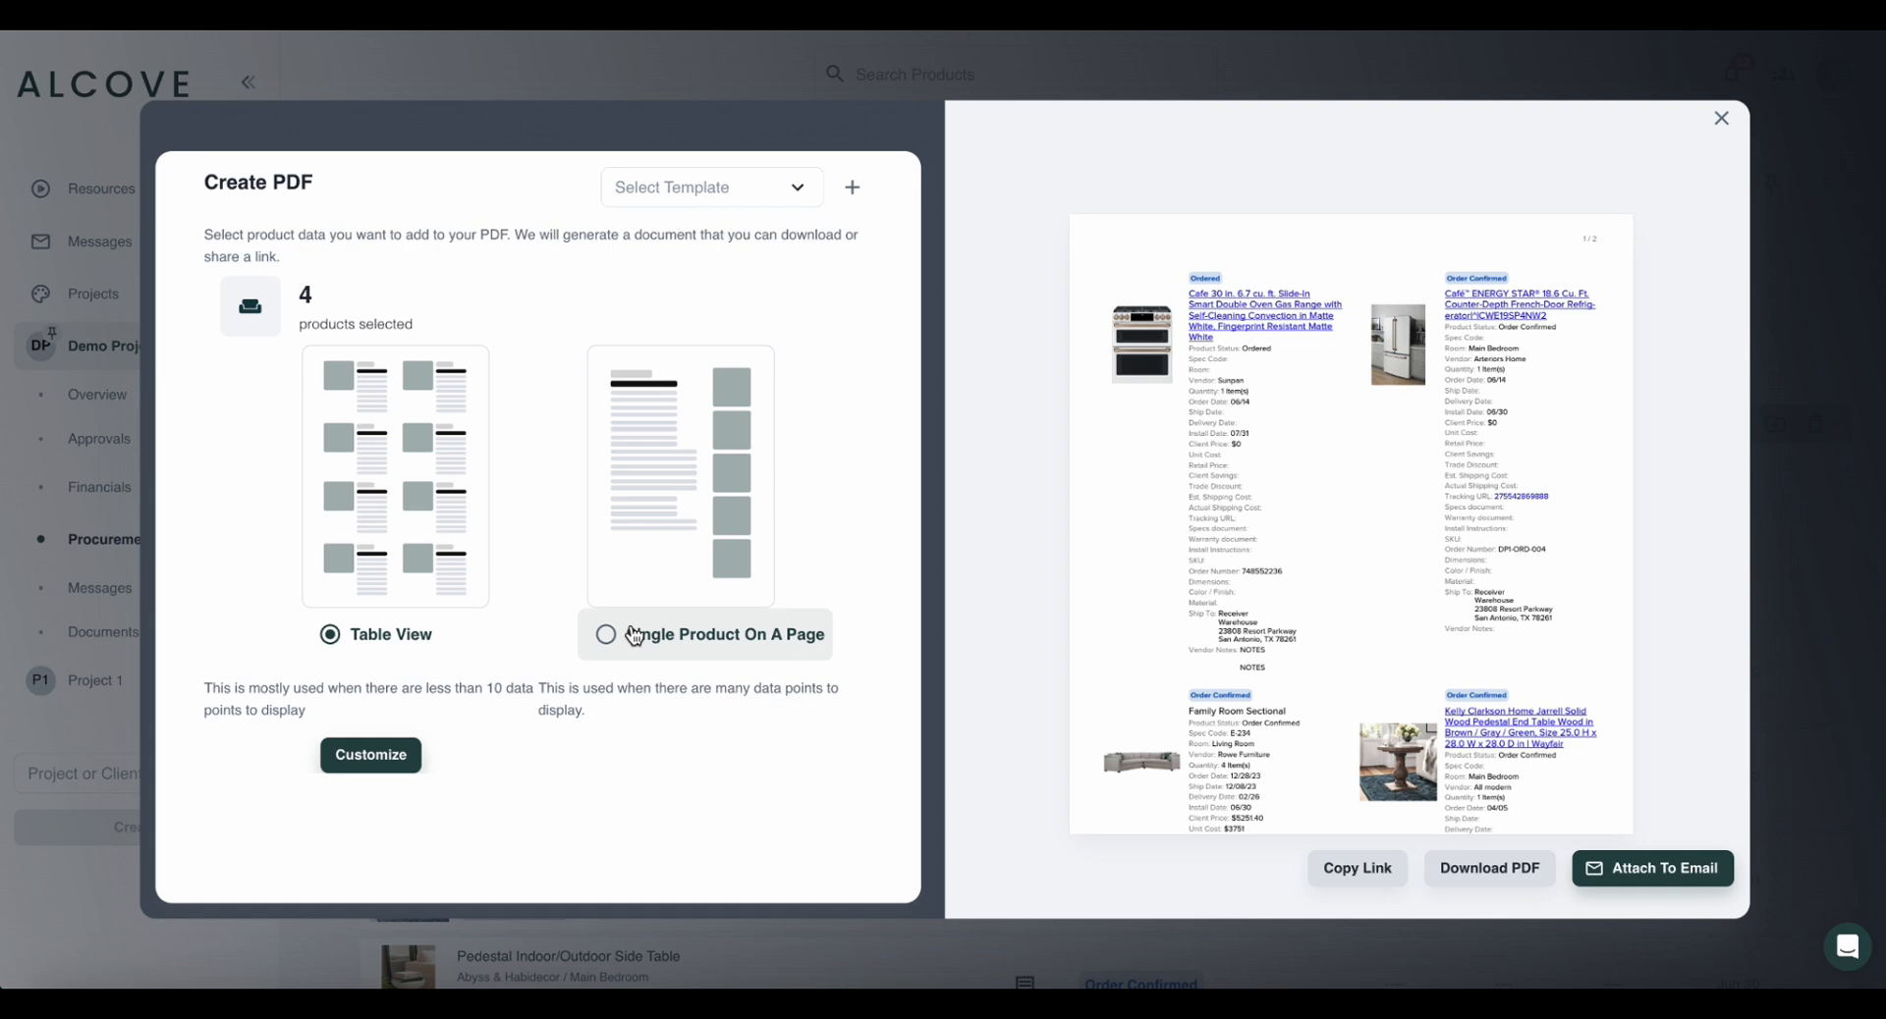
{"action": "left_click", "coordinate": [398, 758]}
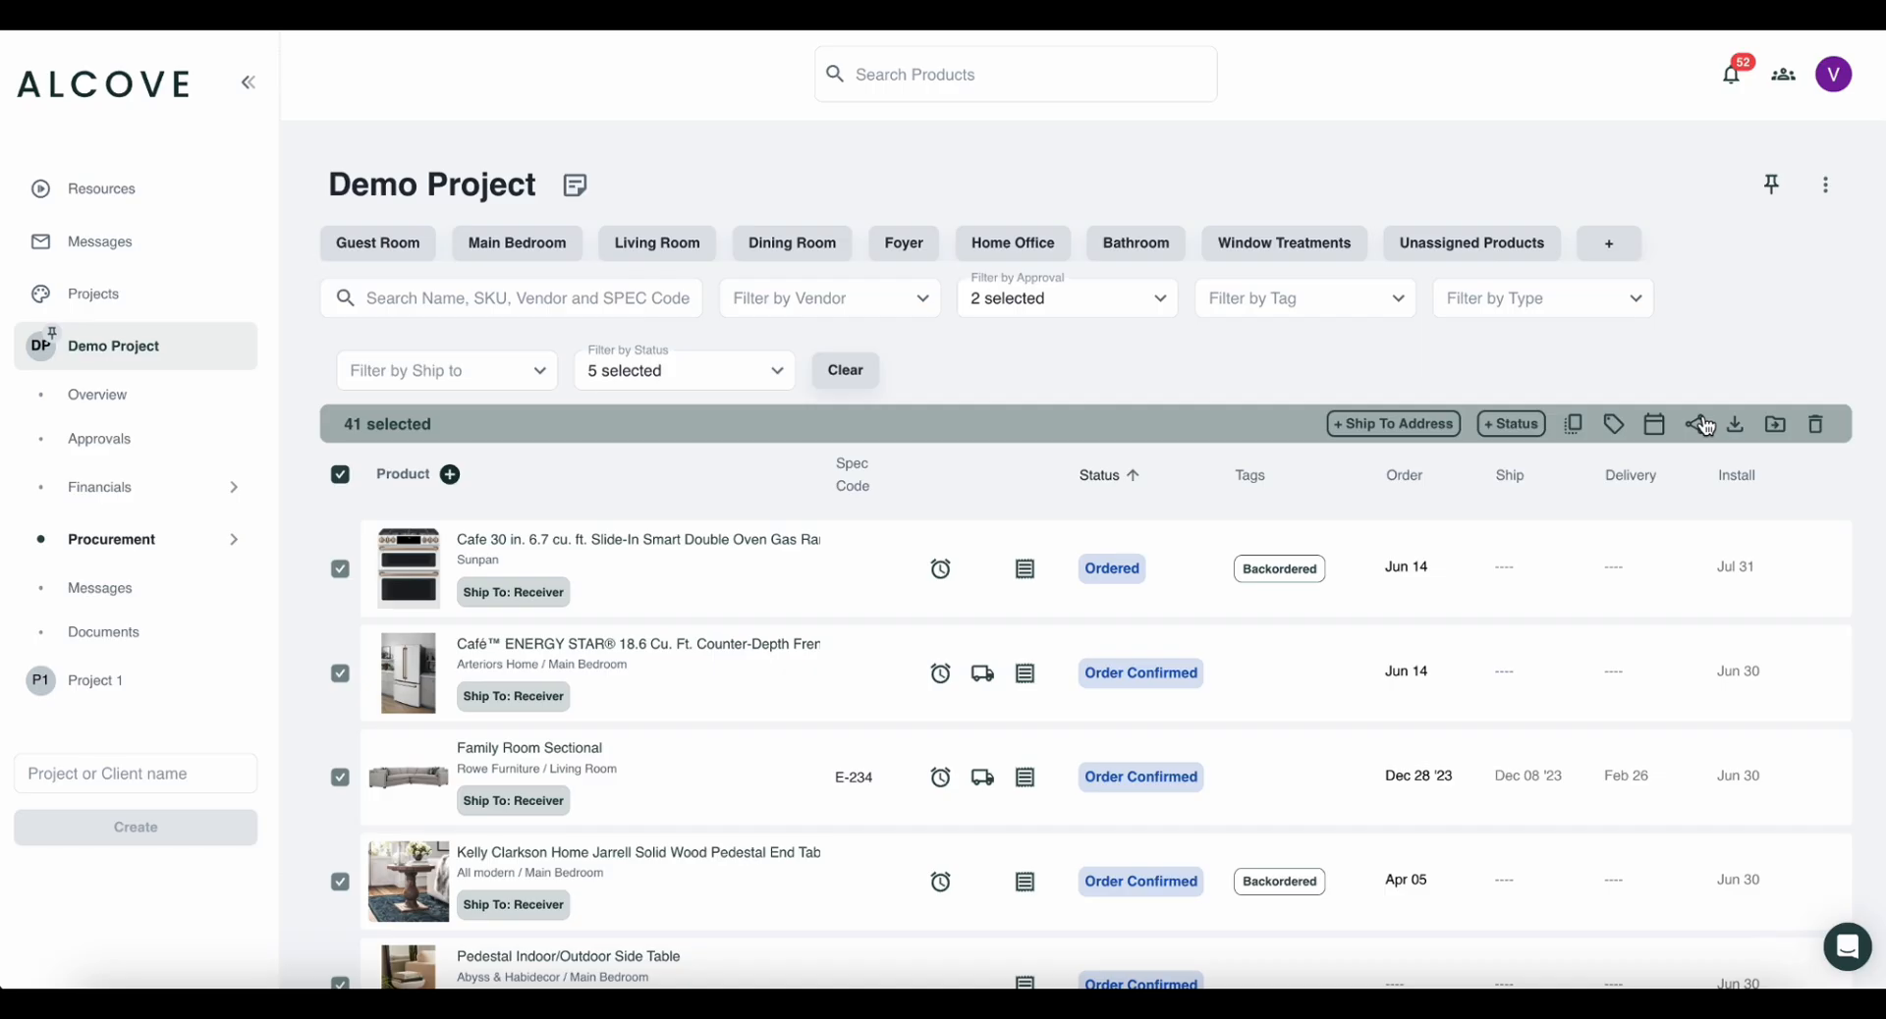
Open the Spec Book setup for the selected products and try toggling the Product Website data.
{"action": "left_click", "coordinate": [1695, 423]}
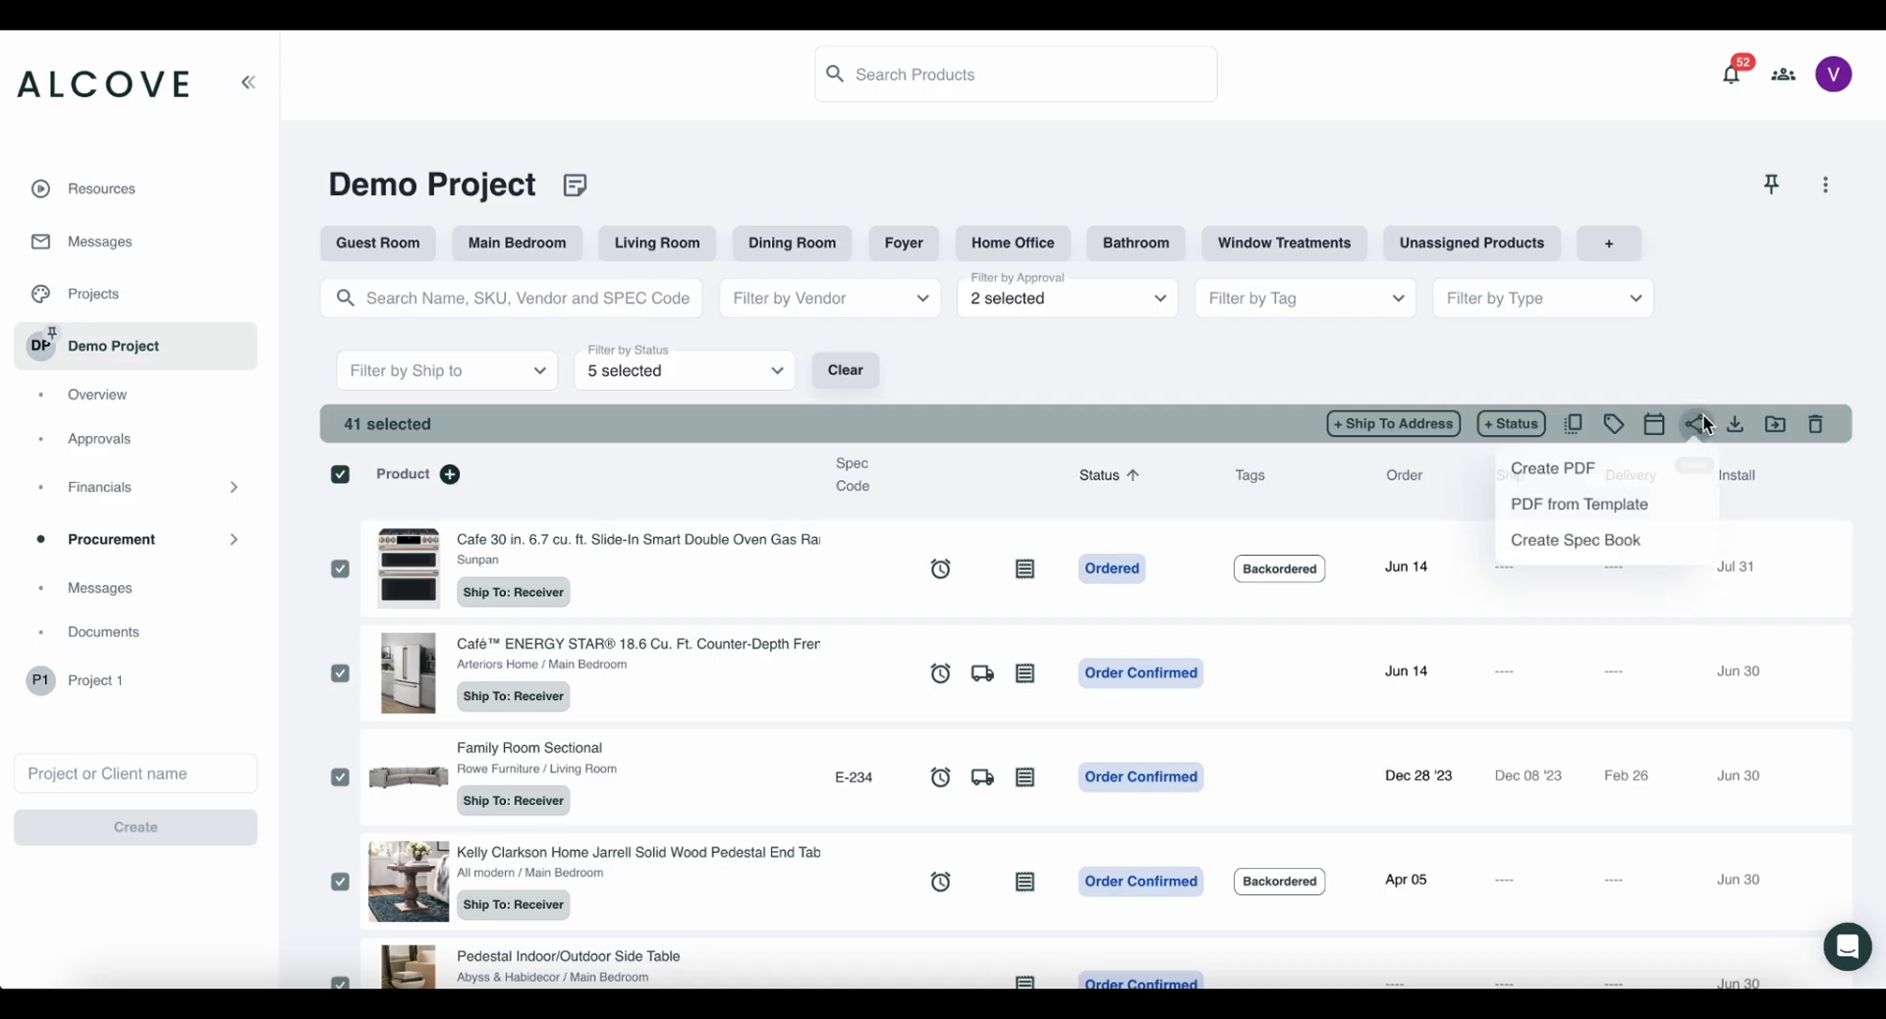
{"action": "left_click", "coordinate": [1684, 541]}
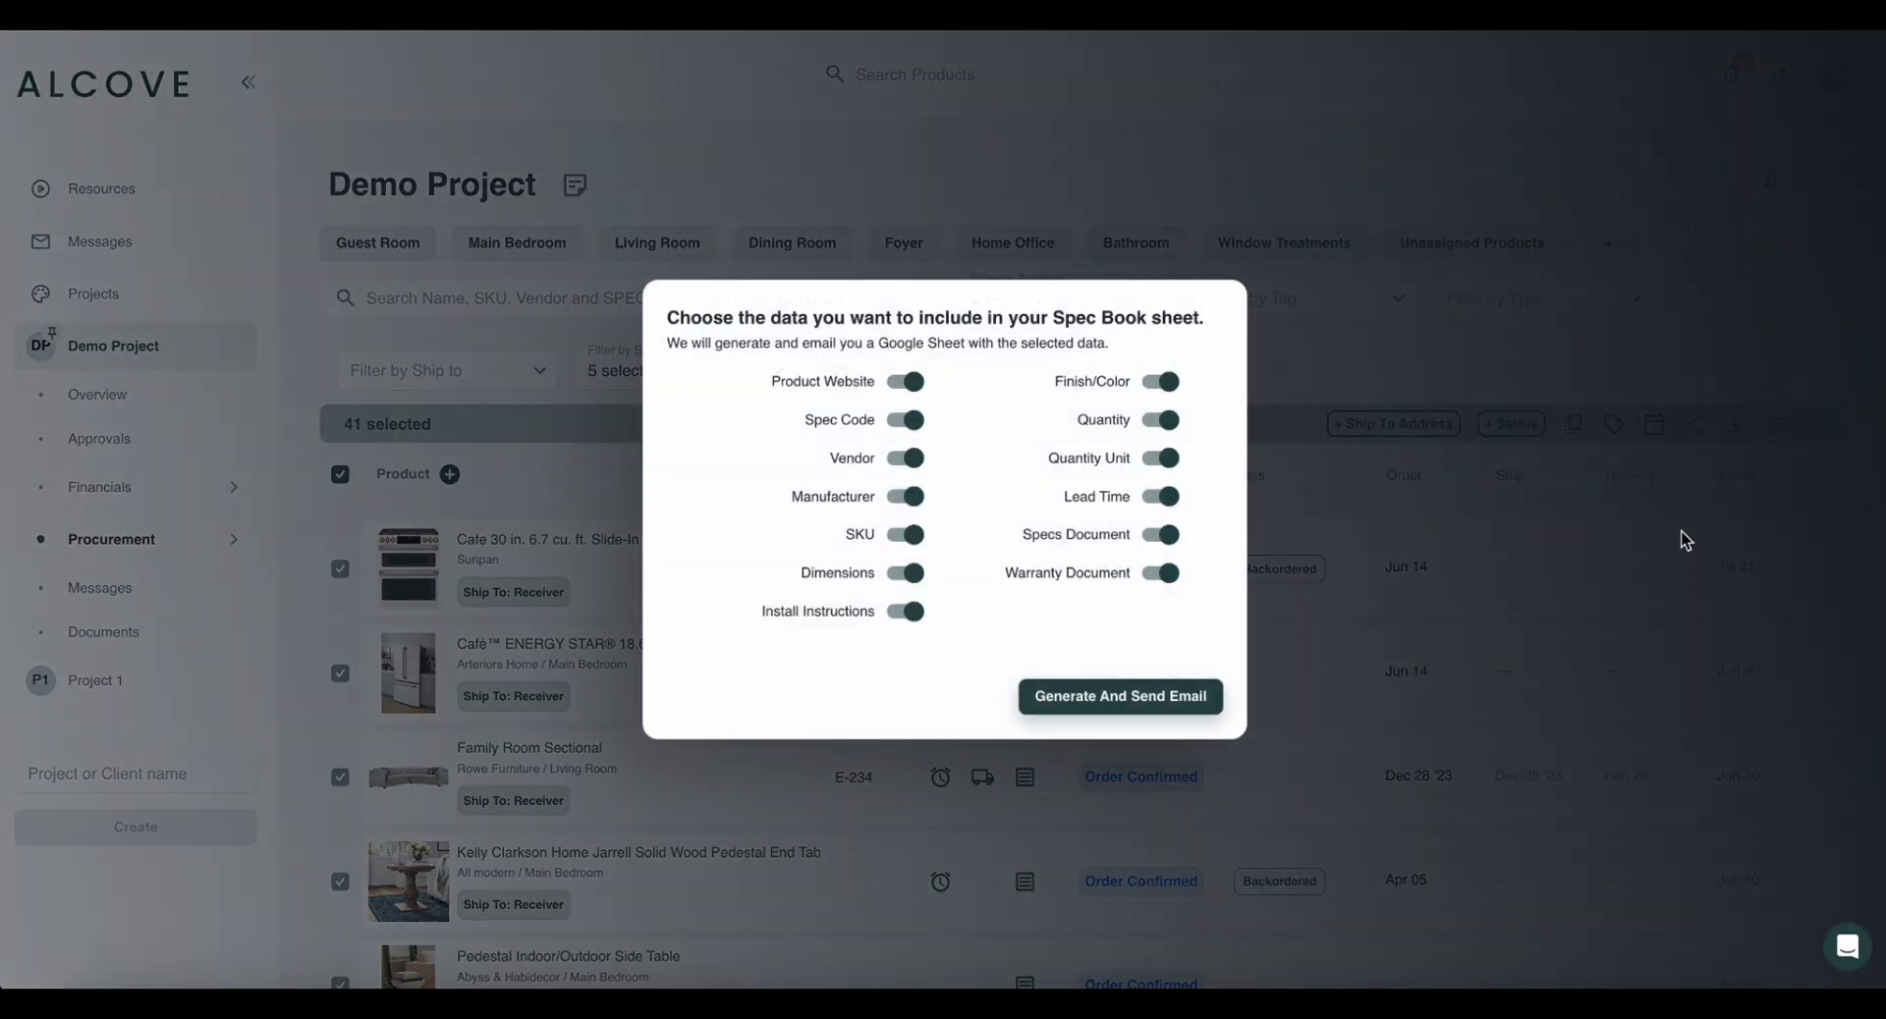
{"action": "left_click", "coordinate": [904, 382]}
{"action": "left_click", "coordinate": [892, 382]}
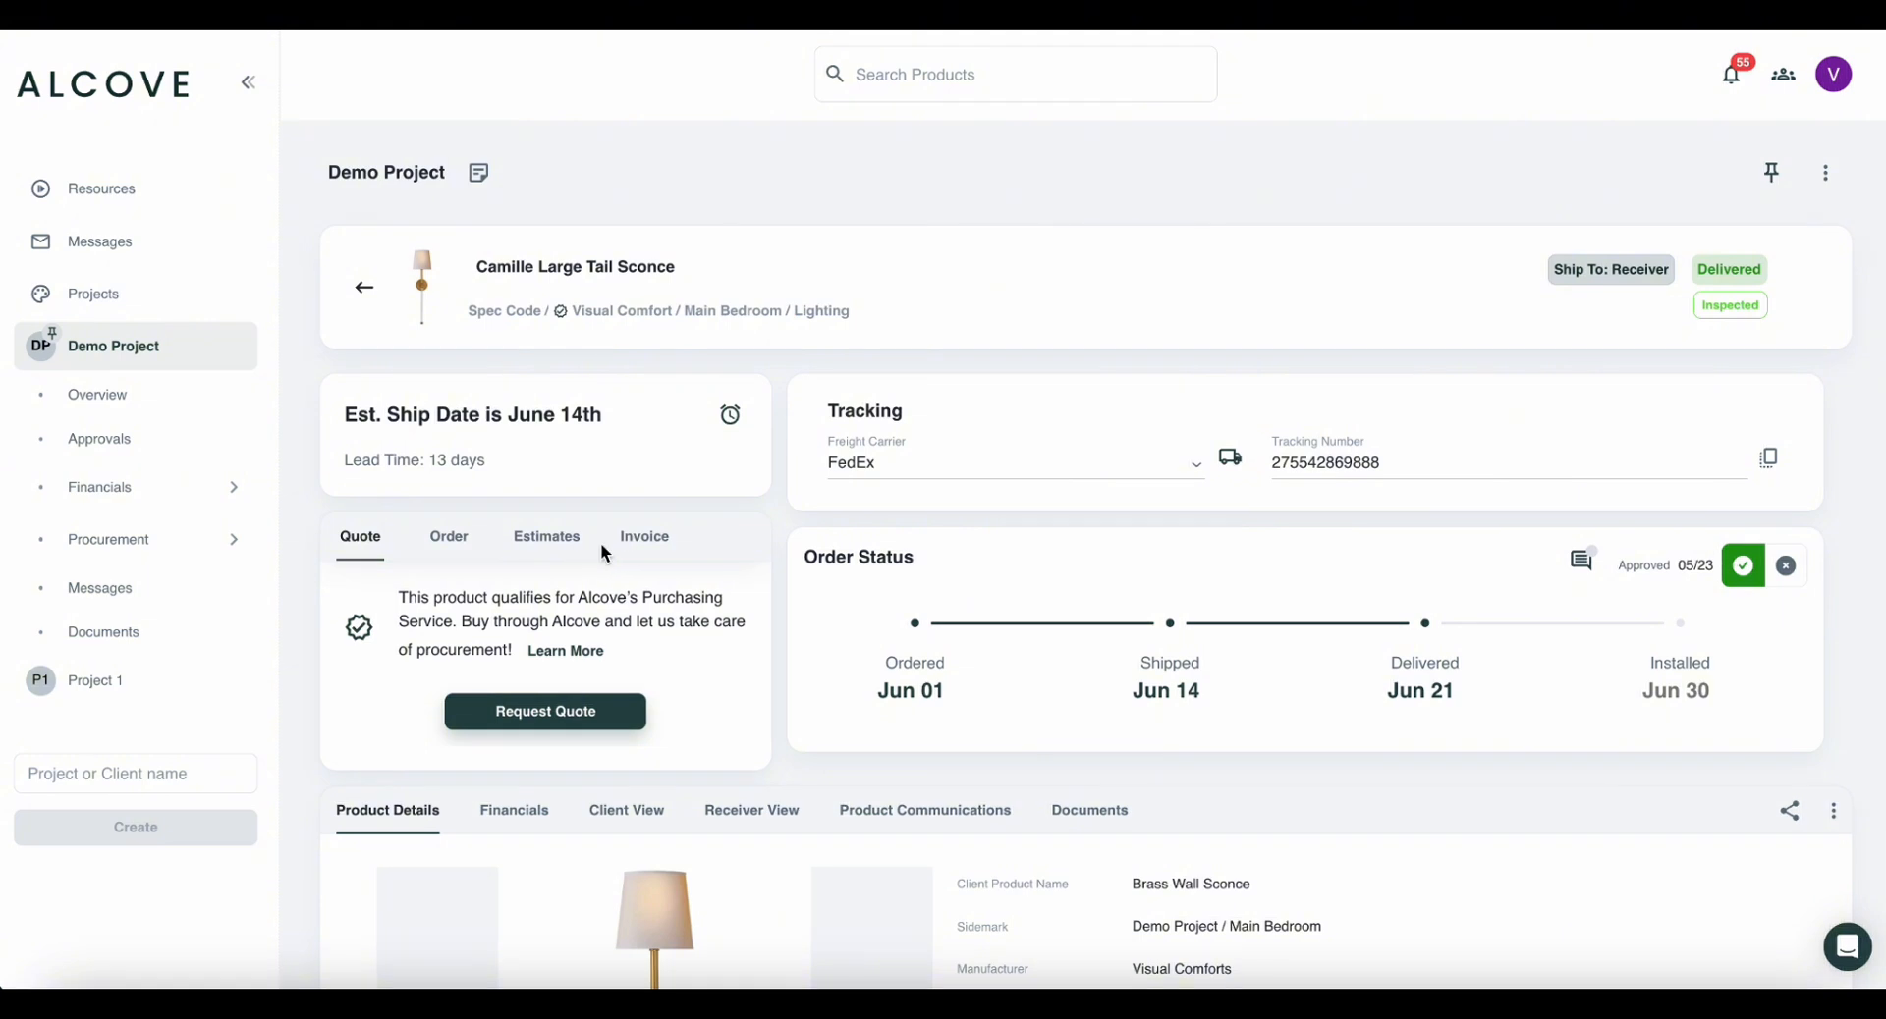
Review the estimate, invoice, order and quote information of the Camille Large Tail Sconce.
{"action": "left_click", "coordinate": [569, 546]}
{"action": "left_click", "coordinate": [633, 546]}
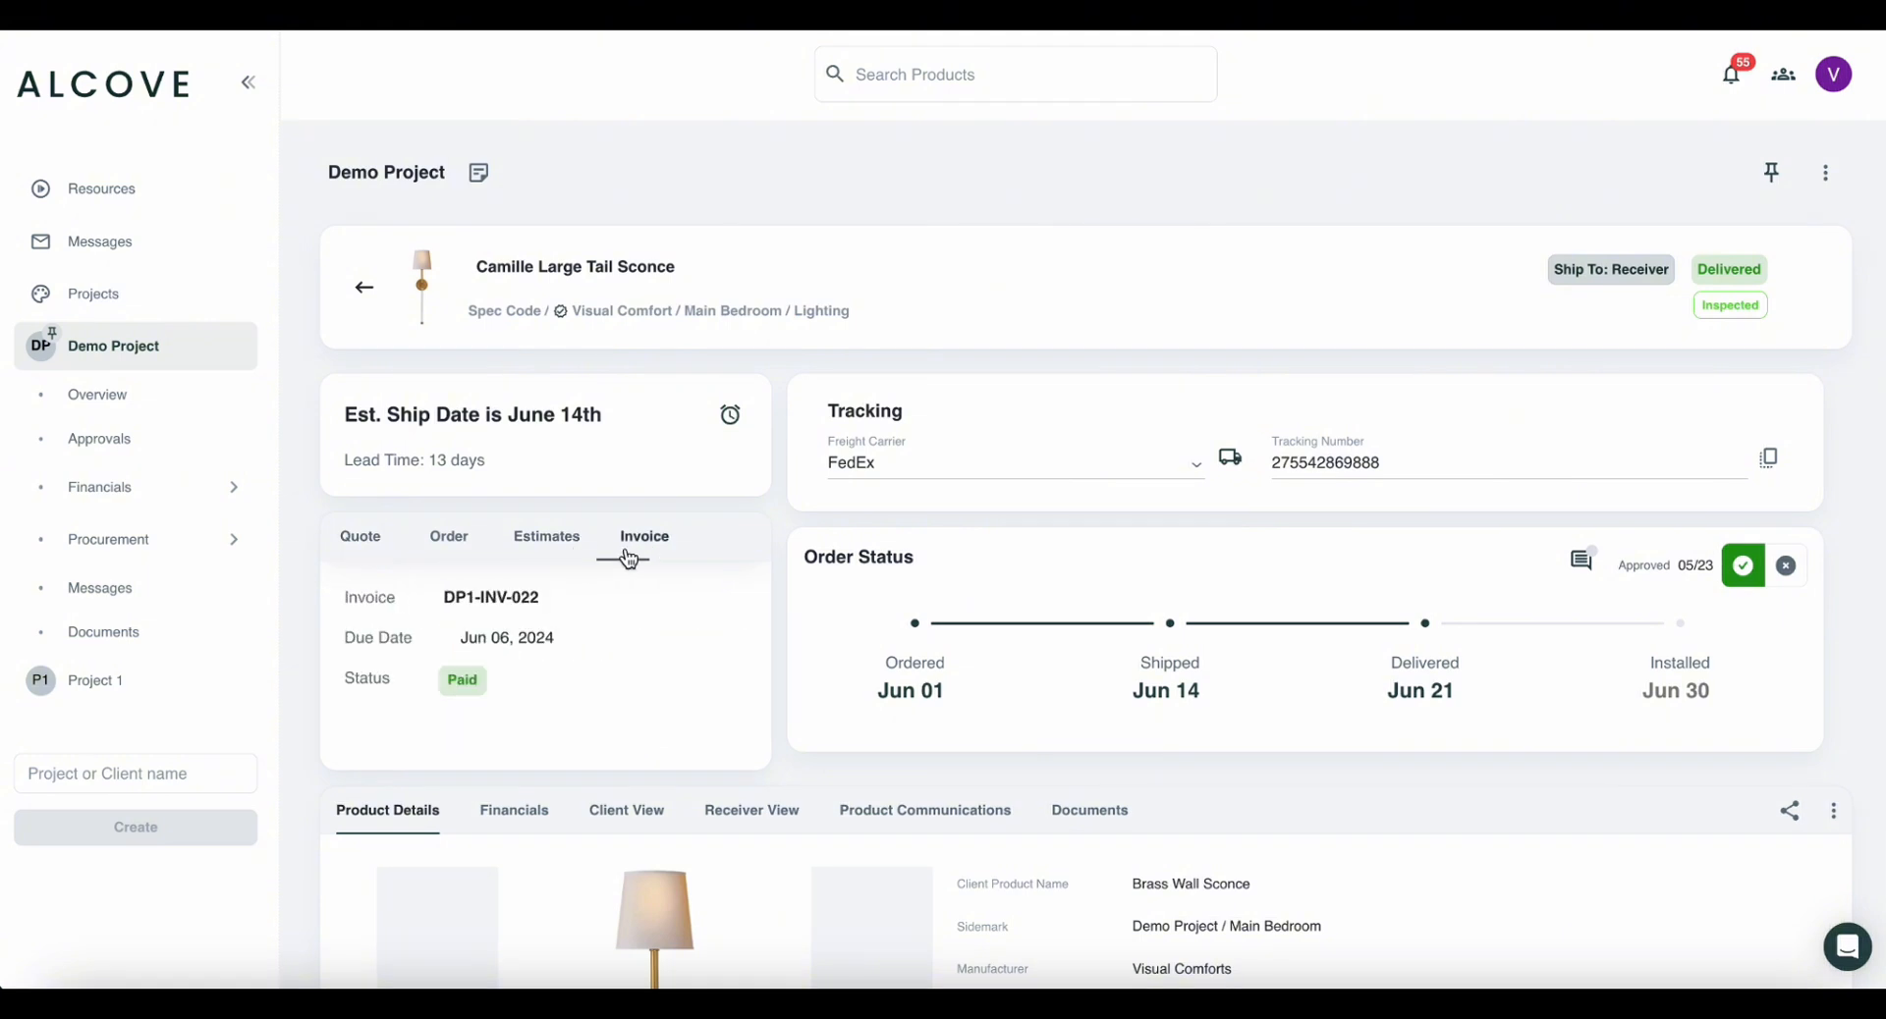
{"action": "left_click", "coordinate": [468, 550]}
{"action": "left_click", "coordinate": [368, 541]}
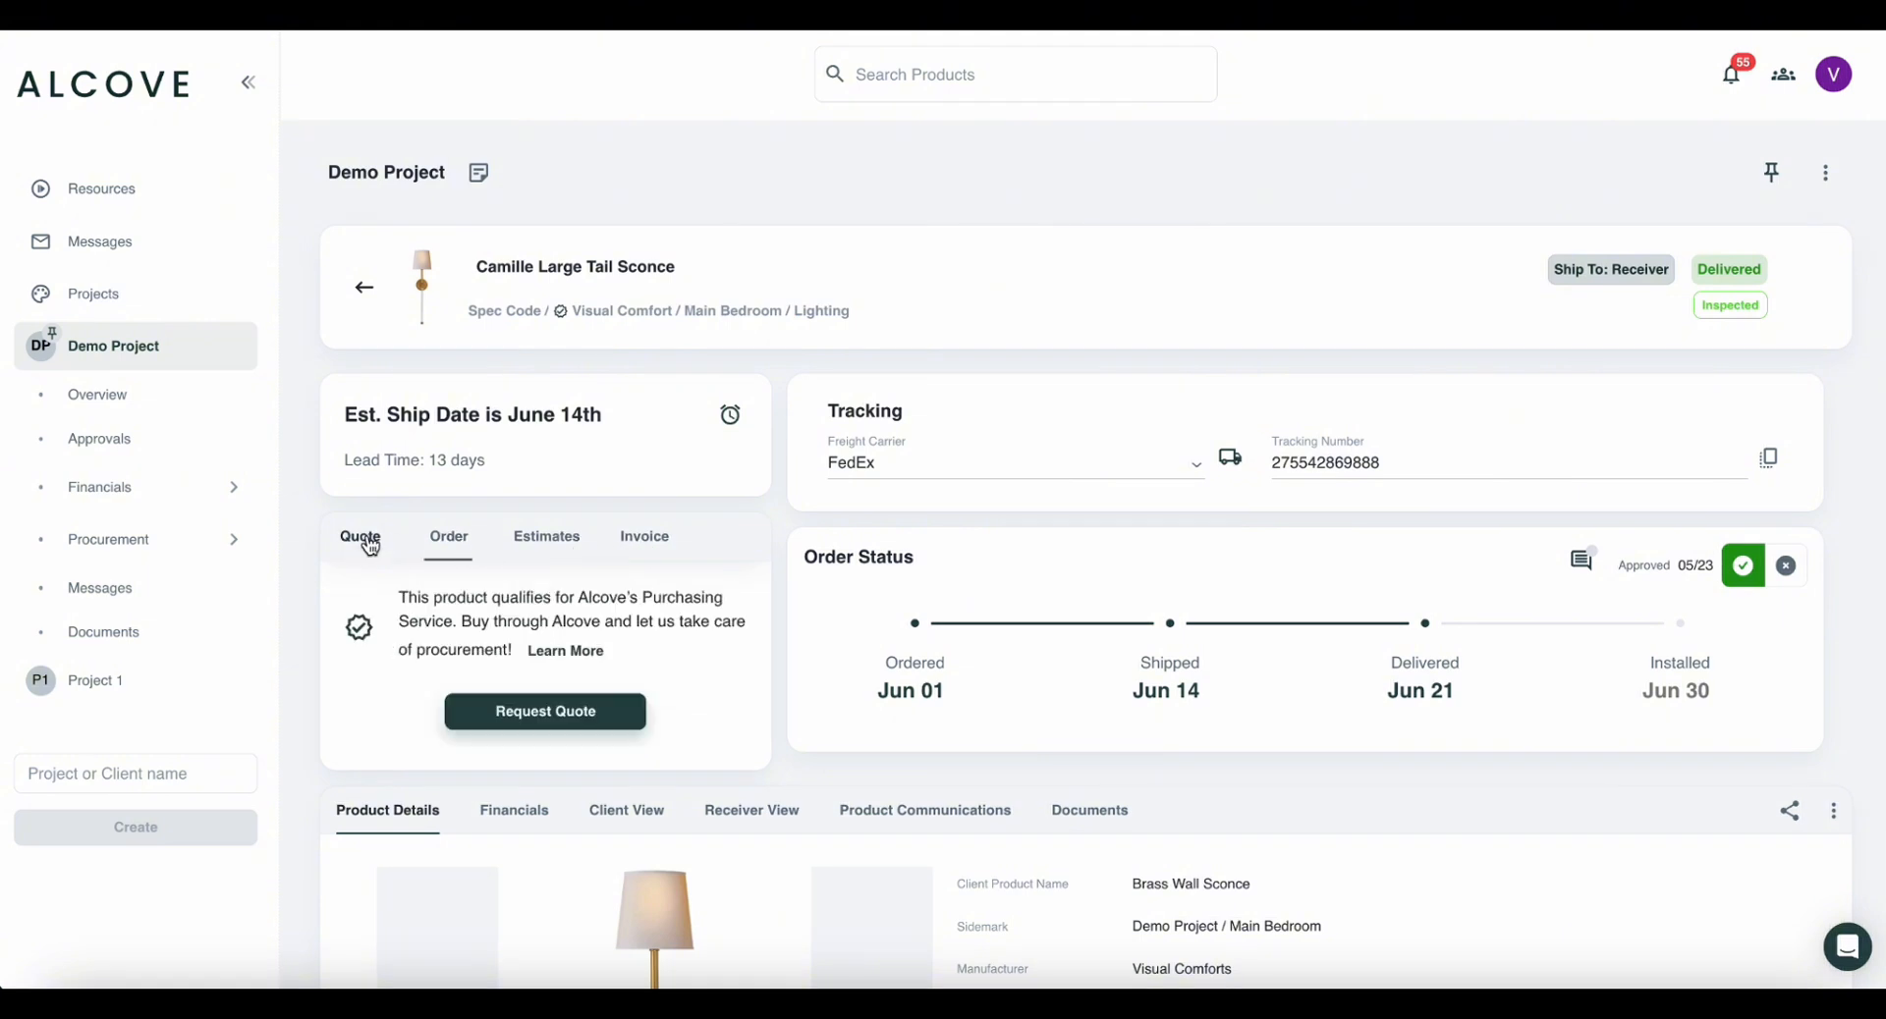
Examine the sconce's product details, financials, client view, receiver view, product communications and documents.
{"action": "scroll", "coordinate": [480, 635], "scroll_direction": "down", "scroll_amount": 5}
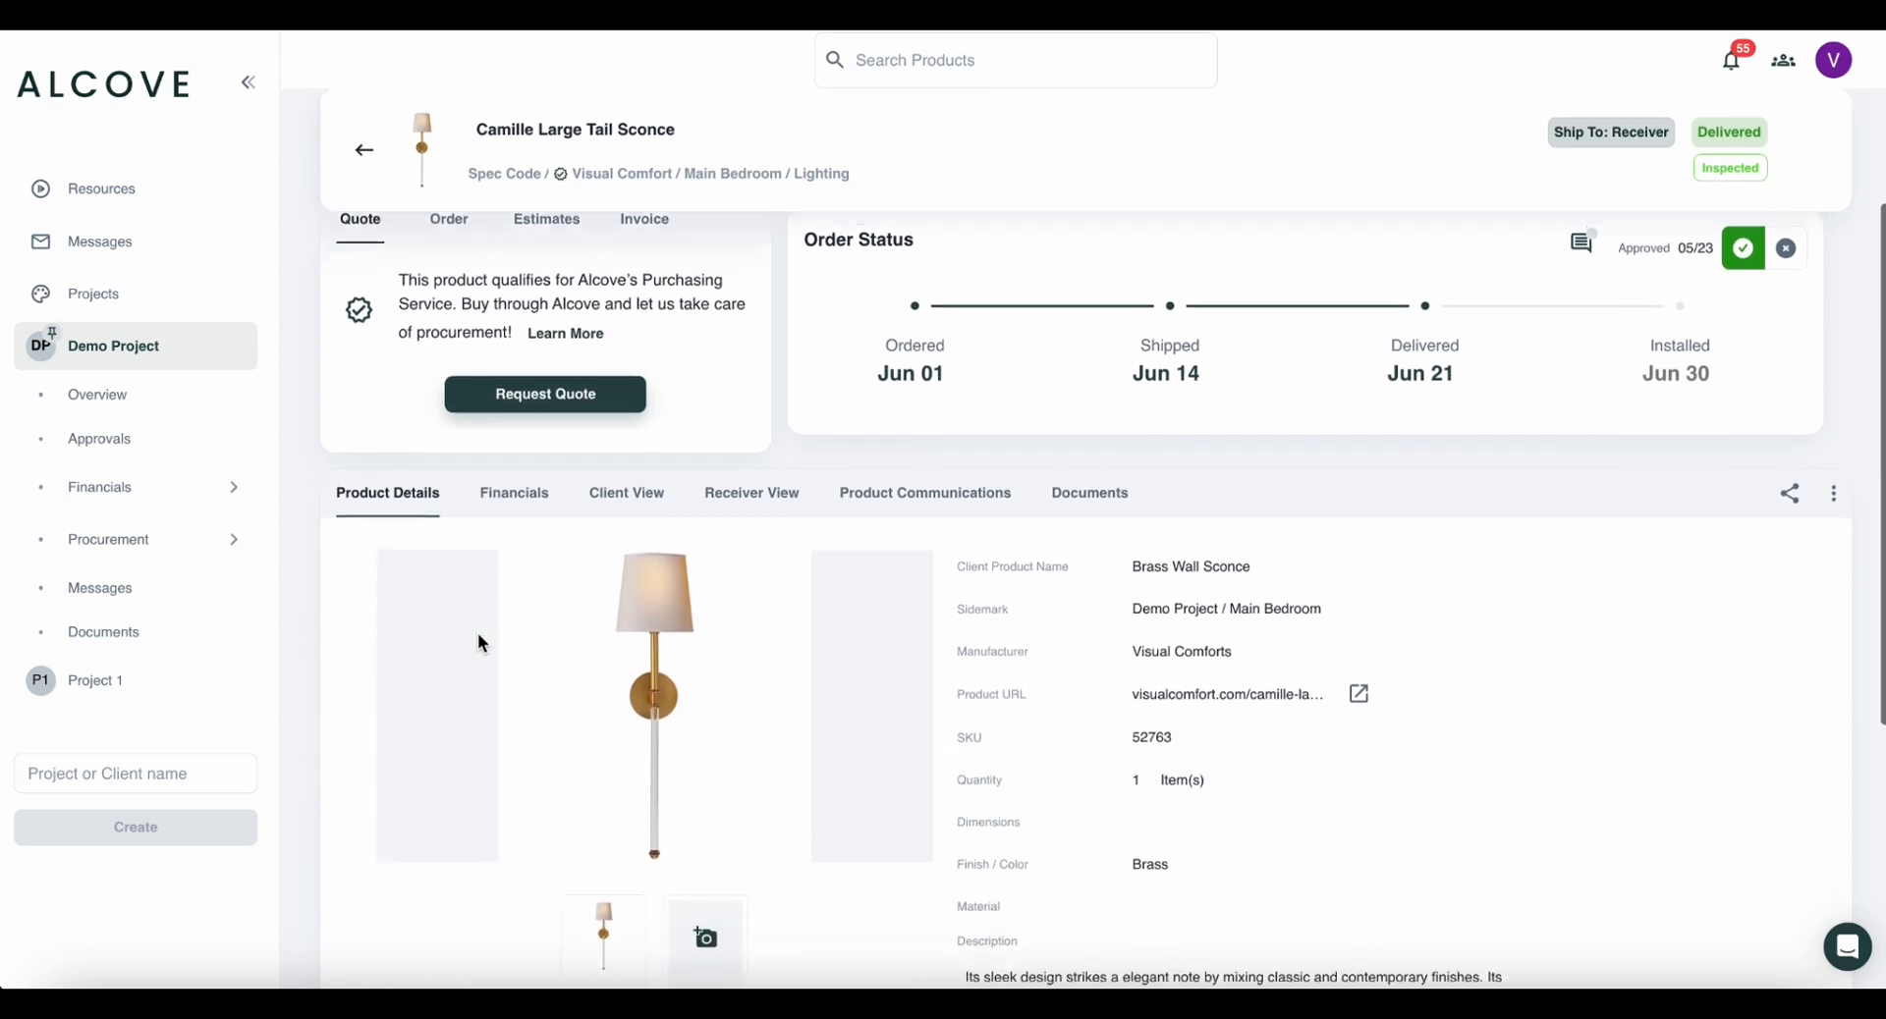
{"action": "scroll", "coordinate": [480, 644], "scroll_direction": "down", "scroll_amount": 2}
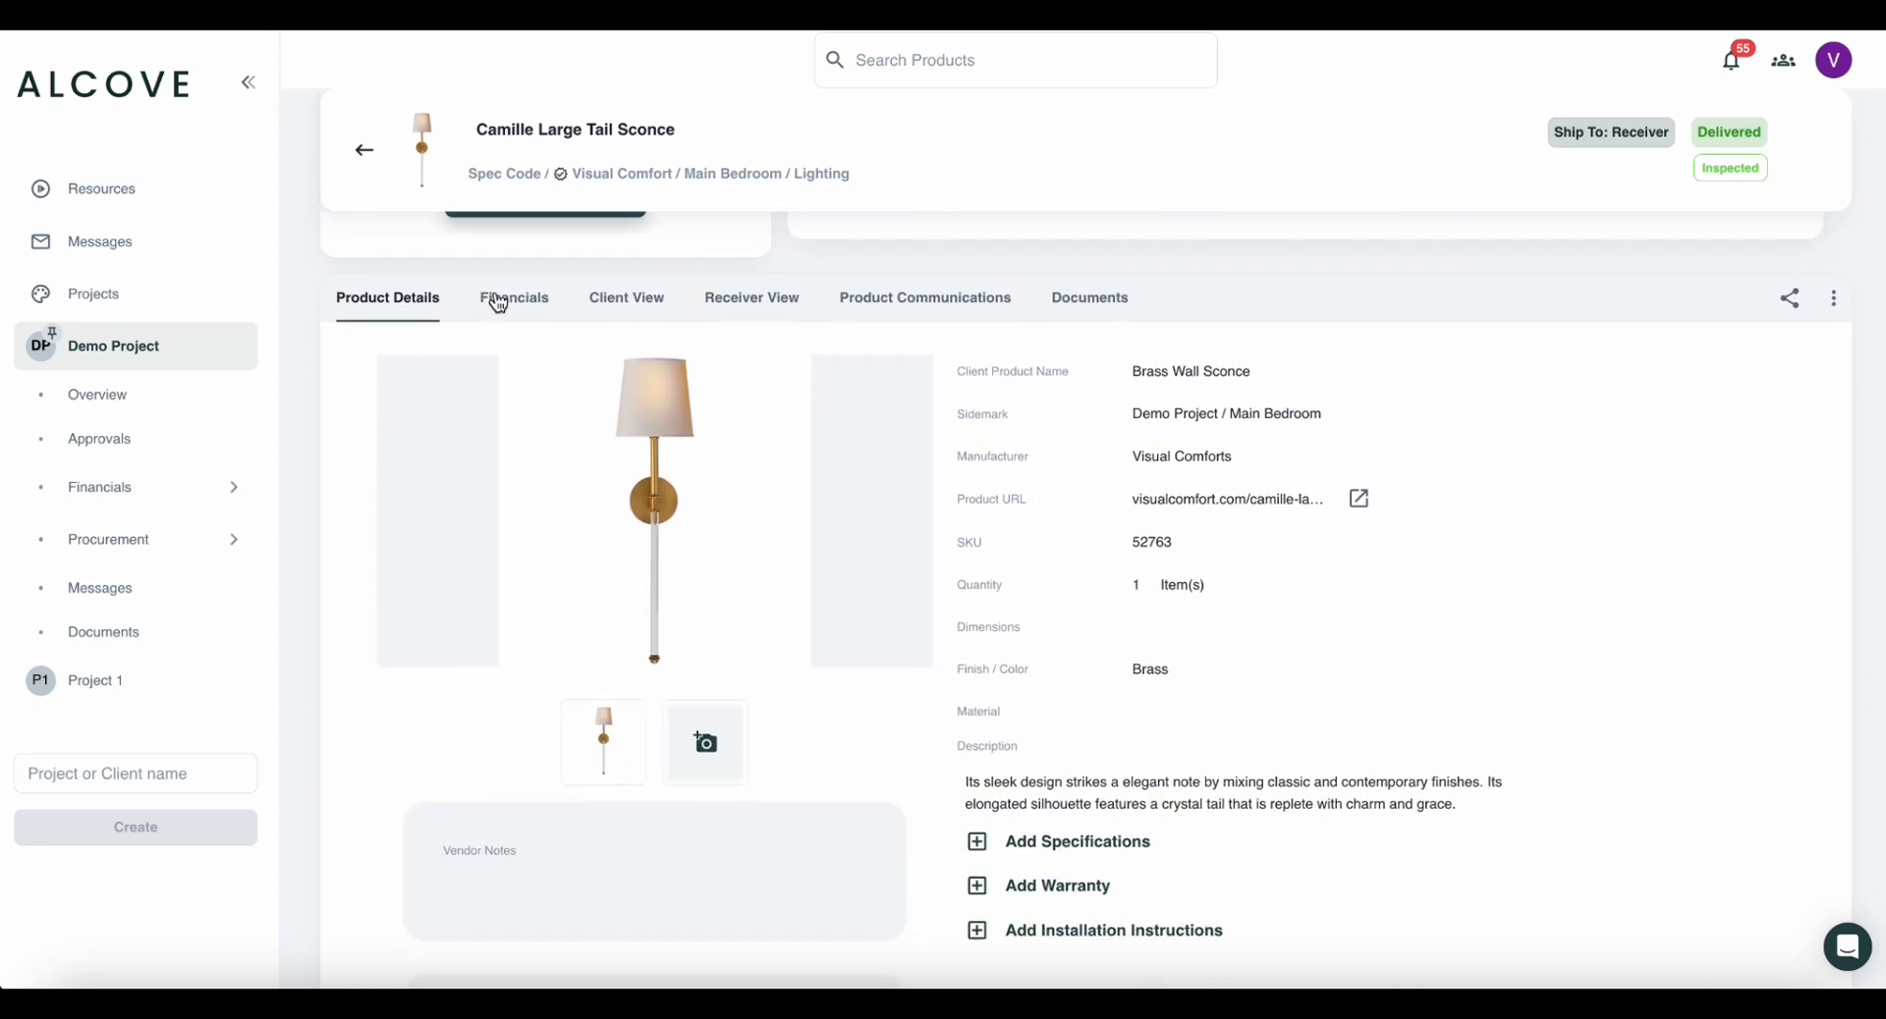
{"action": "left_click", "coordinate": [498, 301]}
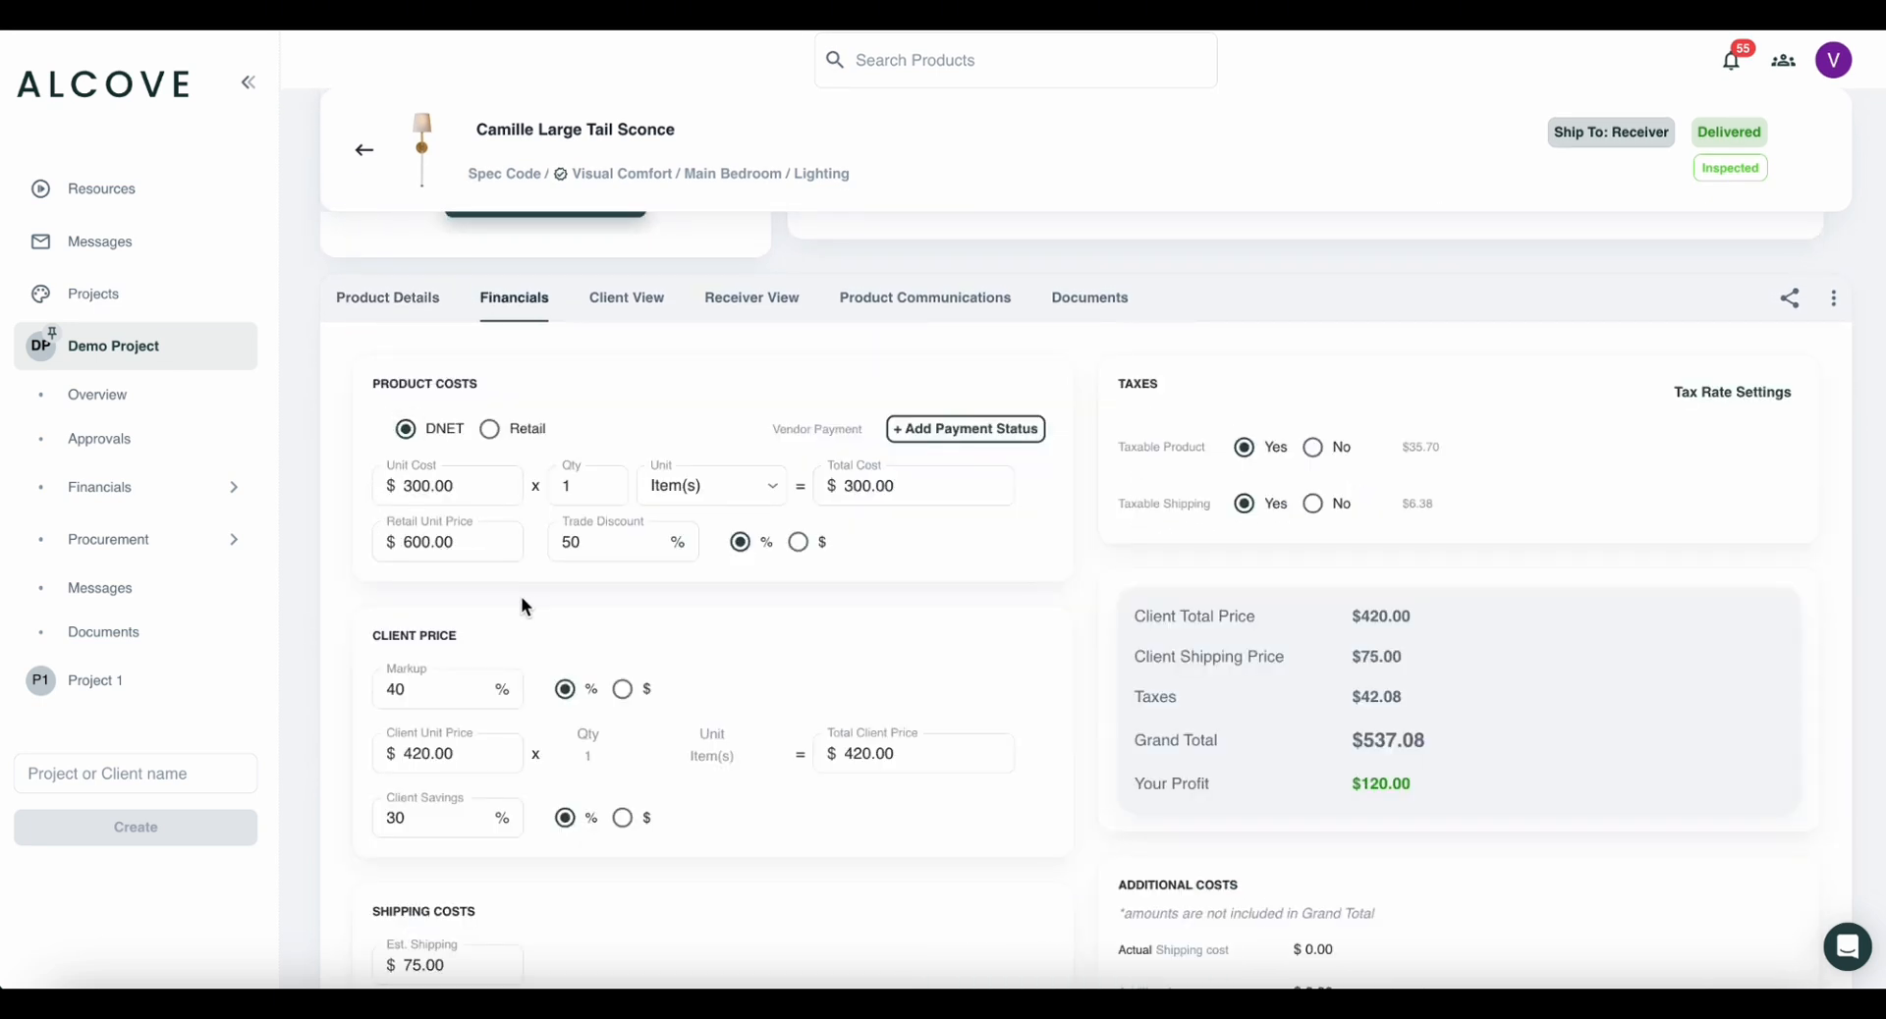
{"action": "left_click", "coordinate": [609, 304]}
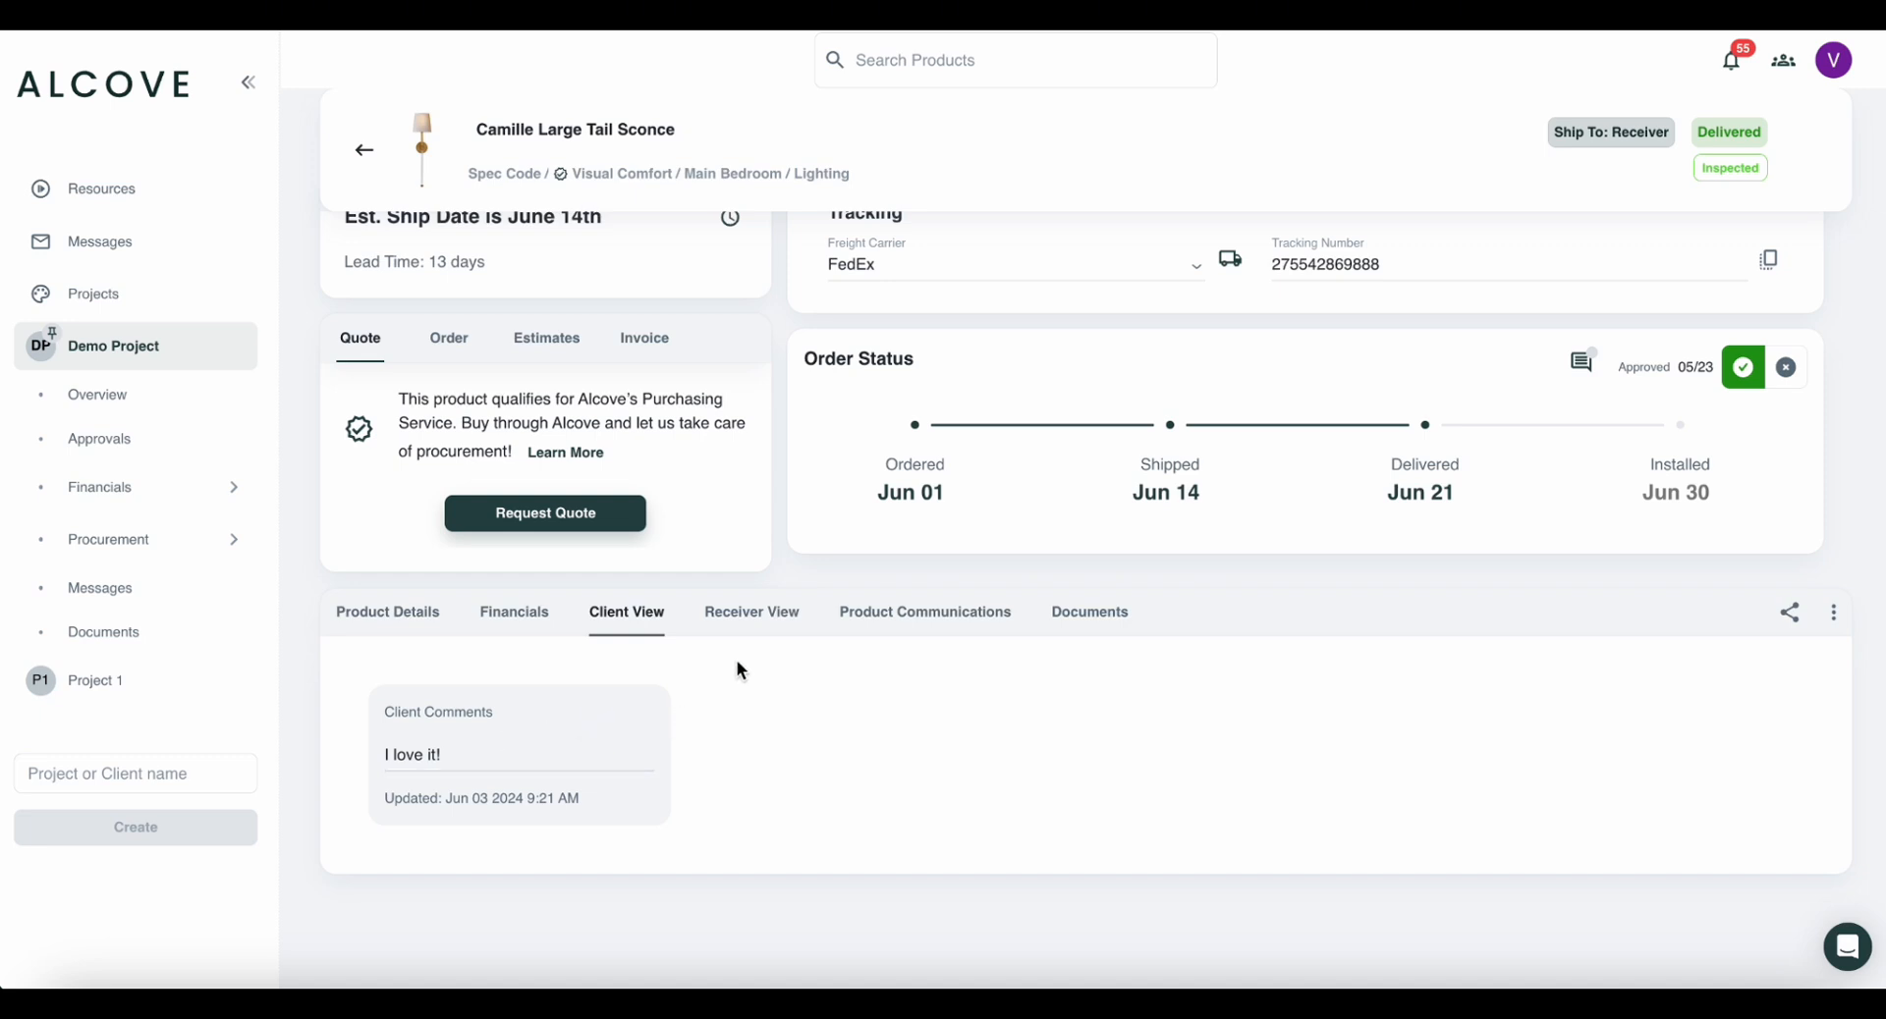
{"action": "left_click", "coordinate": [785, 618]}
{"action": "scroll", "coordinate": [752, 749], "scroll_direction": "down", "scroll_amount": 2}
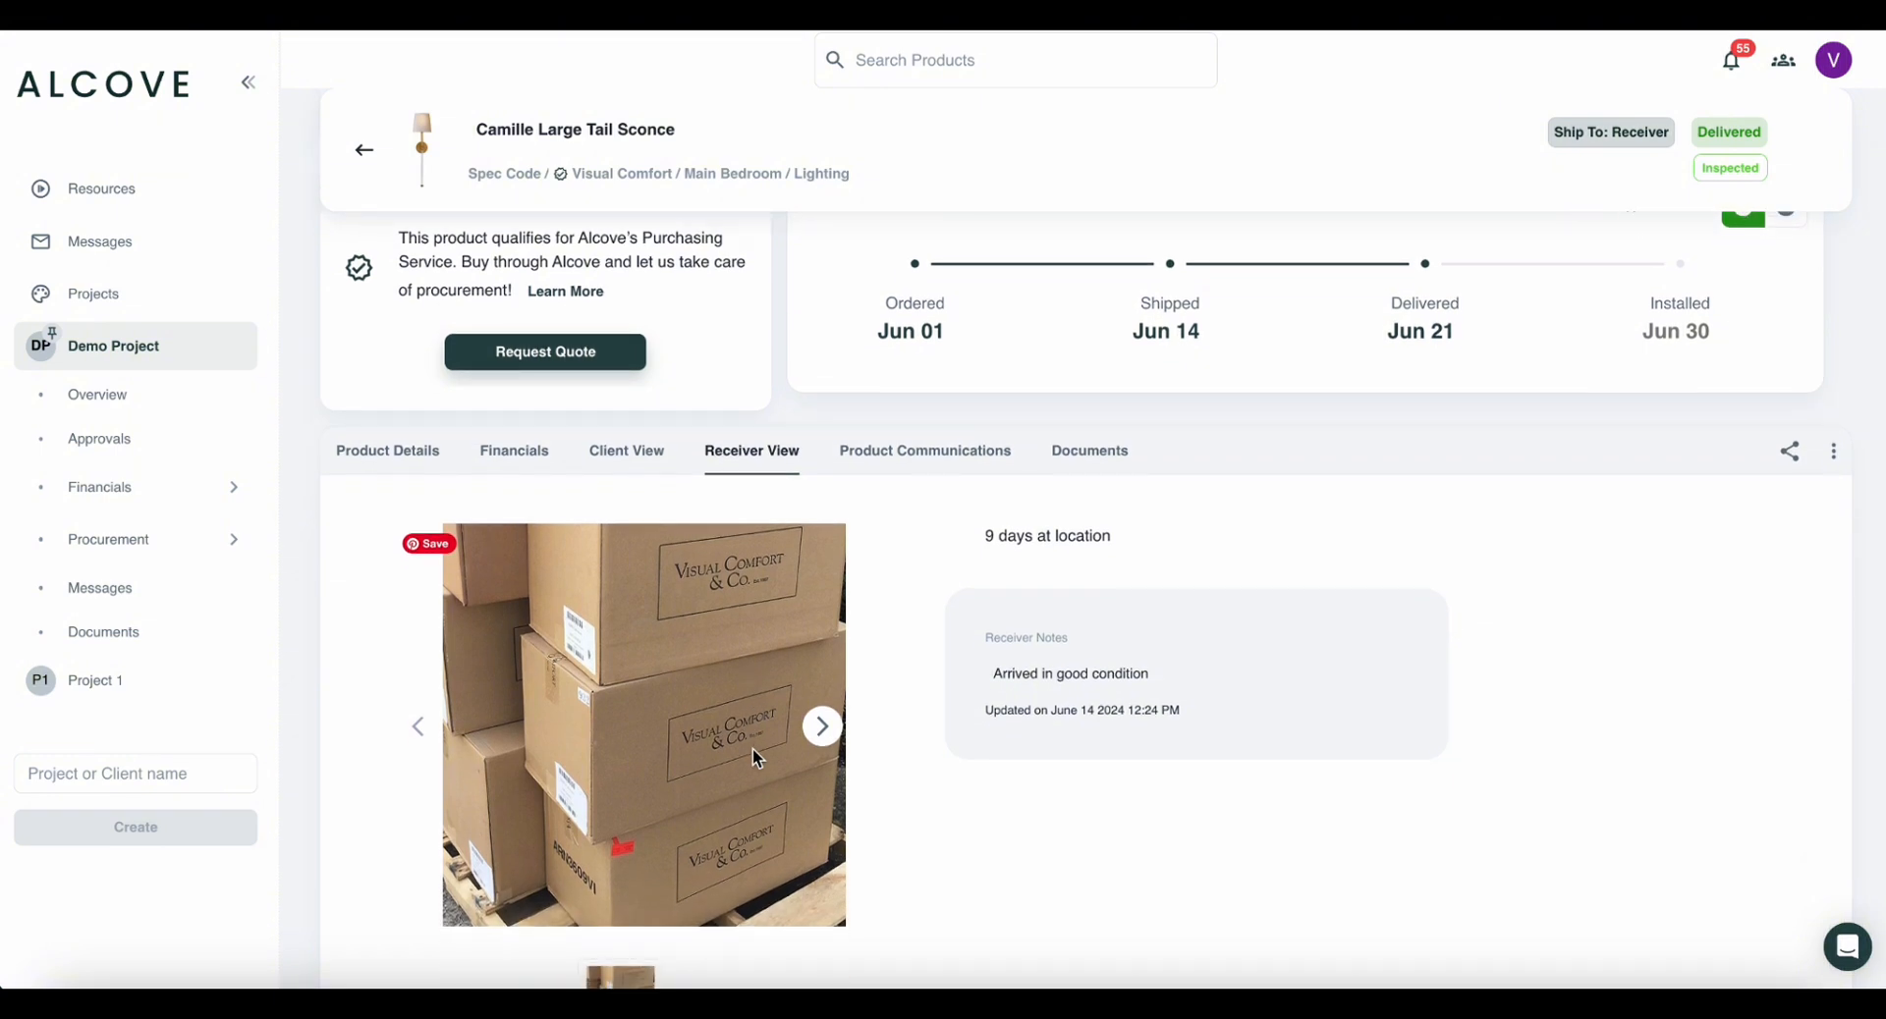
{"action": "left_click", "coordinate": [929, 465]}
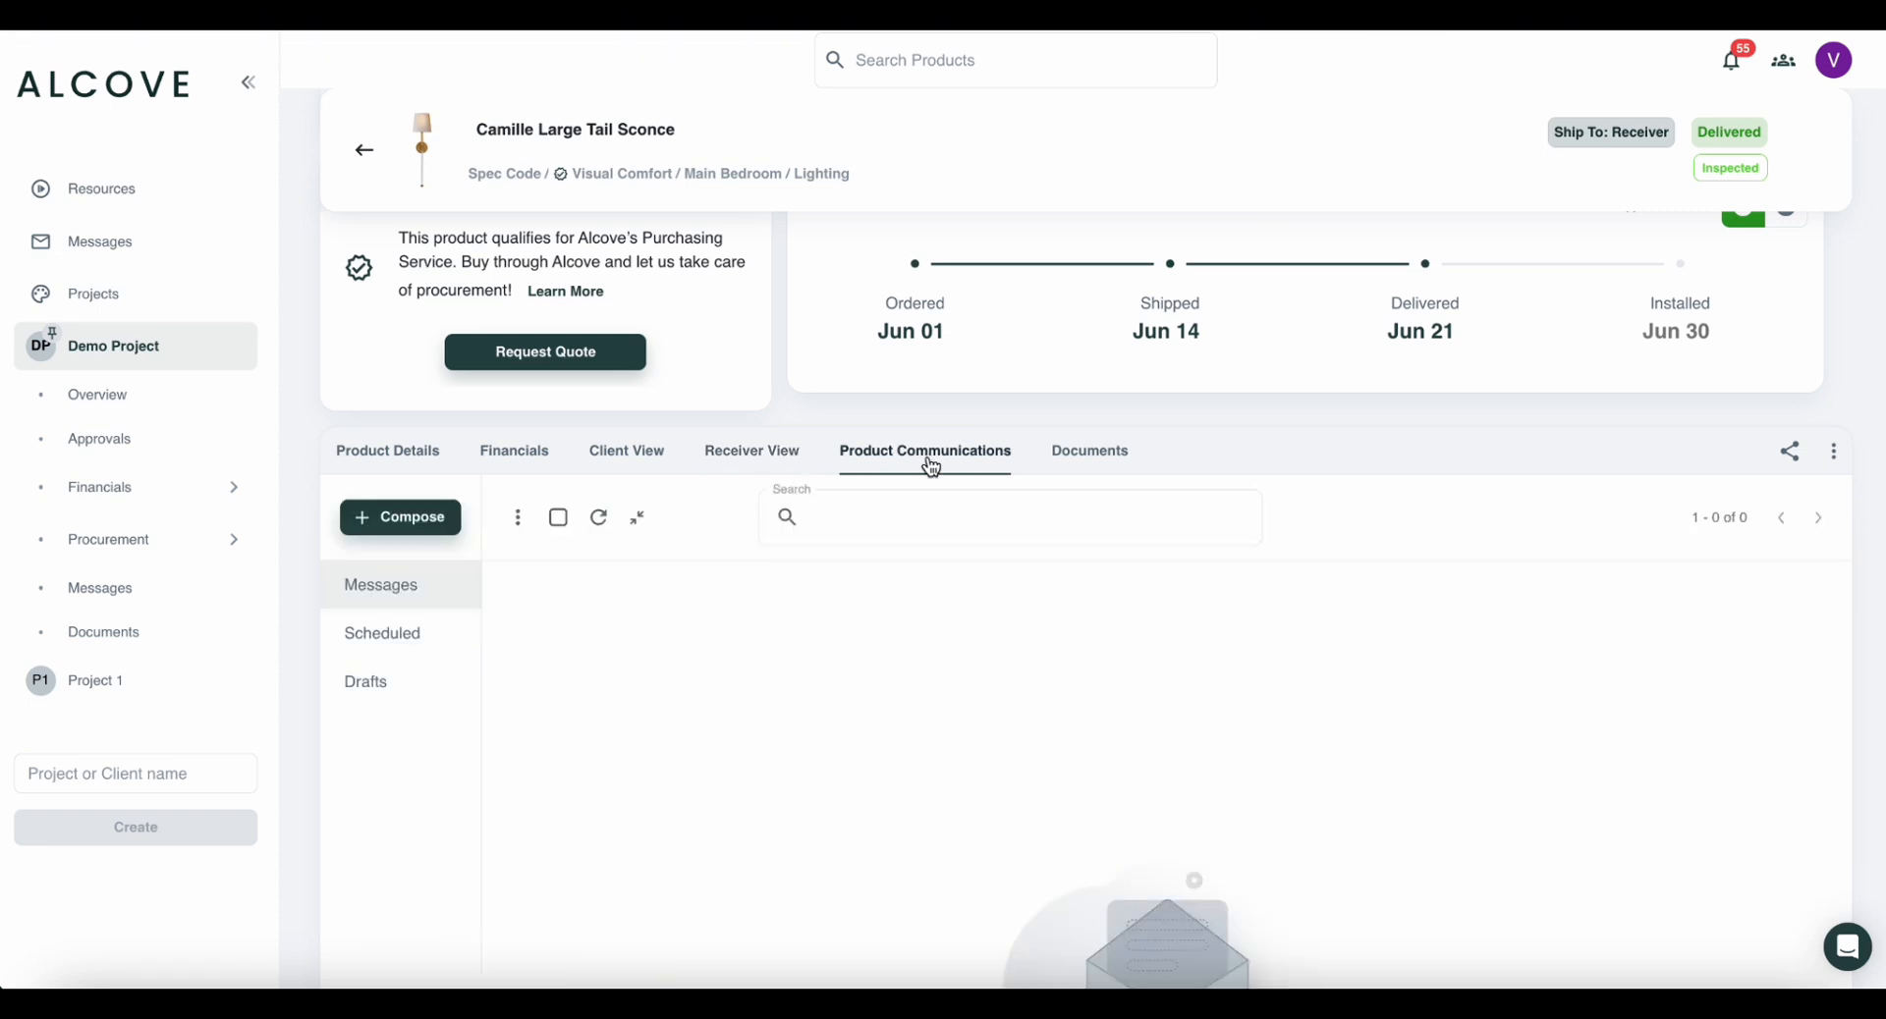
{"action": "left_click", "coordinate": [1082, 466]}
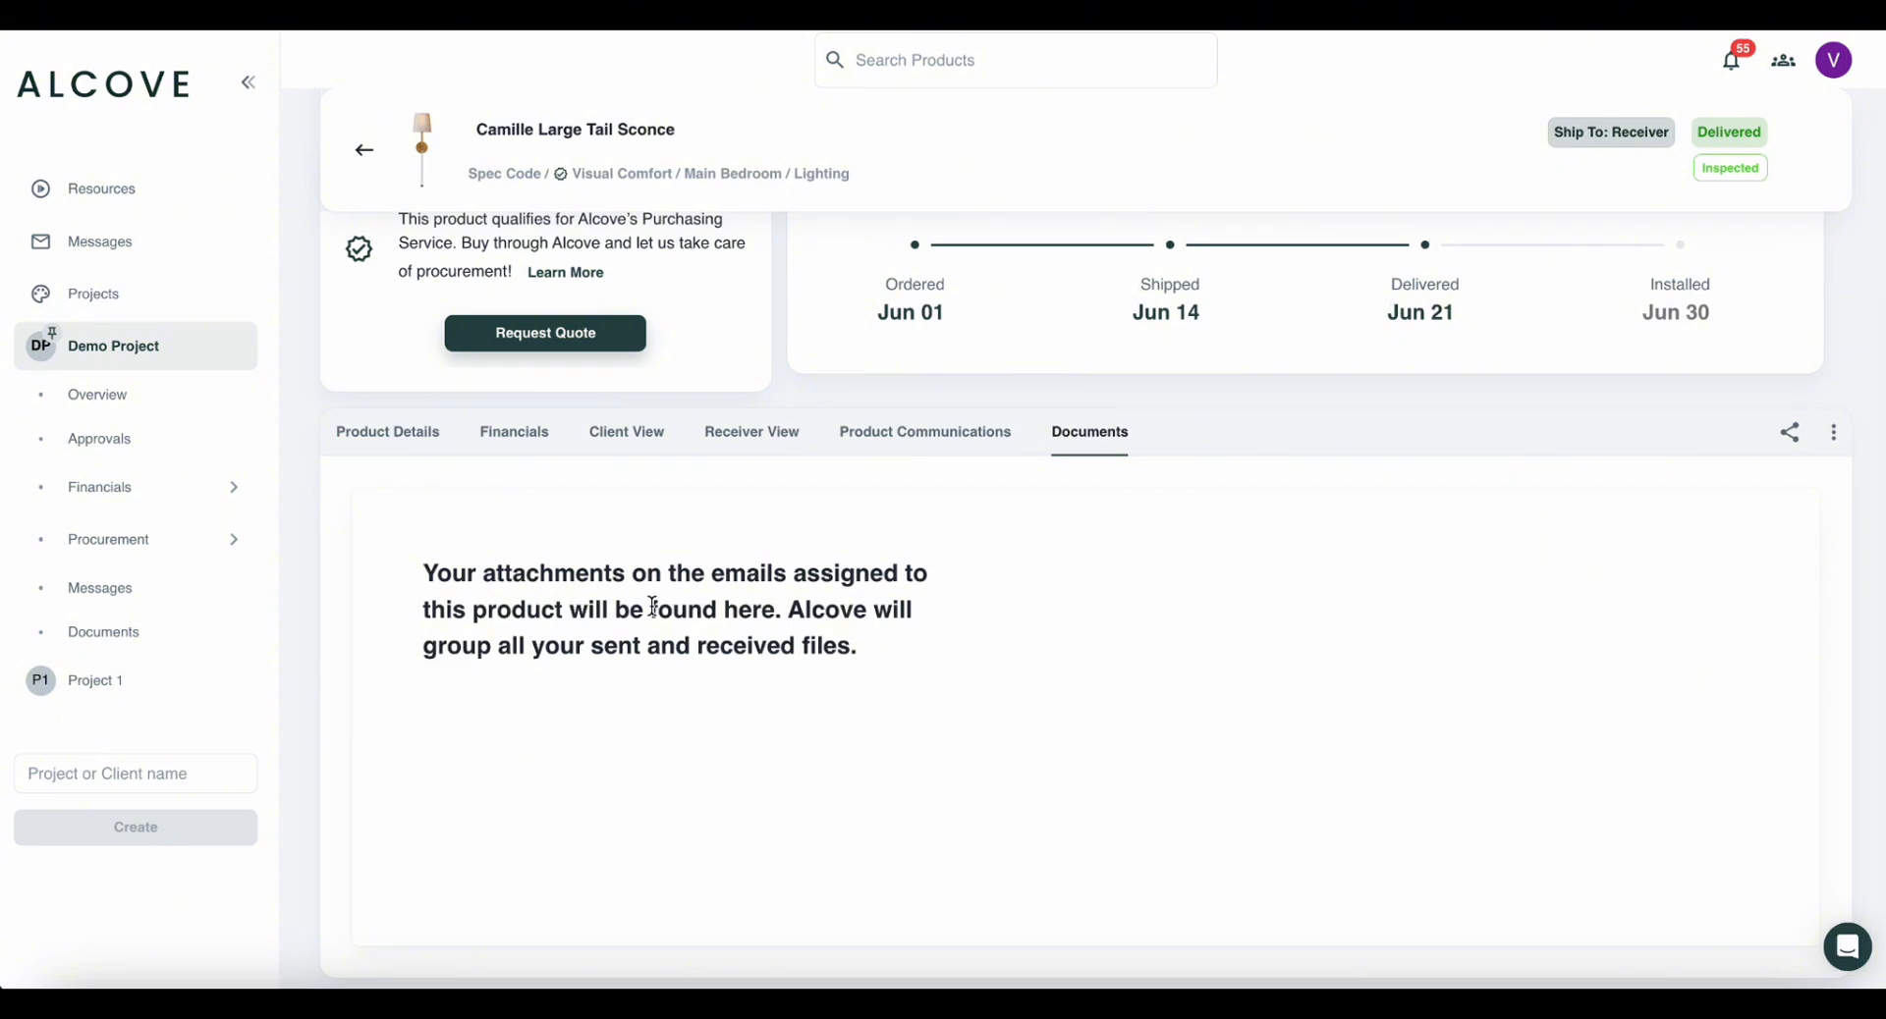
Read the introduction to Alcove's Purchasing Service from the sconce's quote section and close it.
{"action": "scroll", "coordinate": [652, 602], "scroll_direction": "up", "scroll_amount": 3}
{"action": "scroll", "coordinate": [652, 606], "scroll_direction": "up", "scroll_amount": 2}
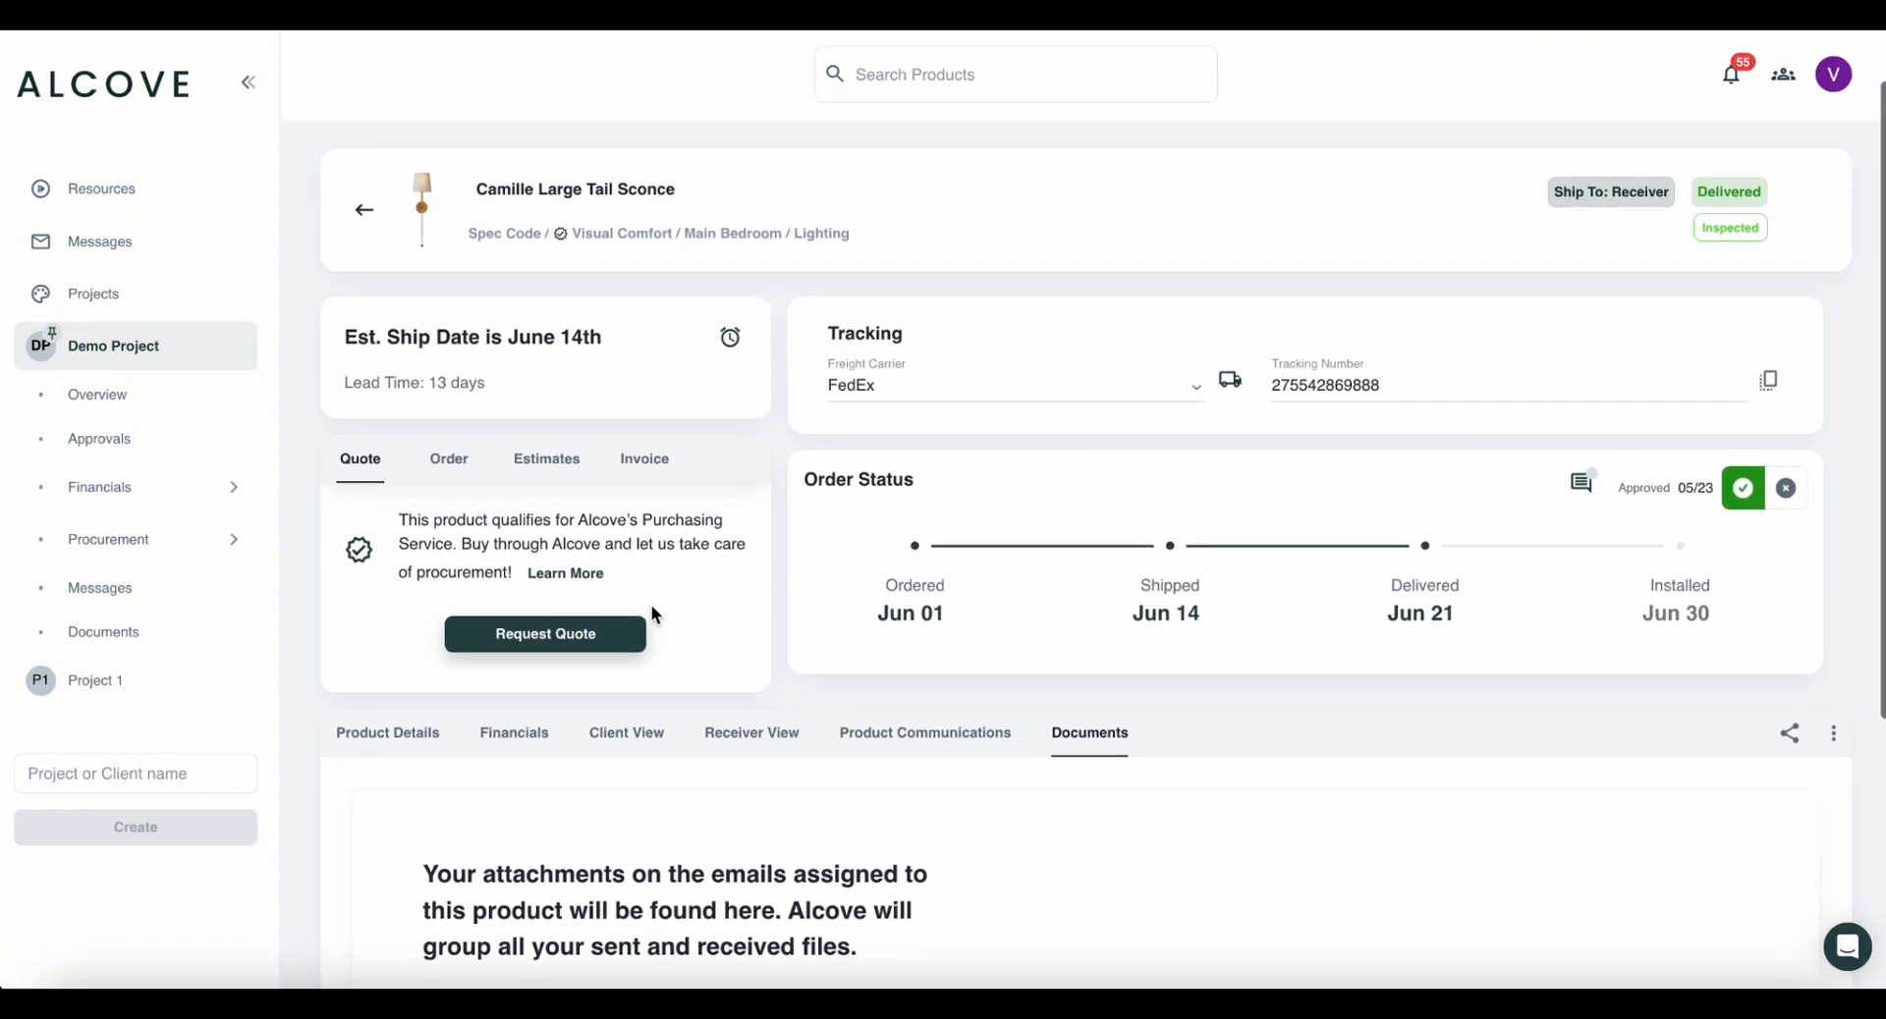
{"action": "left_click", "coordinate": [551, 589]}
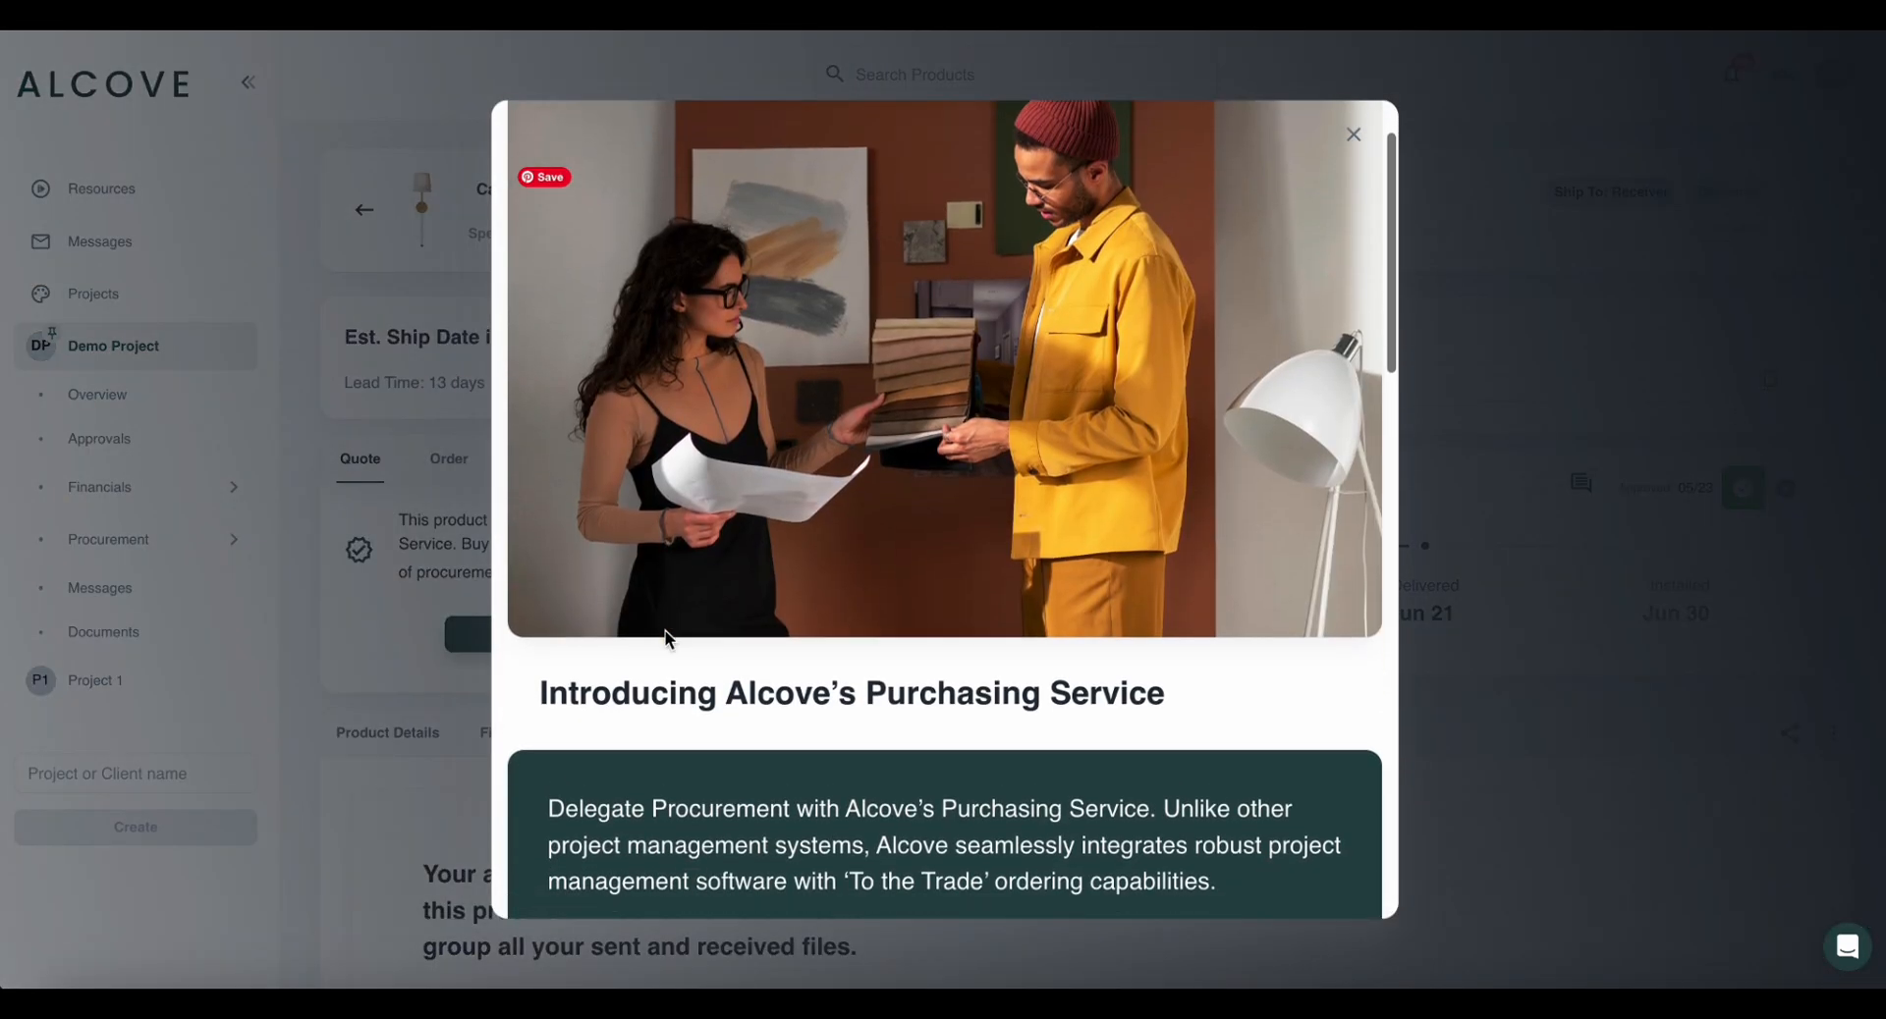
{"action": "scroll", "coordinate": [665, 634], "scroll_direction": "down", "scroll_amount": 5}
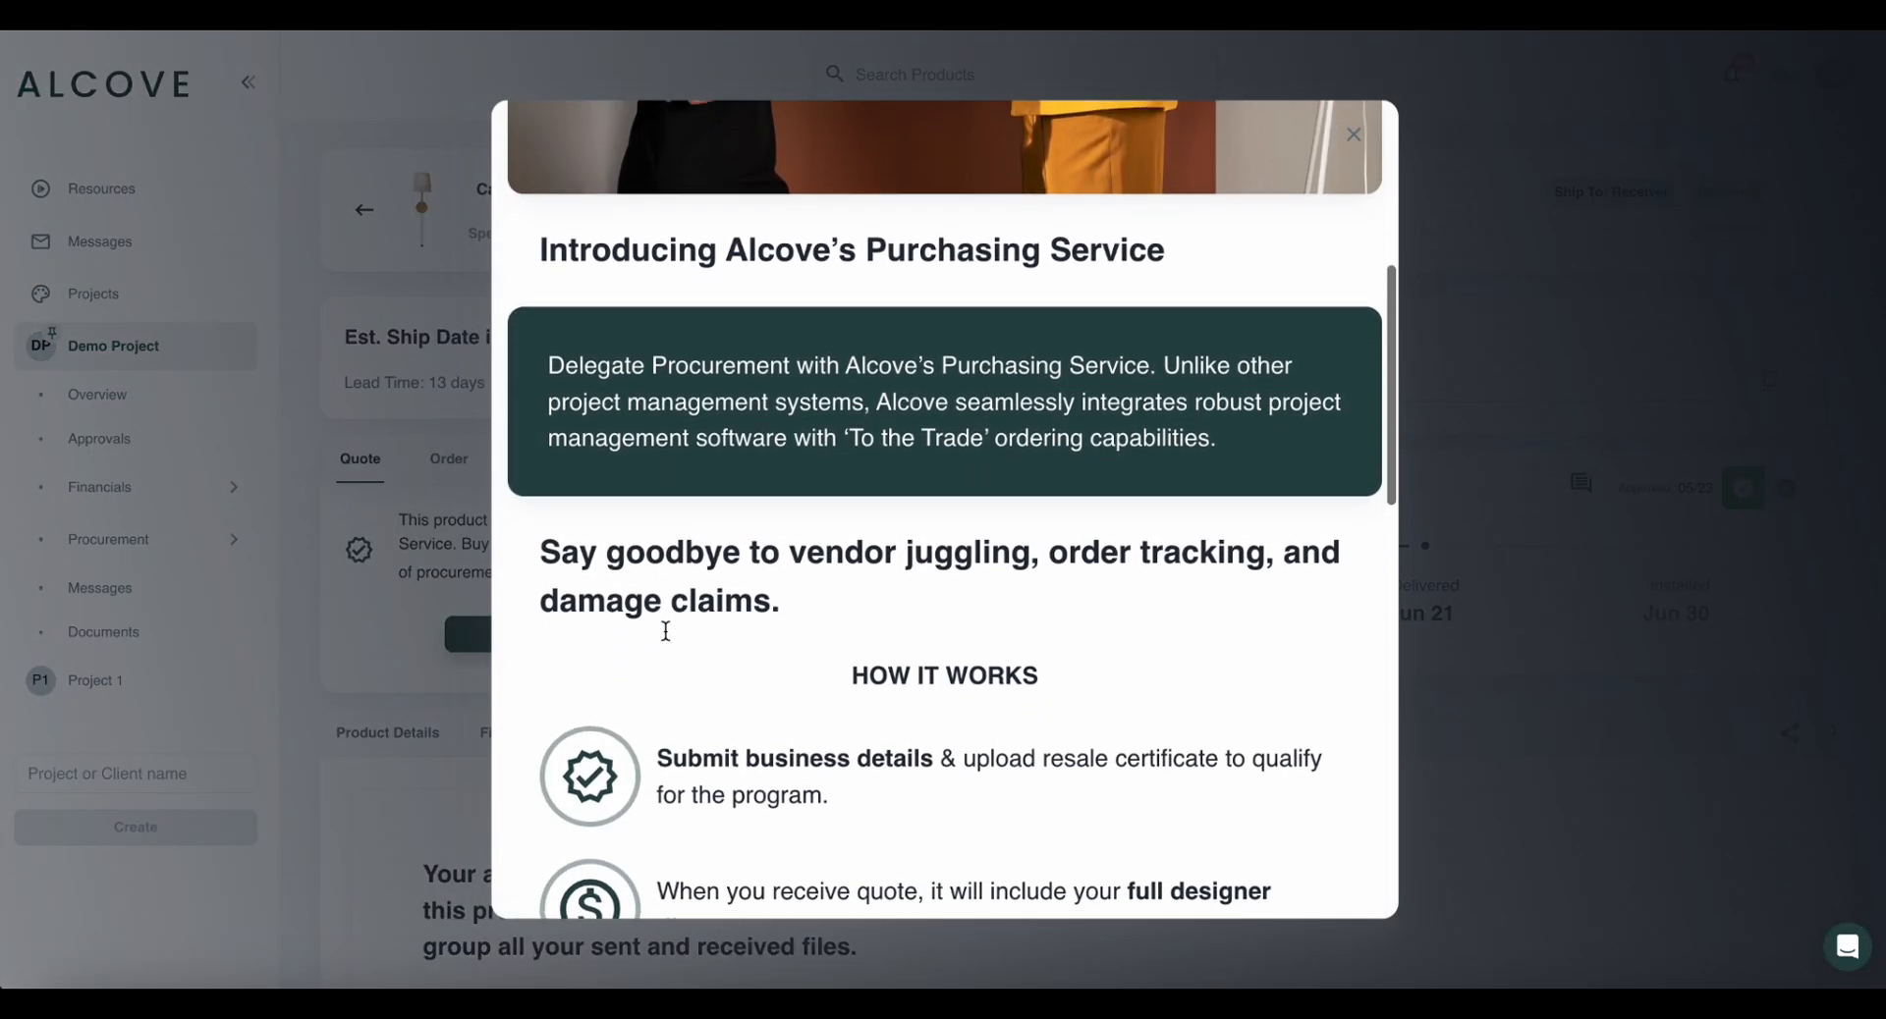
{"action": "scroll", "coordinate": [664, 633], "scroll_direction": "down", "scroll_amount": 3}
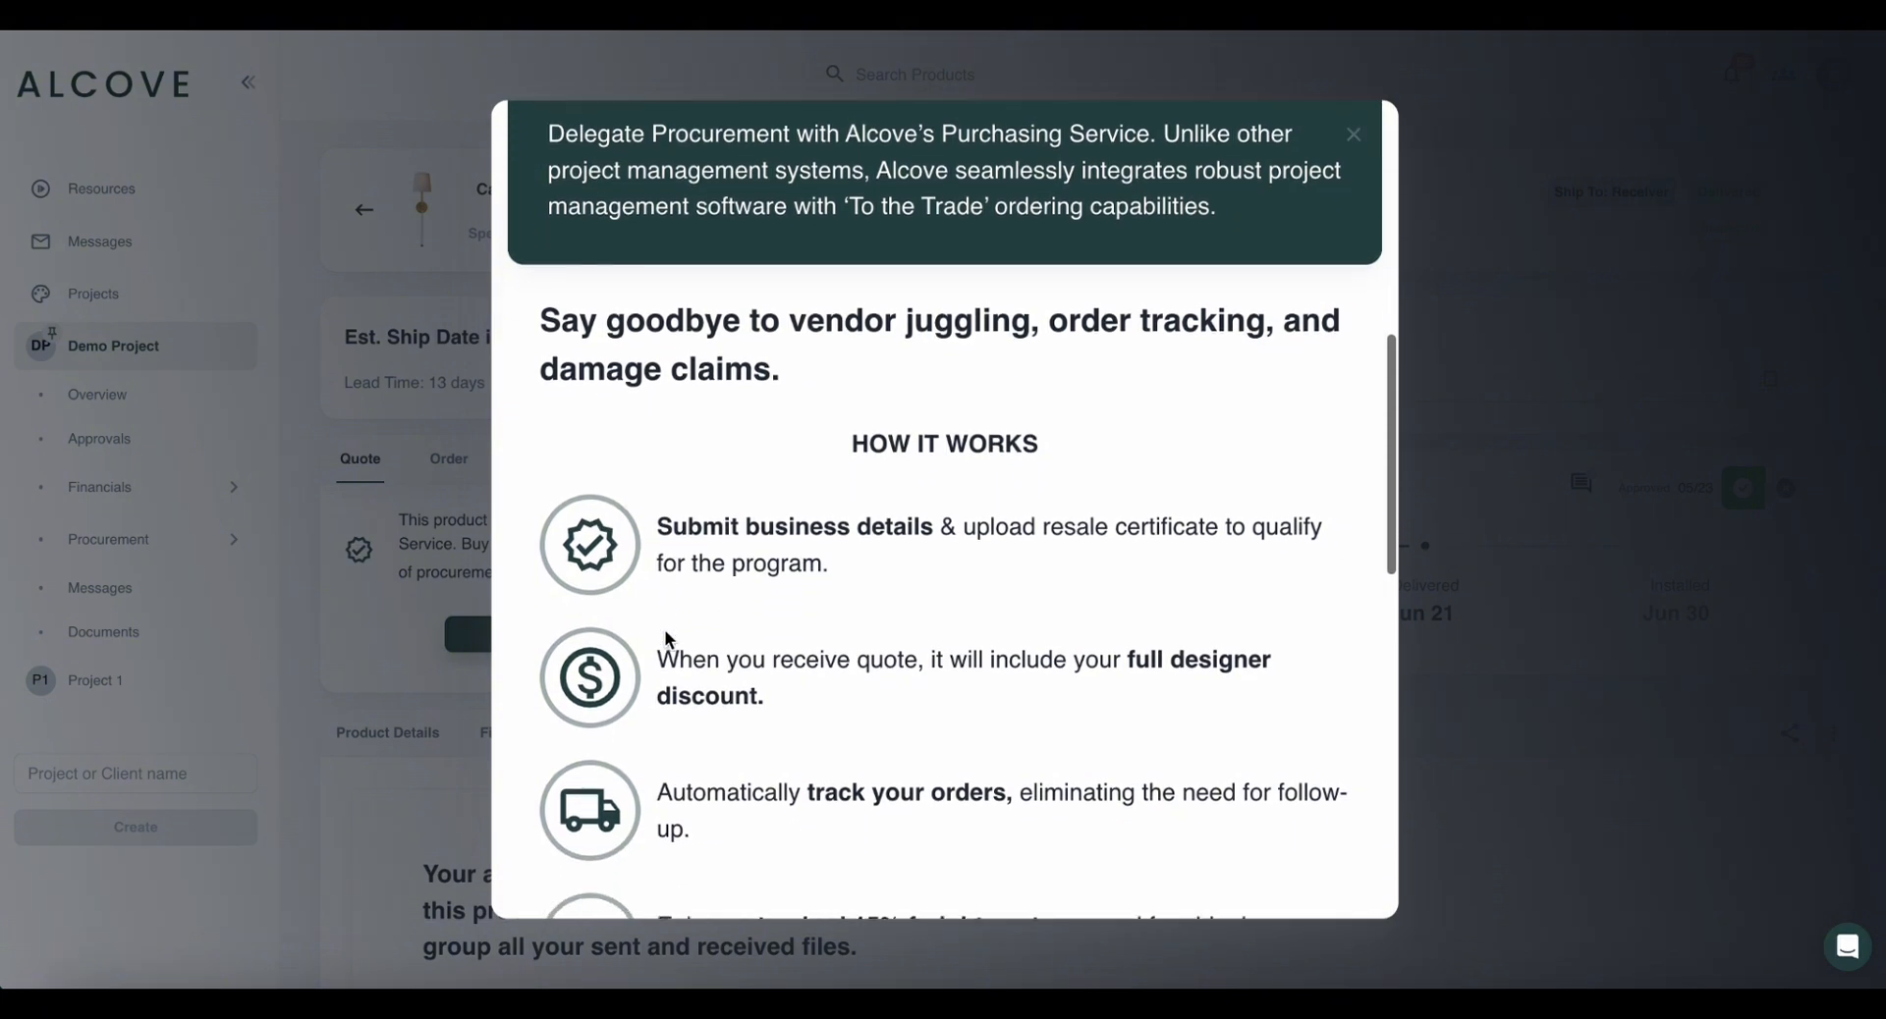
{"action": "scroll", "coordinate": [665, 634], "scroll_direction": "down", "scroll_amount": 3}
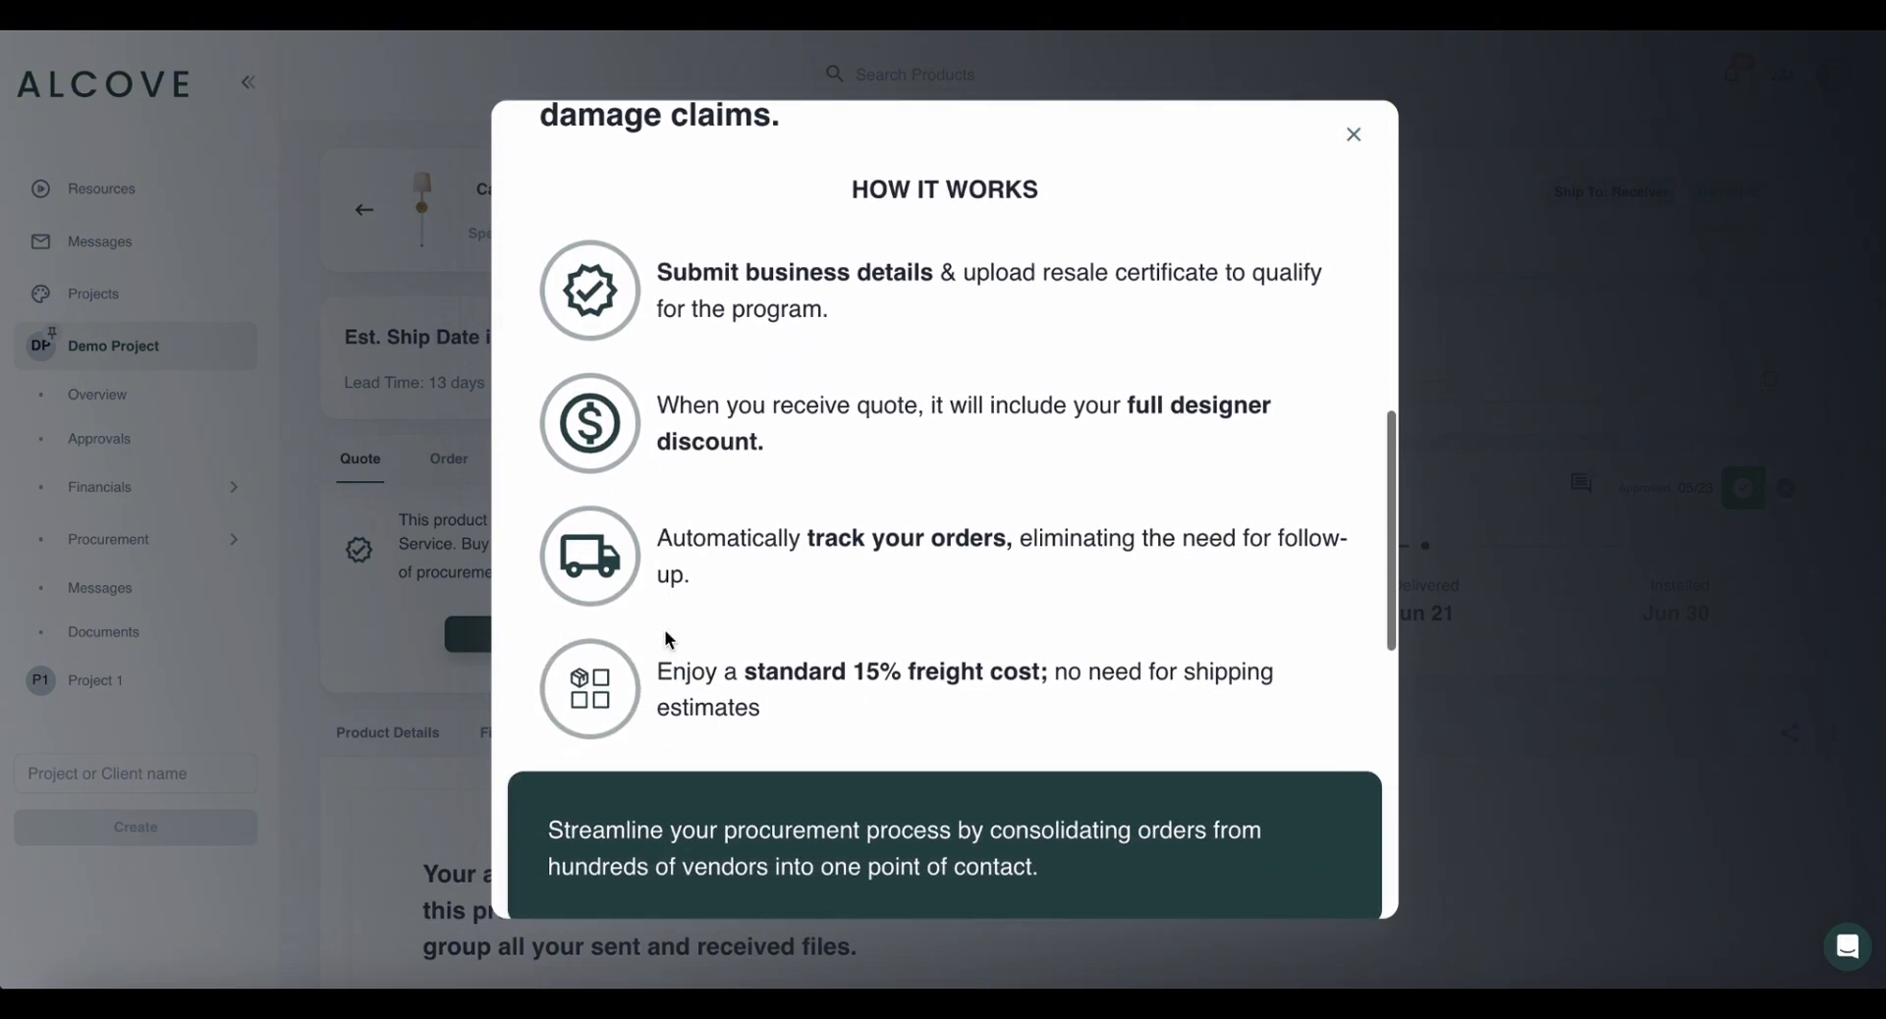
{"action": "scroll", "coordinate": [665, 633], "scroll_direction": "down", "scroll_amount": 3}
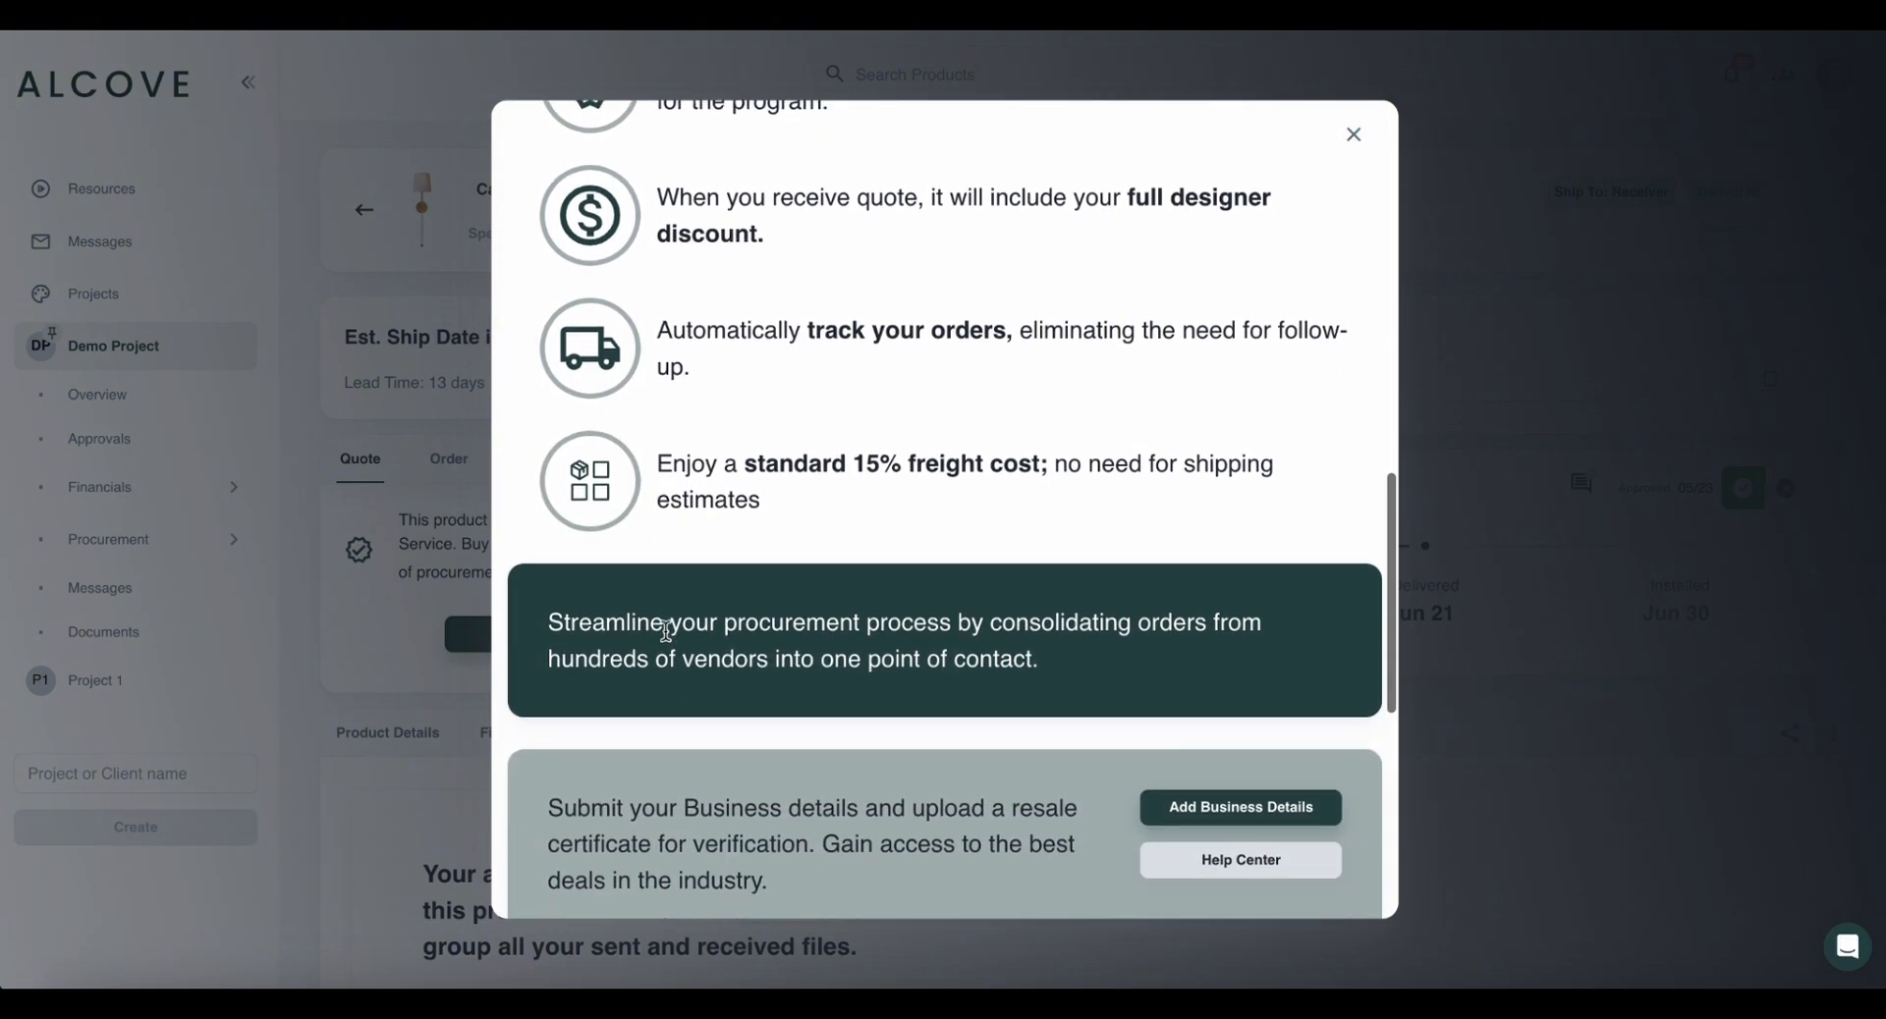
{"action": "left_click", "coordinate": [1353, 133]}
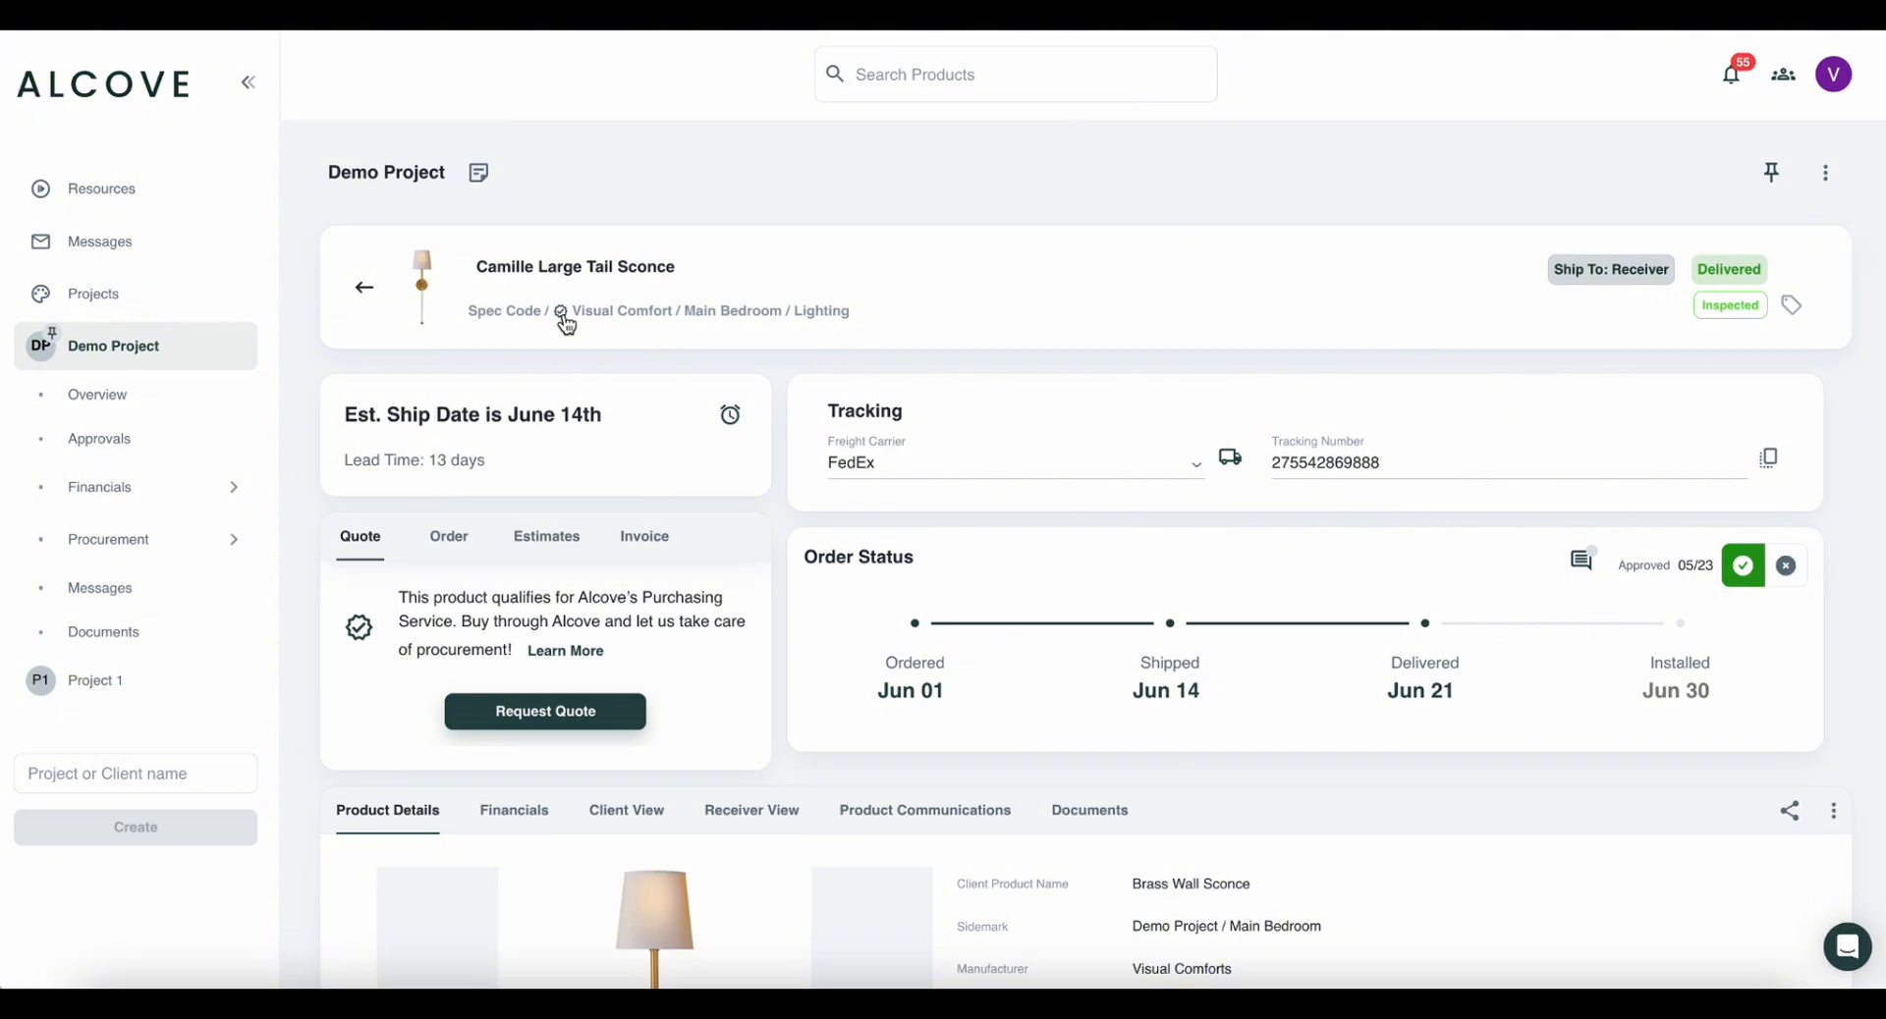
Submit a quote request for the Camille Large Tail Sconce with its existing product details and close the confirmation.
{"action": "left_click", "coordinate": [547, 709]}
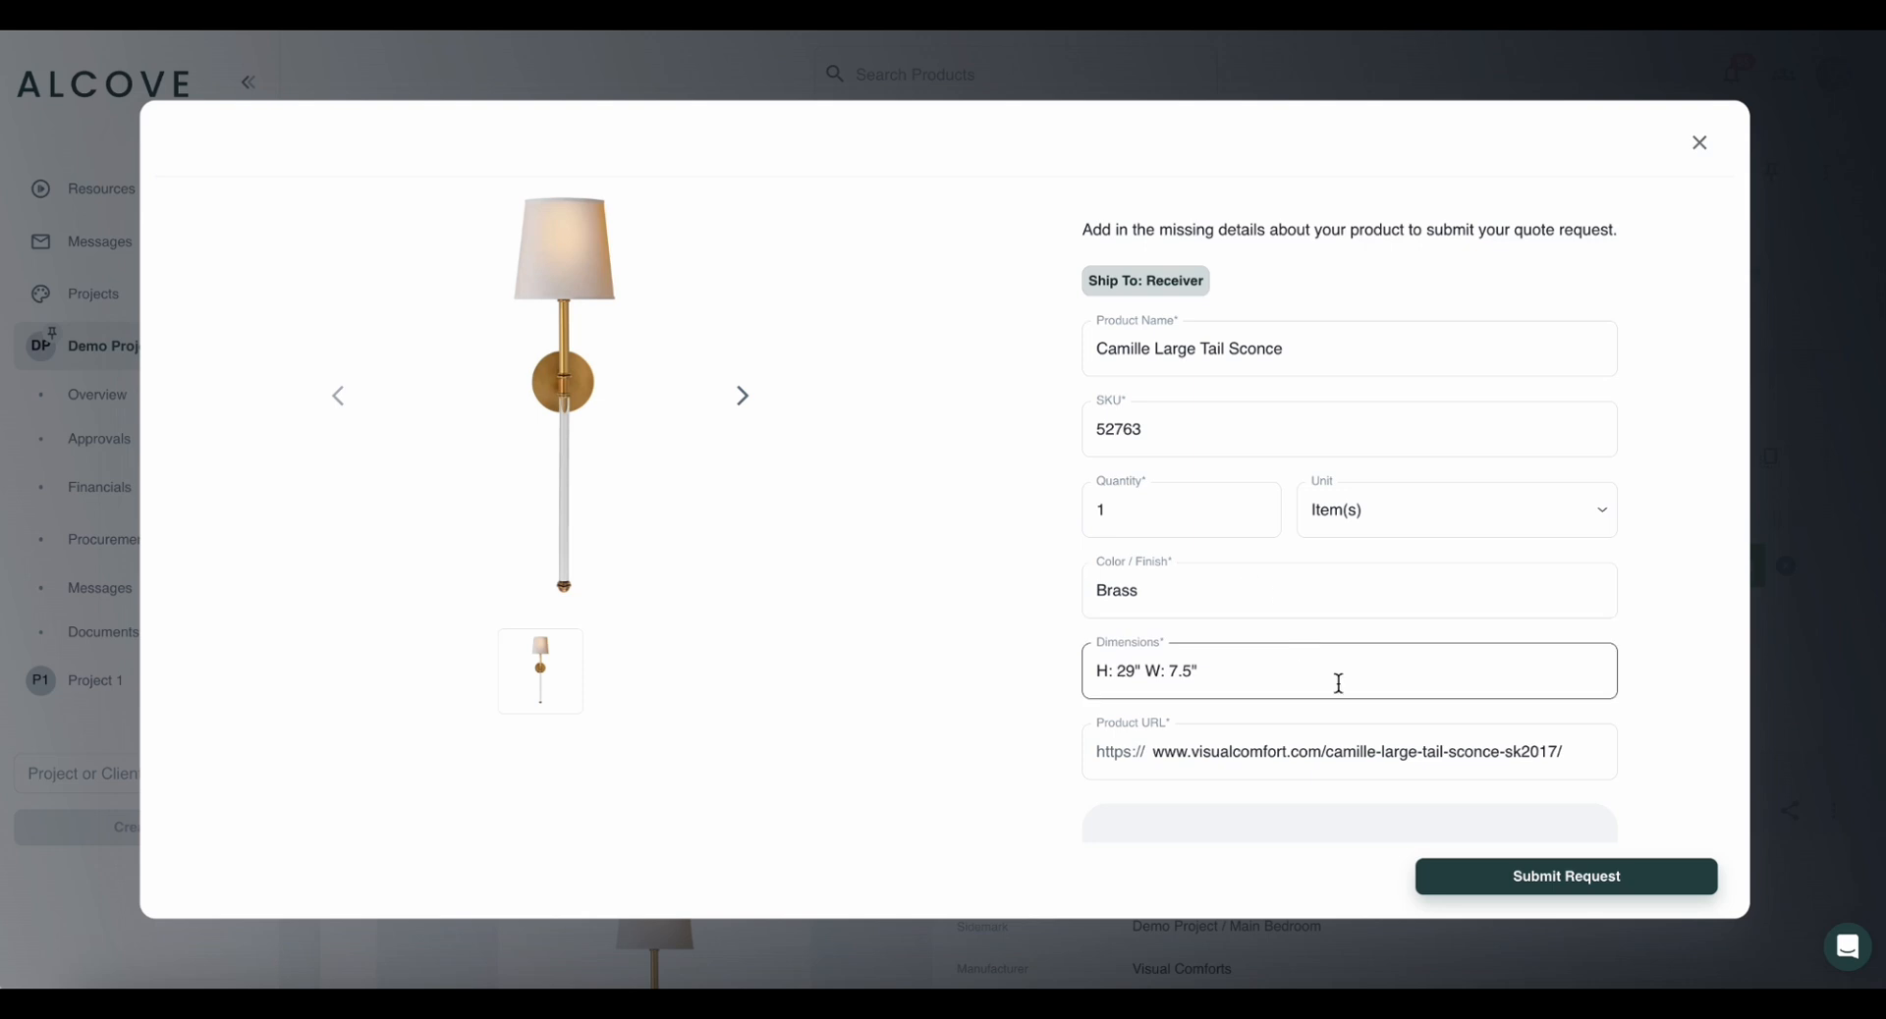
{"action": "scroll", "coordinate": [1425, 563], "scroll_direction": "down", "scroll_amount": 2}
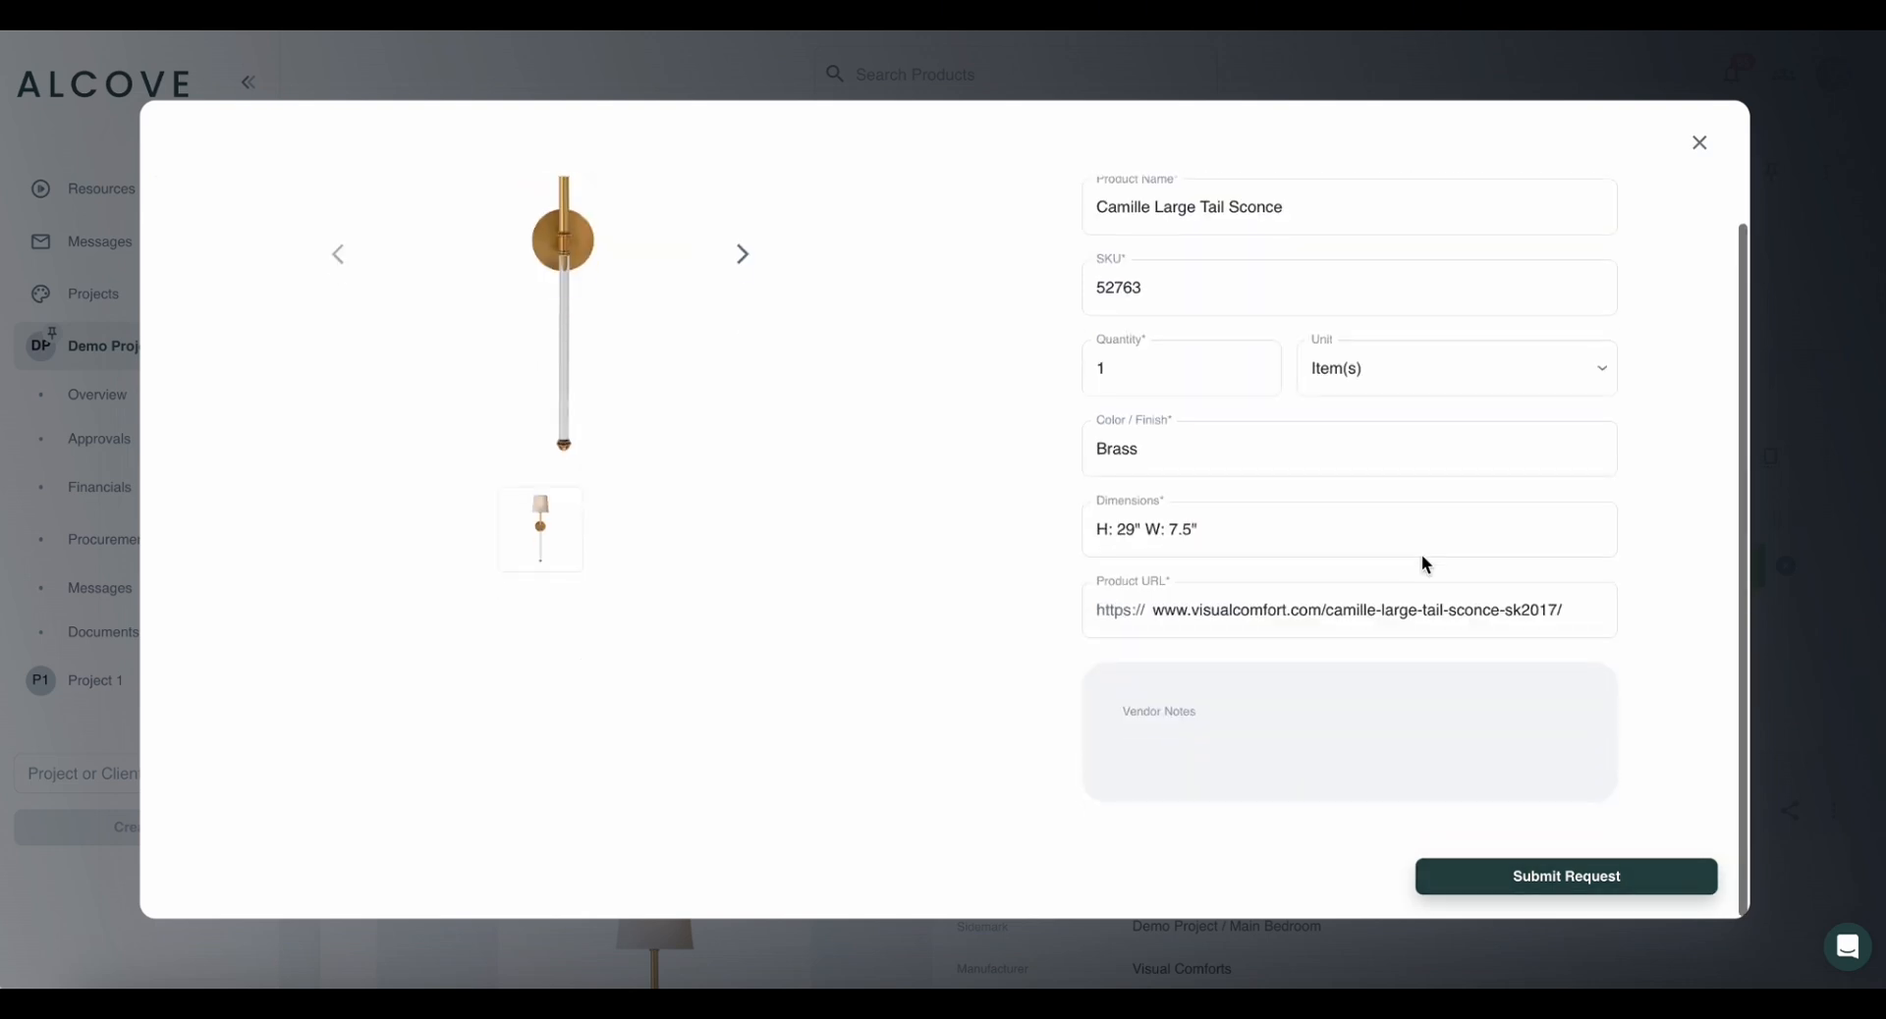
{"action": "left_click", "coordinate": [1506, 886]}
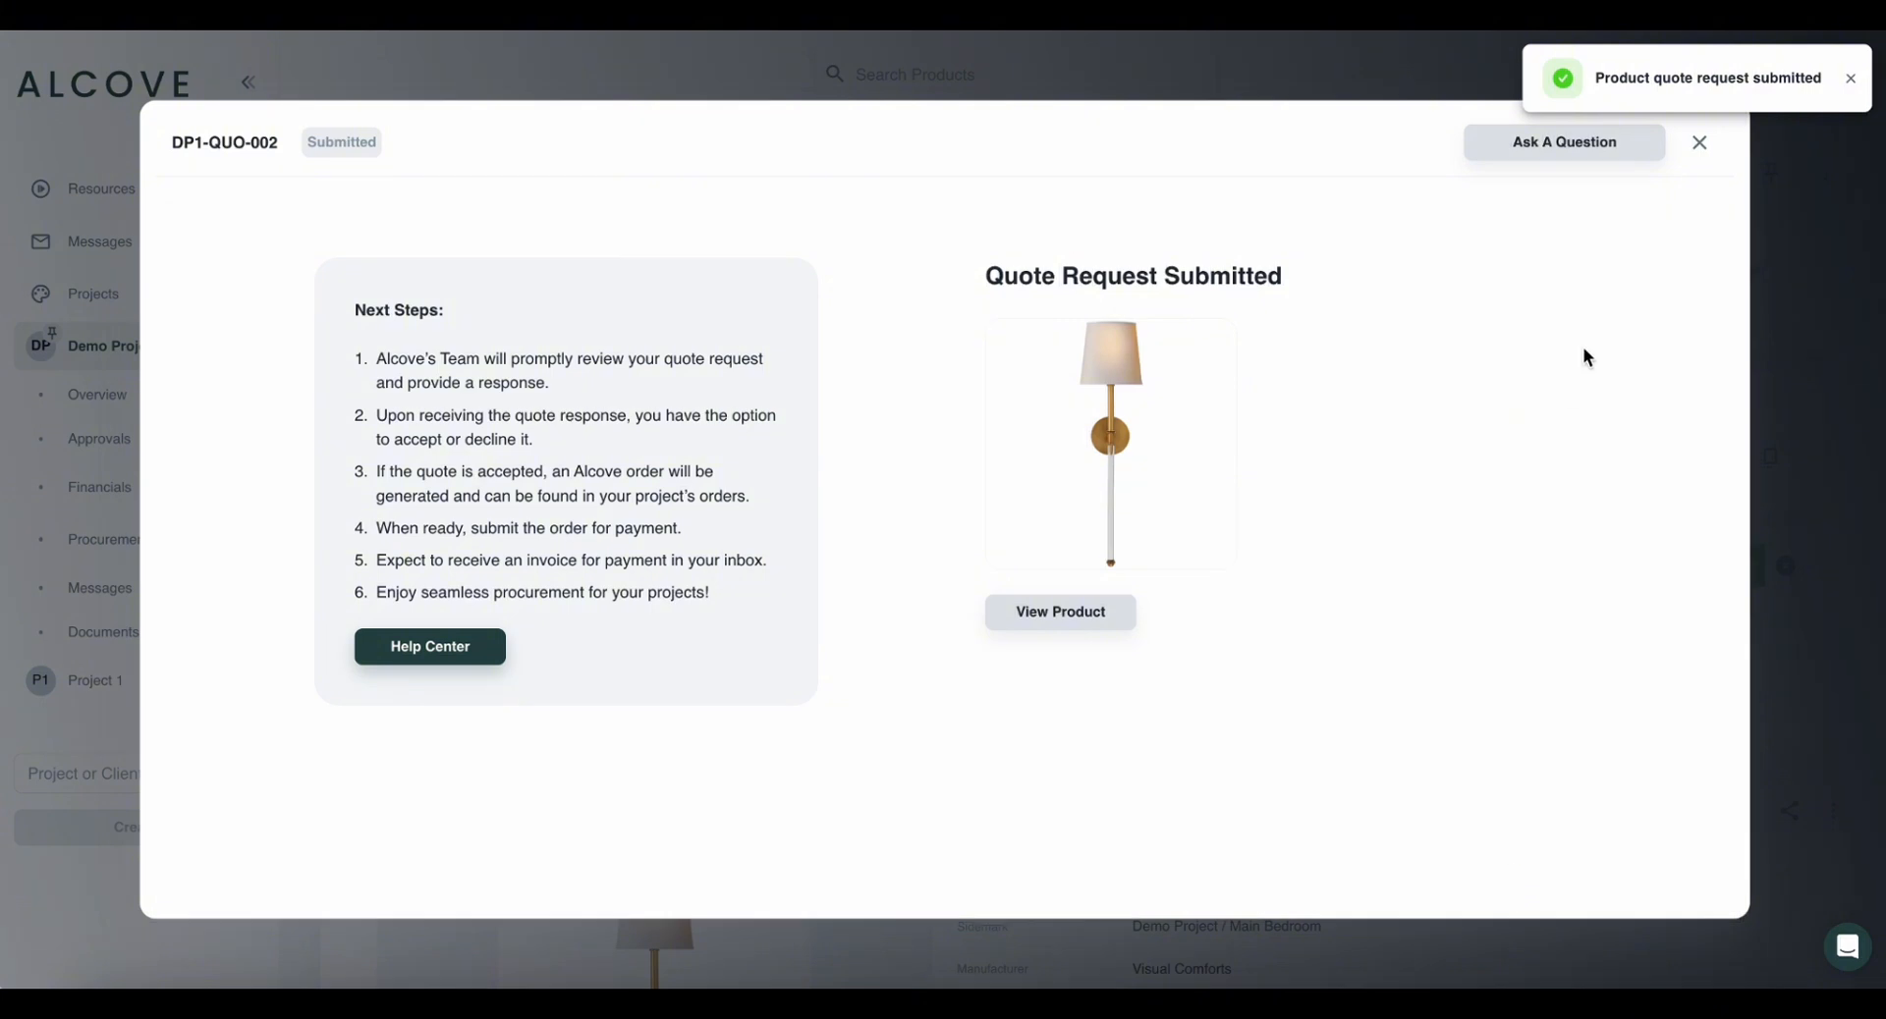
{"action": "left_click", "coordinate": [1699, 142]}
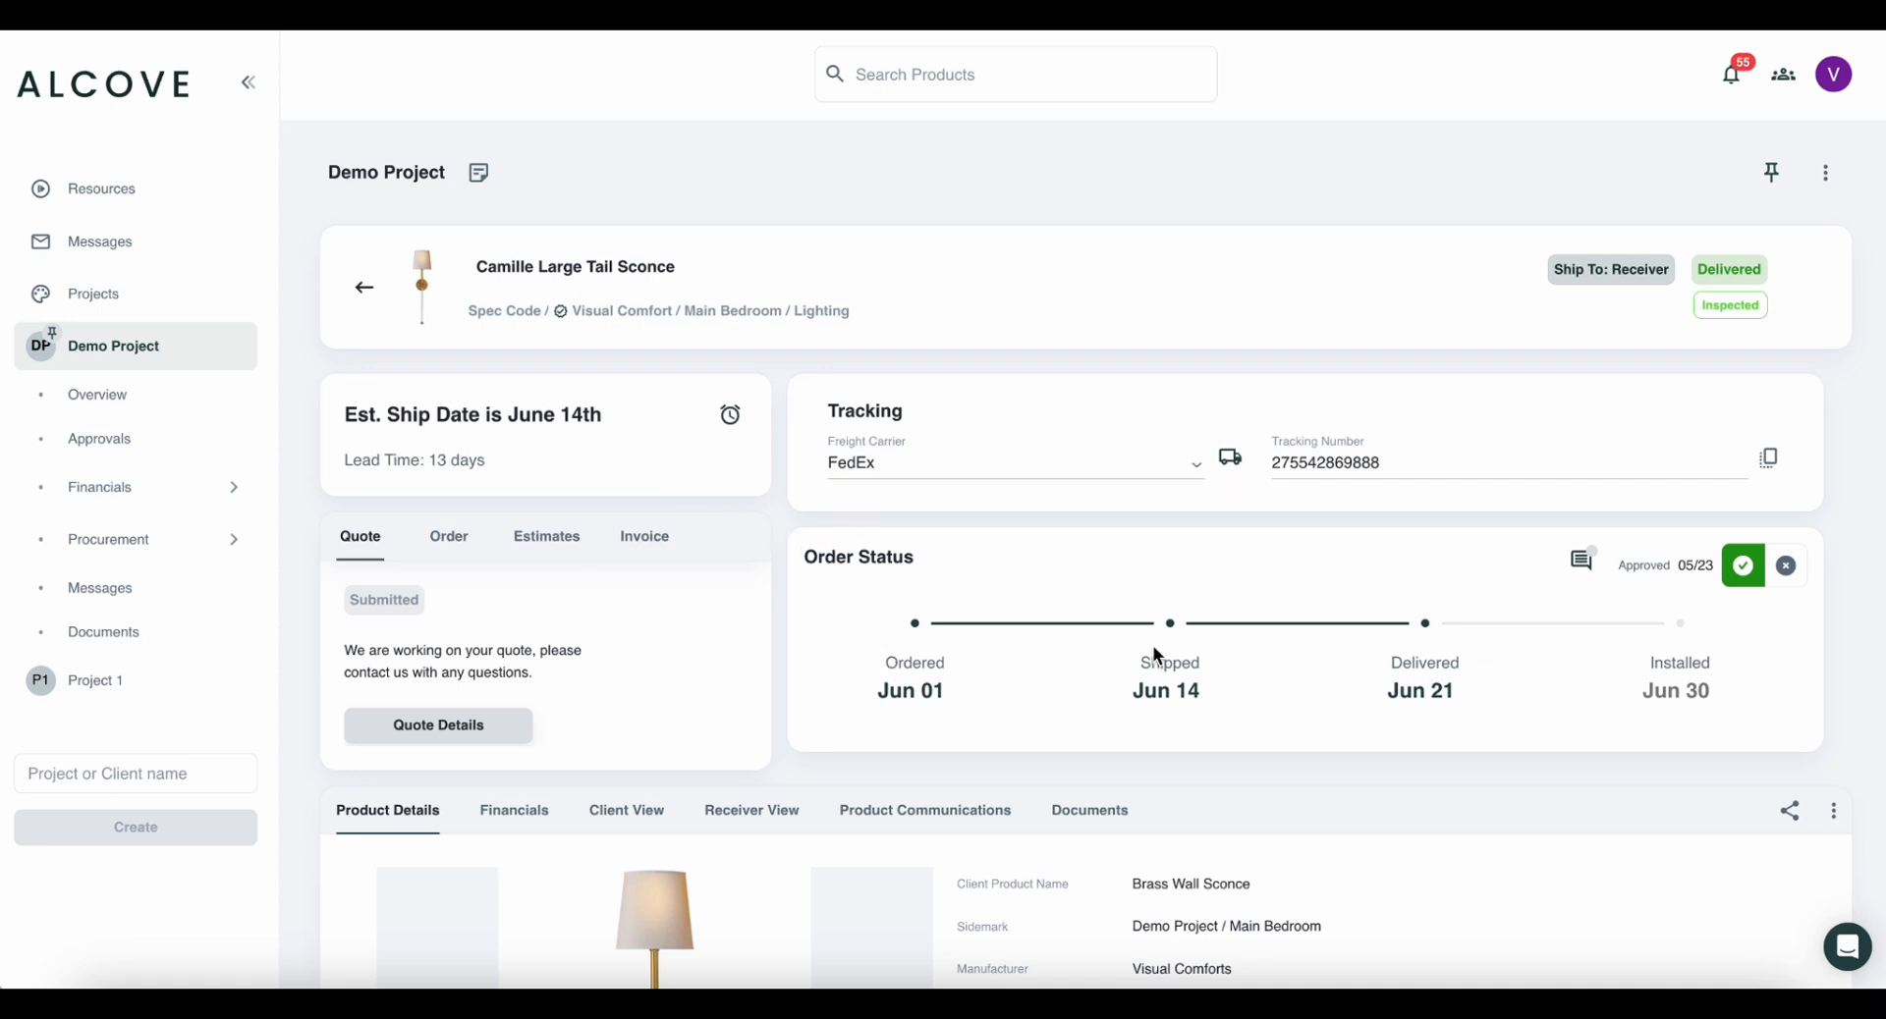
{"action": "scroll", "coordinate": [1160, 574], "scroll_direction": "down", "scroll_amount": 1}
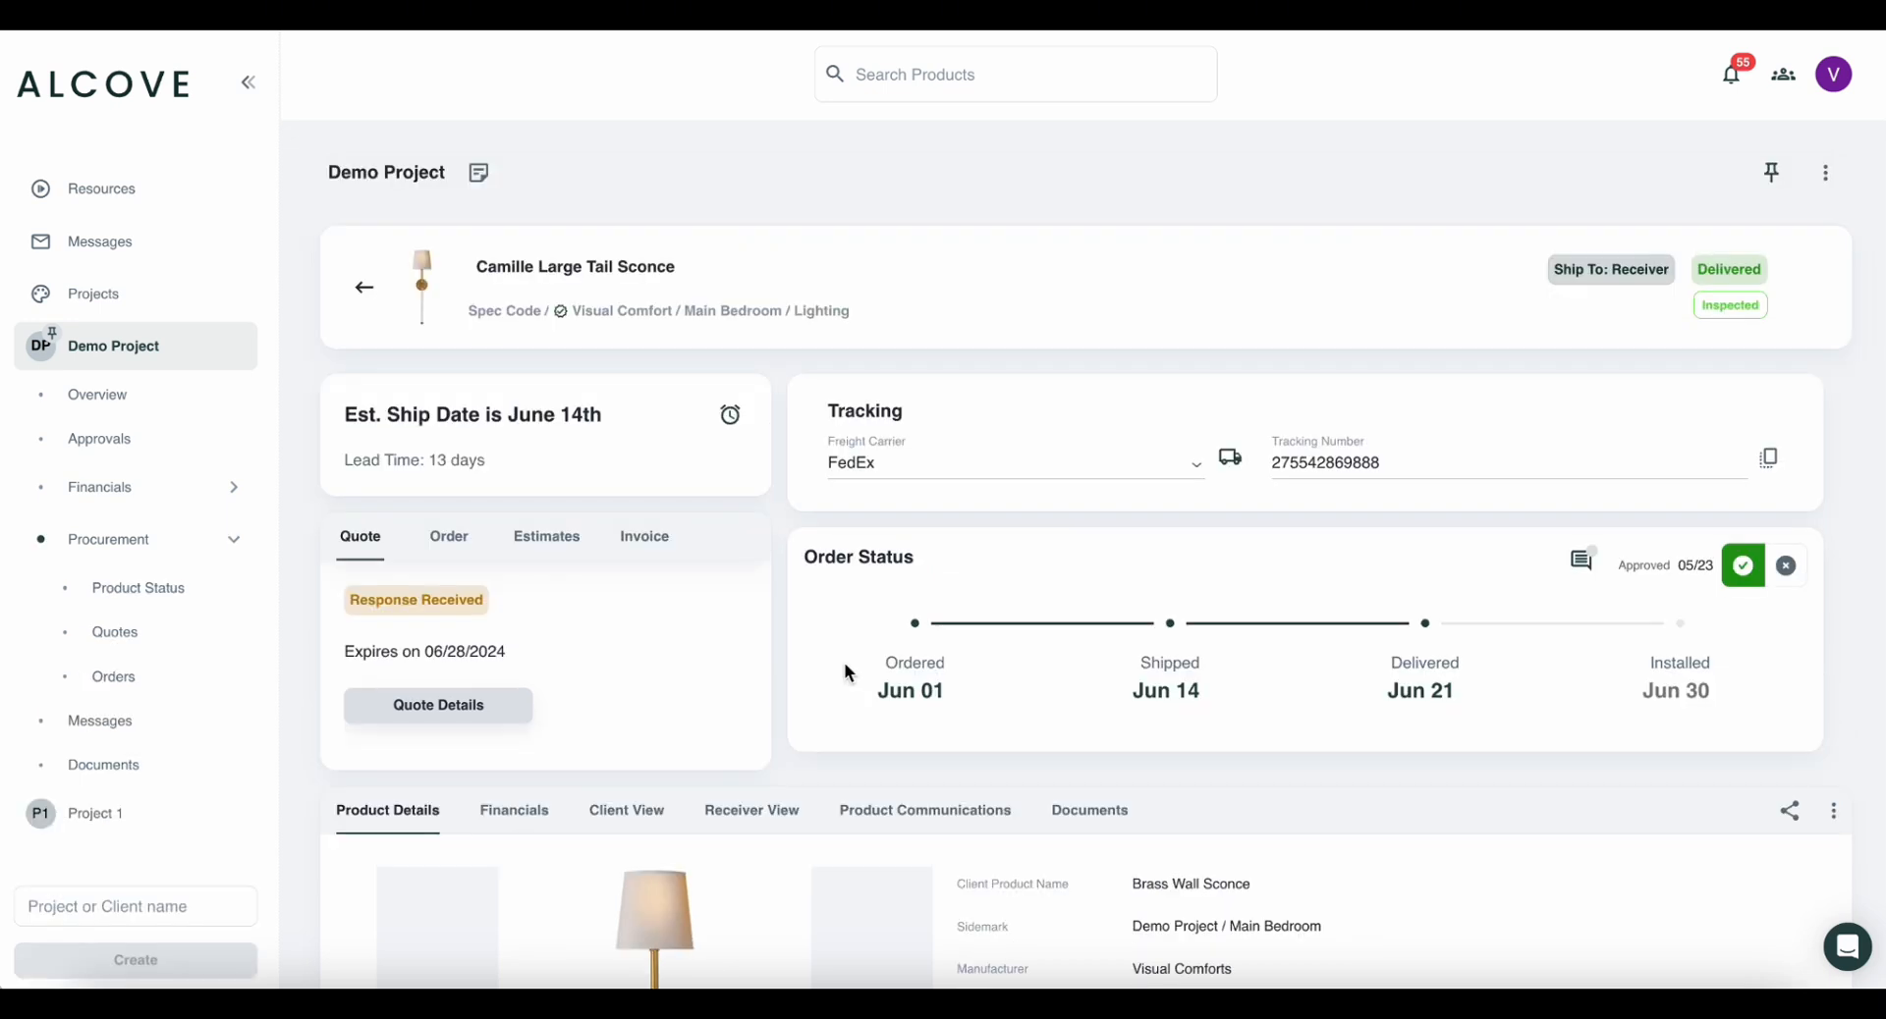
Review the sconce's quote response and look at the chat for asking Alcove a question about it.
{"action": "left_click", "coordinate": [503, 722]}
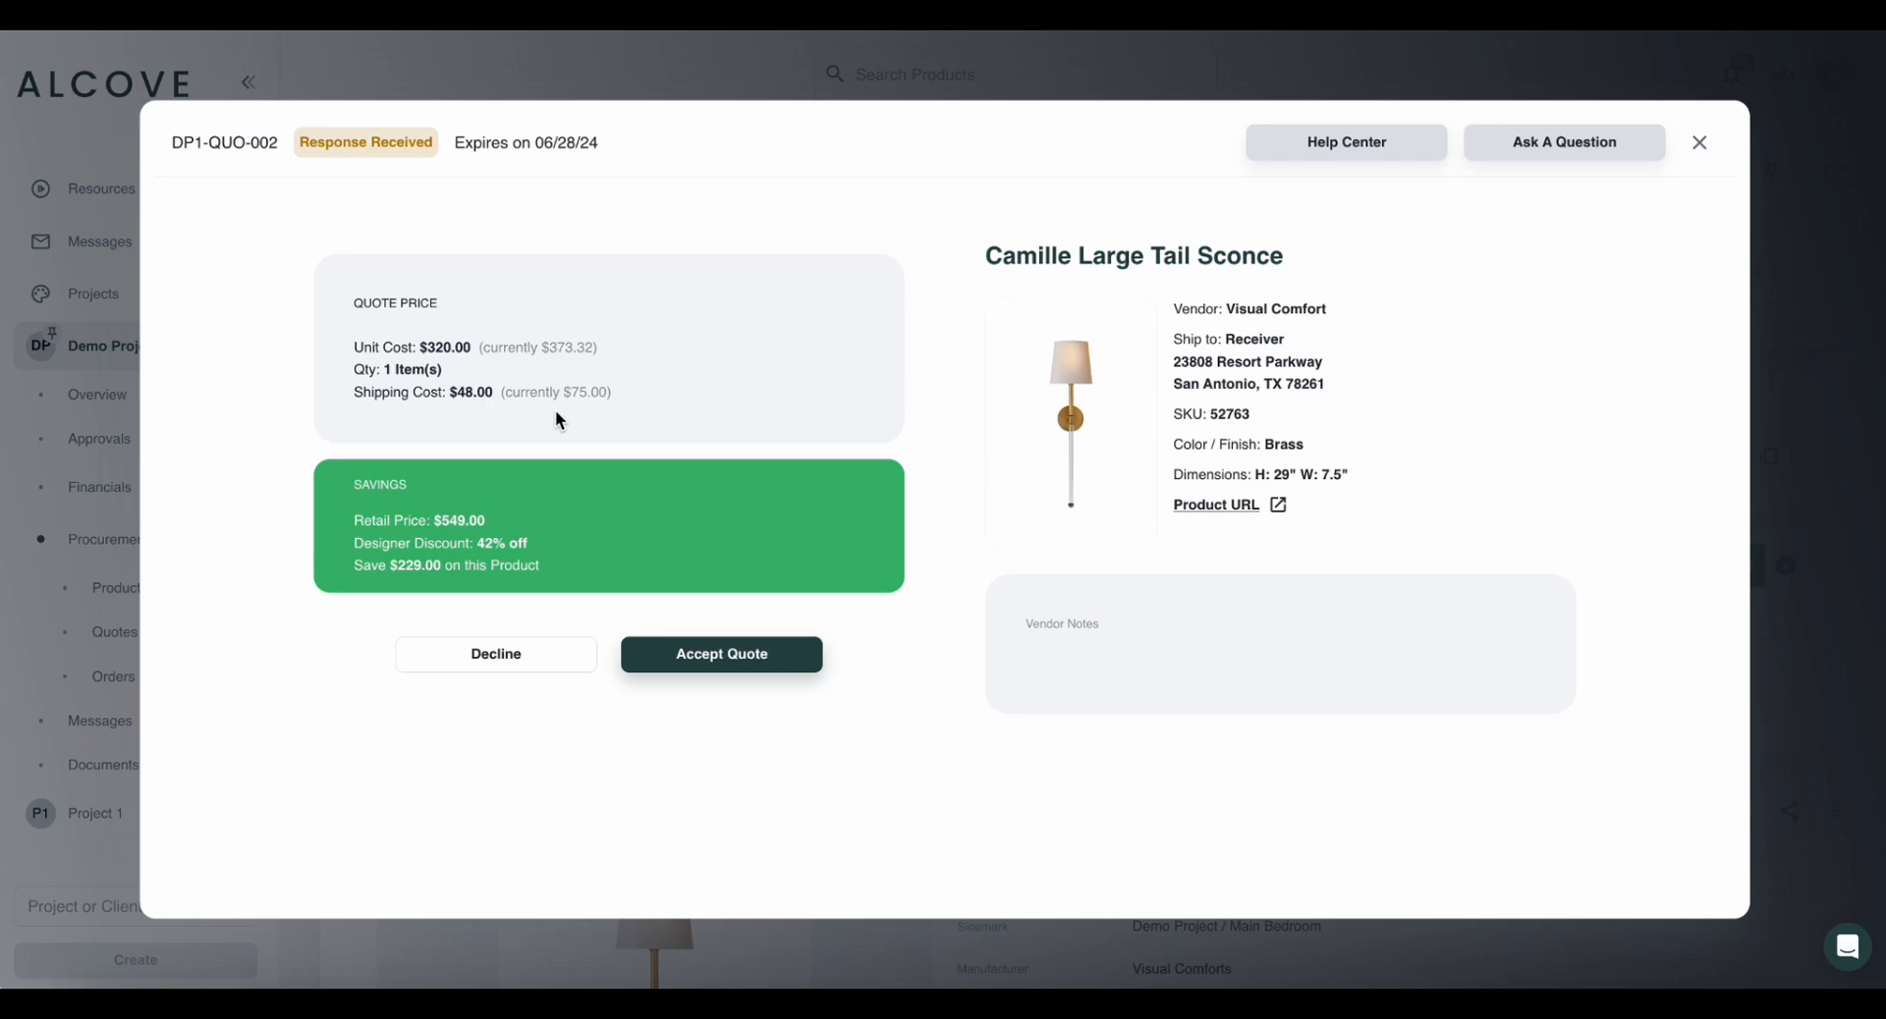
{"action": "left_click", "coordinate": [1555, 160]}
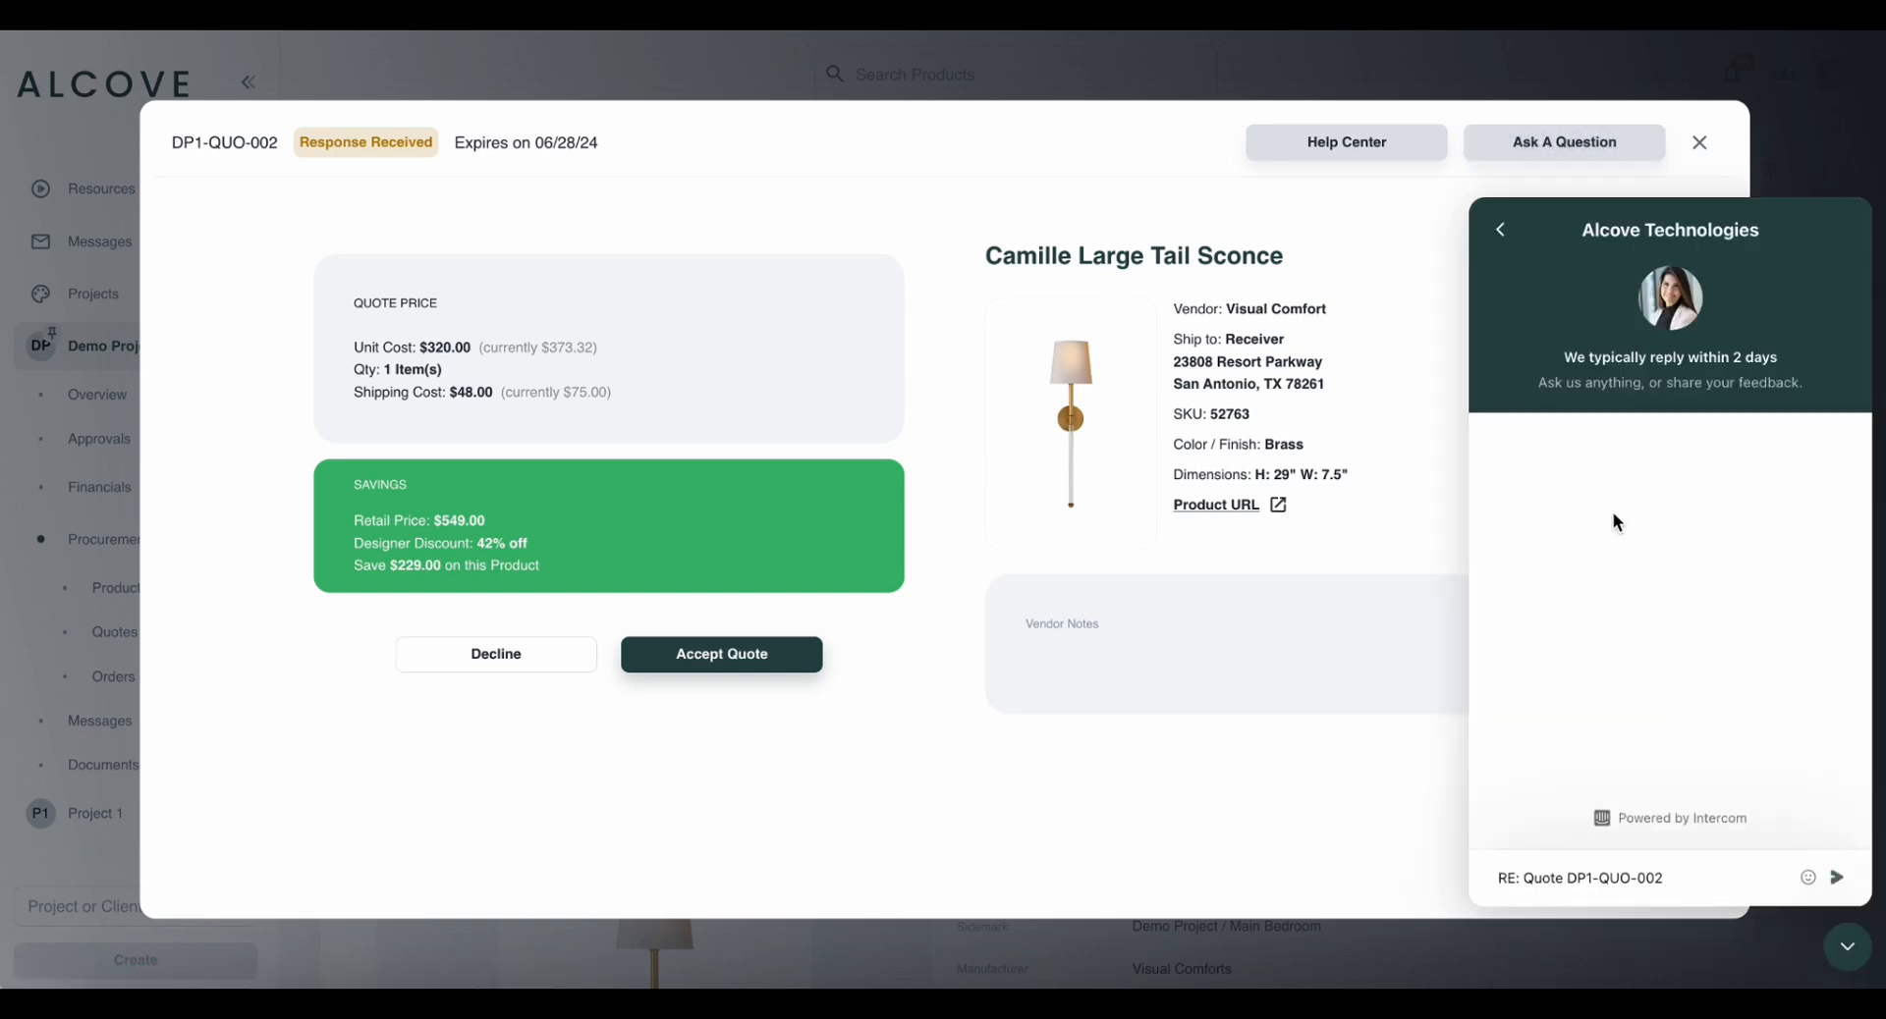
{"action": "left_click", "coordinate": [1498, 228]}
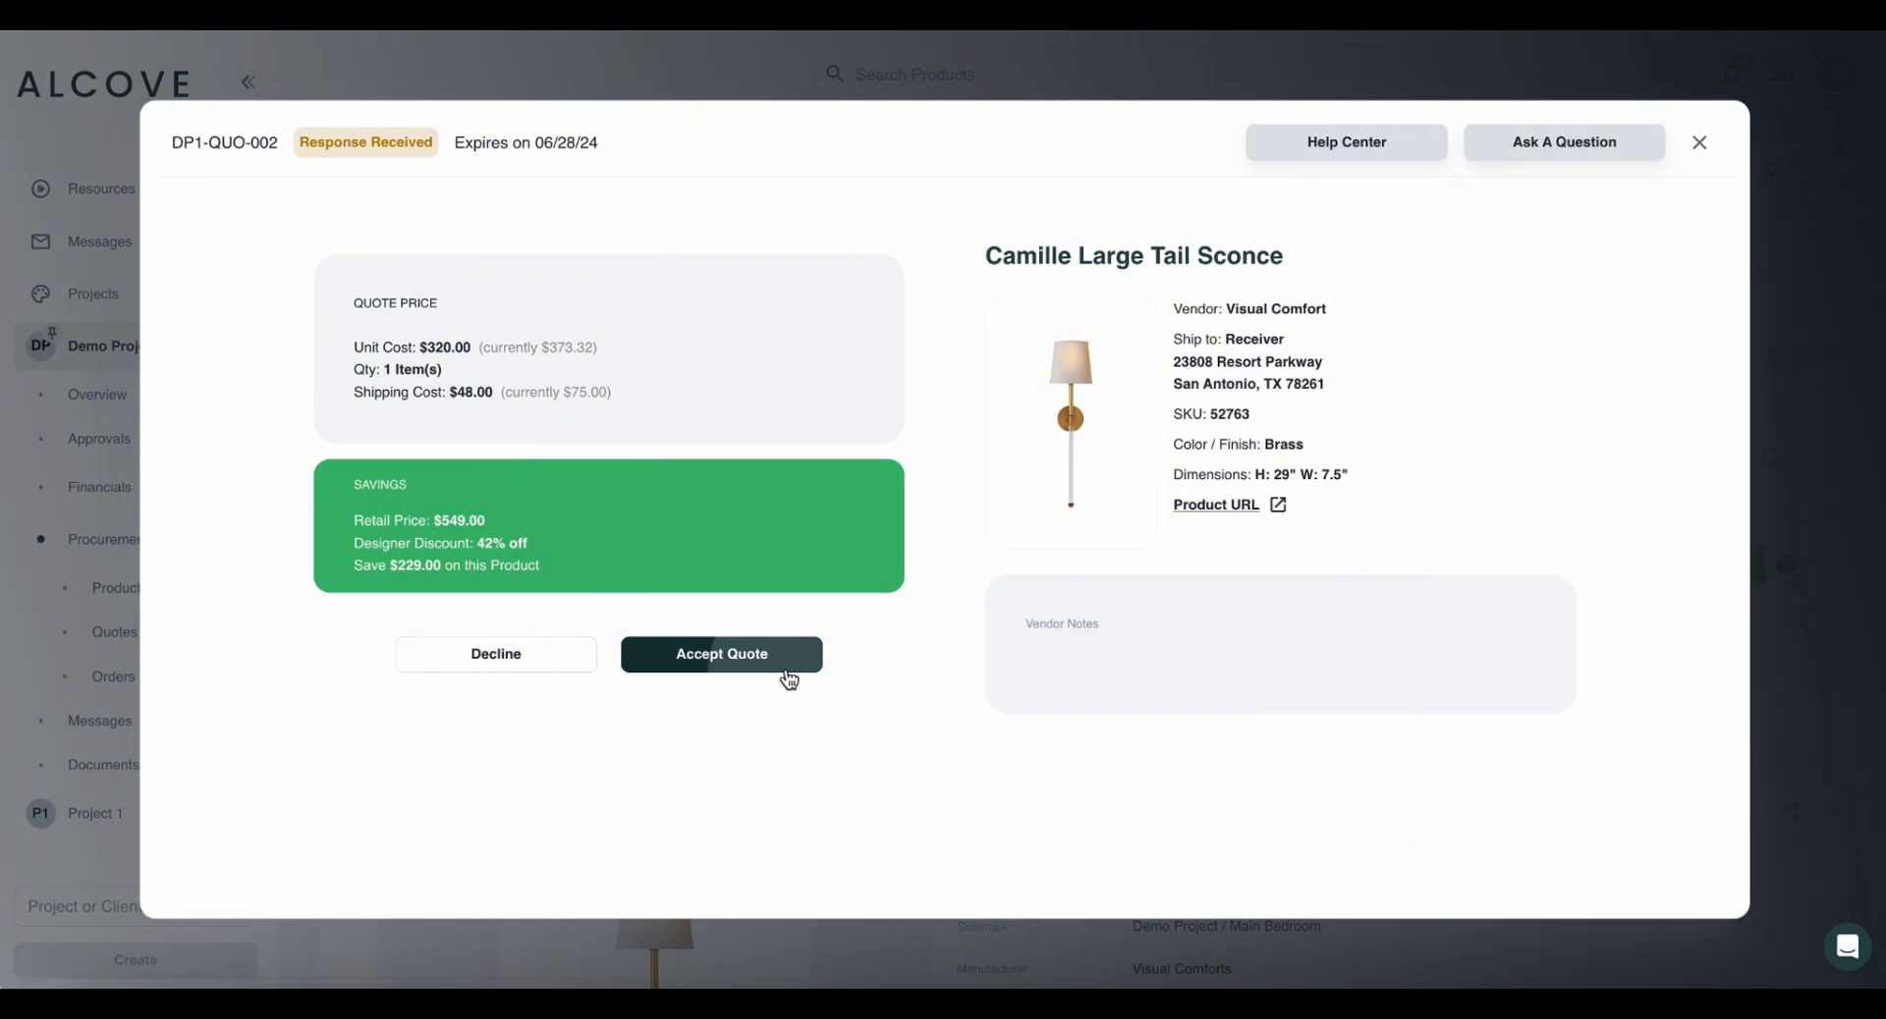
Accept the sconce's quote, confirm overwriting its product information, and close the quote details.
{"action": "left_click", "coordinate": [782, 668]}
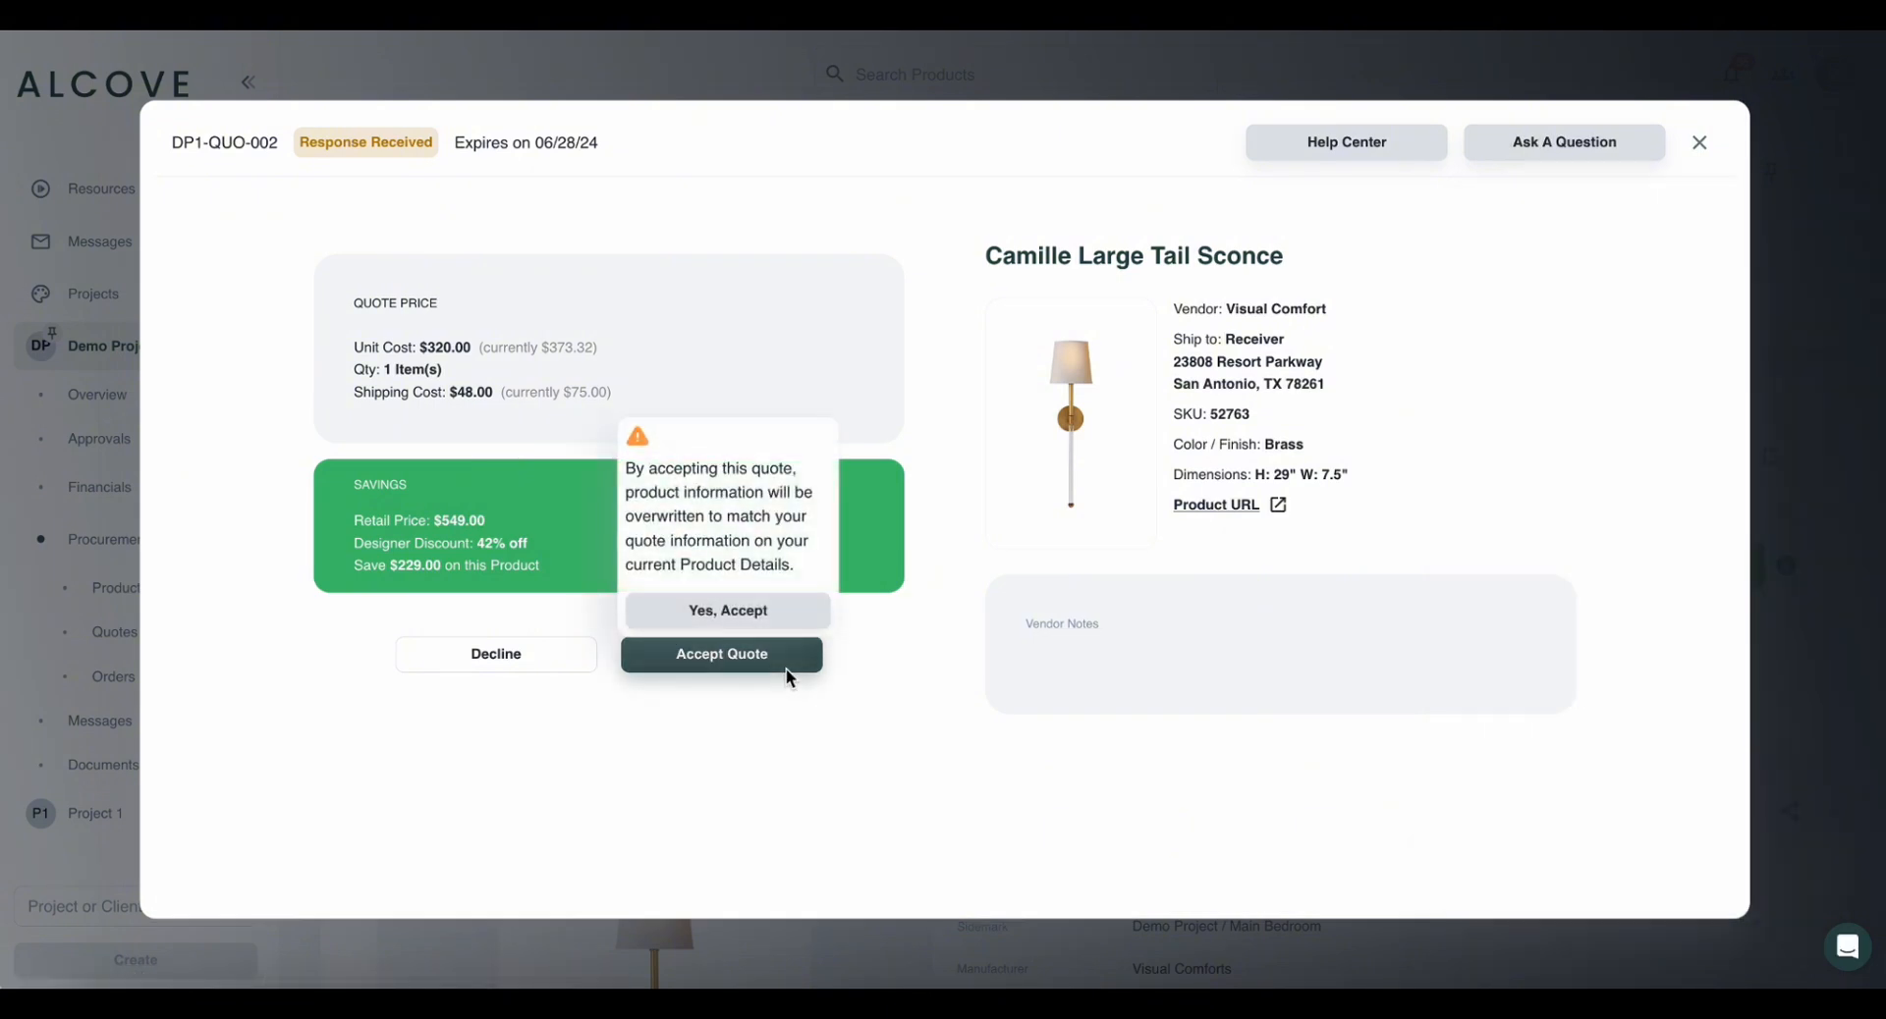
{"action": "left_click", "coordinate": [769, 613]}
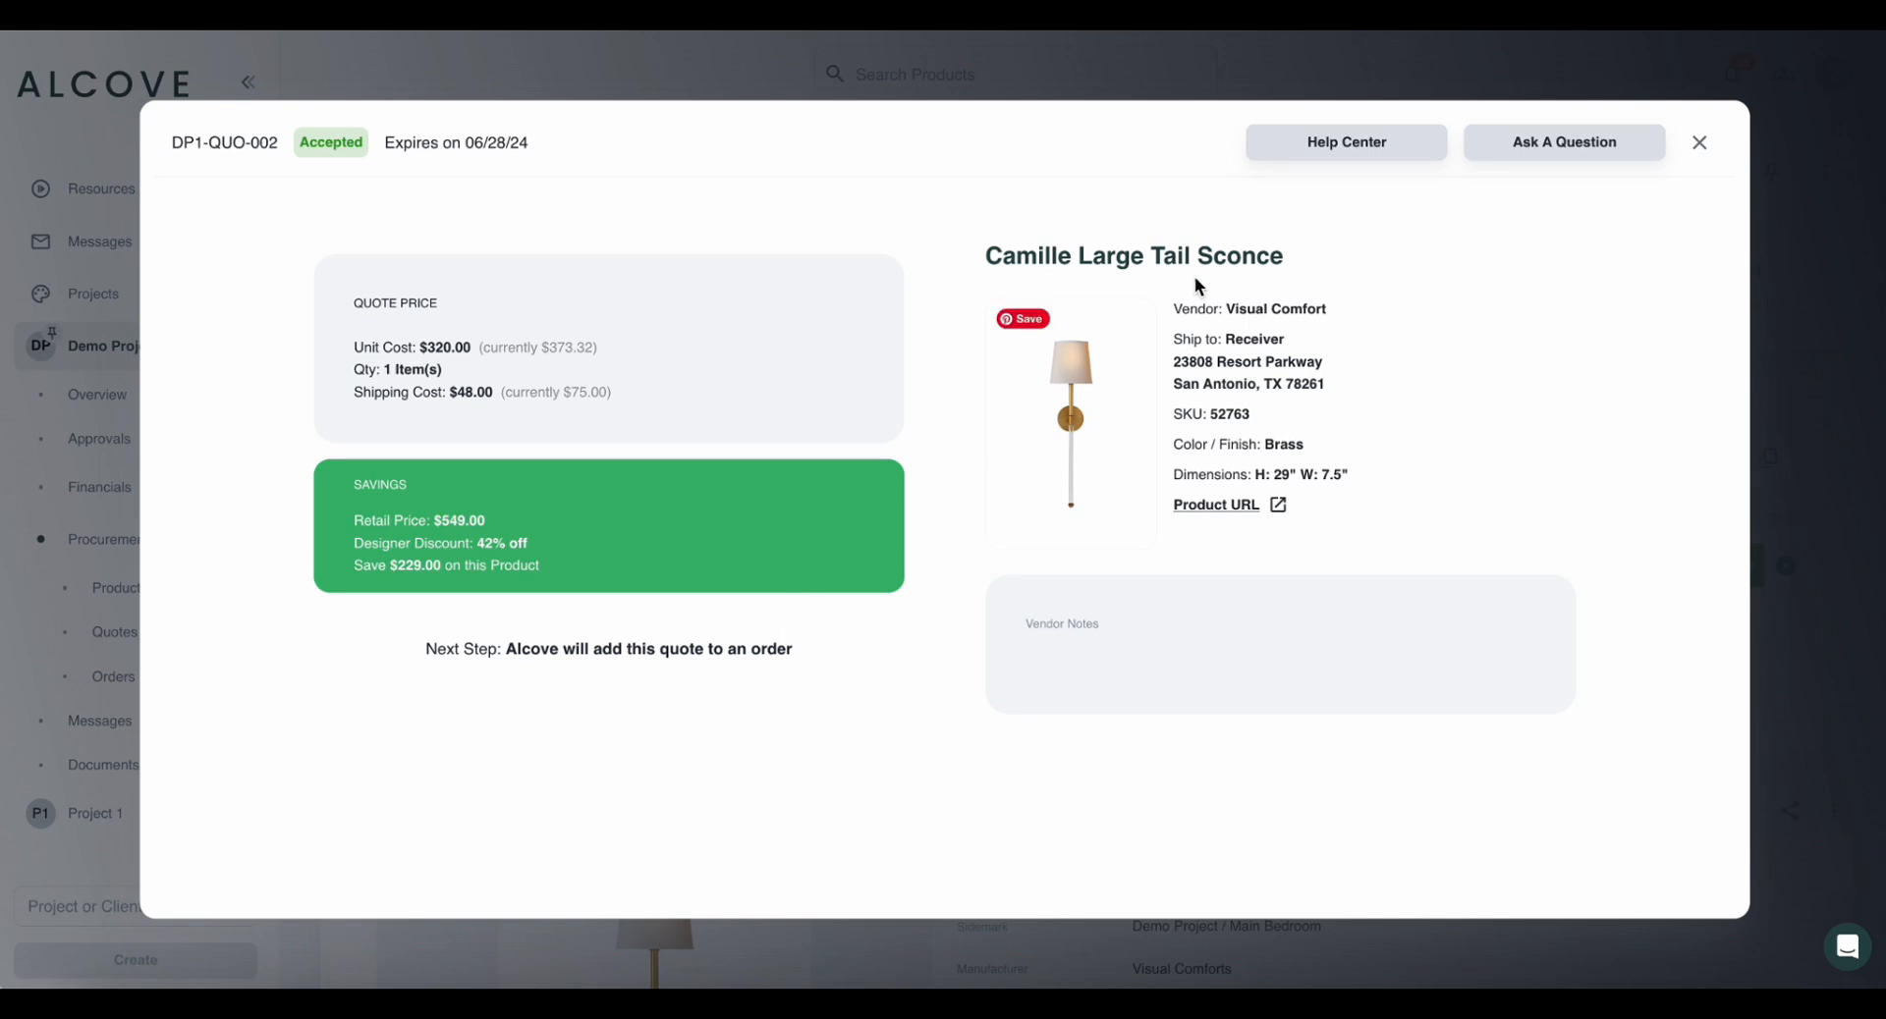
{"action": "left_click", "coordinate": [1701, 147]}
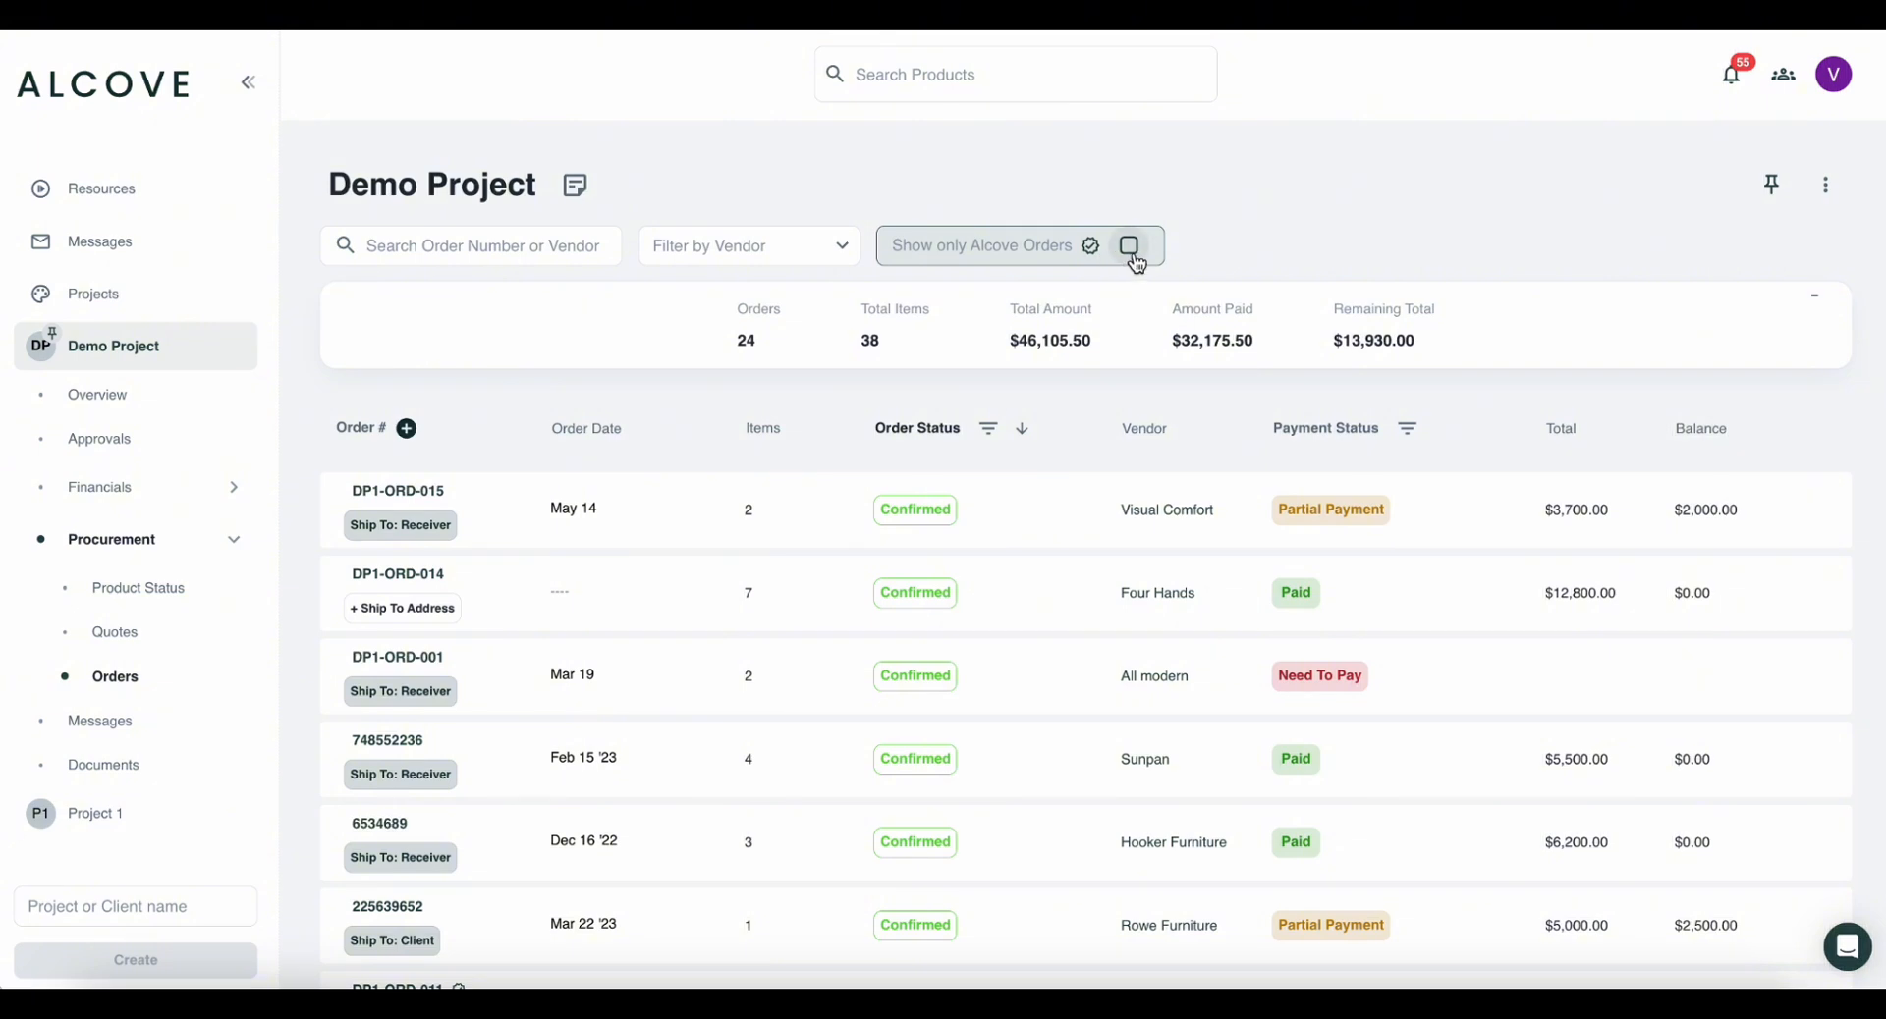
Show only Alcove orders in the project's order list and open the draft Visual Comfort order.
{"action": "left_click", "coordinate": [1130, 248]}
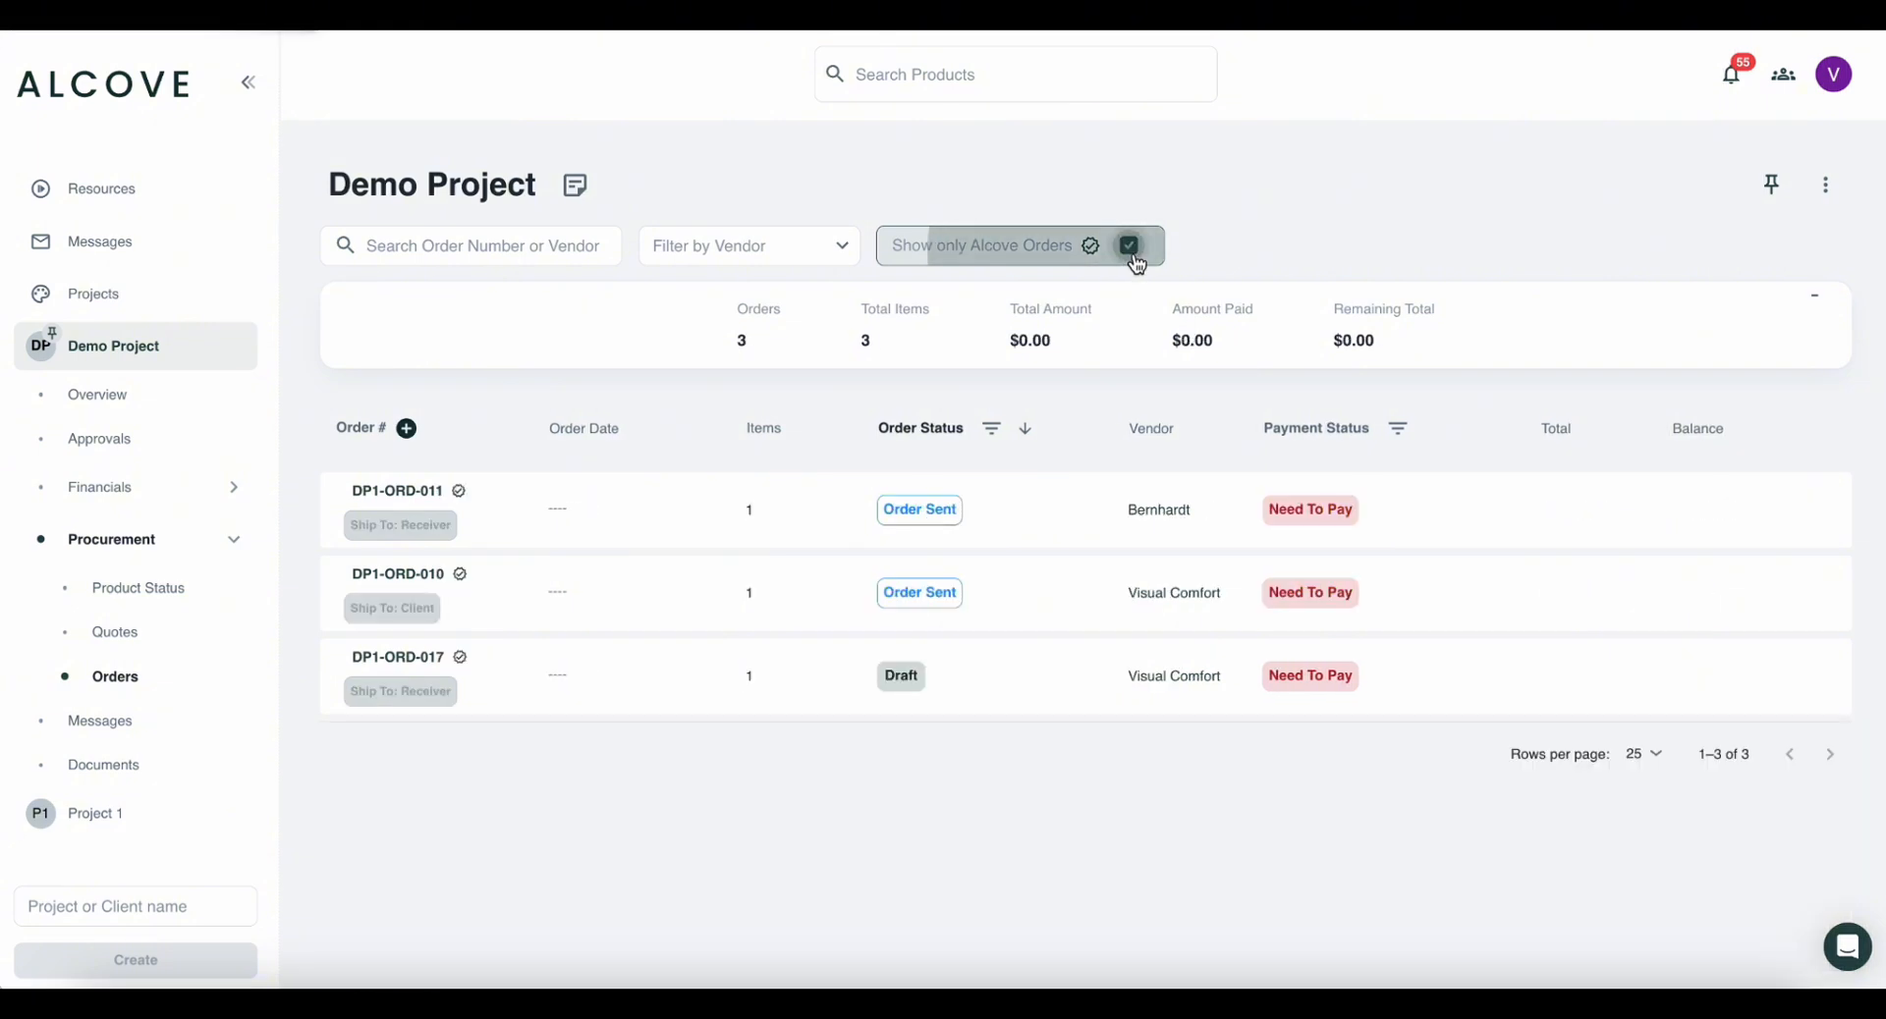
{"action": "left_click", "coordinate": [428, 658]}
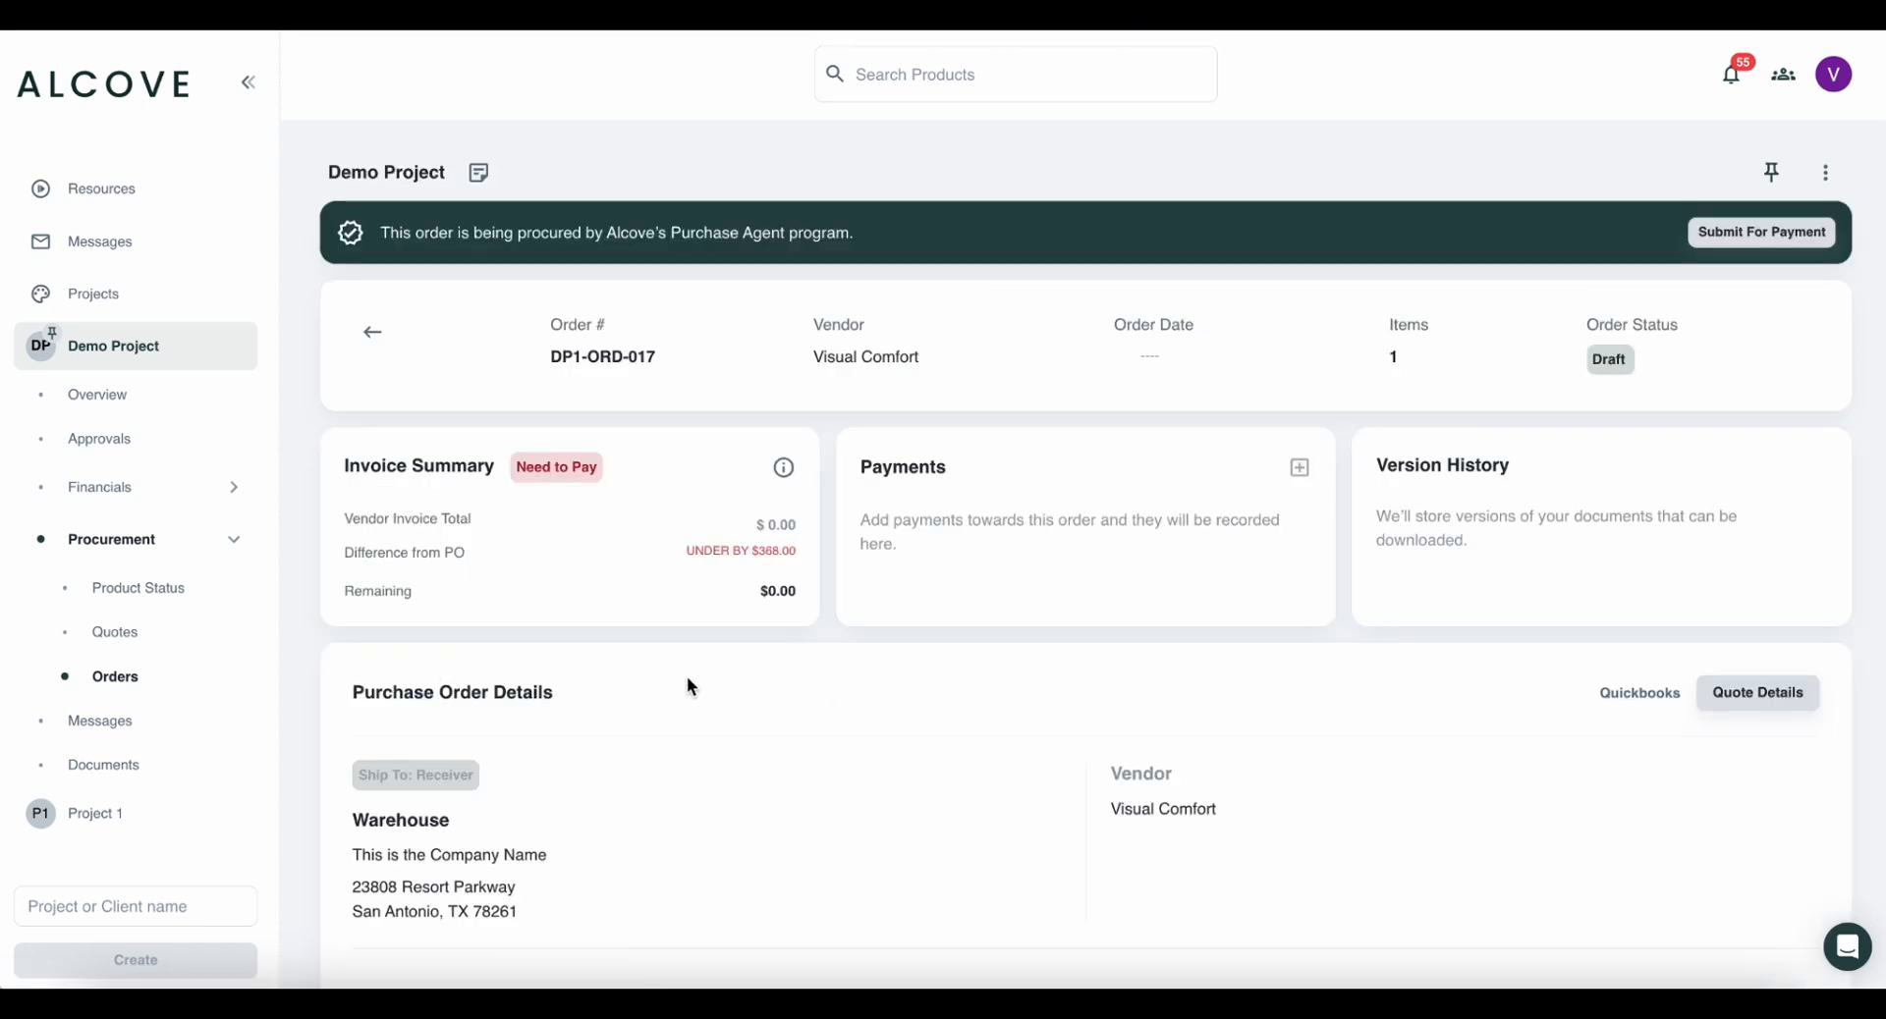
Review the draft order's purchase details and totals, and submit the order for payment.
{"action": "scroll", "coordinate": [716, 683], "scroll_direction": "down", "scroll_amount": 5}
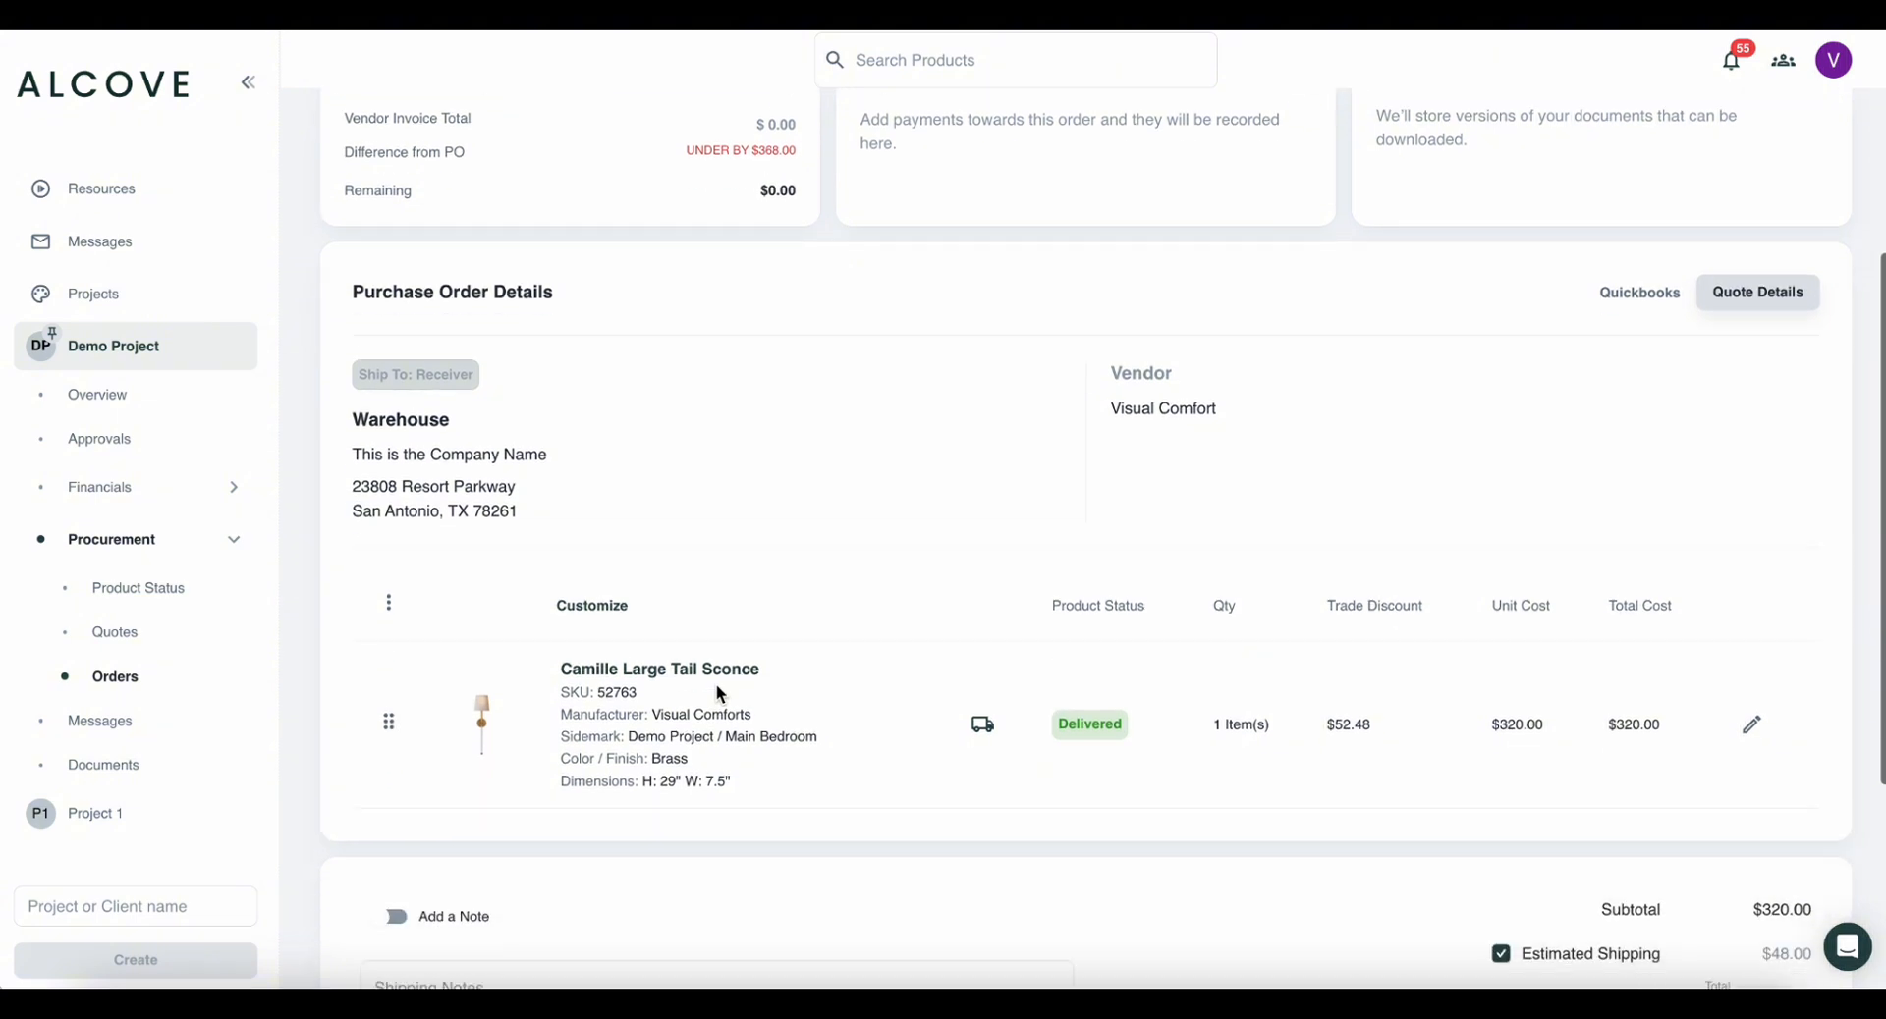
{"action": "scroll", "coordinate": [716, 693], "scroll_direction": "down", "scroll_amount": 3}
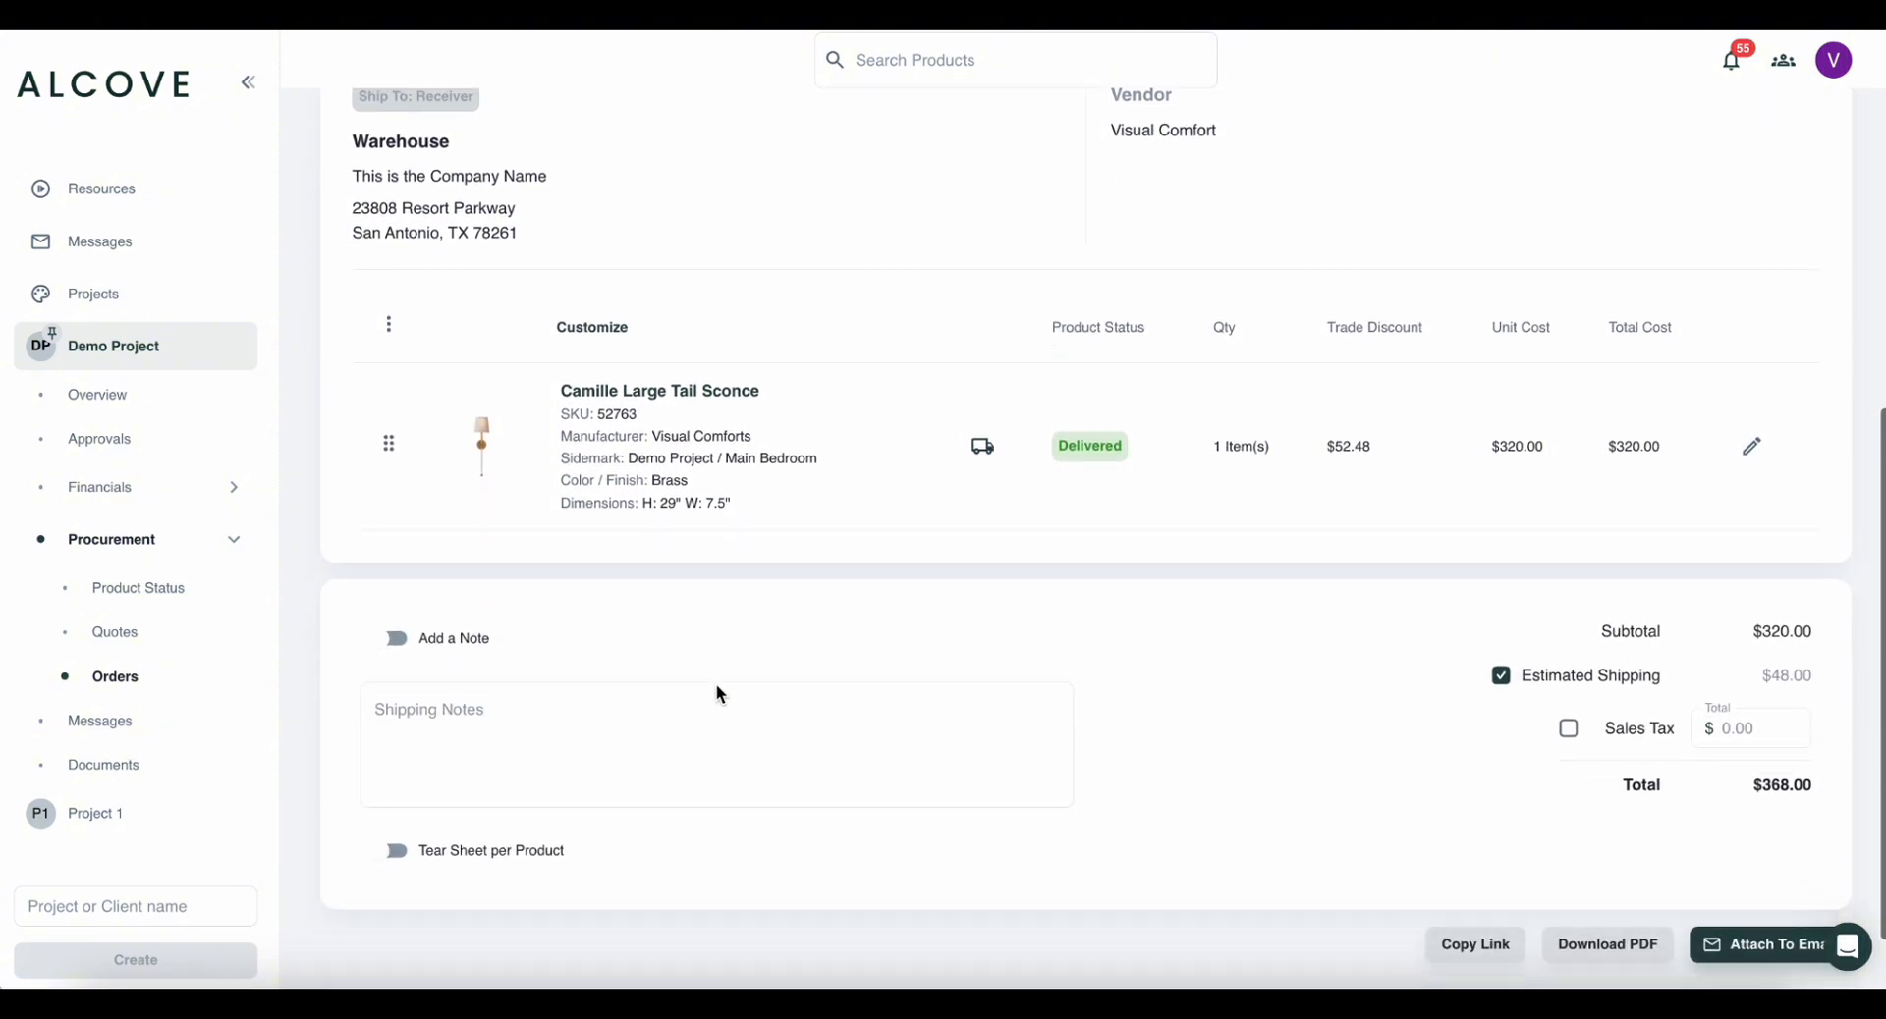
{"action": "scroll", "coordinate": [718, 694], "scroll_direction": "up", "scroll_amount": 7}
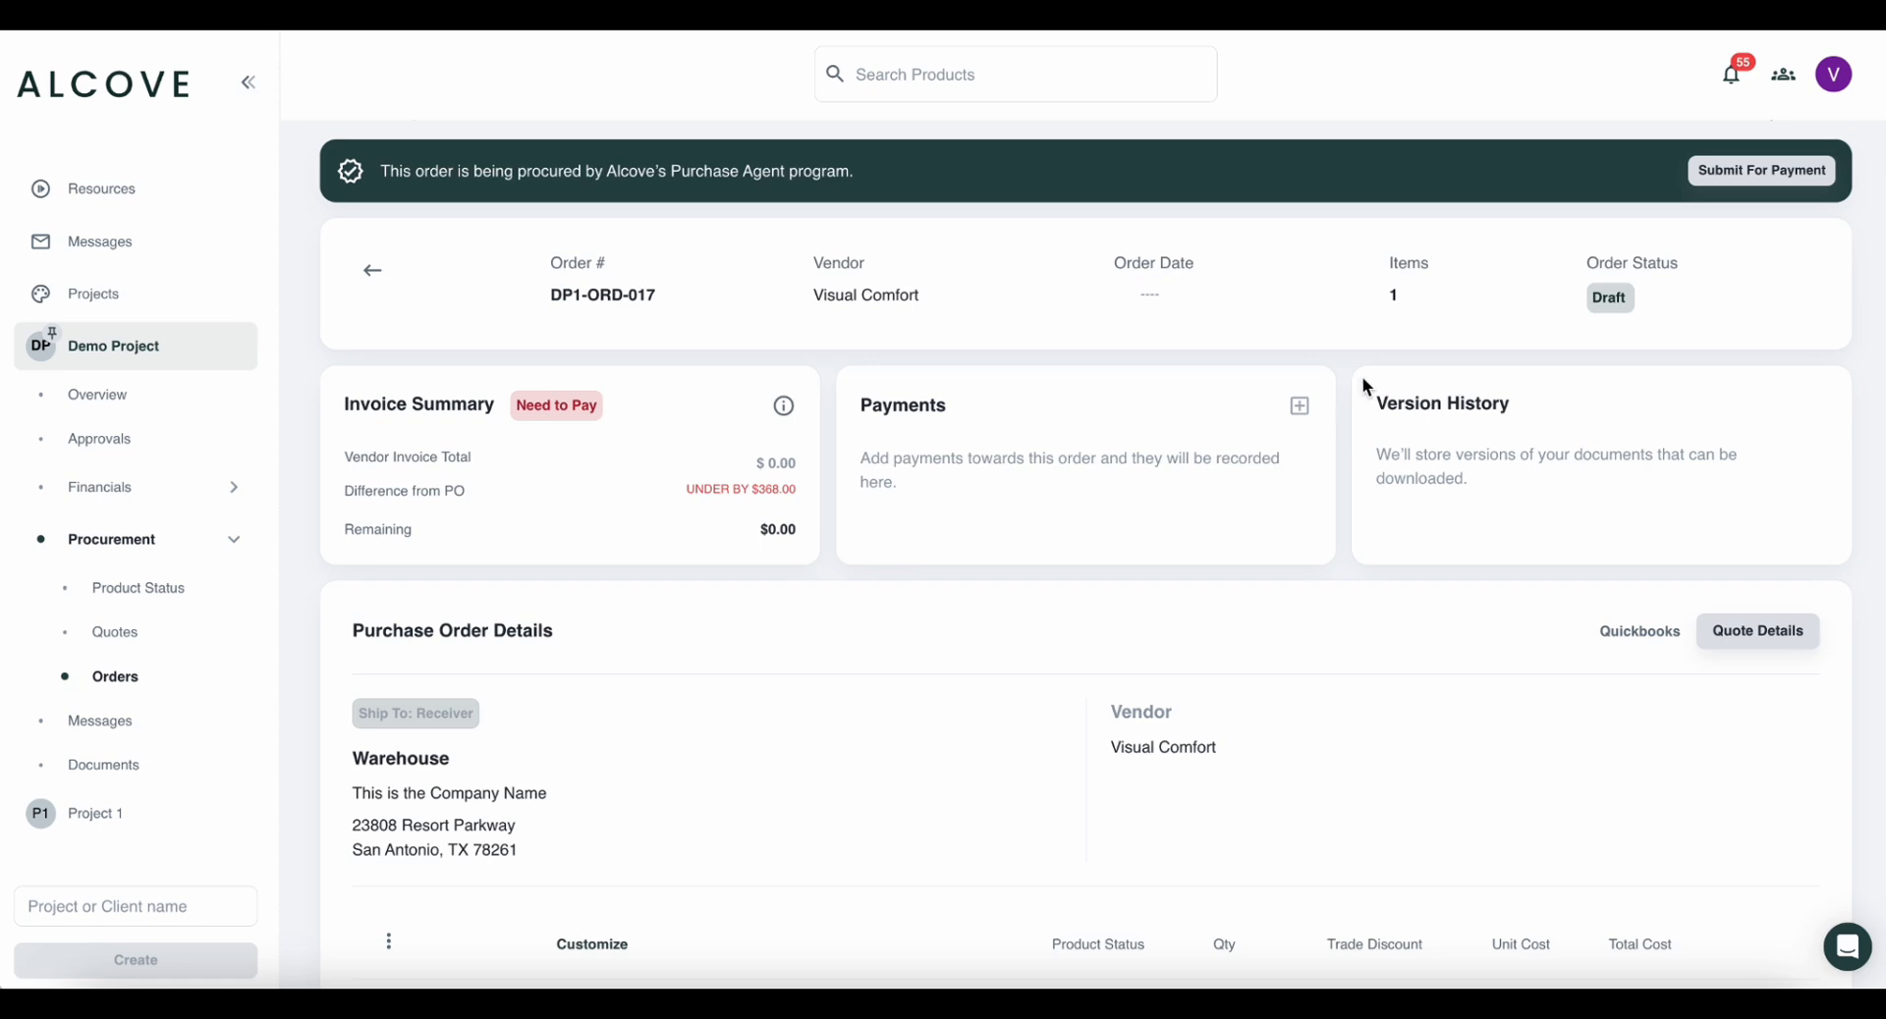
{"action": "left_click", "coordinate": [1796, 189]}
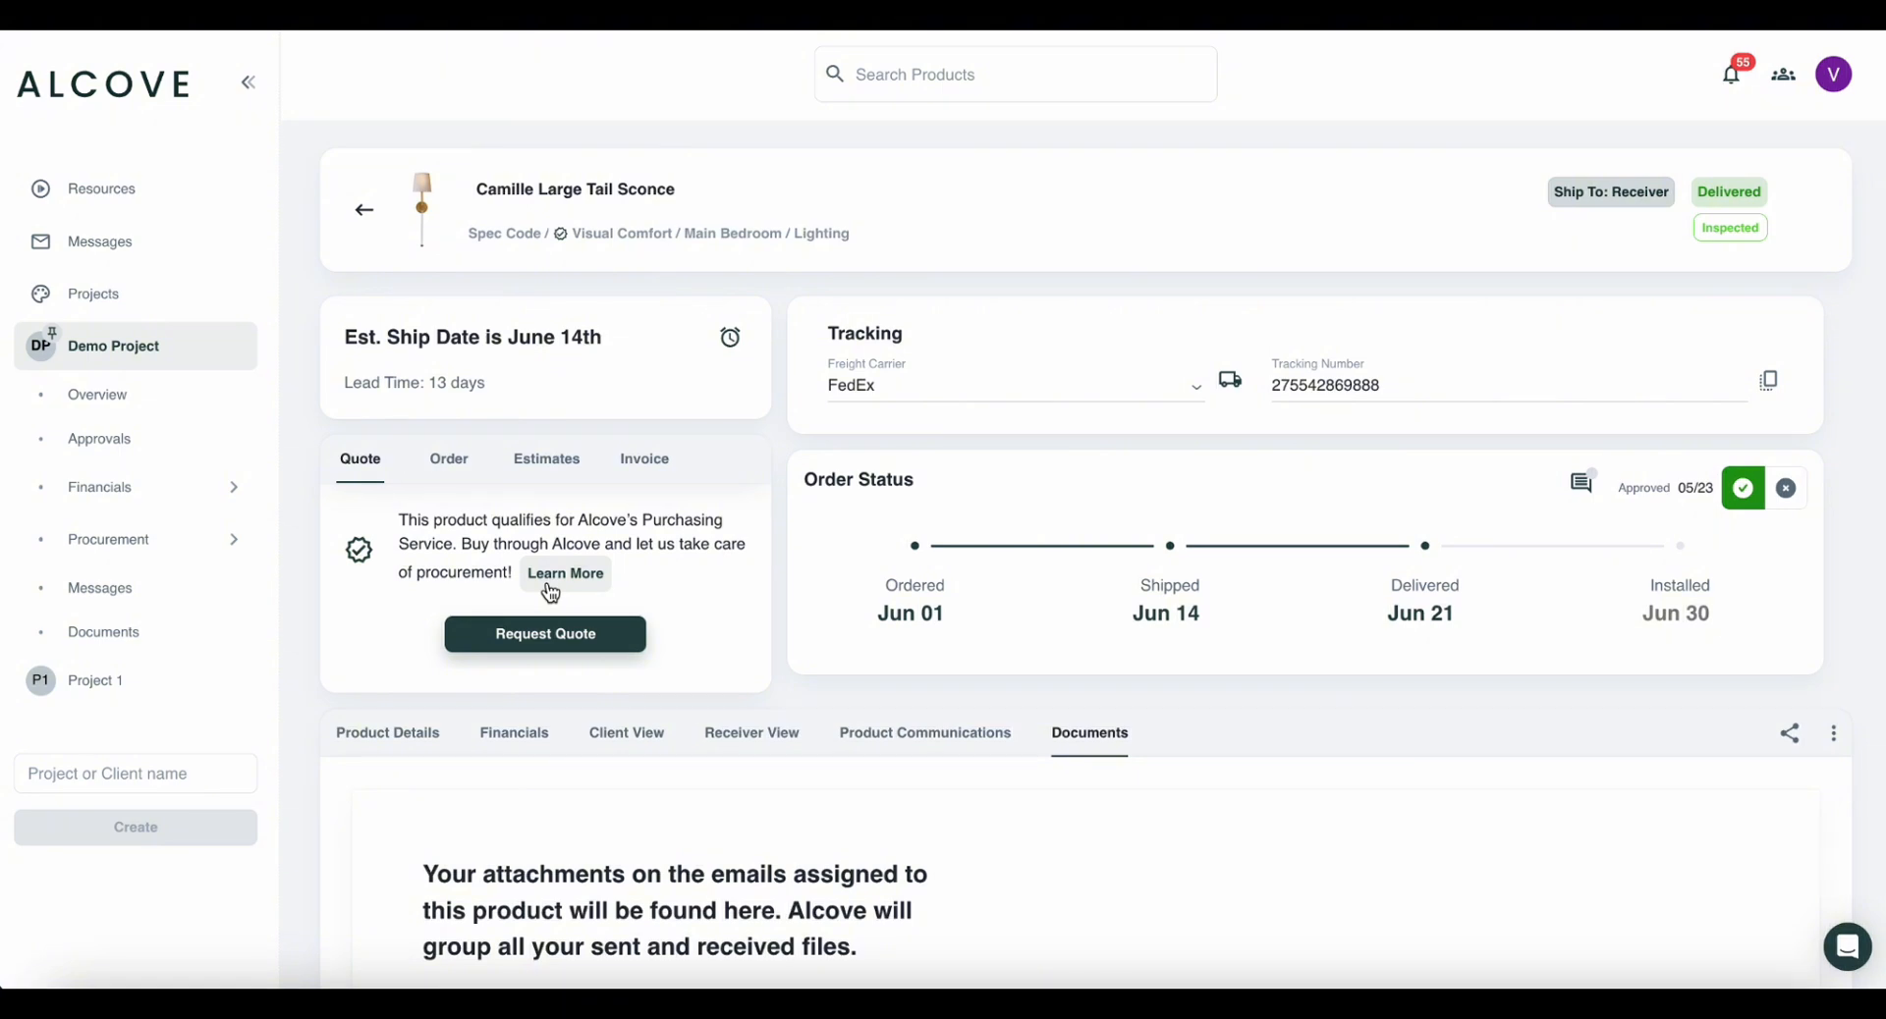
Open the Purchasing Service information from the sconce's quote section and read how it works, down to the business details submission.
{"action": "left_click", "coordinate": [549, 586]}
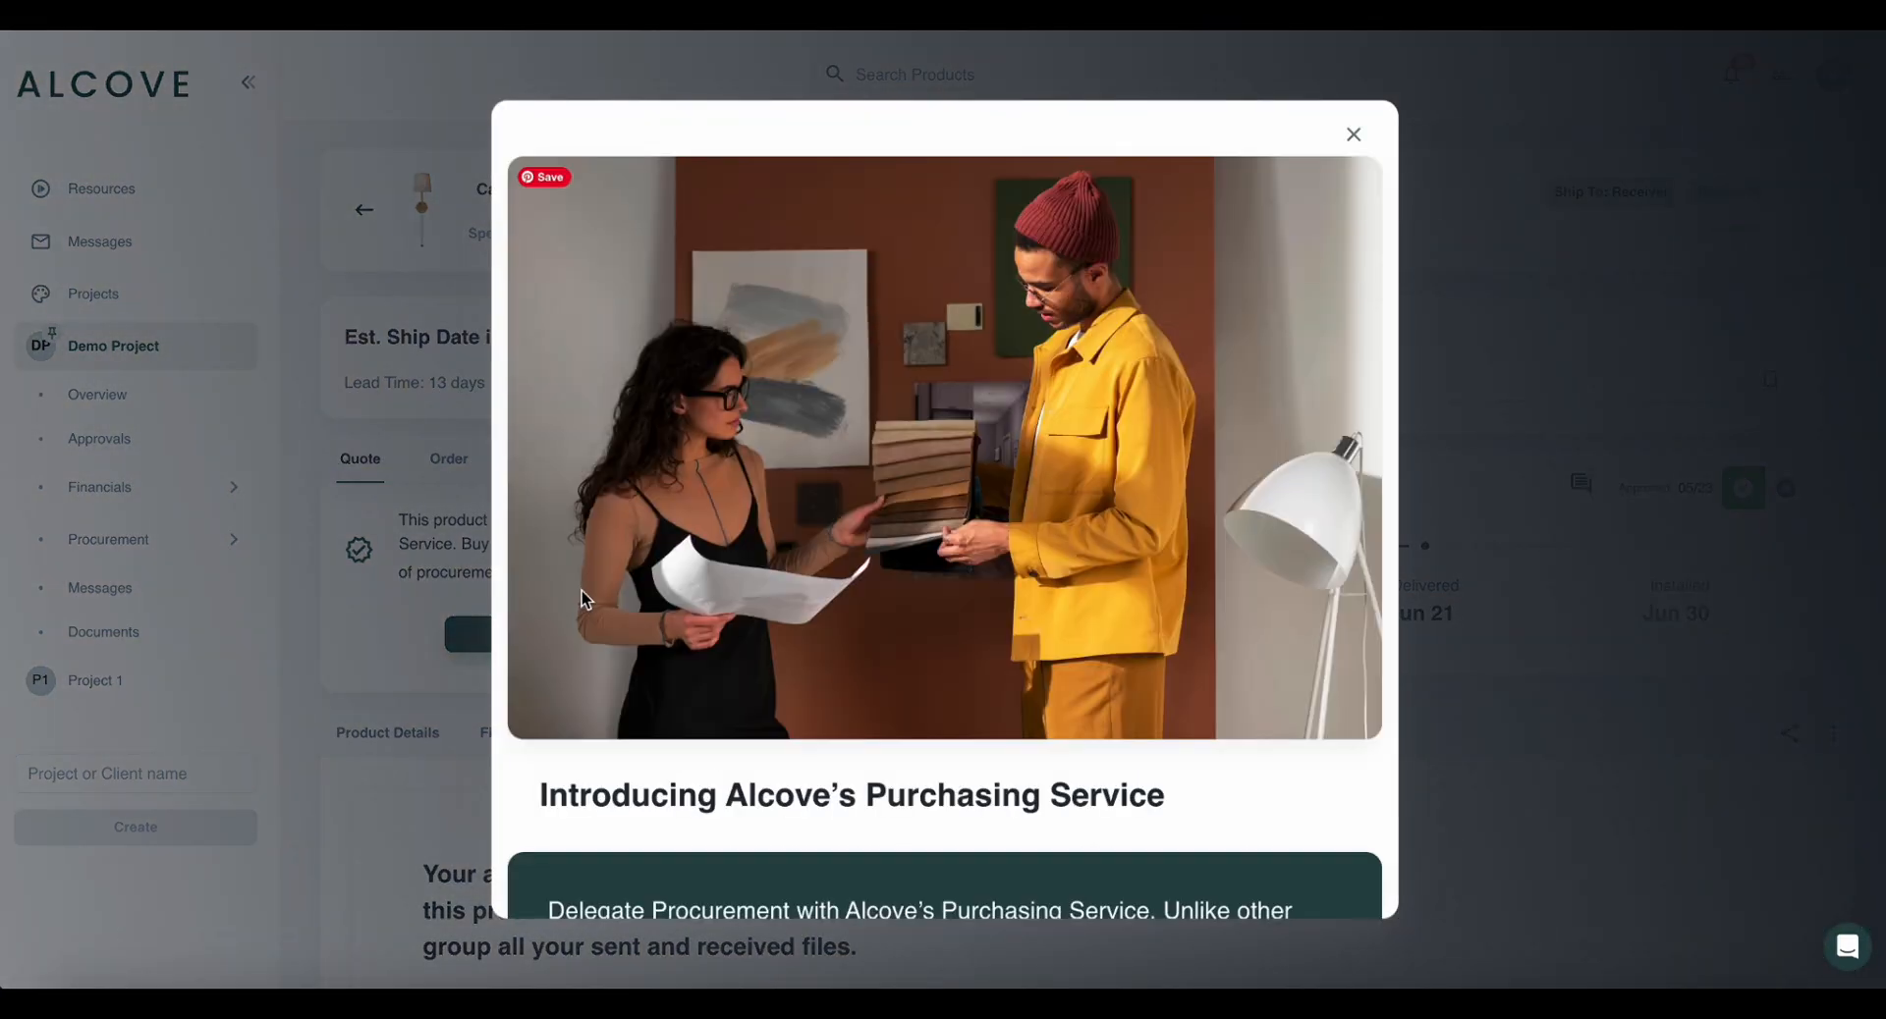
{"action": "scroll", "coordinate": [664, 638], "scroll_direction": "down", "scroll_amount": 3}
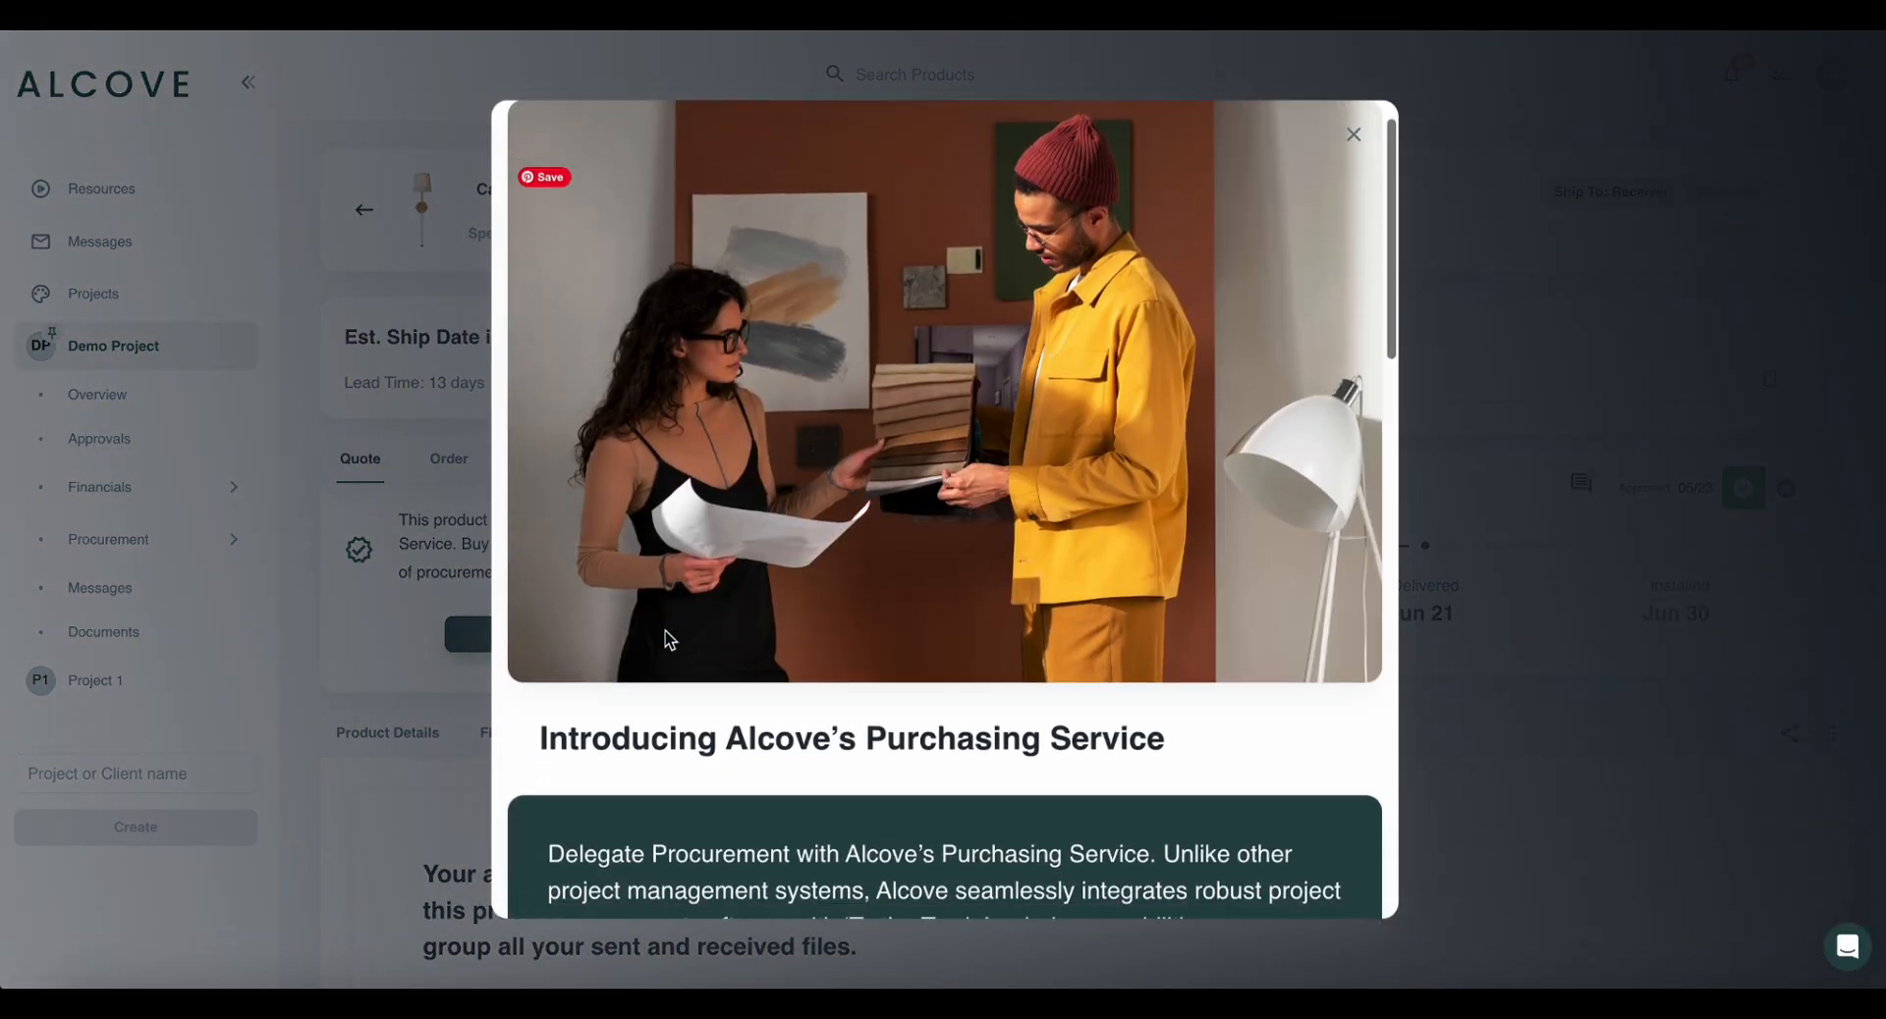
{"action": "scroll", "coordinate": [665, 639], "scroll_direction": "down", "scroll_amount": 4}
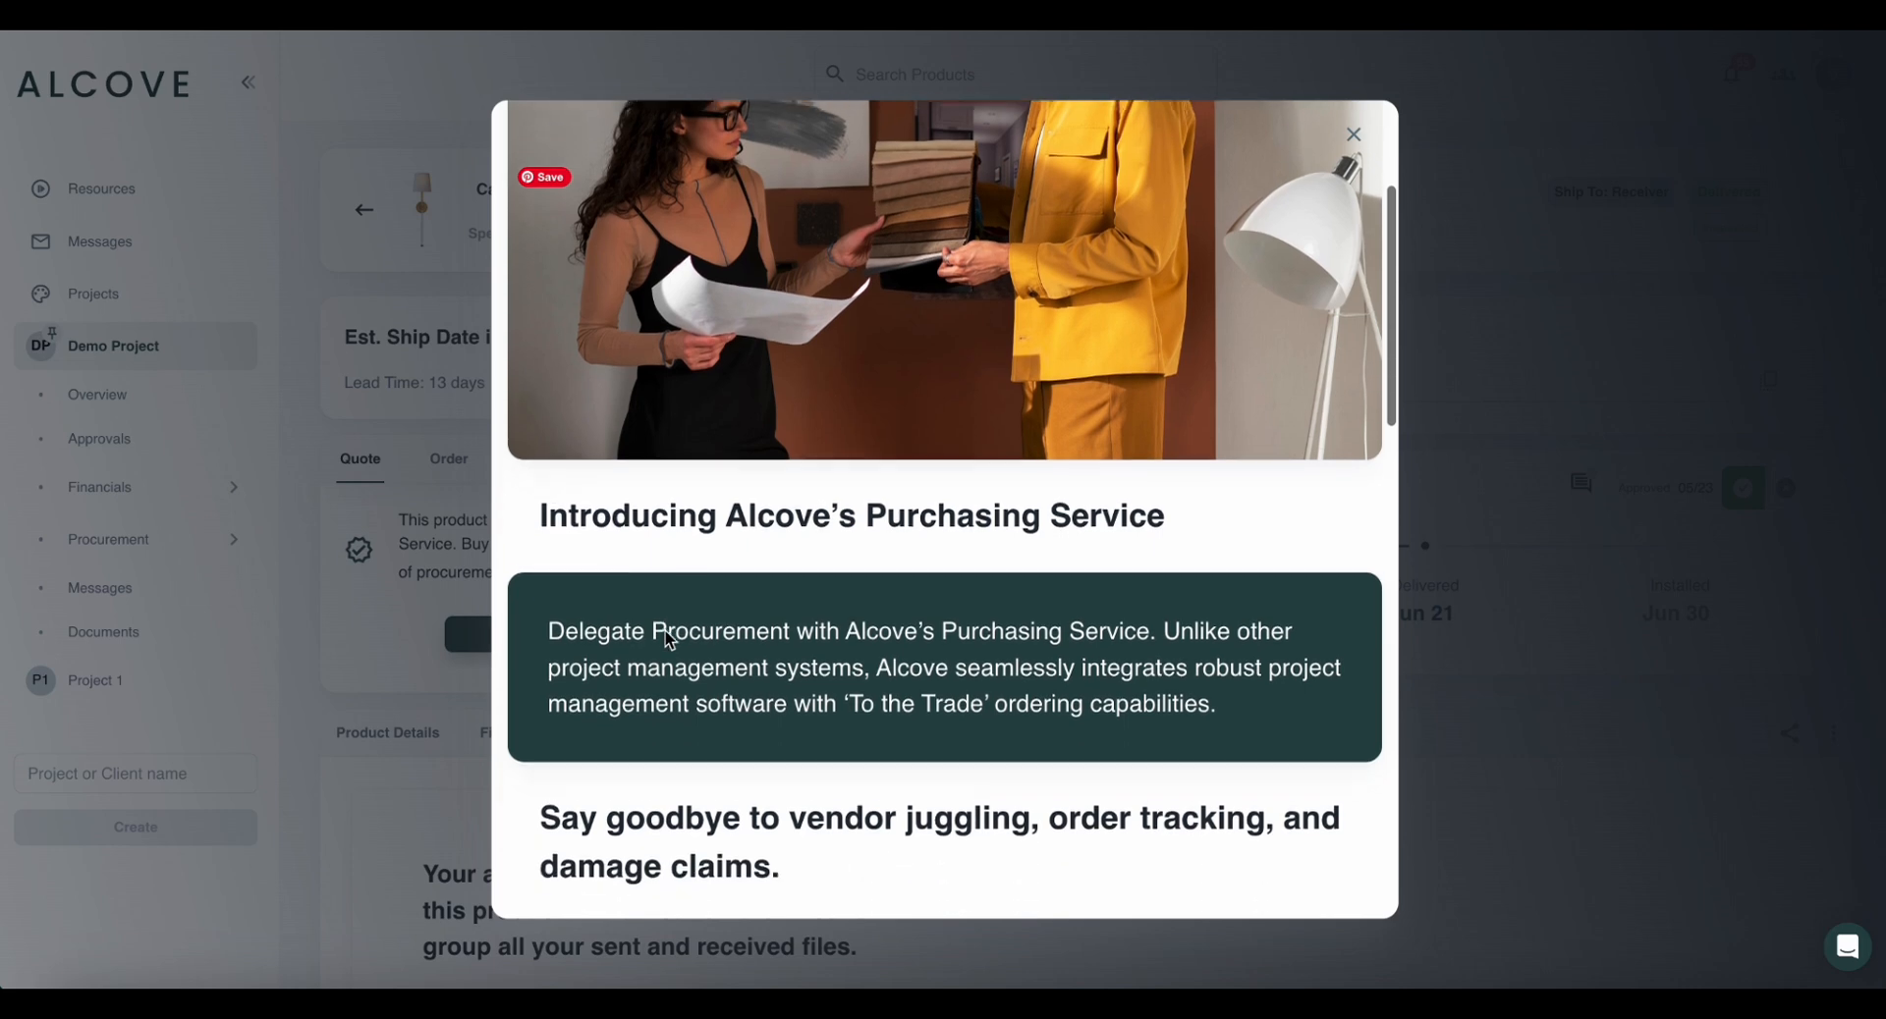
{"action": "scroll", "coordinate": [666, 631], "scroll_direction": "down", "scroll_amount": 4}
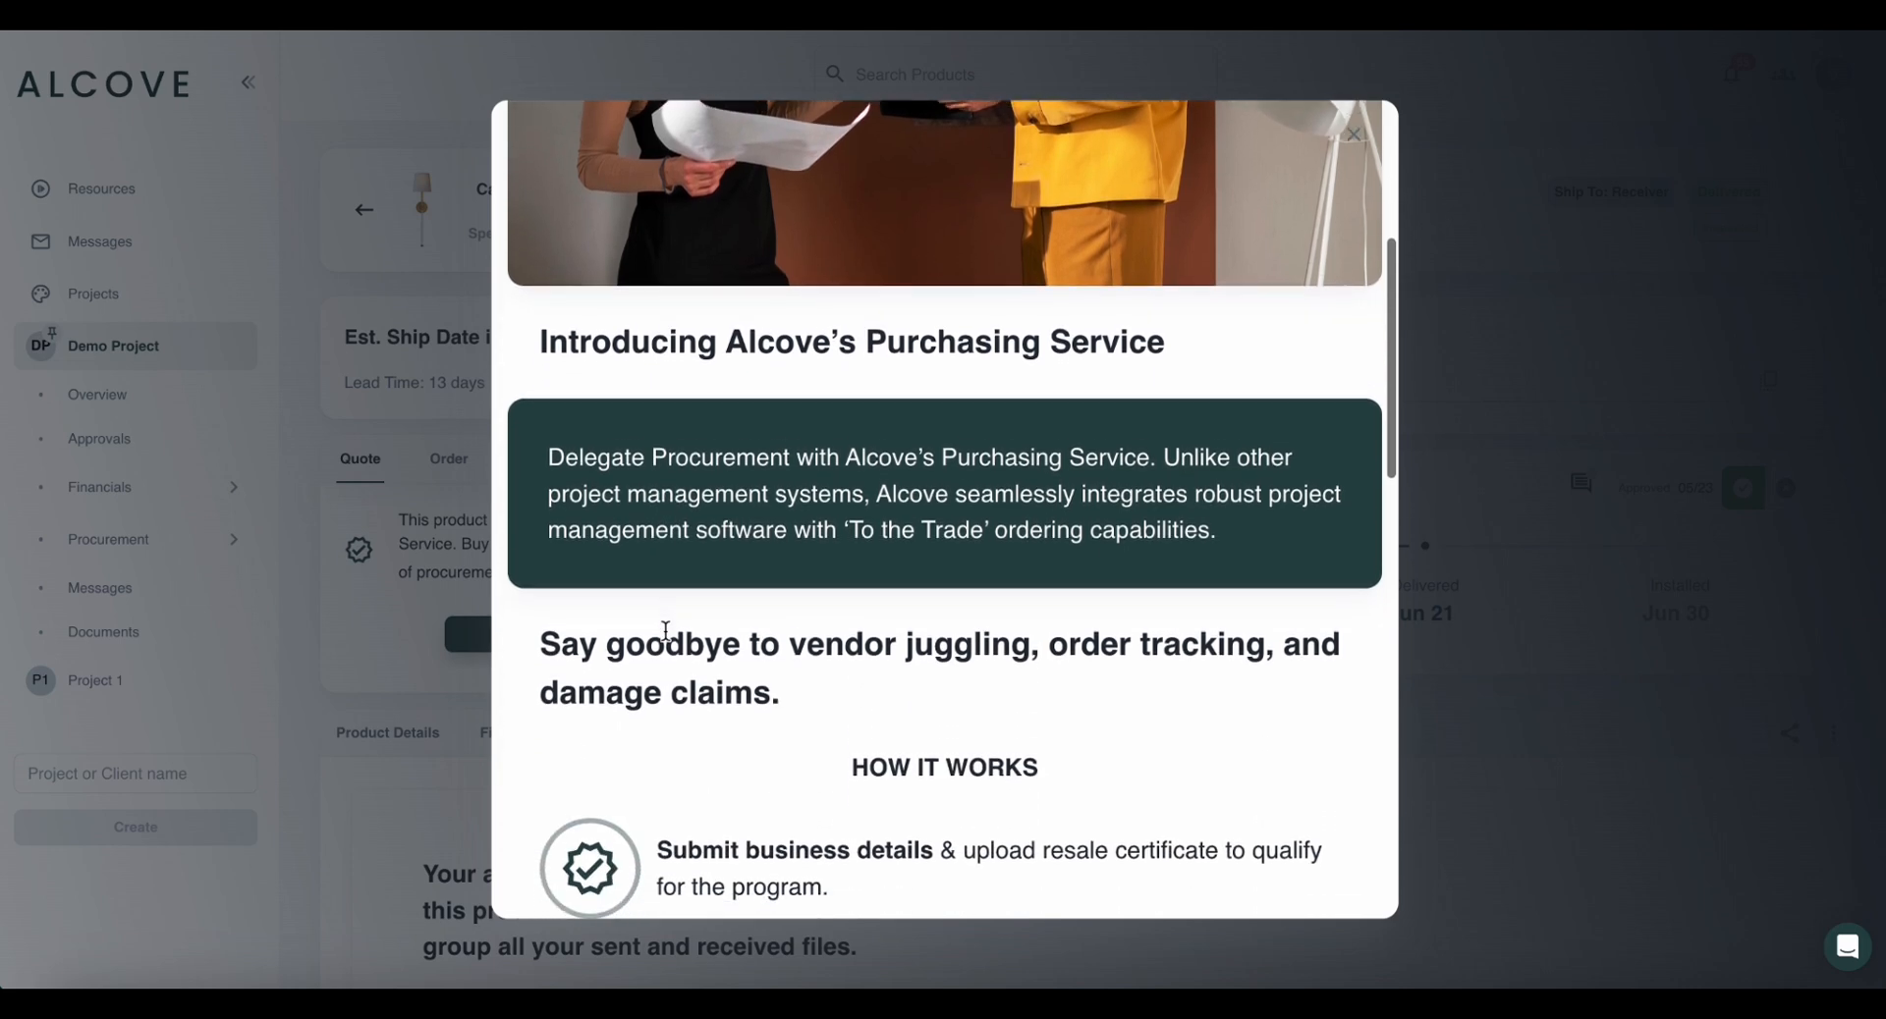
{"action": "scroll", "coordinate": [666, 631], "scroll_direction": "down", "scroll_amount": 1}
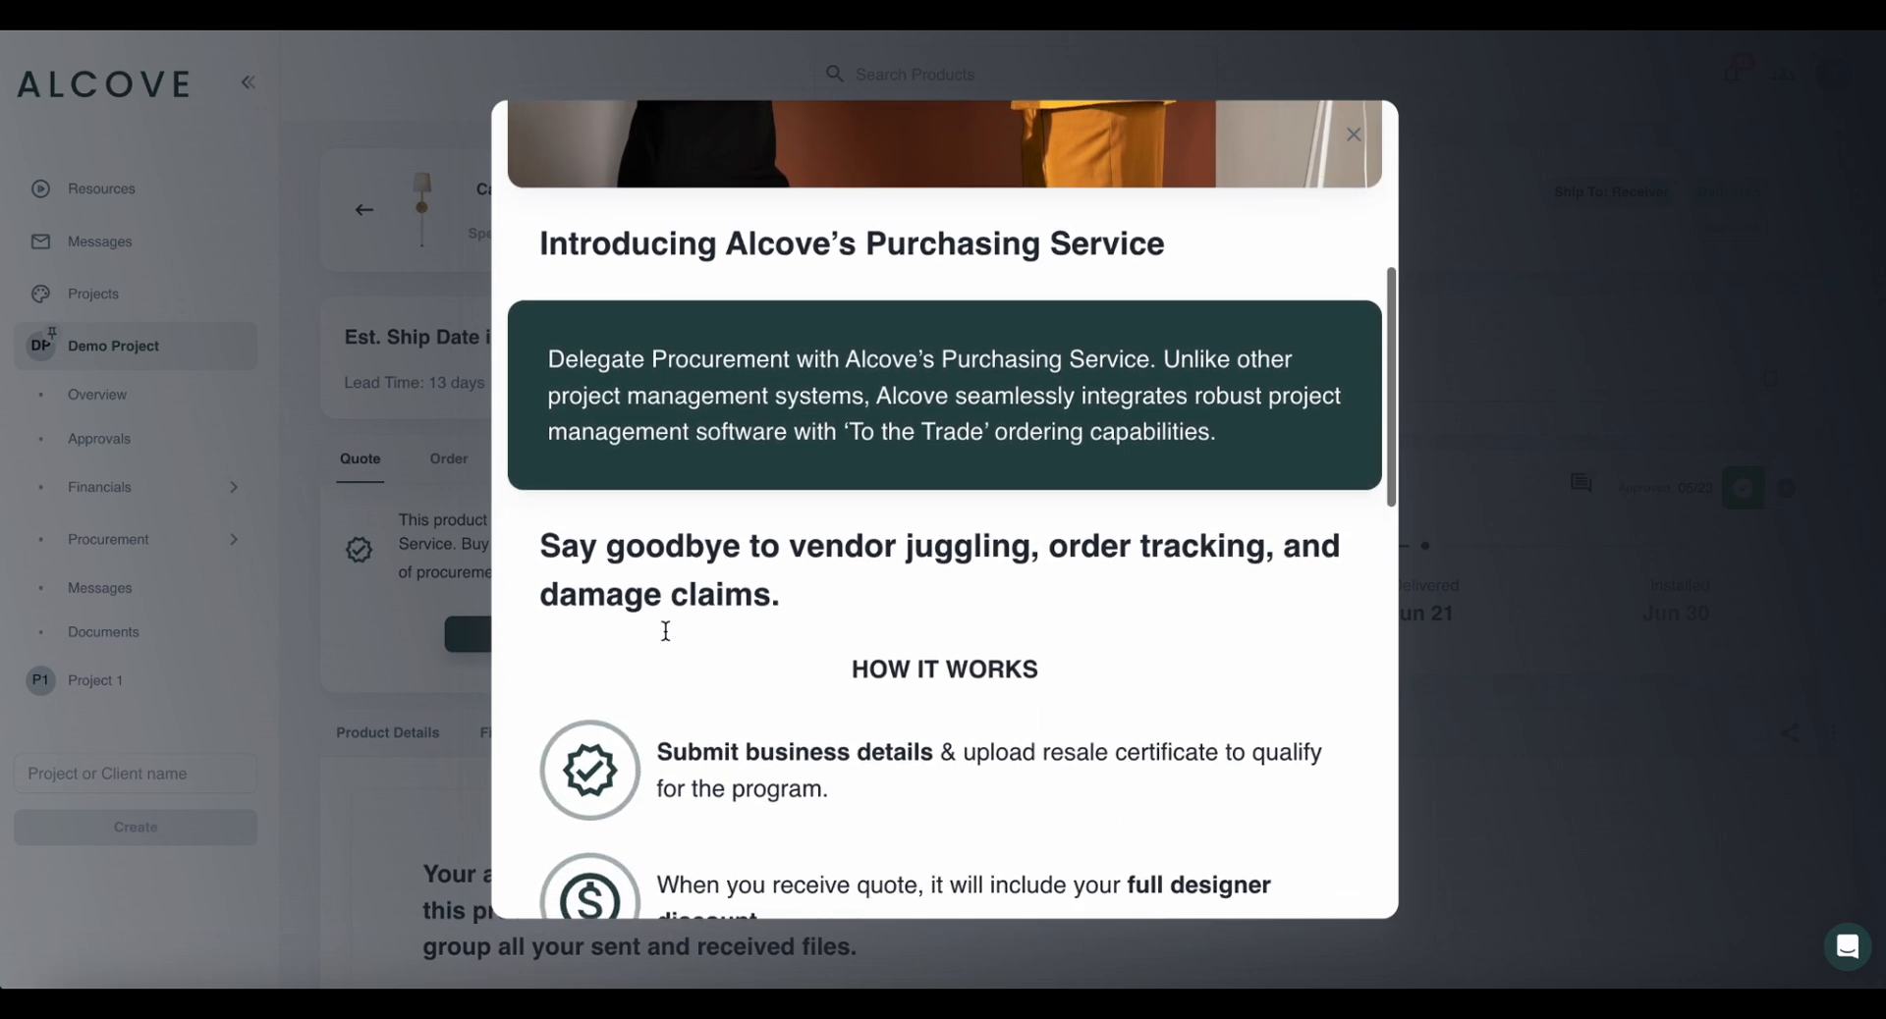
{"action": "scroll", "coordinate": [666, 632], "scroll_direction": "down", "scroll_amount": 1}
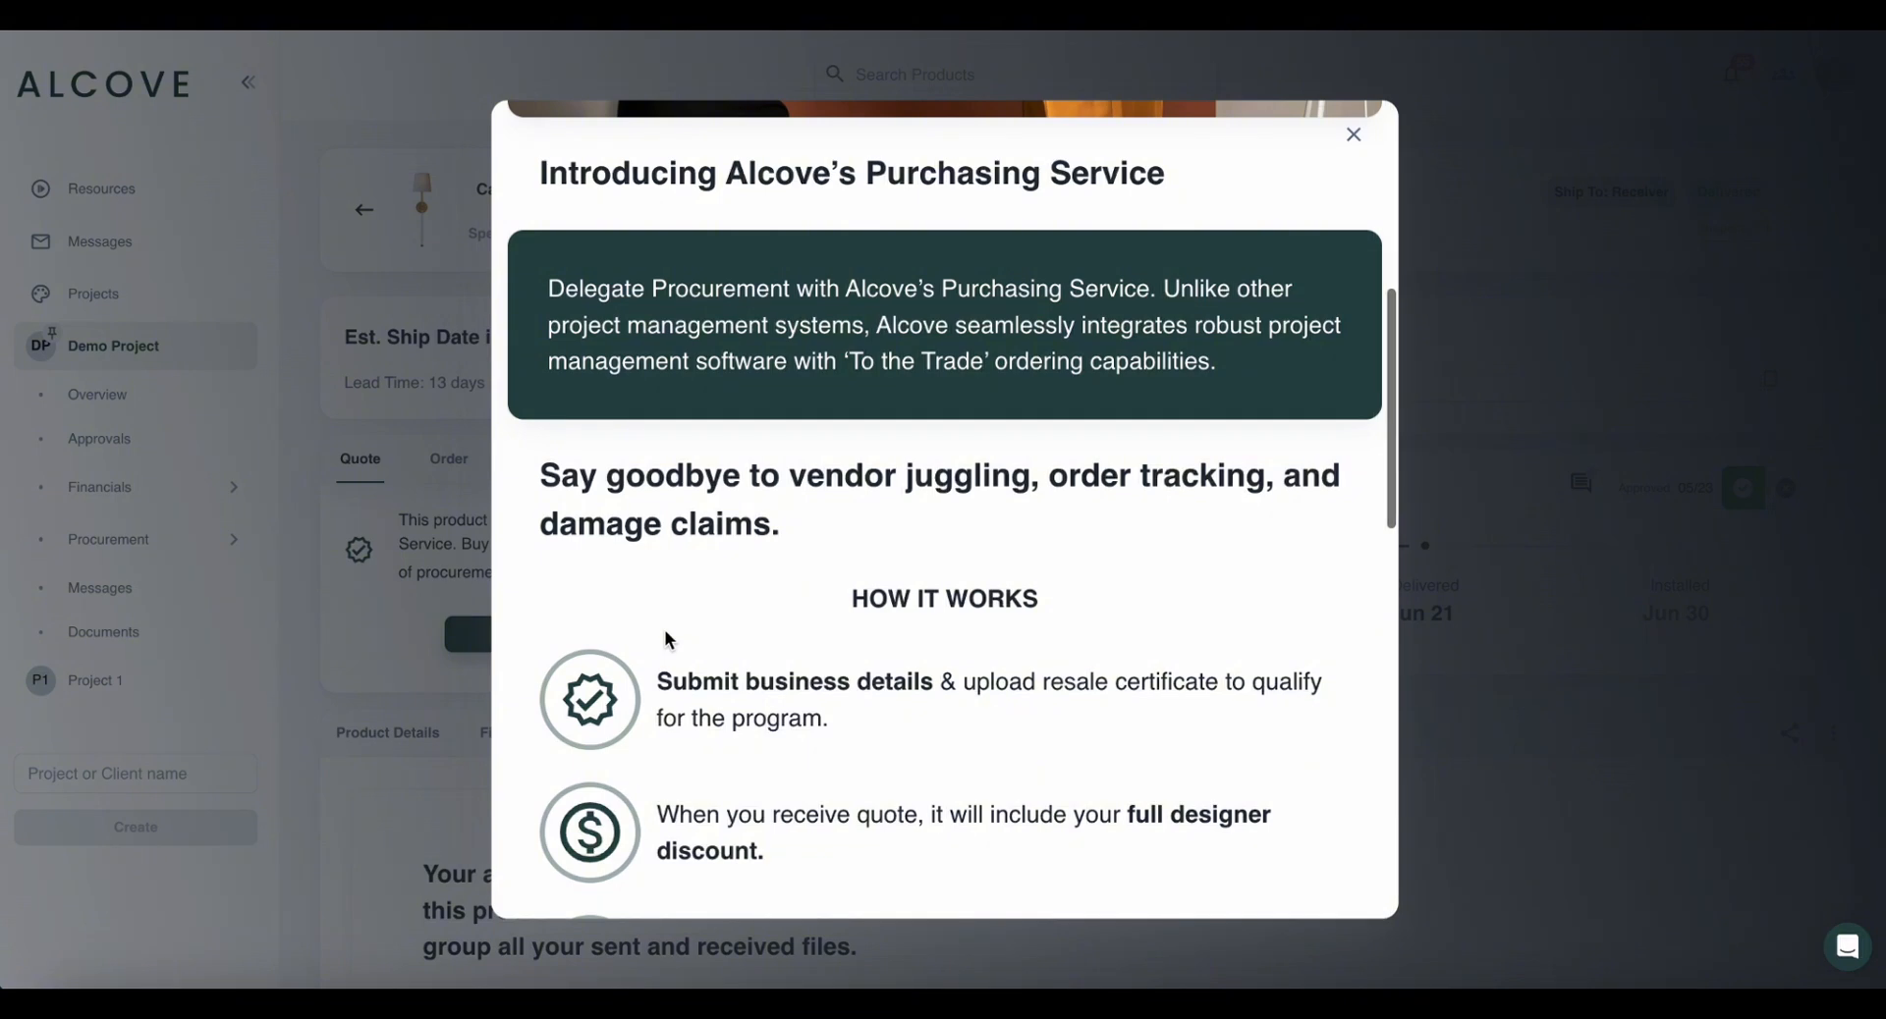
{"action": "scroll", "coordinate": [665, 639], "scroll_direction": "down", "scroll_amount": 3}
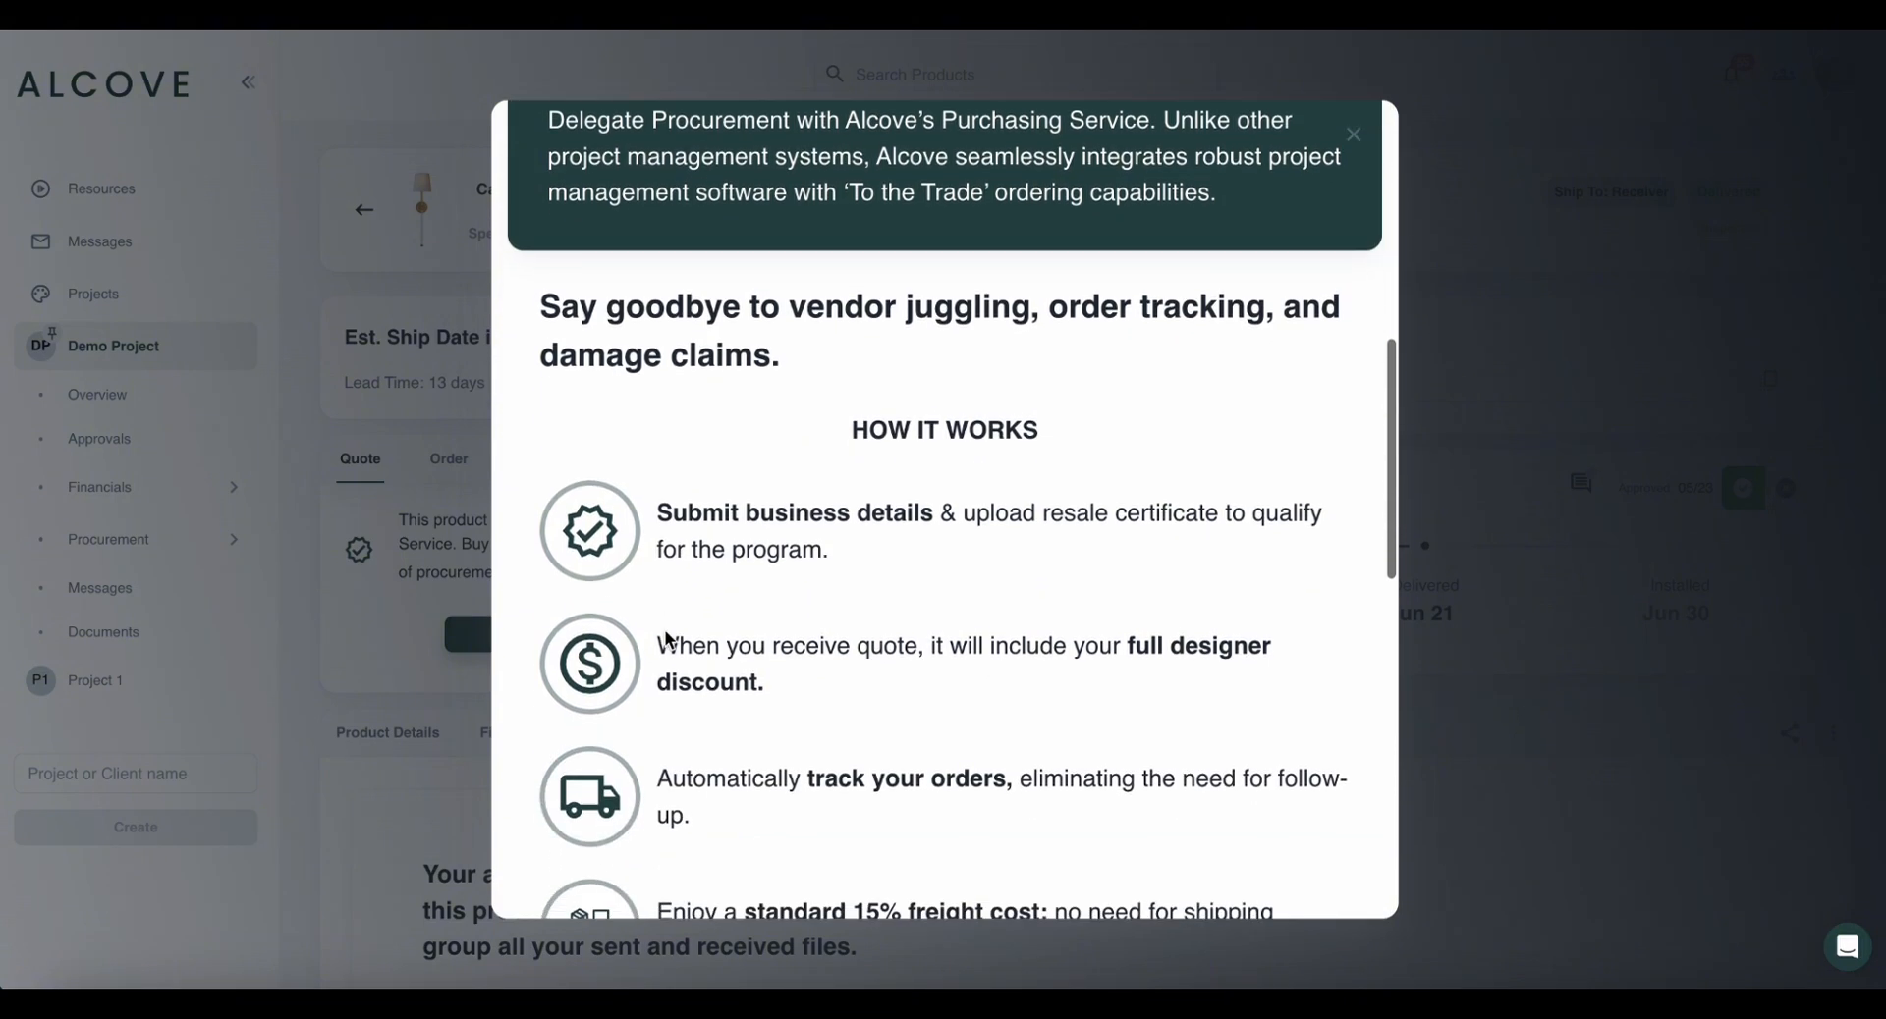
{"action": "scroll", "coordinate": [666, 638], "scroll_direction": "down", "scroll_amount": 1}
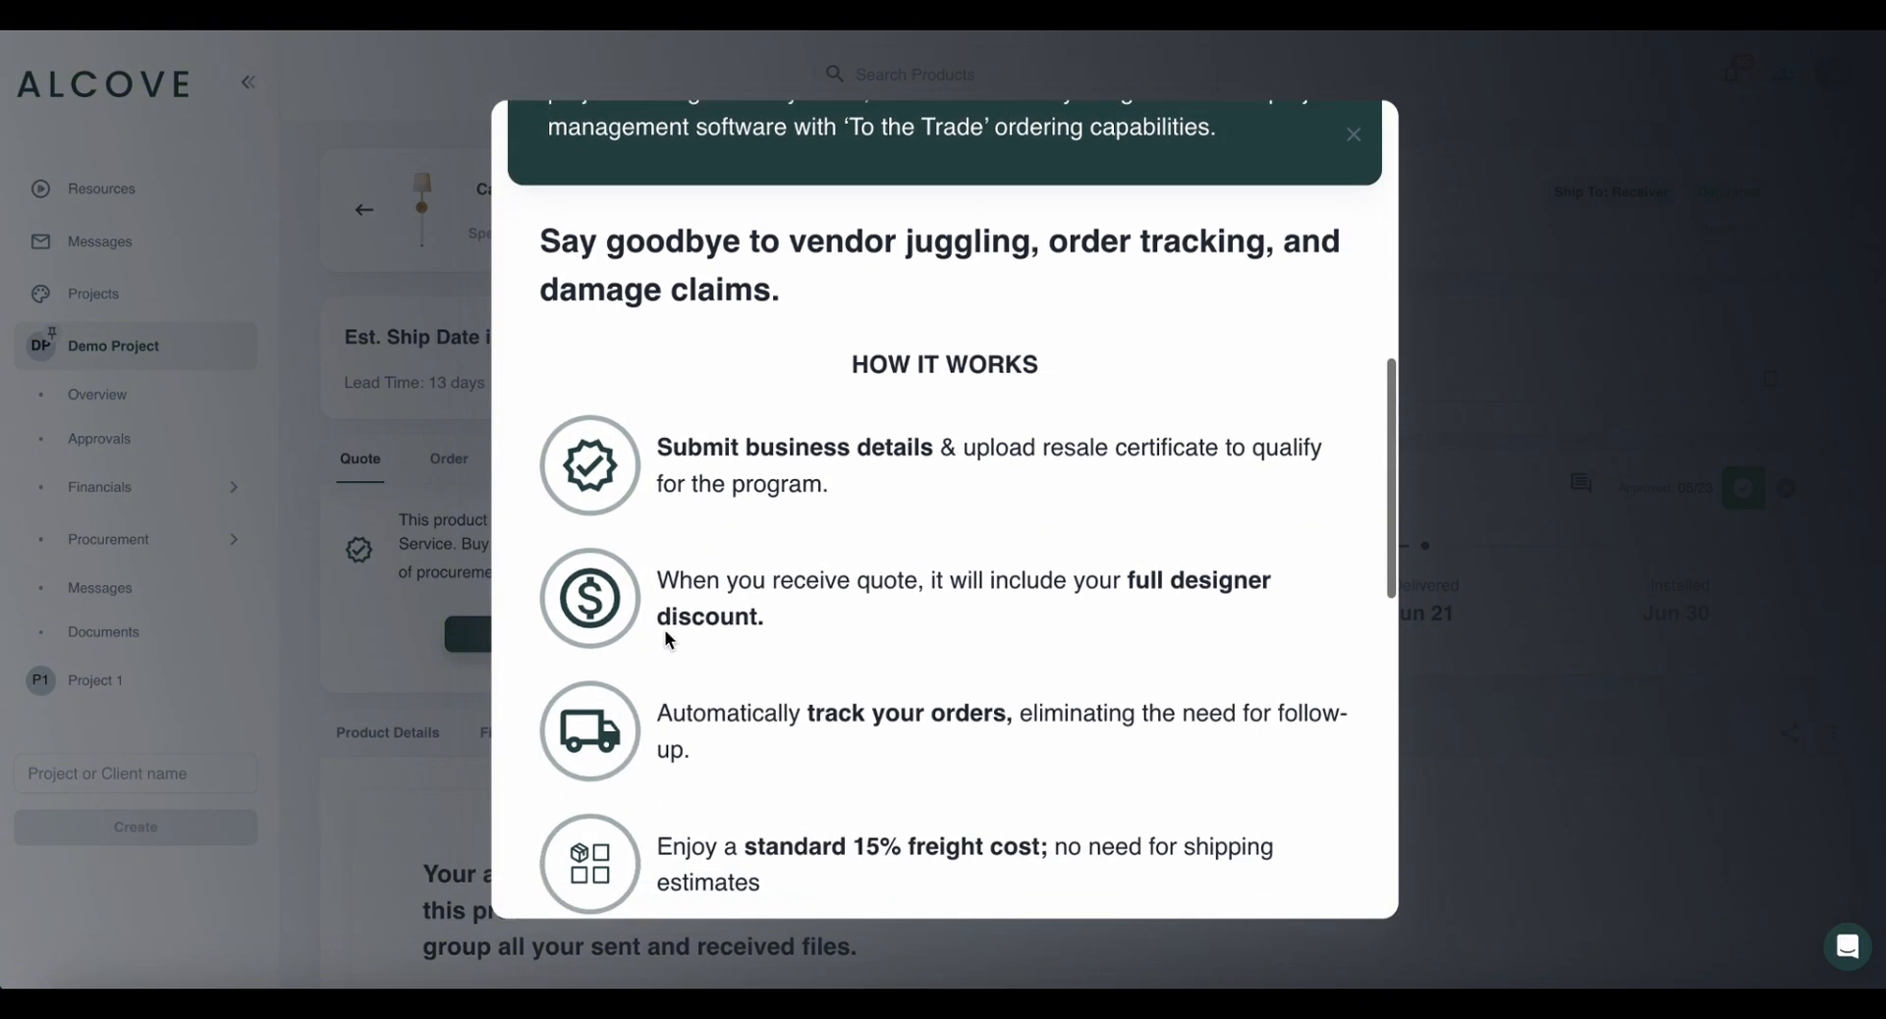
{"action": "scroll", "coordinate": [665, 638], "scroll_direction": "down", "scroll_amount": 2}
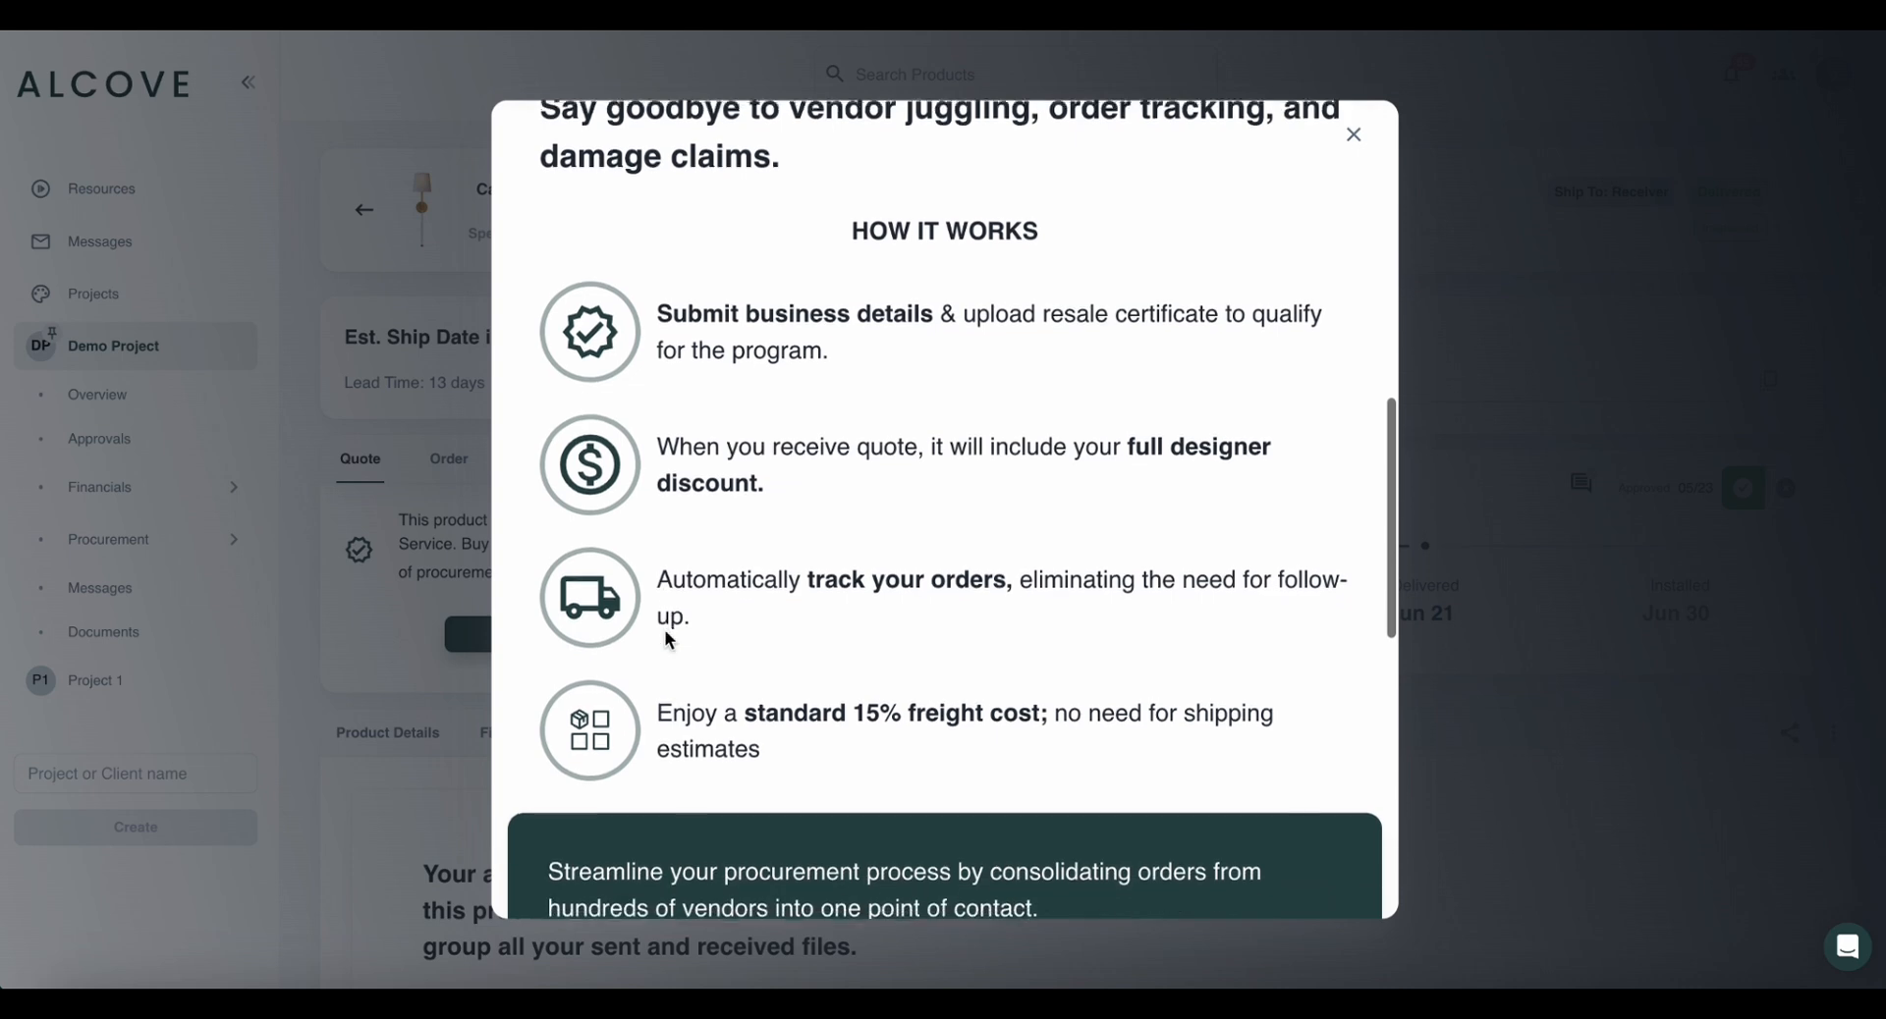
{"action": "scroll", "coordinate": [666, 638], "scroll_direction": "down", "scroll_amount": 1}
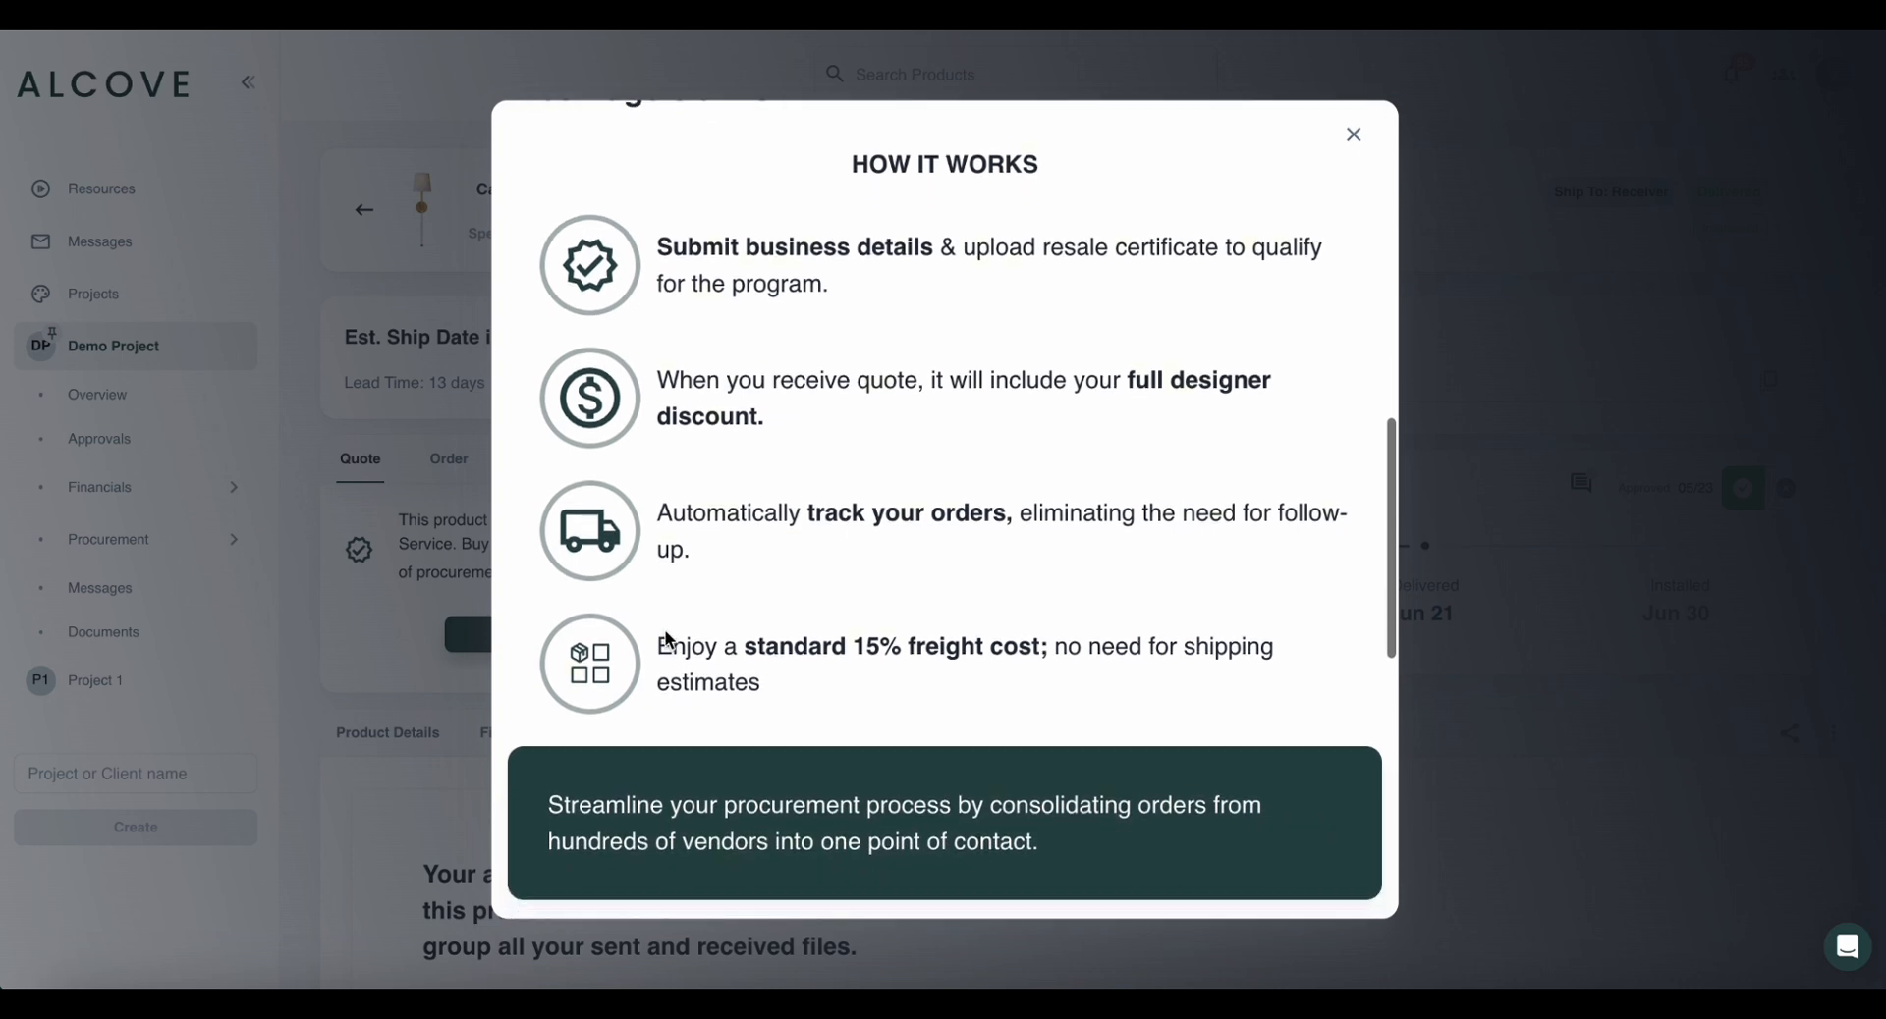
{"action": "scroll", "coordinate": [665, 638], "scroll_direction": "down", "scroll_amount": 2}
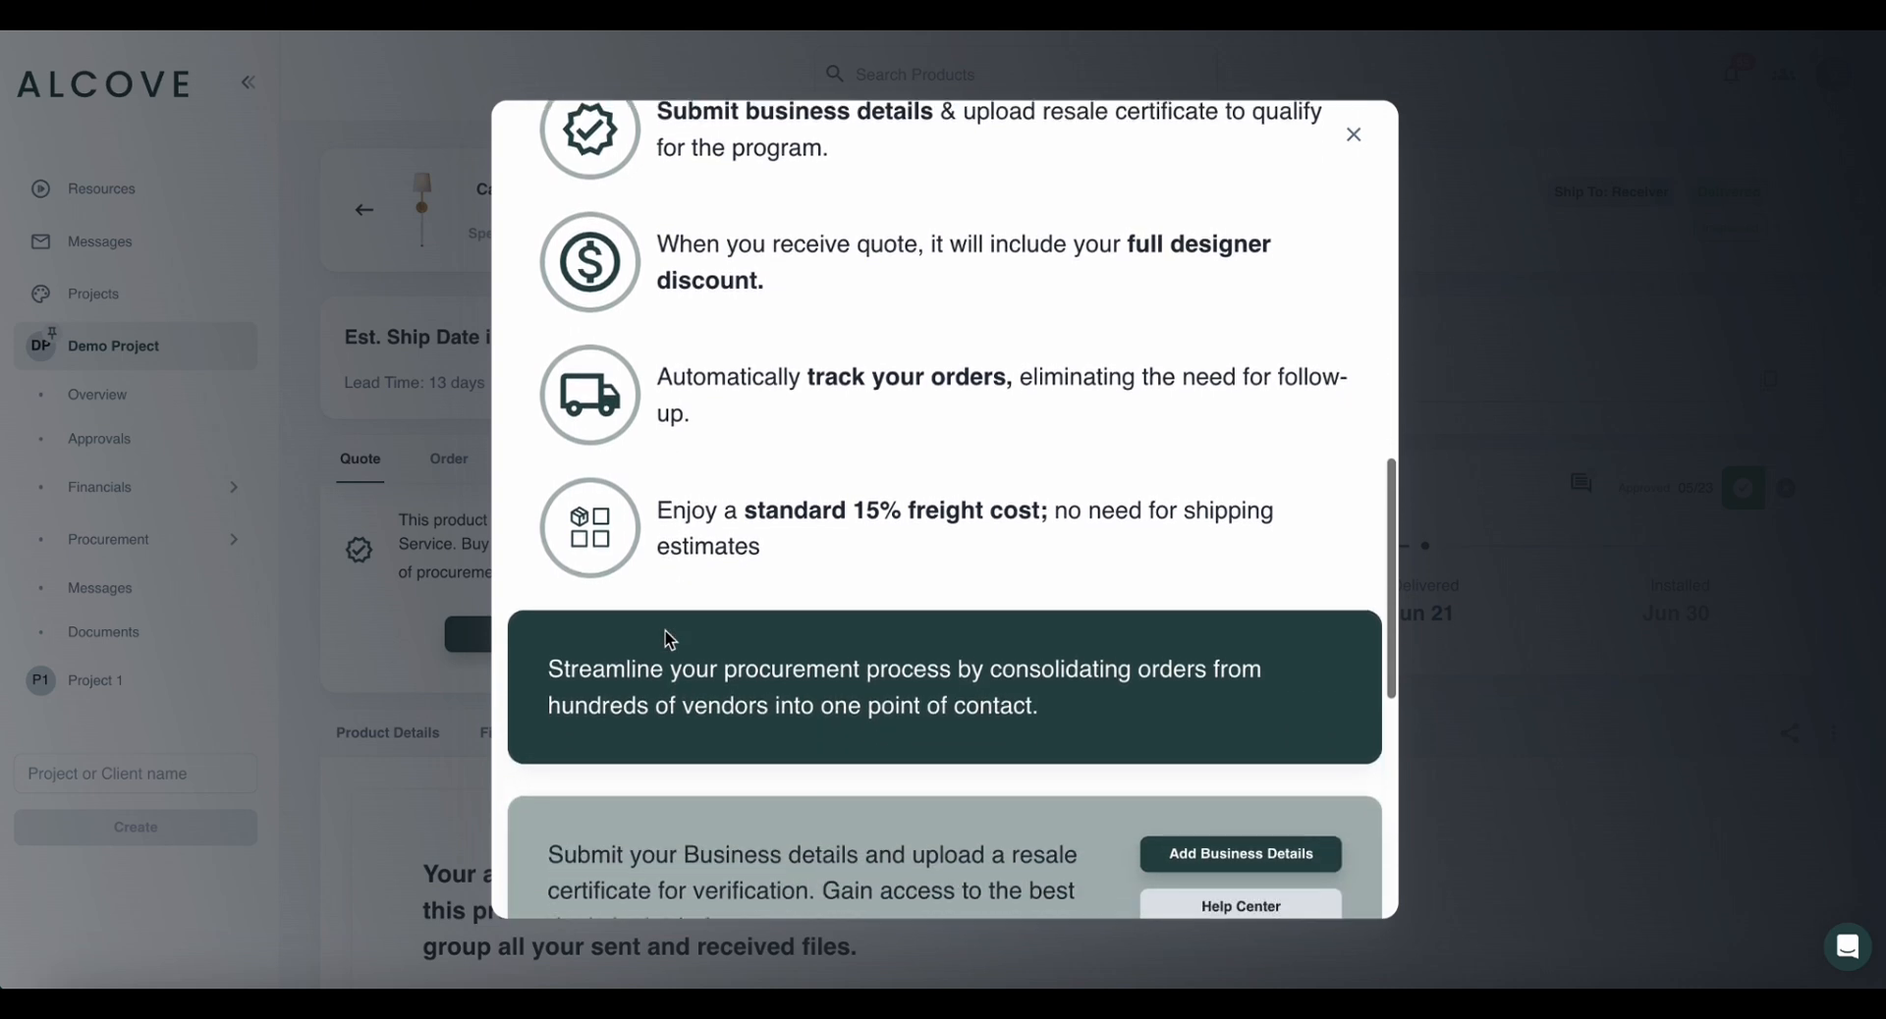
{"action": "scroll", "coordinate": [665, 638], "scroll_direction": "down", "scroll_amount": 1}
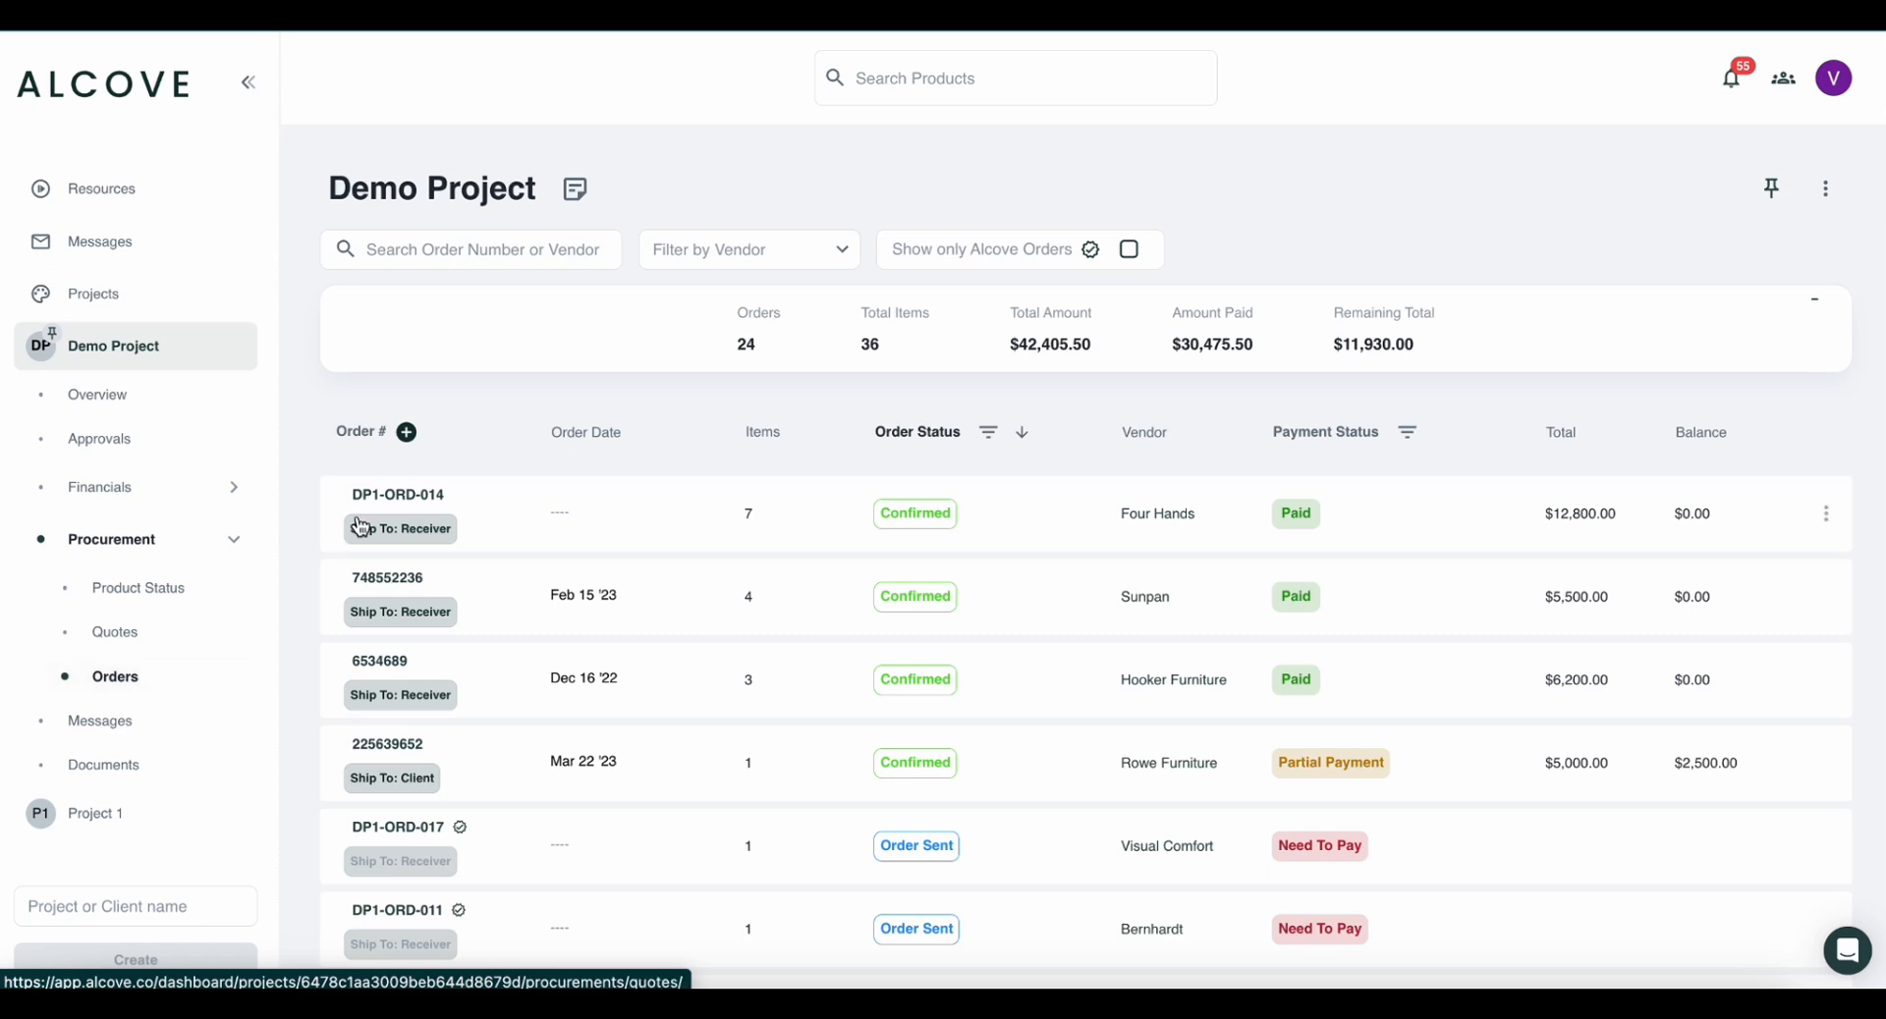
Create a new order in Demo Project with Visual Comfort as the vendor.
{"action": "left_click", "coordinate": [408, 435]}
{"action": "left_click", "coordinate": [270, 545]}
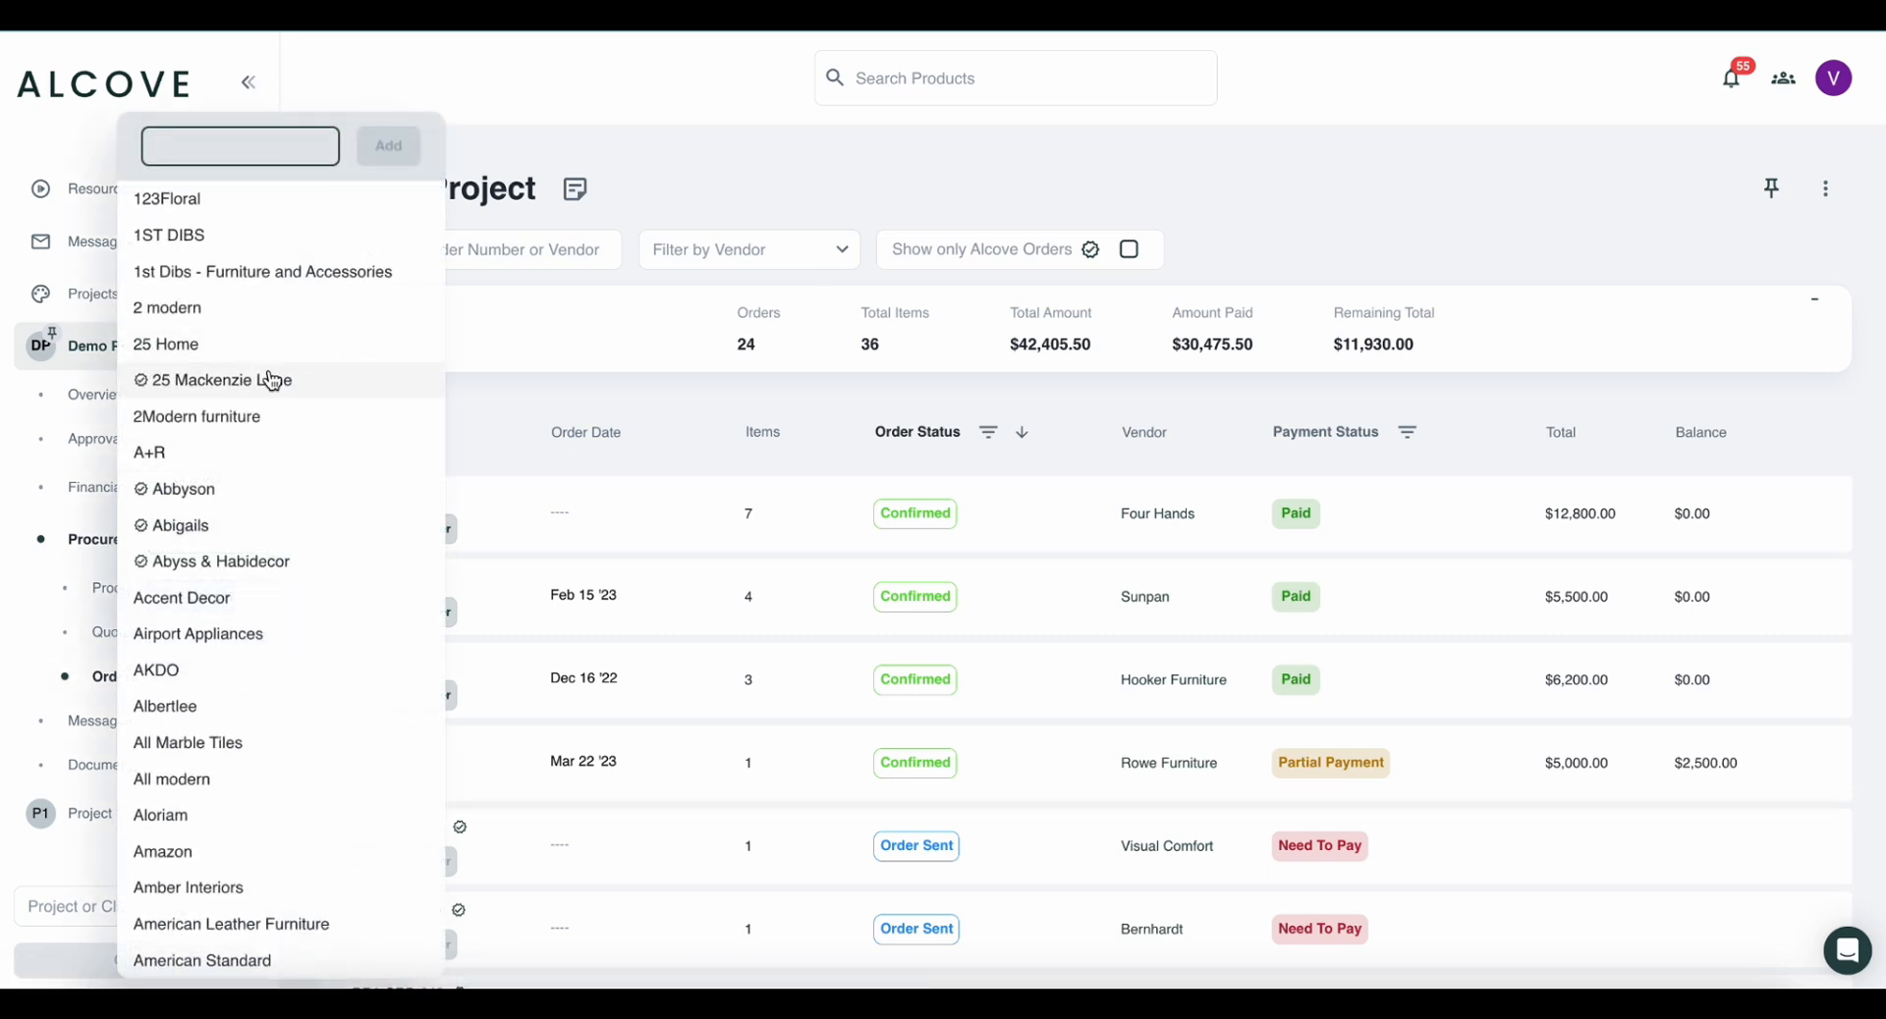
{"action": "type", "text": "Visual"}
{"action": "left_click", "coordinate": [220, 641]}
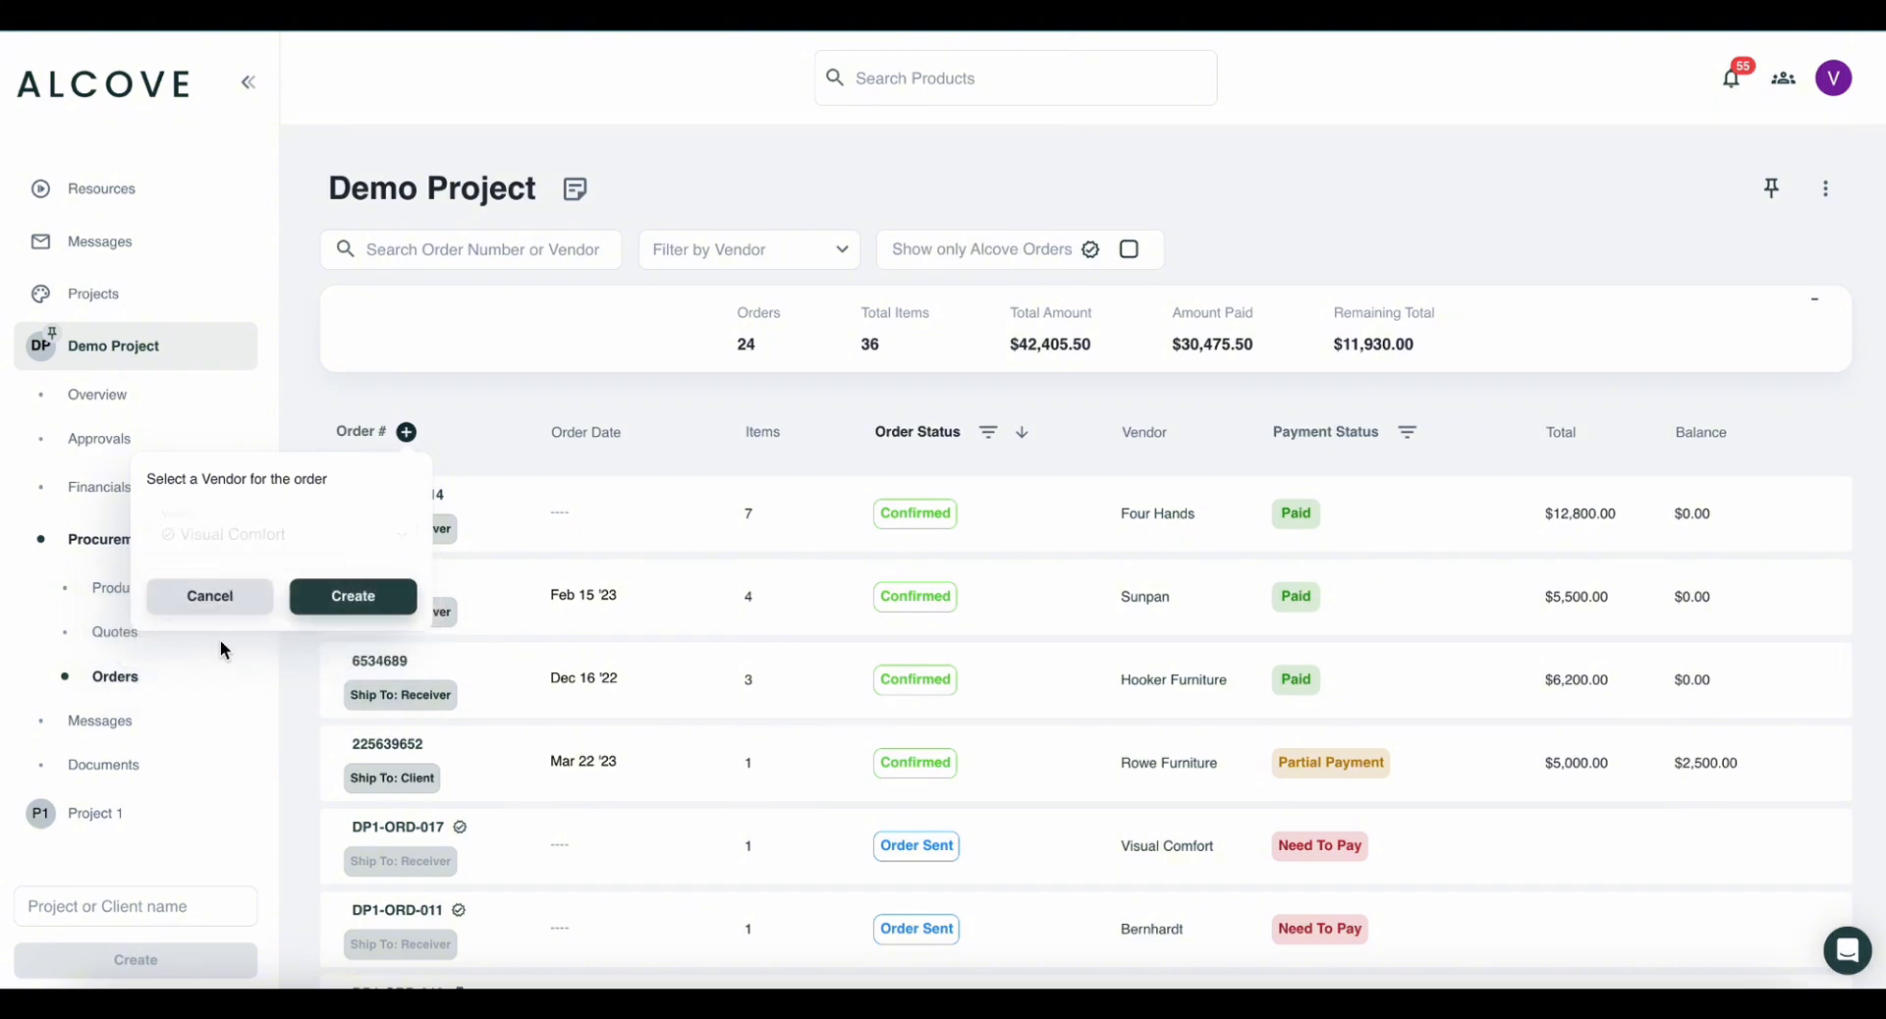
{"action": "left_click", "coordinate": [343, 597]}
Add the Visual Comfort products Linden Medium Lamp and Designer Pendant Lighting to the new order.
{"action": "scroll", "coordinate": [801, 818], "scroll_direction": "down", "scroll_amount": 1}
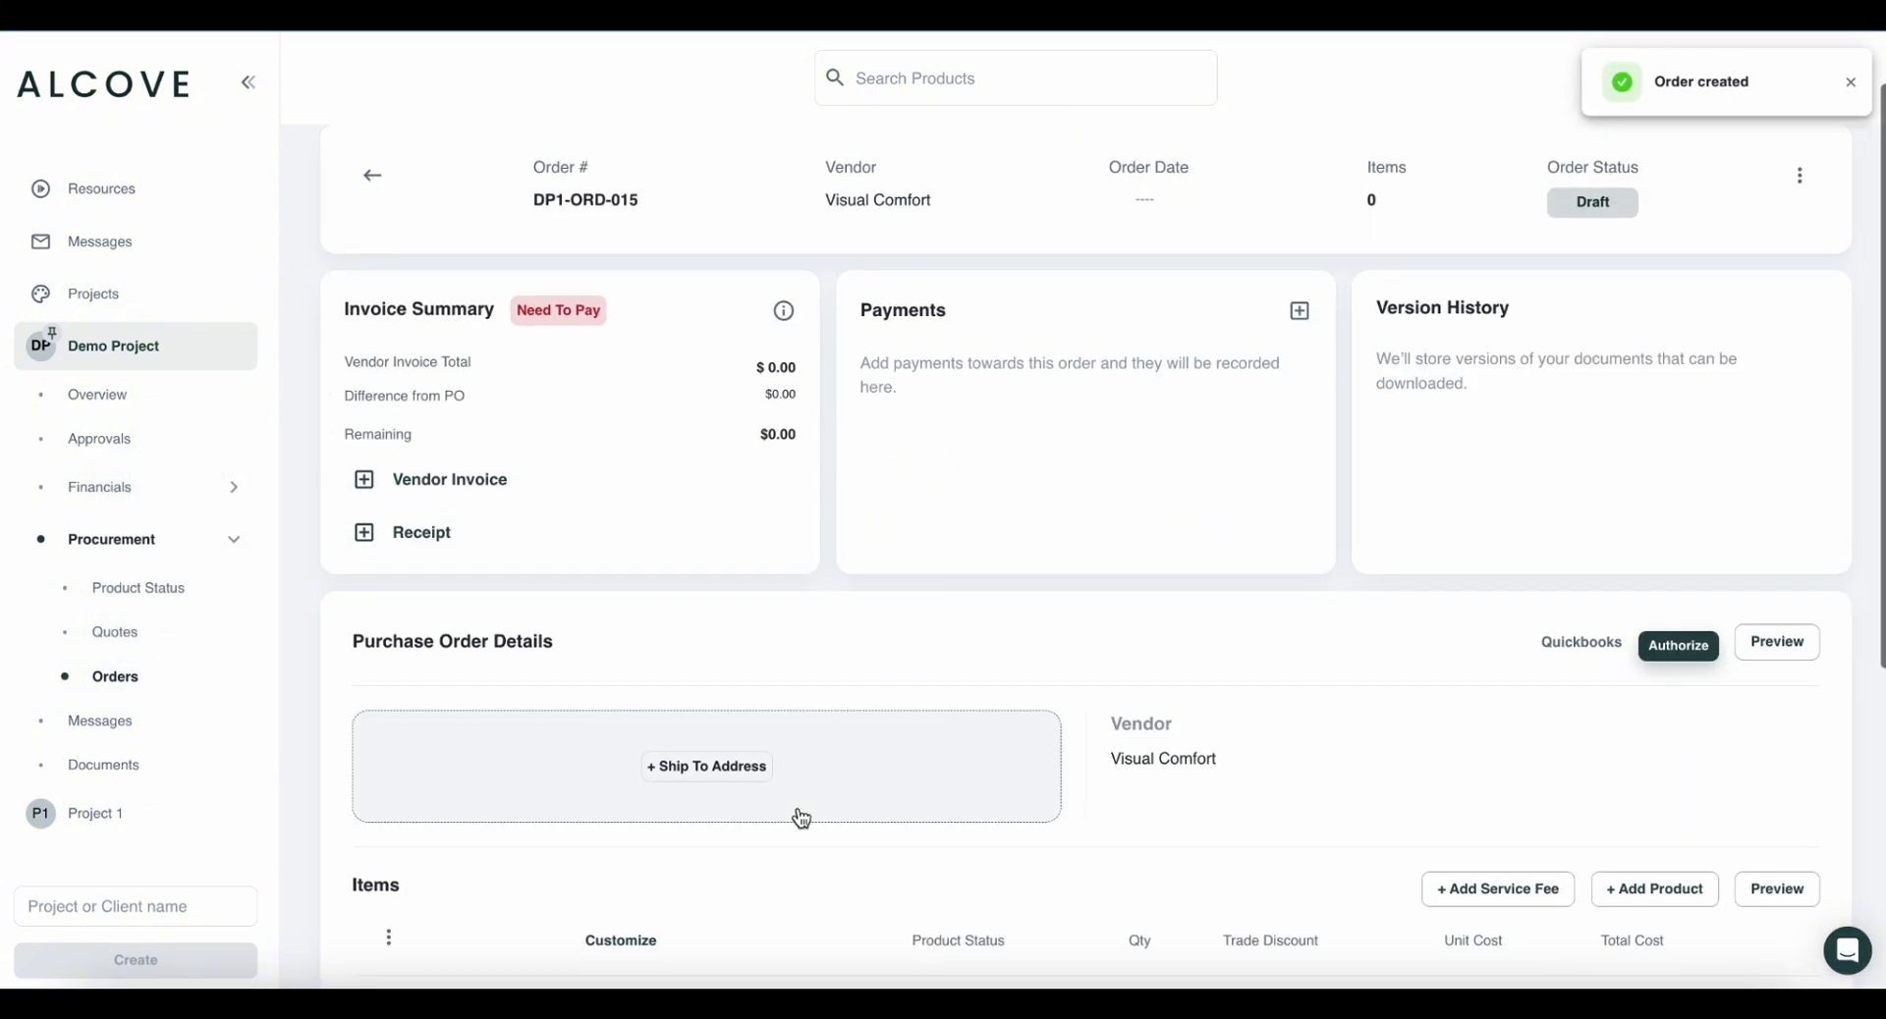
{"action": "scroll", "coordinate": [801, 818], "scroll_direction": "down", "scroll_amount": 2}
{"action": "left_click", "coordinate": [1628, 680]}
{"action": "left_click", "coordinate": [871, 220]}
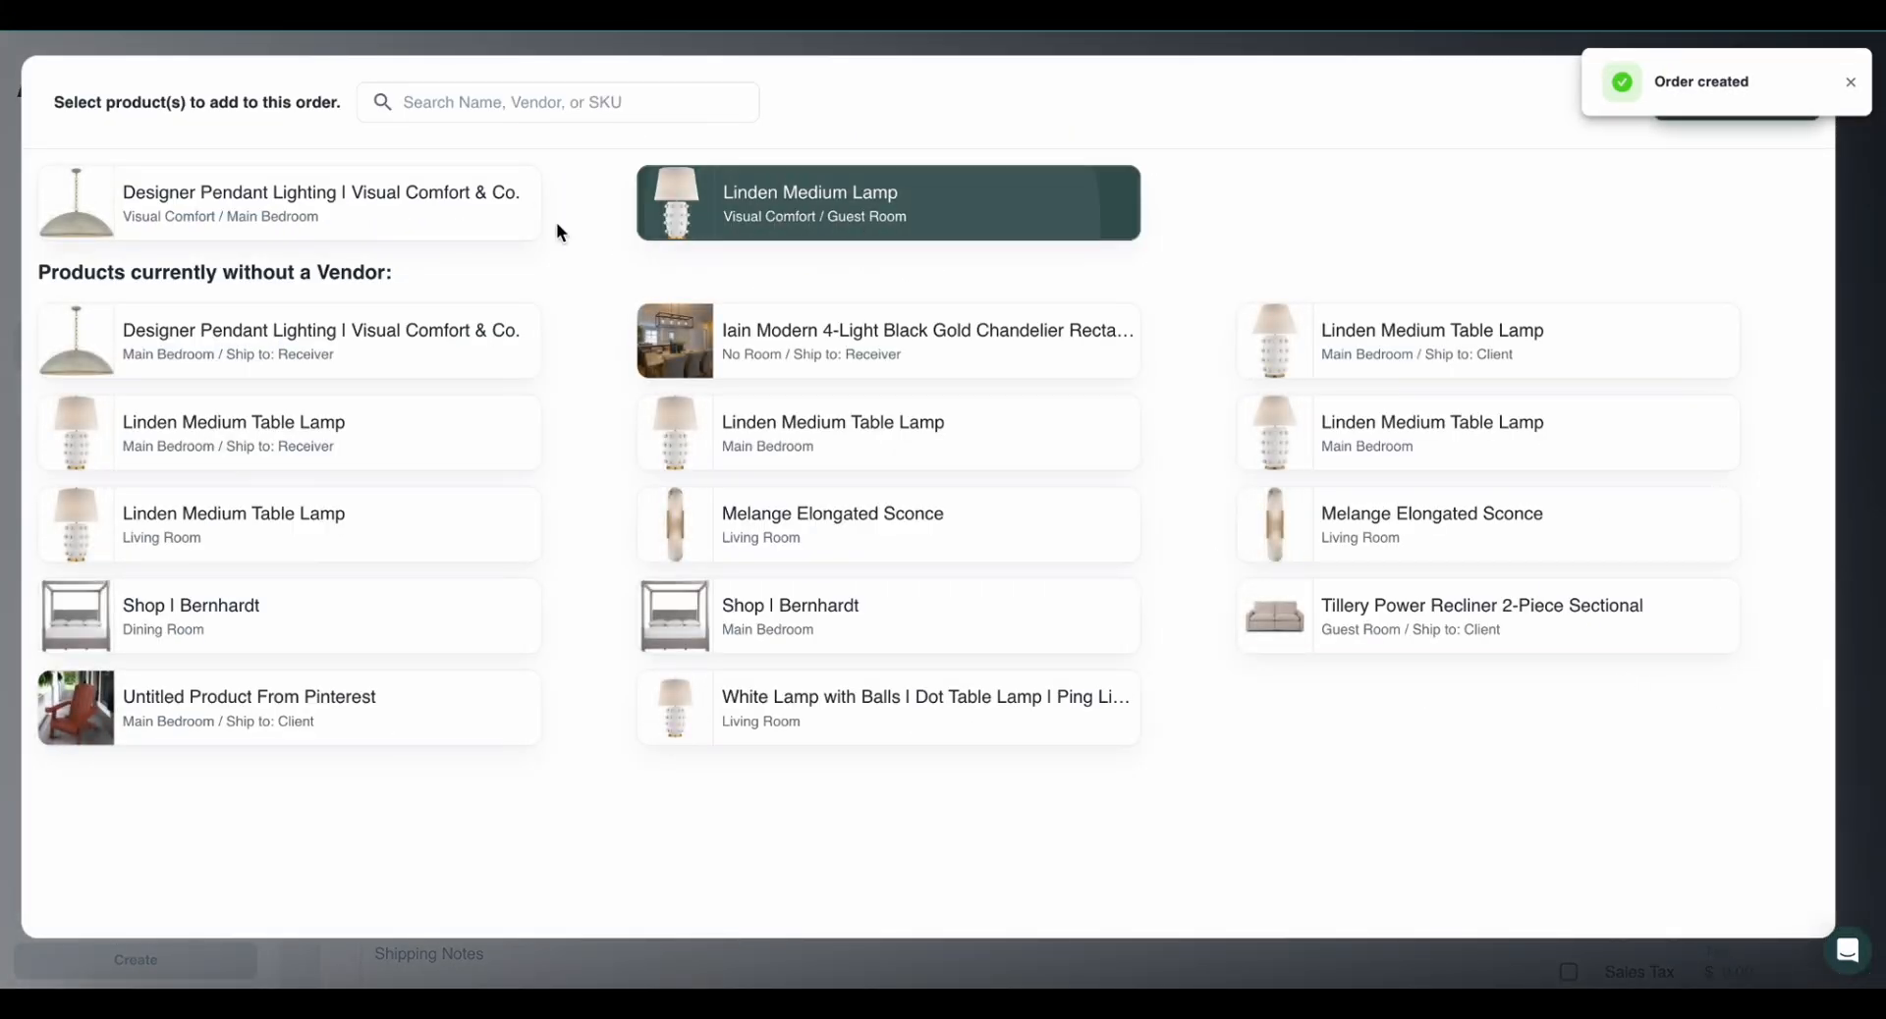
{"action": "left_click", "coordinate": [491, 232]}
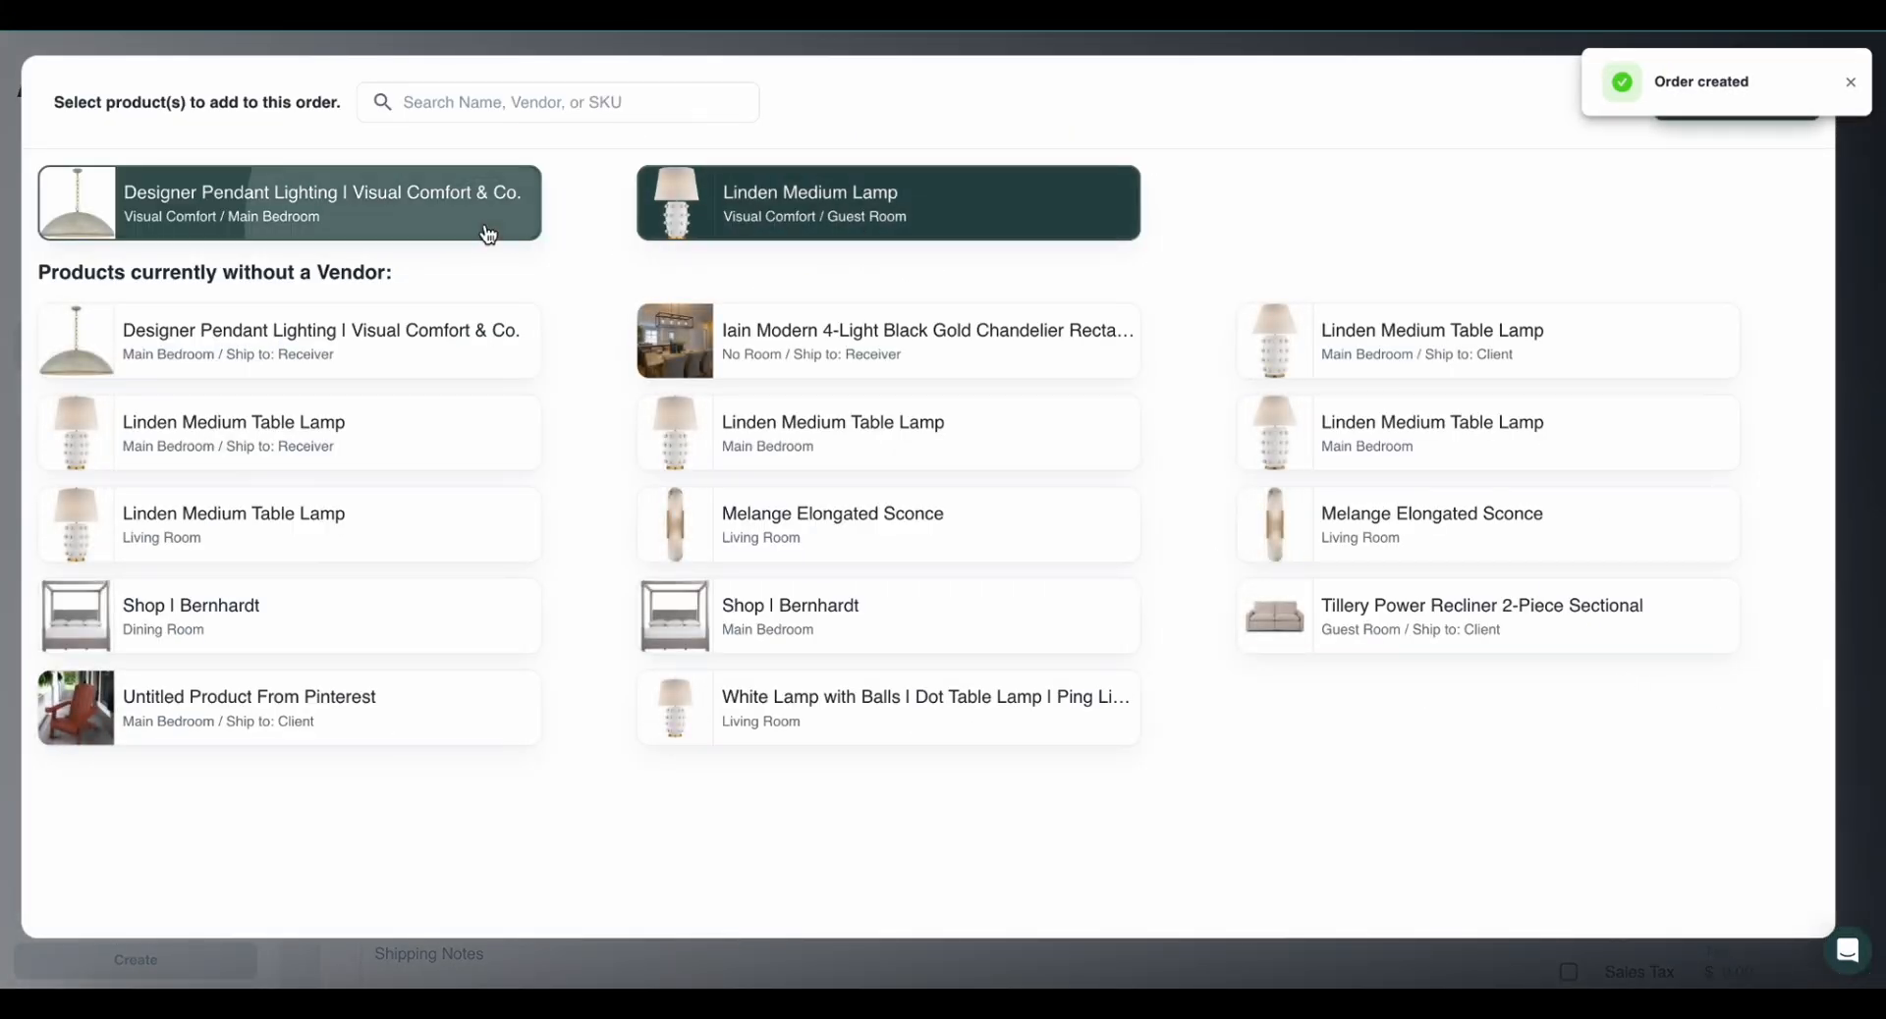
{"action": "left_click", "coordinate": [1679, 118]}
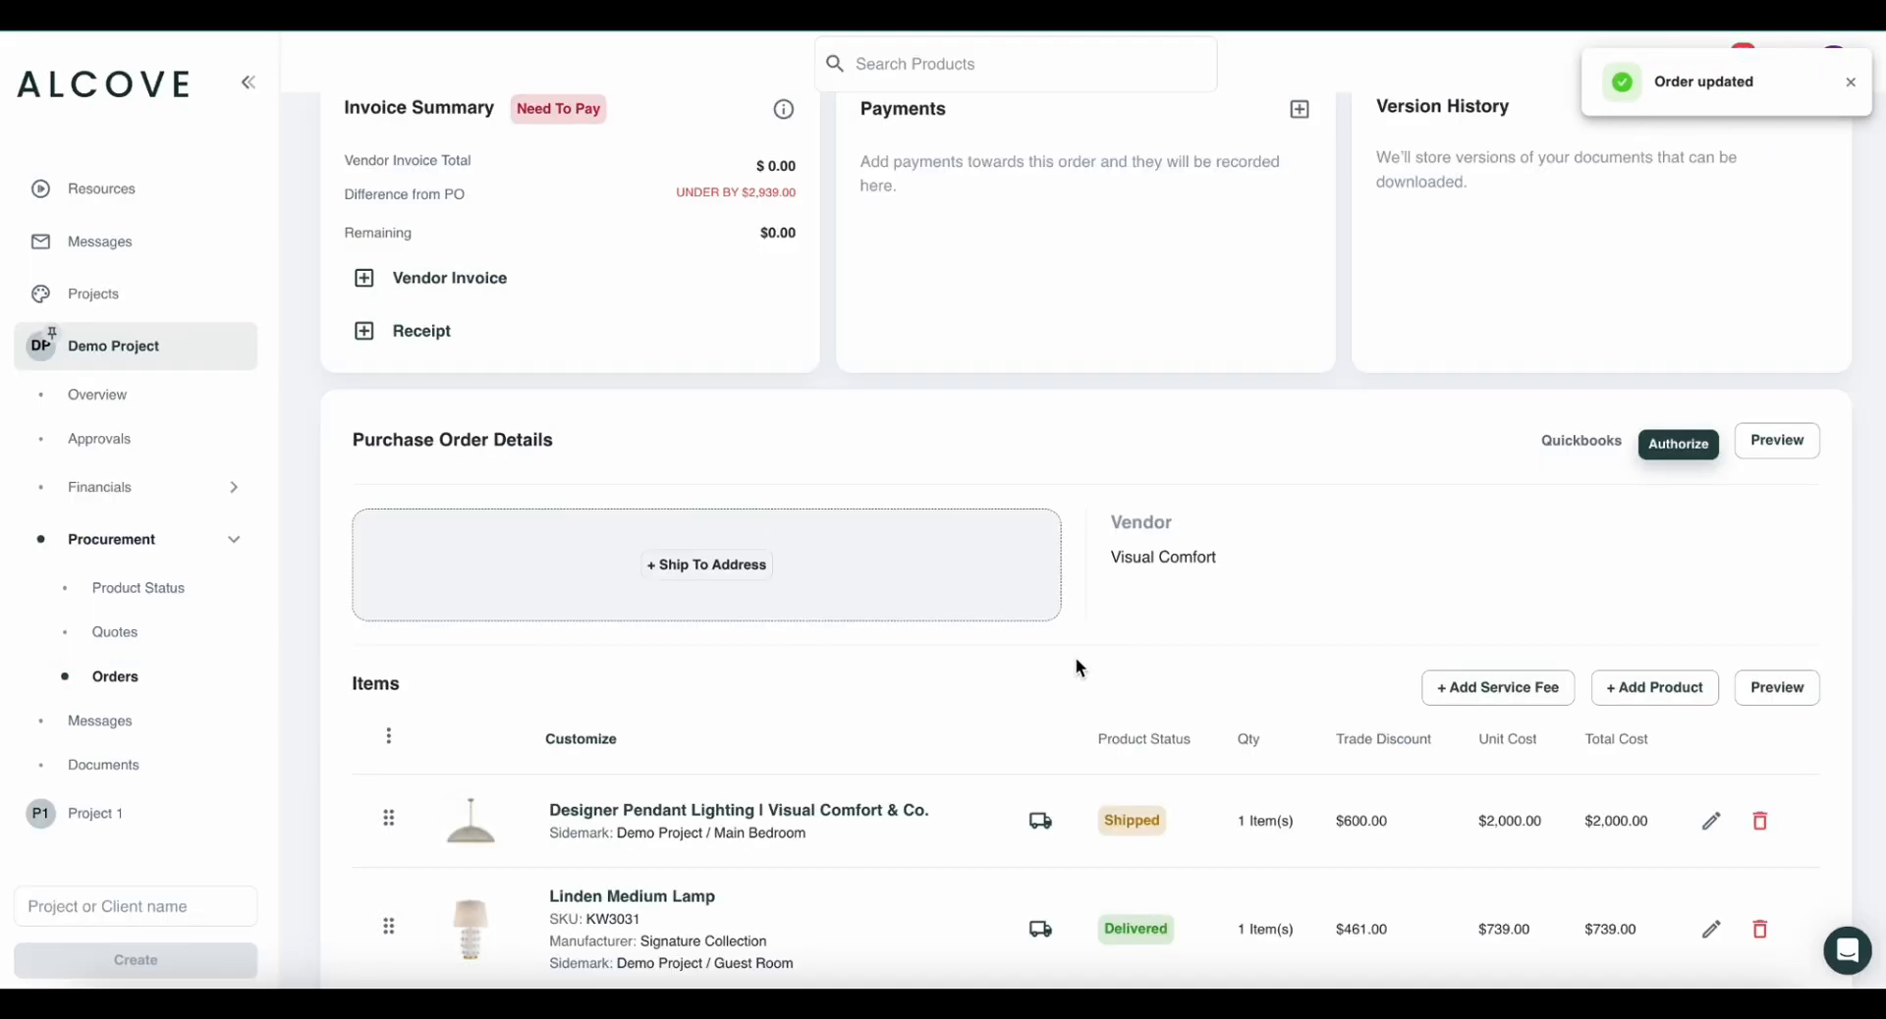
Set the Visual Comfort order's vendor invoice total to $2,939.00 and view the upload options for the vendor invoice document.
{"action": "scroll", "coordinate": [1075, 664], "scroll_direction": "down", "scroll_amount": 5}
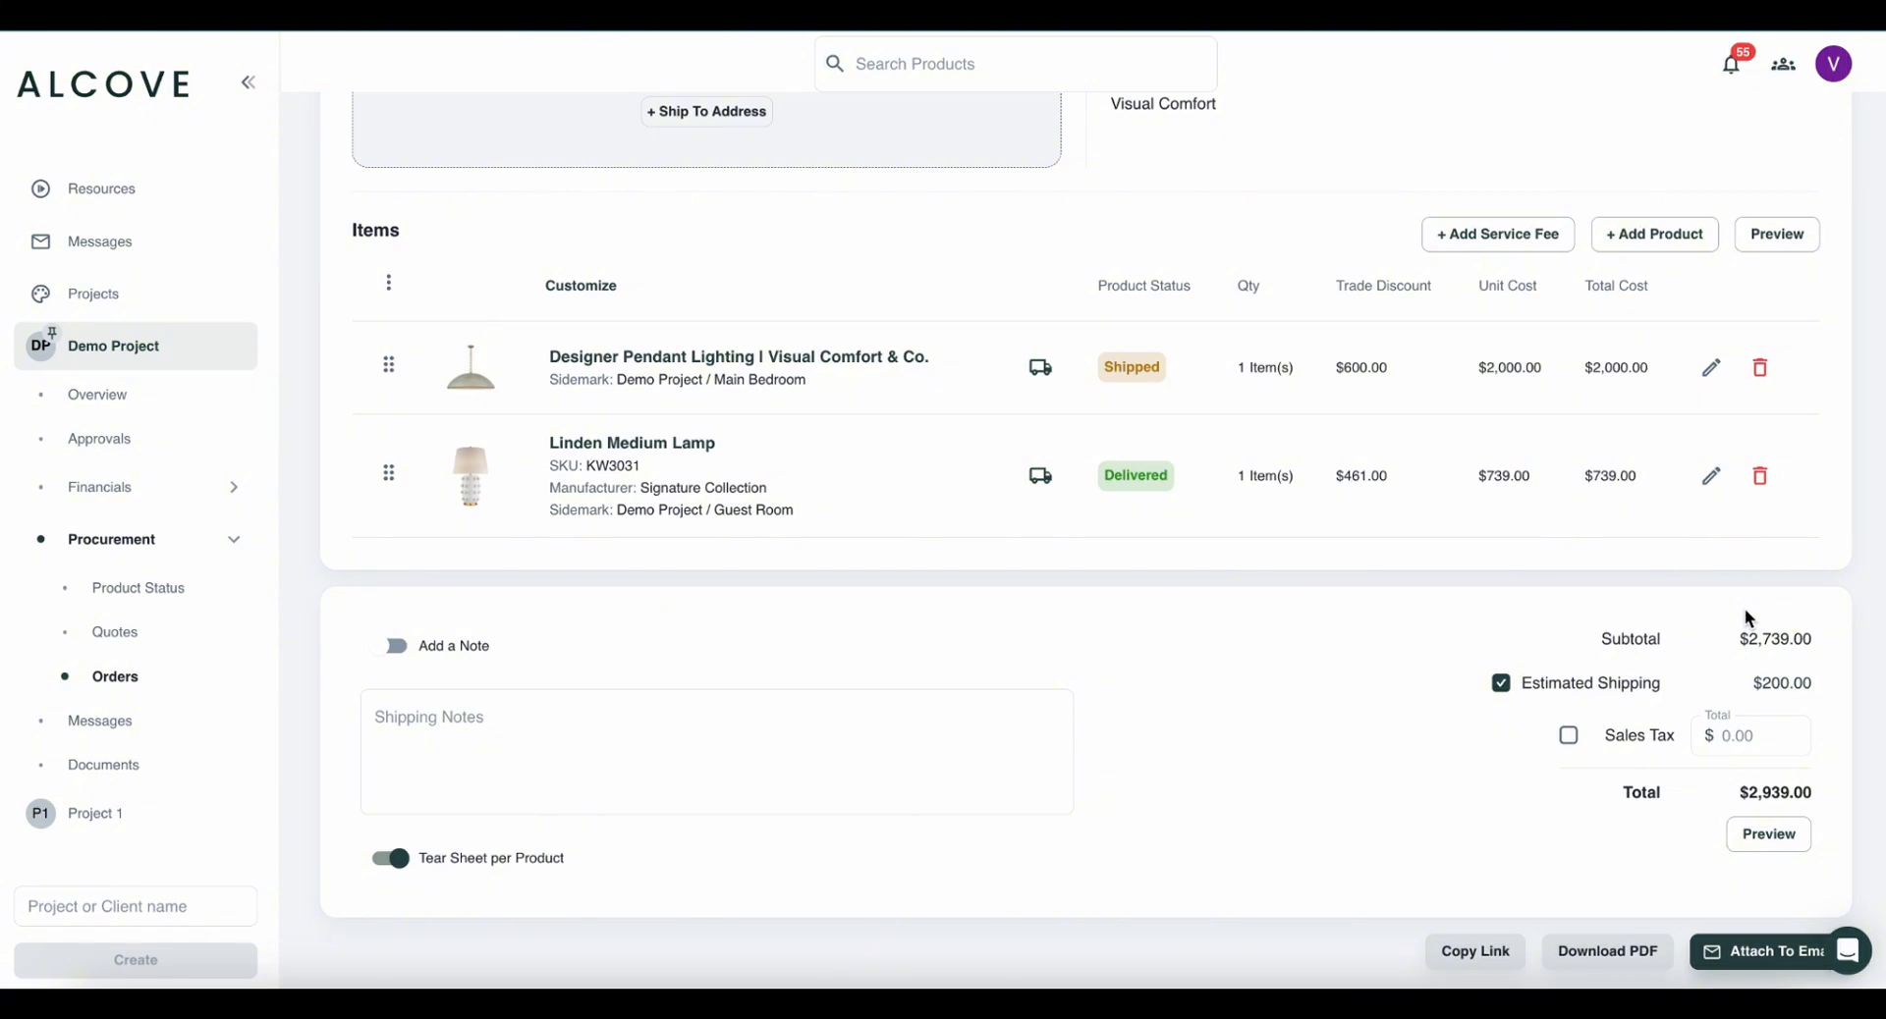
{"action": "scroll", "coordinate": [1744, 609], "scroll_direction": "up", "scroll_amount": 7}
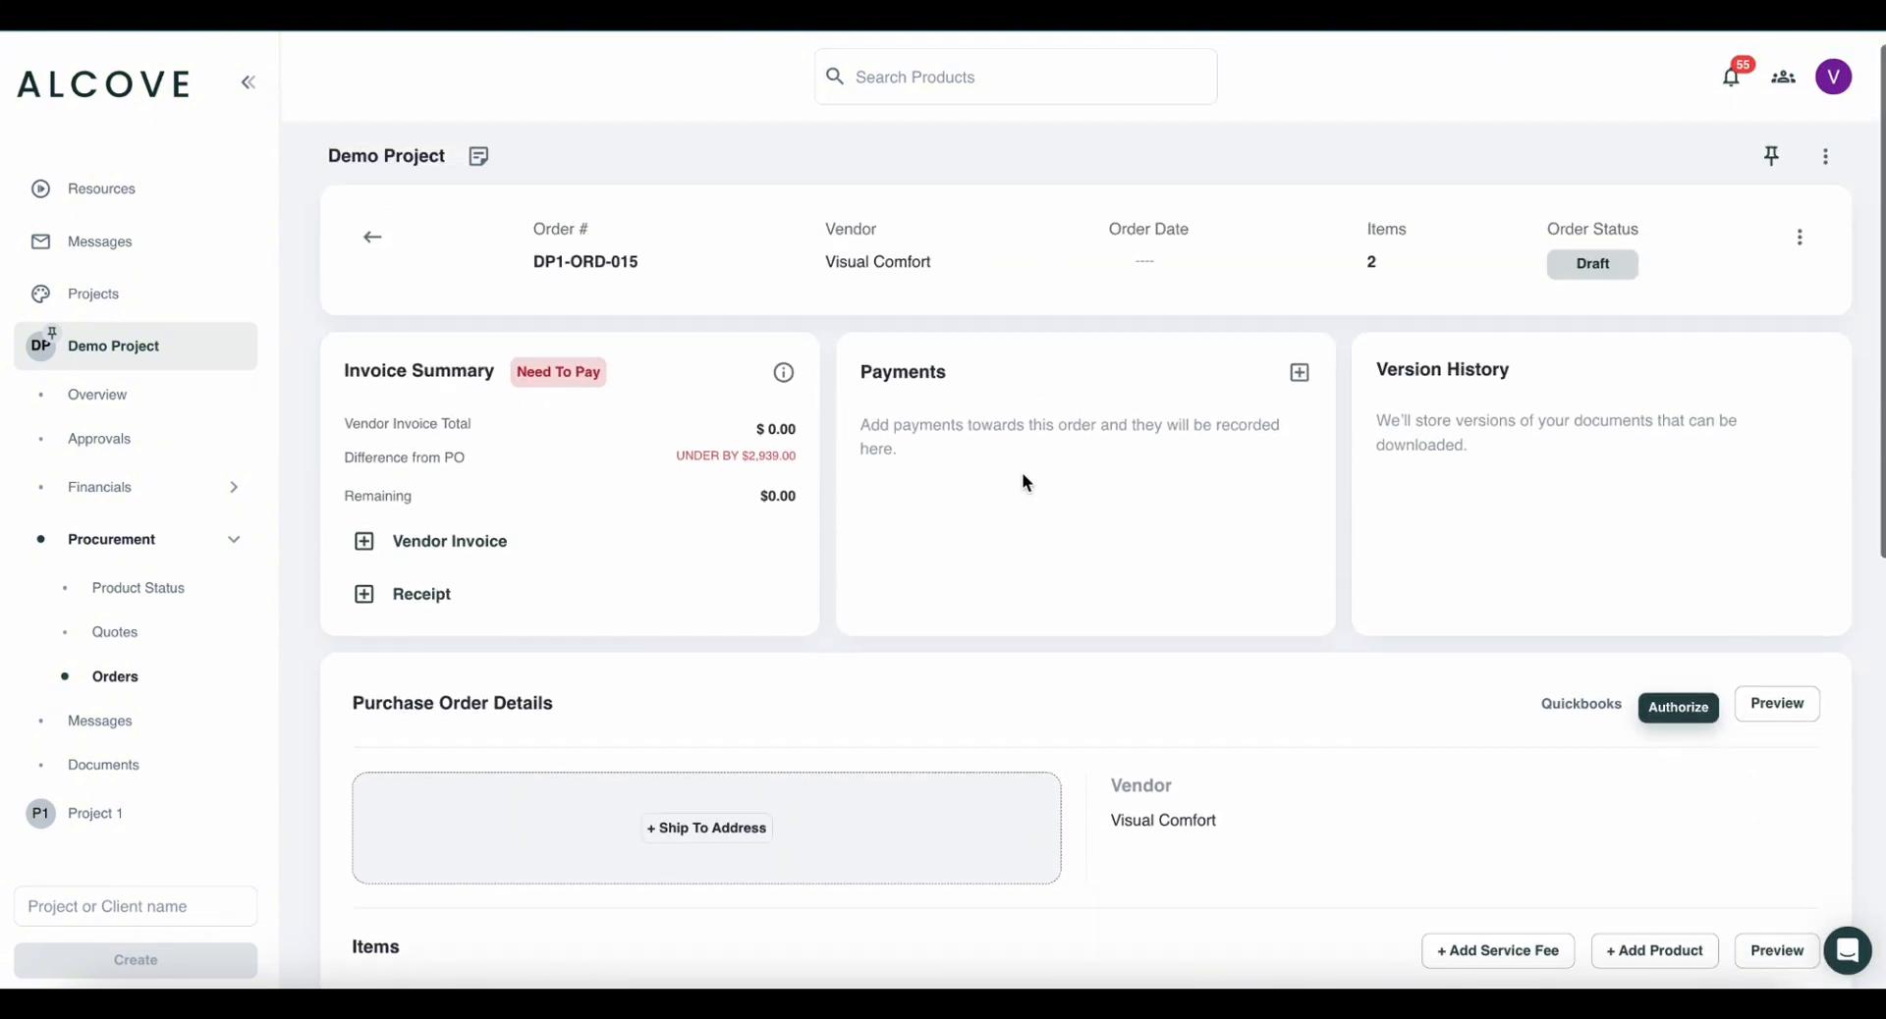
{"action": "scroll", "coordinate": [782, 444], "scroll_direction": "down", "scroll_amount": 5}
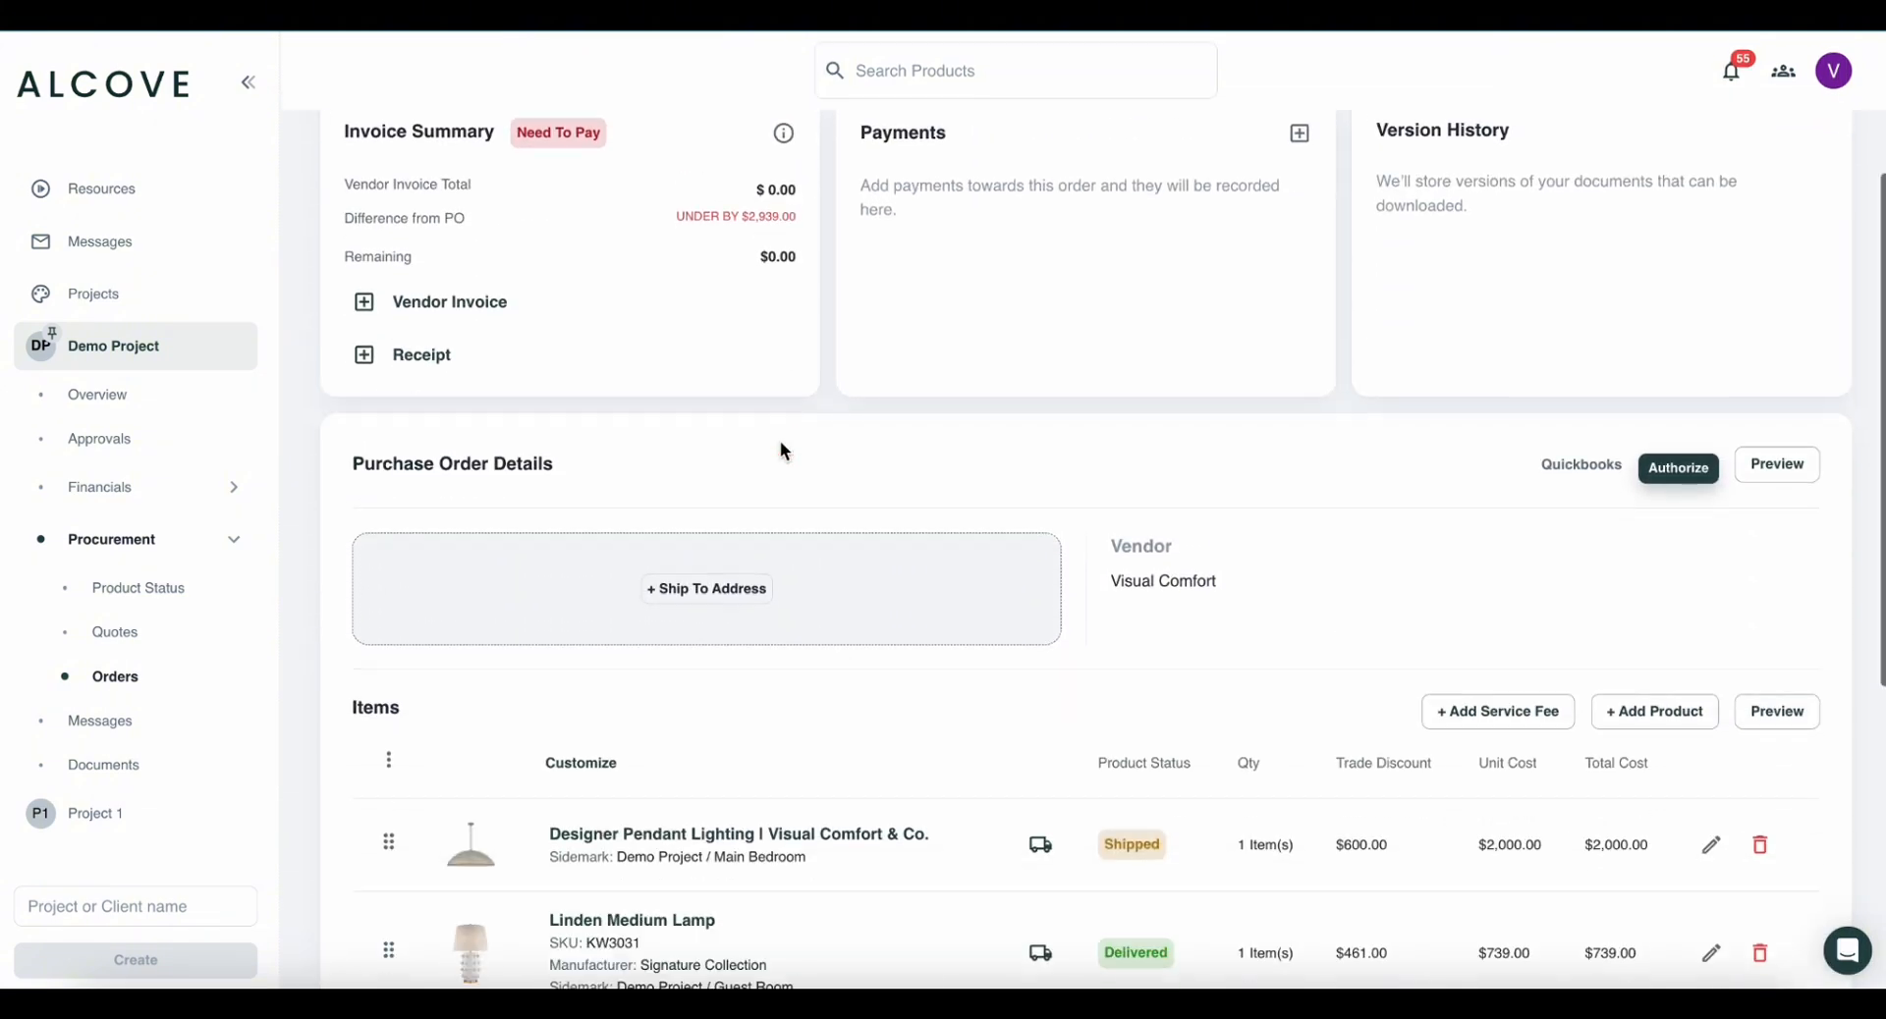
{"action": "scroll", "coordinate": [782, 447], "scroll_direction": "down", "scroll_amount": 3}
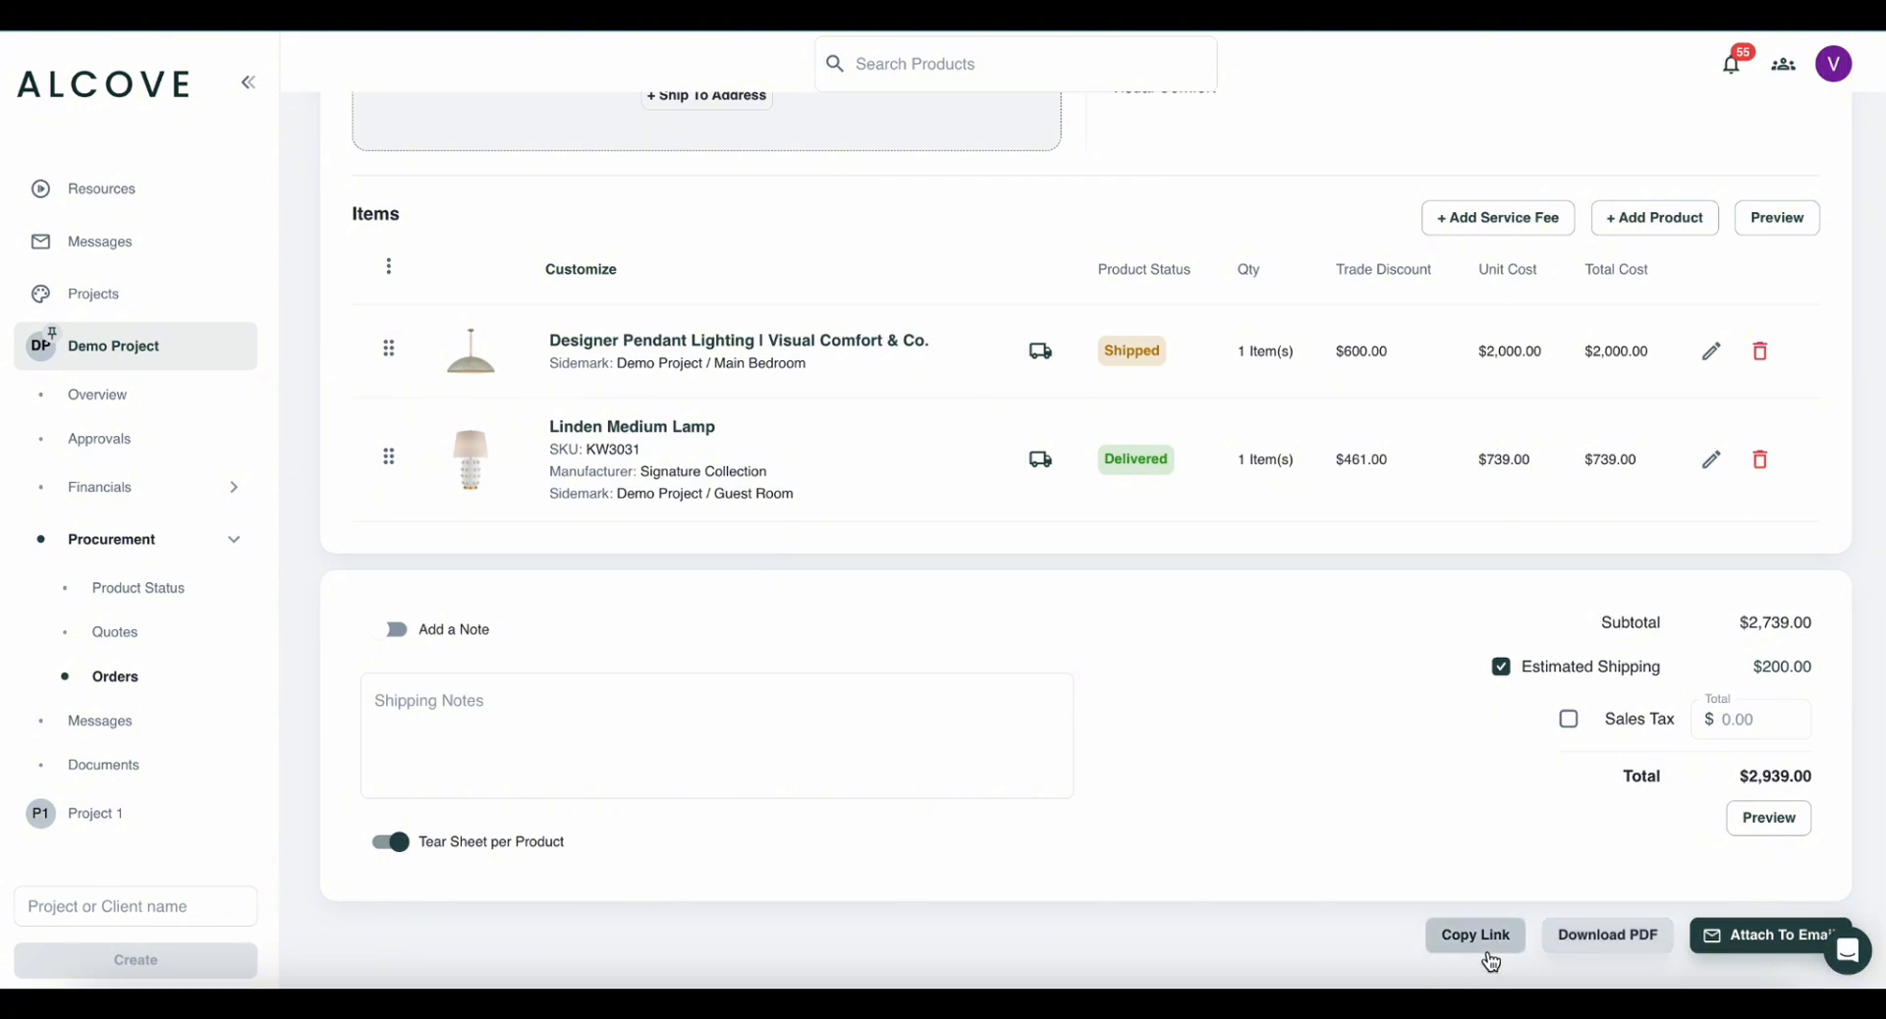
{"action": "scroll", "coordinate": [1475, 888], "scroll_direction": "up", "scroll_amount": 8}
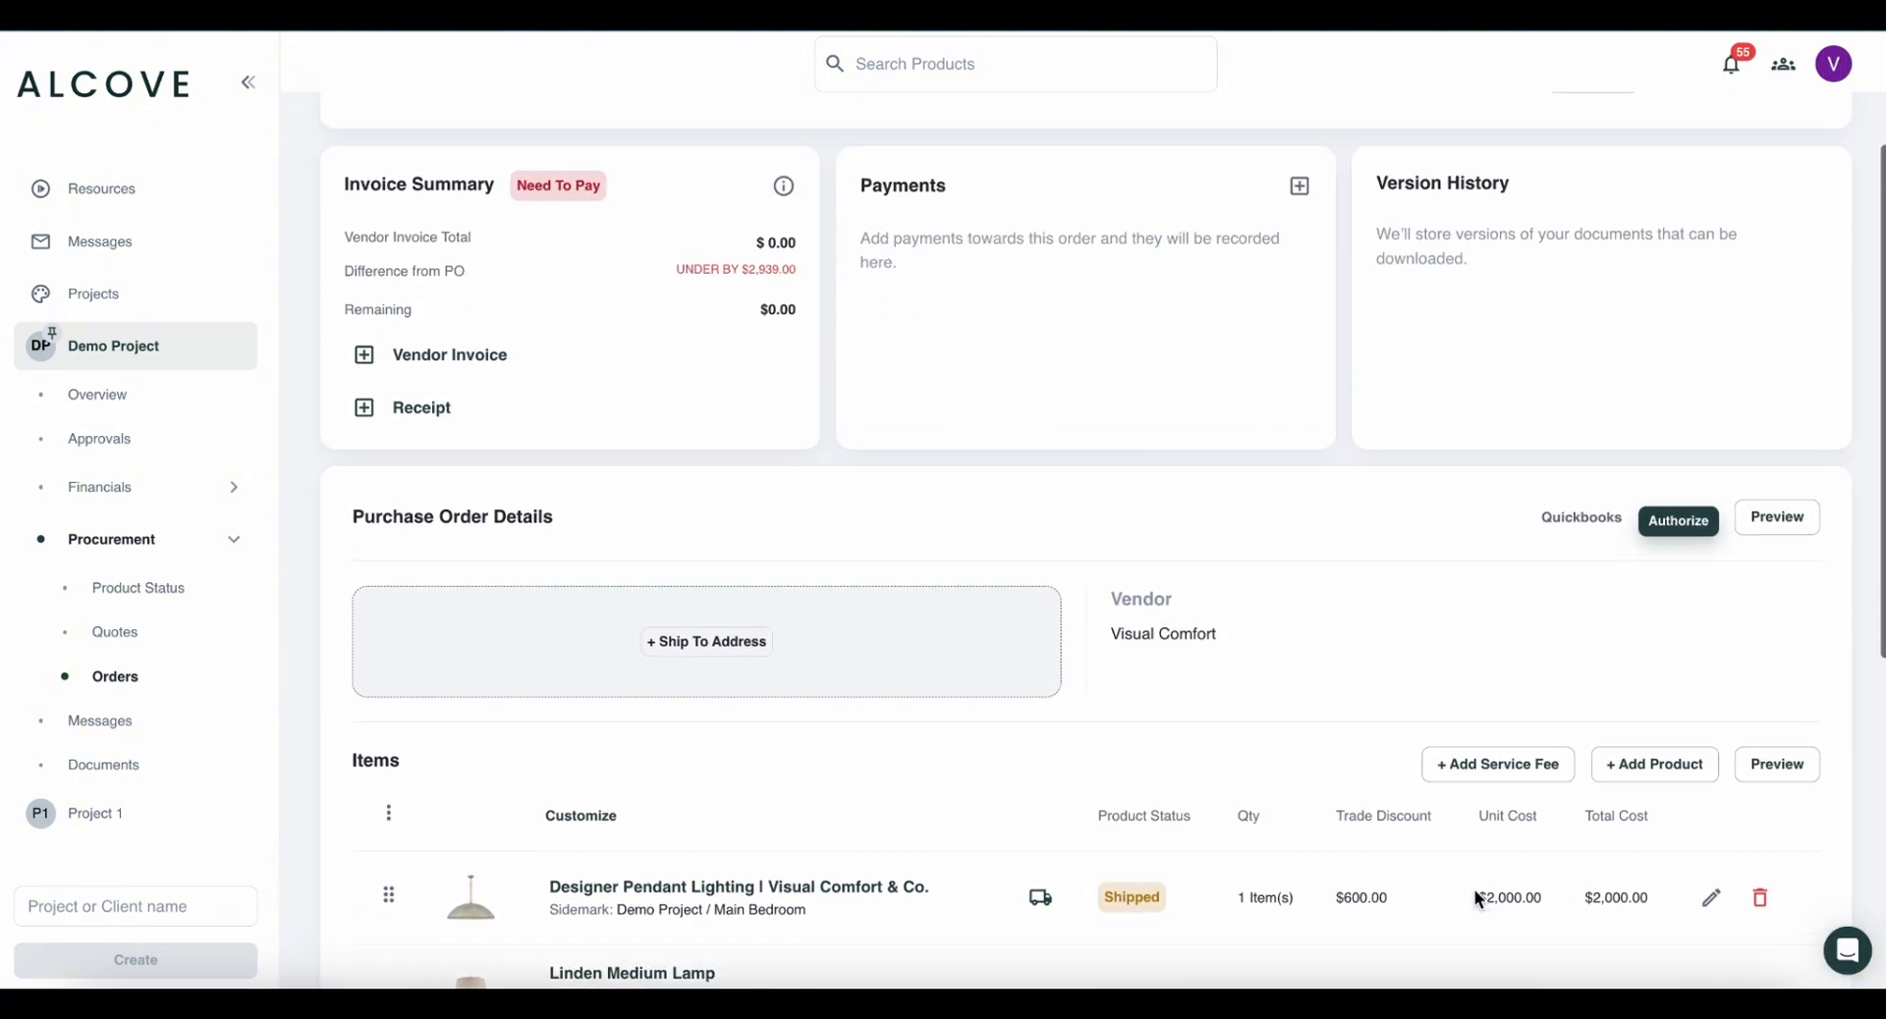
{"action": "left_click", "coordinate": [757, 449]}
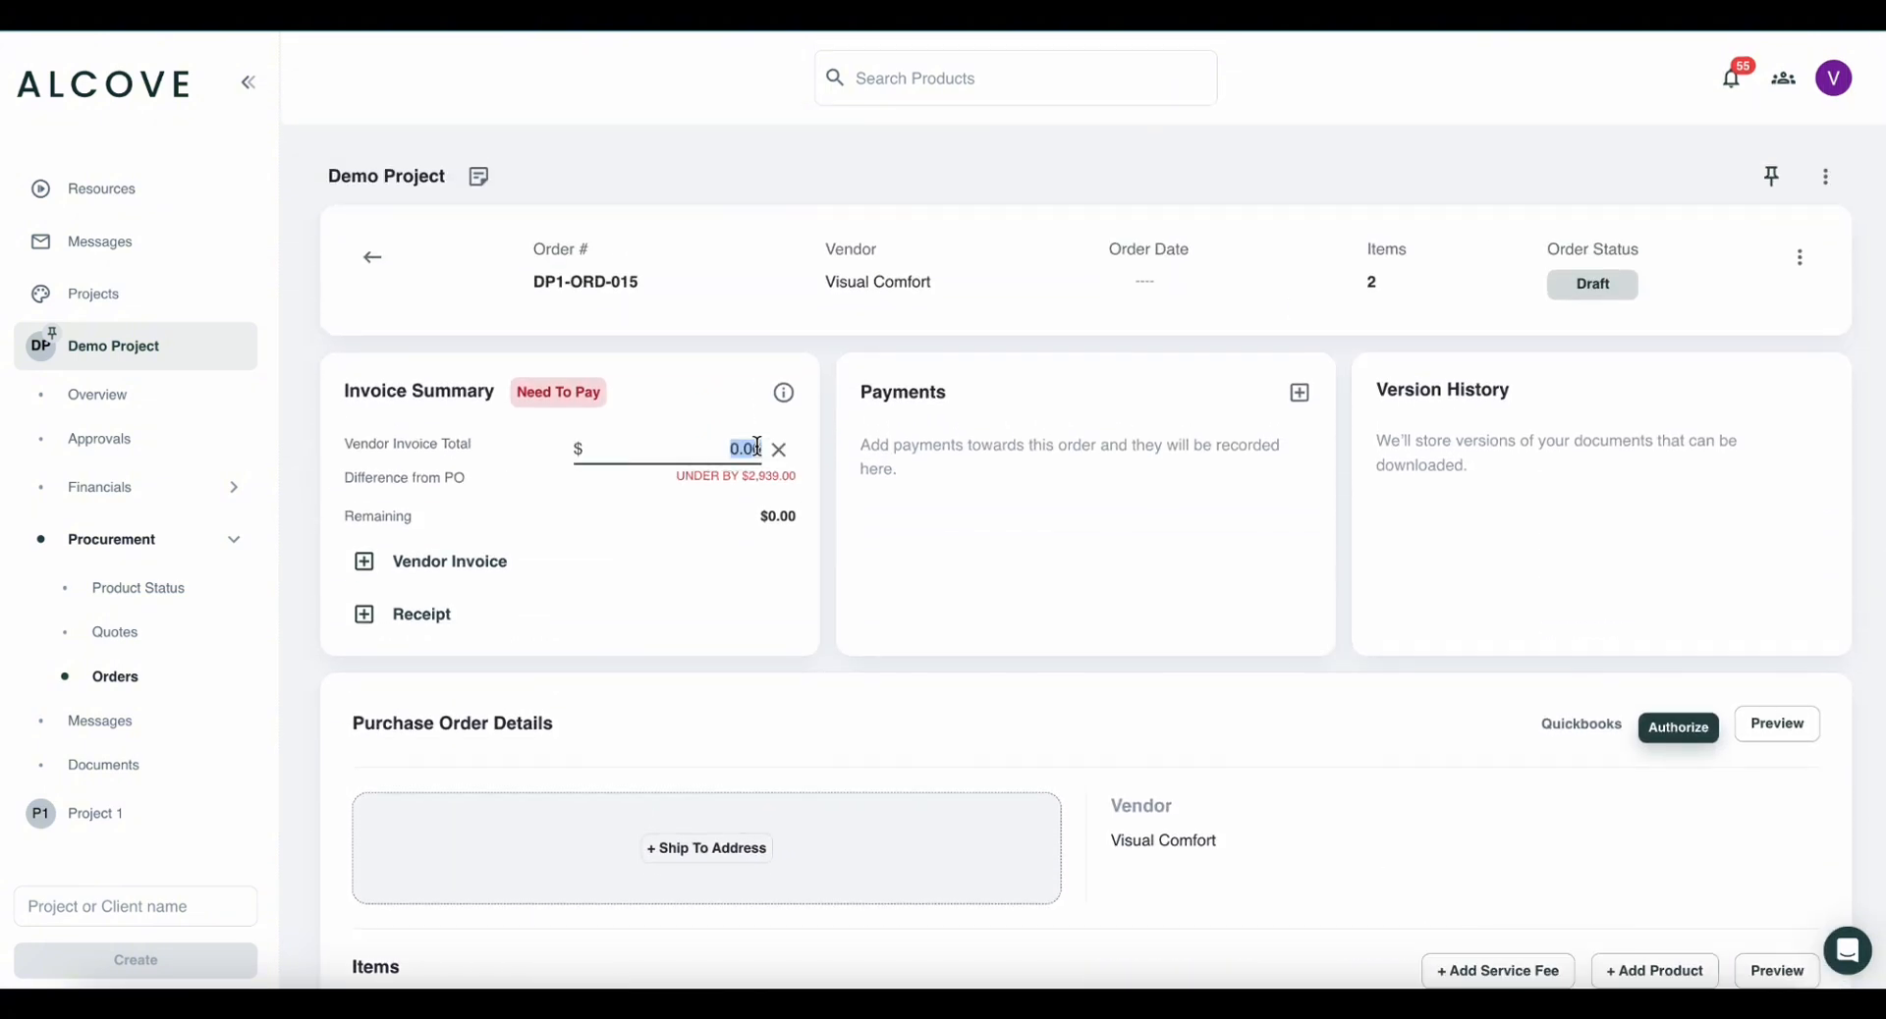
{"action": "type", "text": "2,939"}
{"action": "left_click", "coordinate": [725, 569]}
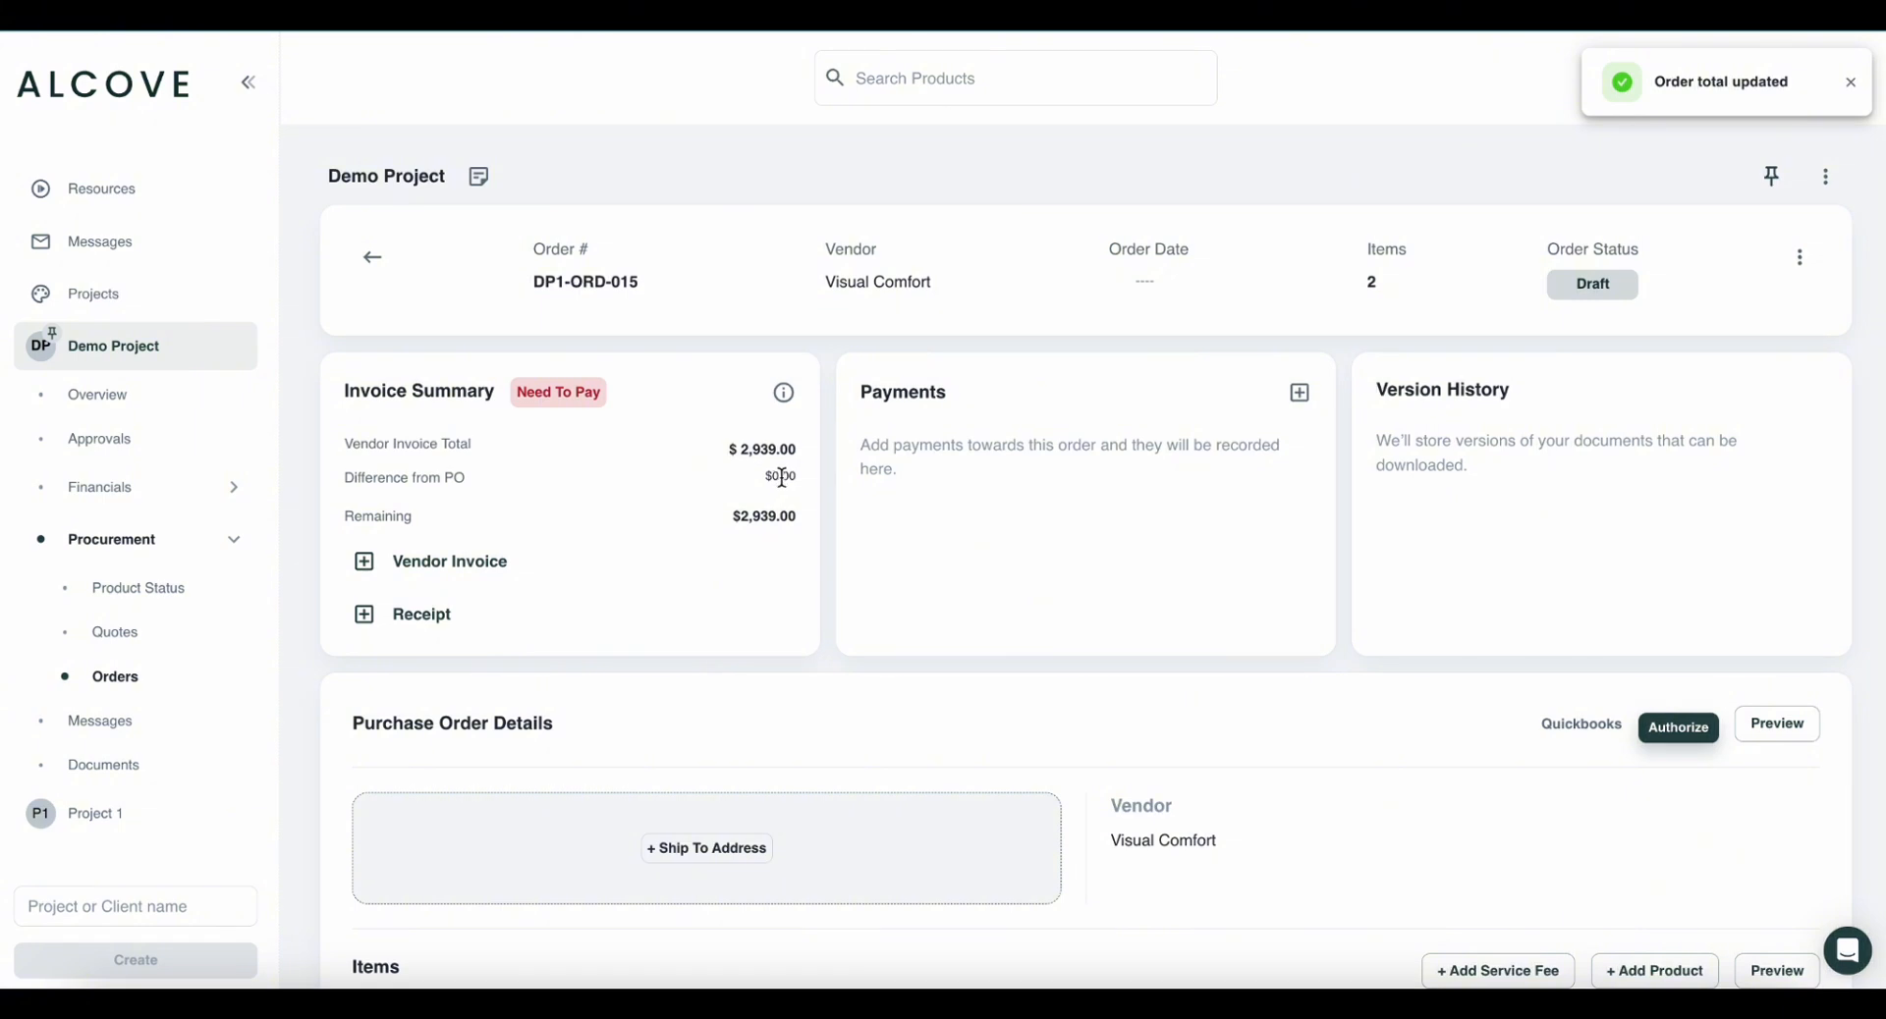
{"action": "left_click", "coordinate": [455, 579]}
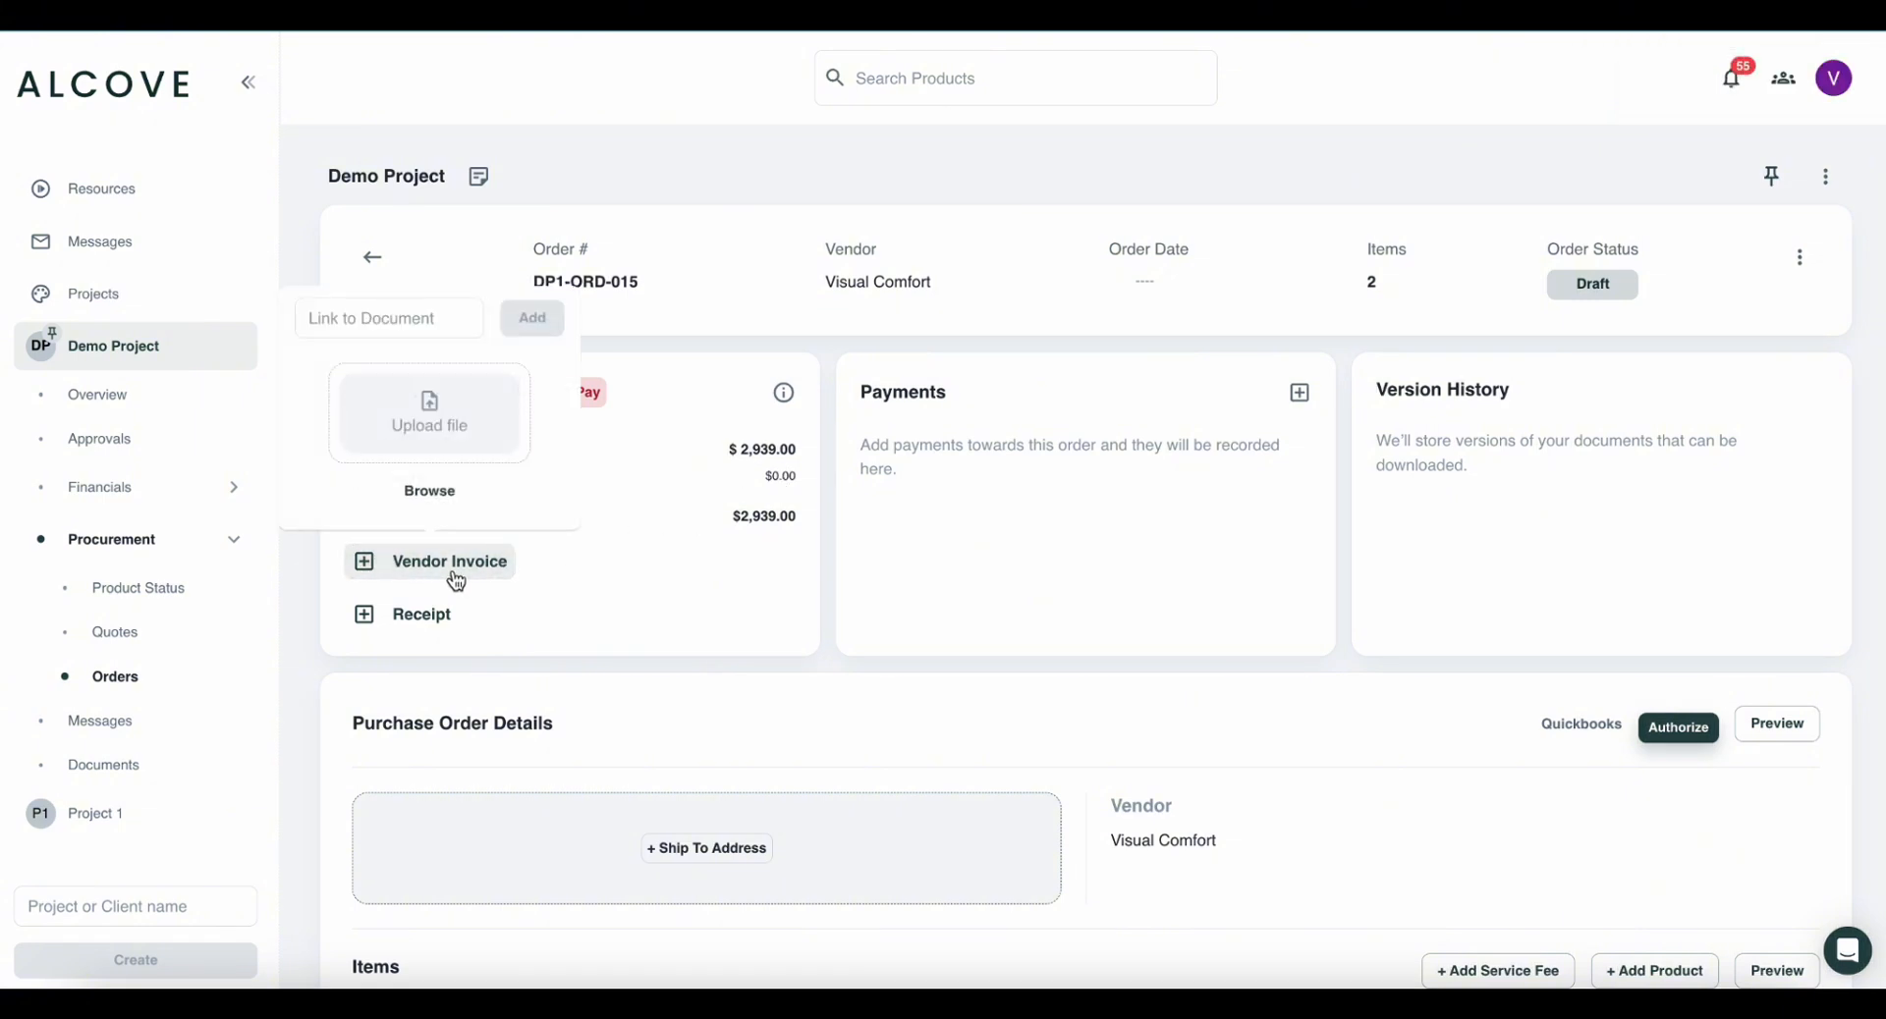
{"action": "left_click", "coordinate": [517, 603]}
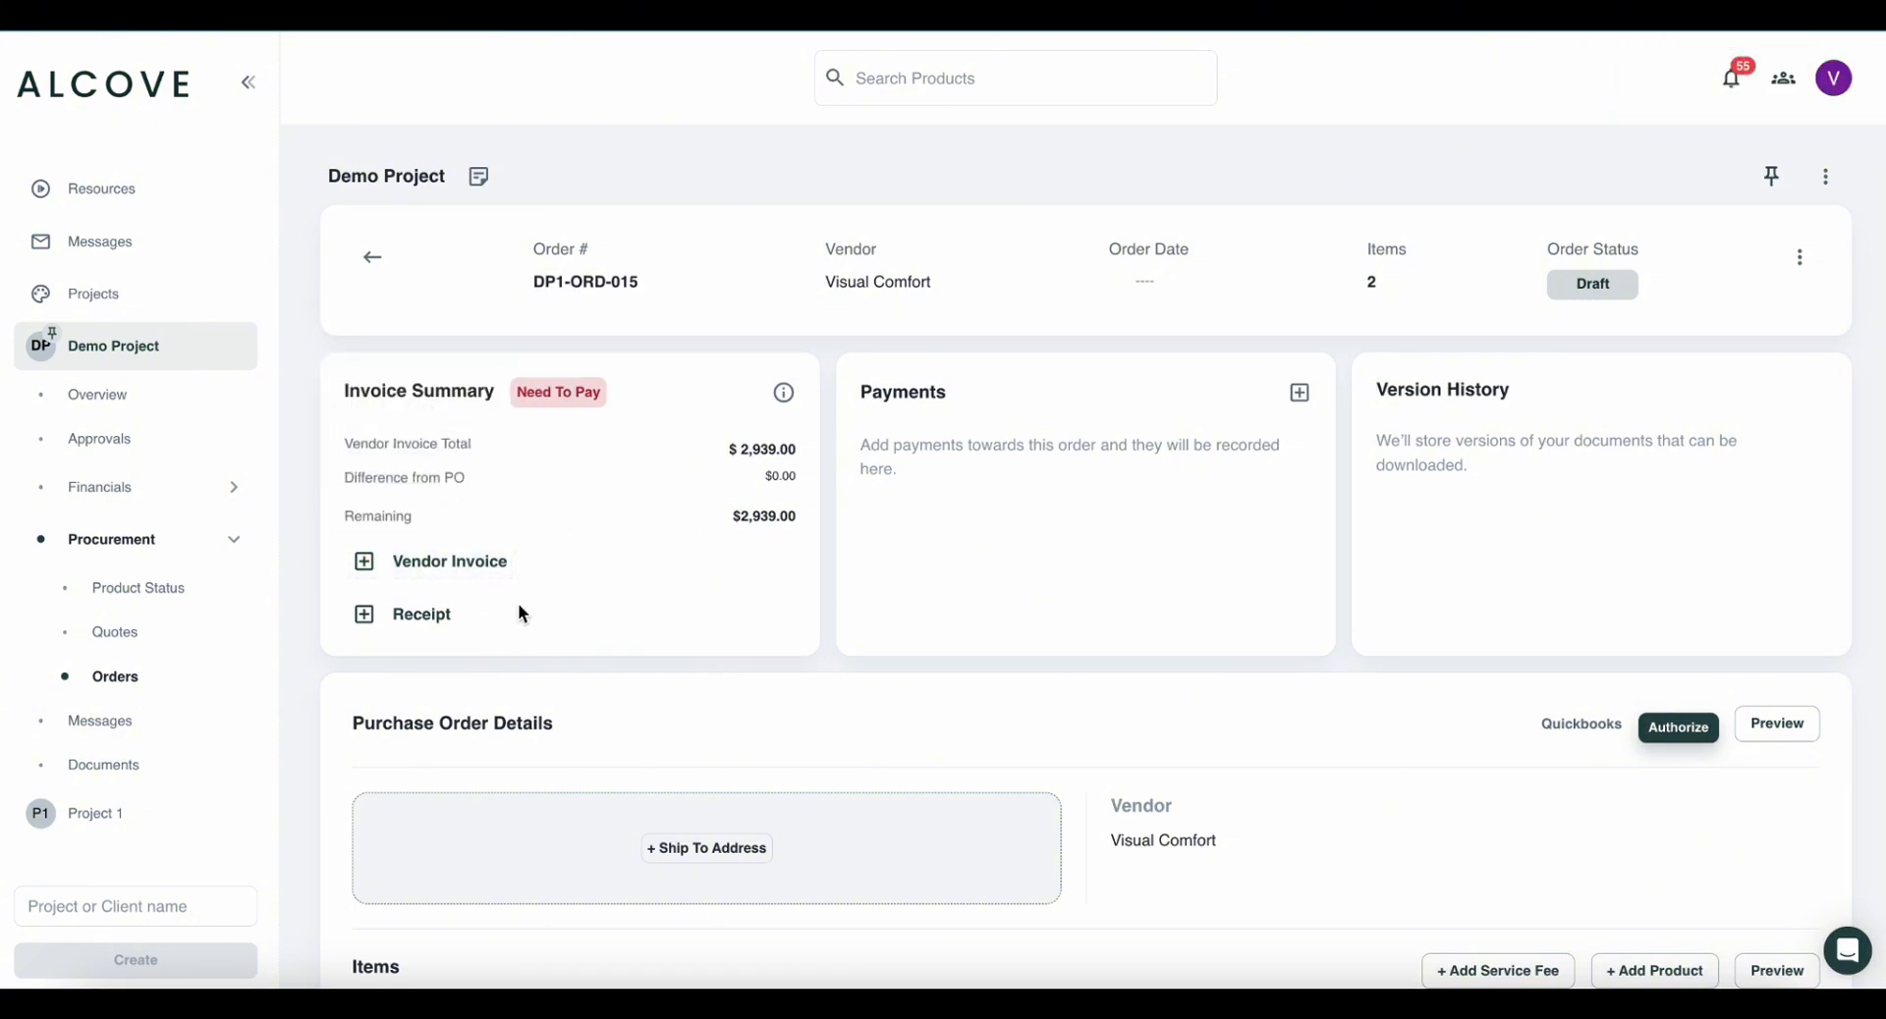
Record a credit card payment of $2,939.00 dated 06/14/2024 on the order, without a reference number.
{"action": "left_click", "coordinate": [1299, 393]}
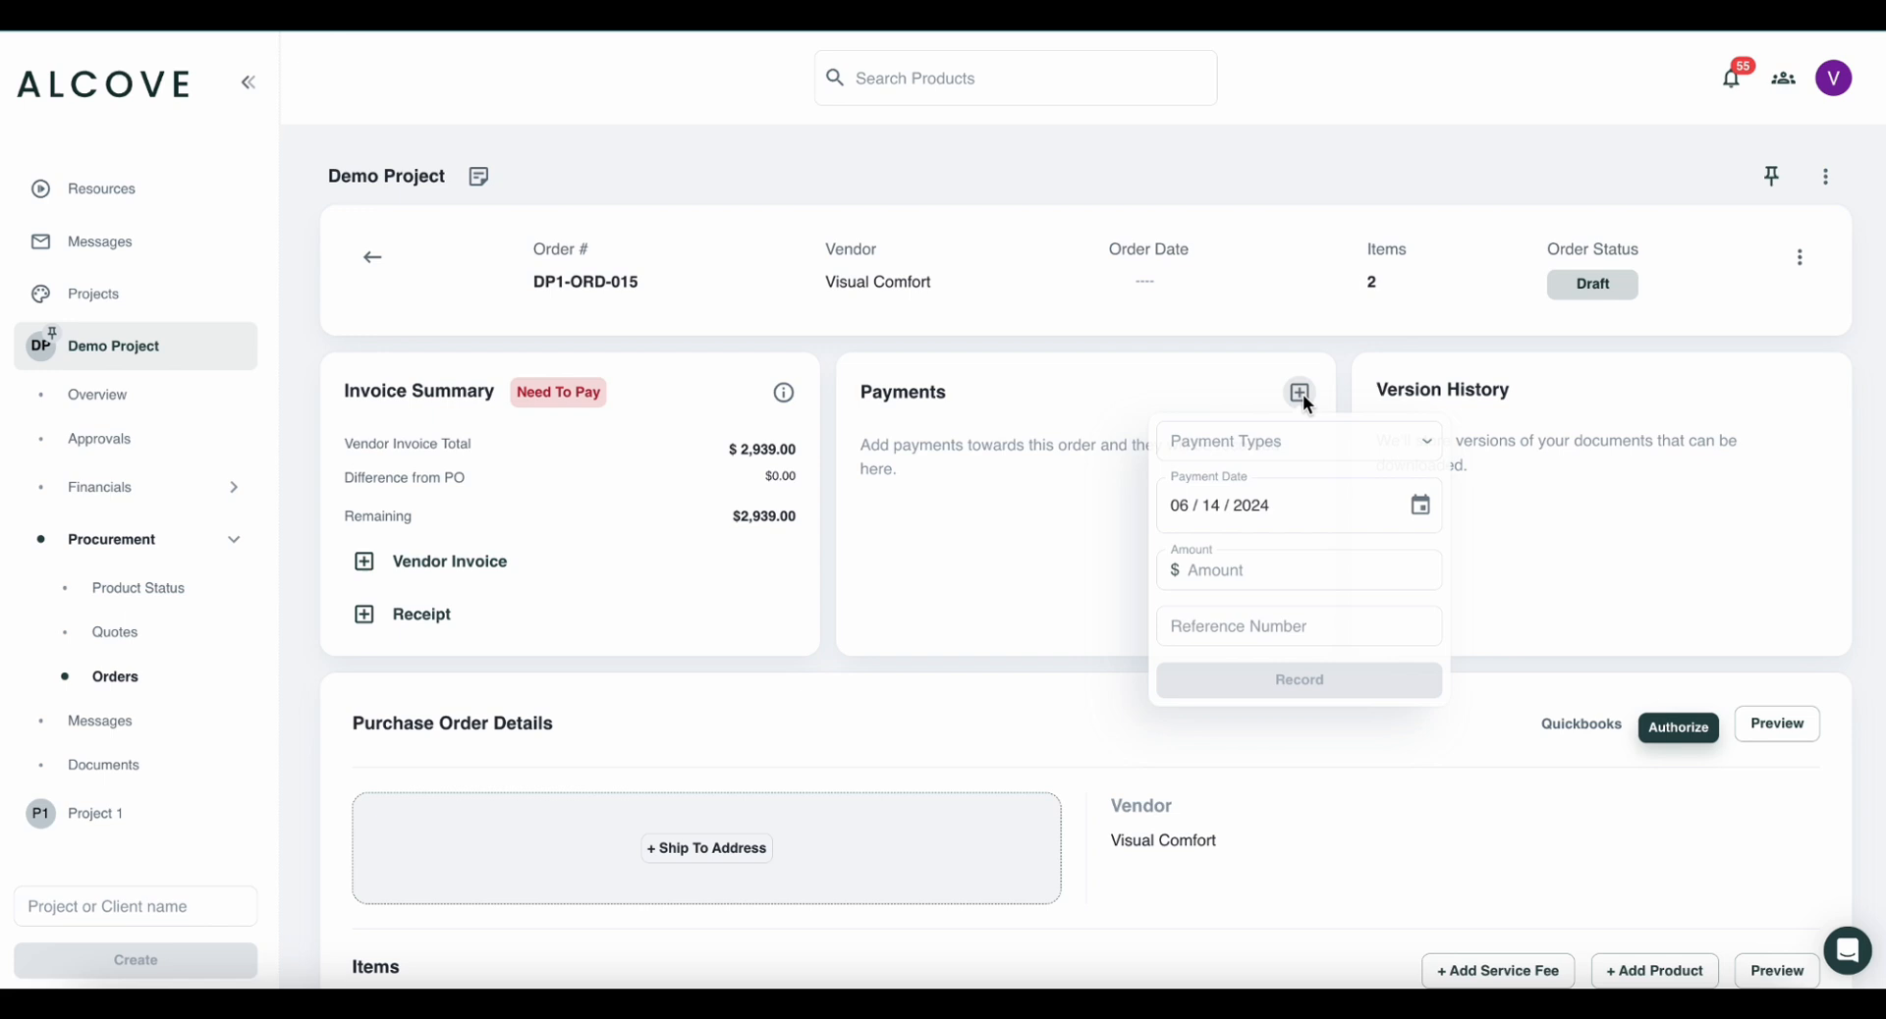
{"action": "left_click", "coordinate": [1314, 444]}
{"action": "left_click", "coordinate": [1193, 692]}
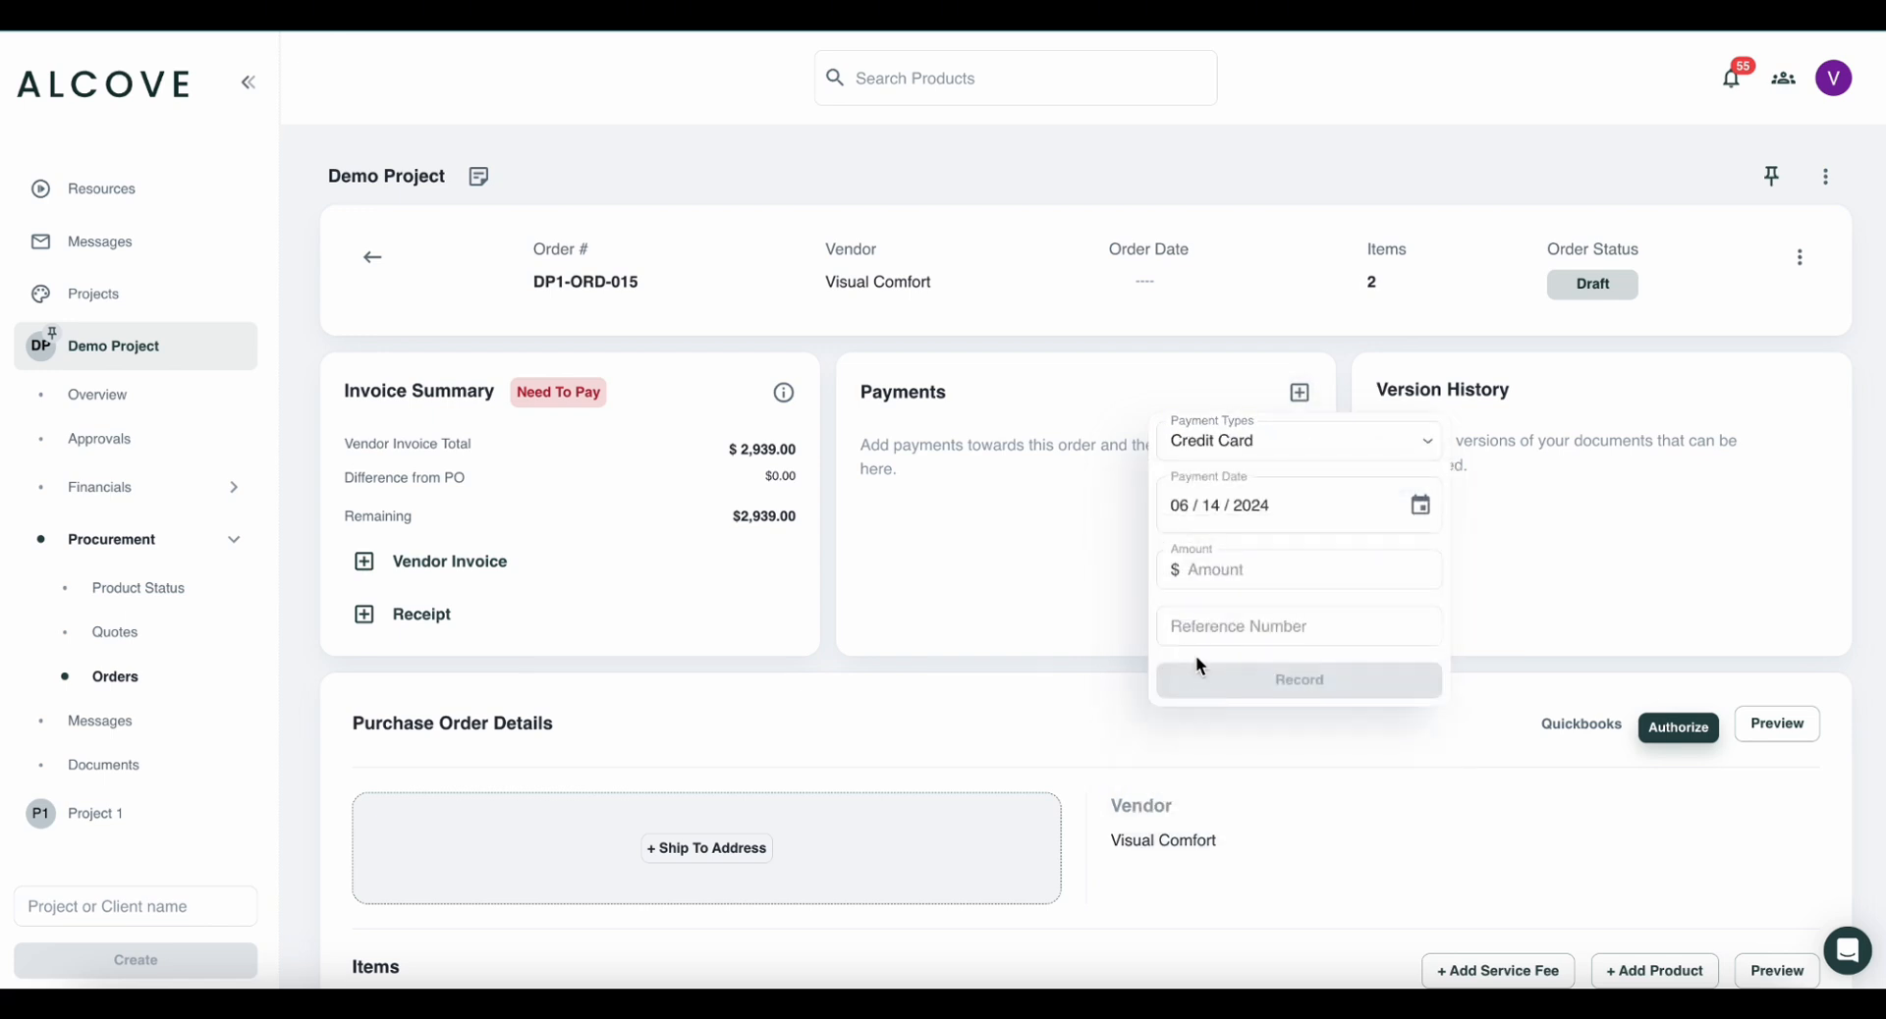
{"action": "left_click", "coordinate": [1236, 567]}
{"action": "type", "text": "2,939.00"}
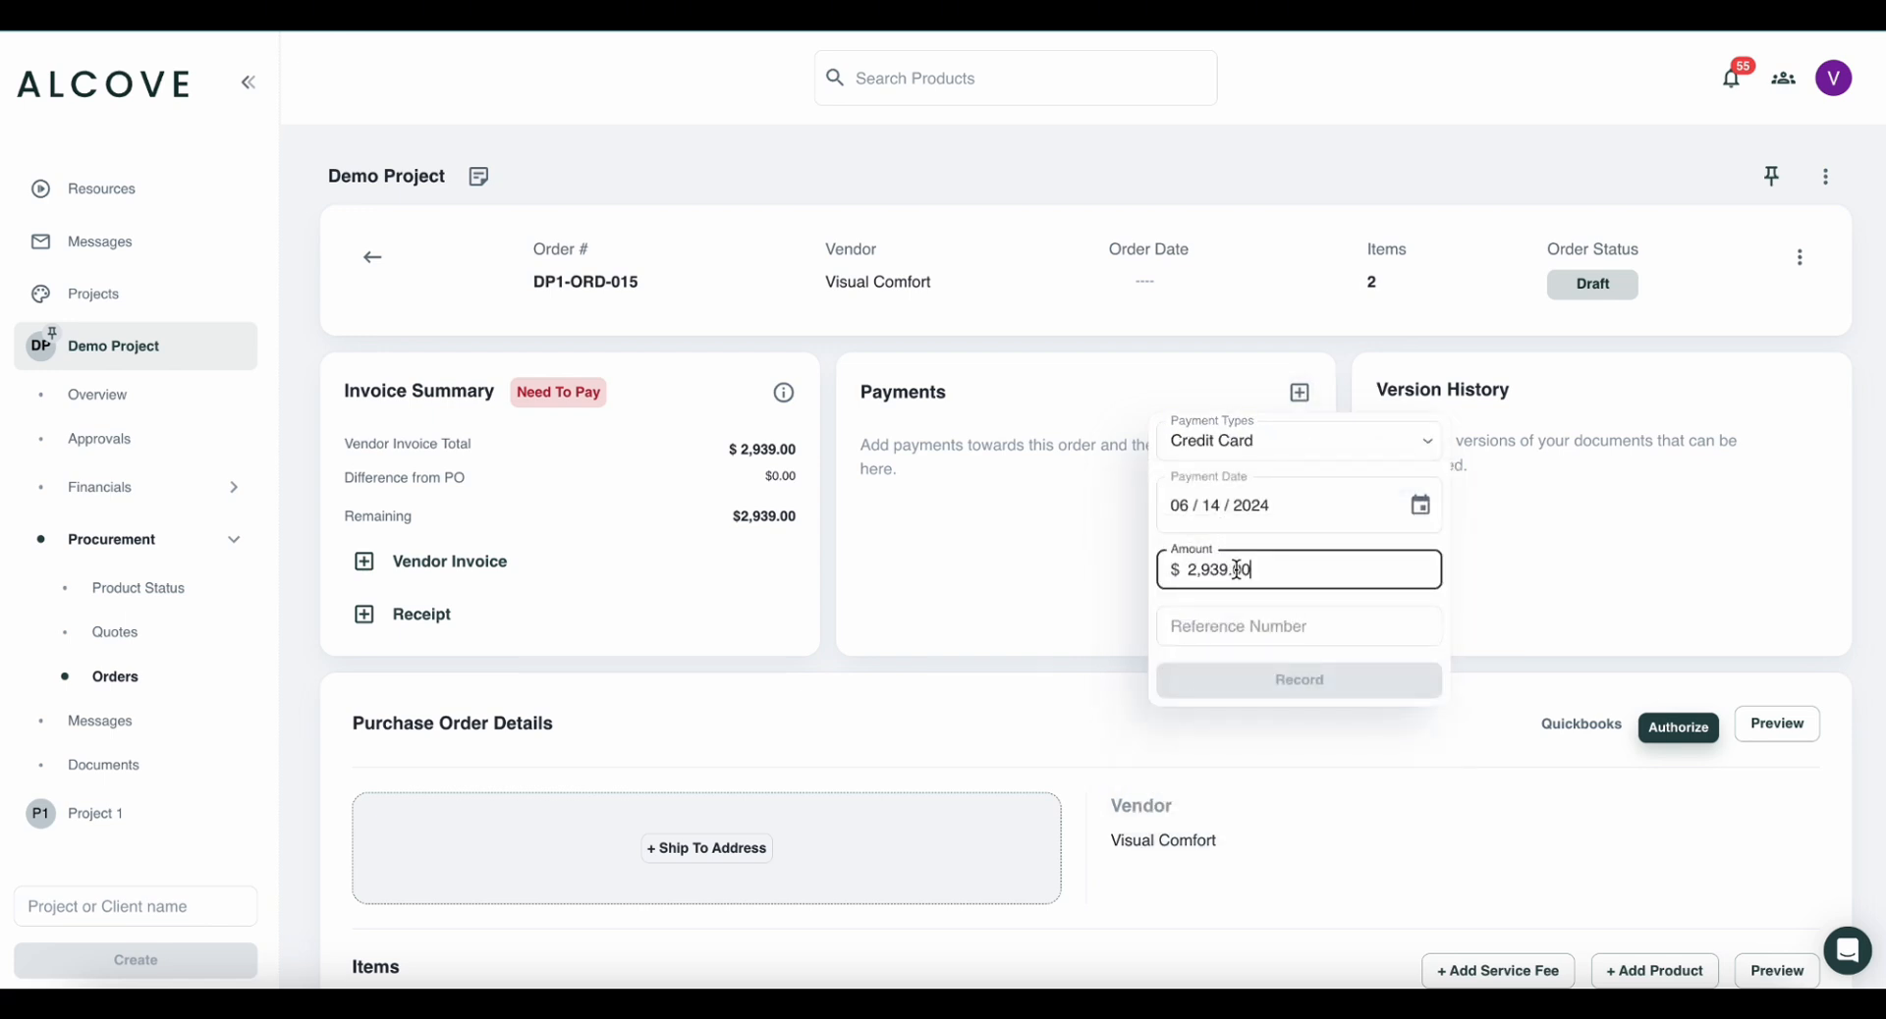
{"action": "left_click", "coordinate": [1239, 634]}
{"action": "left_click", "coordinate": [1240, 688]}
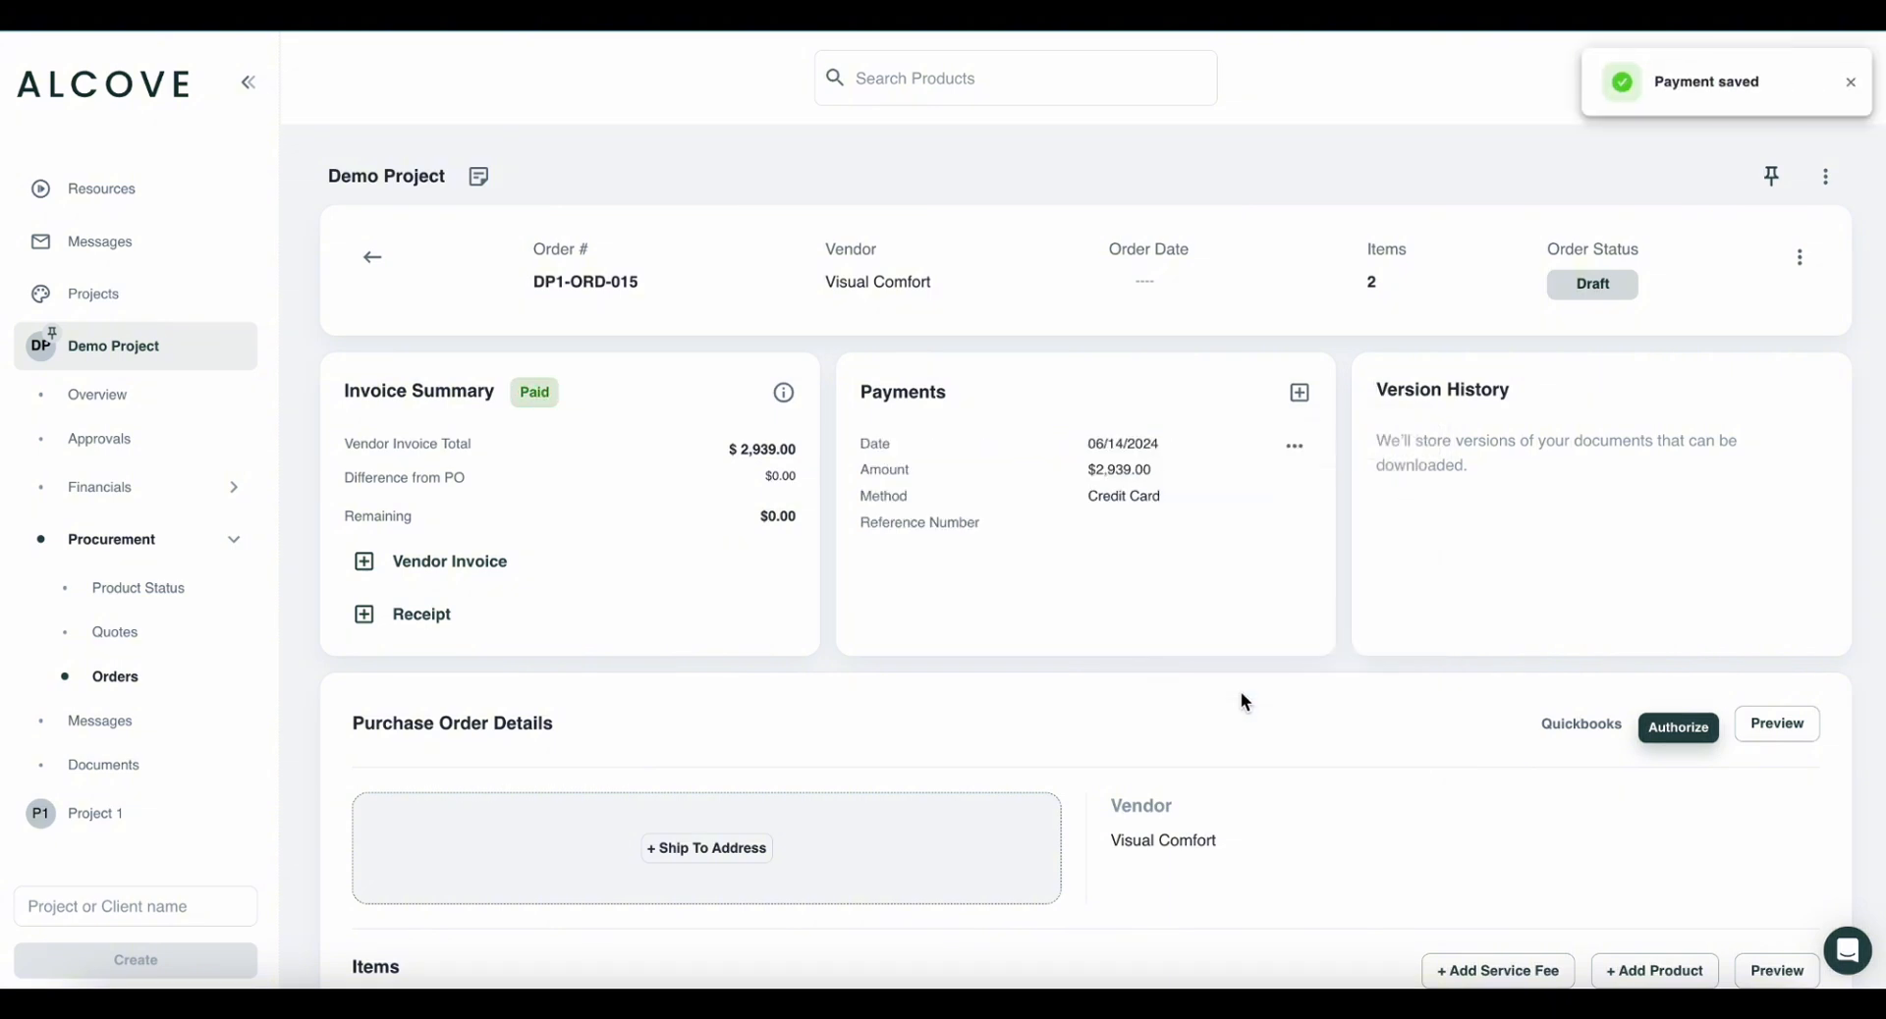
Open Demo Project's orders list and look over the order and payment statuses.
{"action": "left_click", "coordinate": [168, 672]}
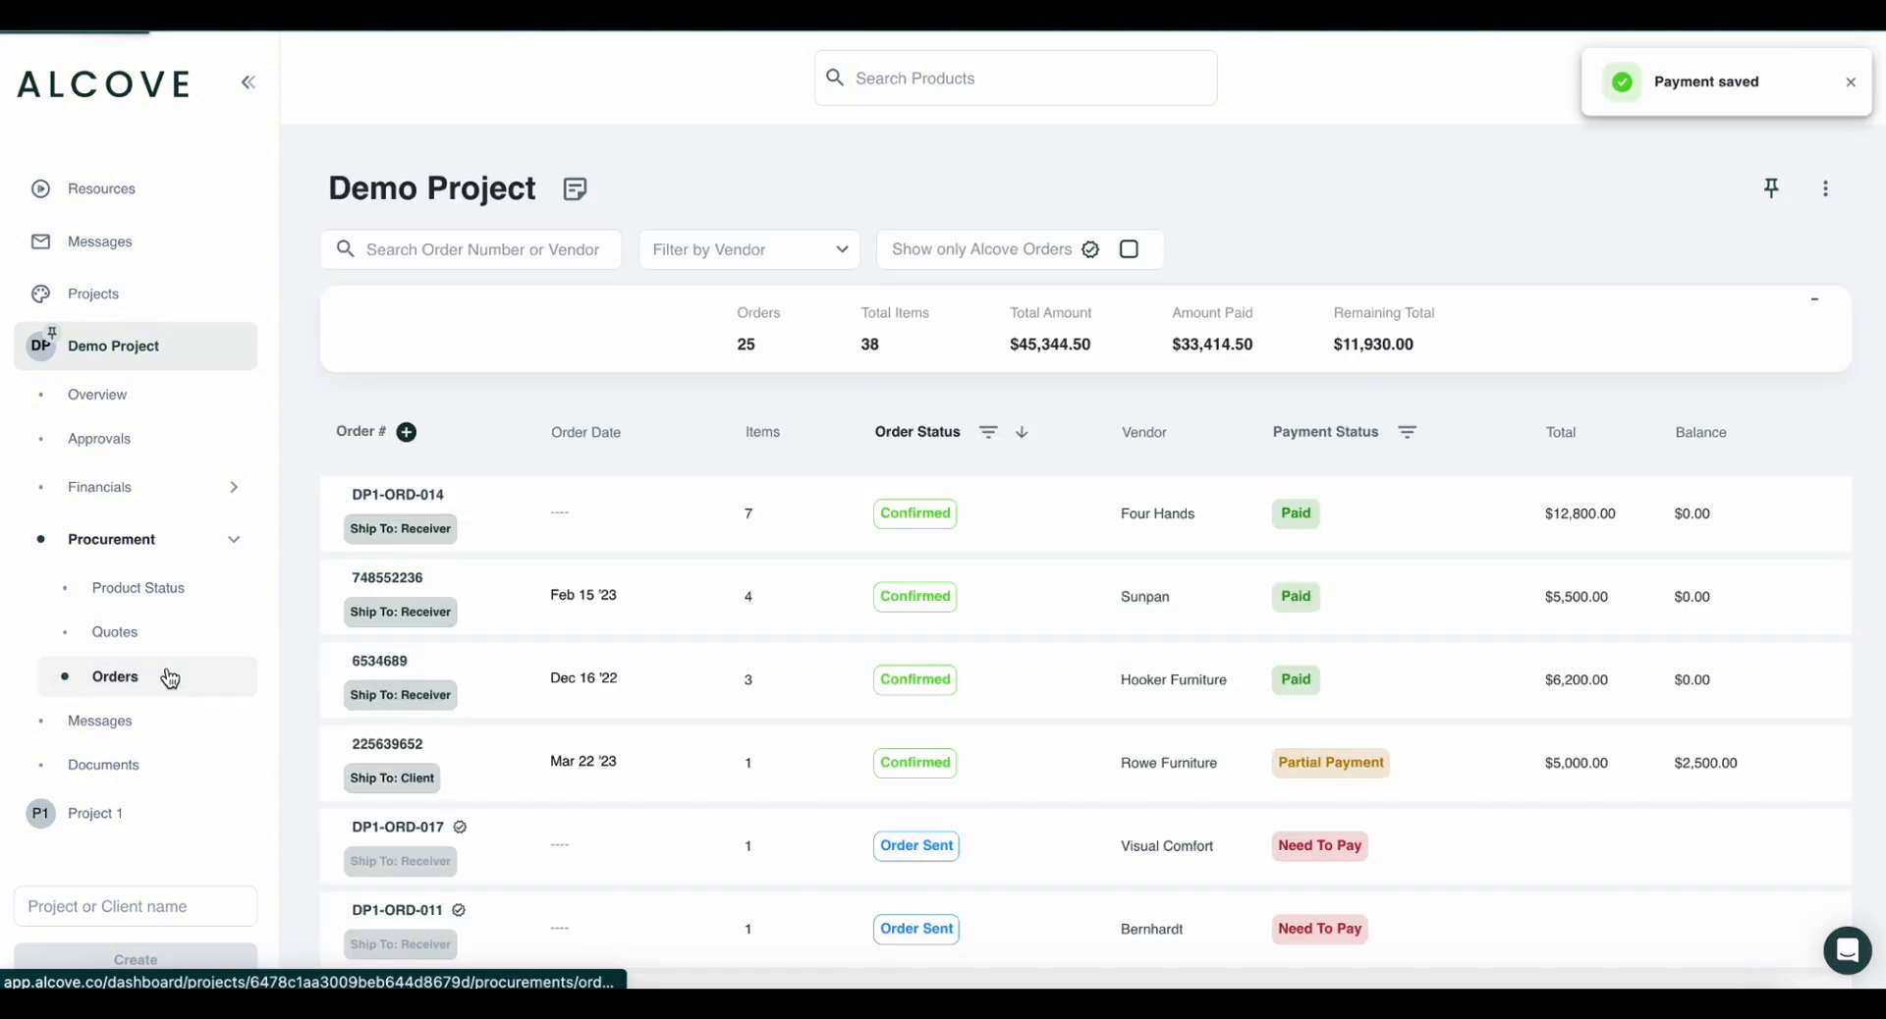
{"action": "scroll", "coordinate": [402, 666], "scroll_direction": "down", "scroll_amount": 1}
{"action": "scroll", "coordinate": [402, 668], "scroll_direction": "down", "scroll_amount": 1}
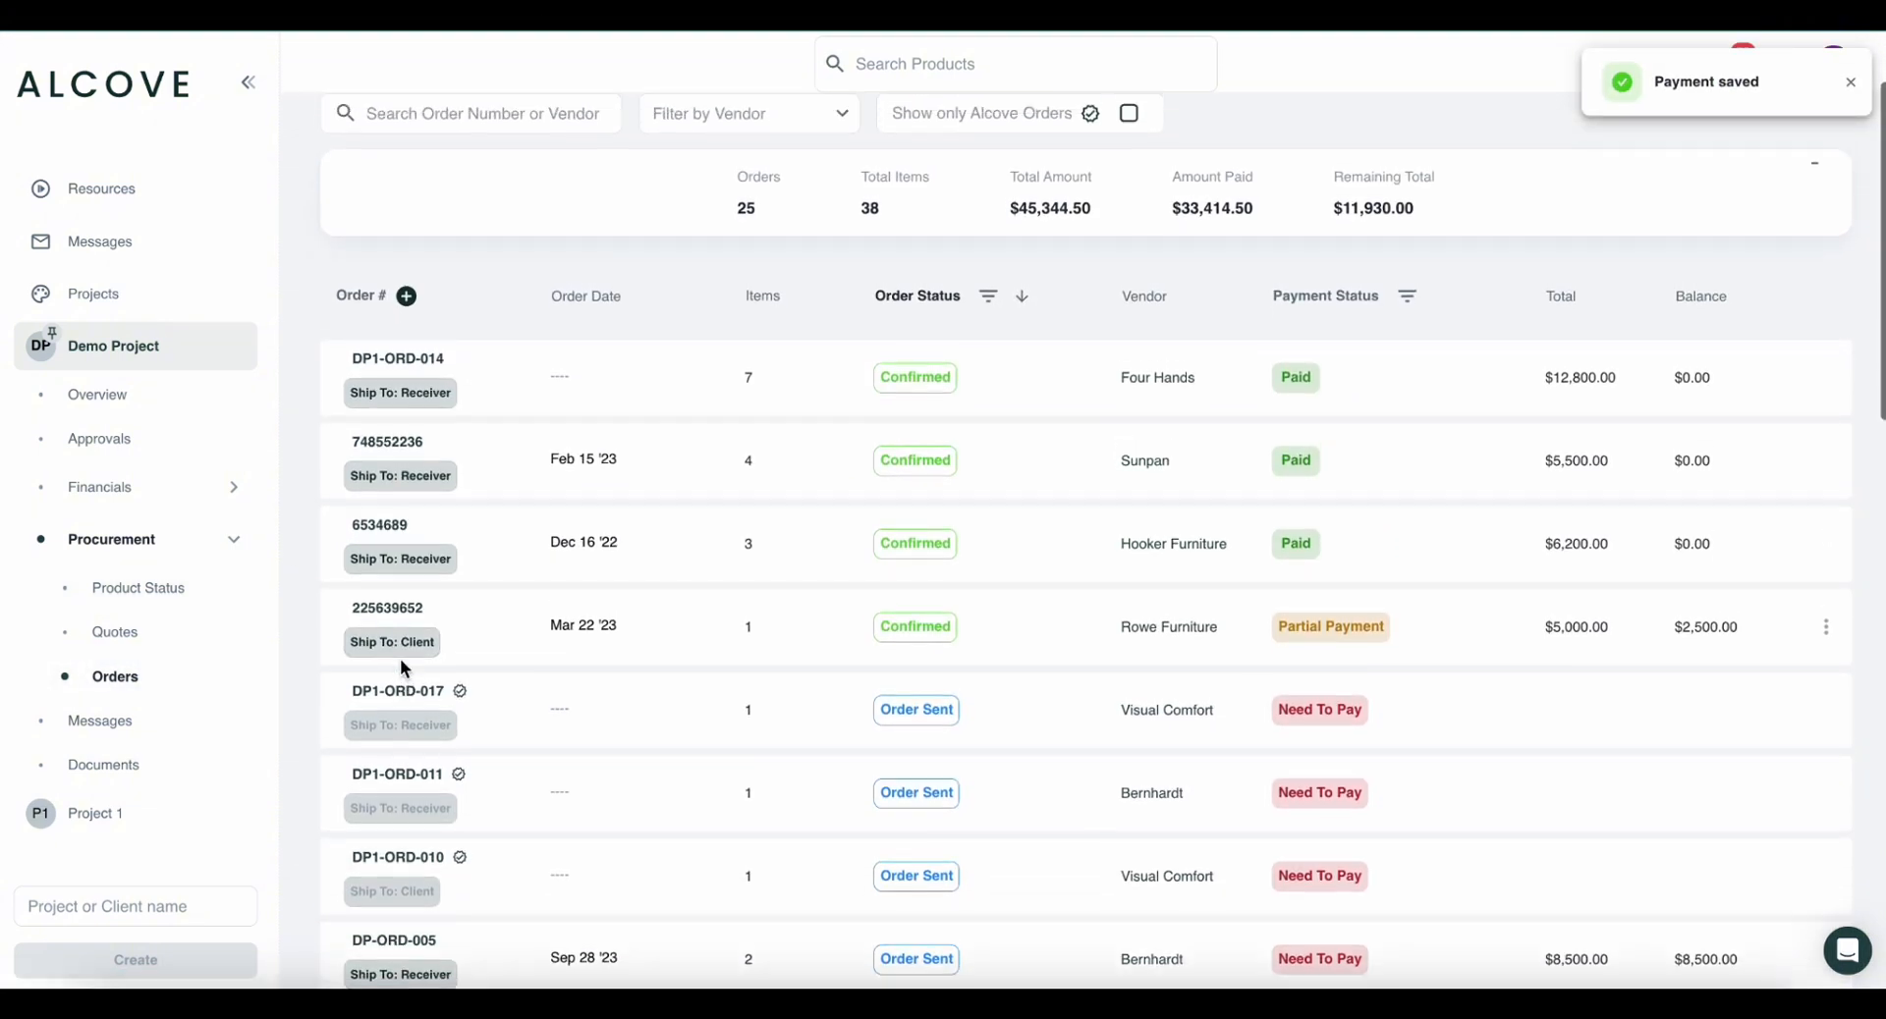
{"action": "scroll", "coordinate": [399, 659], "scroll_direction": "up", "scroll_amount": 2}
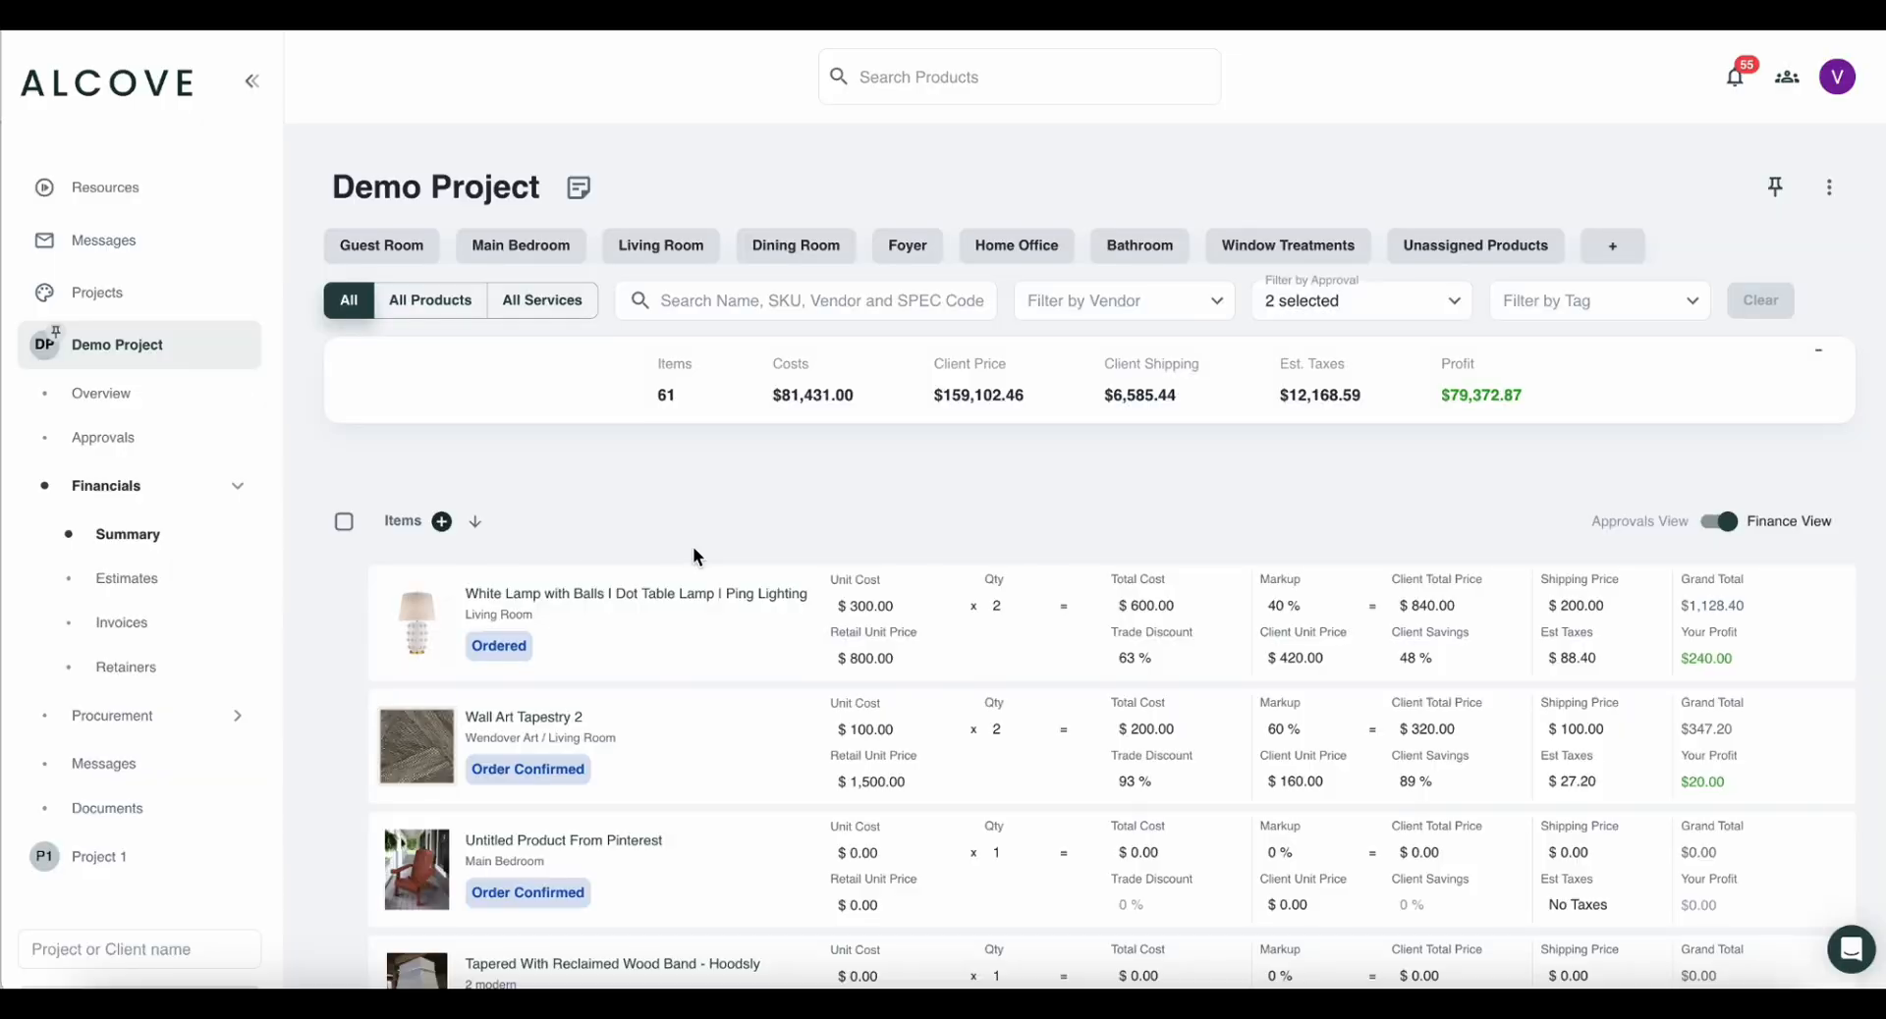
In the financial summary, set the White Lamp with Balls' unit cost to $400.00 and its markup to 35%.
{"action": "left_click", "coordinate": [874, 606]}
{"action": "type", "text": "00"}
{"action": "key", "text": "Return"}
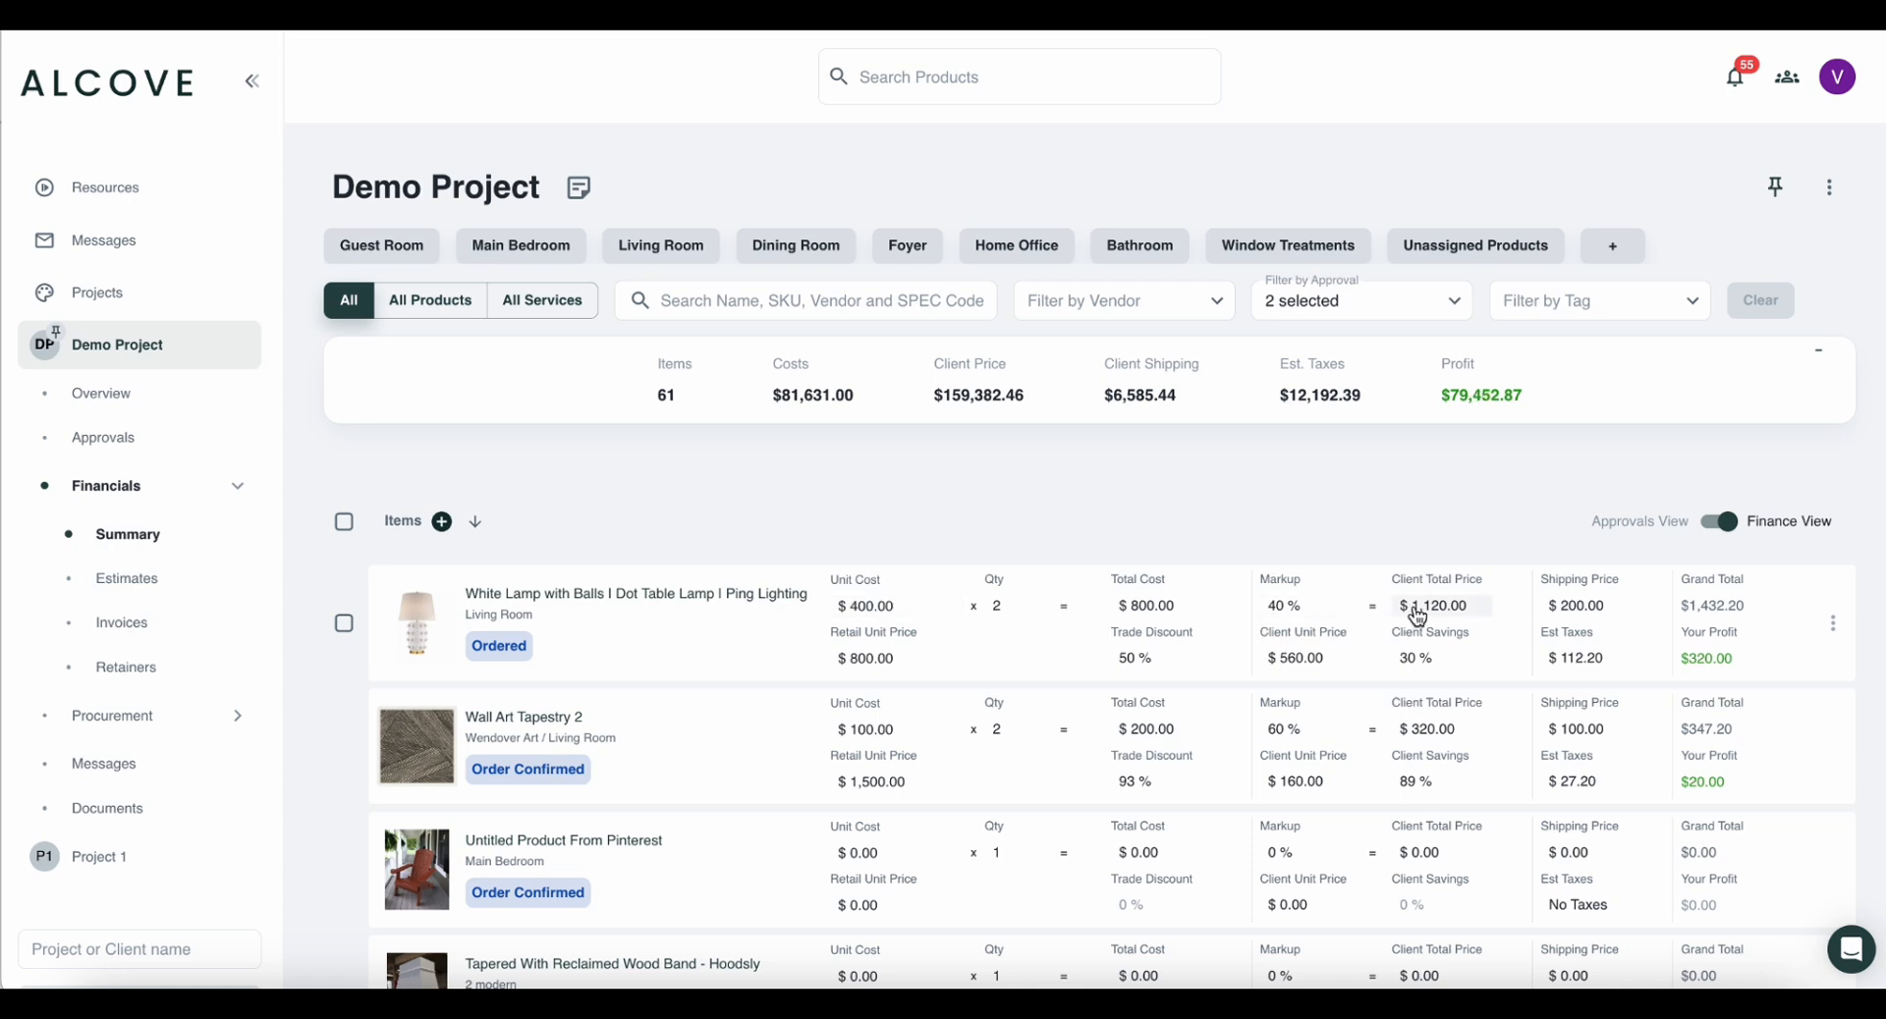
{"action": "left_click", "coordinate": [1285, 606]}
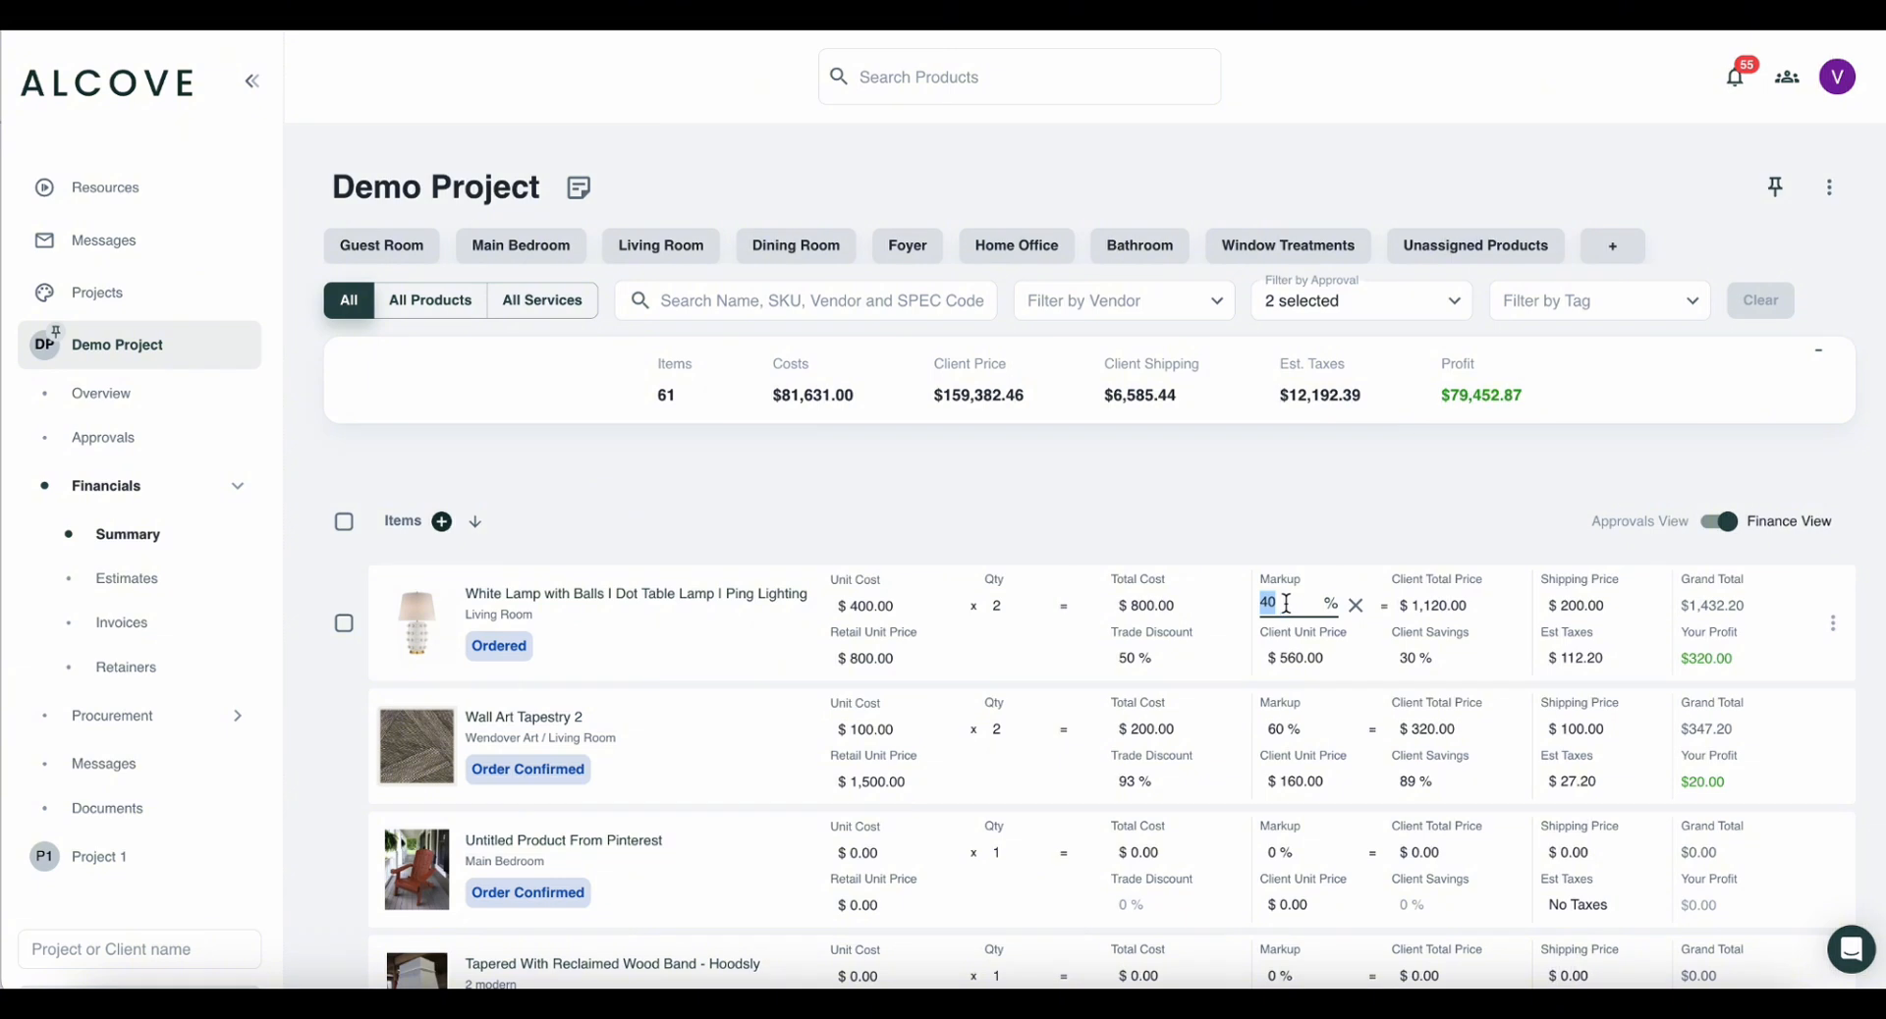
{"action": "type", "text": "35"}
{"action": "key", "text": "Return"}
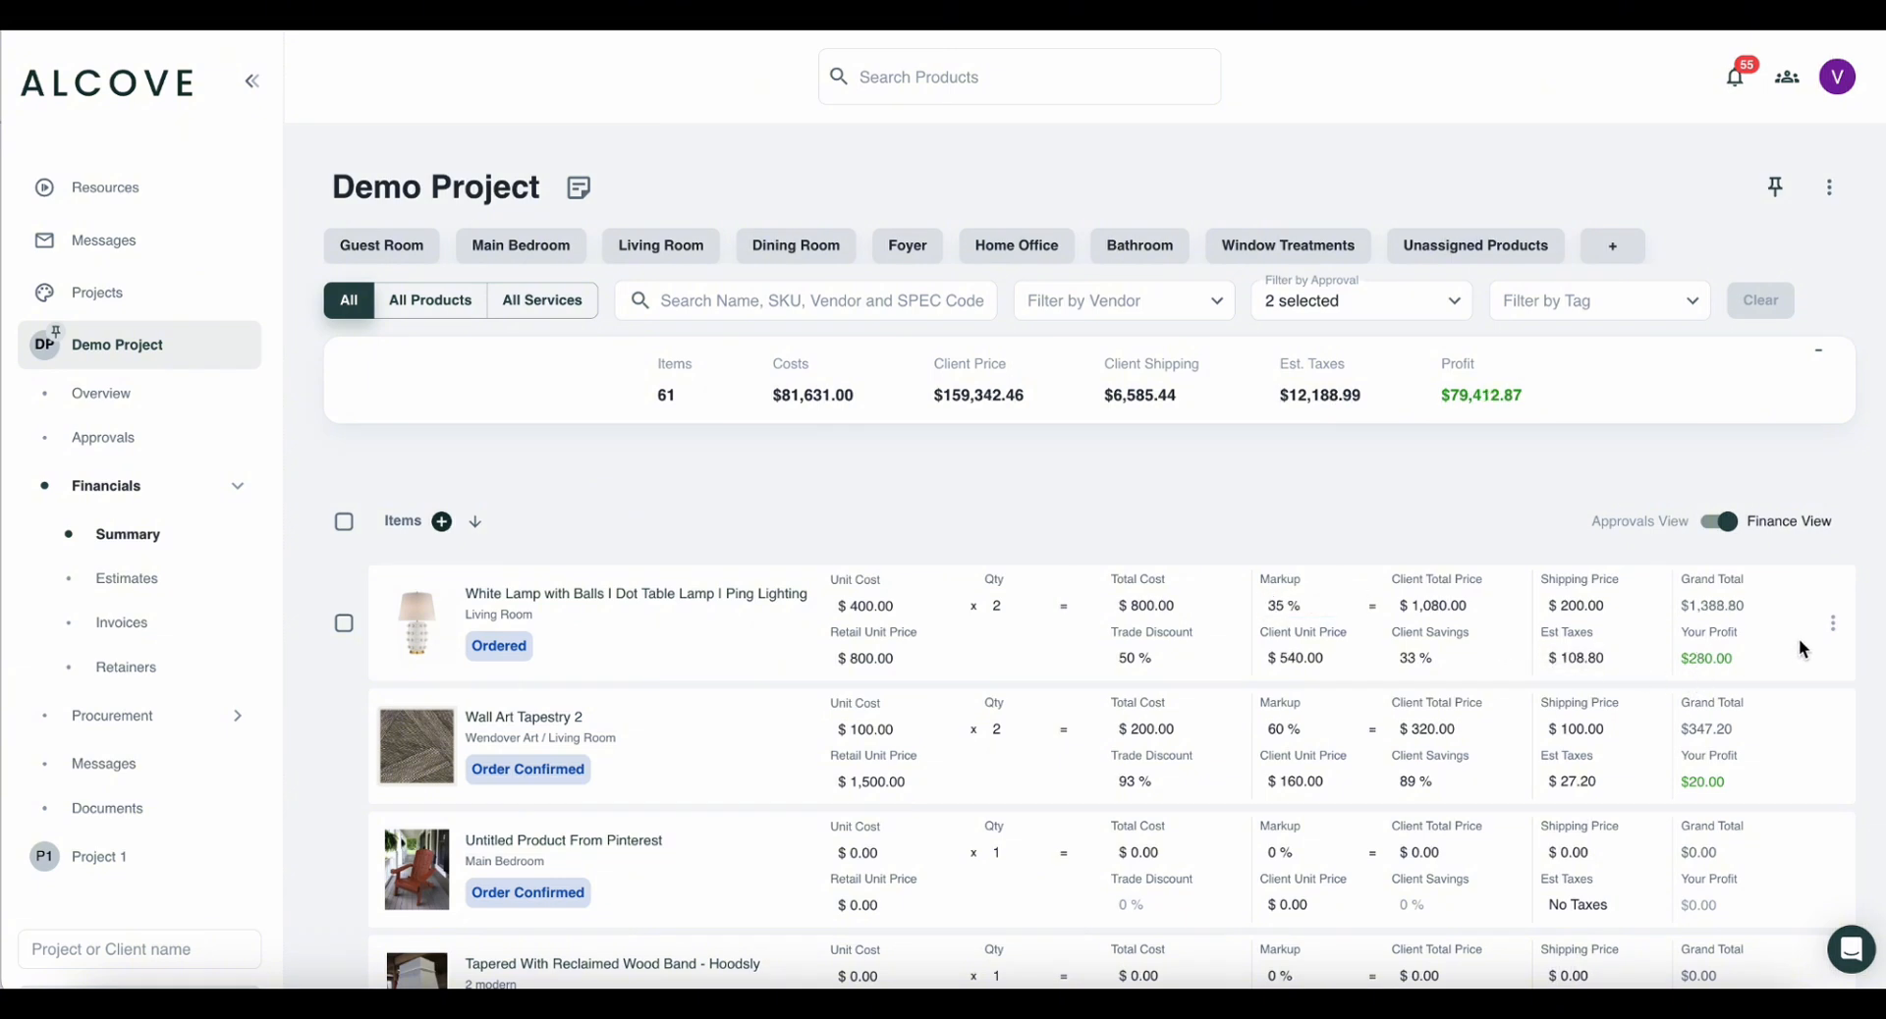
Inspect the White Lamp's shipping price and estimated tax settings without changing them.
{"action": "left_click", "coordinate": [1591, 615]}
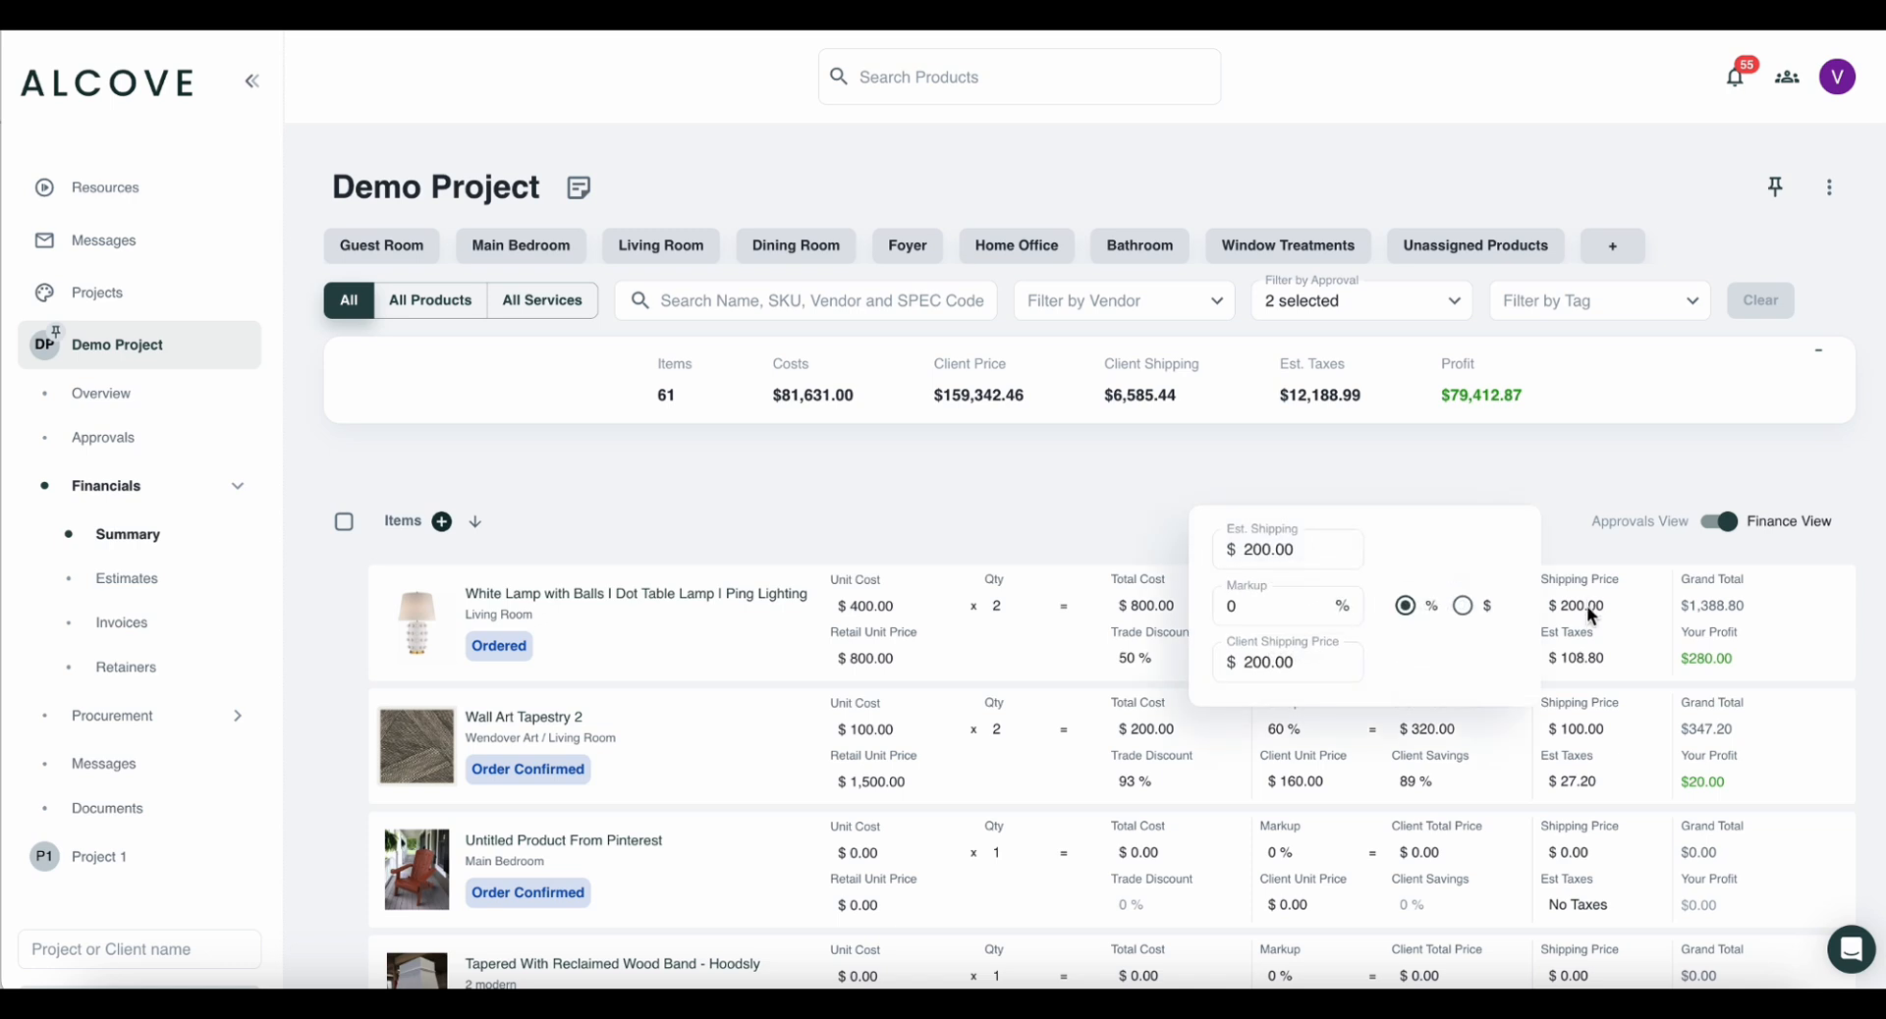
{"action": "left_click", "coordinate": [1589, 654]}
{"action": "left_click", "coordinate": [1591, 660]}
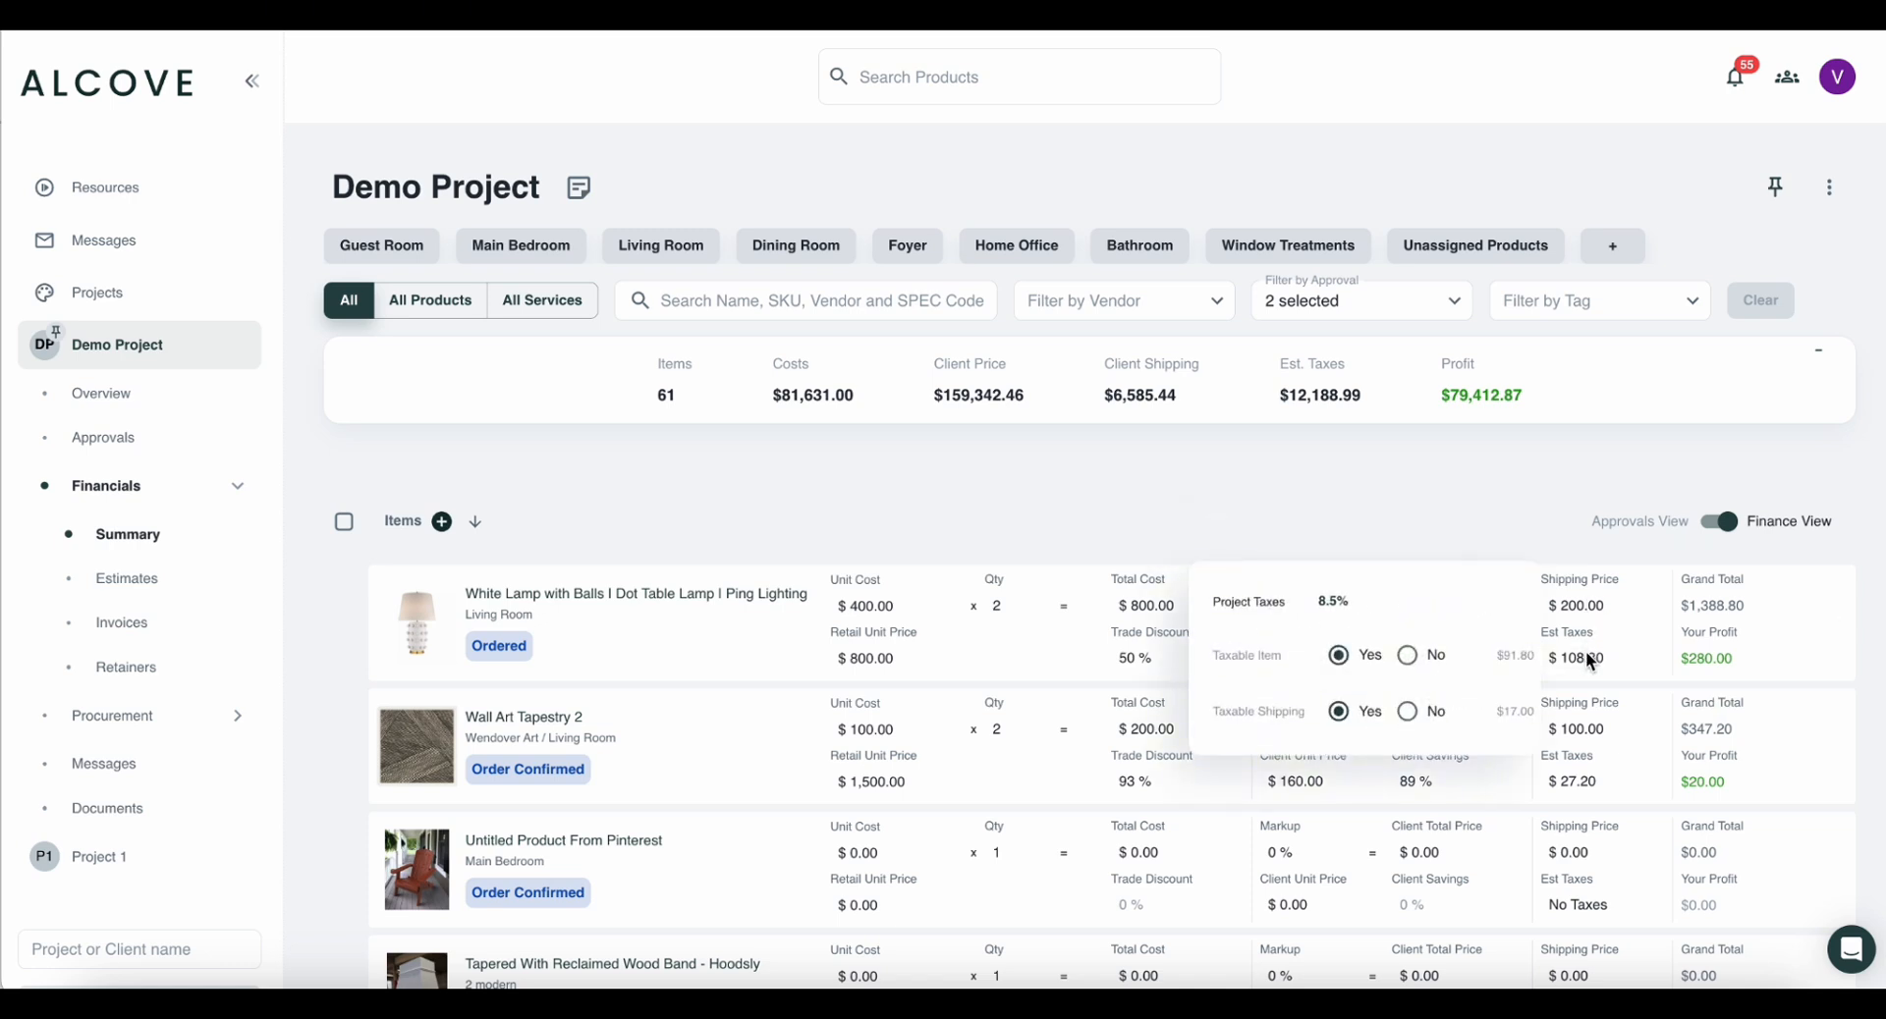
{"action": "left_click", "coordinate": [1591, 663]}
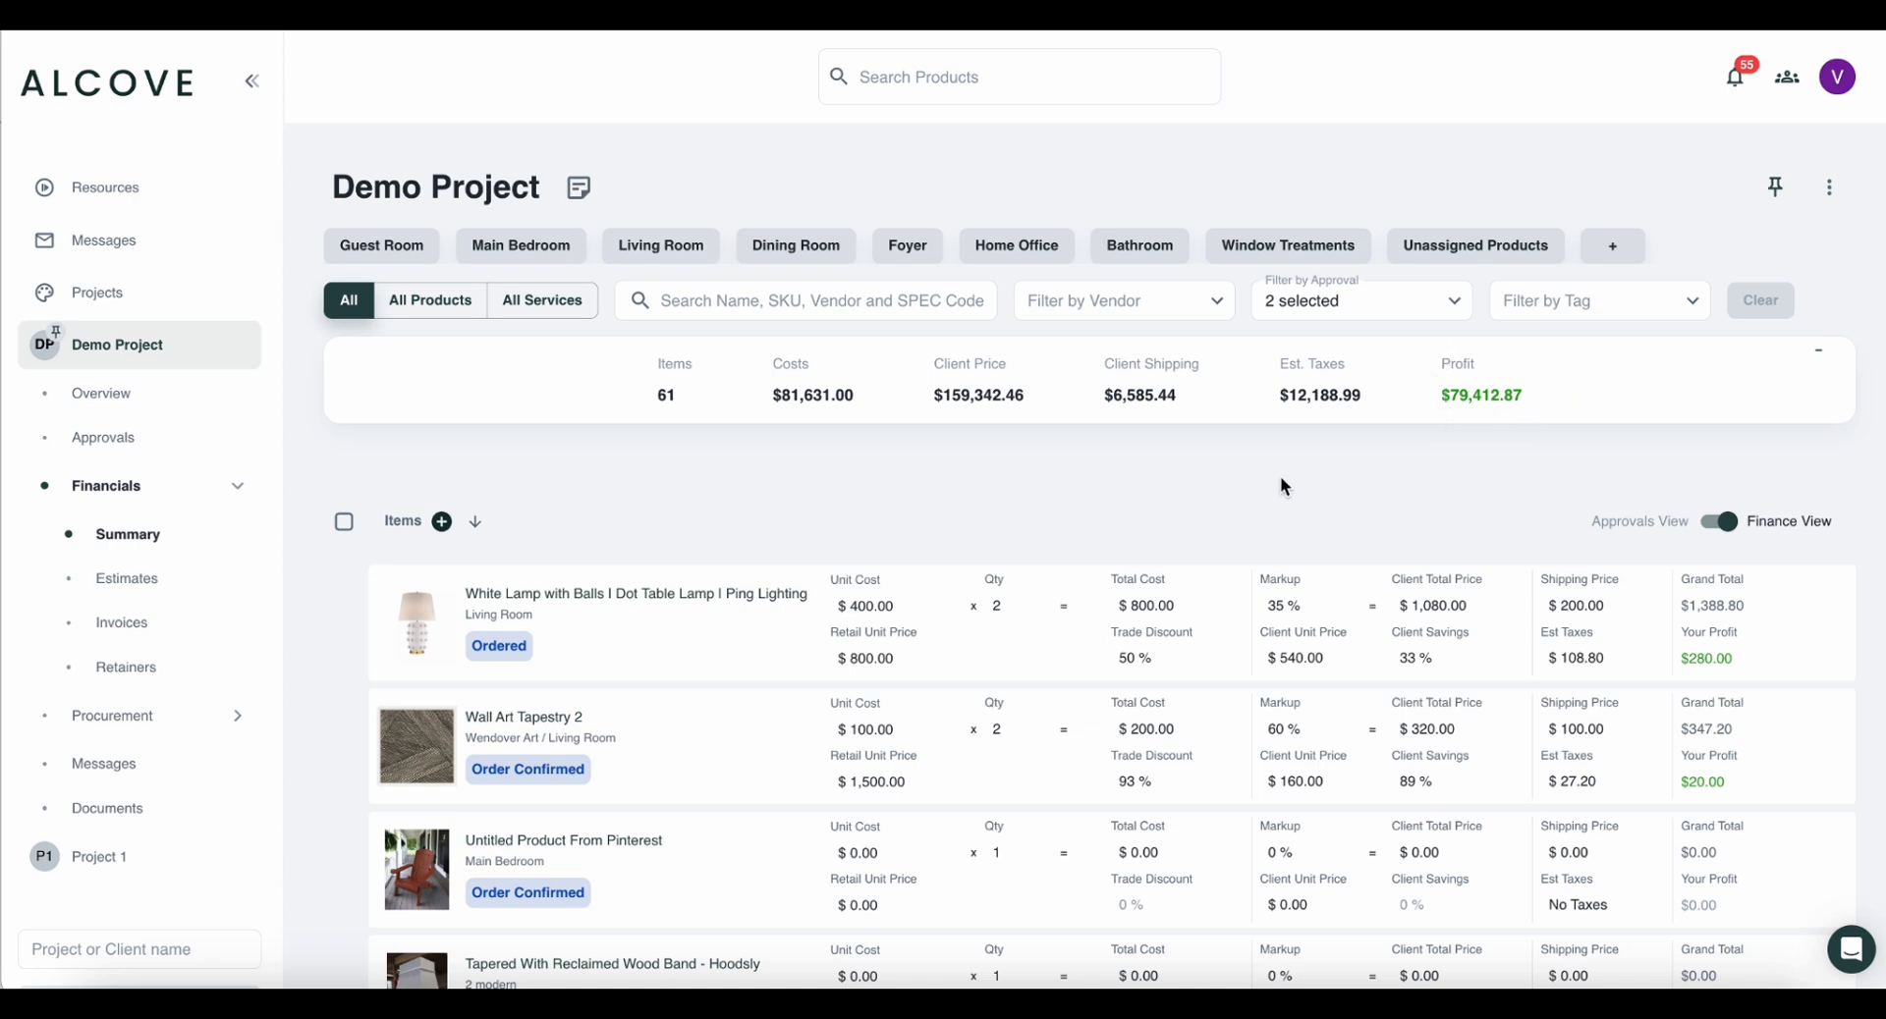
Filter the financial summary to Living Room items, briefly including the Dining Room as well.
{"action": "left_click", "coordinate": [705, 267]}
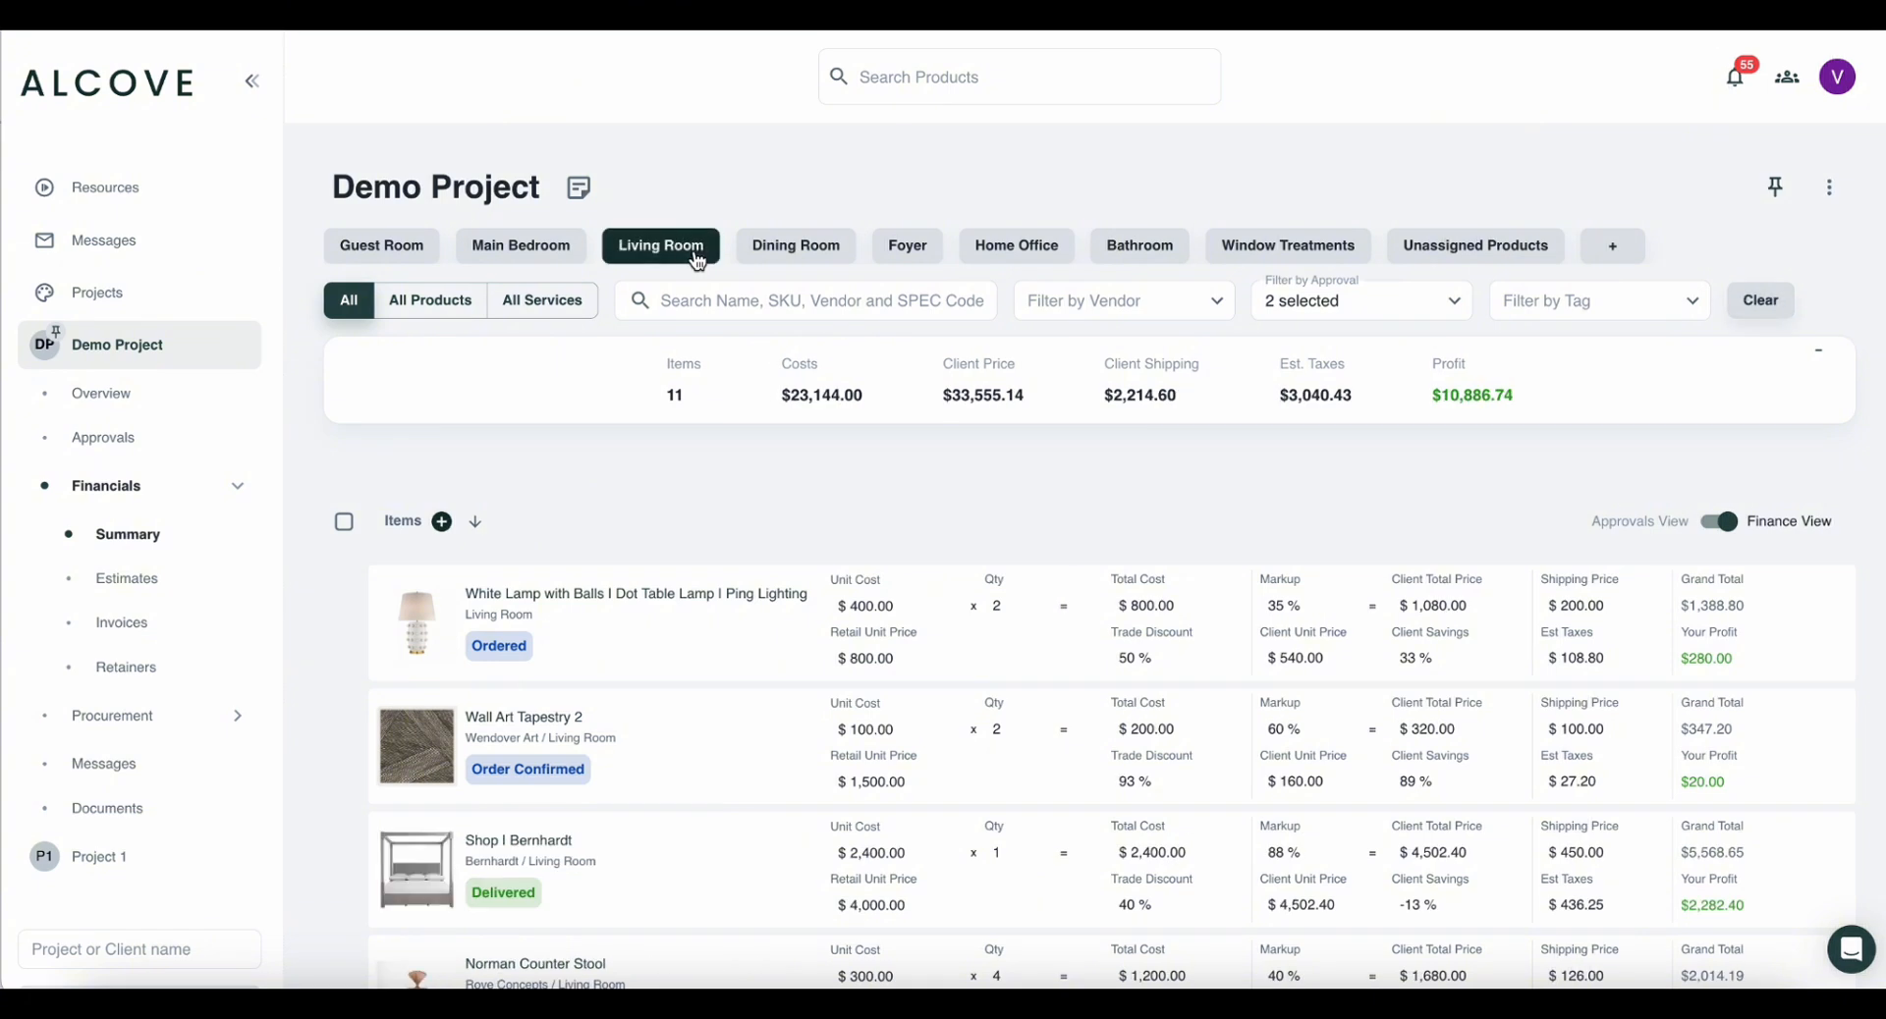
{"action": "left_click", "coordinate": [763, 251]}
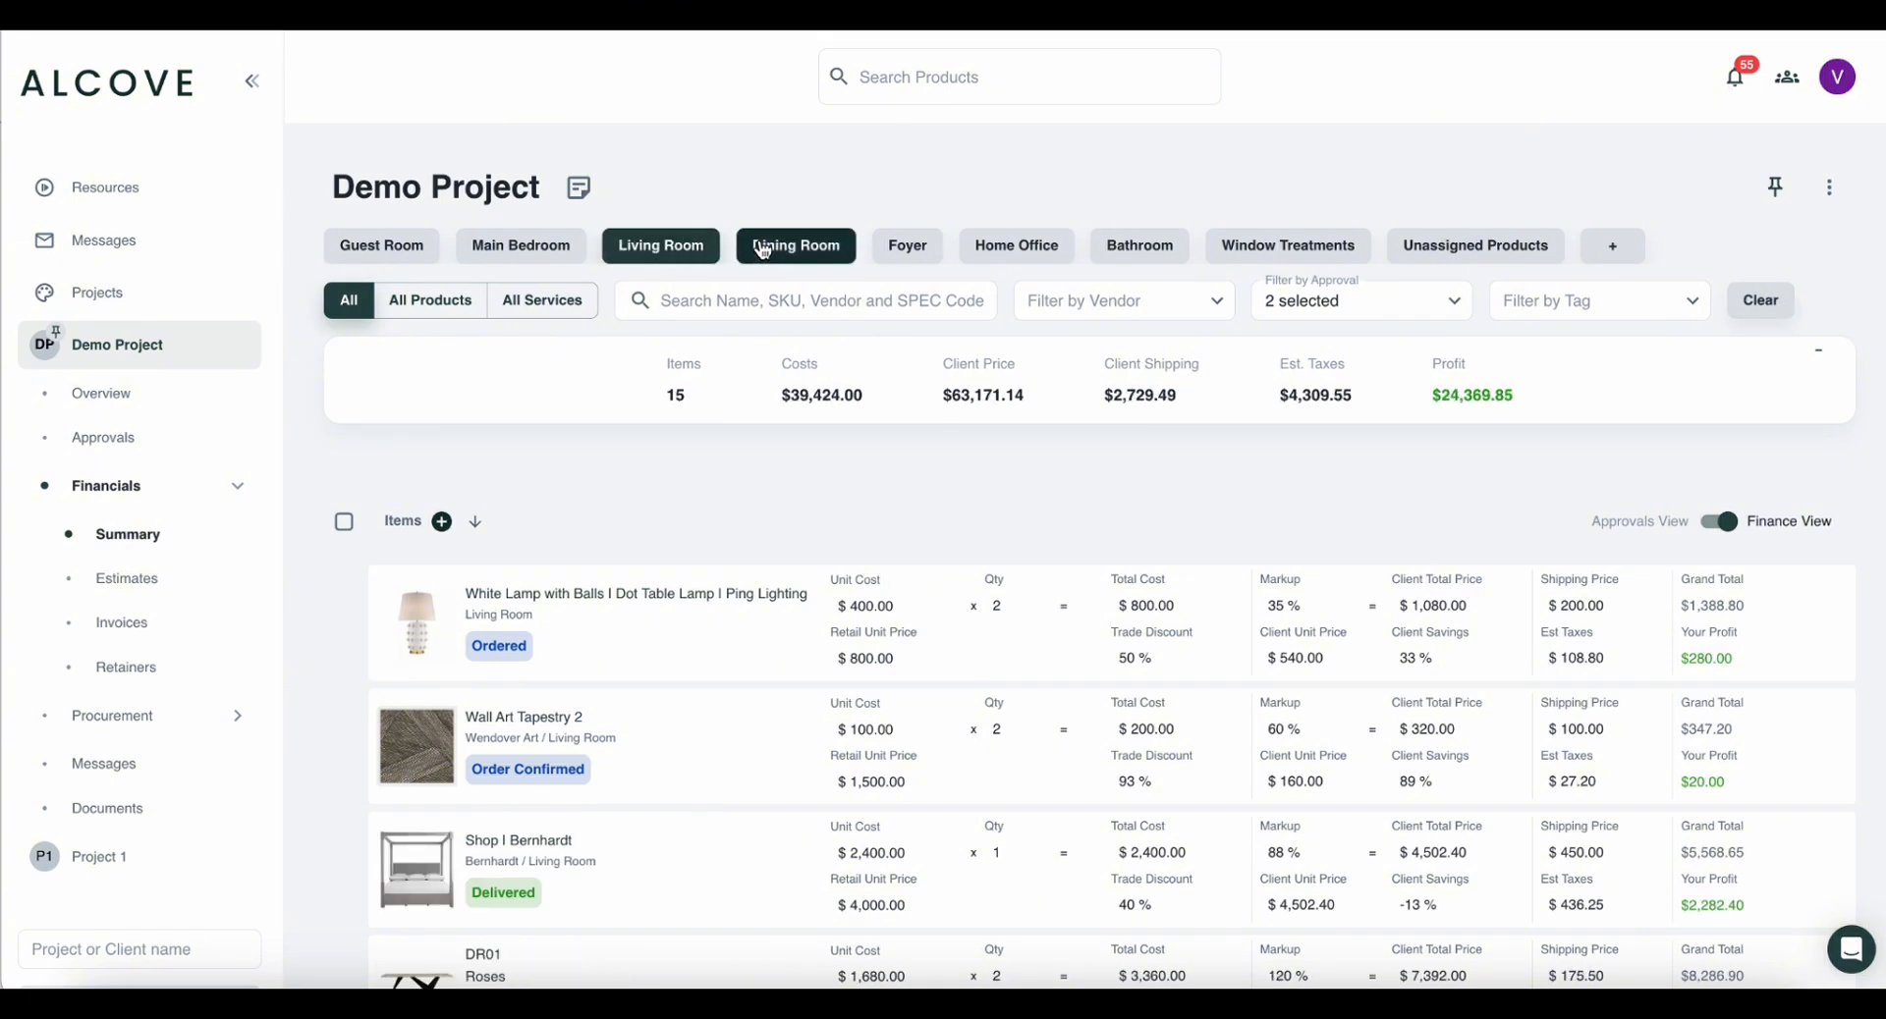
{"action": "left_click", "coordinate": [763, 251]}
{"action": "left_click", "coordinate": [700, 250]}
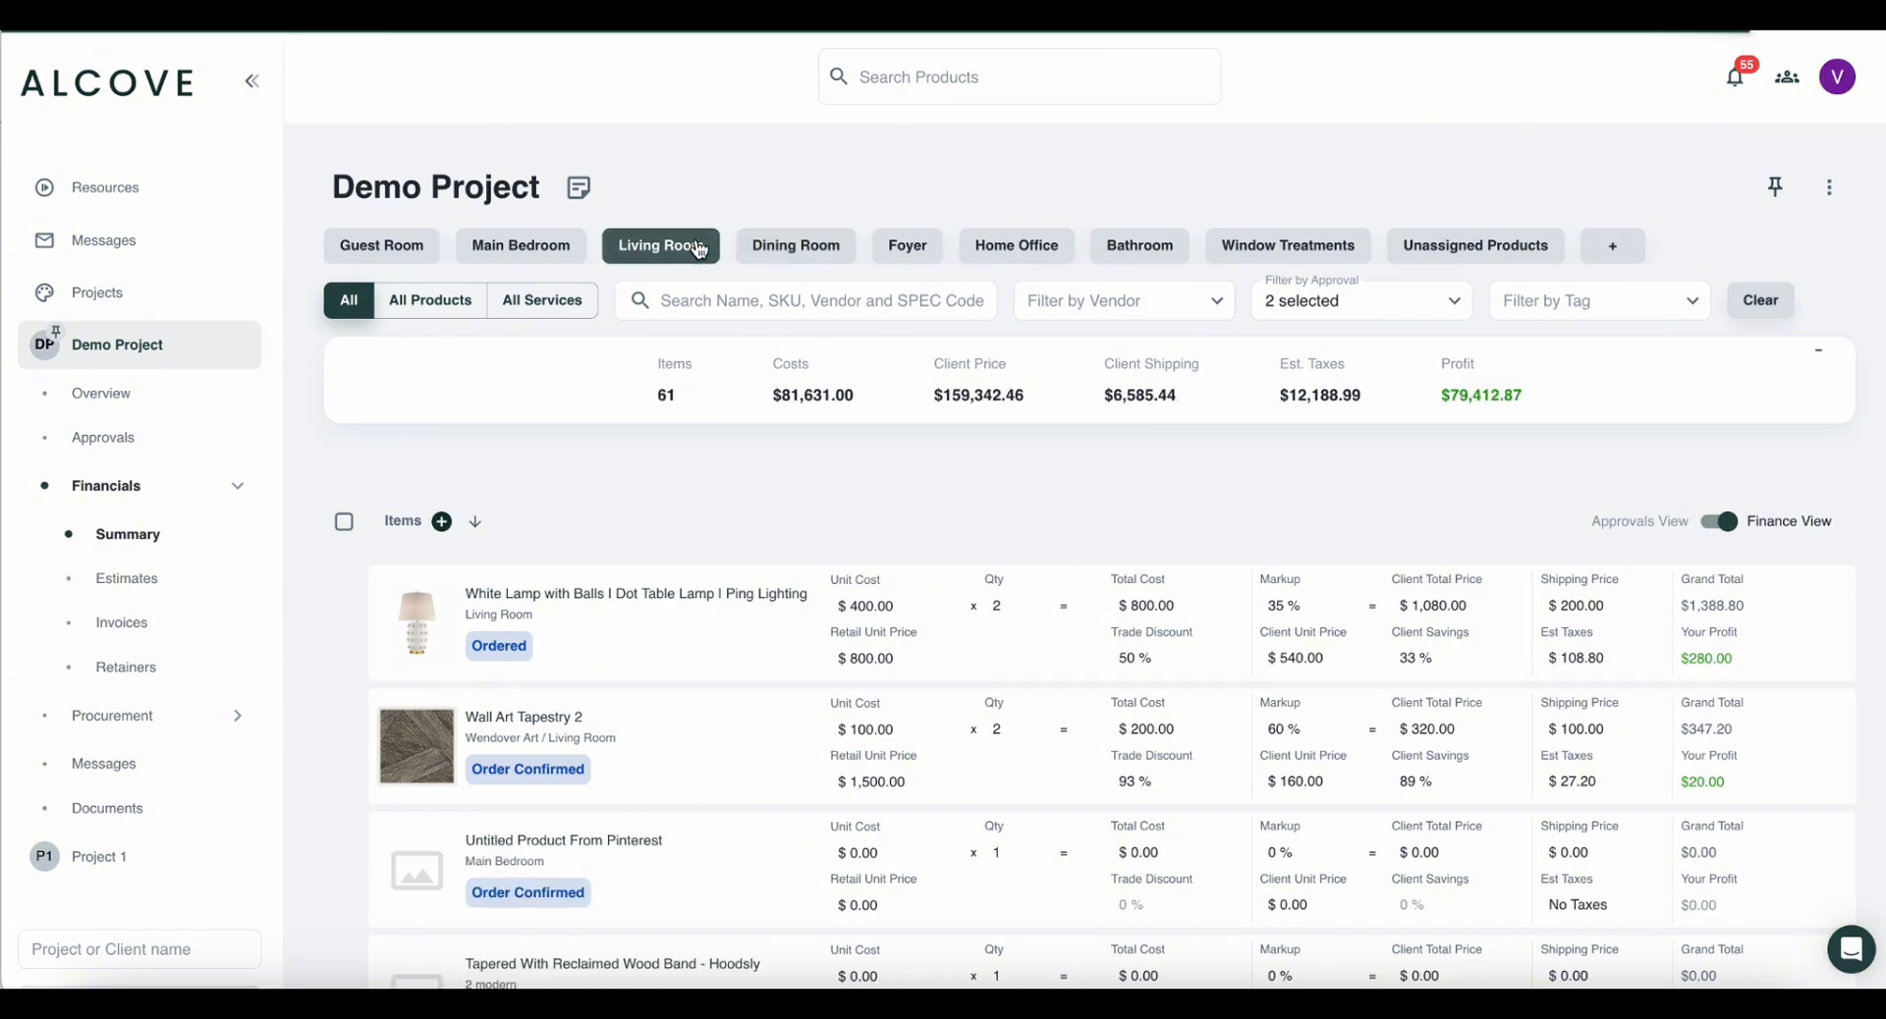
{"action": "left_click", "coordinate": [700, 250]}
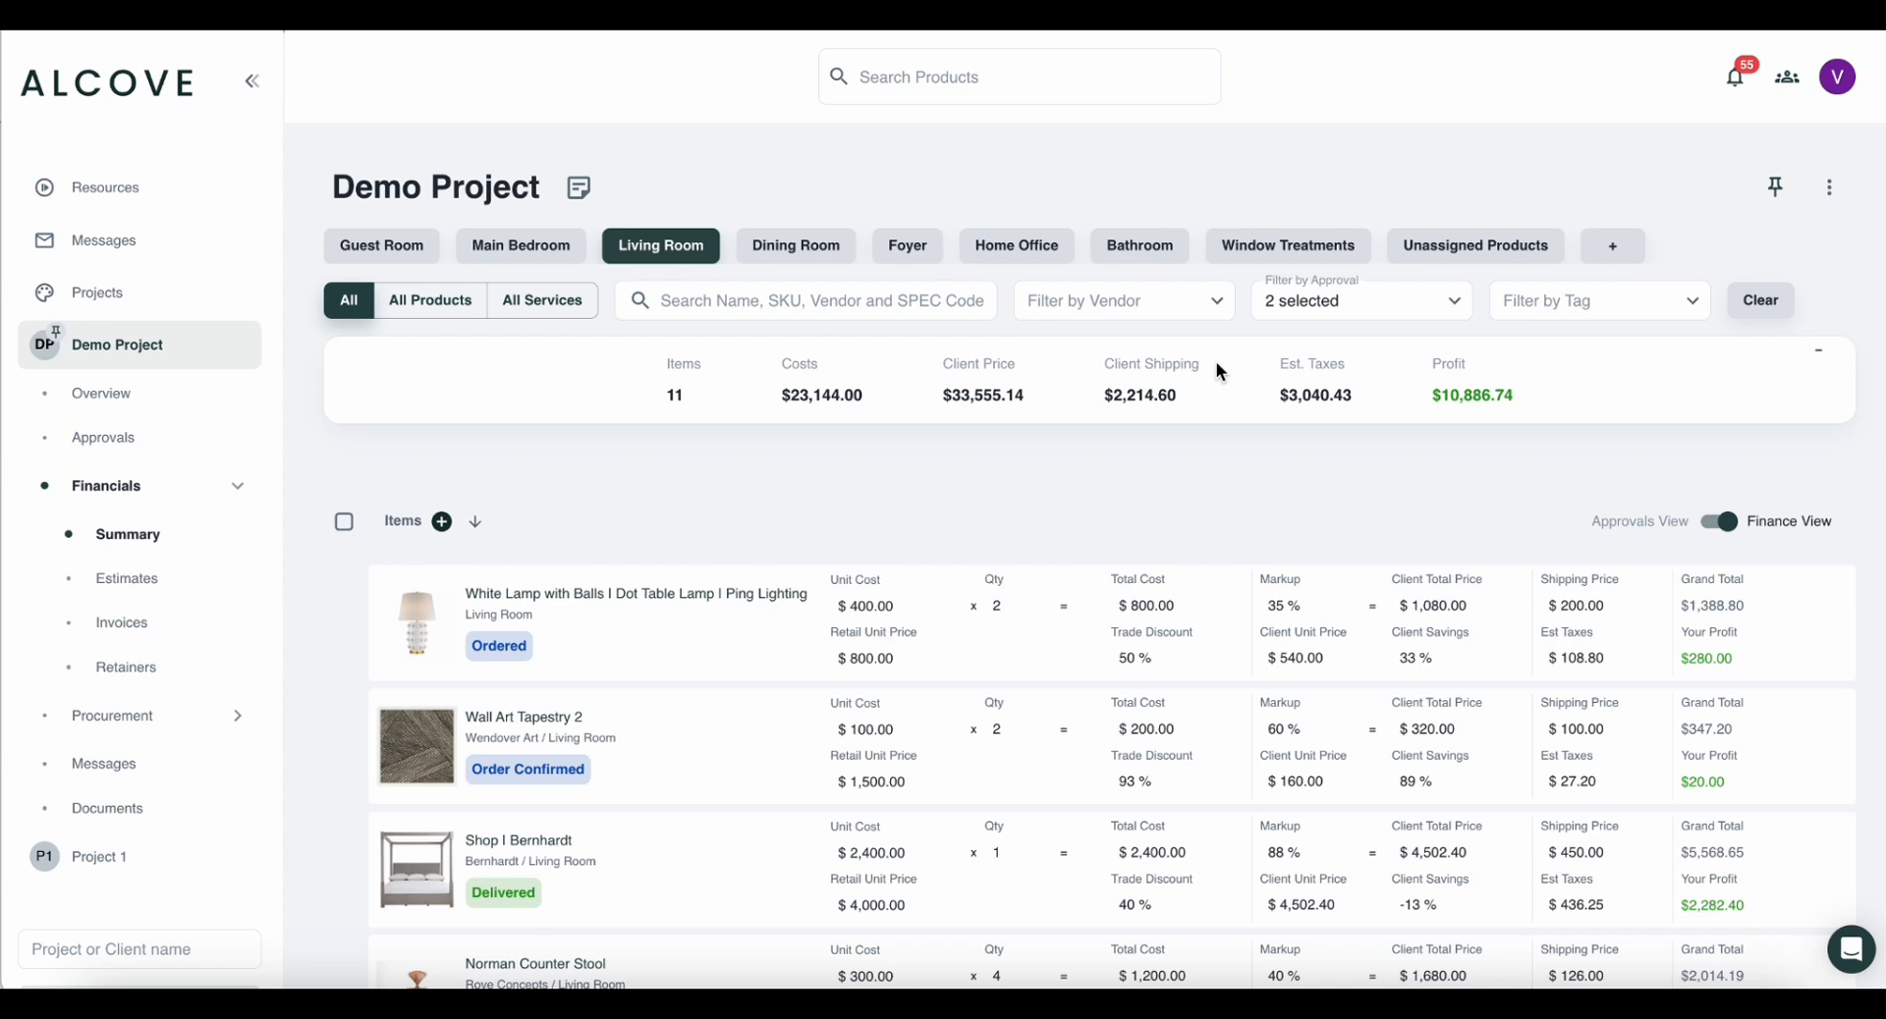
Check the vendor and approval filters, and view the Living Room items by products and services before returning to all items.
{"action": "left_click", "coordinate": [1190, 310]}
{"action": "left_click", "coordinate": [1190, 312]}
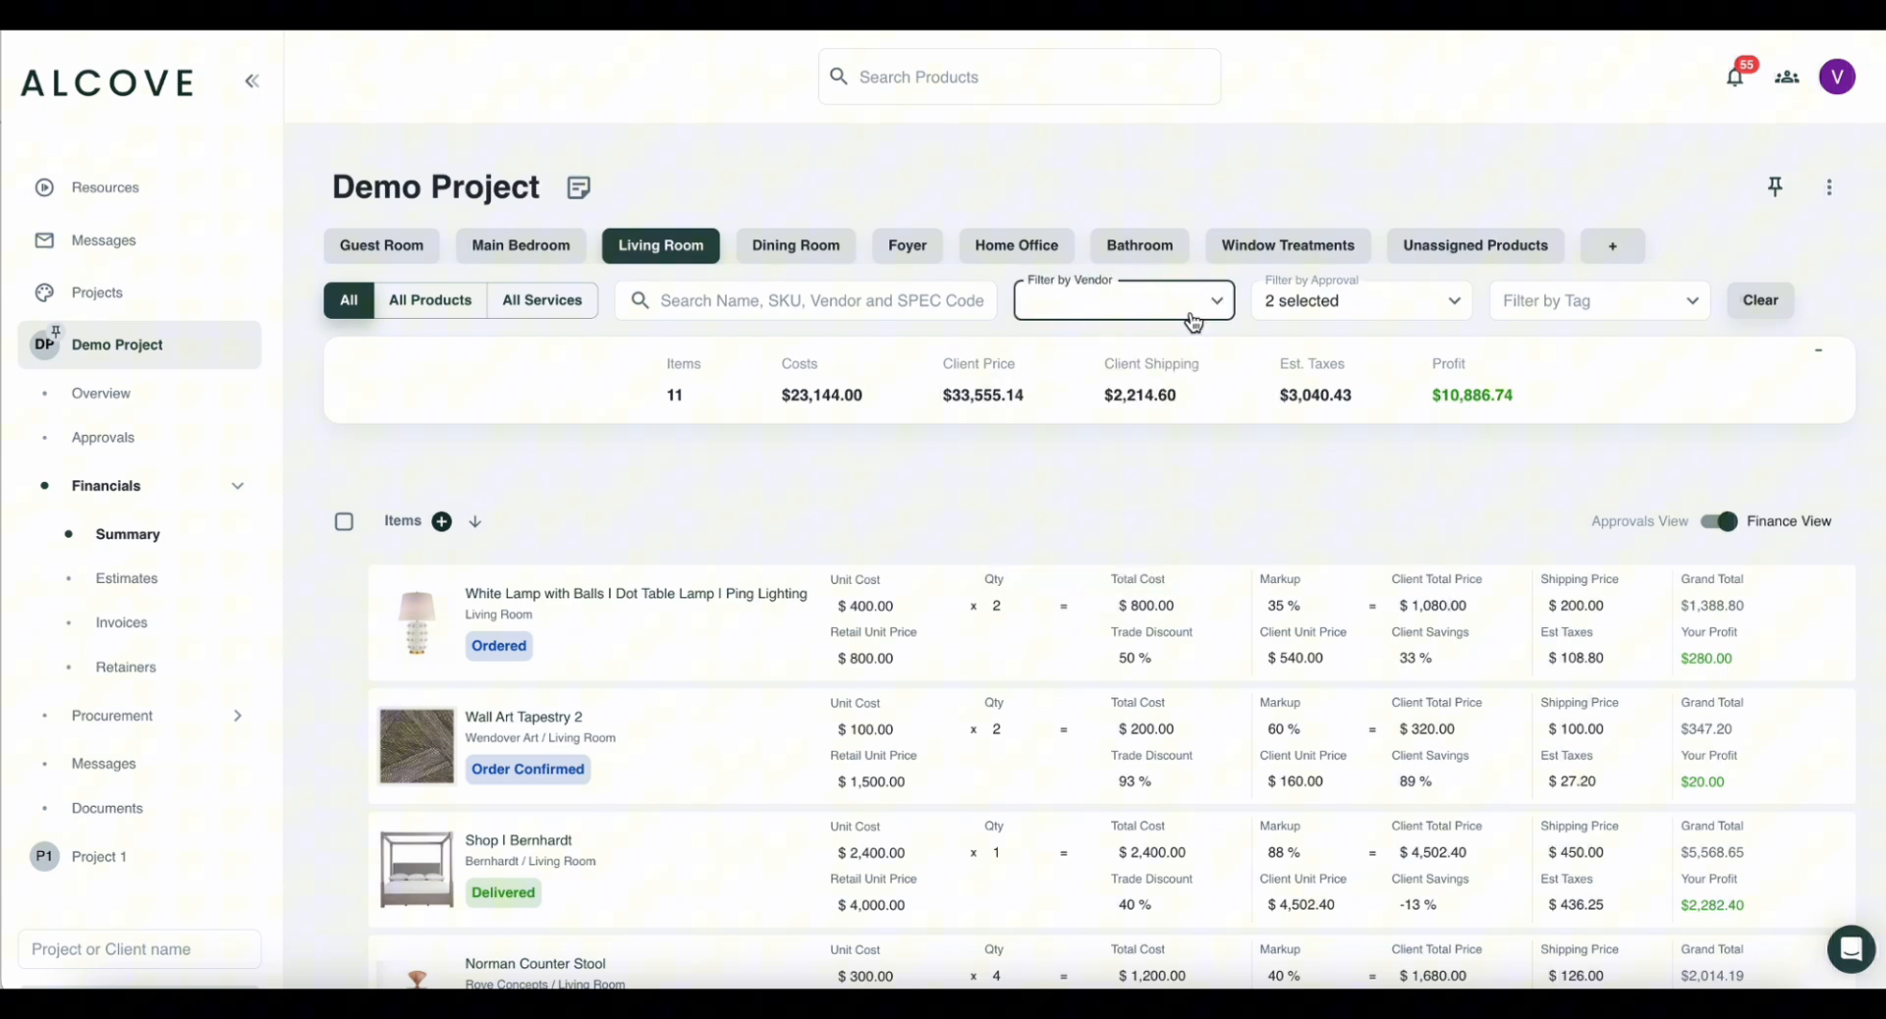
{"action": "left_click", "coordinate": [1318, 310]}
{"action": "left_click", "coordinate": [1323, 321]}
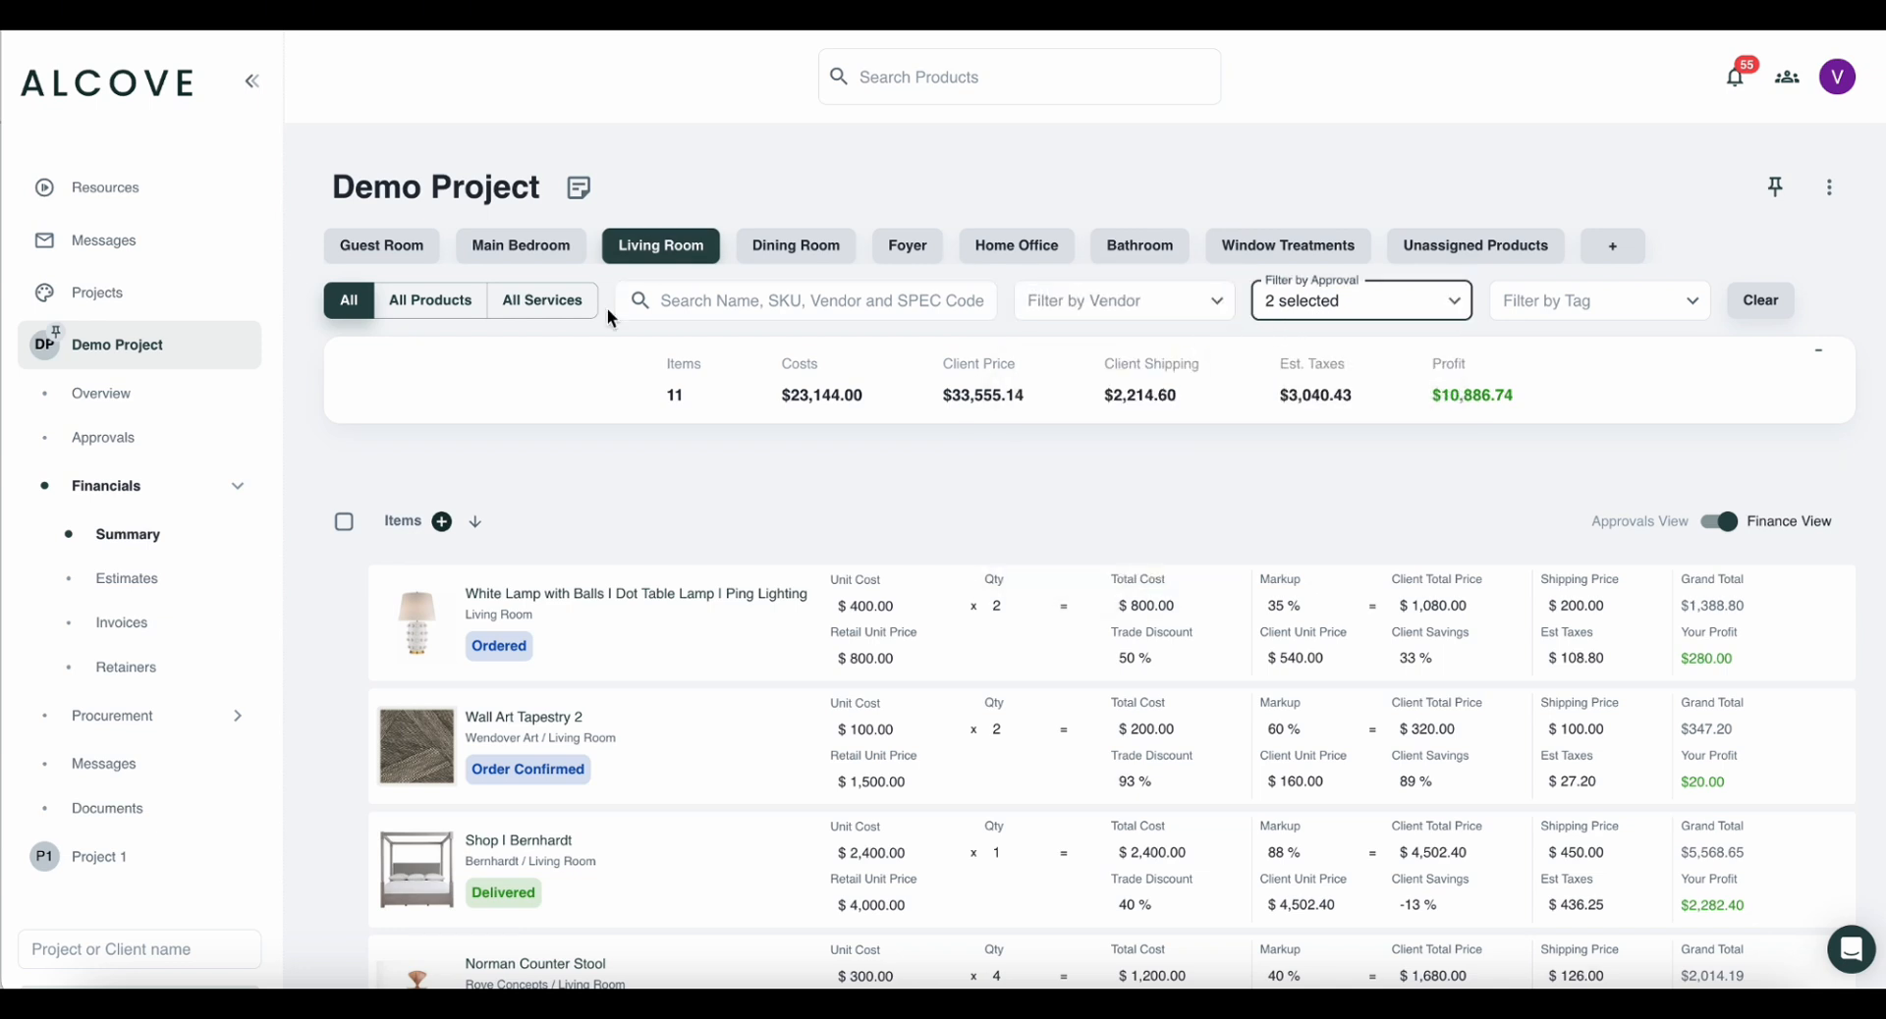
{"action": "left_click", "coordinate": [440, 307]}
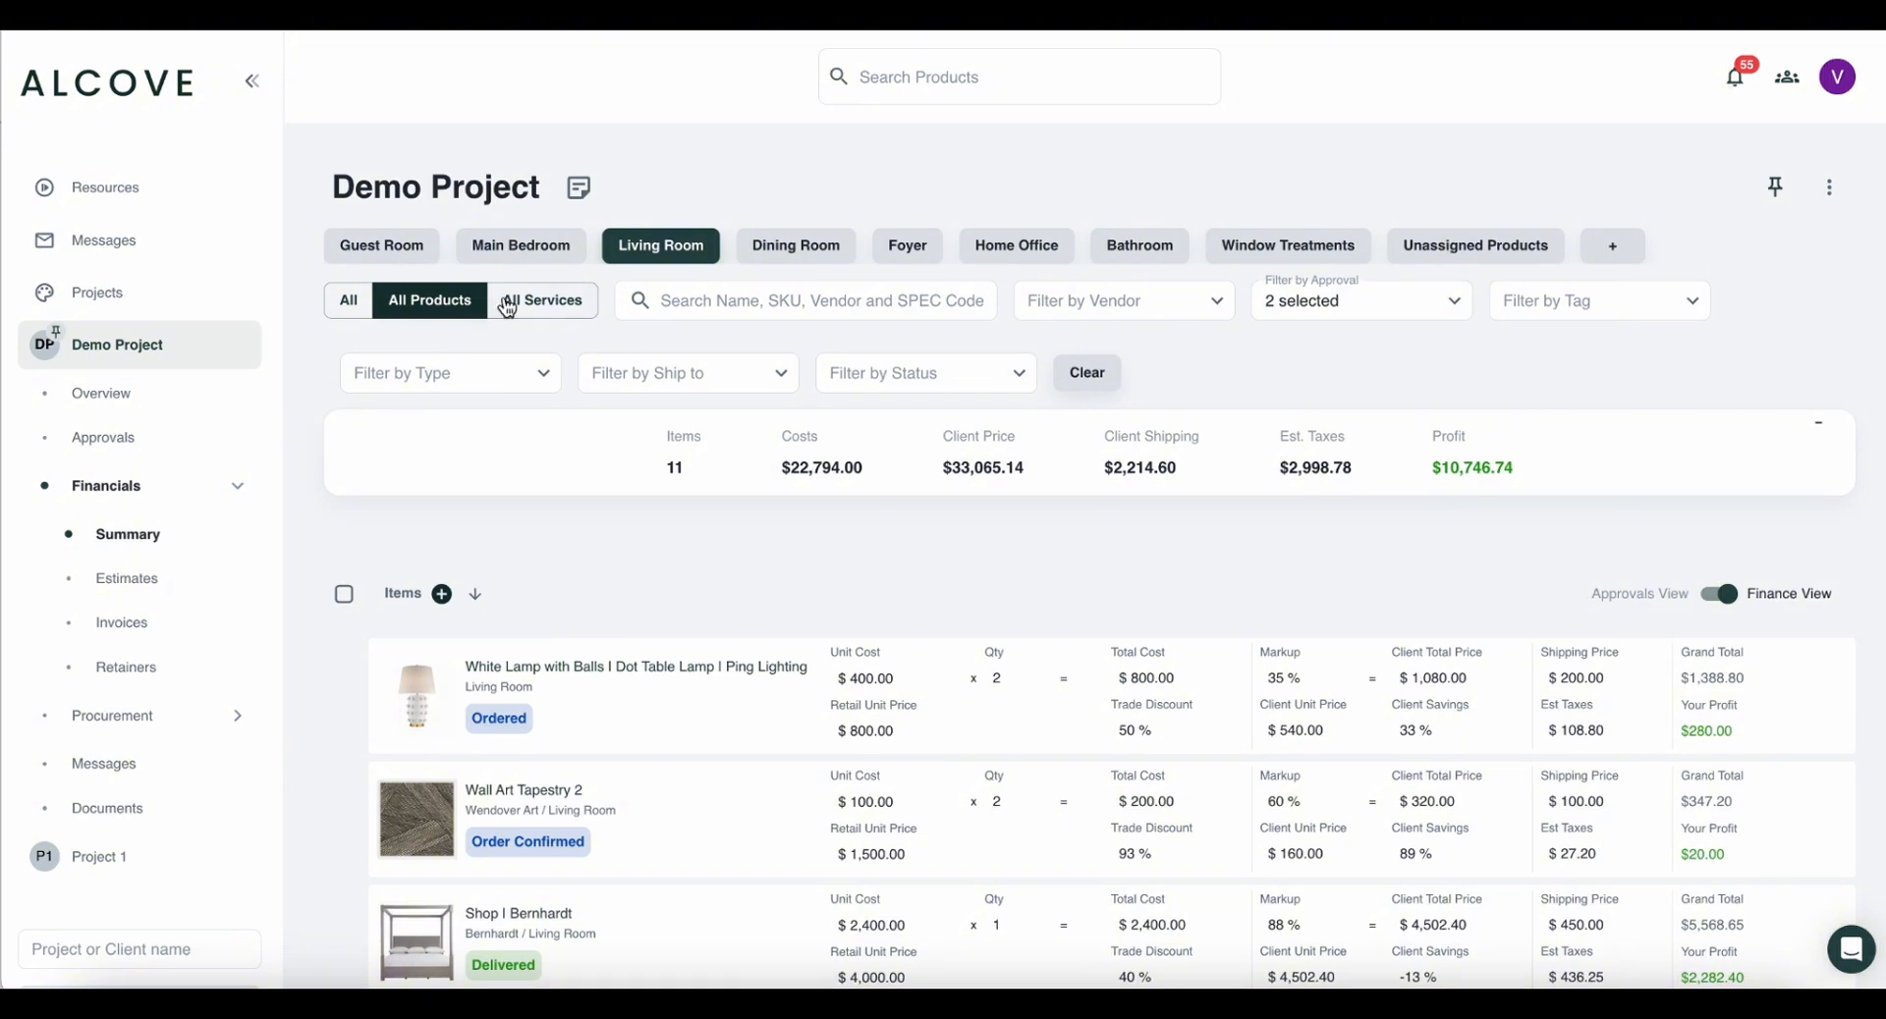
{"action": "left_click", "coordinate": [543, 303]}
{"action": "left_click", "coordinate": [454, 306]}
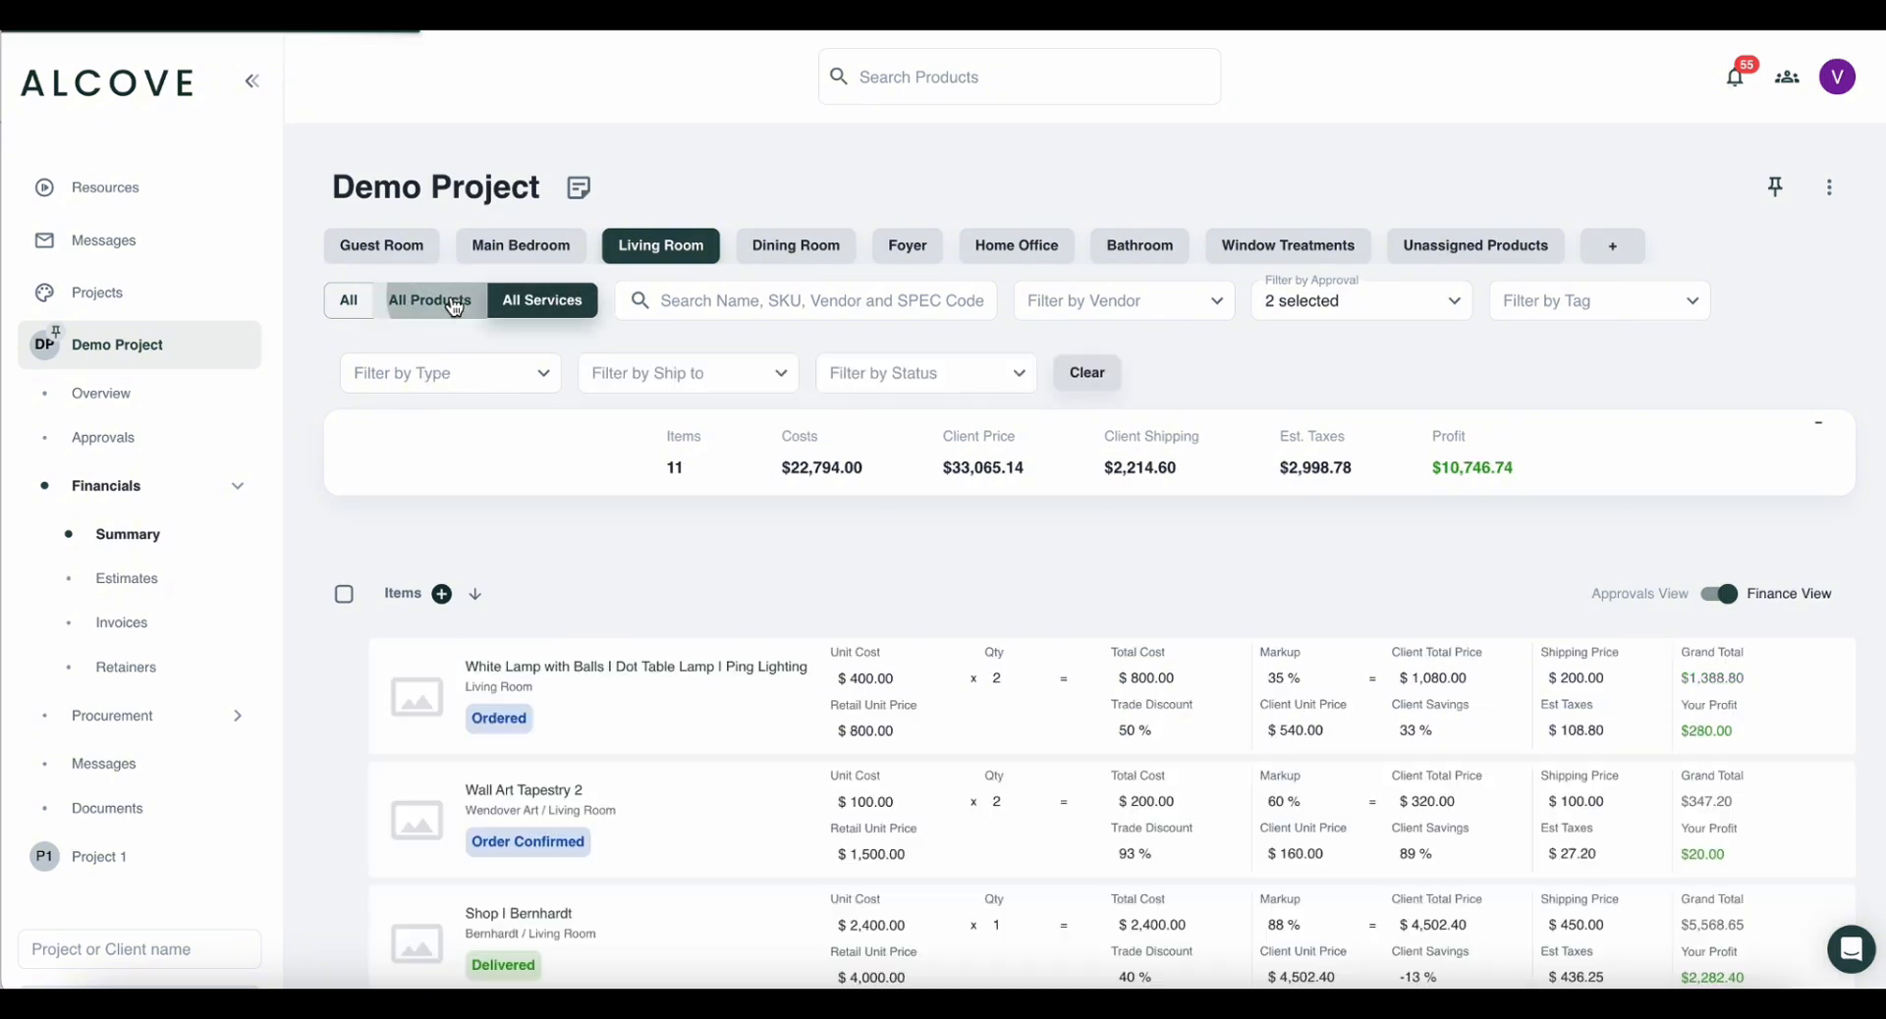
{"action": "left_click", "coordinate": [345, 302]}
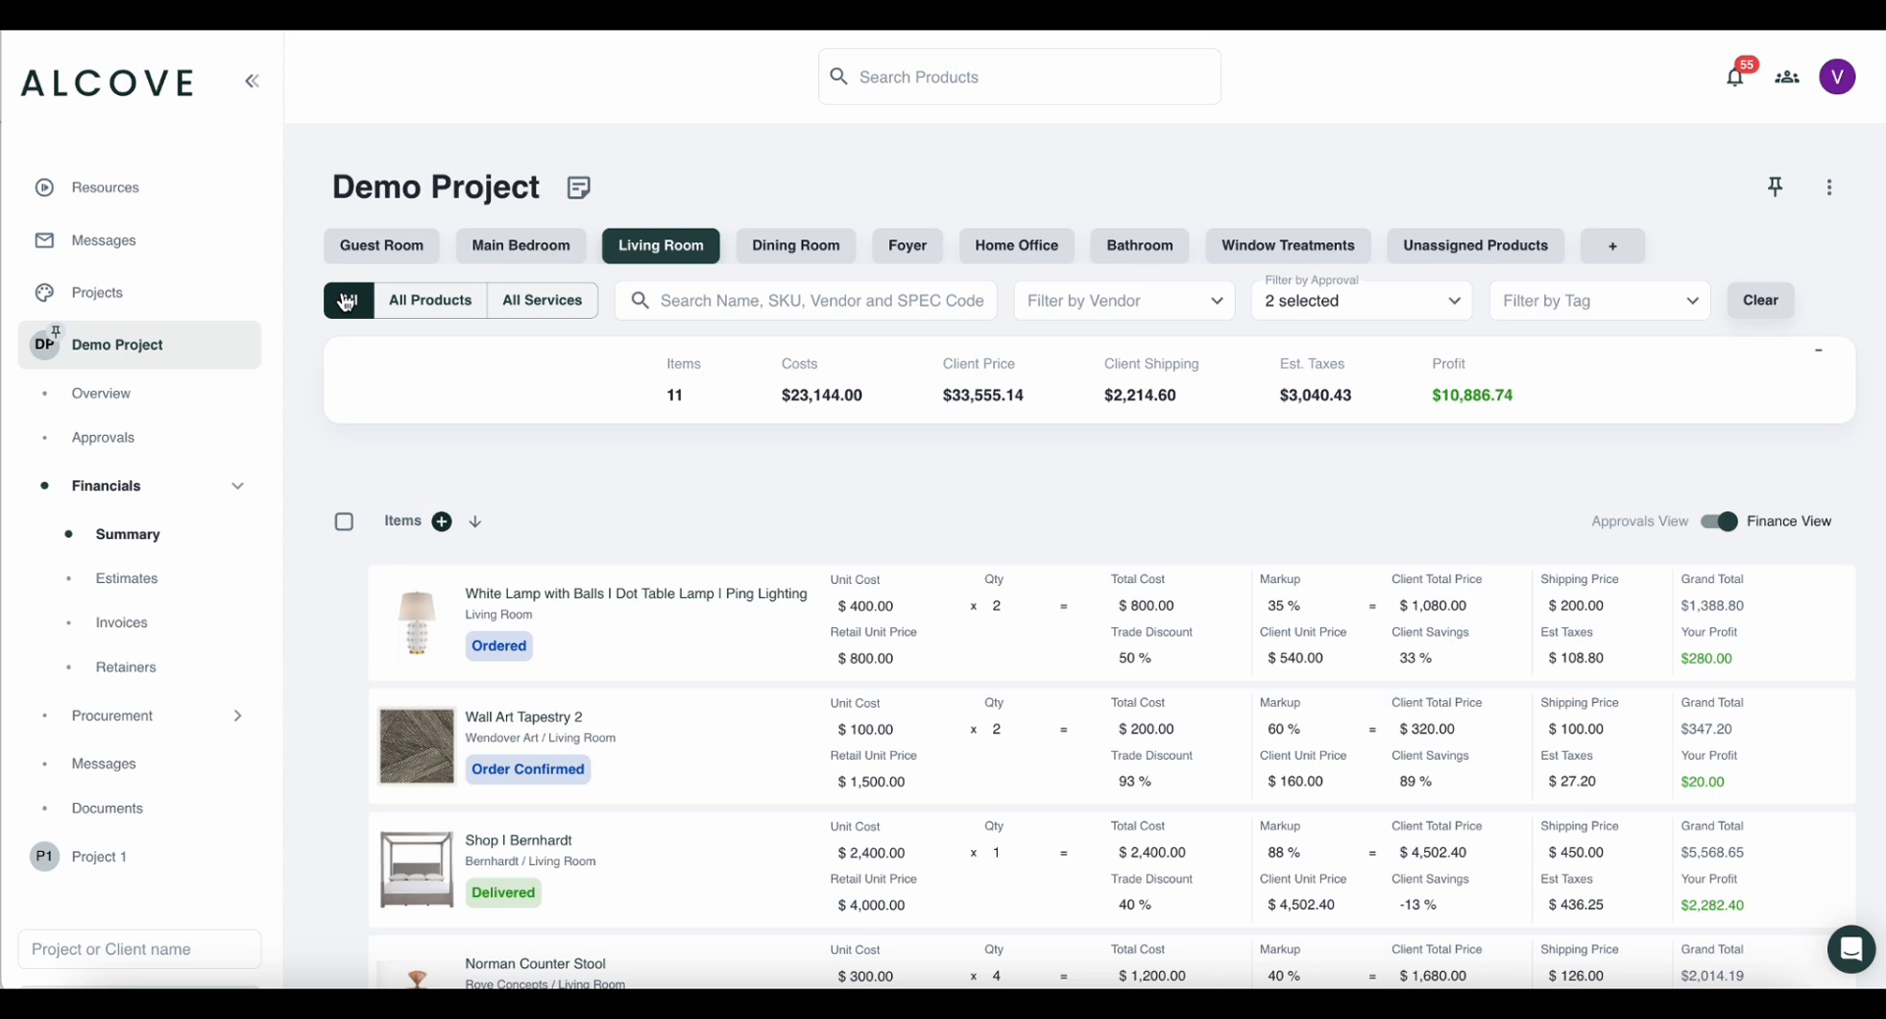
Select all Living Room items in the summary and create a new estimate from them.
{"action": "key", "text": "super+shift+5"}
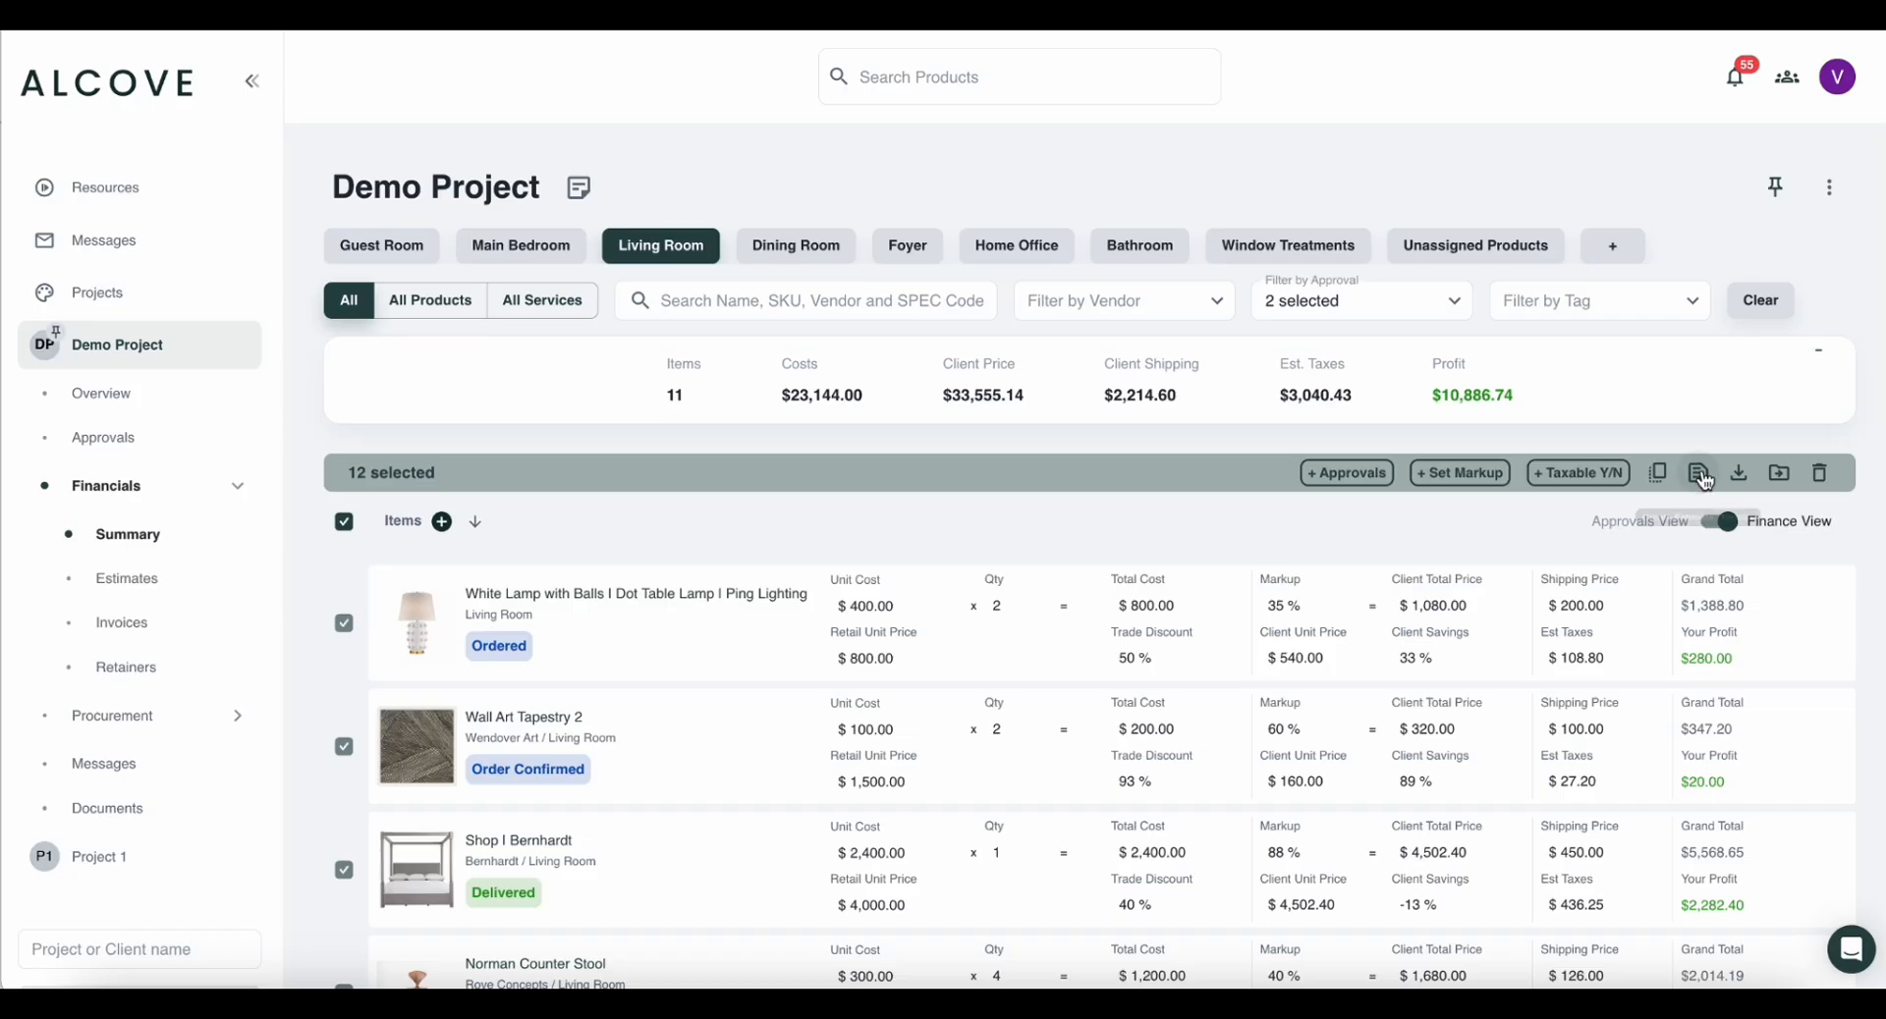
{"action": "left_click", "coordinate": [1696, 474]}
{"action": "left_click", "coordinate": [1670, 519]}
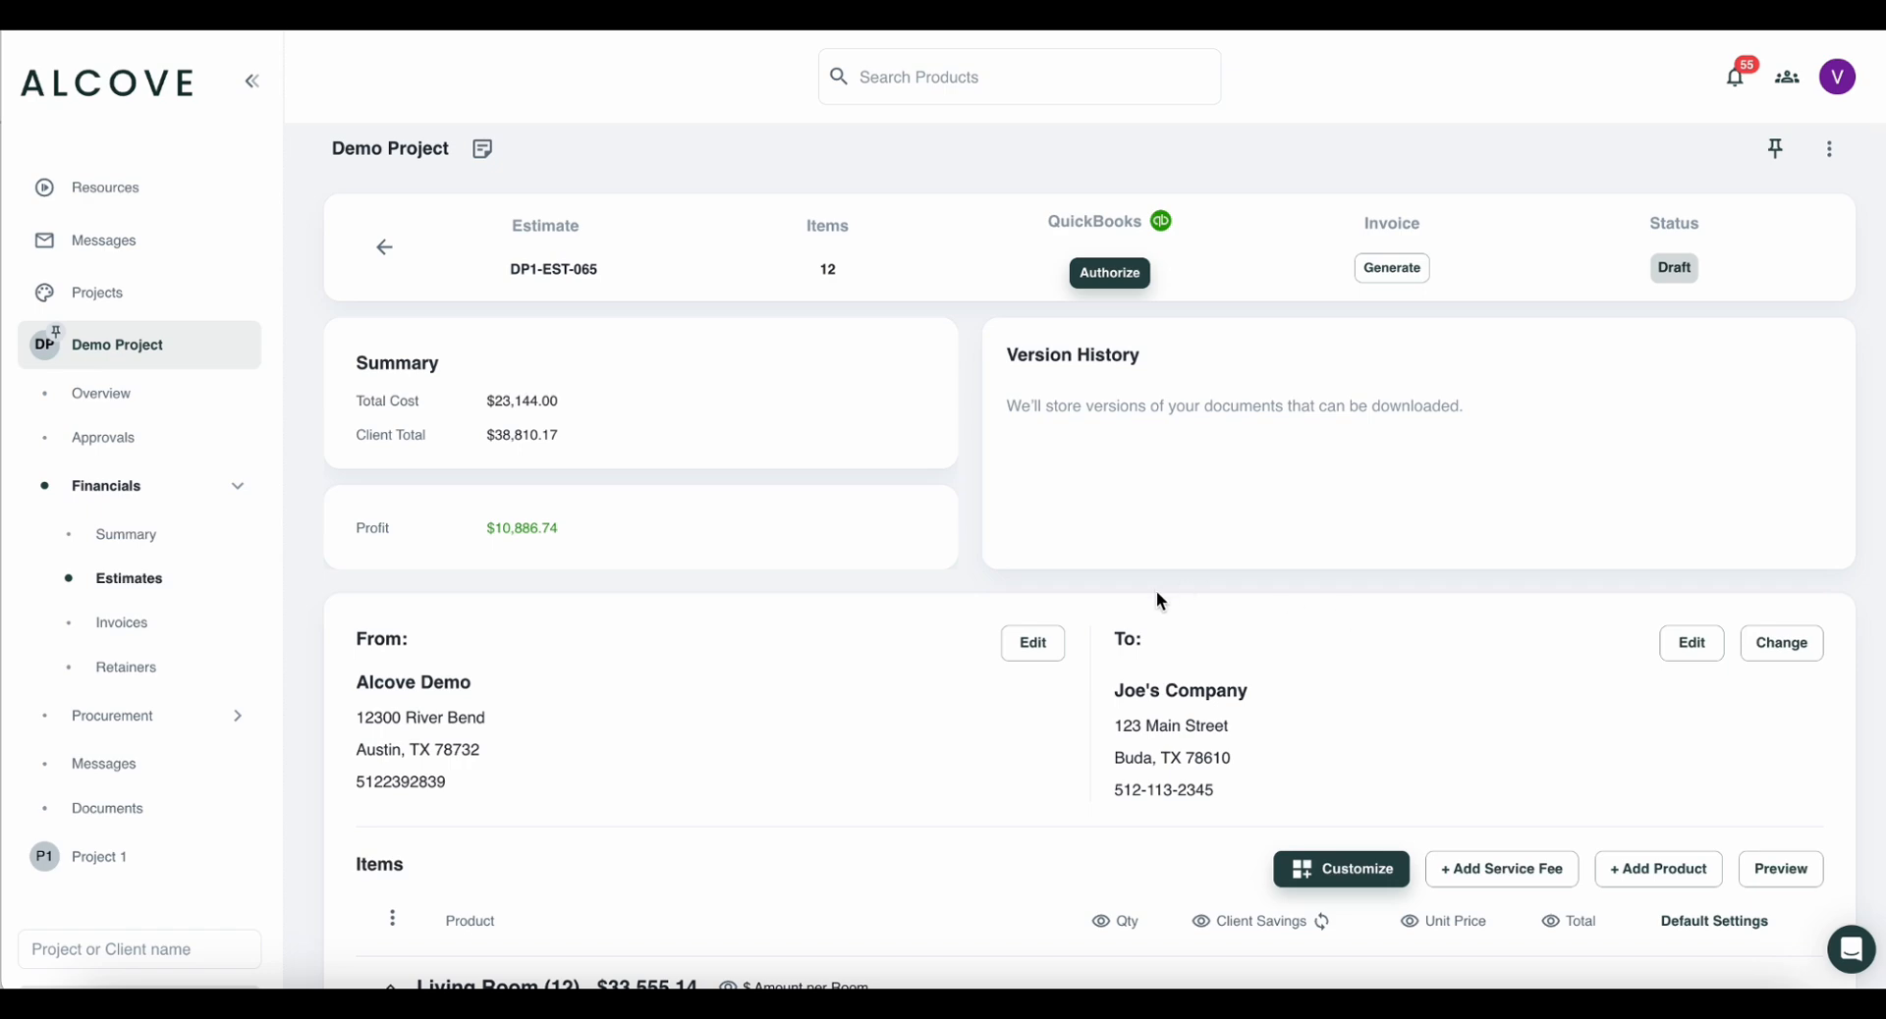
Review the new estimate's items, notes, terms options, totals and profit summary.
{"action": "scroll", "coordinate": [1157, 593], "scroll_direction": "down", "scroll_amount": 7}
{"action": "scroll", "coordinate": [1157, 591], "scroll_direction": "down", "scroll_amount": 10}
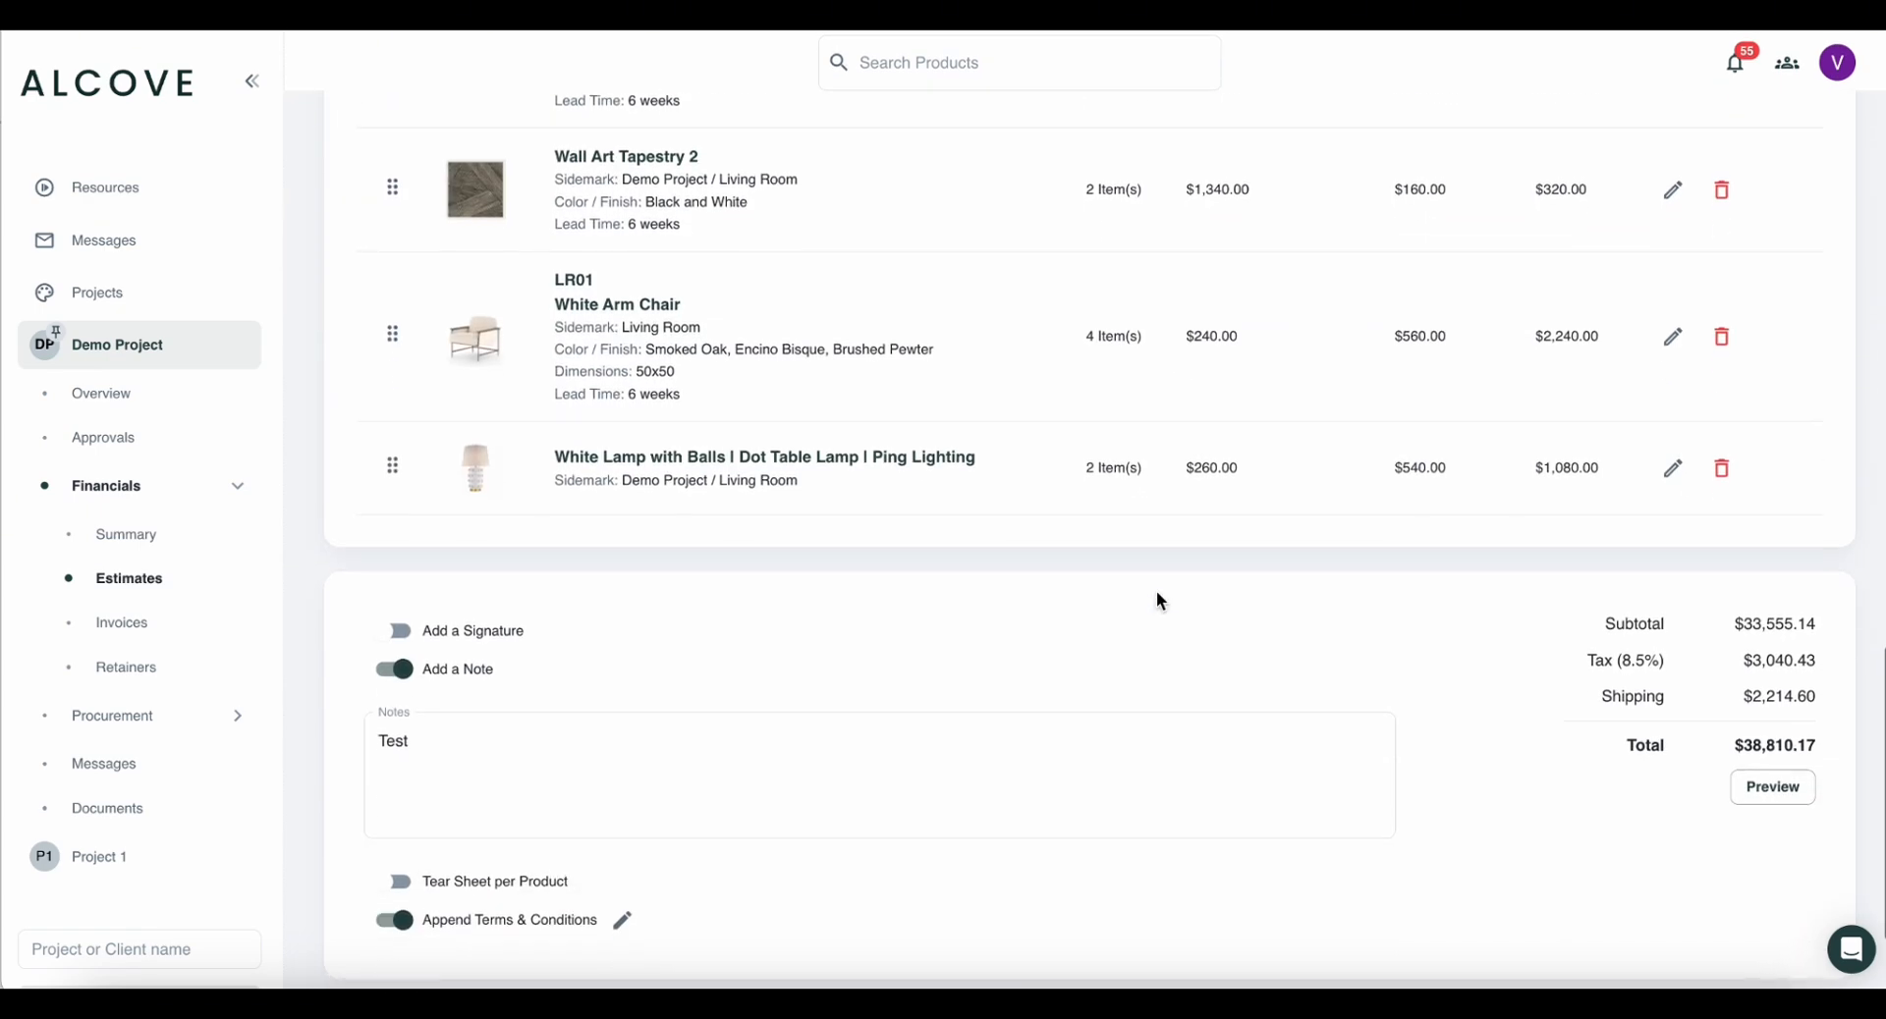
{"action": "scroll", "coordinate": [1159, 599], "scroll_direction": "up", "scroll_amount": 18}
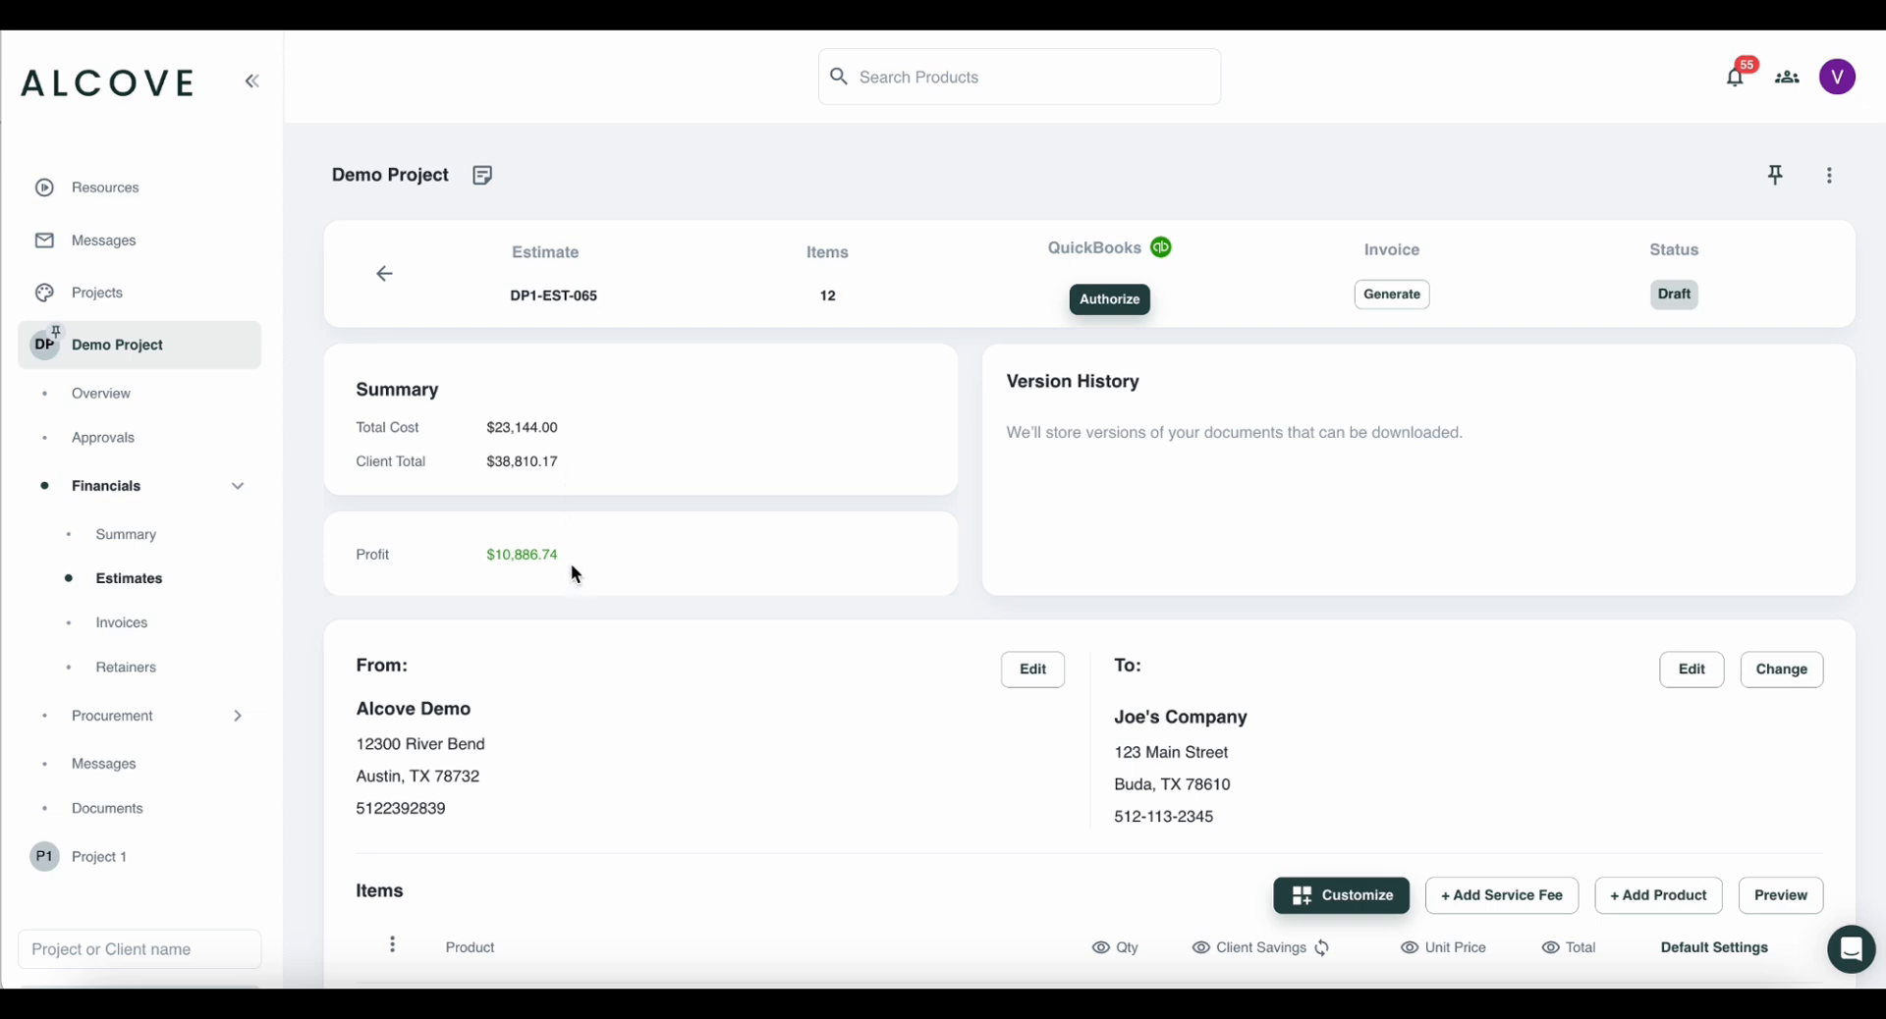
Reorder the estimate's Living Room items so Family Room Sectional and Installation Fee - Couch come before End table- Tall.
{"action": "scroll", "coordinate": [575, 575], "scroll_direction": "down", "scroll_amount": 6}
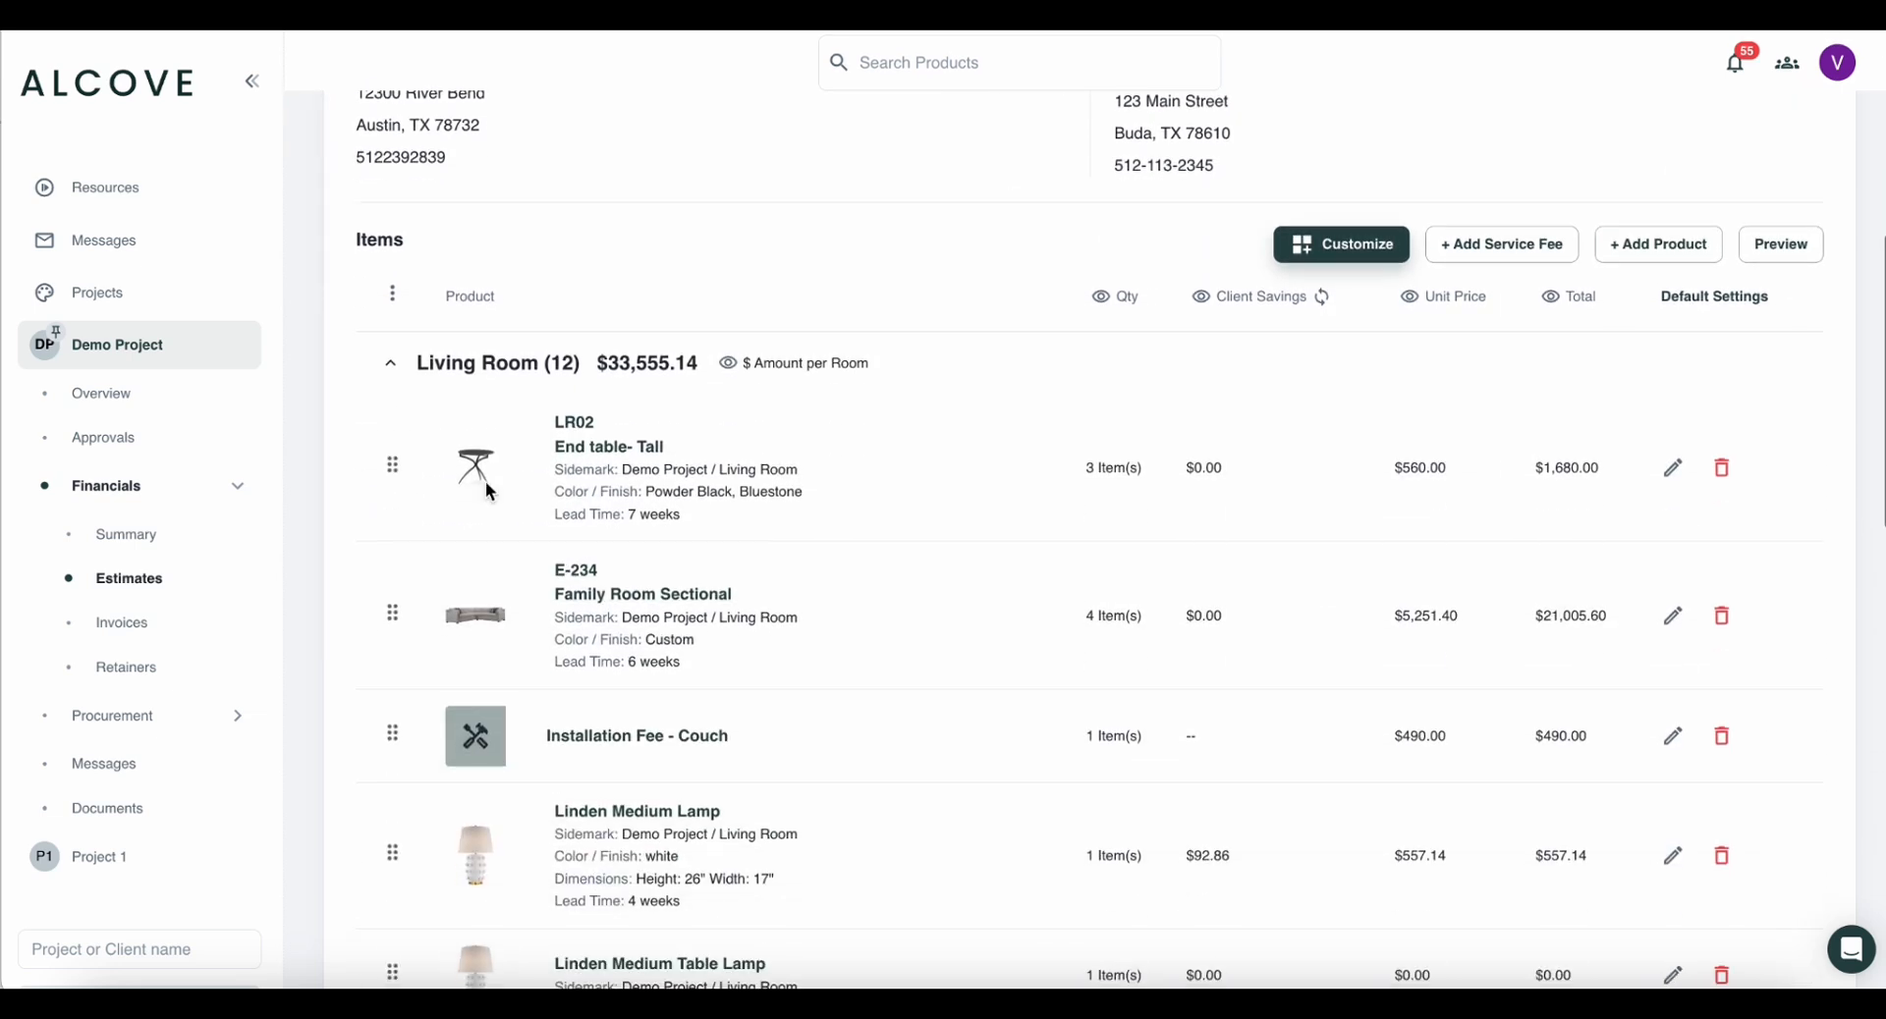
{"action": "left_click_drag", "start_coordinate": [391, 462], "coordinate": [392, 631]}
{"action": "left_click_drag", "start_coordinate": [391, 743], "coordinate": [377, 567]}
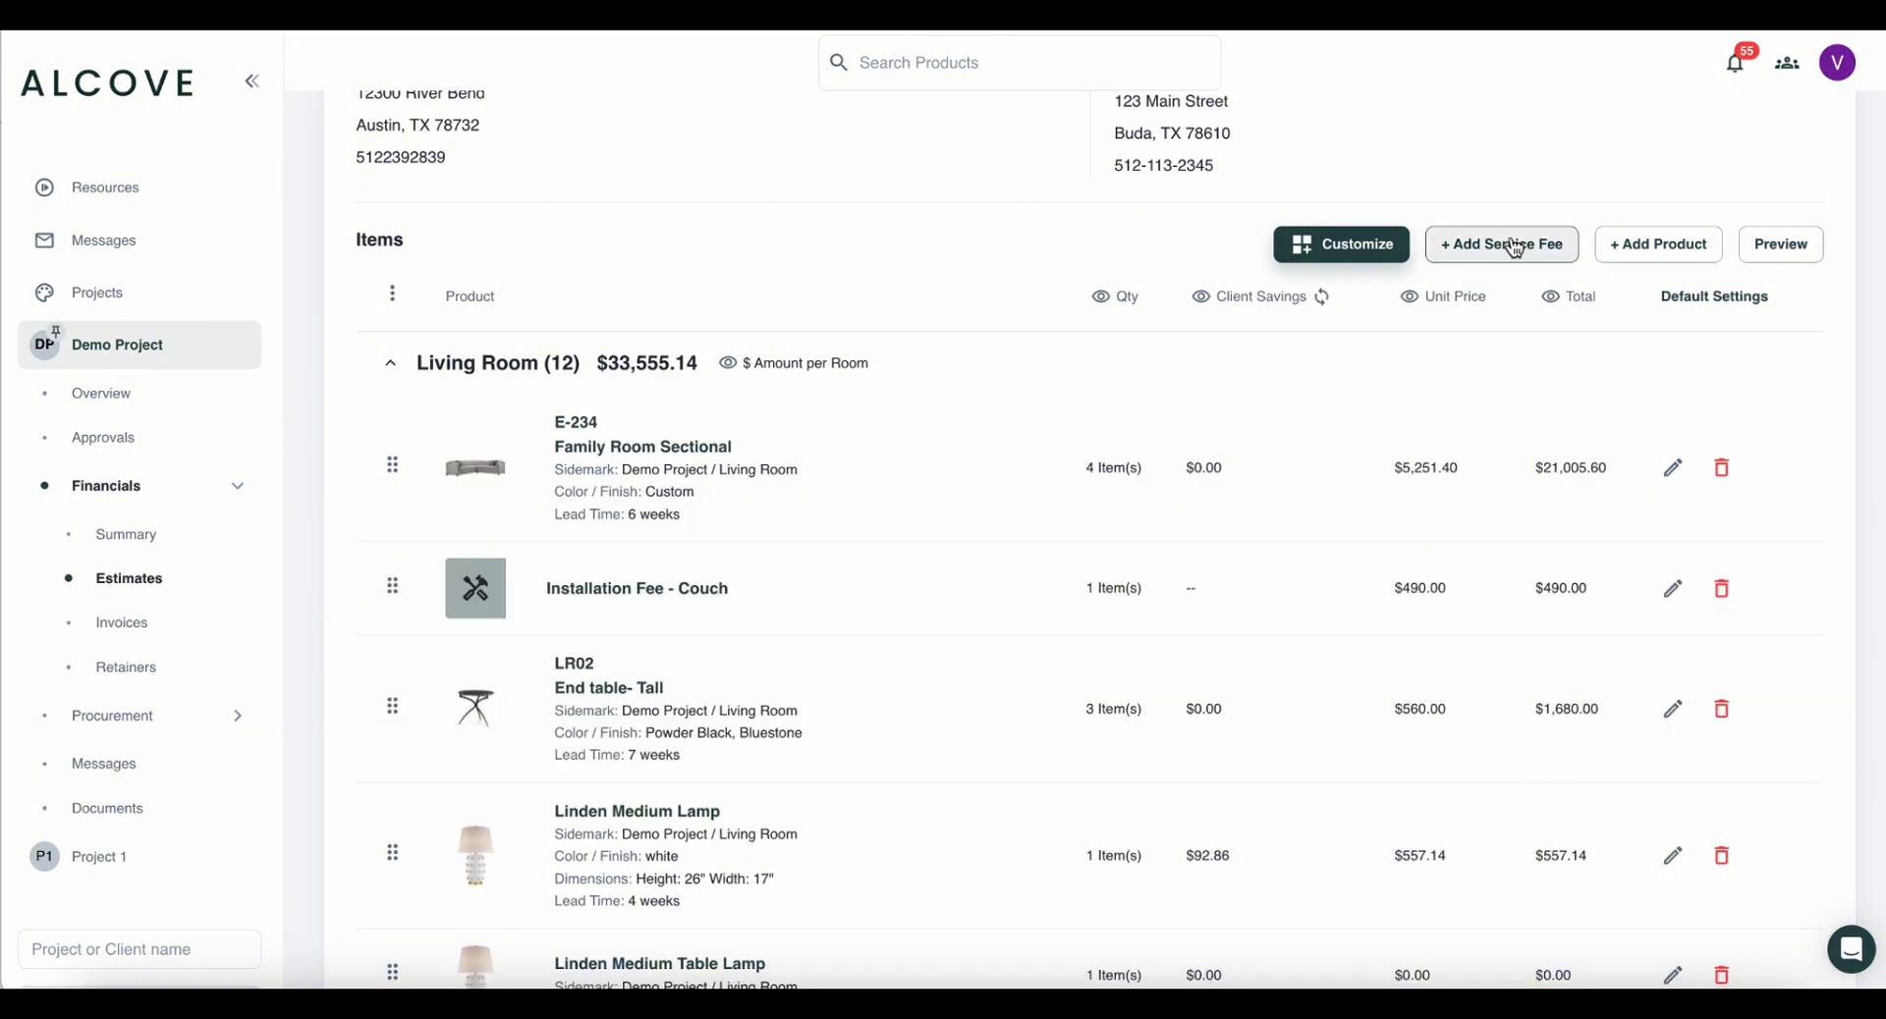
Include a tear sheet per product in the estimate, preview the document and return to the estimate.
{"action": "scroll", "coordinate": [1635, 253], "scroll_direction": "down", "scroll_amount": 15}
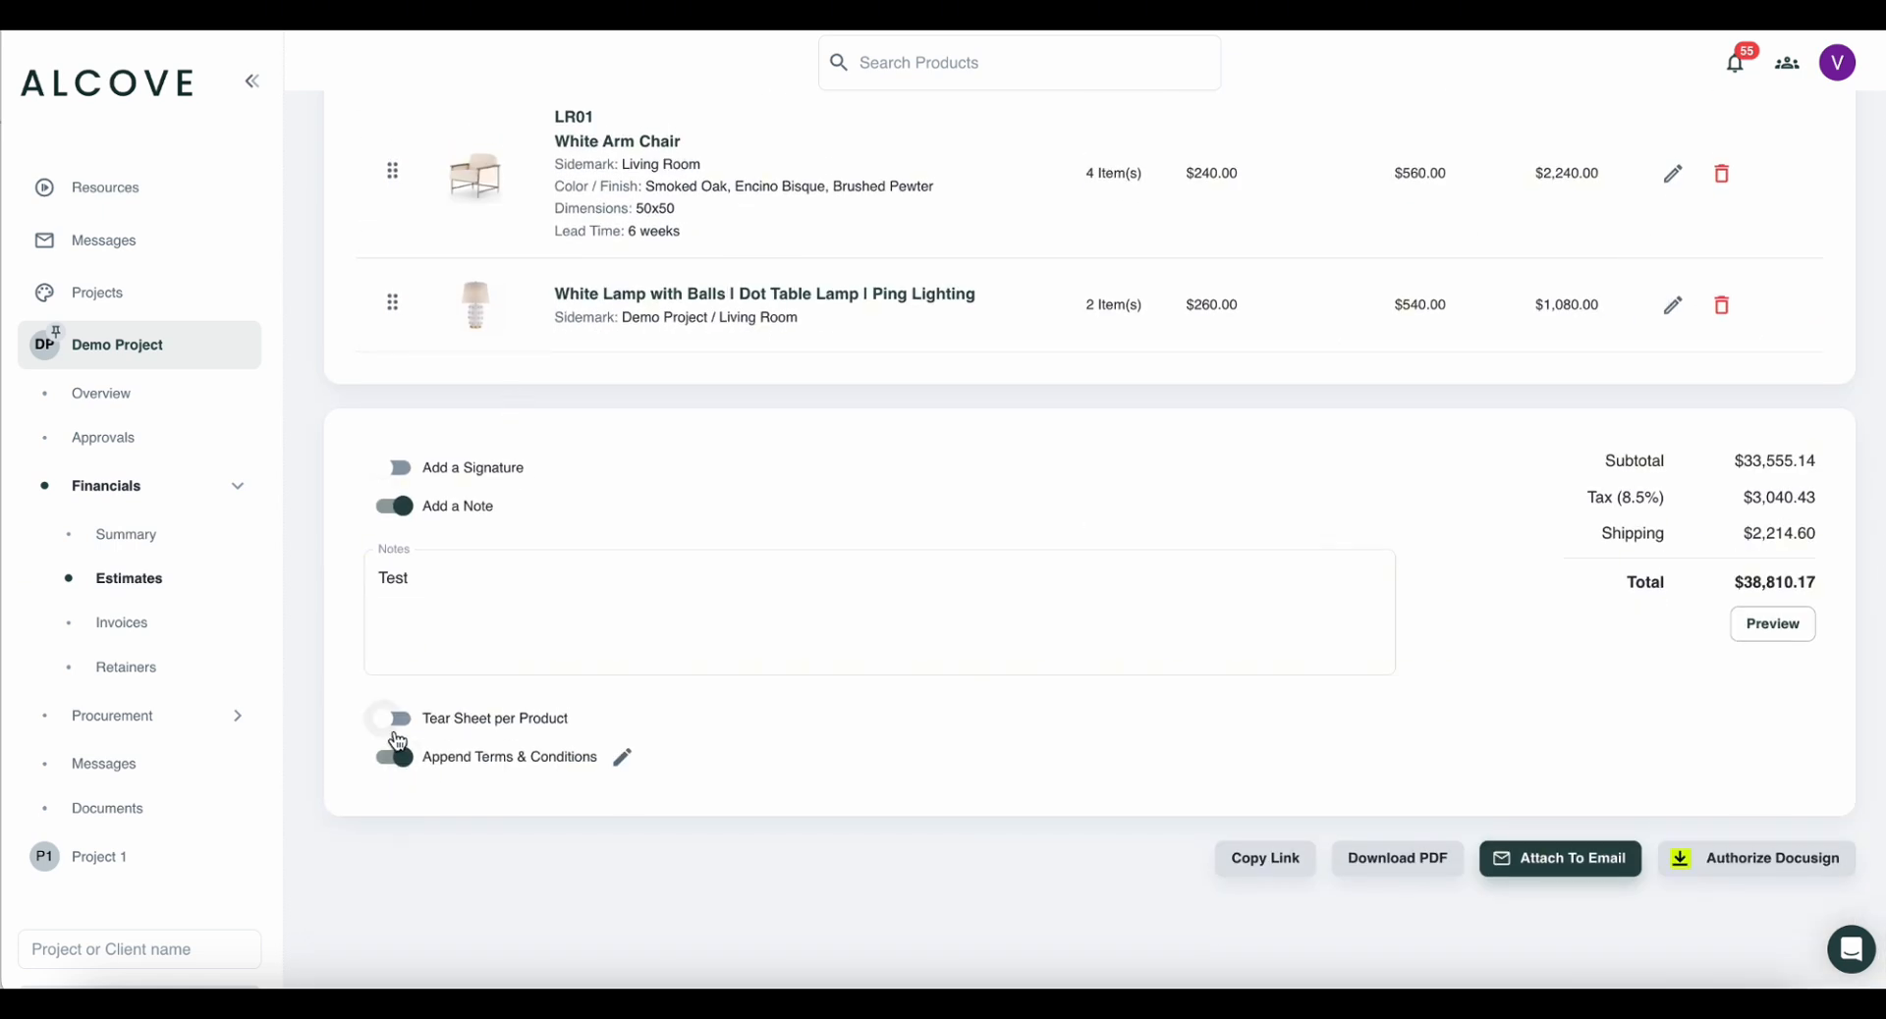
{"action": "left_click", "coordinate": [396, 719]}
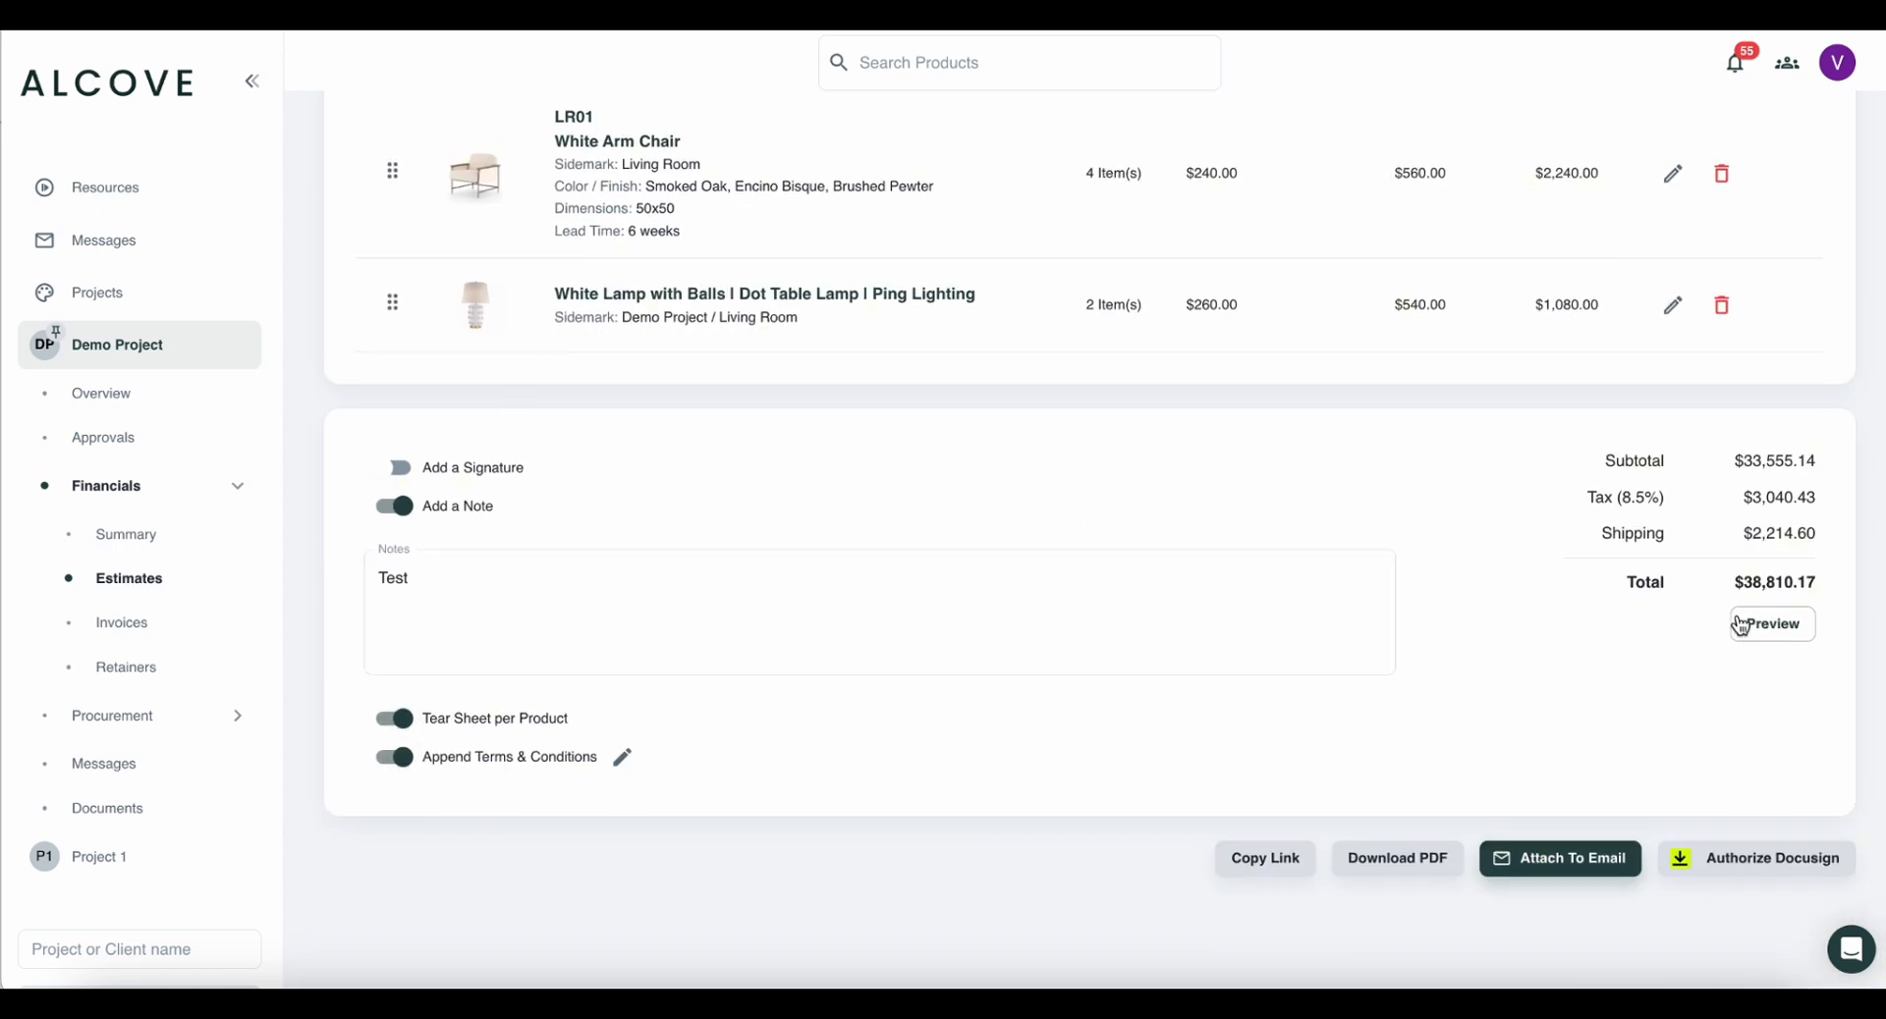
{"action": "left_click", "coordinate": [1777, 627]}
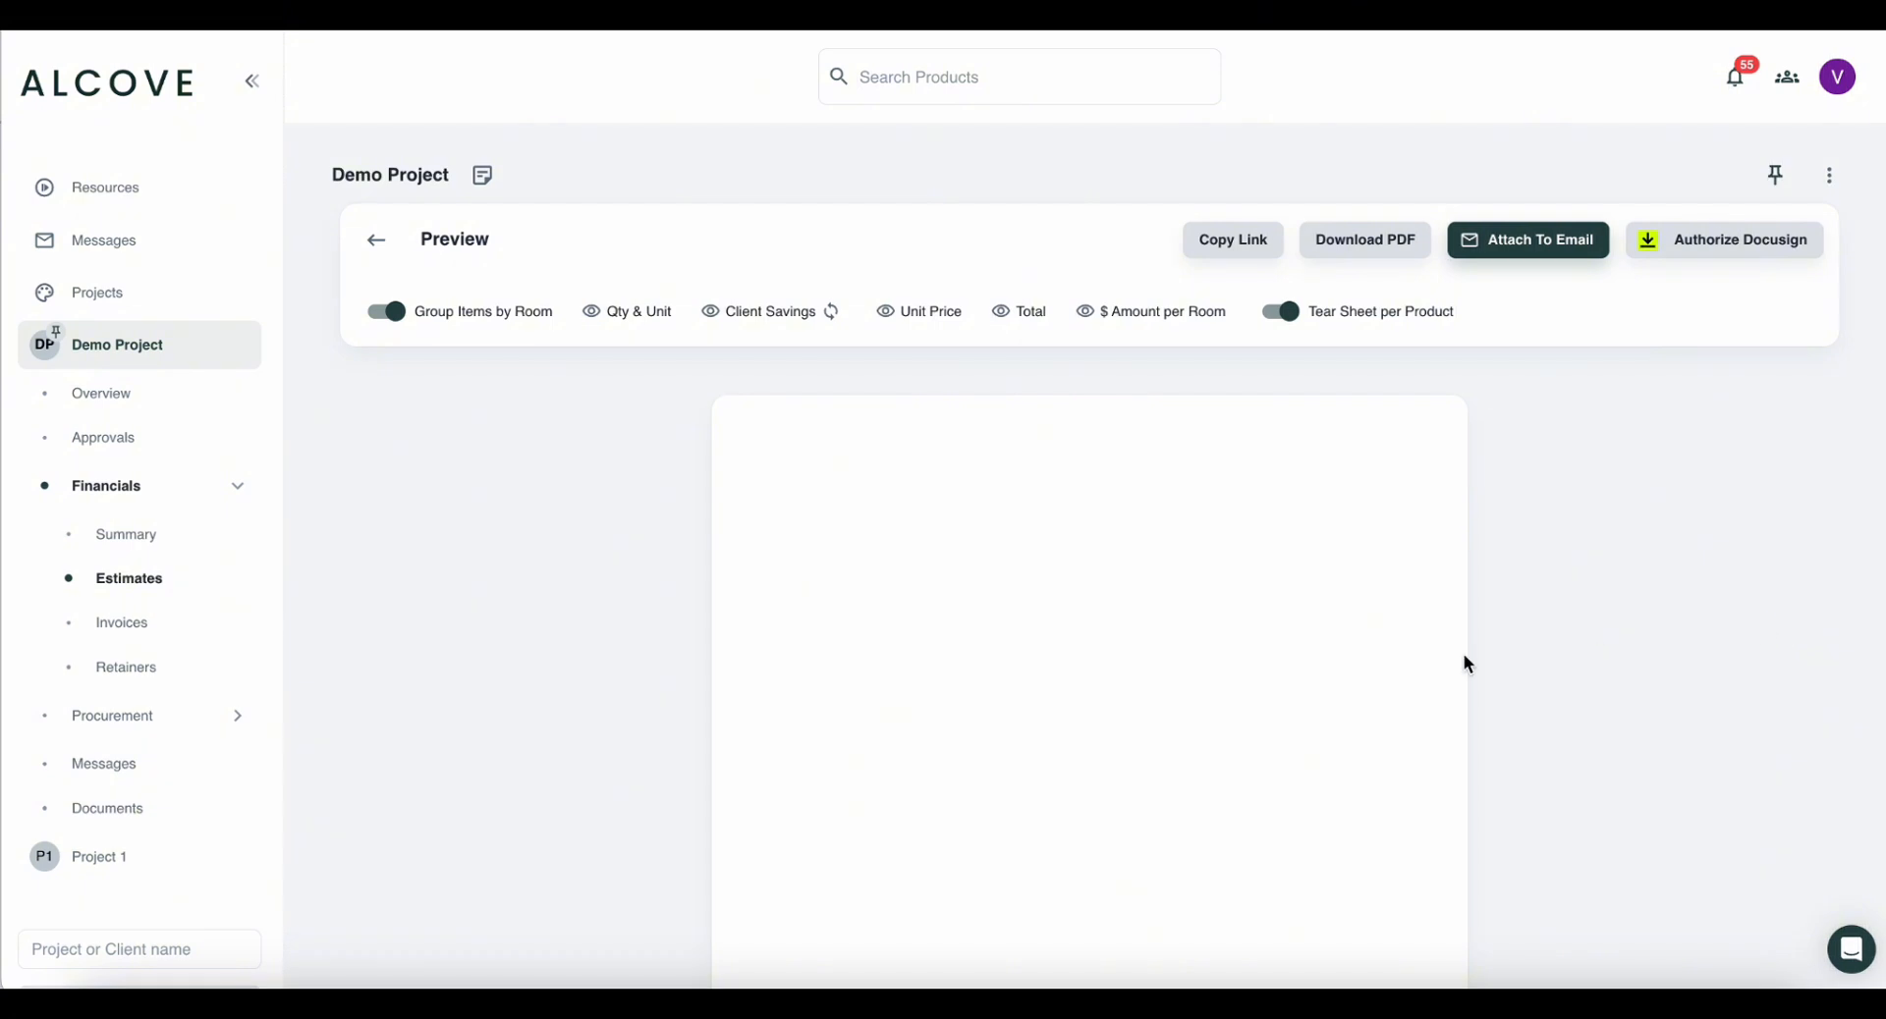
{"action": "scroll", "coordinate": [1465, 660], "scroll_direction": "down", "scroll_amount": 3}
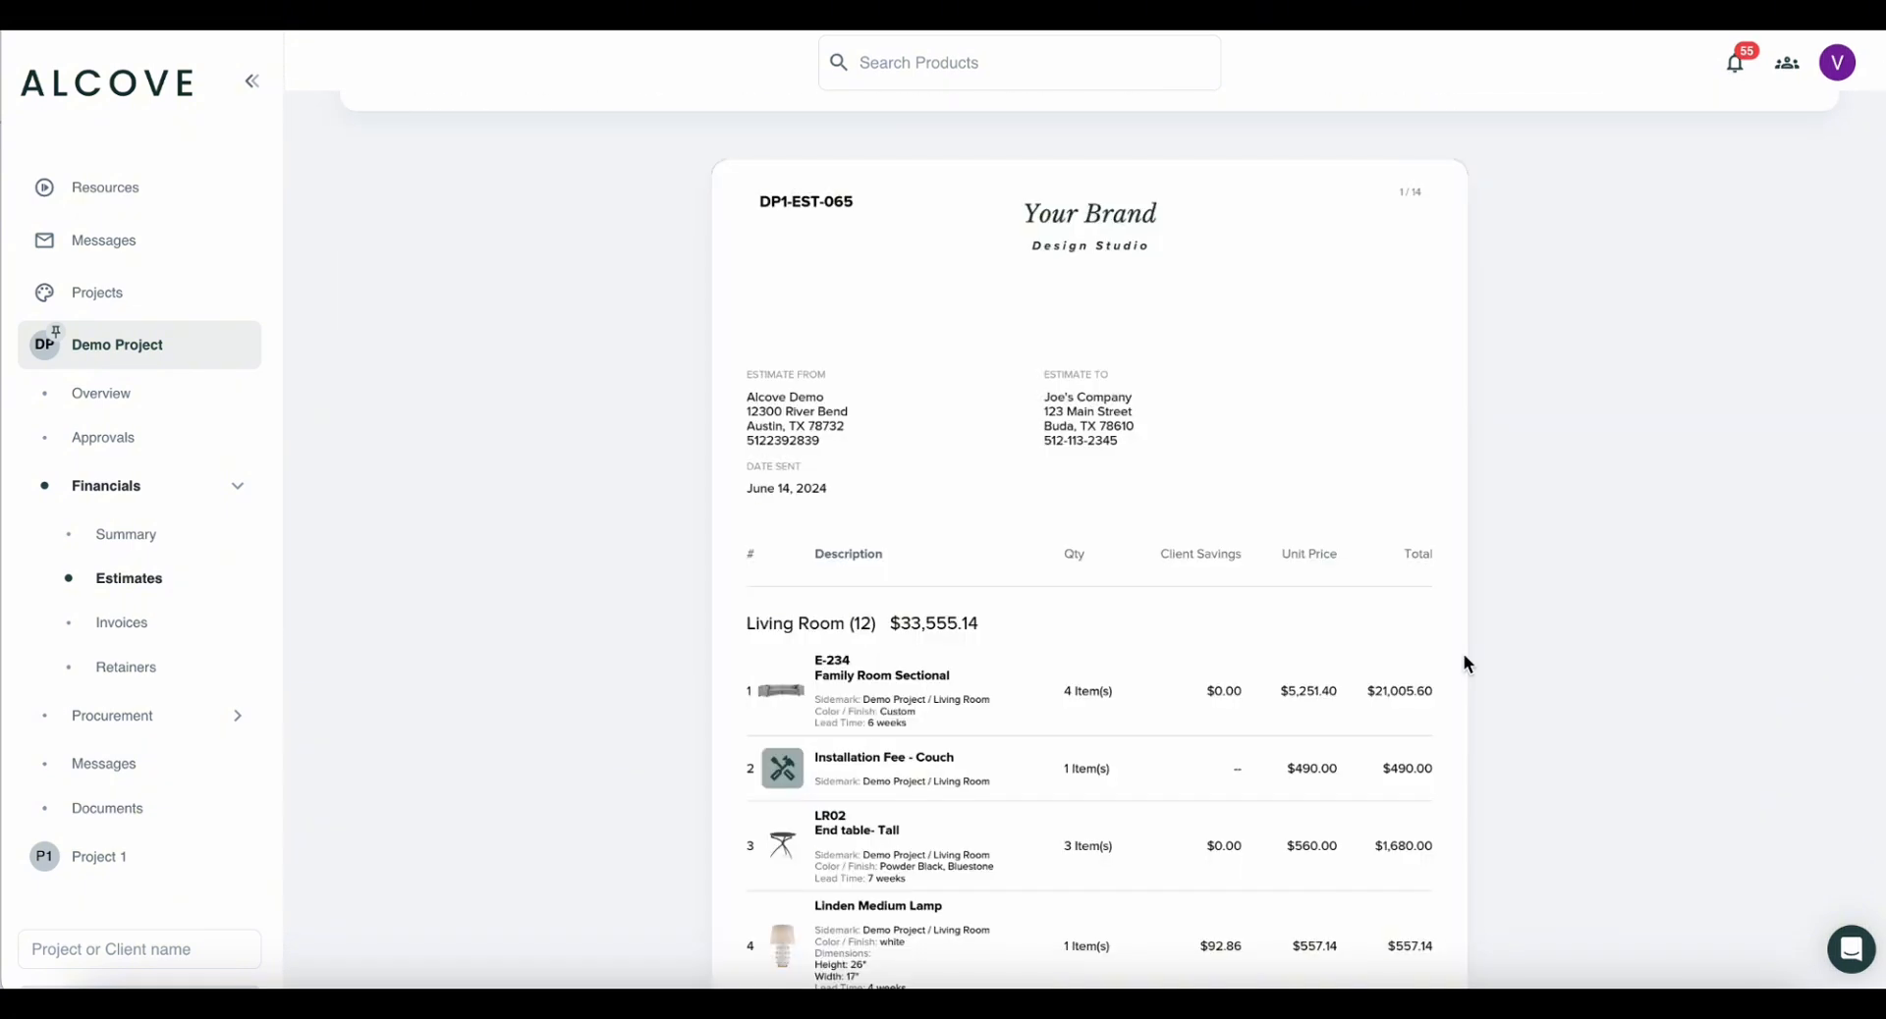
{"action": "scroll", "coordinate": [1466, 664], "scroll_direction": "up", "scroll_amount": 3}
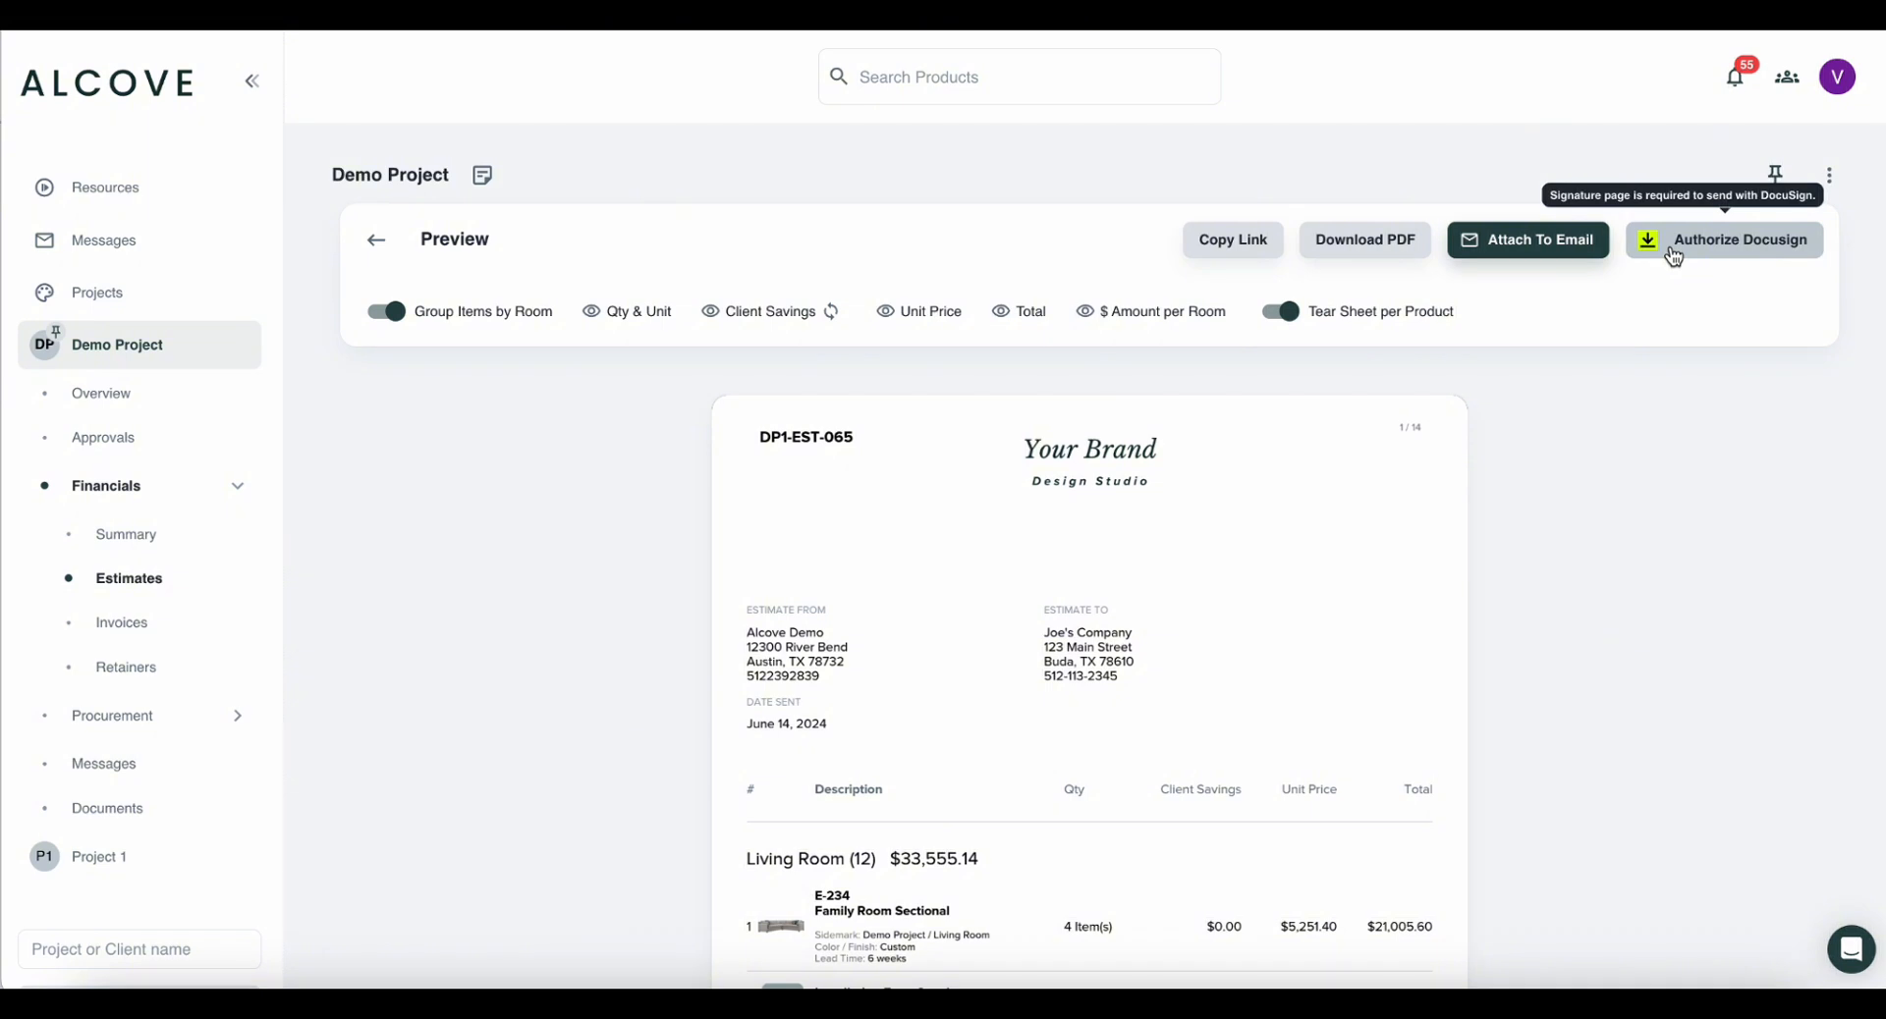
{"action": "left_click", "coordinate": [376, 241]}
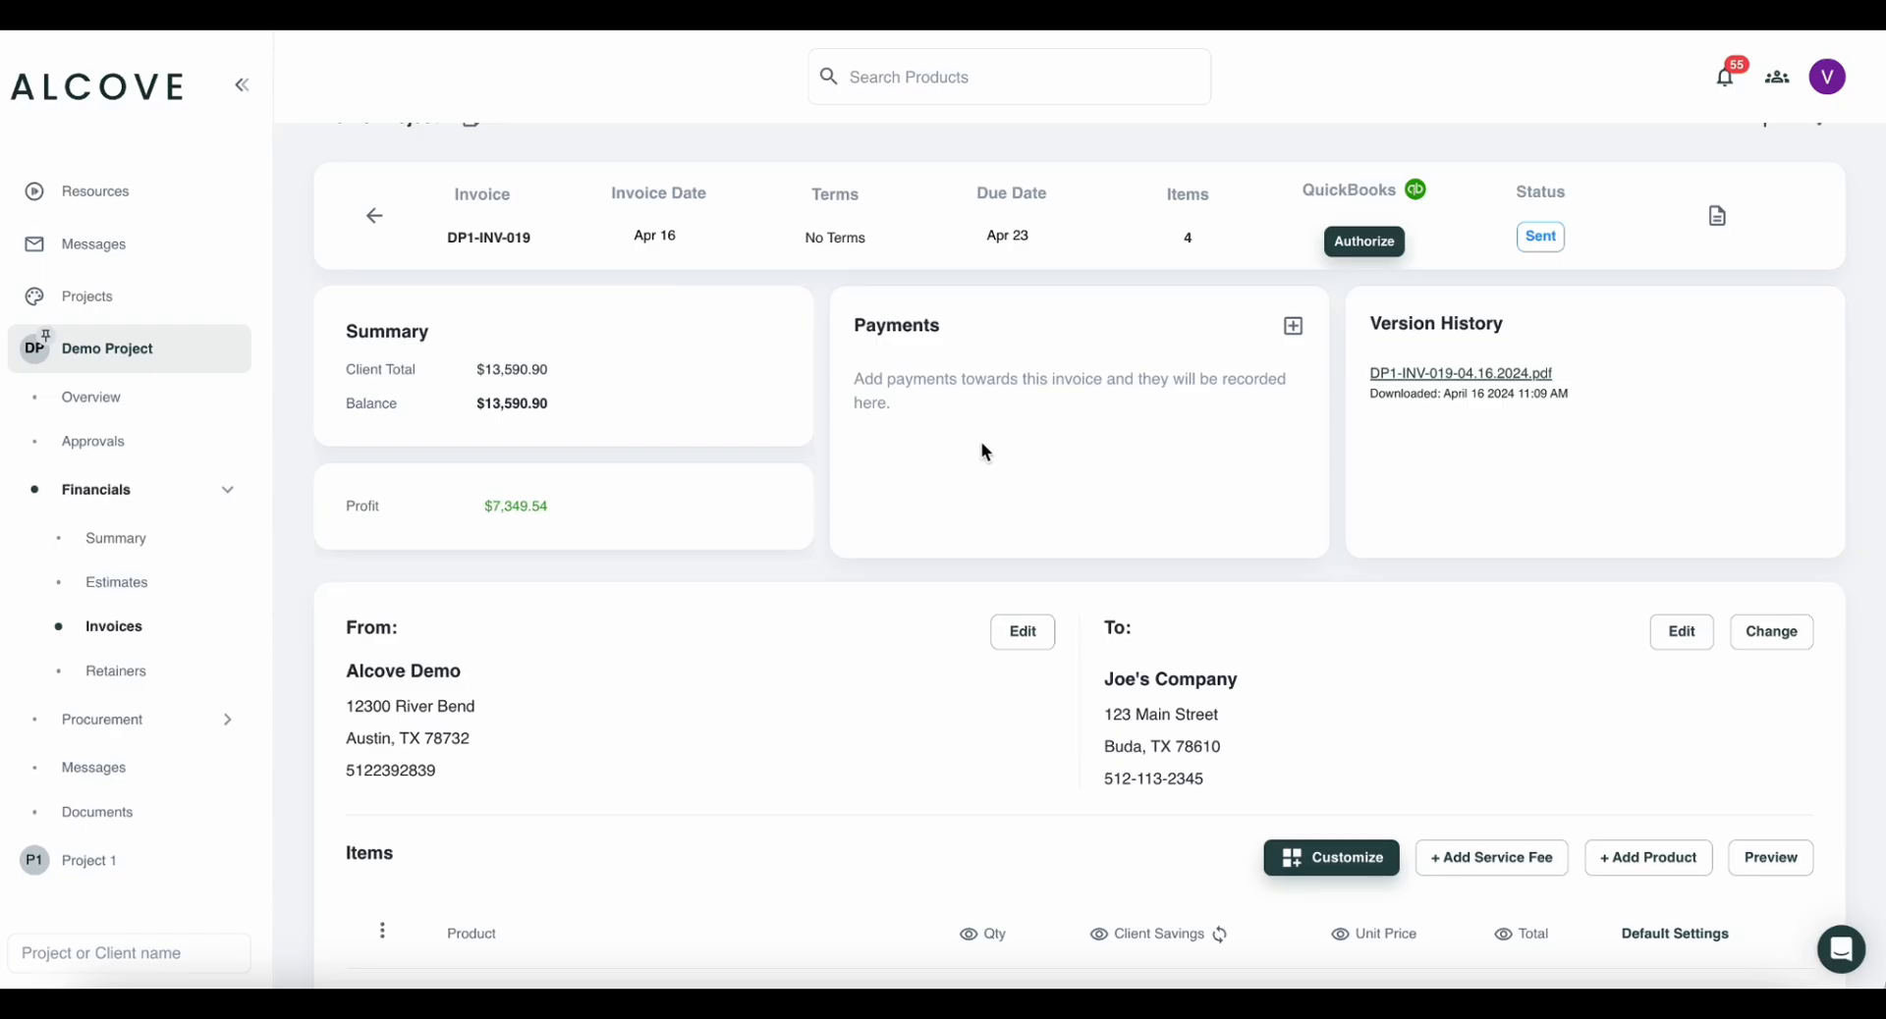
Review the sent four-item invoice's summary, payments, item list, note and terms options, and totals.
{"action": "scroll", "coordinate": [982, 445], "scroll_direction": "up", "scroll_amount": 1}
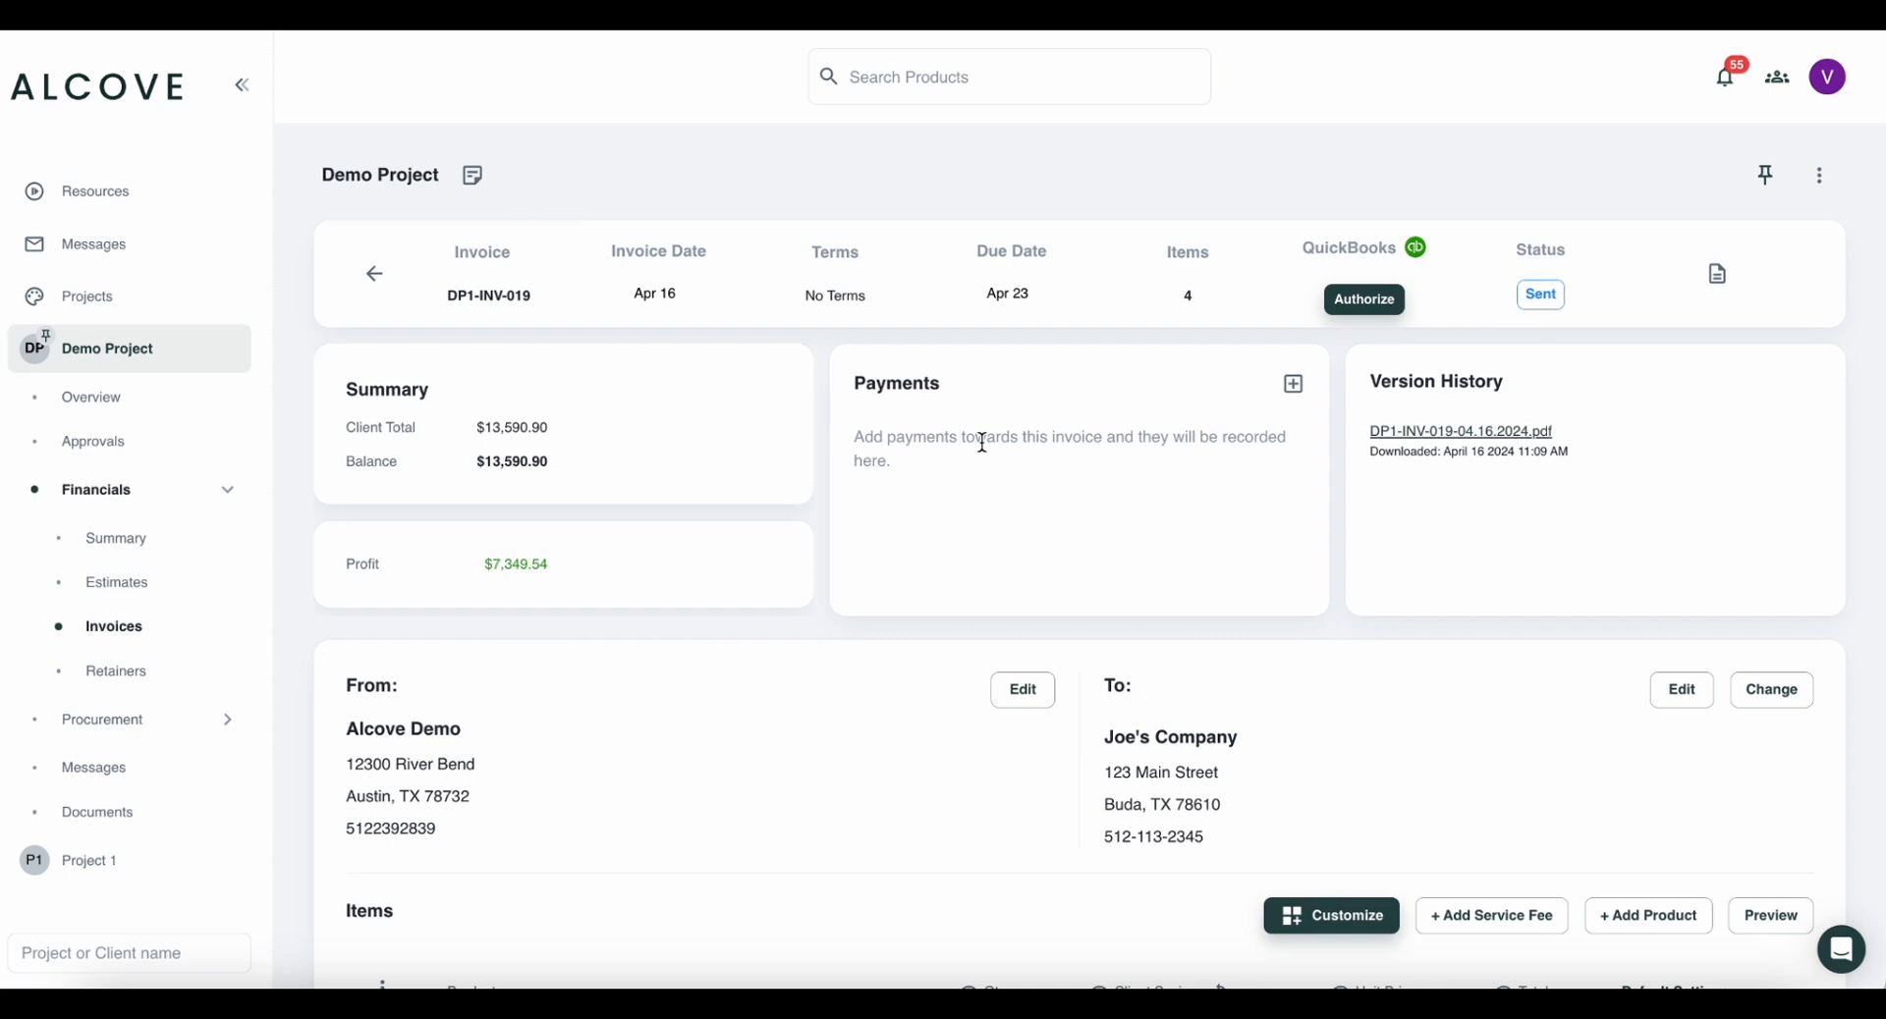
{"action": "scroll", "coordinate": [982, 444], "scroll_direction": "down", "scroll_amount": 10}
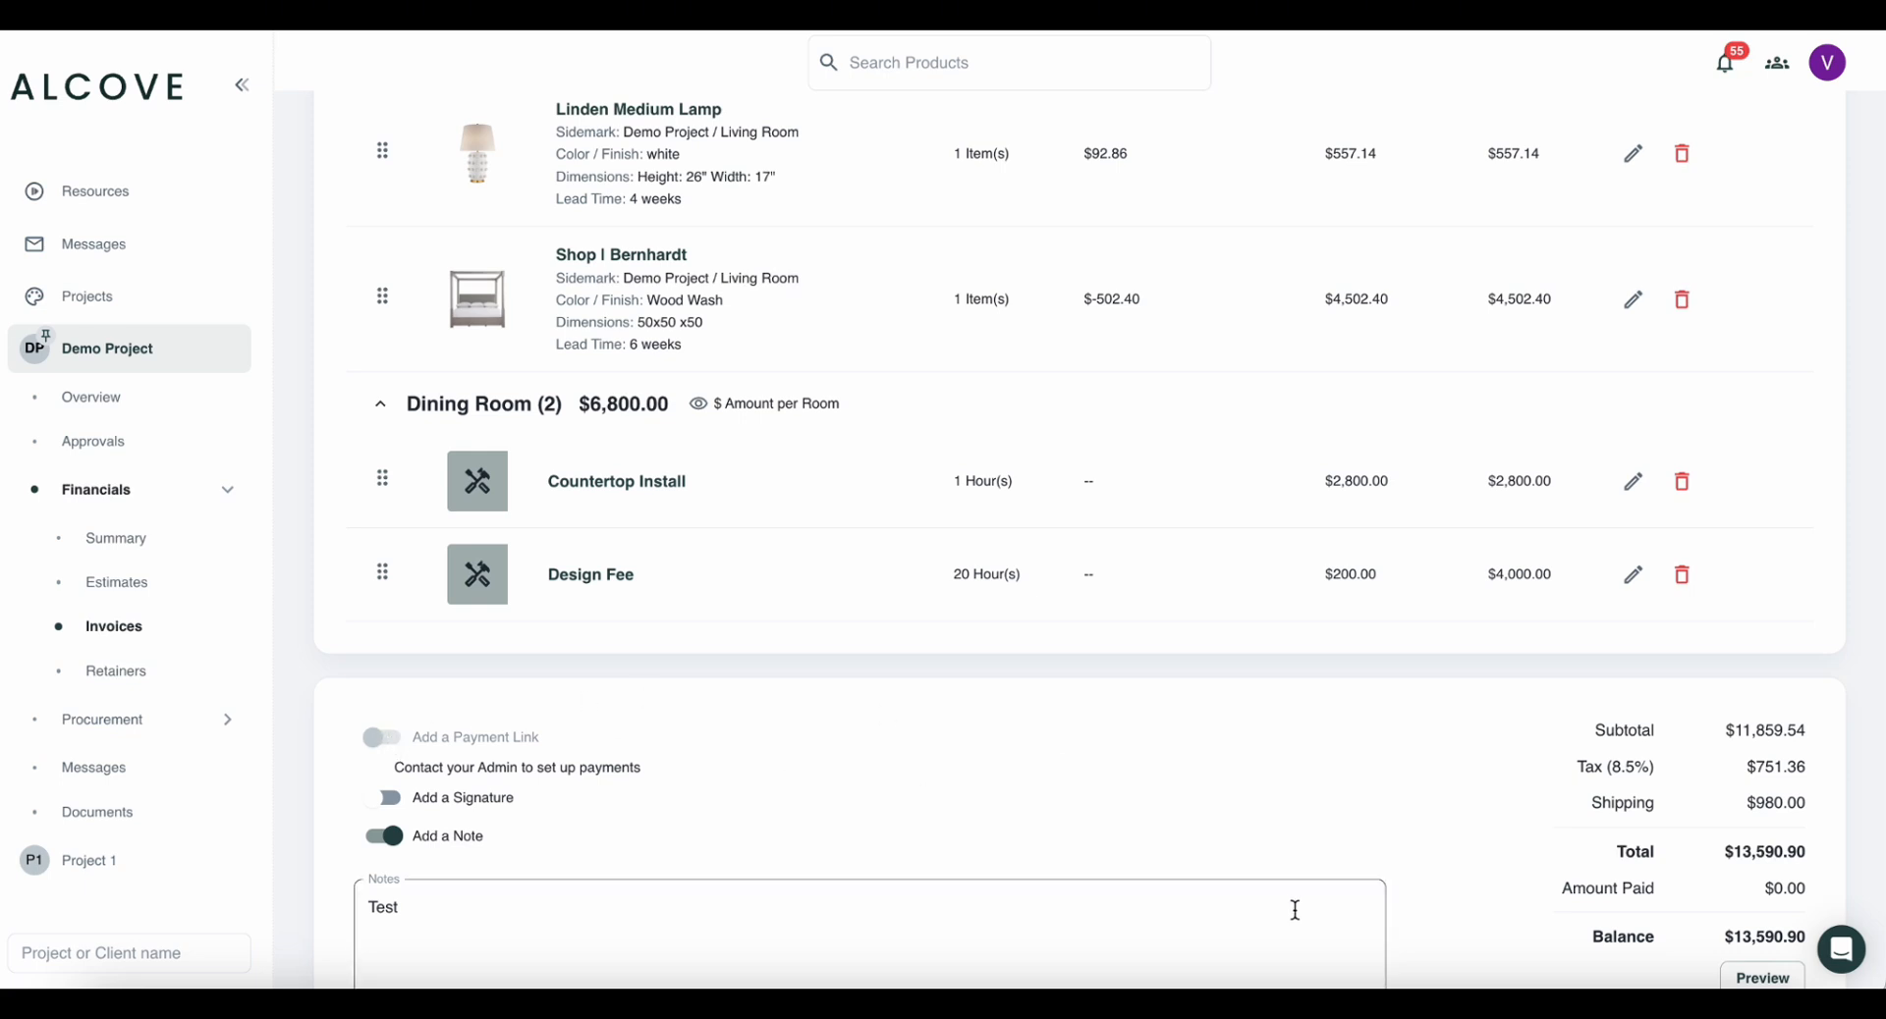
{"action": "scroll", "coordinate": [1288, 827], "scroll_direction": "down", "scroll_amount": 3}
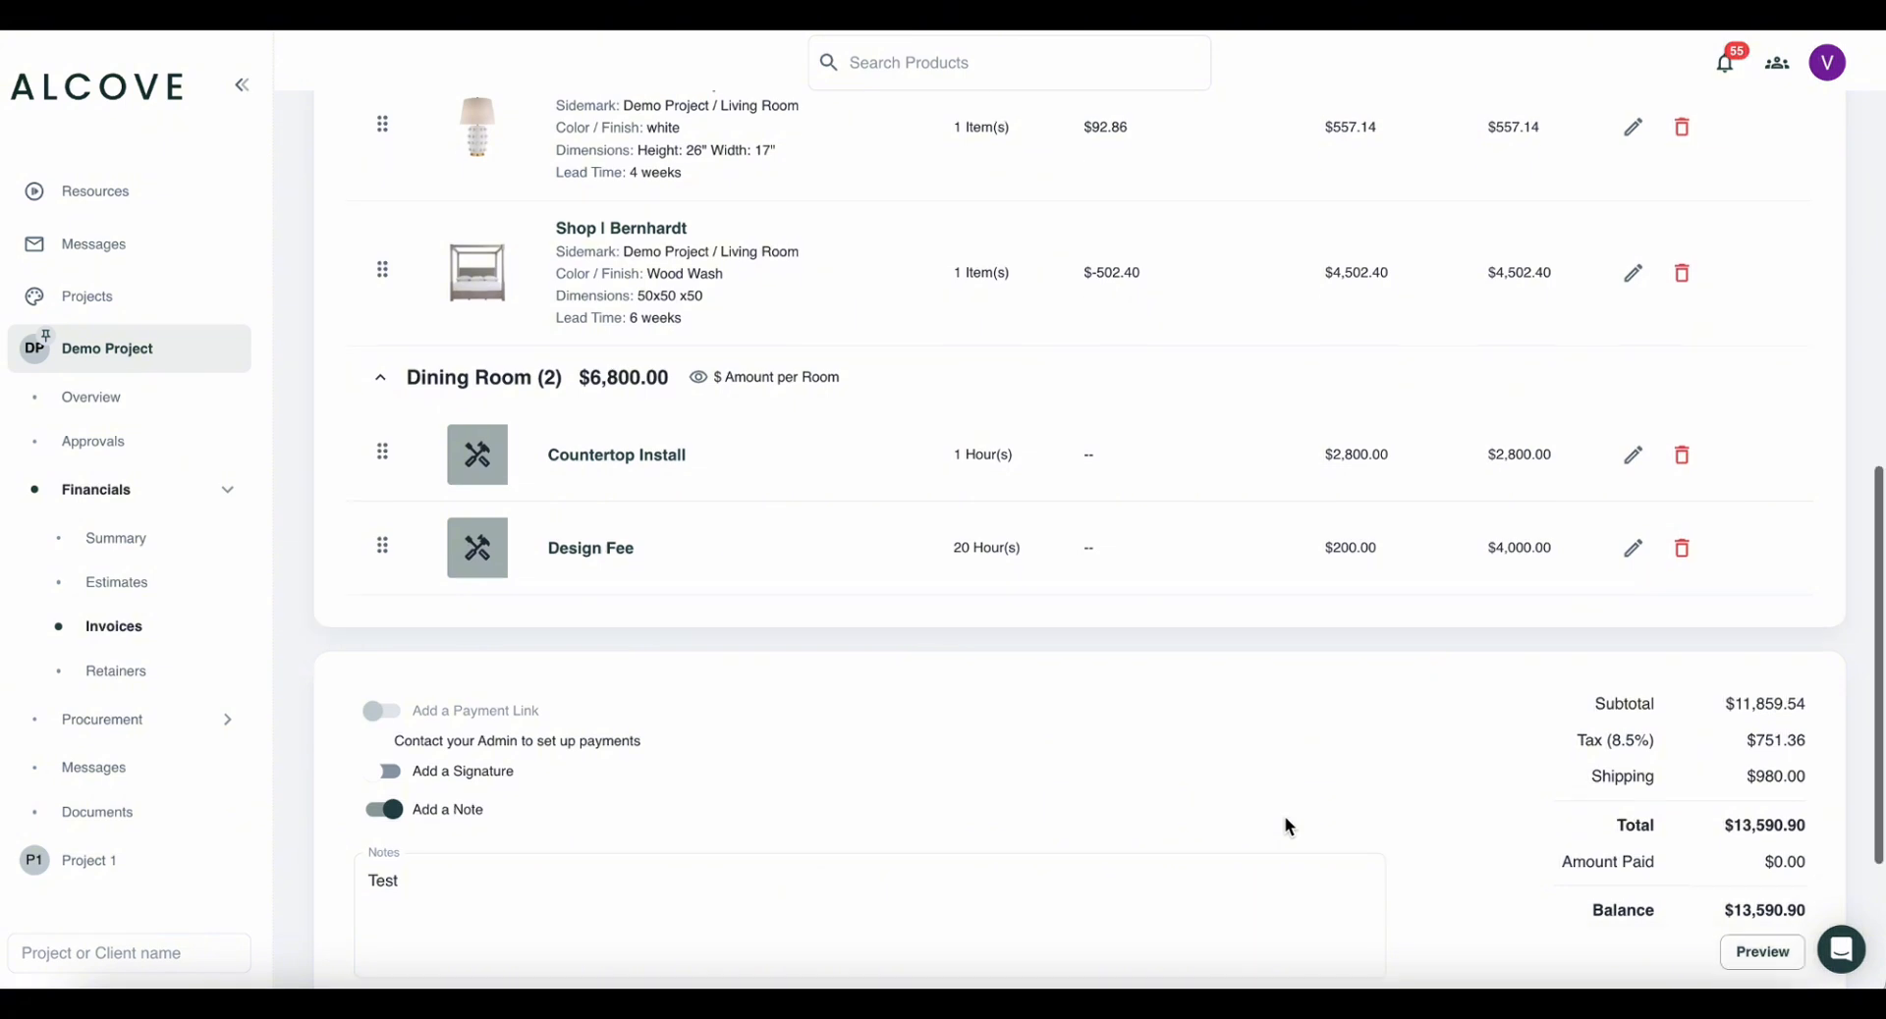
{"action": "left_click", "coordinate": [1416, 910]}
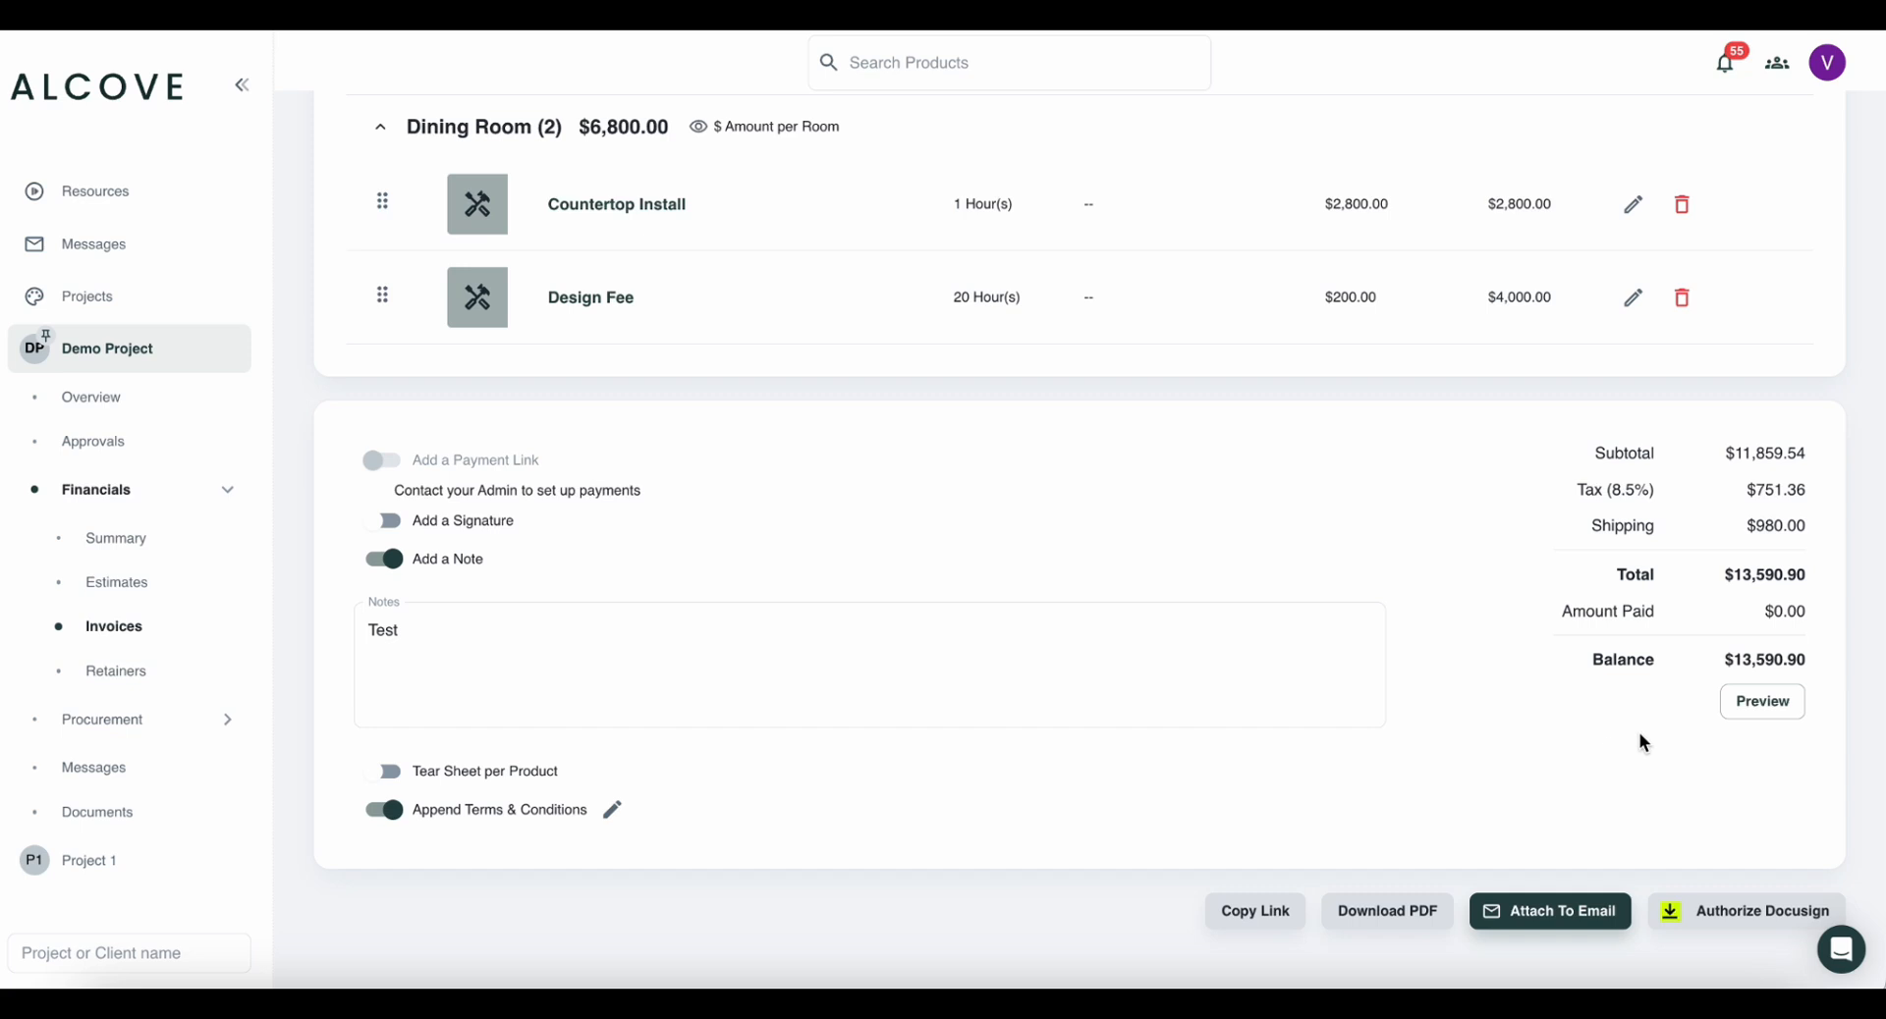
{"action": "scroll", "coordinate": [1638, 732], "scroll_direction": "up", "scroll_amount": 15}
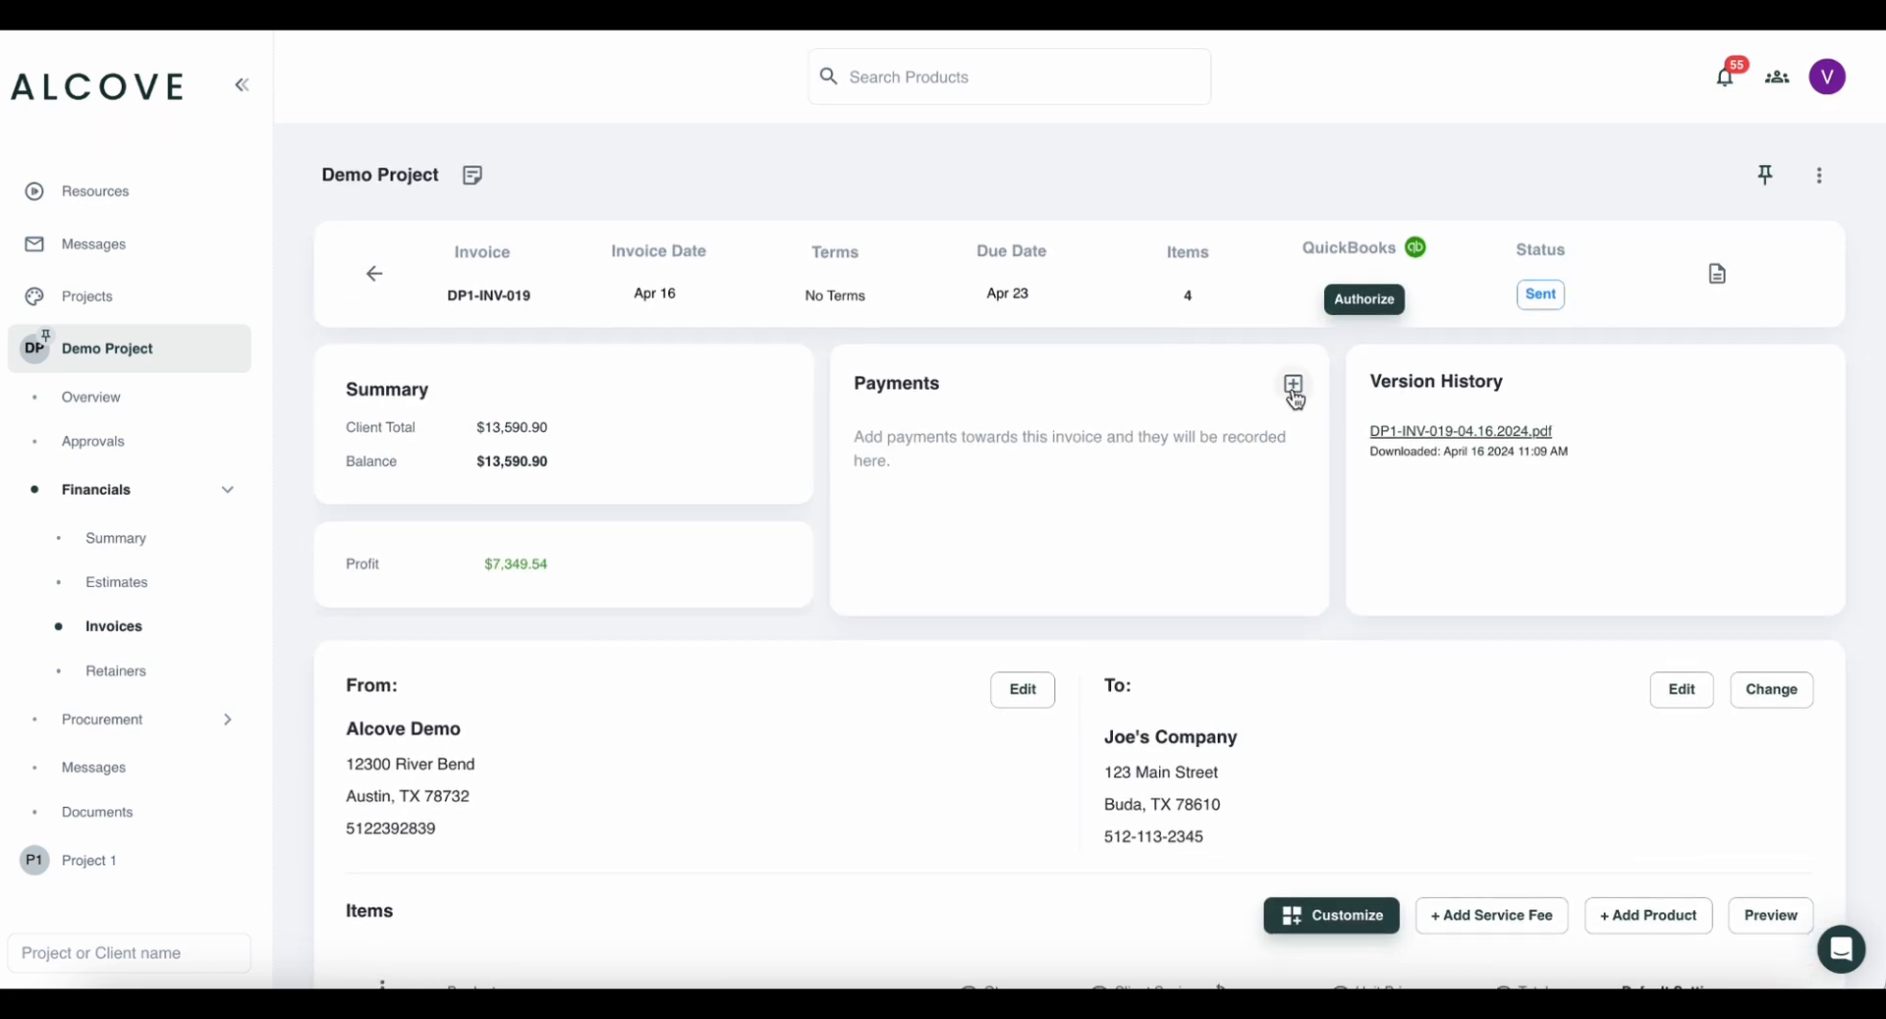
Start a new payment on the four-item invoice with Check as the payment type, ready for the amount.
{"action": "left_click", "coordinate": [1293, 385]}
{"action": "left_click", "coordinate": [1287, 448]}
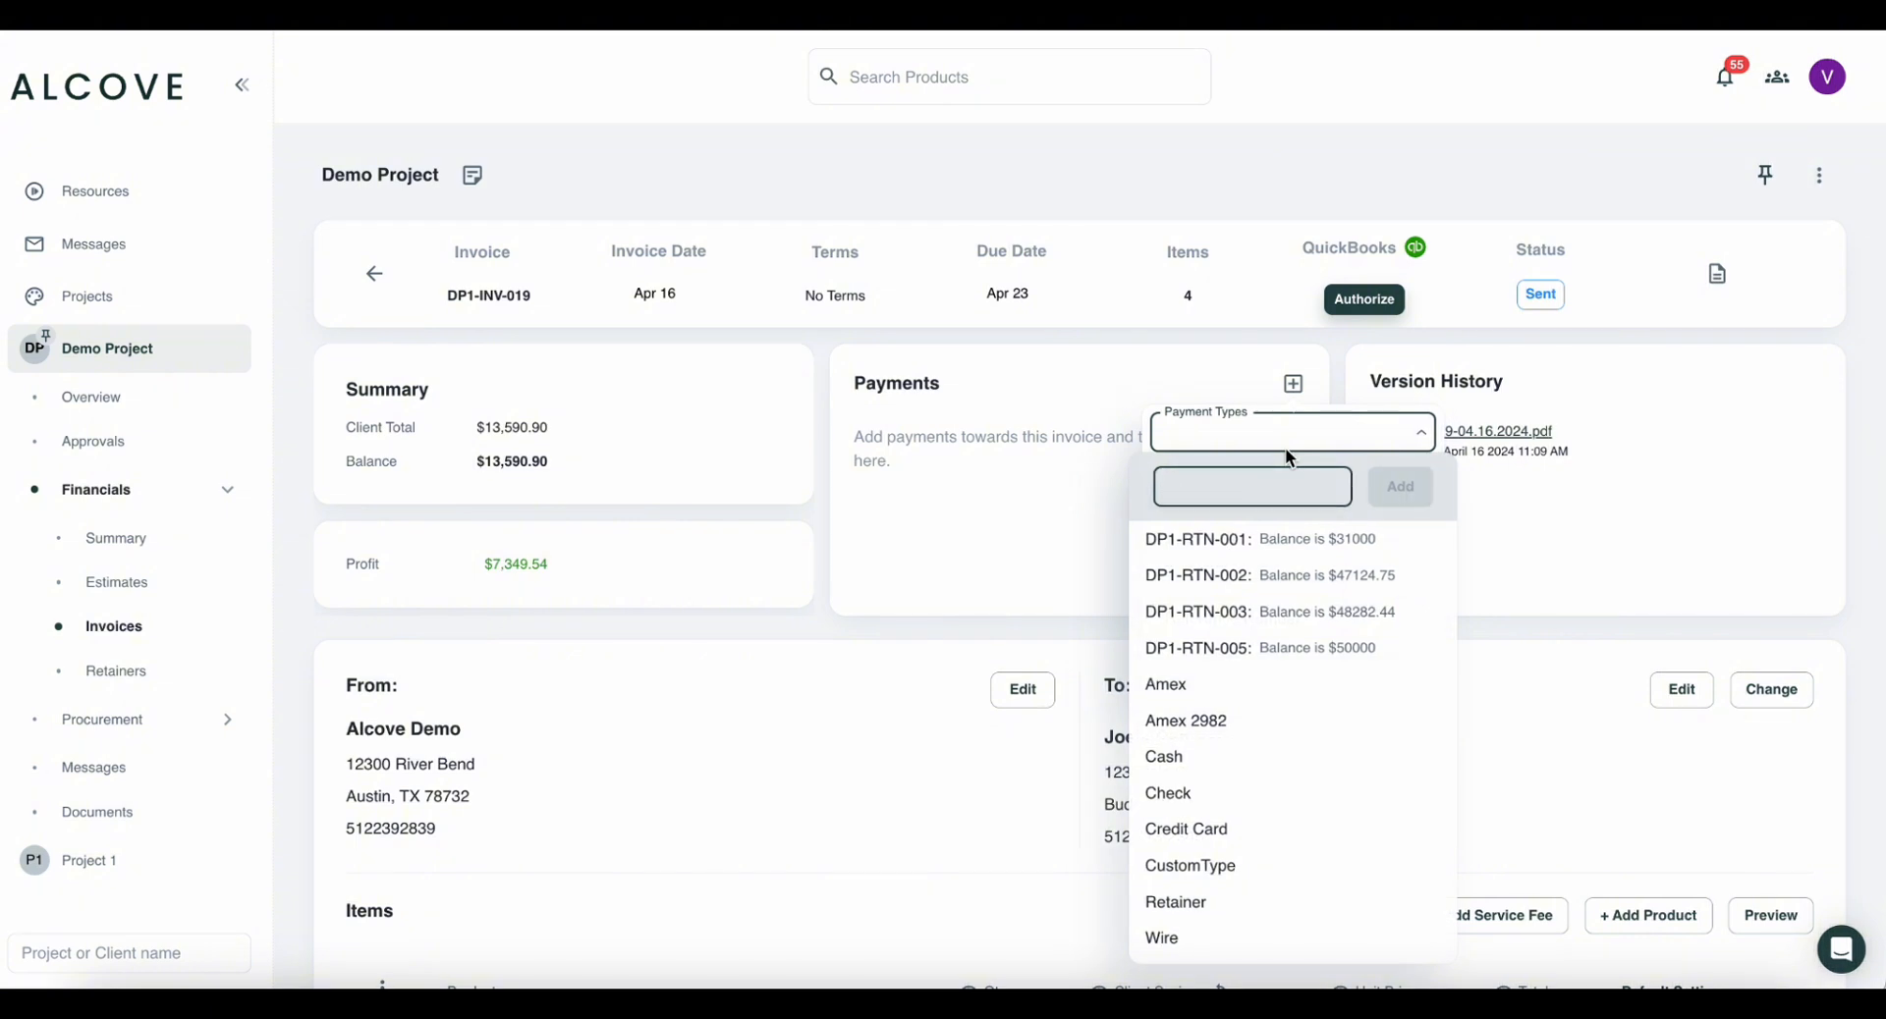
{"action": "left_click", "coordinate": [1261, 800]}
{"action": "left_click", "coordinate": [1234, 561]}
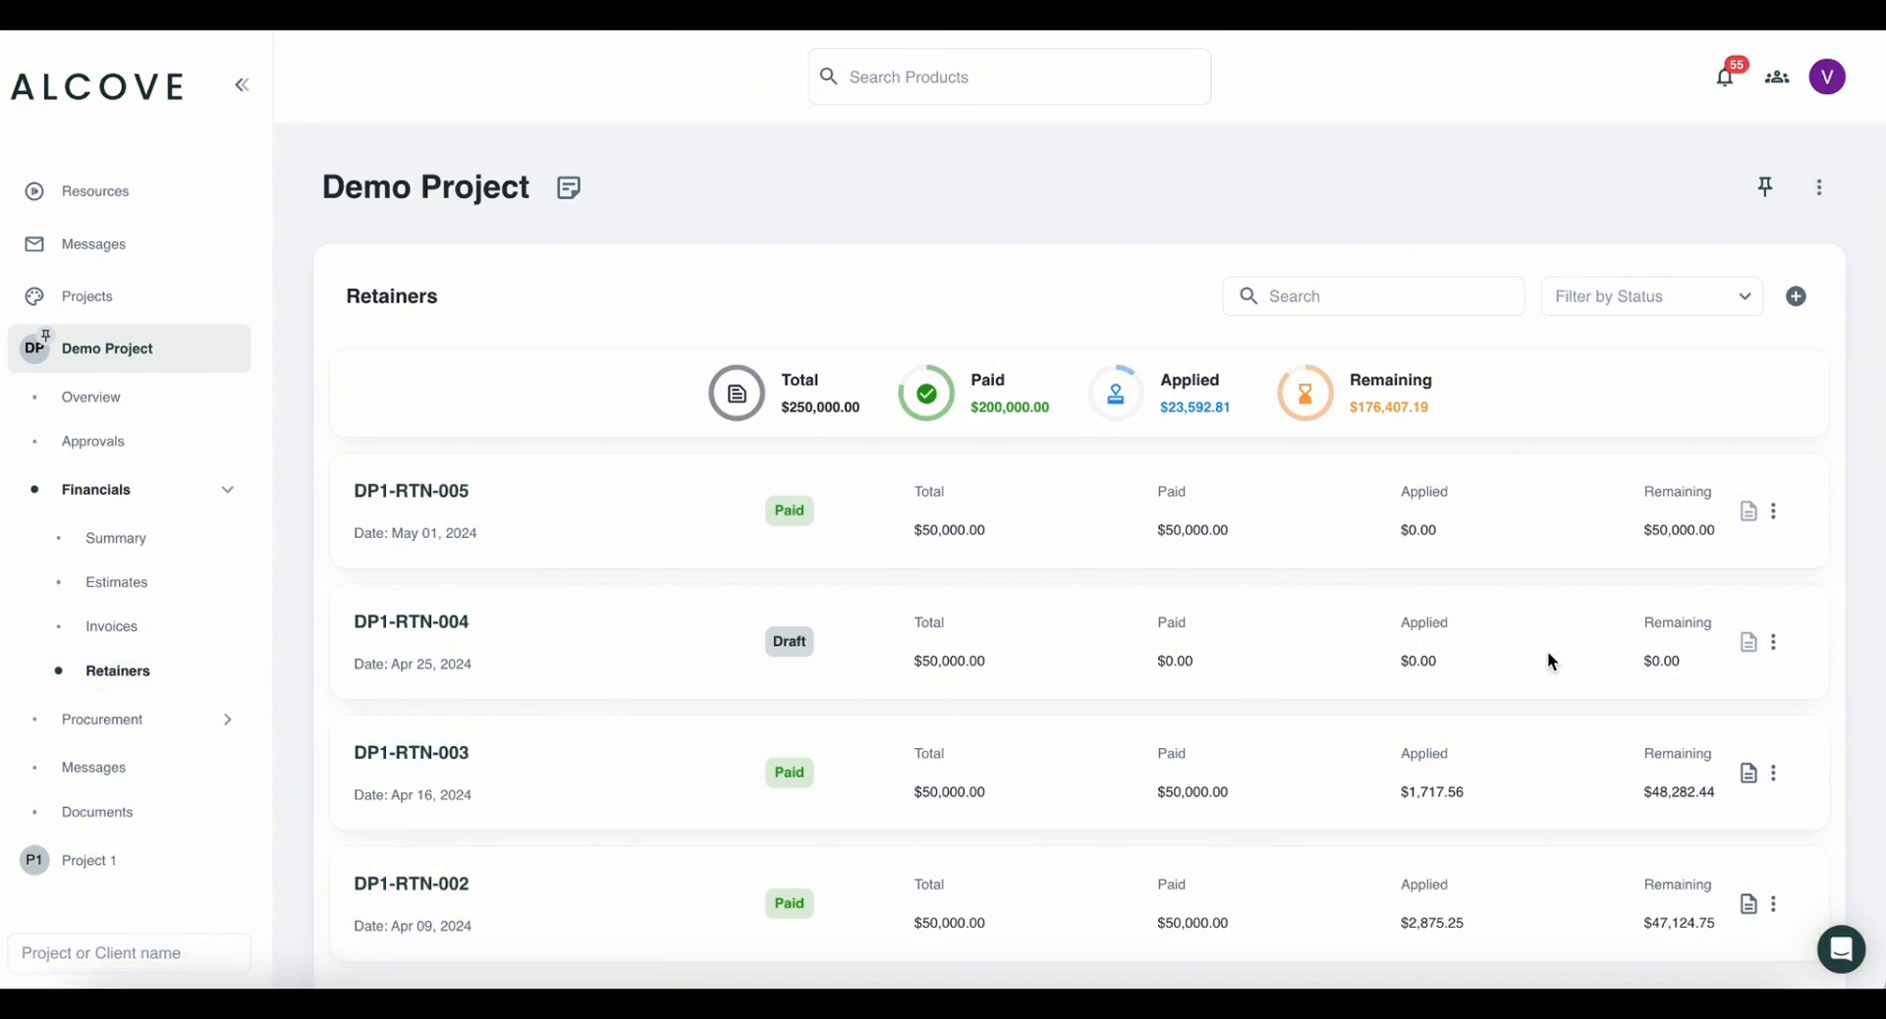
Create a new retainer and describe its item as "Retainer 1".
{"action": "left_click", "coordinate": [1799, 298]}
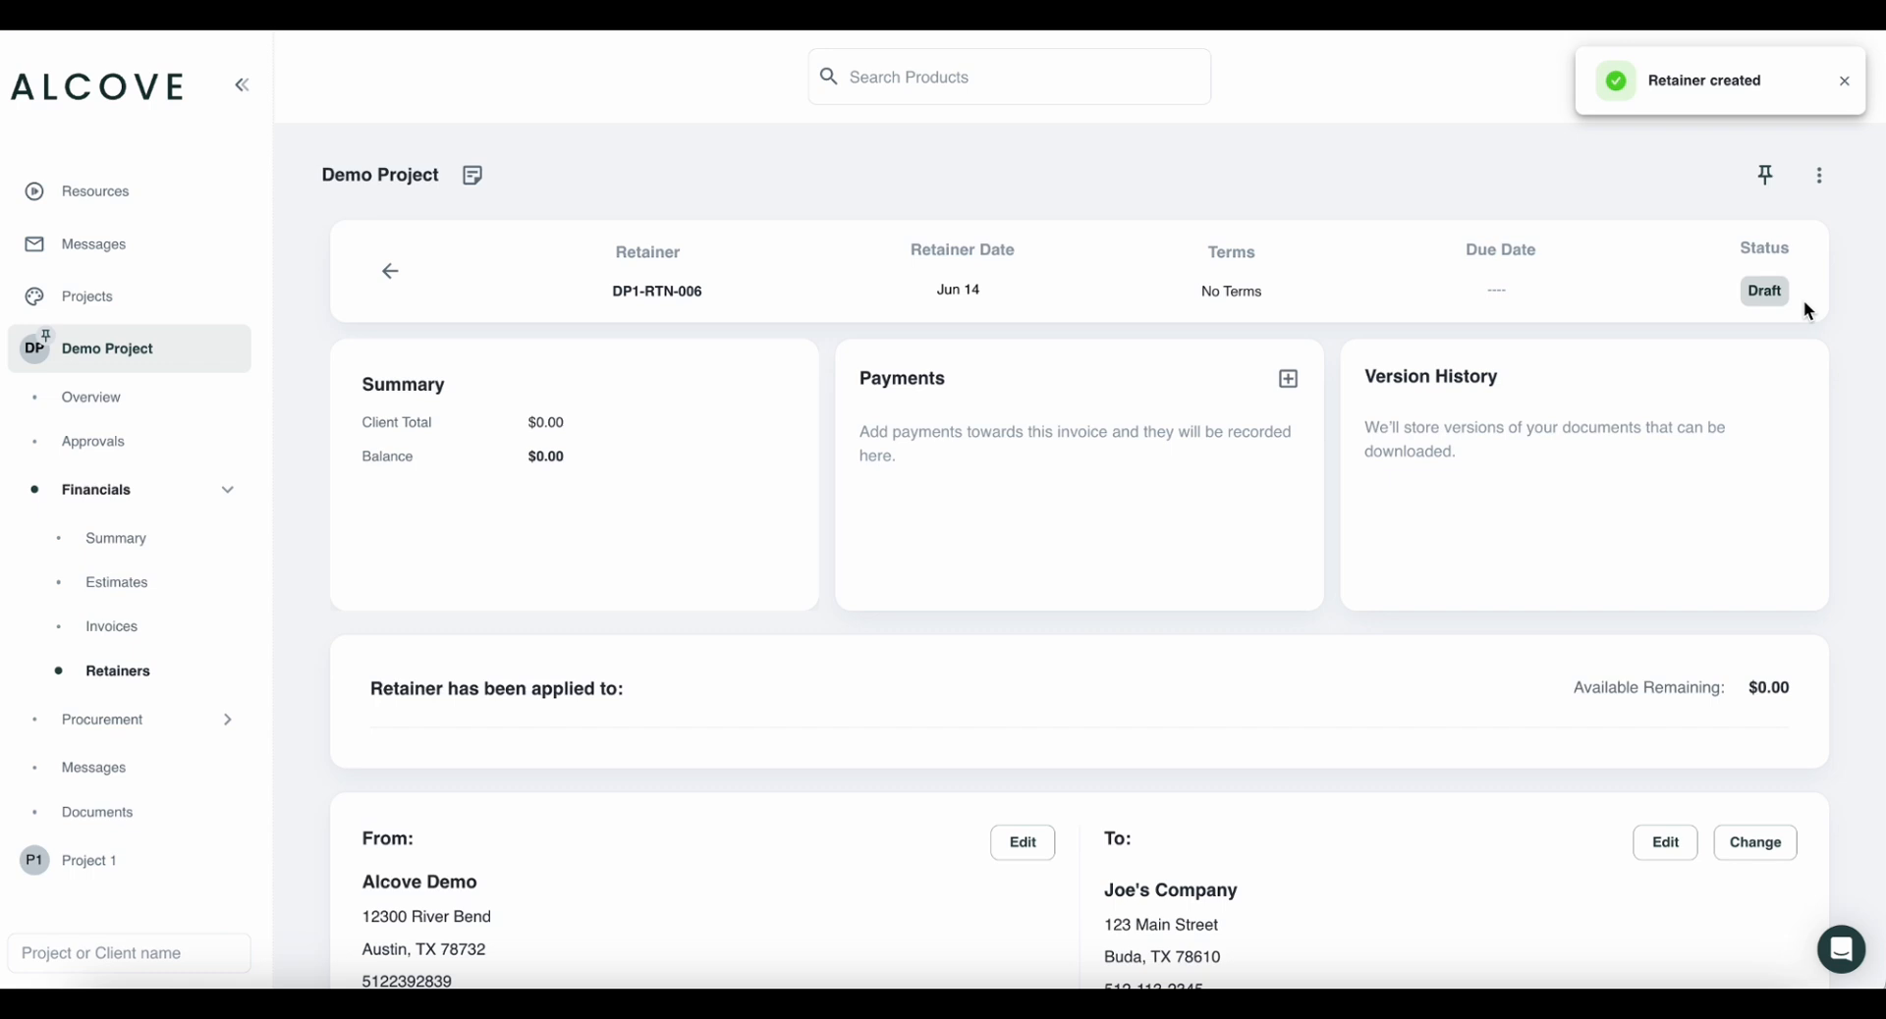
{"action": "scroll", "coordinate": [1172, 556], "scroll_direction": "down", "scroll_amount": 6}
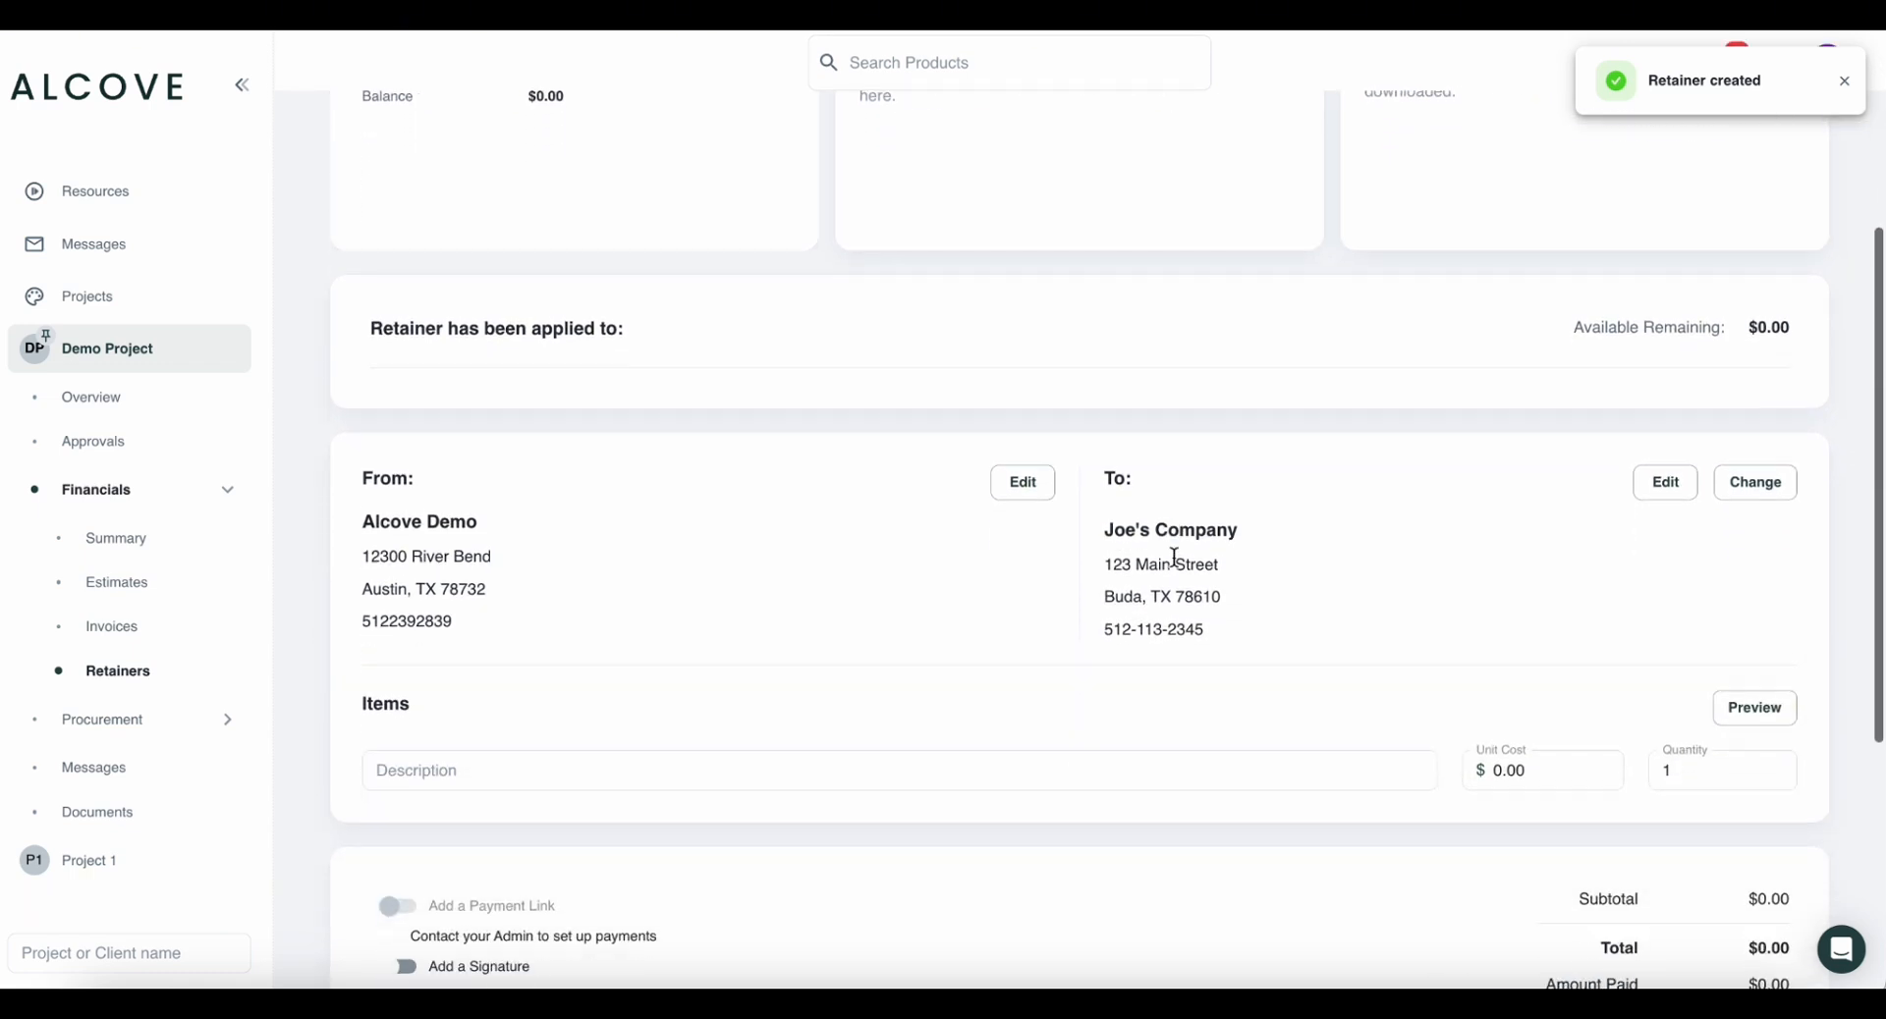
{"action": "left_click", "coordinate": [660, 543]}
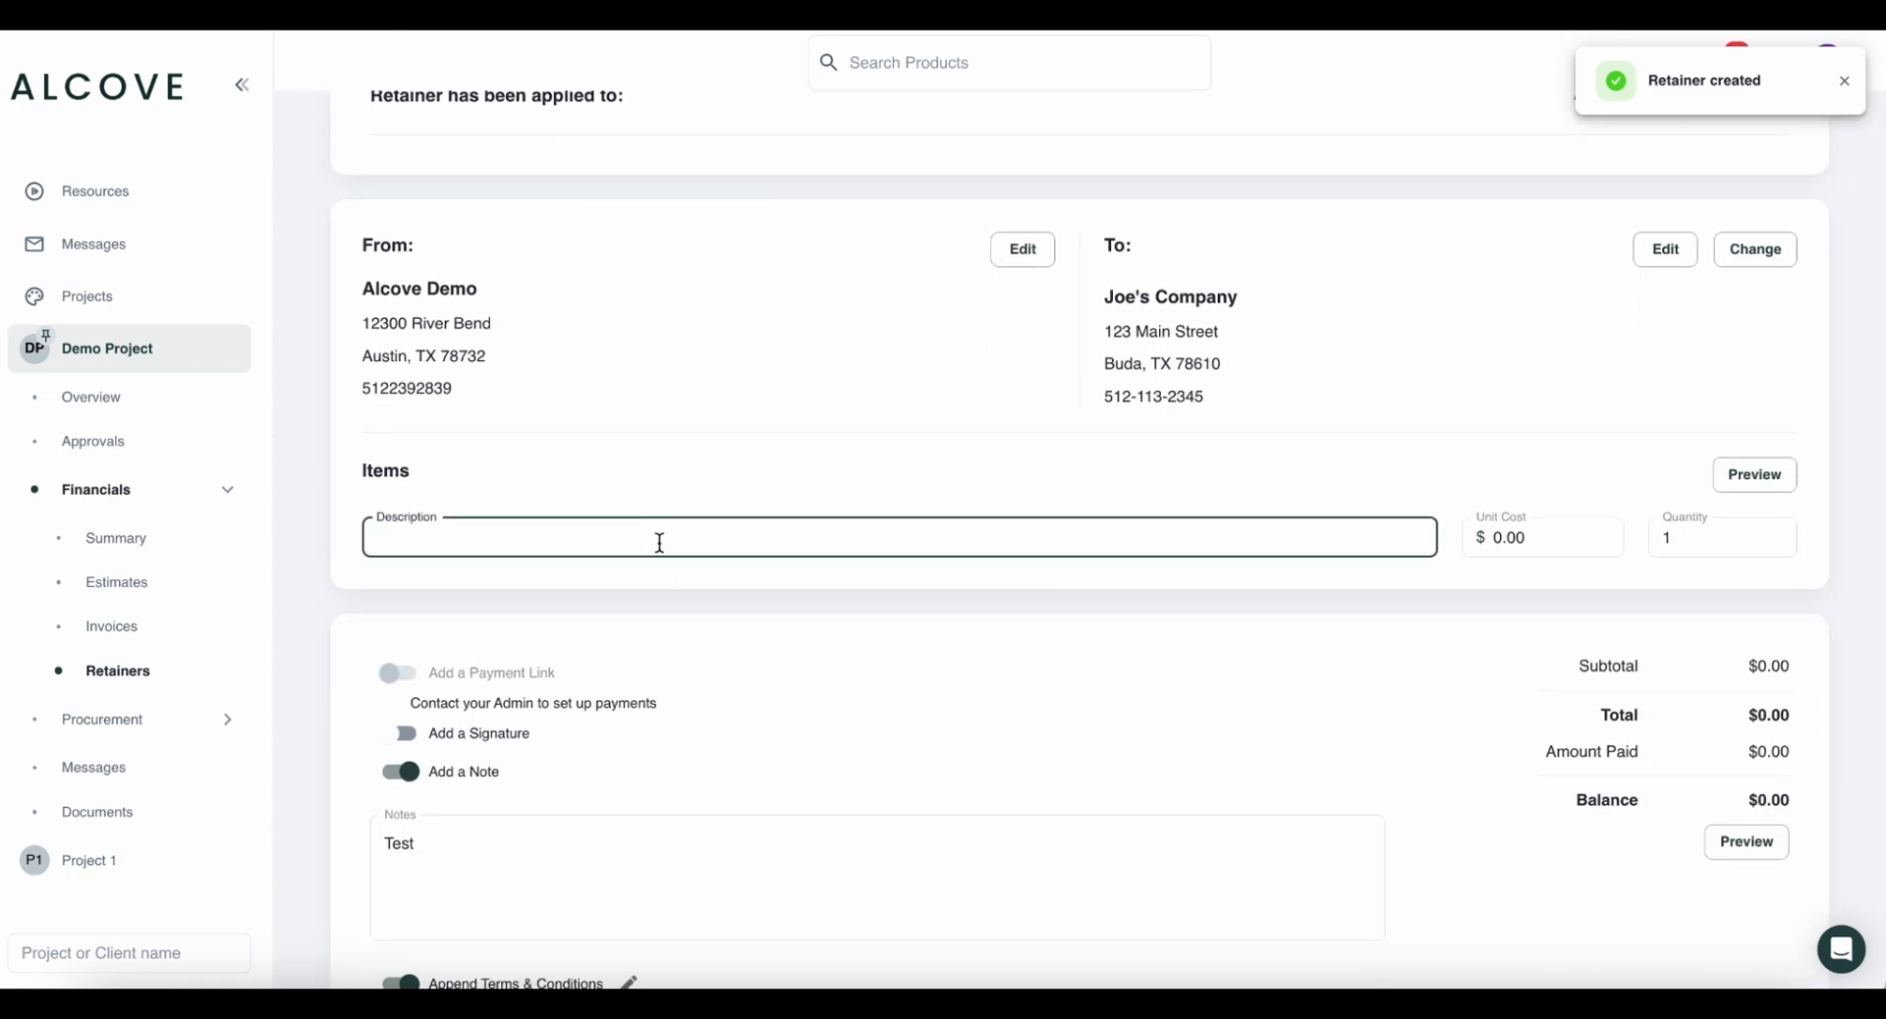
{"action": "type", "text": "Re"}
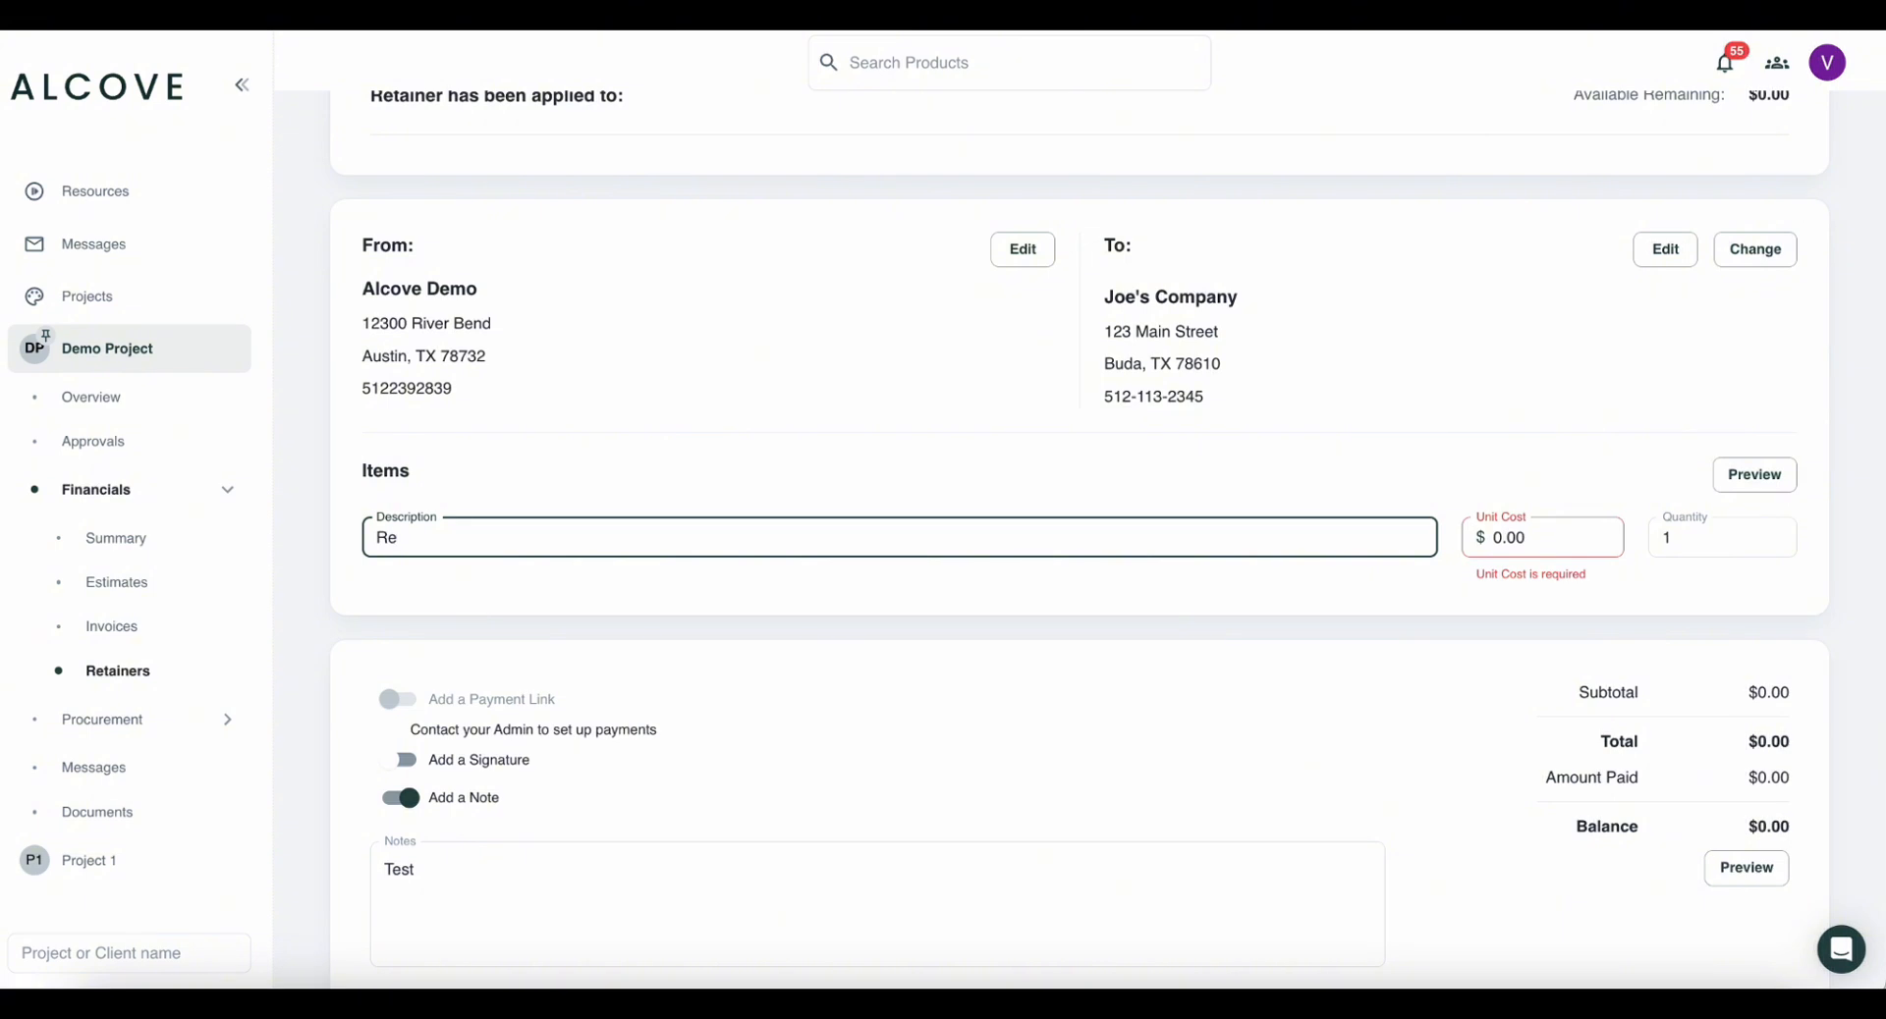
{"action": "type", "text": "tainer 1"}
Set the retainer item's unit cost to $30,000.00 and check the retainer's totals and summary.
{"action": "left_click", "coordinate": [1528, 540]}
{"action": "key", "text": "BackSpace"}
{"action": "key", "text": "BackSpace"}
{"action": "key", "text": "BackSpace"}
{"action": "key", "text": "BackSpace"}
{"action": "type", "text": "30,"}
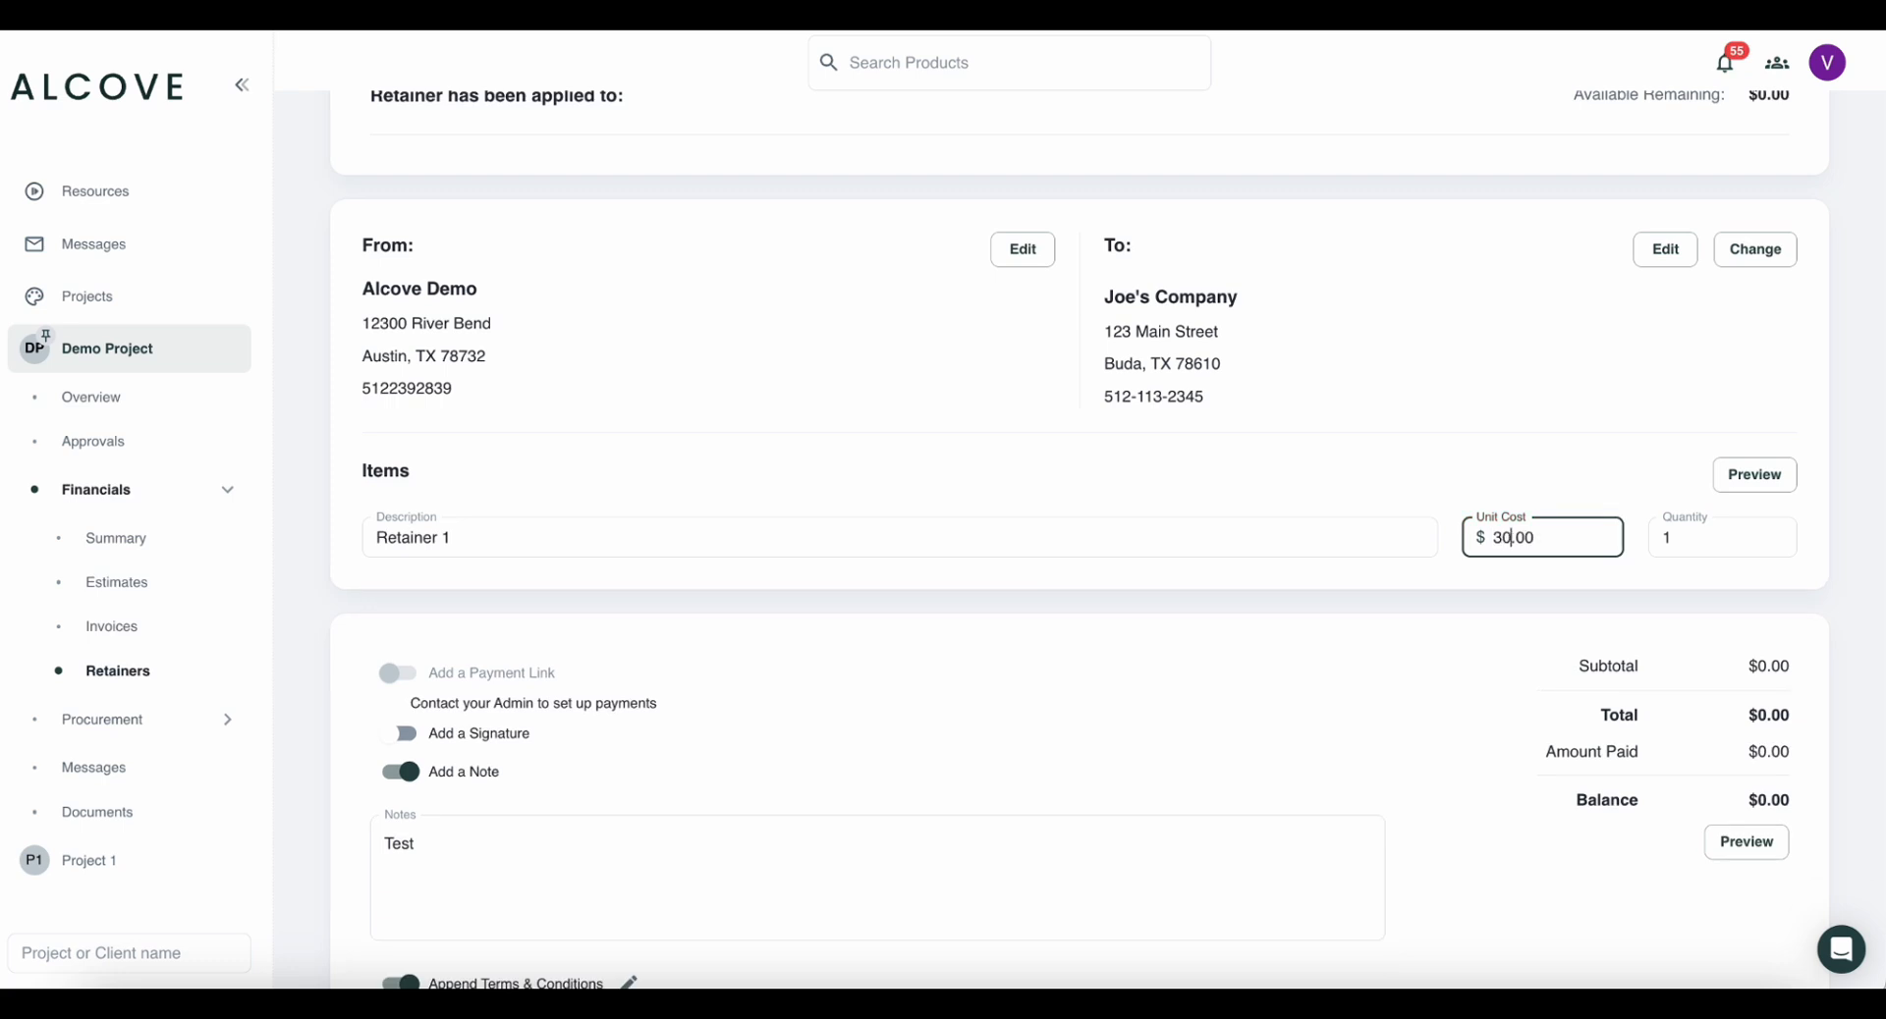
{"action": "type", "text": "000"}
{"action": "left_click", "coordinate": [1488, 643]}
{"action": "scroll", "coordinate": [1488, 644], "scroll_direction": "down", "scroll_amount": 3}
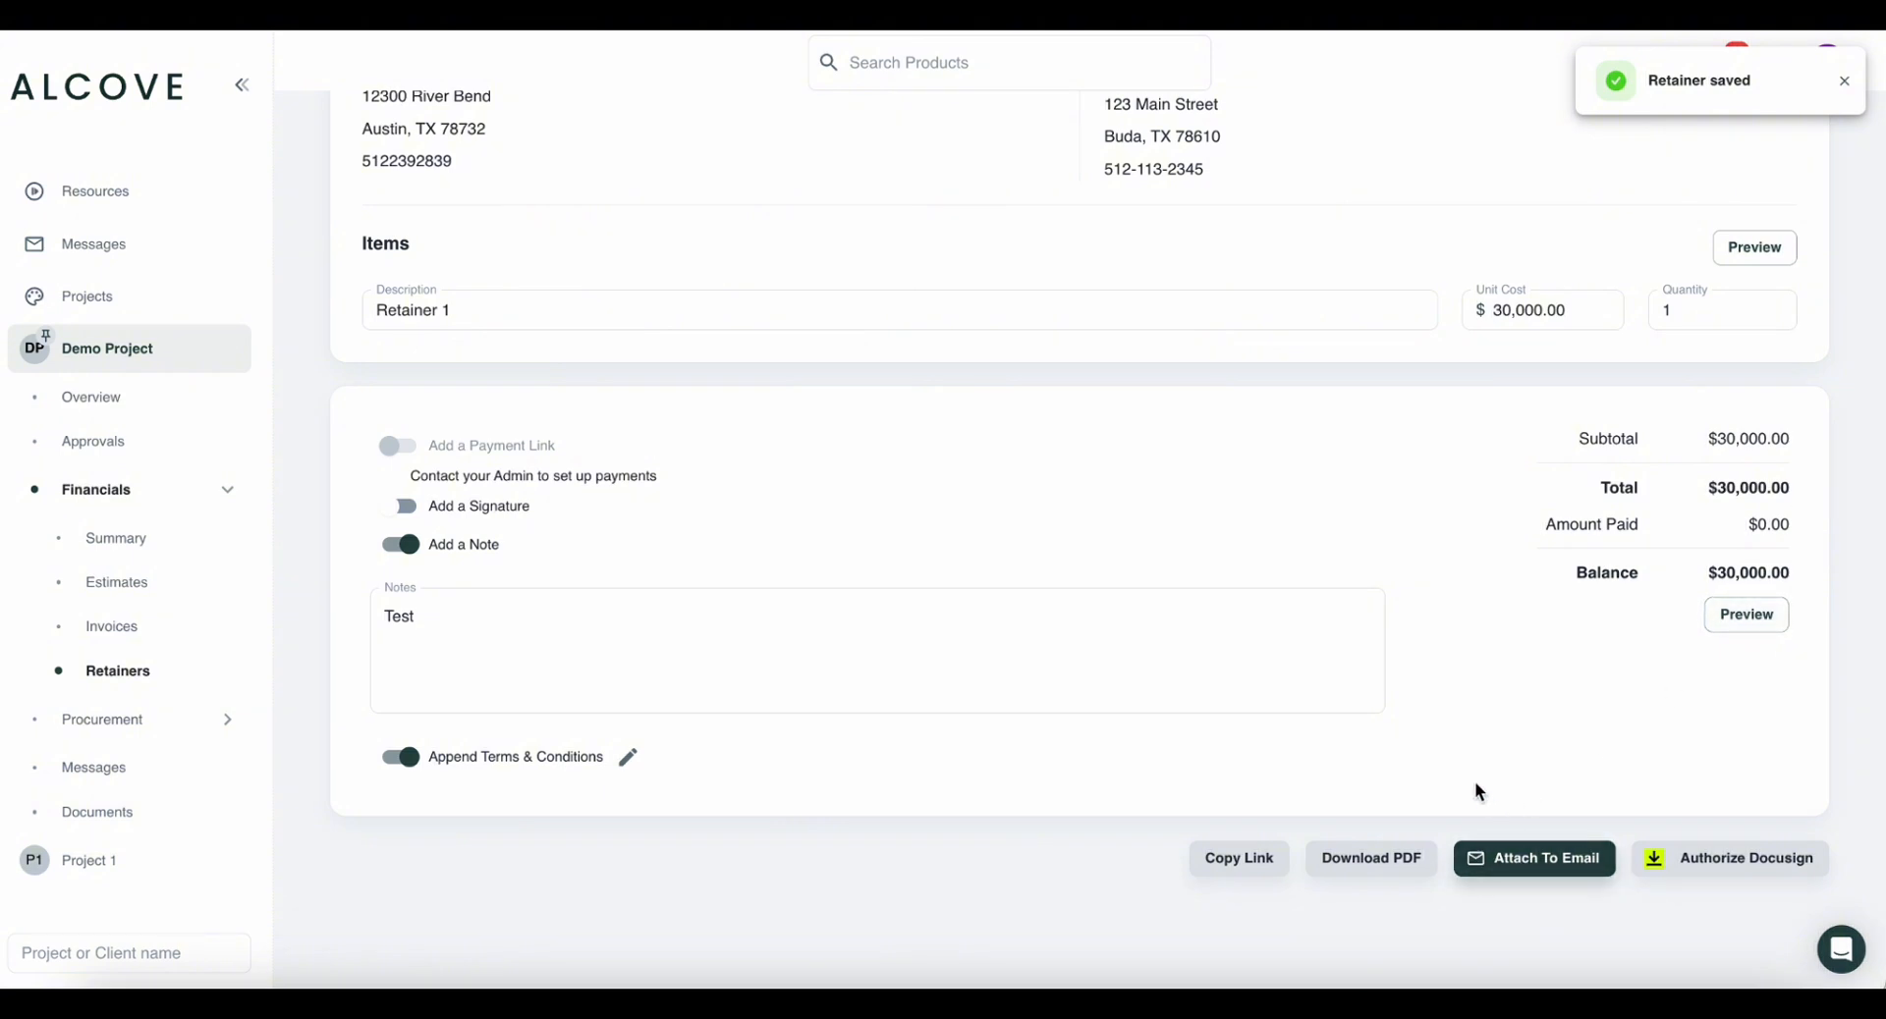
{"action": "scroll", "coordinate": [1475, 786], "scroll_direction": "up", "scroll_amount": 7}
{"action": "scroll", "coordinate": [1476, 785], "scroll_direction": "up", "scroll_amount": 2}
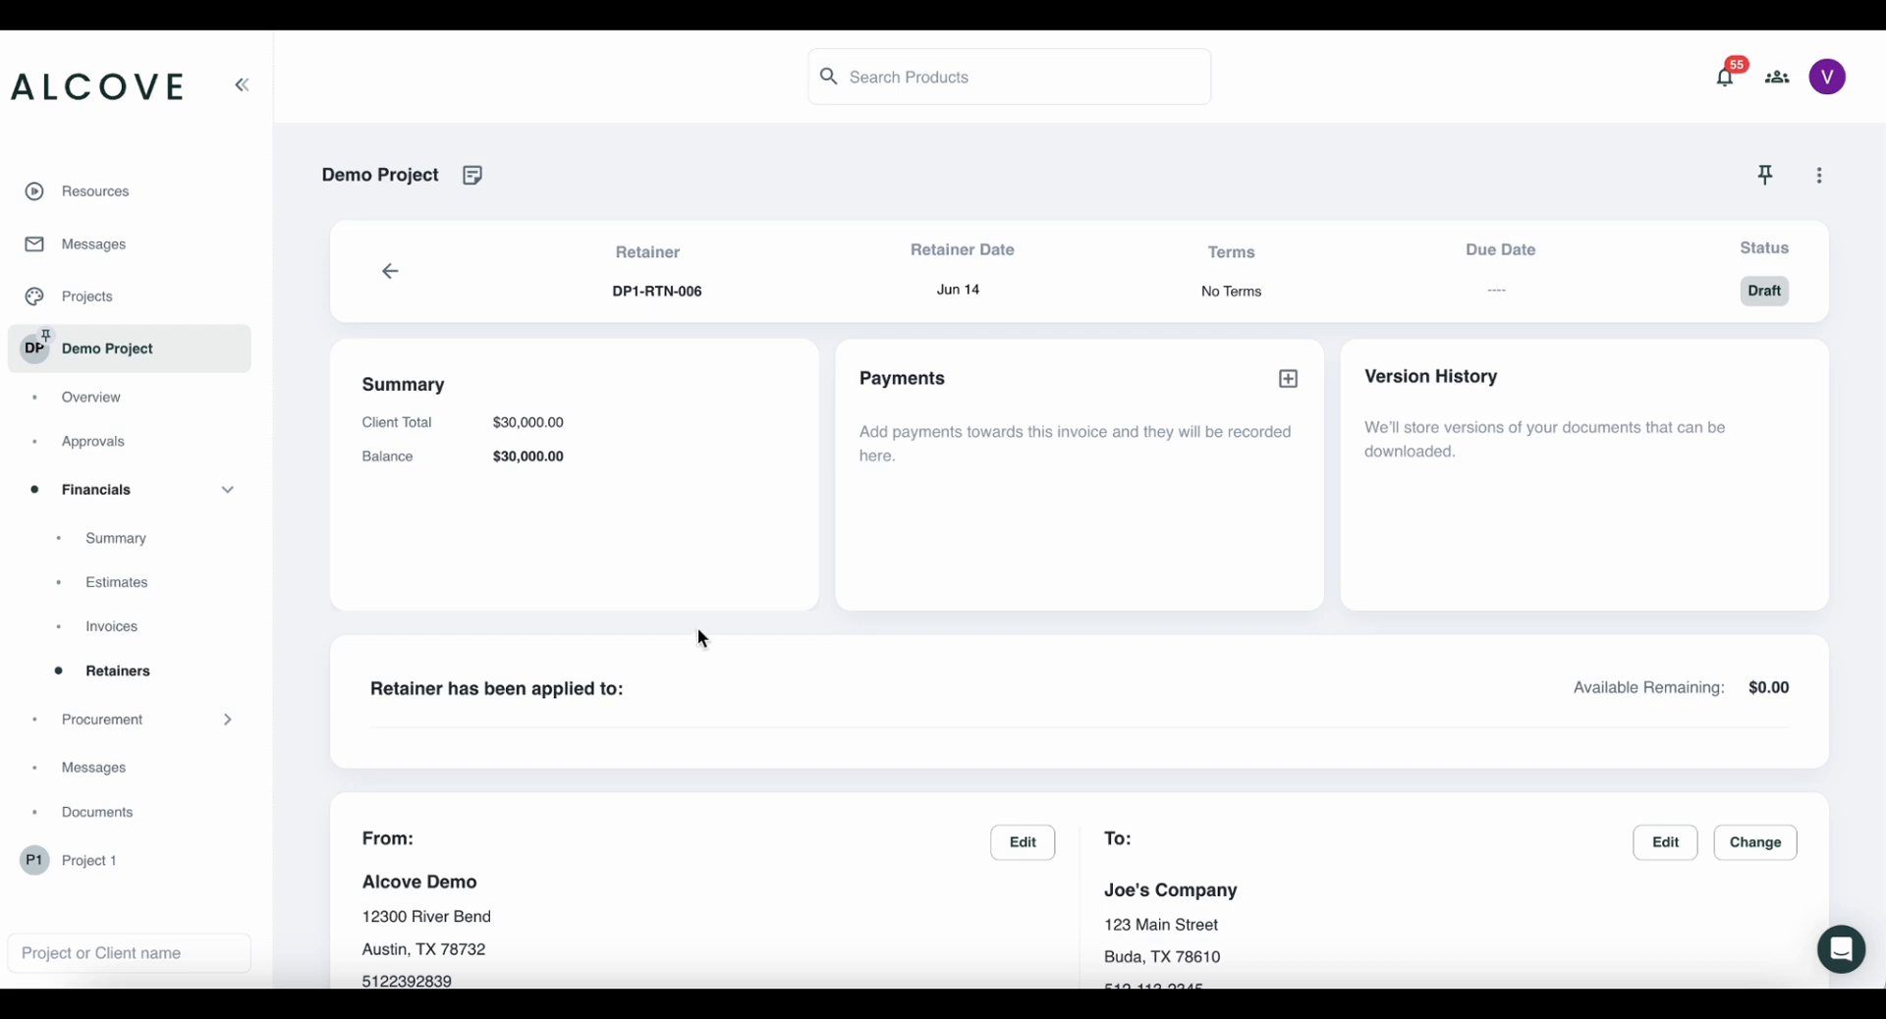
Open the 15-item invoice from the project's invoices and look at the payment type options for a new payment.
{"action": "left_click", "coordinate": [208, 634]}
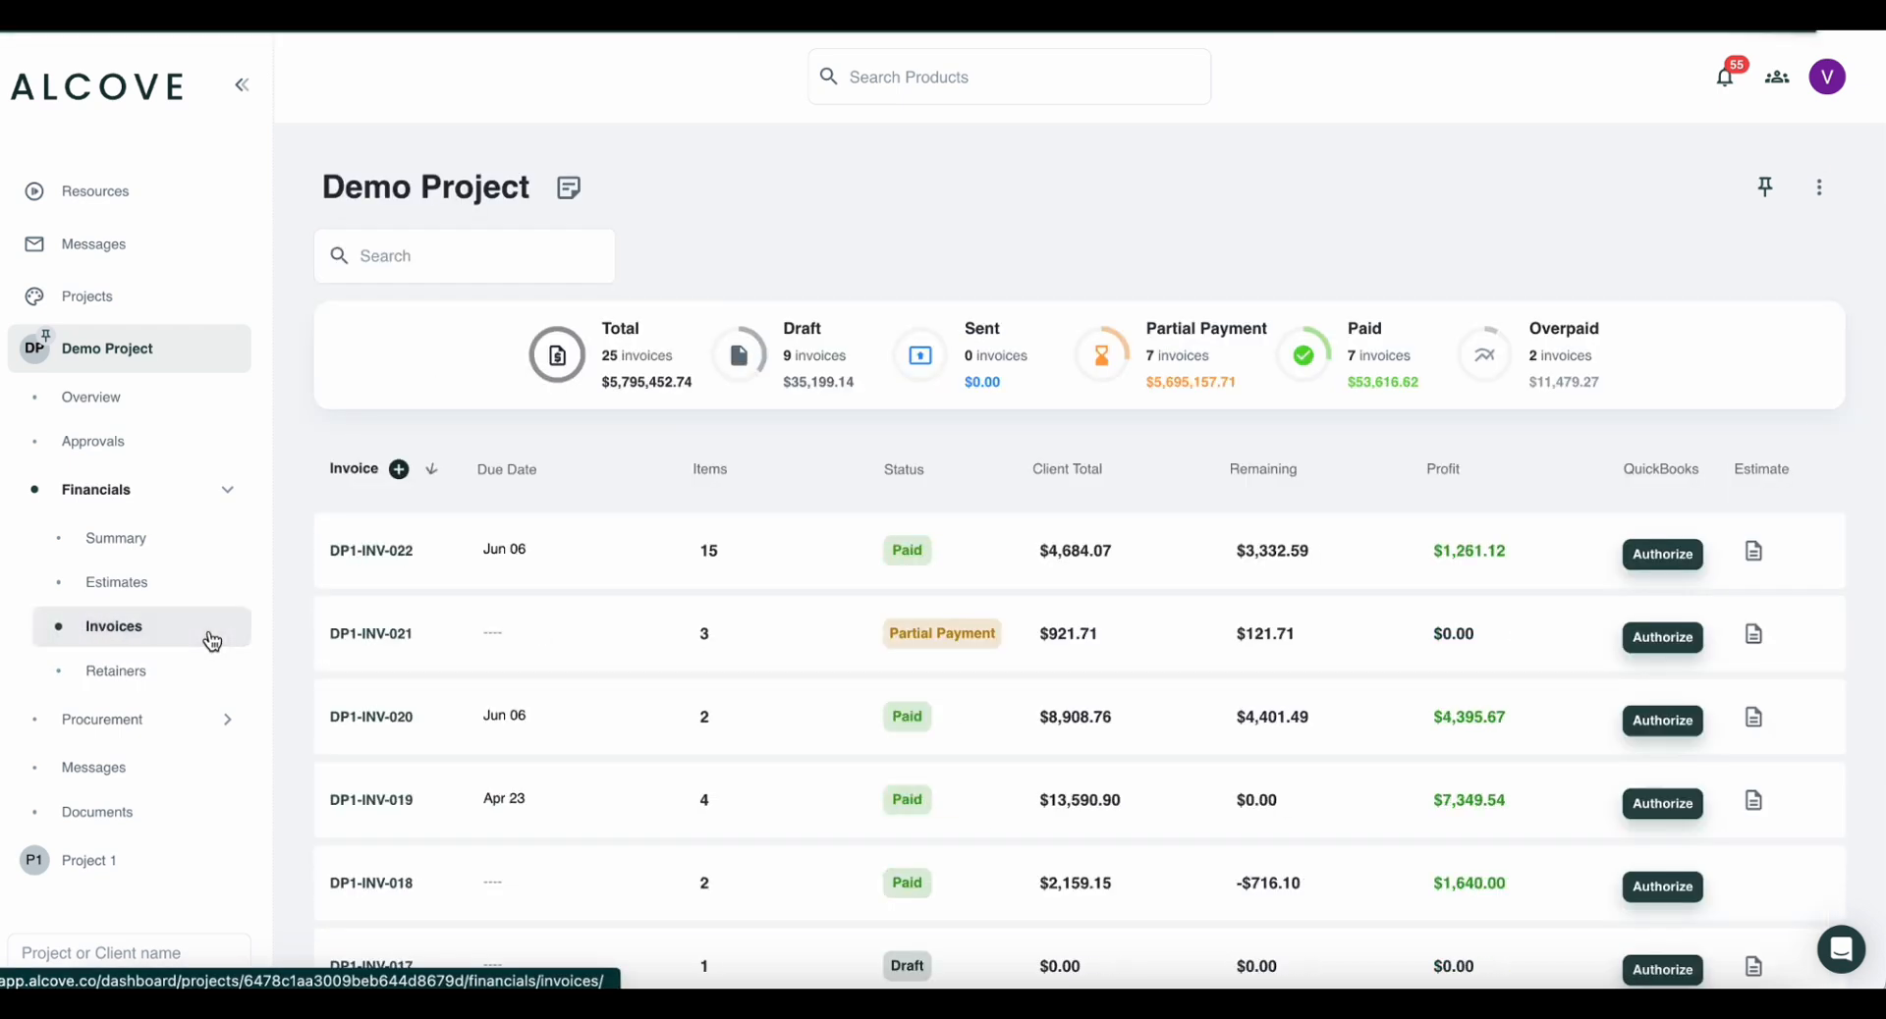
{"action": "left_click", "coordinate": [374, 552]}
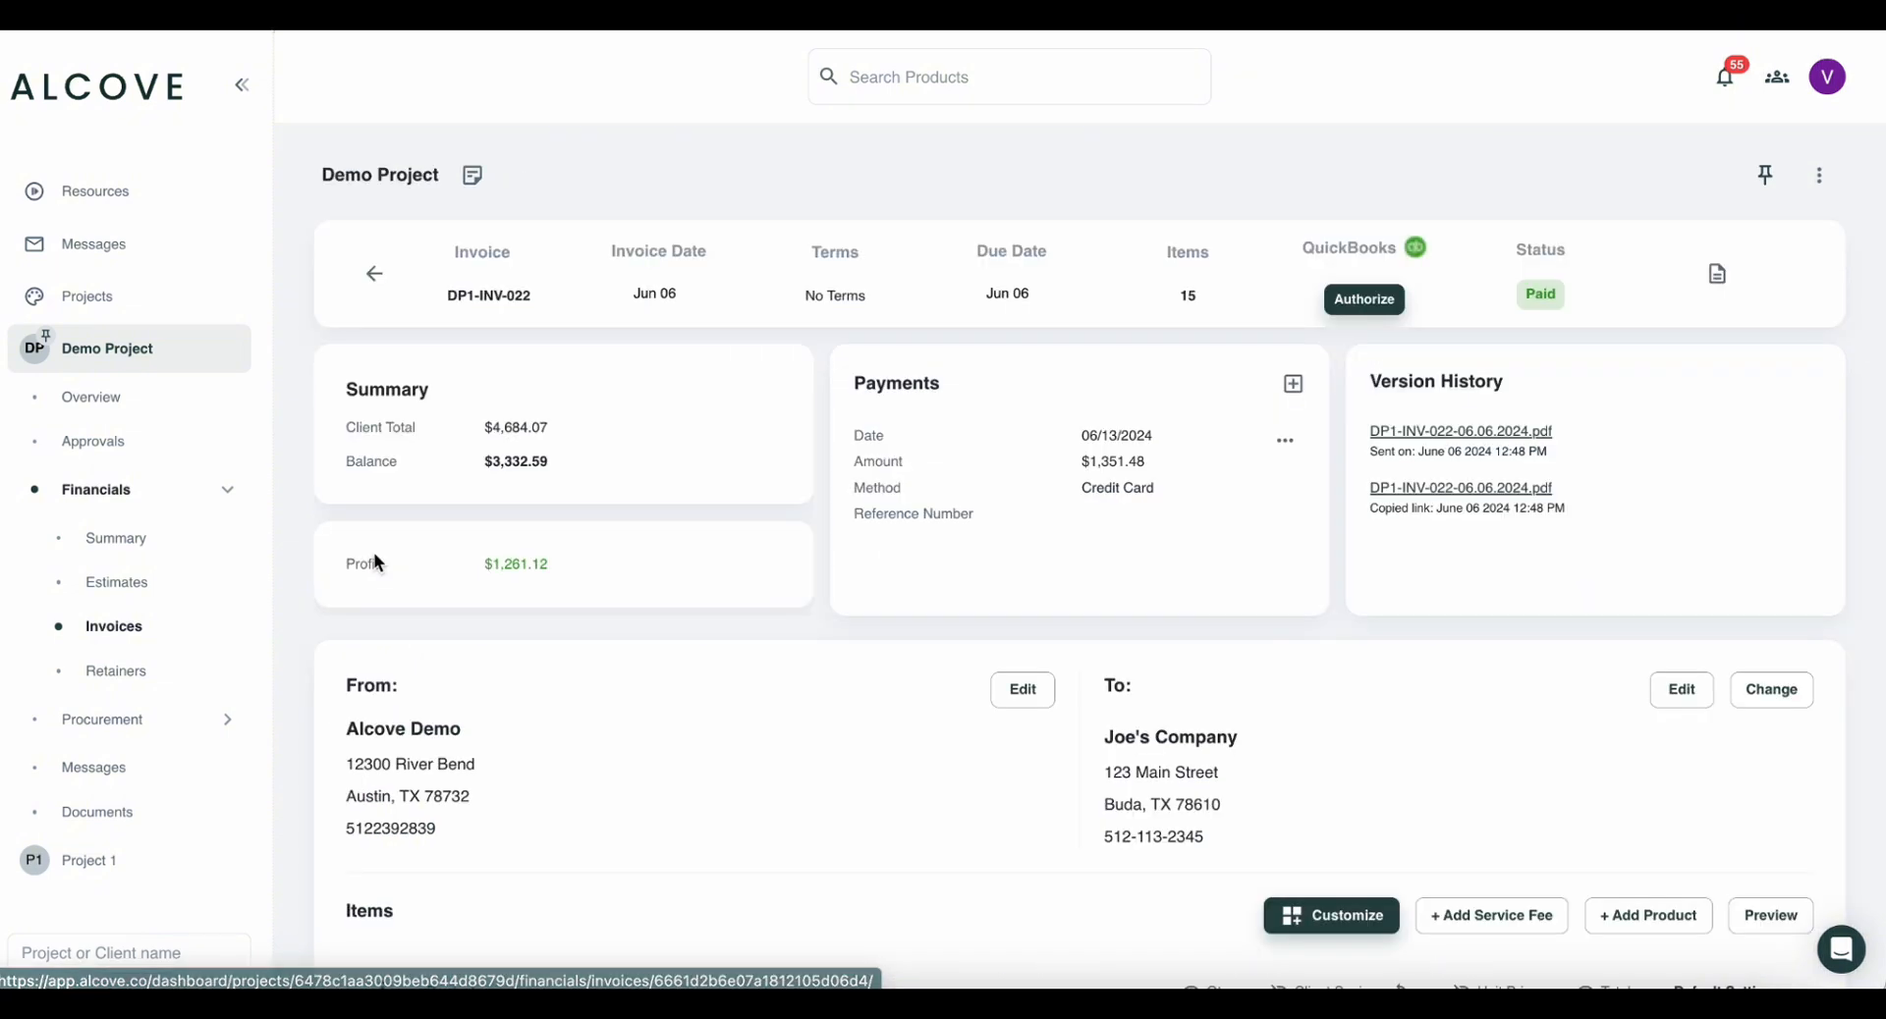
{"action": "left_click", "coordinate": [1292, 384]}
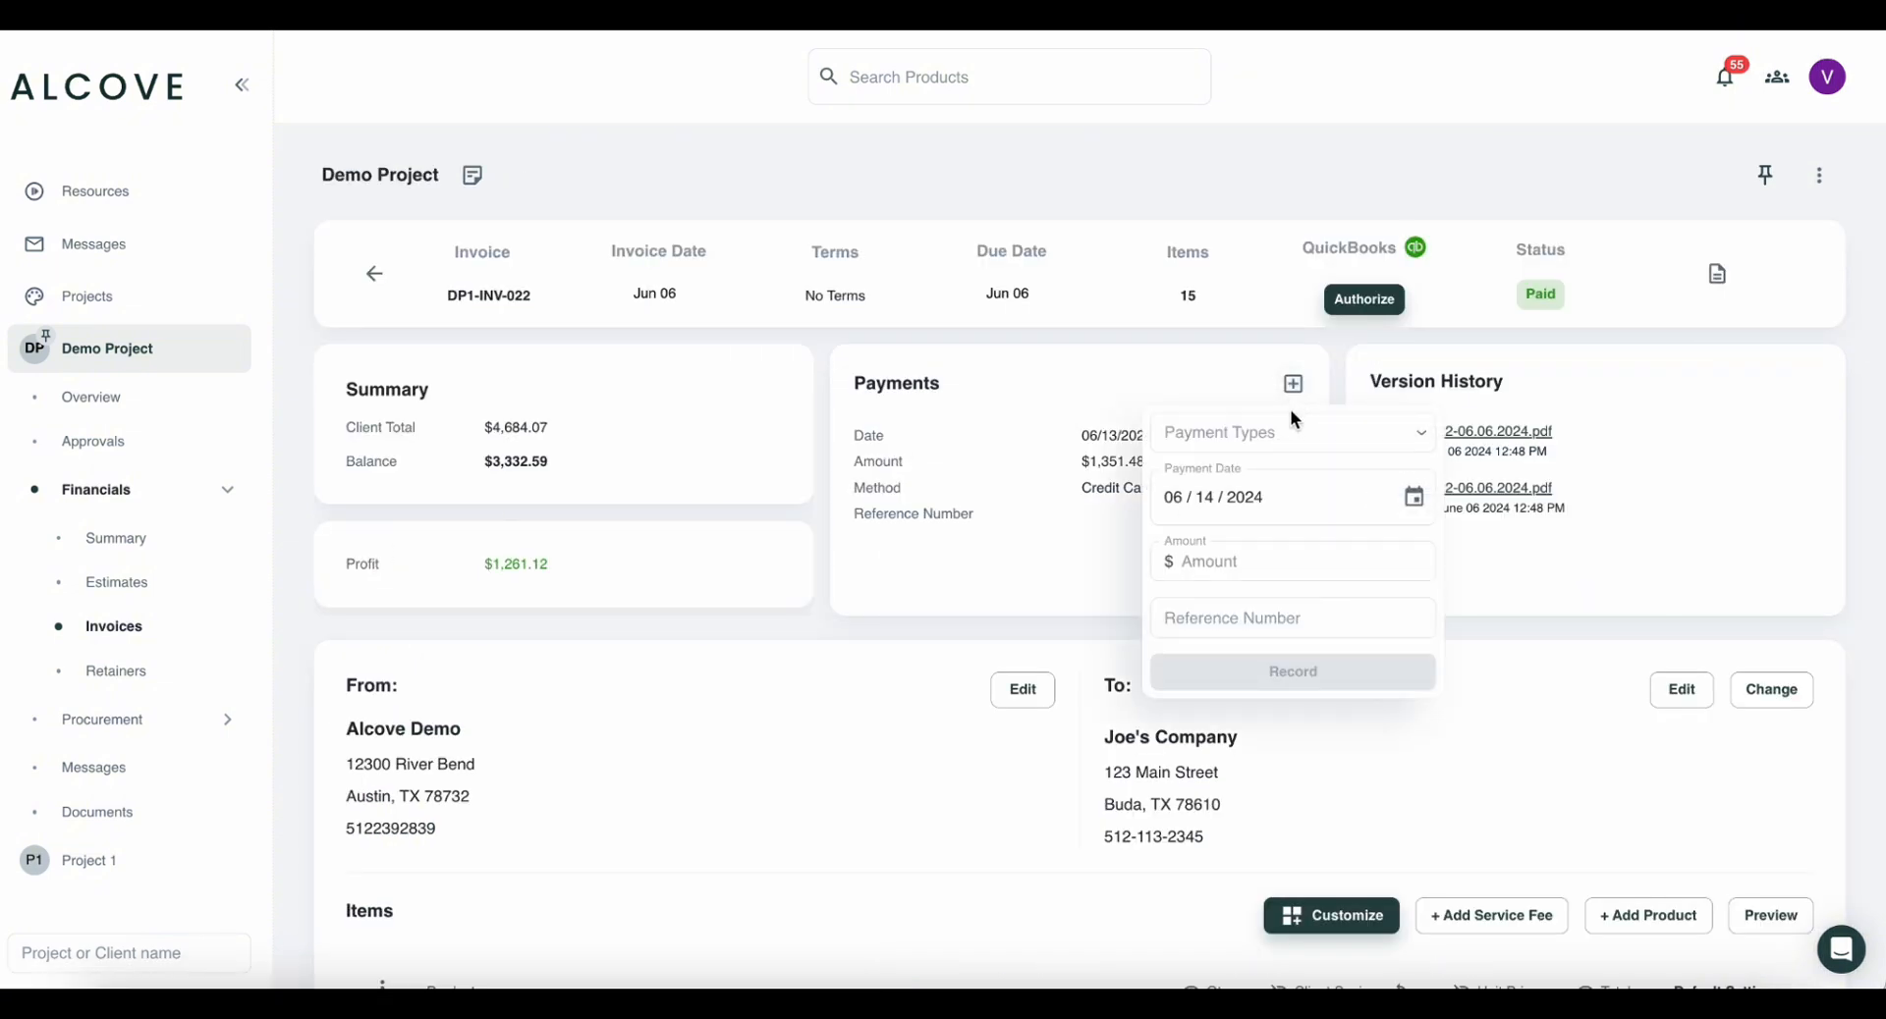
{"action": "left_click", "coordinate": [1287, 437]}
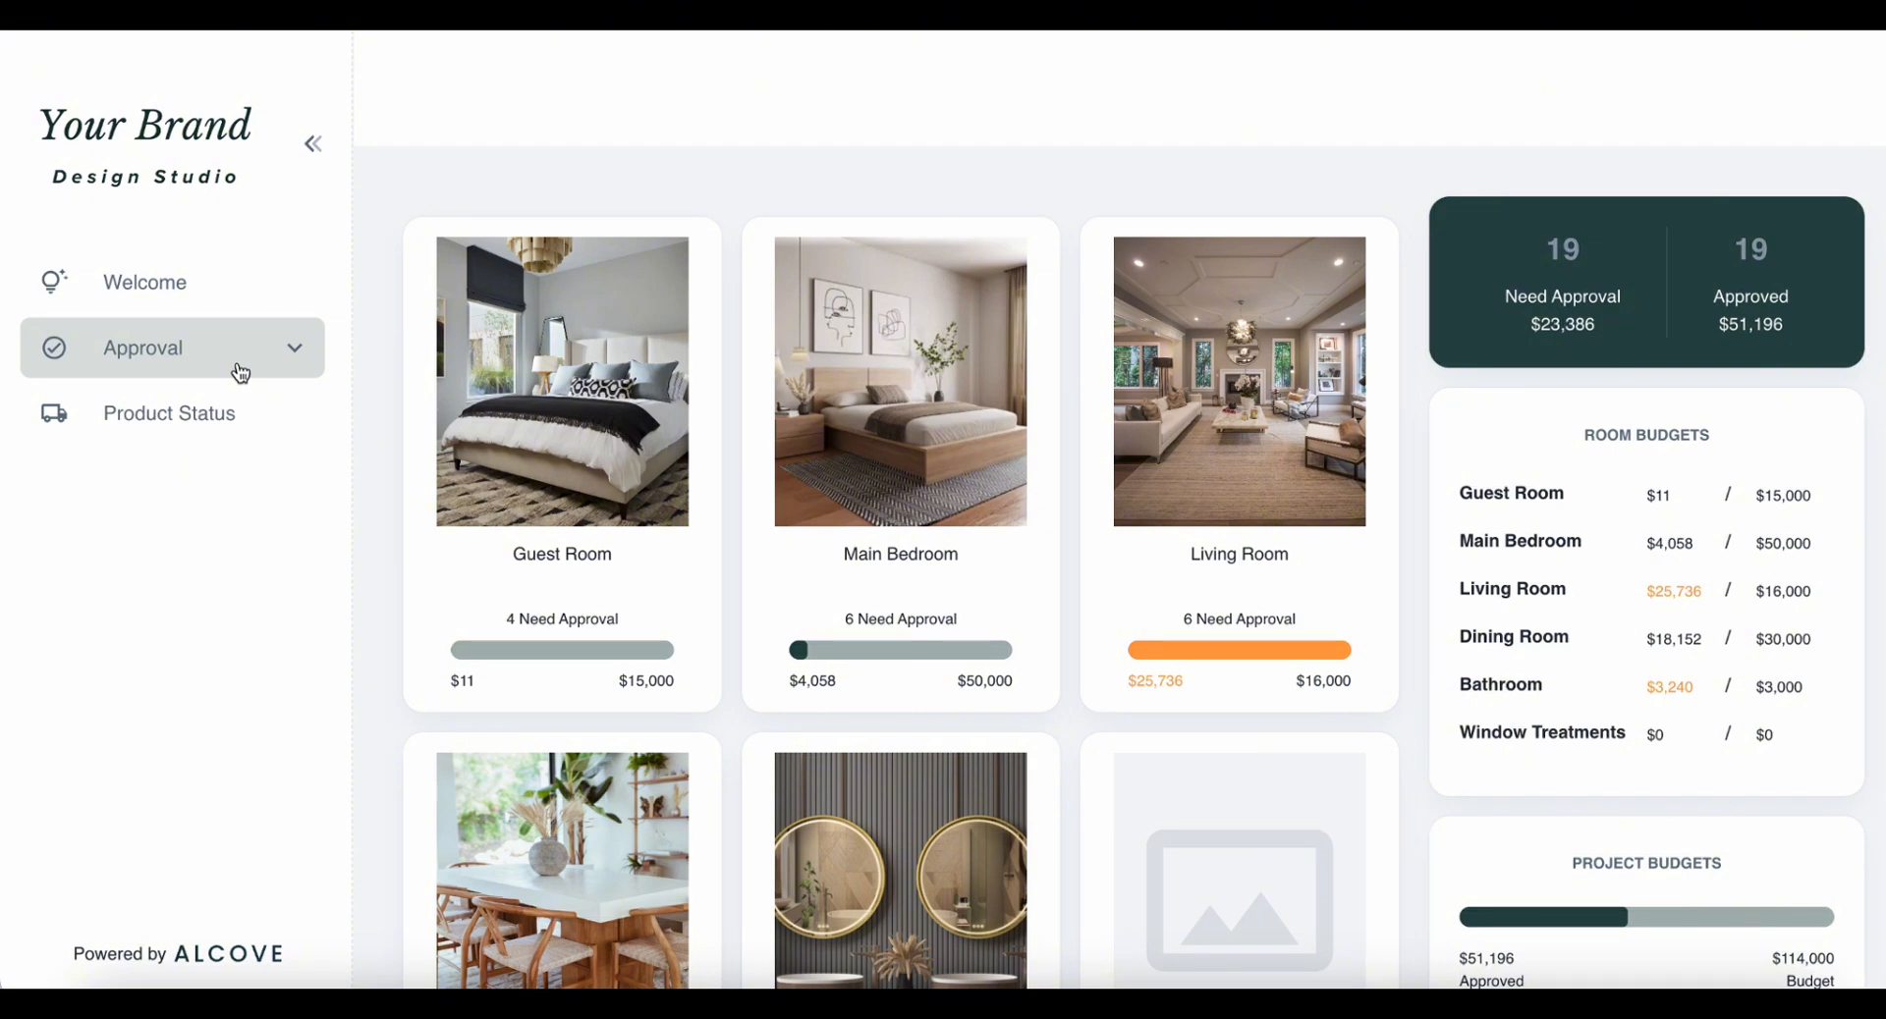
Look over the client site's room approvals and budgets, and view the product statuses as a list.
{"action": "left_click", "coordinate": [241, 374]}
{"action": "left_click", "coordinate": [240, 373]}
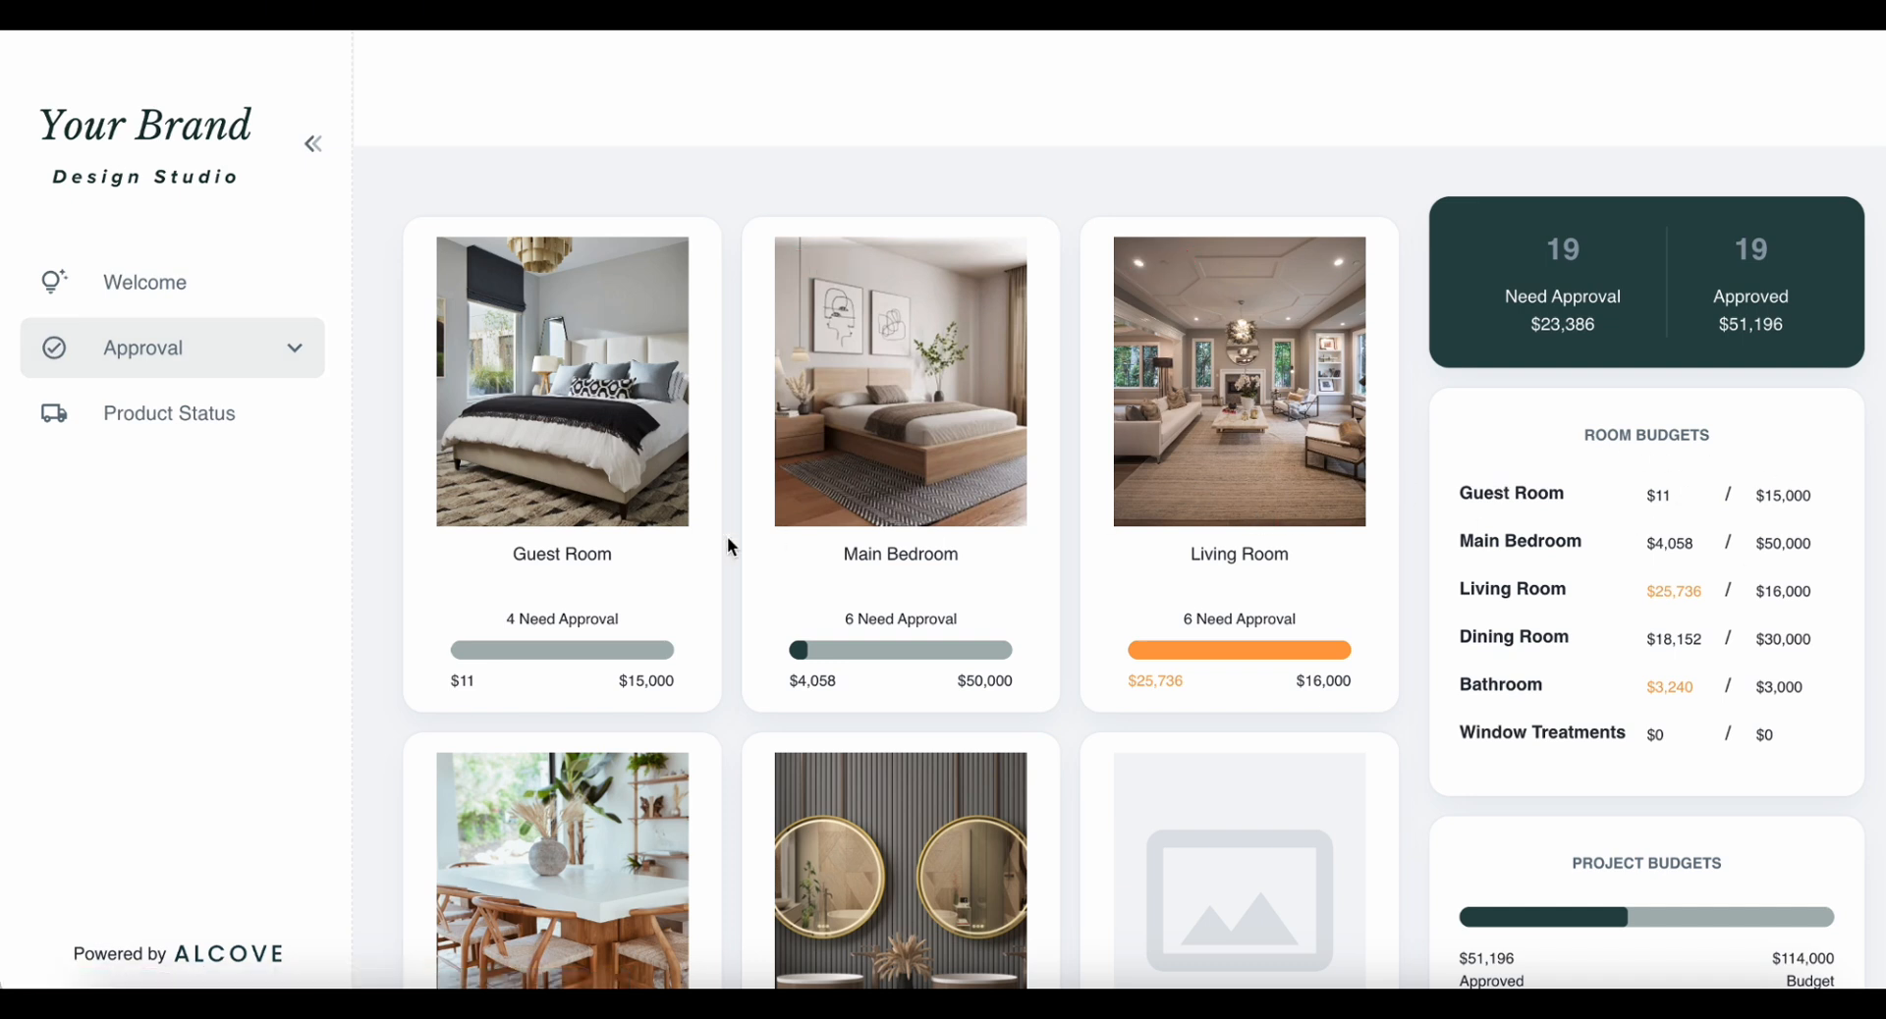
{"action": "left_click", "coordinate": [255, 434]}
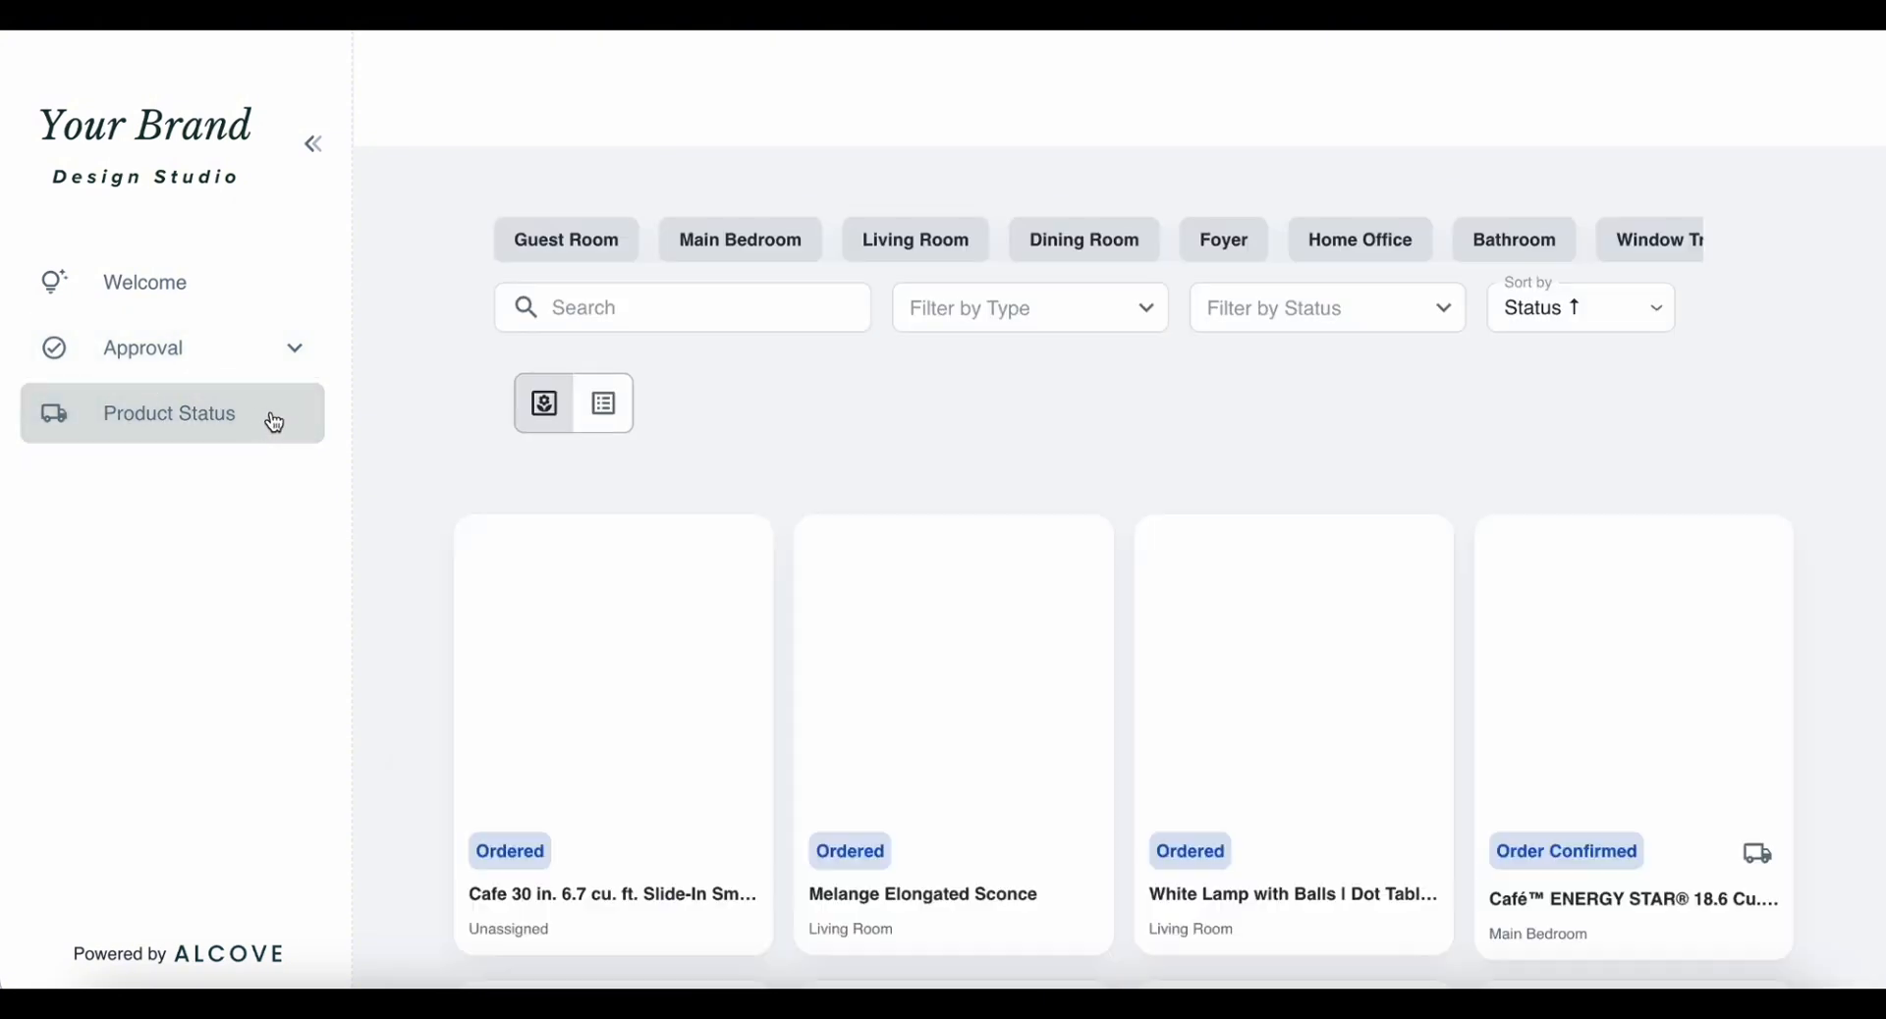
{"action": "left_click", "coordinate": [609, 407]}
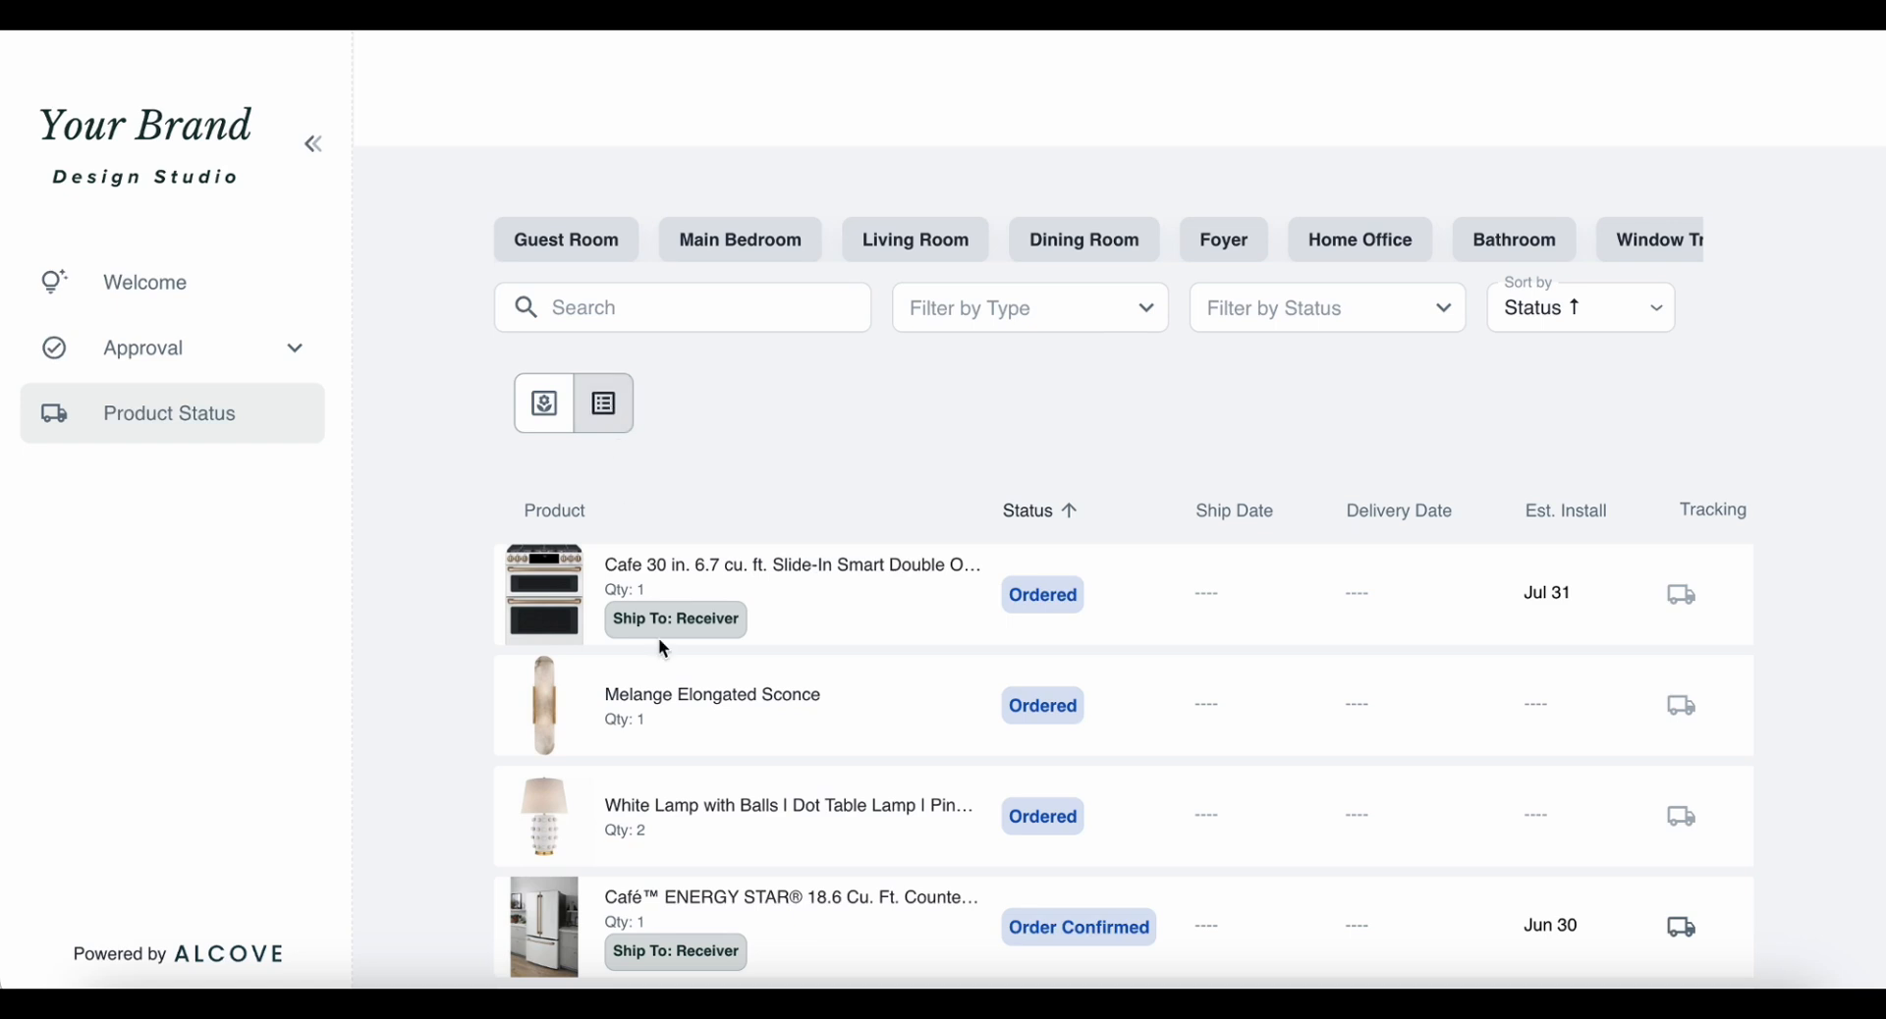
{"action": "scroll", "coordinate": [661, 644], "scroll_direction": "down", "scroll_amount": 3}
{"action": "scroll", "coordinate": [660, 640], "scroll_direction": "down", "scroll_amount": 3}
{"action": "scroll", "coordinate": [660, 640], "scroll_direction": "up", "scroll_amount": 6}
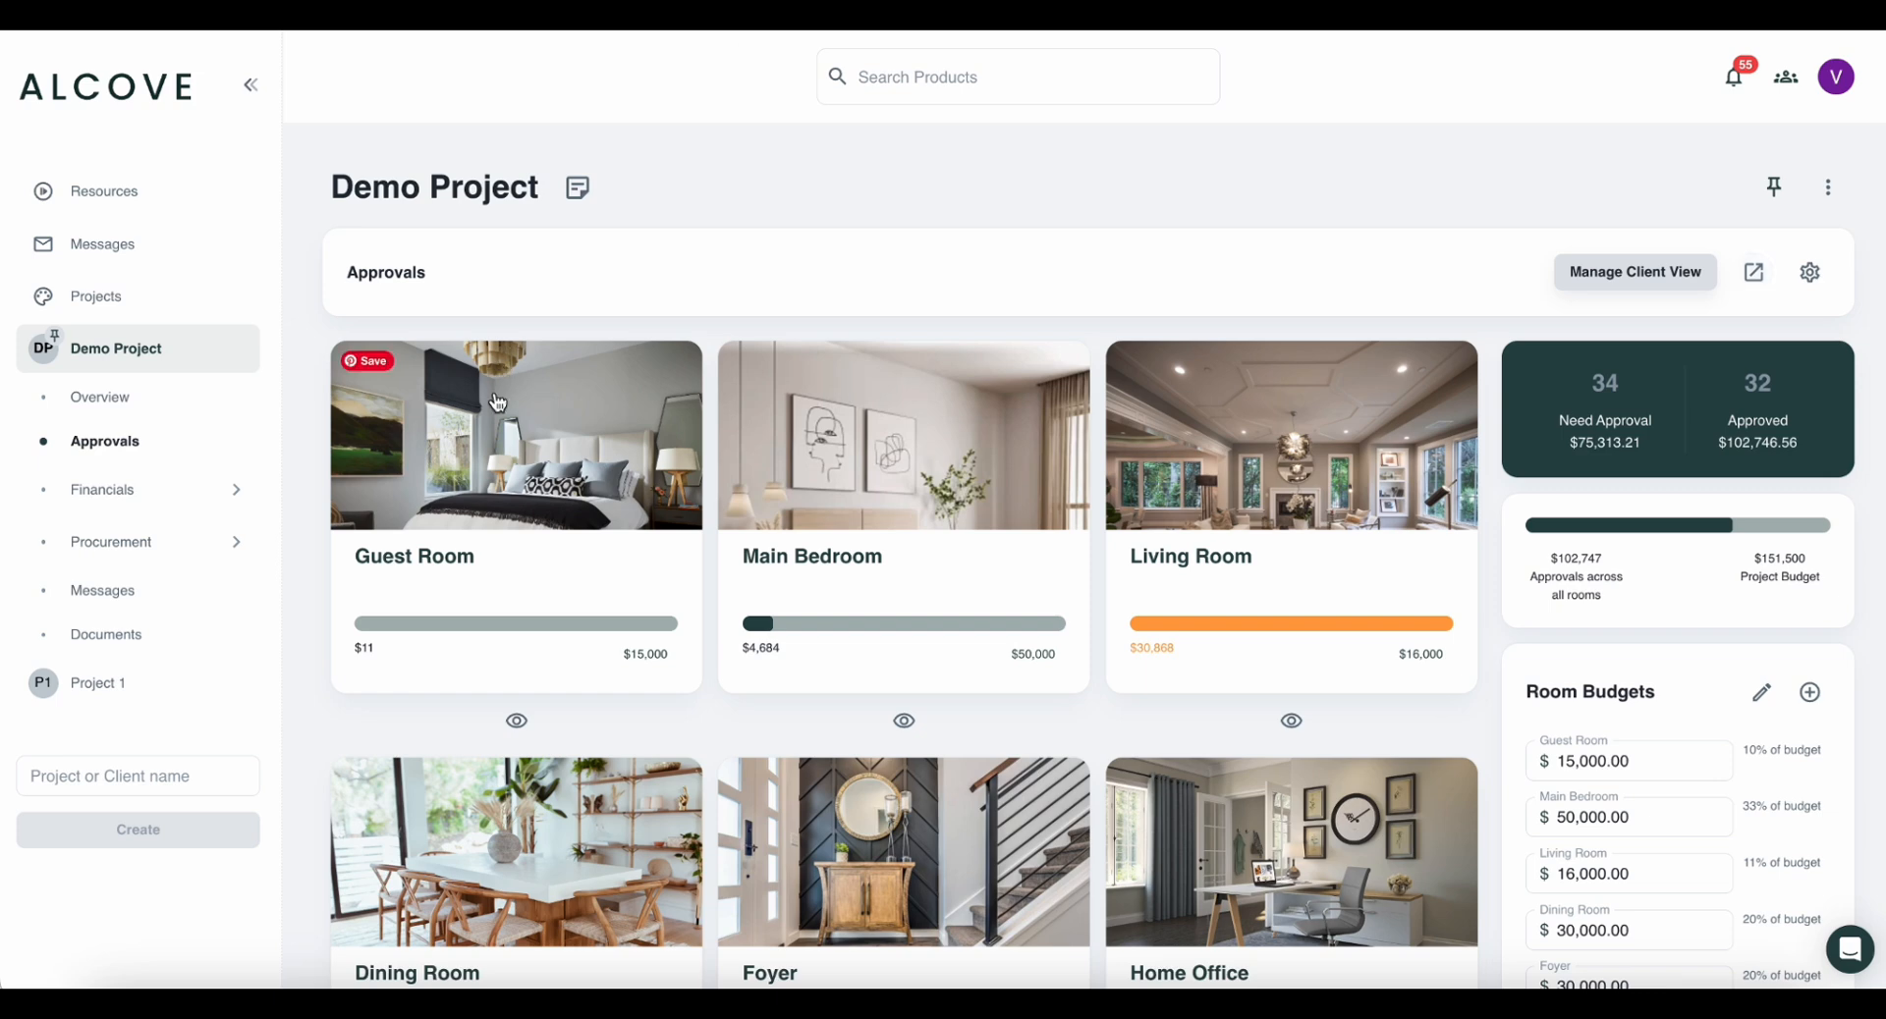
Open the Guest Room approvals and approve the Living Room Bench.
{"action": "left_click", "coordinate": [498, 403]}
{"action": "scroll", "coordinate": [526, 772], "scroll_direction": "down", "scroll_amount": 5}
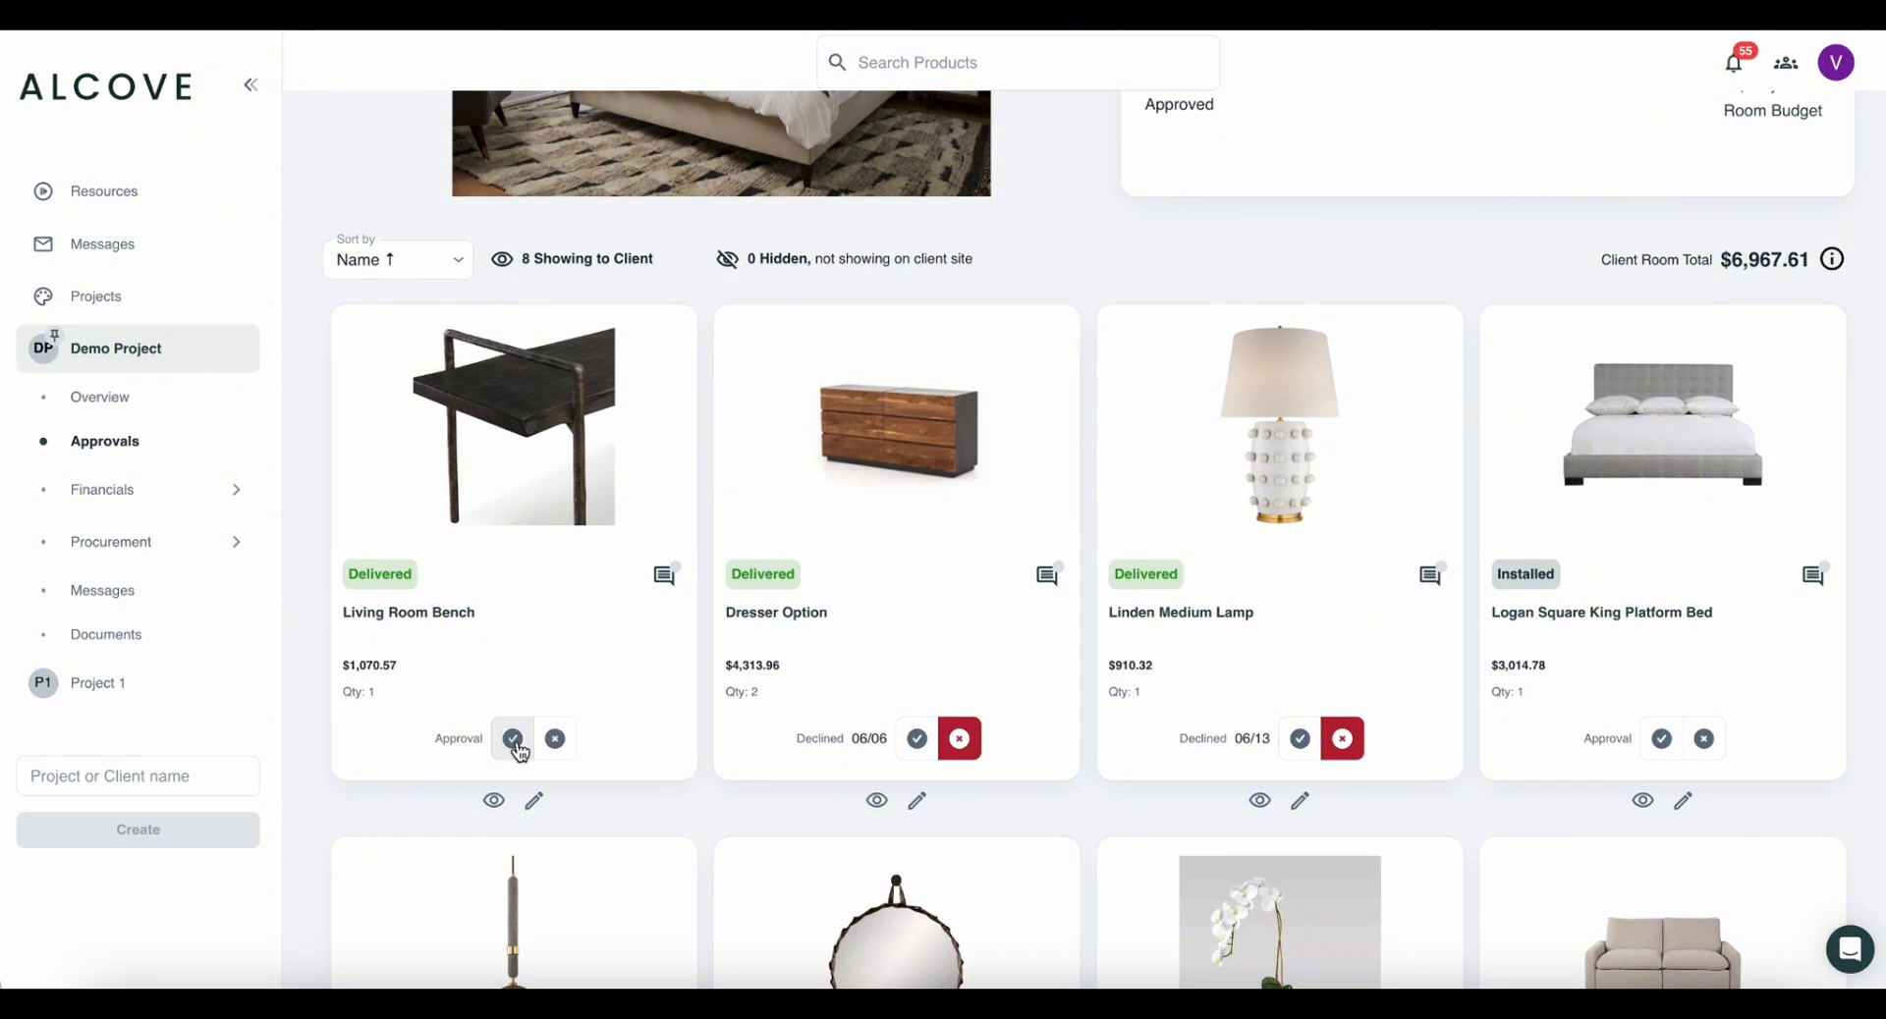
{"action": "left_click", "coordinate": [512, 738]}
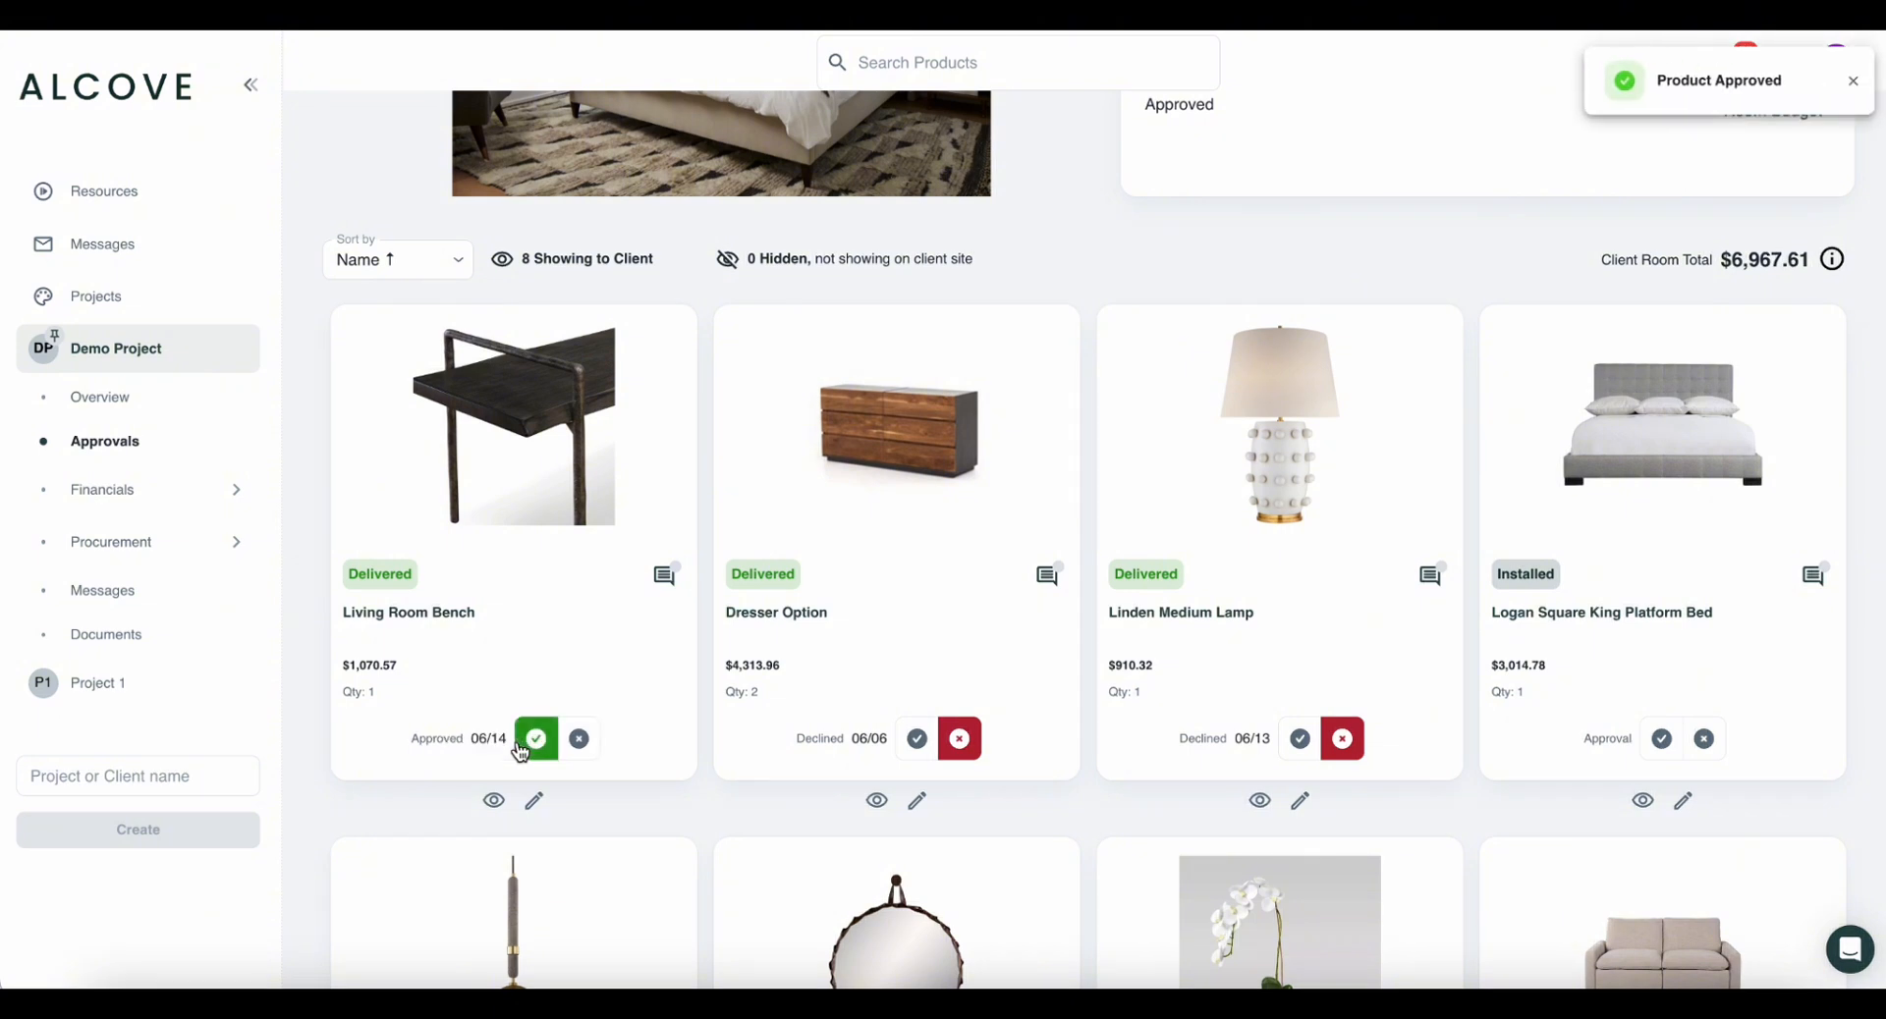
Read the client comments on the Living Room Bench and mark the product as declined.
{"action": "left_click", "coordinate": [667, 582]}
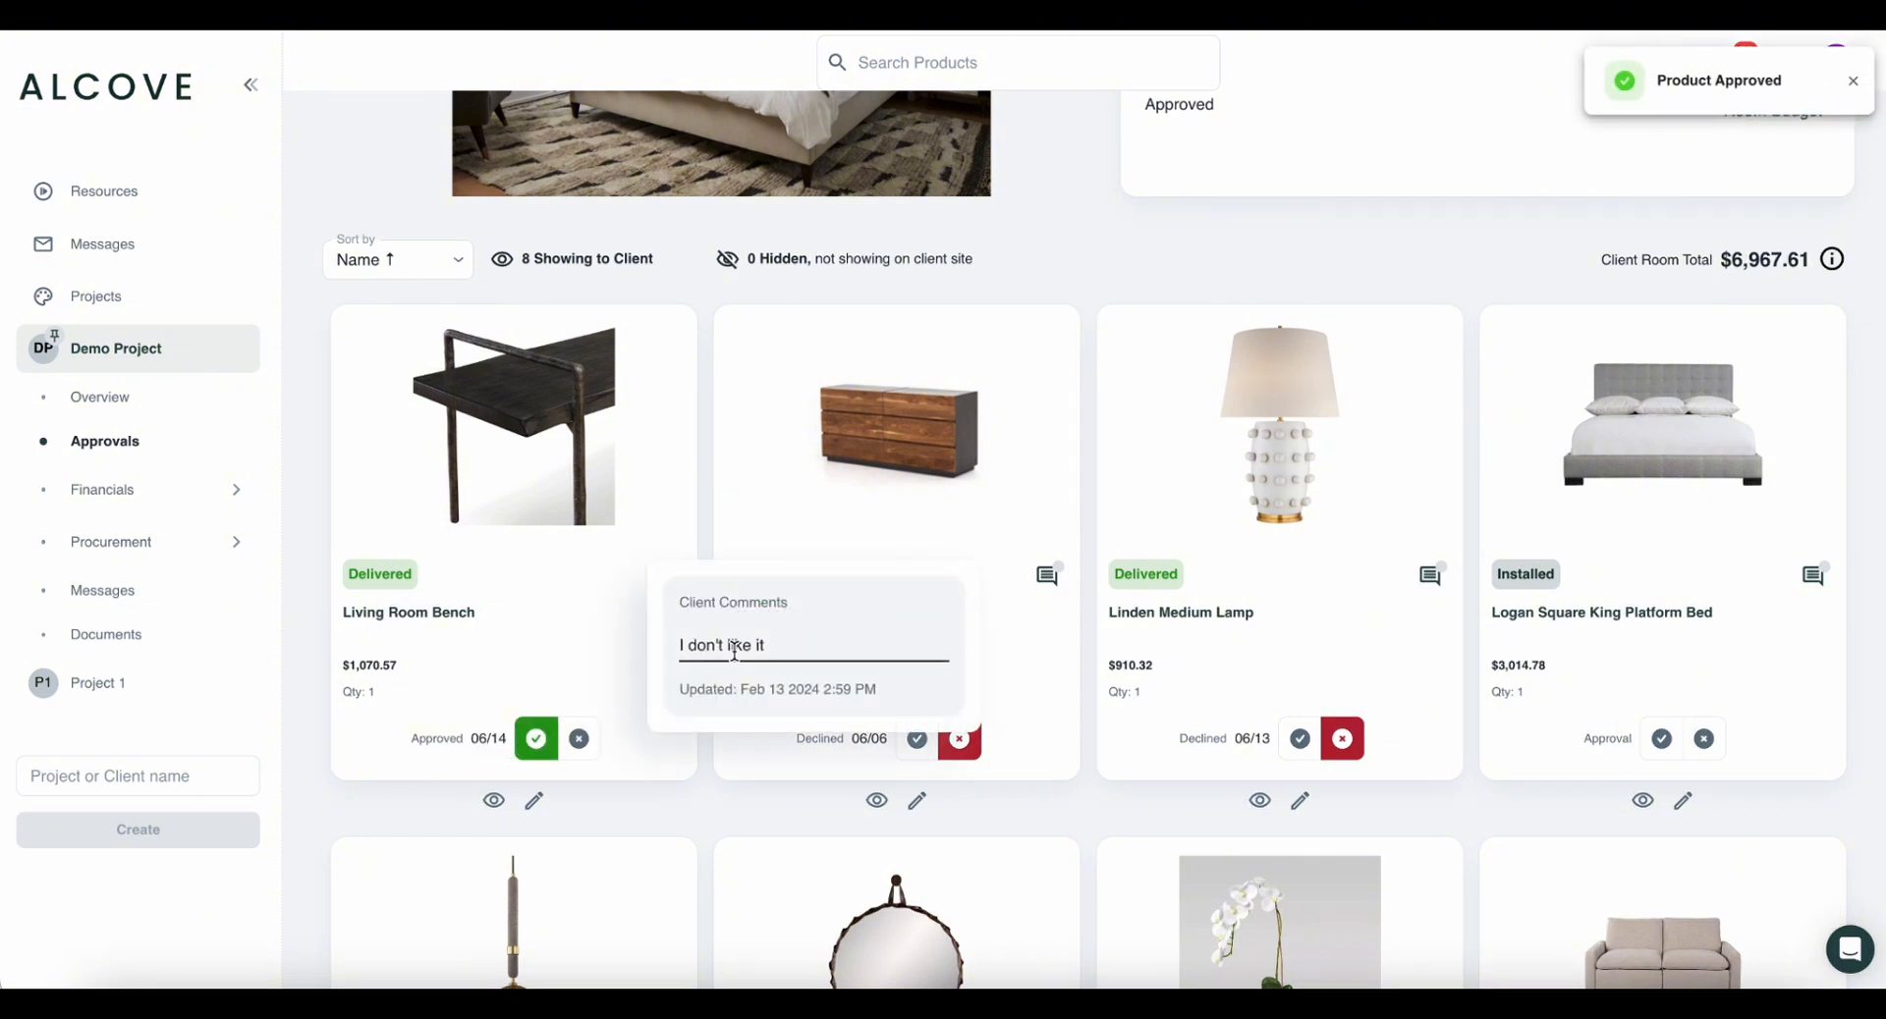
{"action": "left_click", "coordinate": [583, 739]}
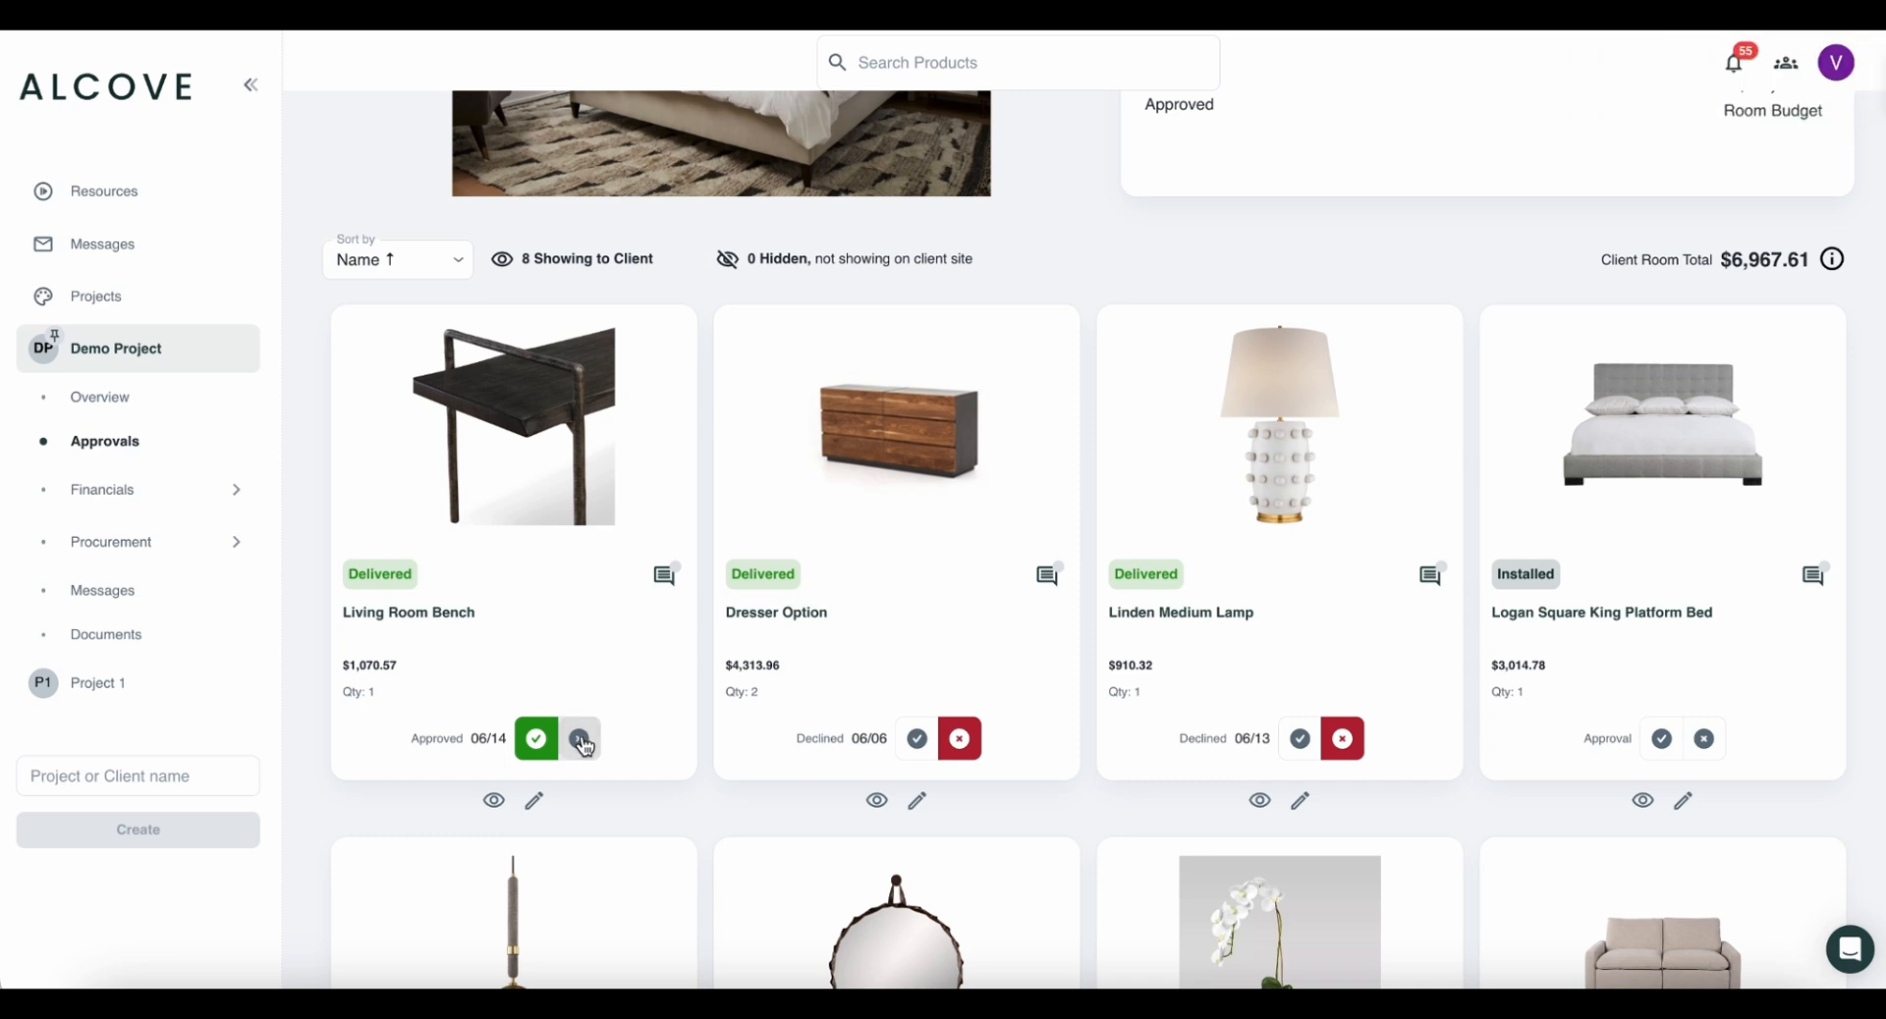
{"action": "left_click", "coordinate": [584, 741]}
{"action": "scroll", "coordinate": [656, 775], "scroll_direction": "down", "scroll_amount": 1}
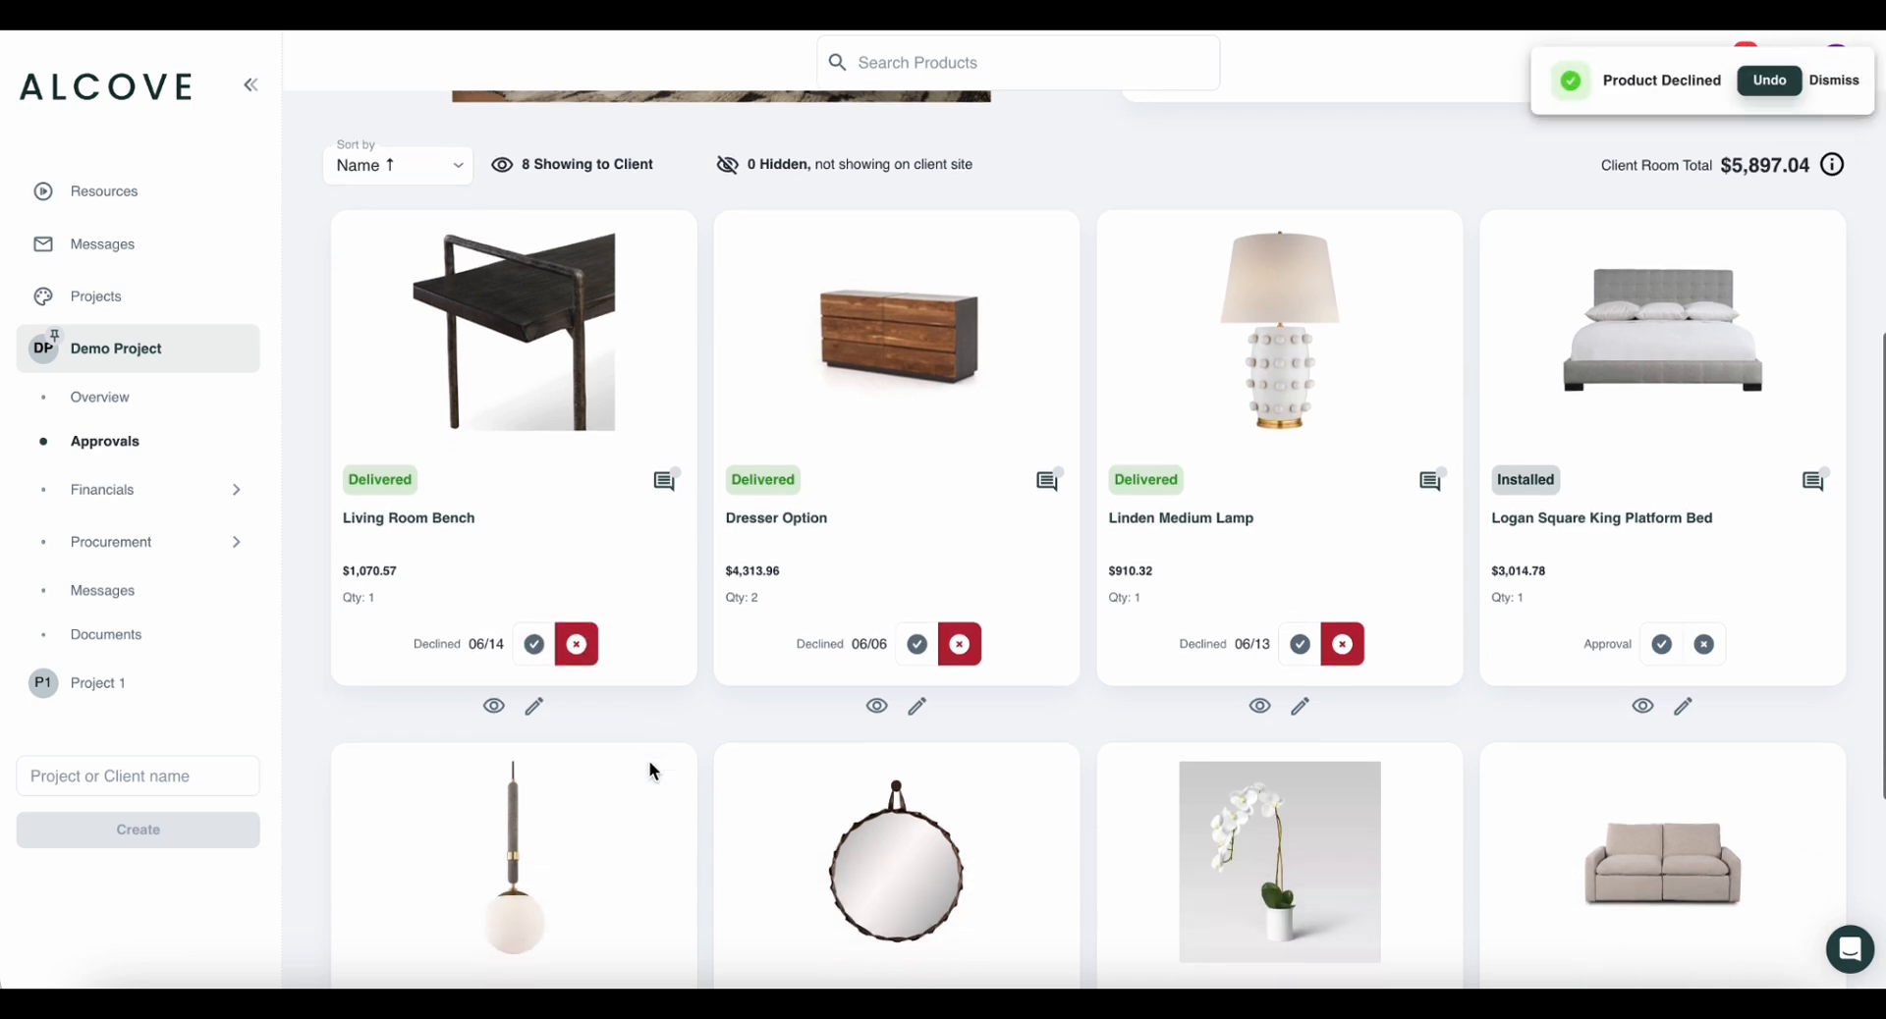
Return to the project's approvals, open the client approval settings, and switch off the Vendor, Product URL and SKU details.
{"action": "scroll", "coordinate": [652, 772], "scroll_direction": "up", "scroll_amount": 4}
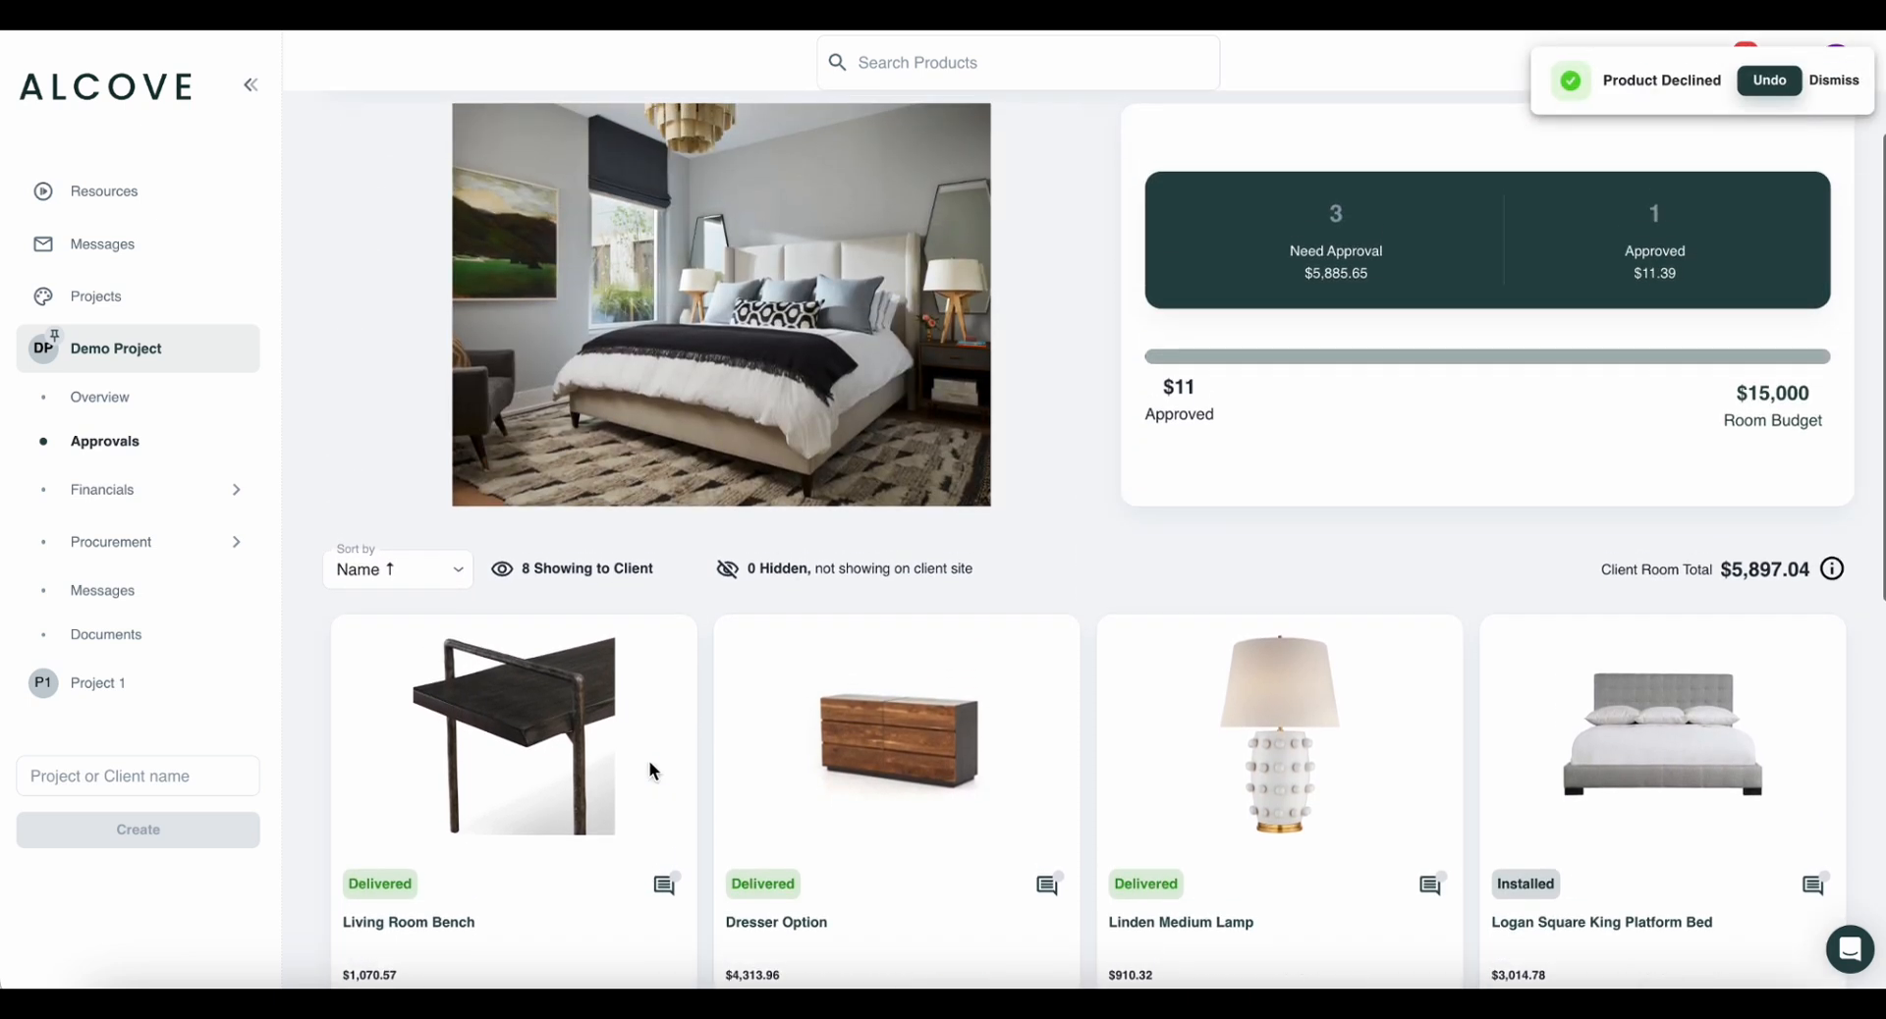
{"action": "scroll", "coordinate": [652, 775], "scroll_direction": "up", "scroll_amount": 3}
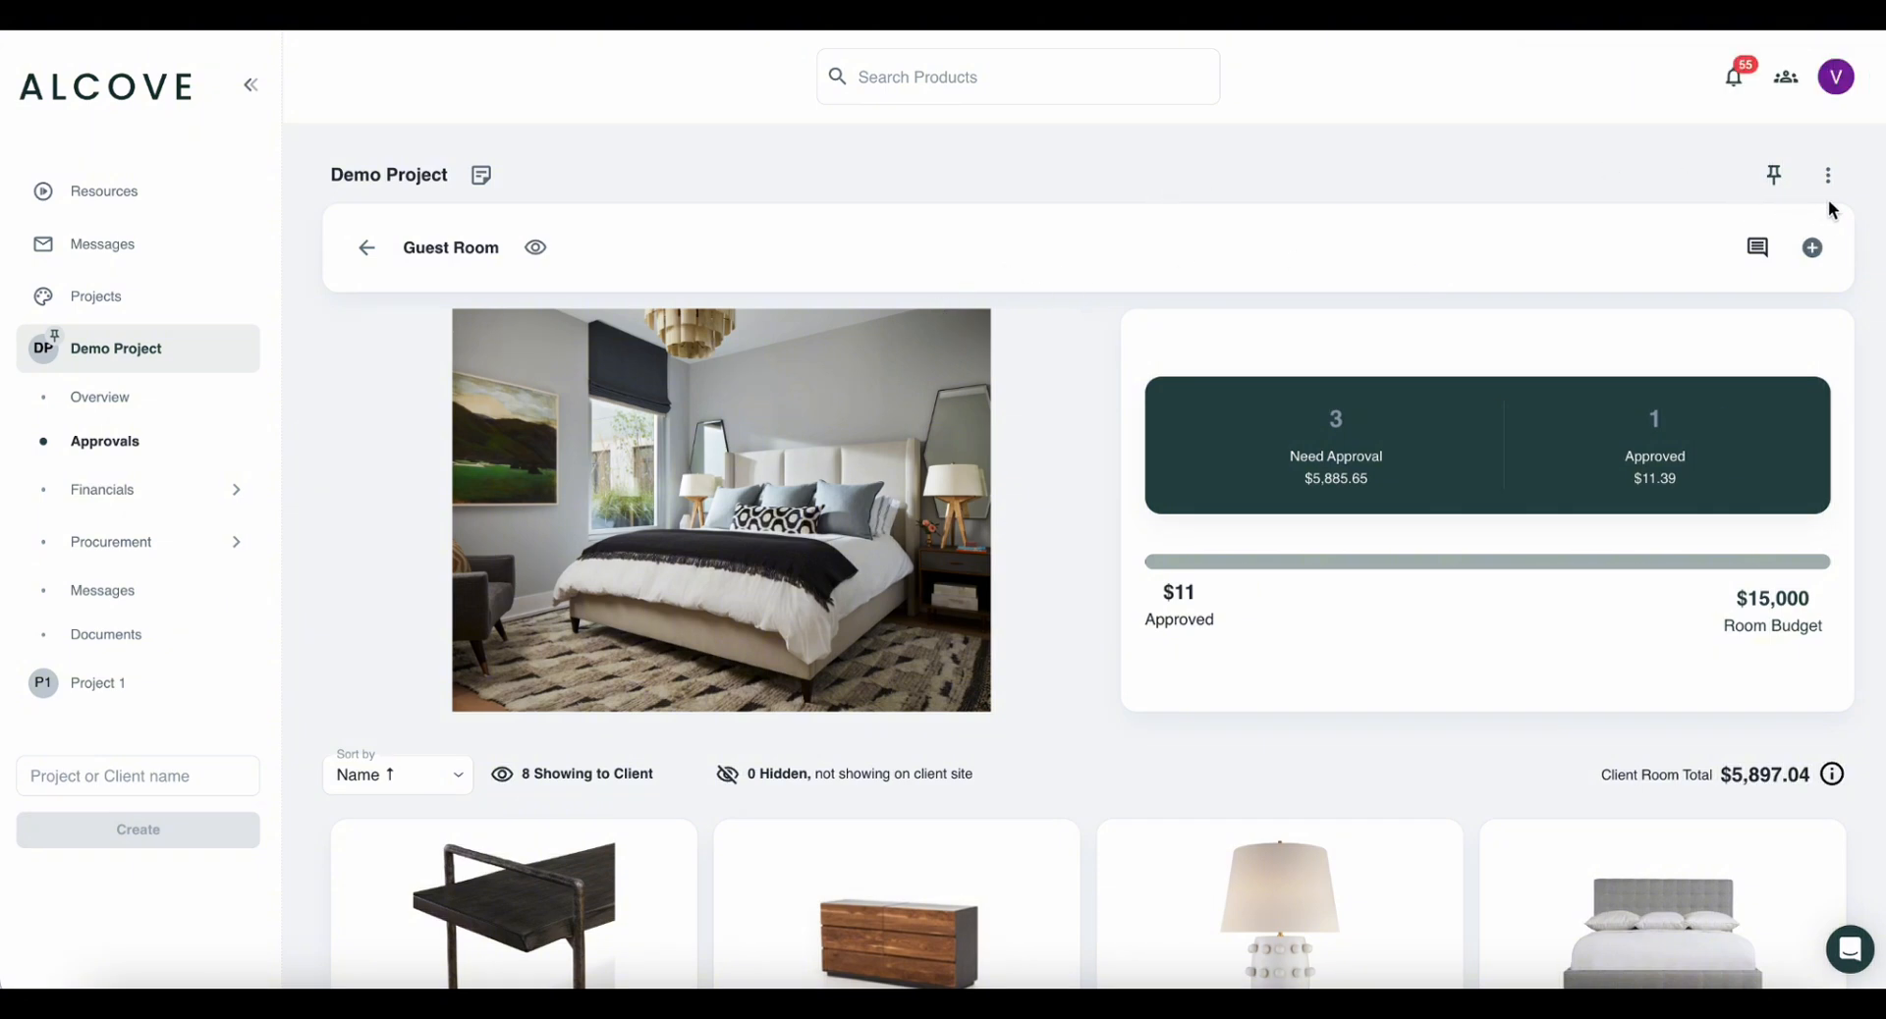
{"action": "left_click", "coordinate": [366, 247]}
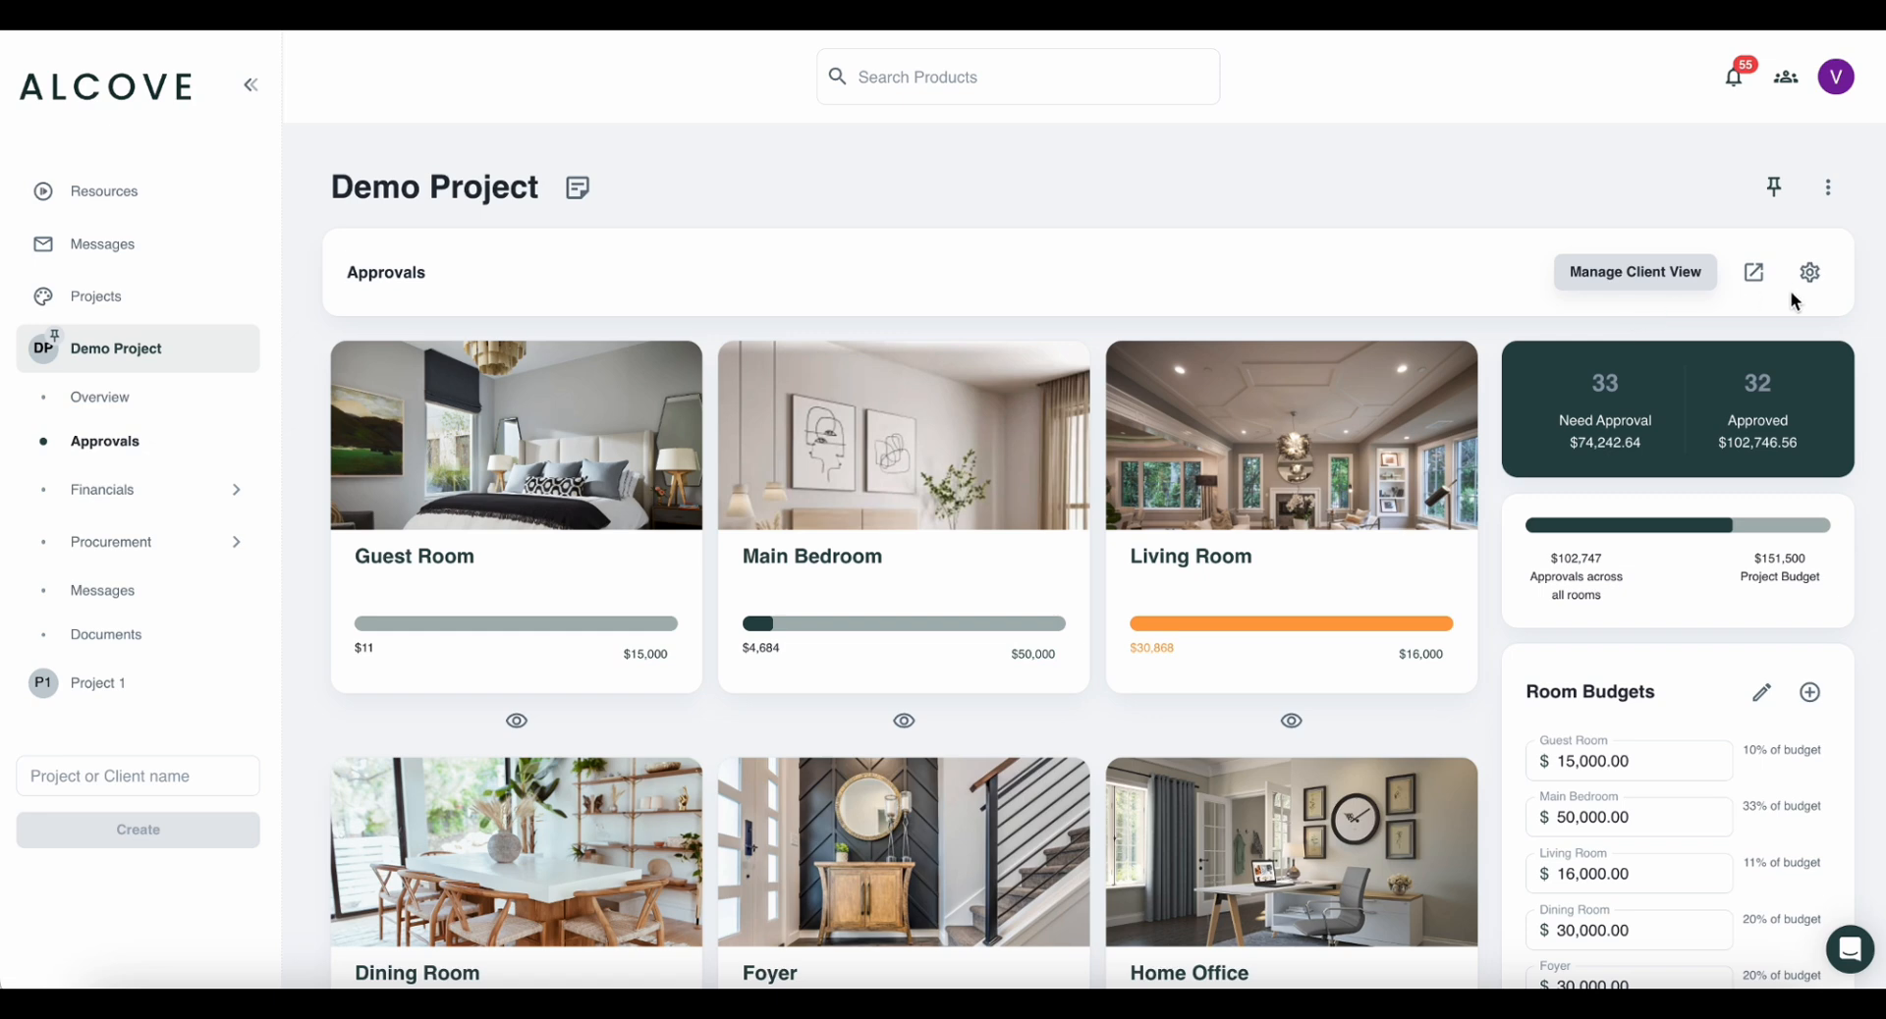
{"action": "left_click", "coordinate": [1812, 275]}
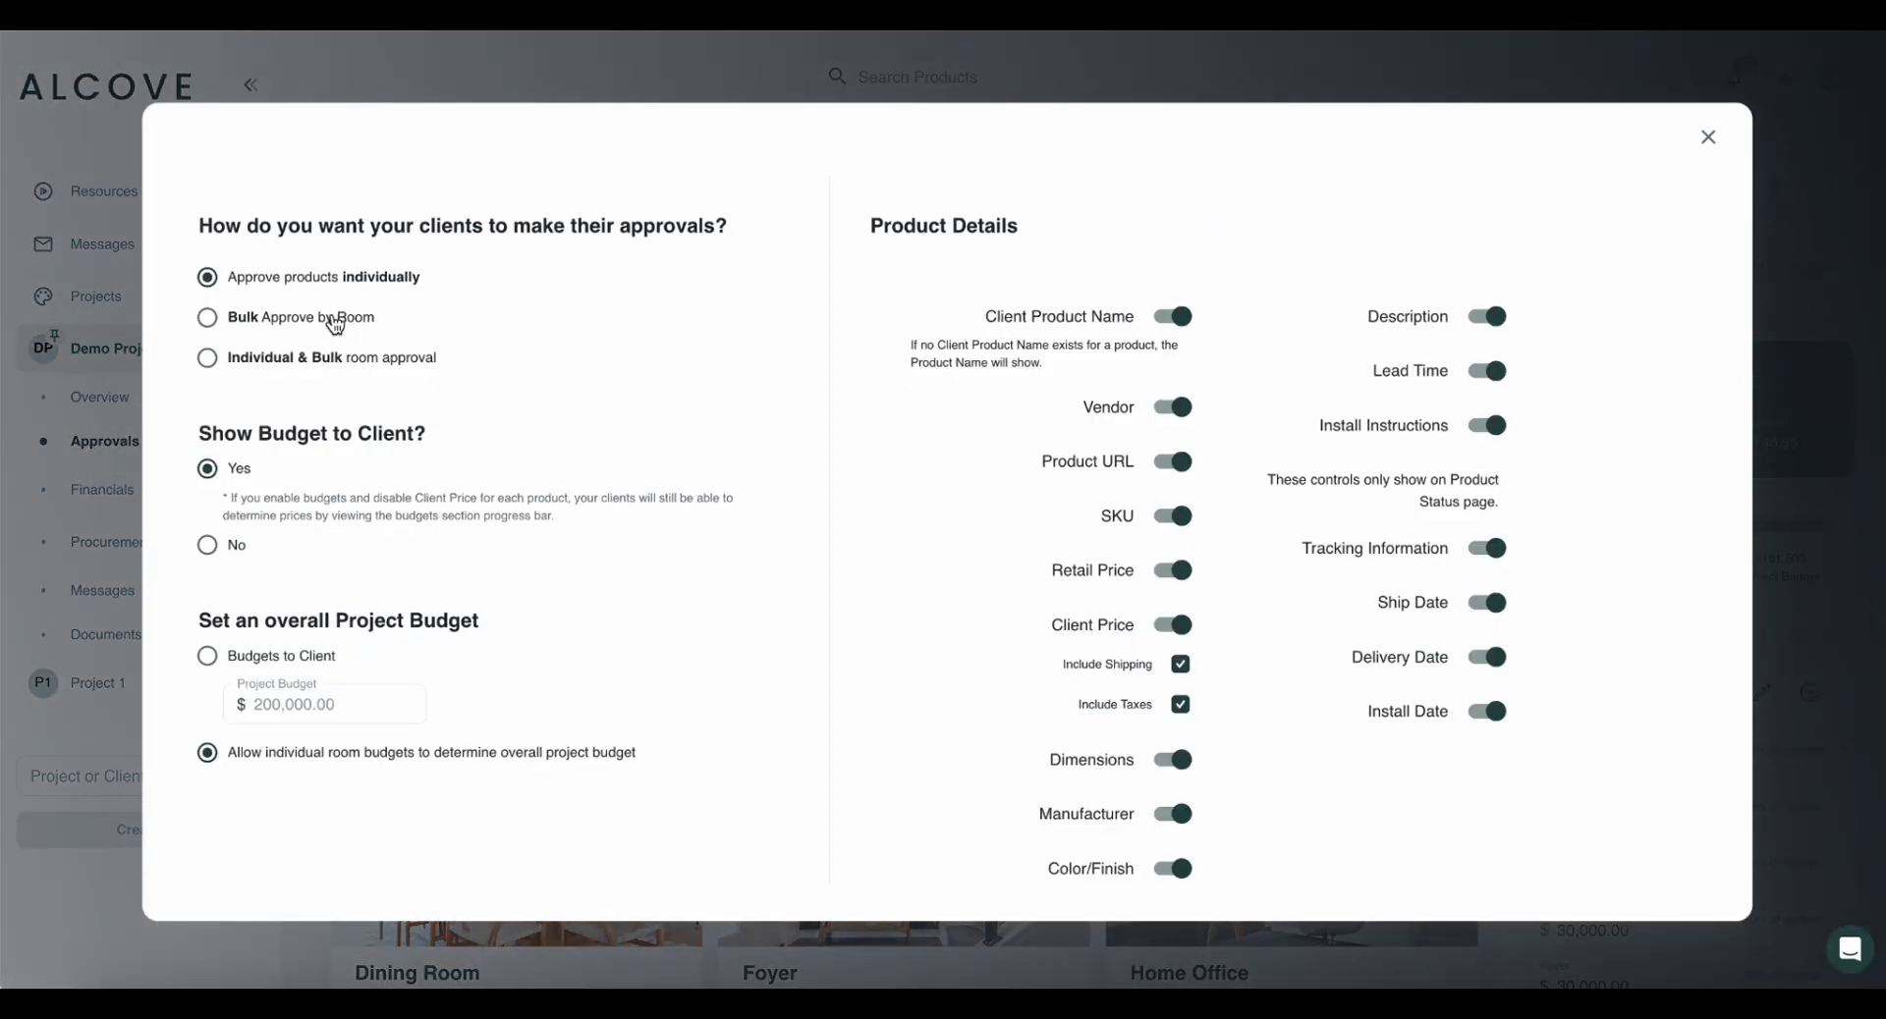
{"action": "left_click", "coordinate": [1179, 407]}
{"action": "left_click", "coordinate": [1177, 466]}
{"action": "left_click", "coordinate": [1178, 518]}
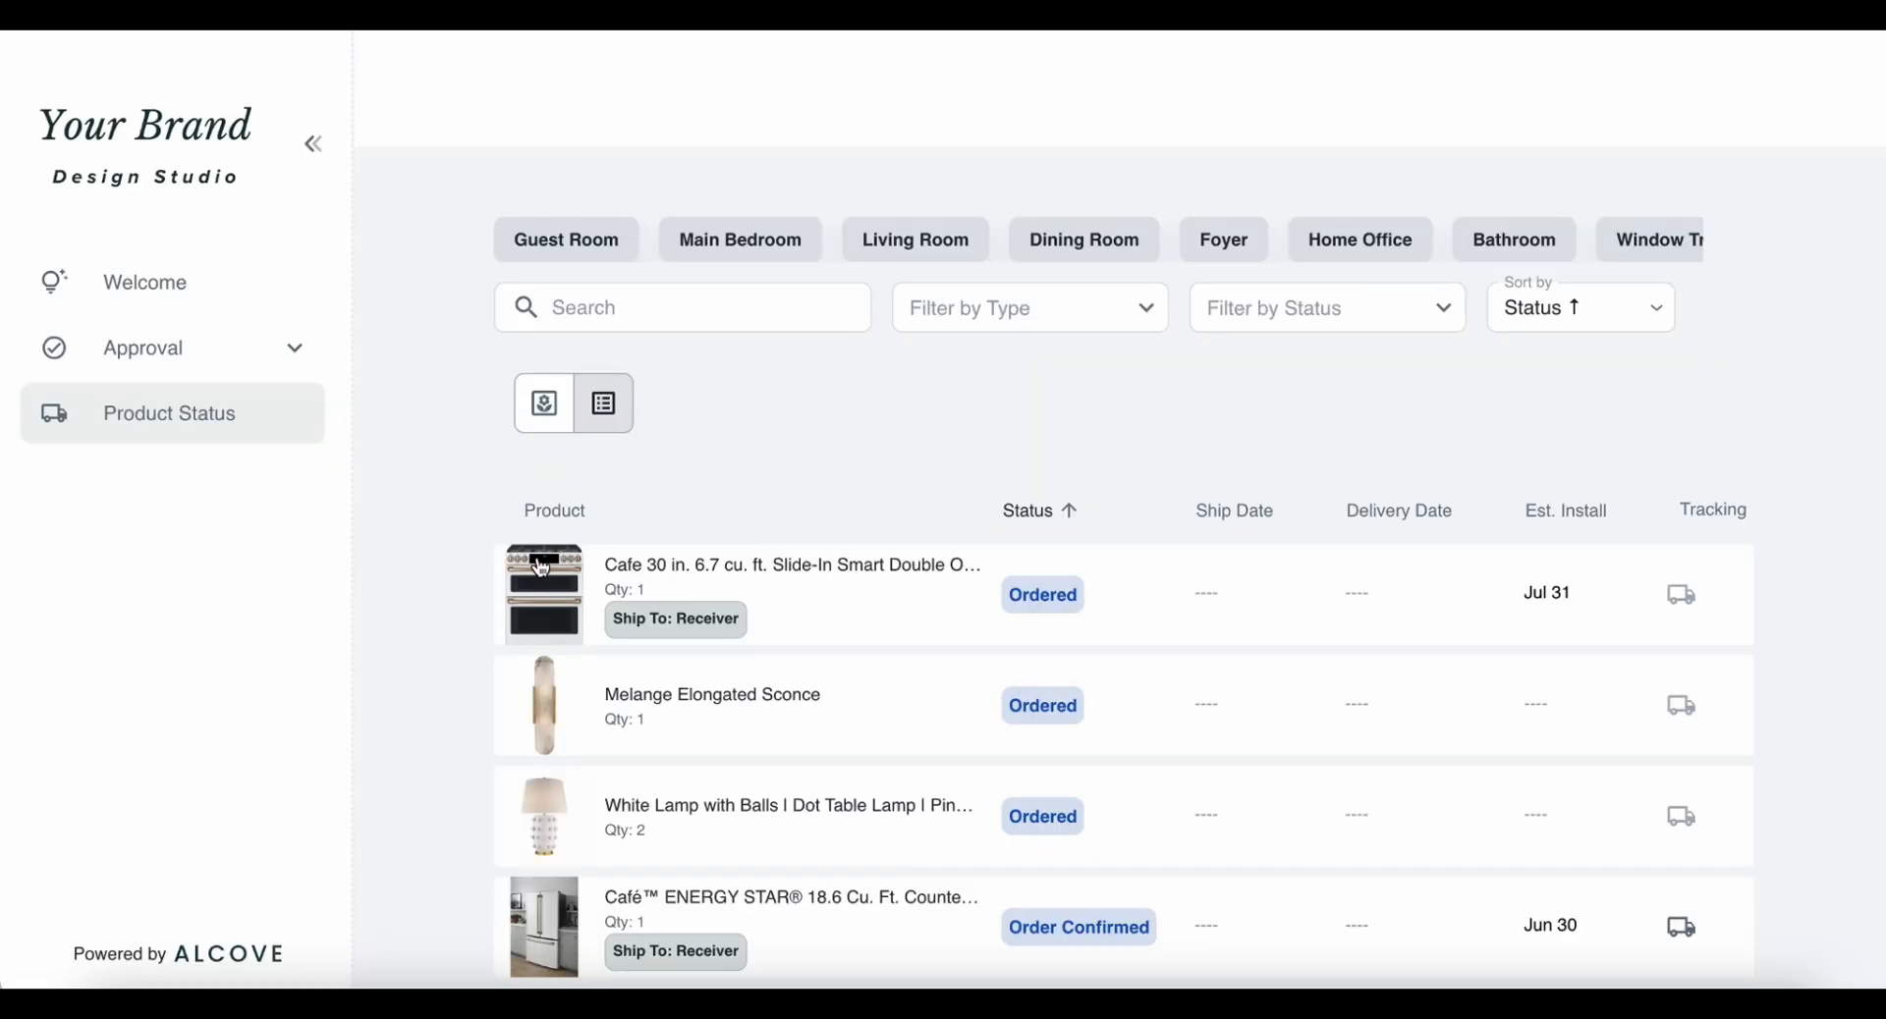
Look over the client site's product status list and review the details and client comments of the Family Room Sectional.
{"action": "scroll", "coordinate": [540, 567], "scroll_direction": "down", "scroll_amount": 3}
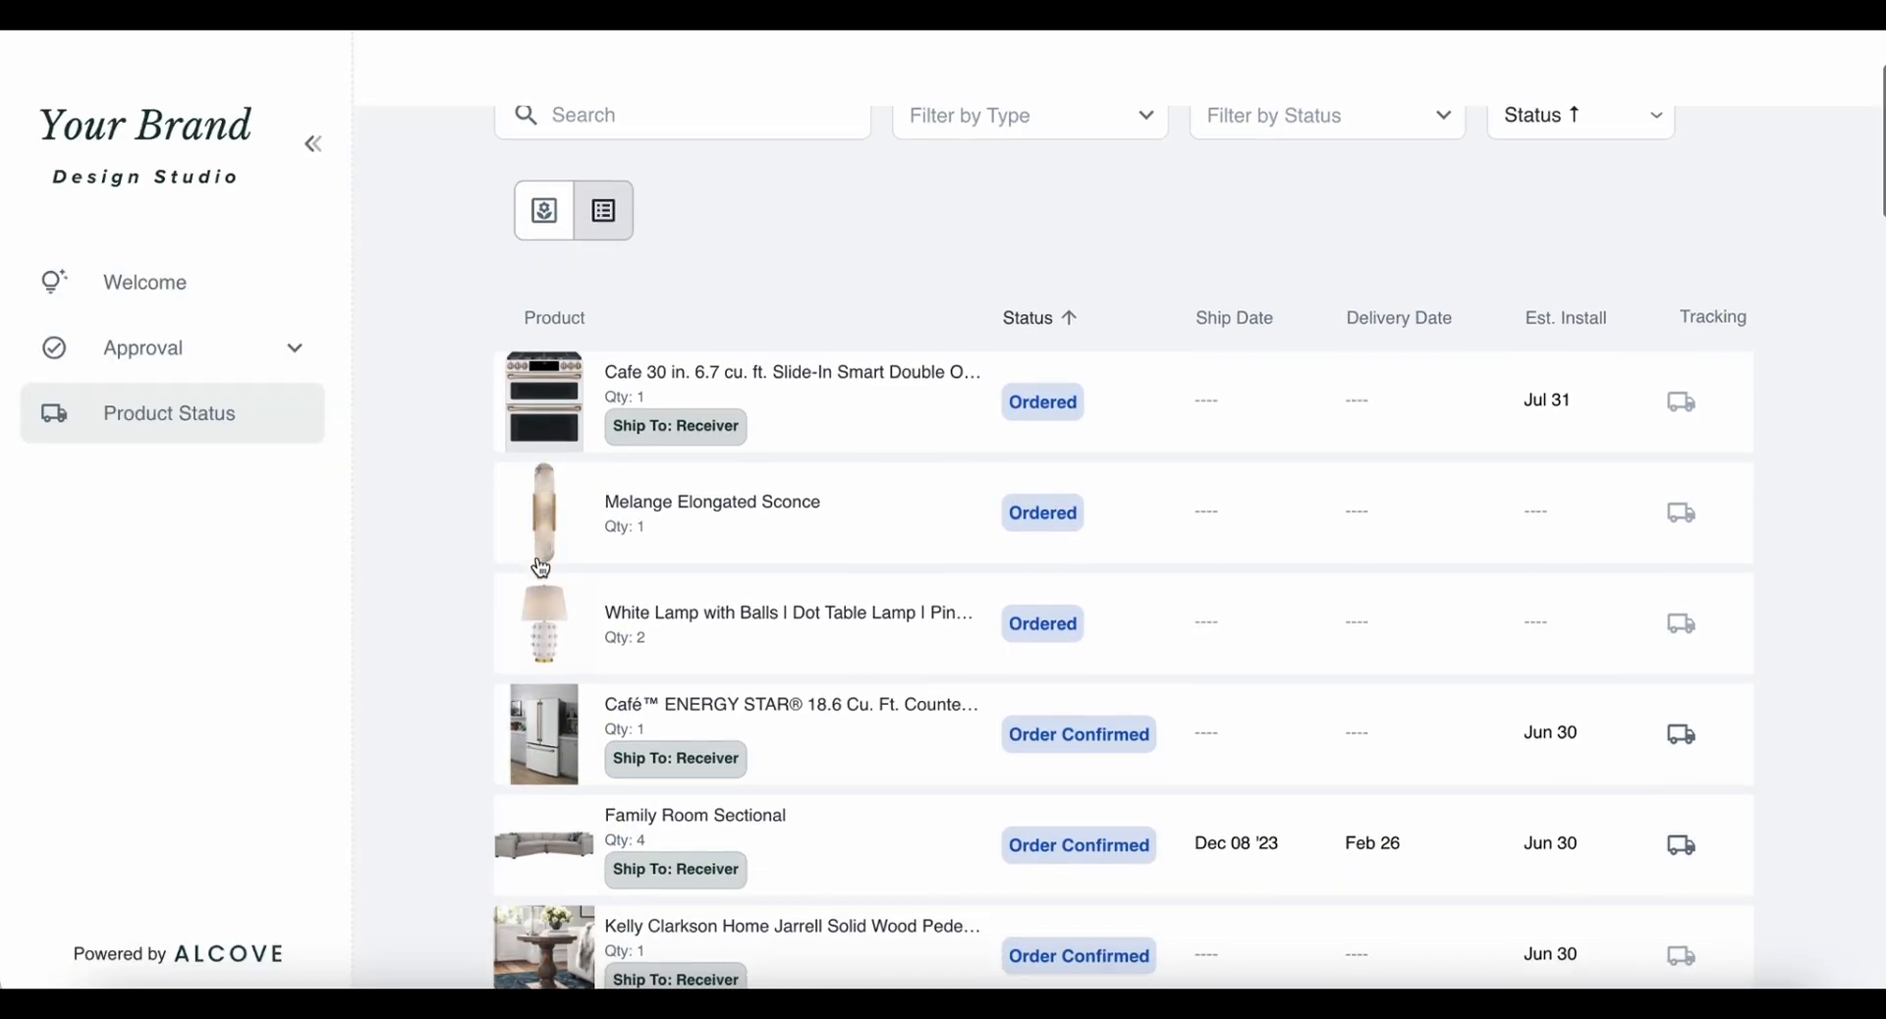
{"action": "scroll", "coordinate": [540, 567], "scroll_direction": "down", "scroll_amount": 2}
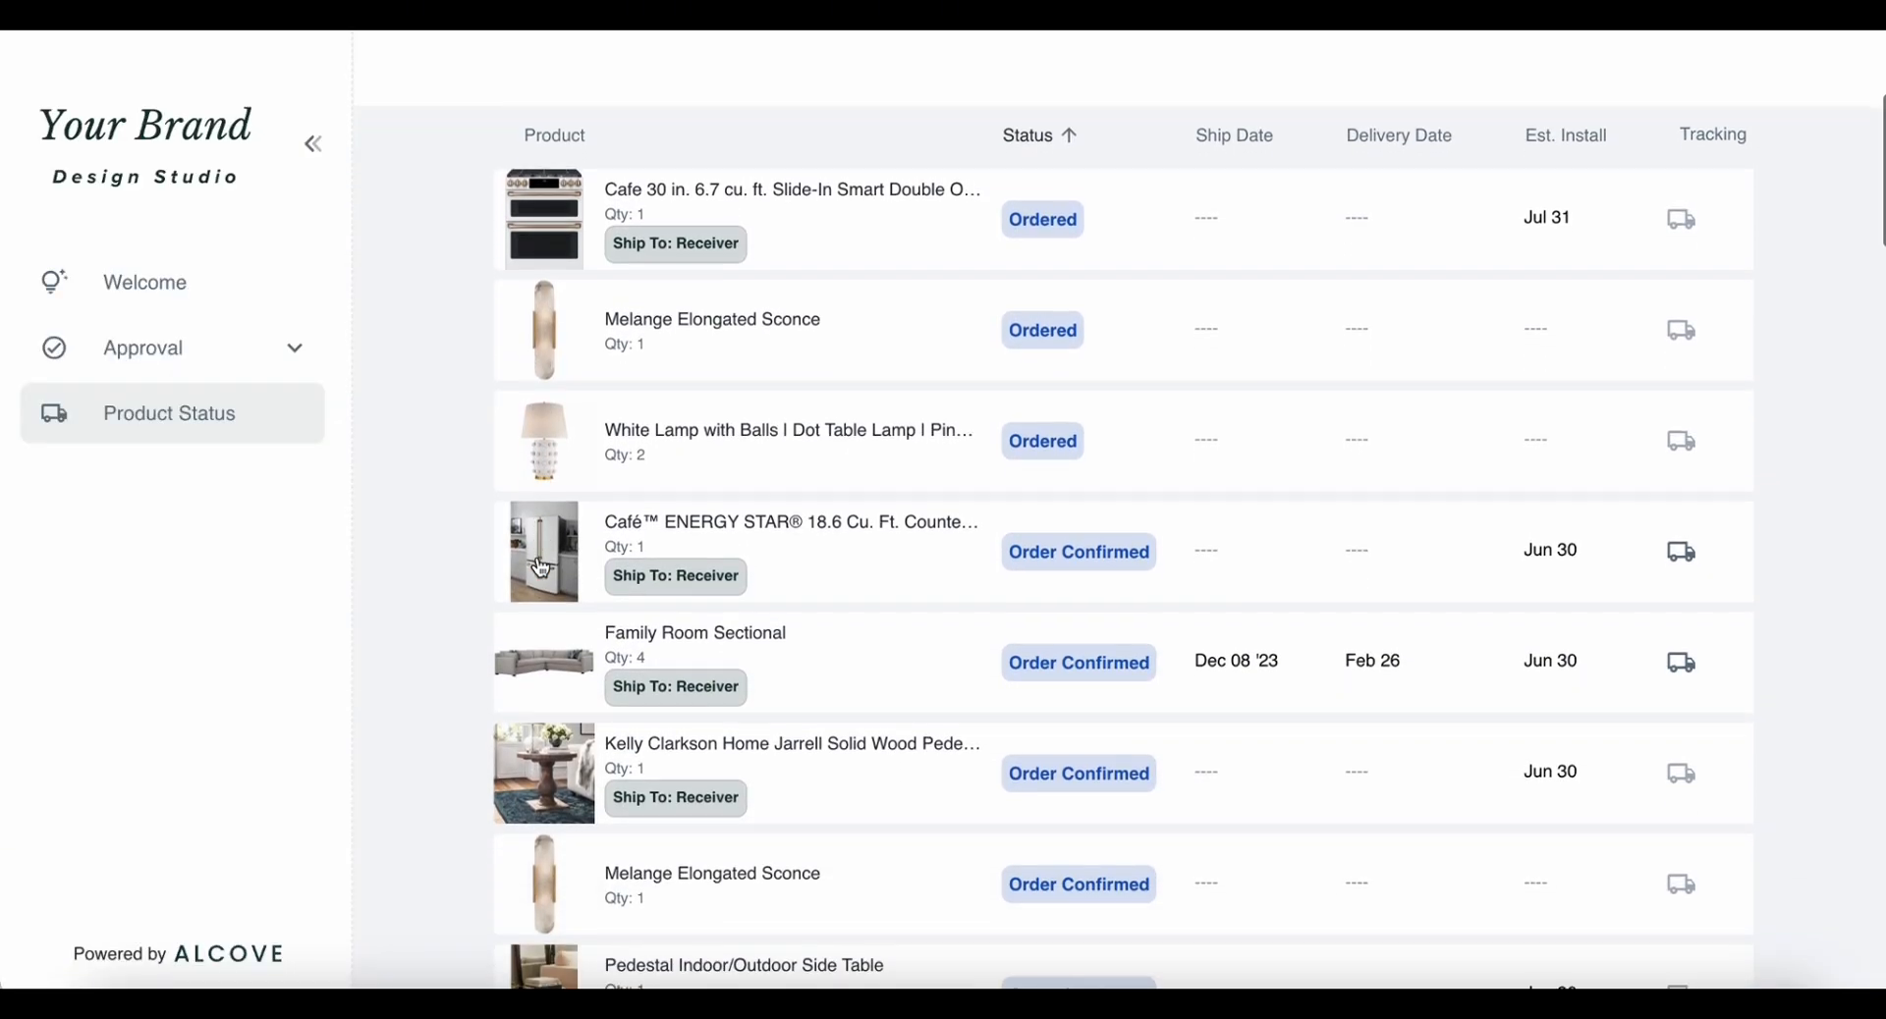
{"action": "scroll", "coordinate": [540, 568], "scroll_direction": "down", "scroll_amount": 1}
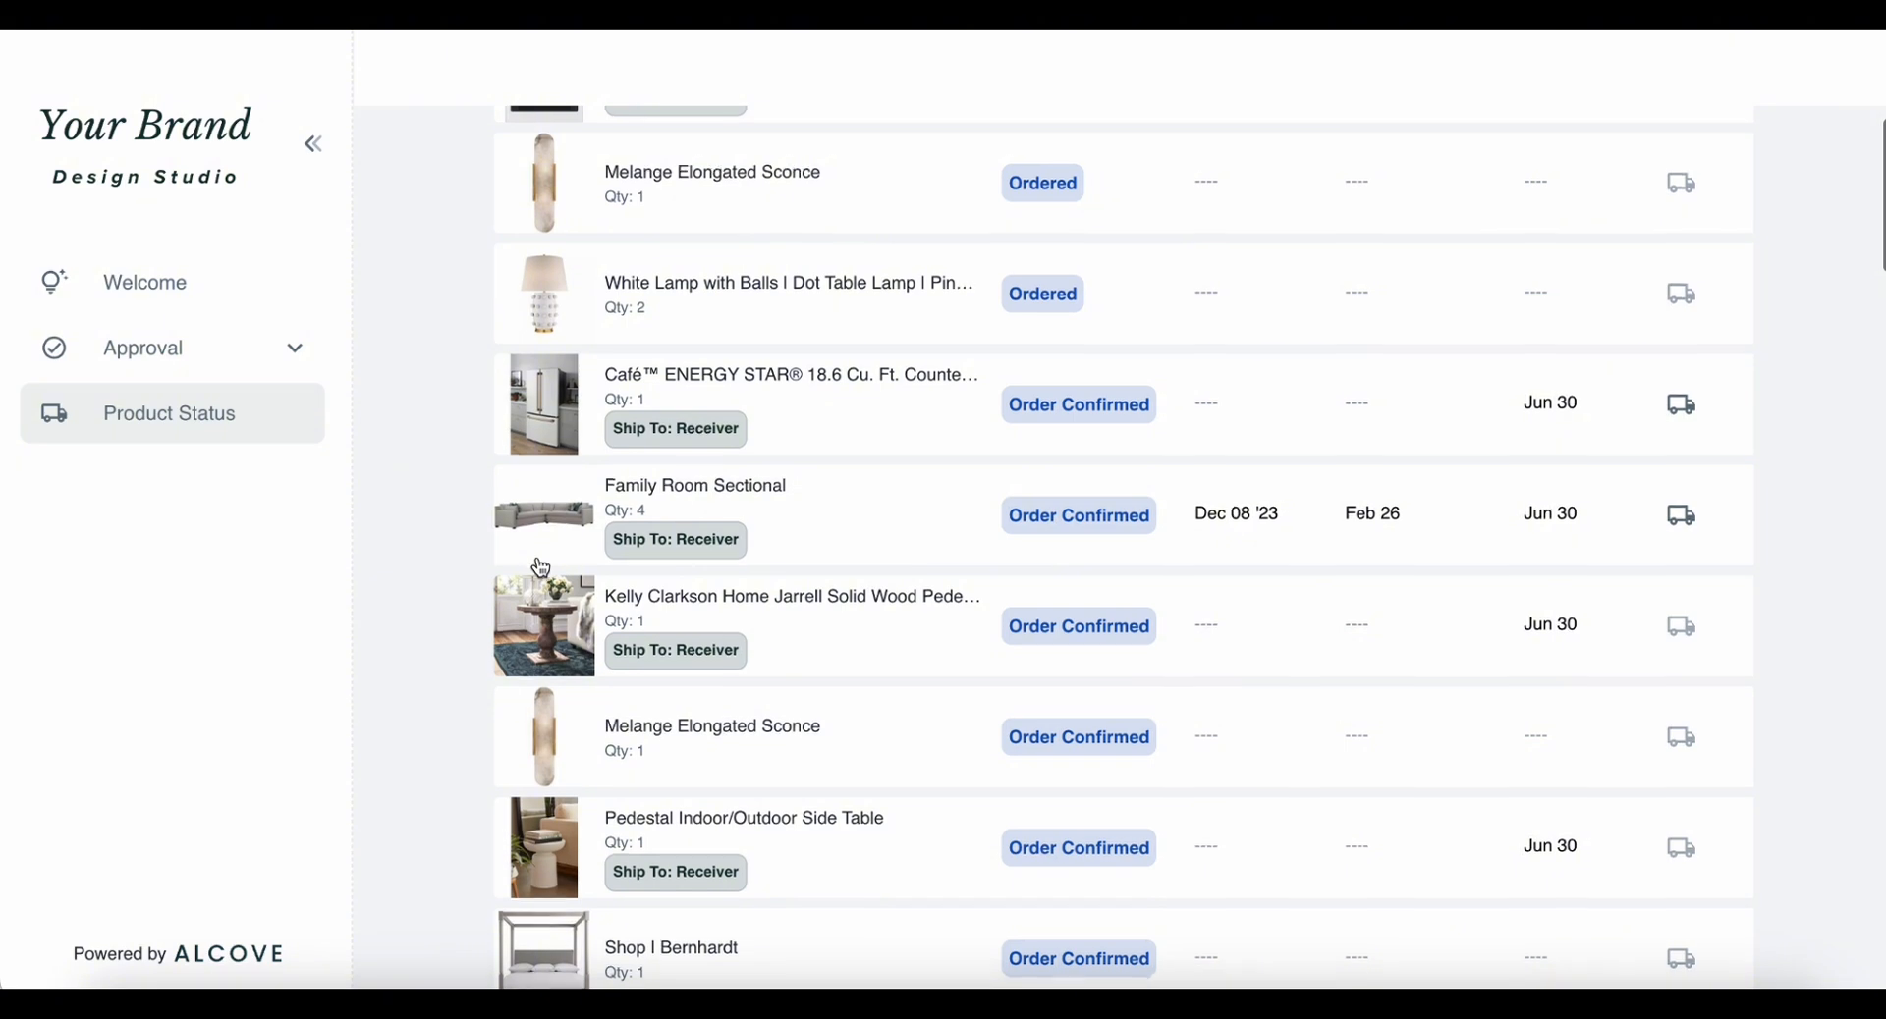
{"action": "scroll", "coordinate": [570, 488], "scroll_direction": "down", "scroll_amount": 1}
{"action": "left_click", "coordinate": [570, 488]}
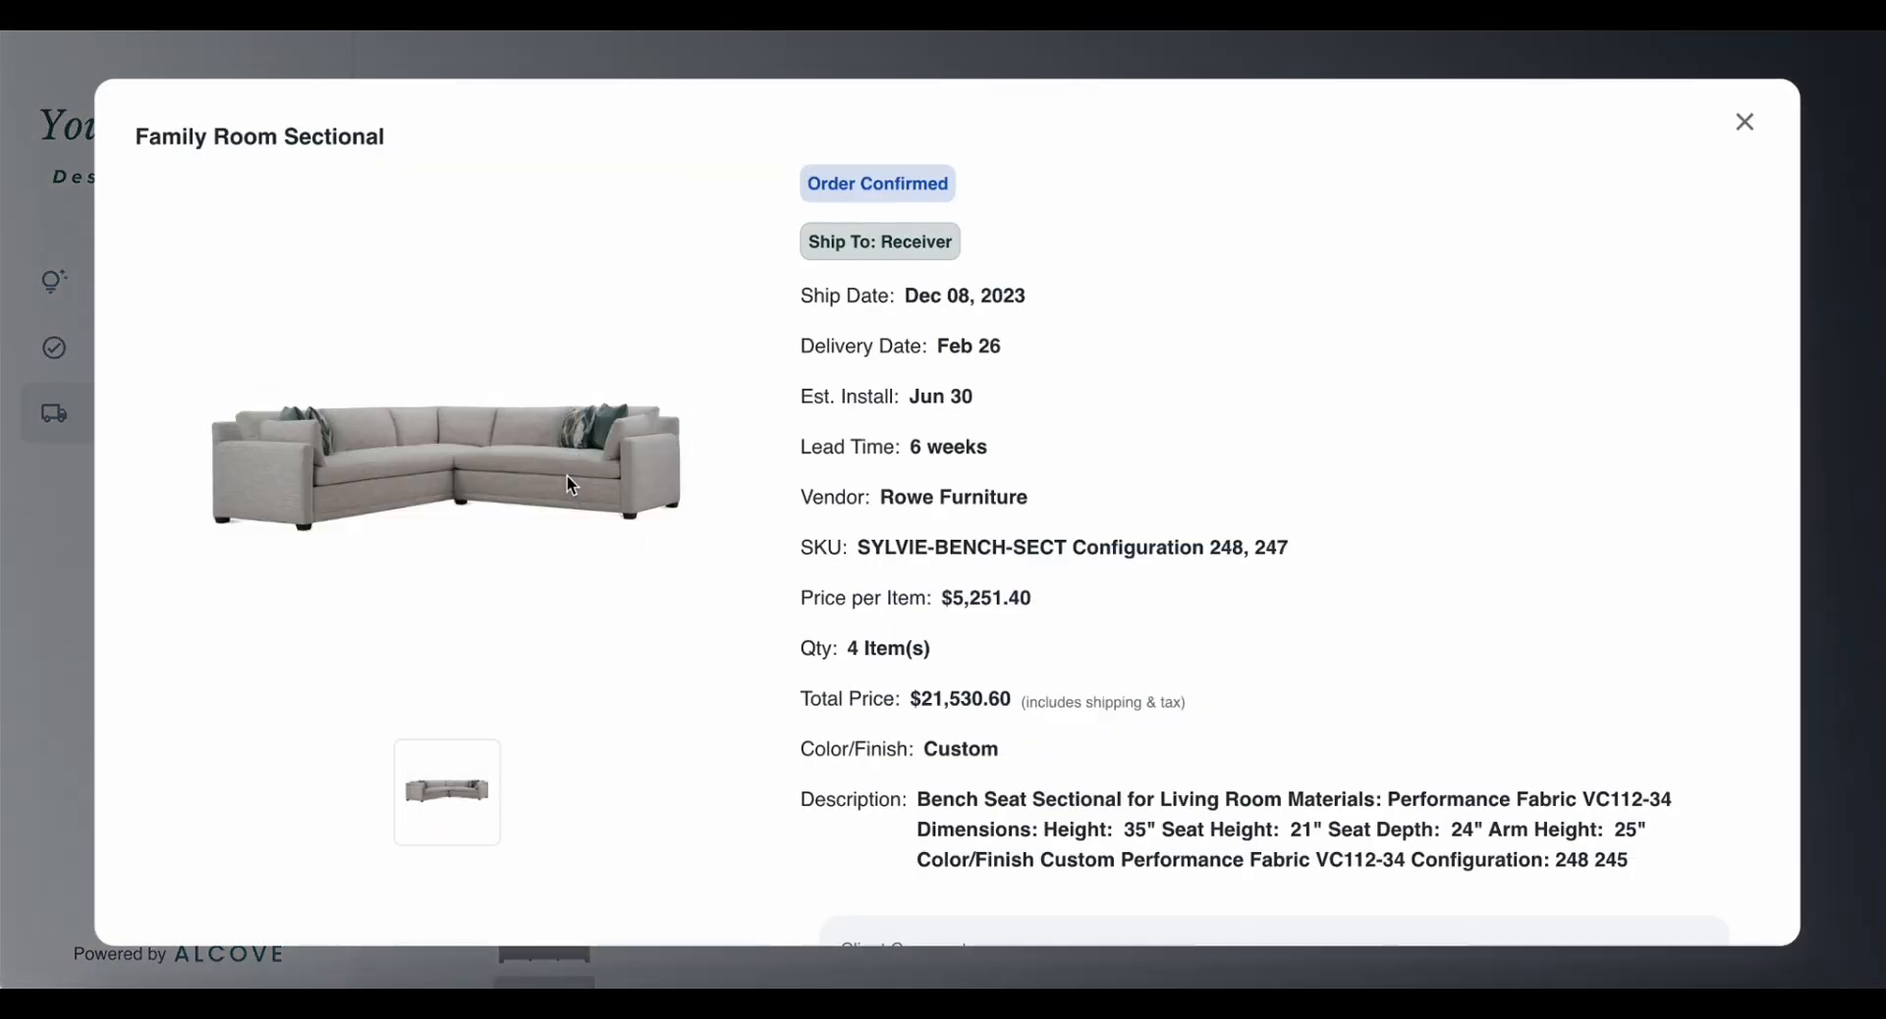
{"action": "scroll", "coordinate": [913, 507], "scroll_direction": "down", "scroll_amount": 2}
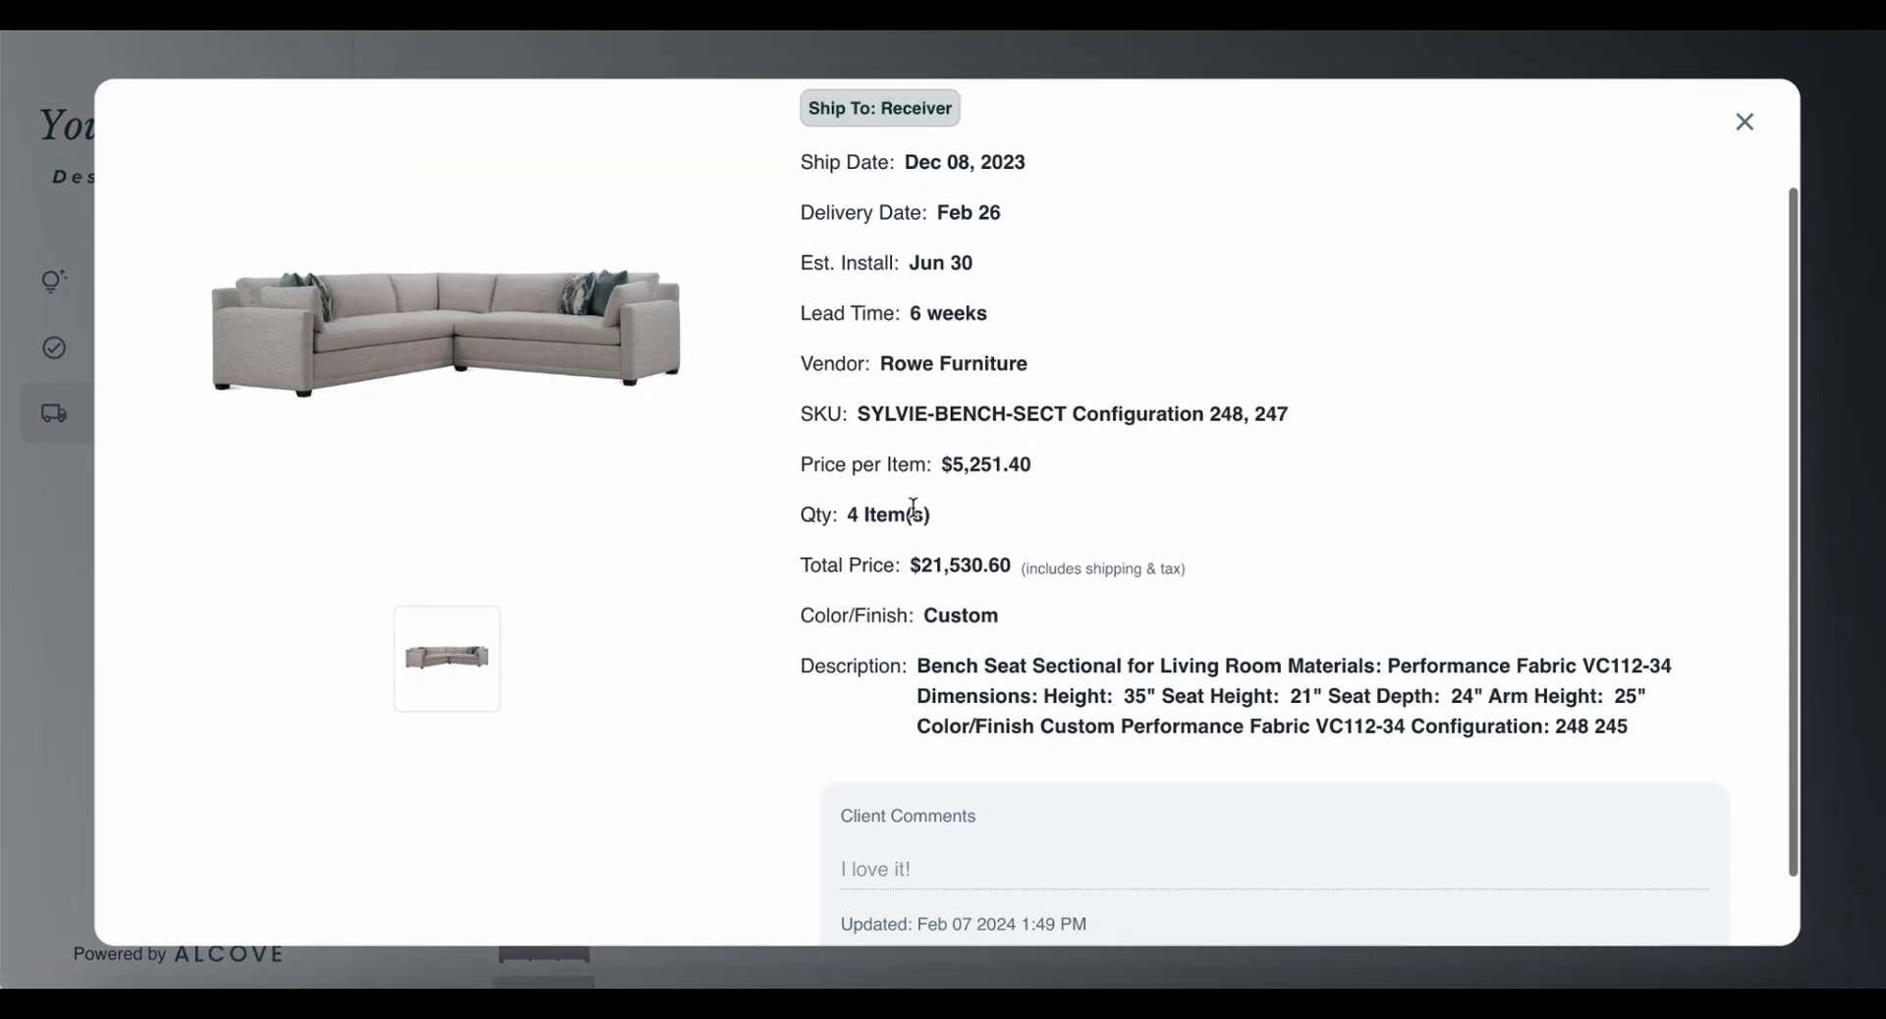
{"action": "scroll", "coordinate": [913, 508], "scroll_direction": "up", "scroll_amount": 1}
{"action": "left_click", "coordinate": [1746, 123]}
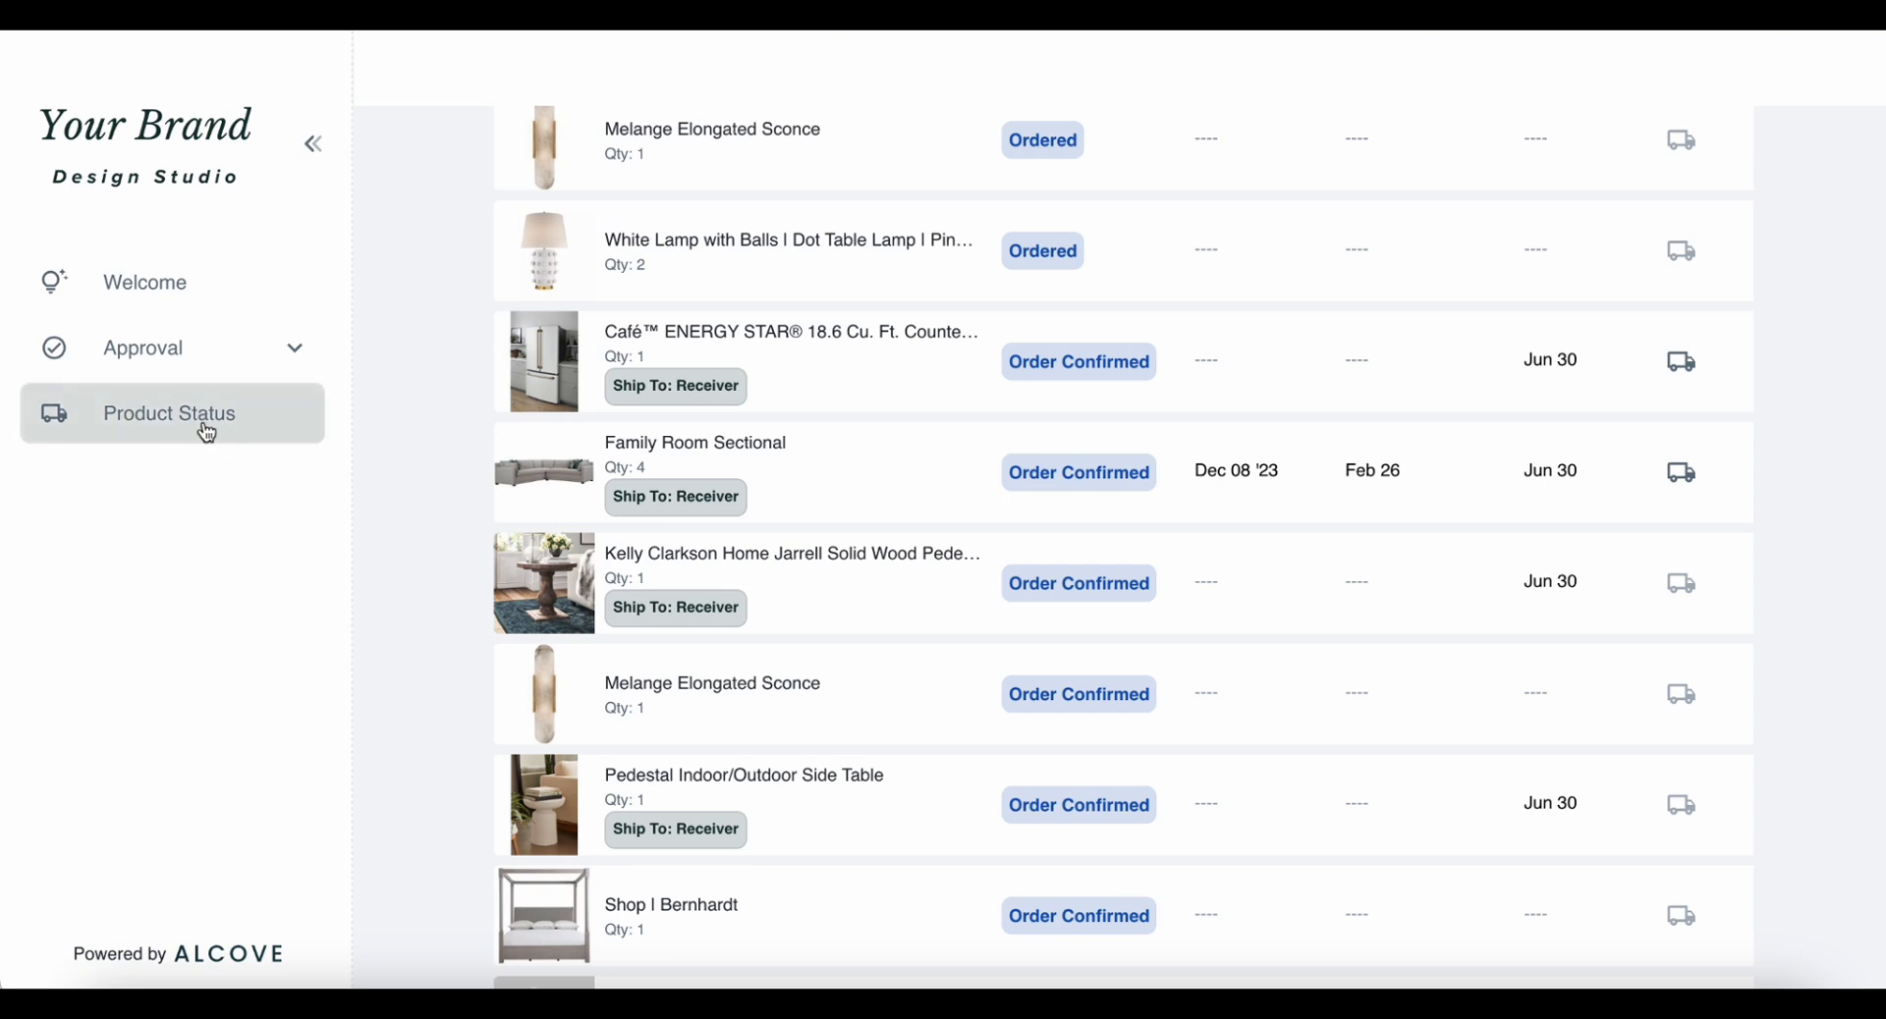
Look over the client site's approval overview and open the Dining Room to view its products.
{"action": "left_click", "coordinate": [232, 350]}
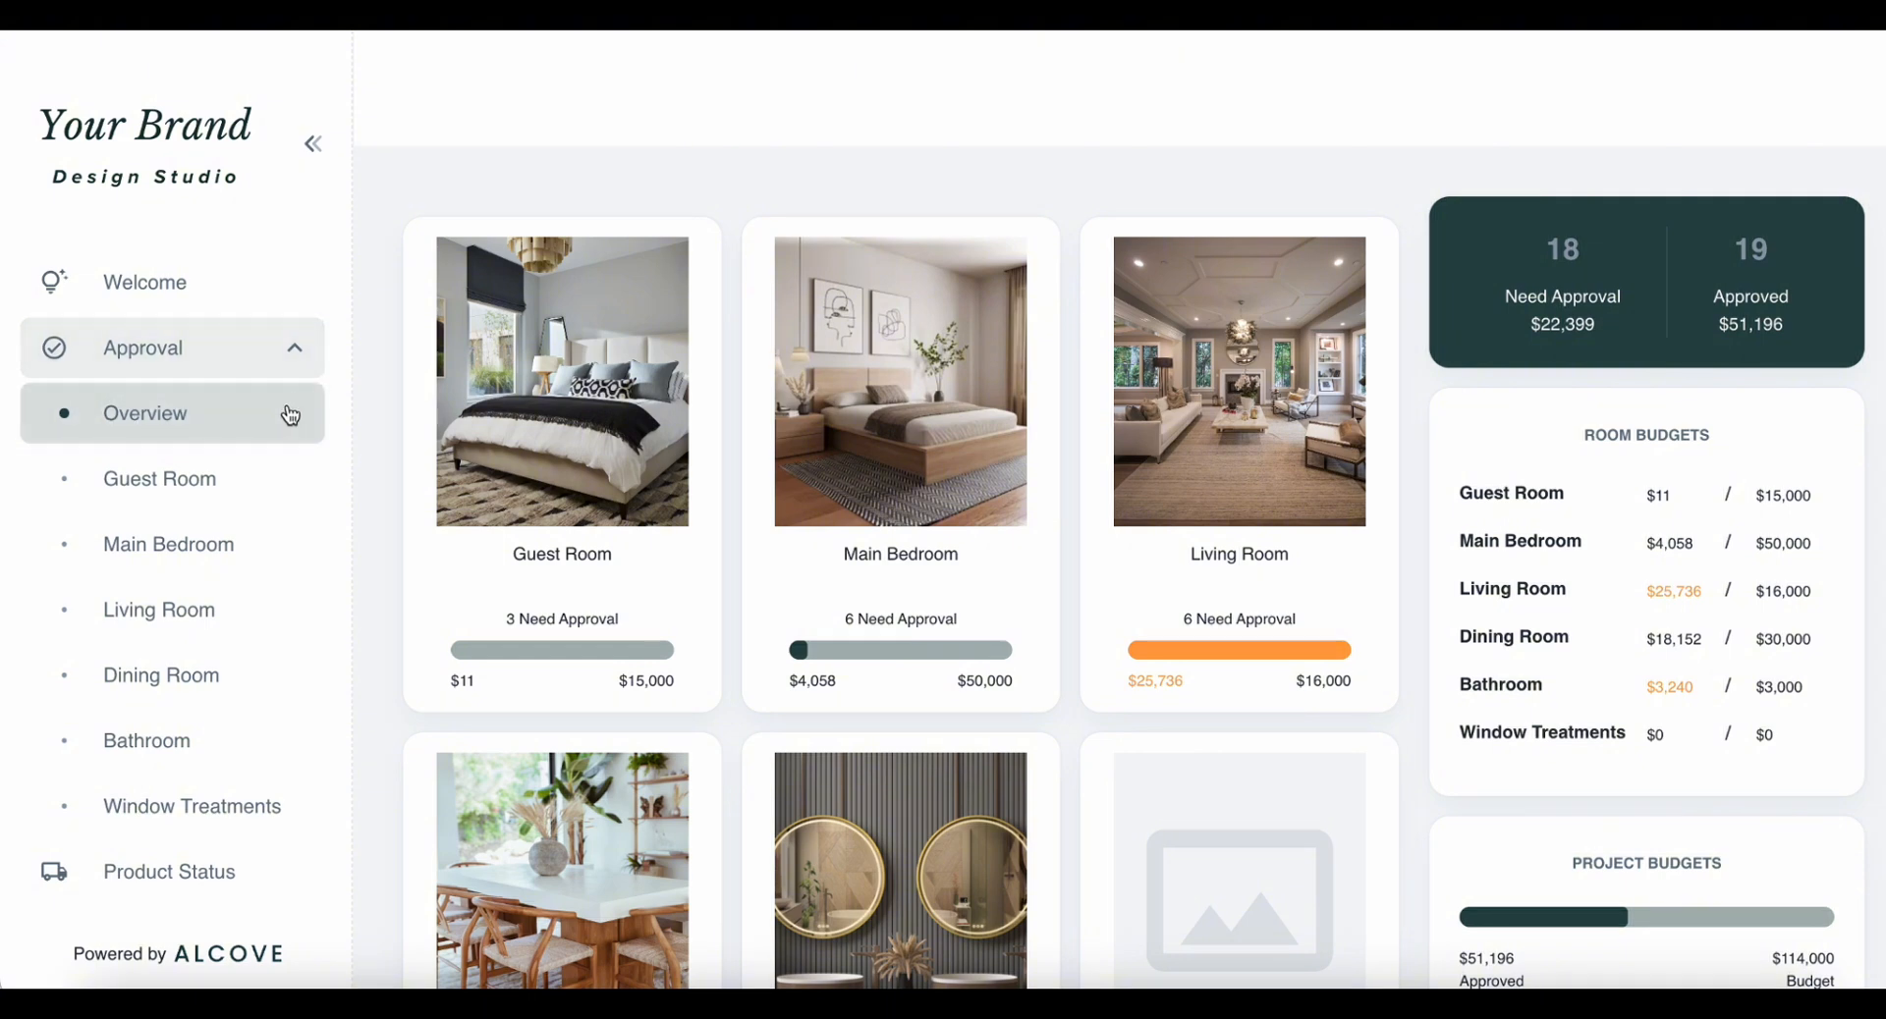
{"action": "scroll", "coordinate": [560, 442], "scroll_direction": "down", "scroll_amount": 2}
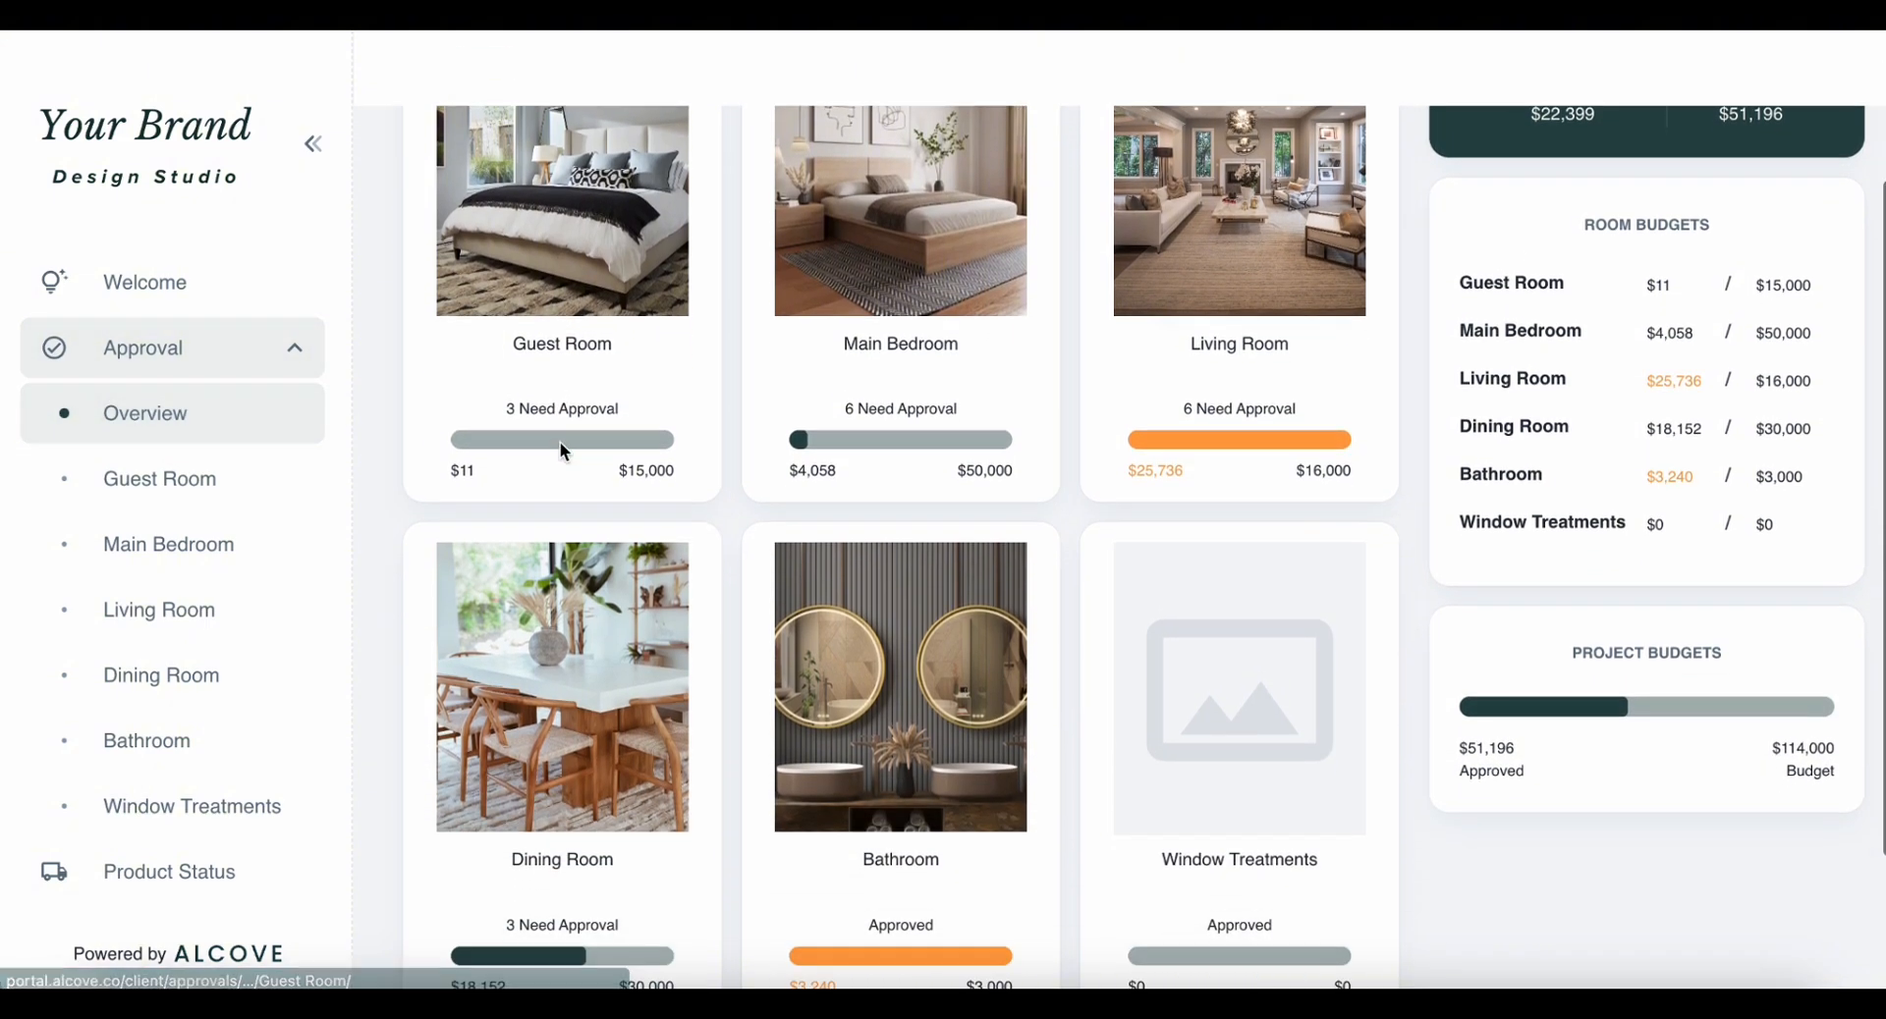
{"action": "scroll", "coordinate": [562, 461], "scroll_direction": "down", "scroll_amount": 1}
{"action": "left_click", "coordinate": [585, 548]}
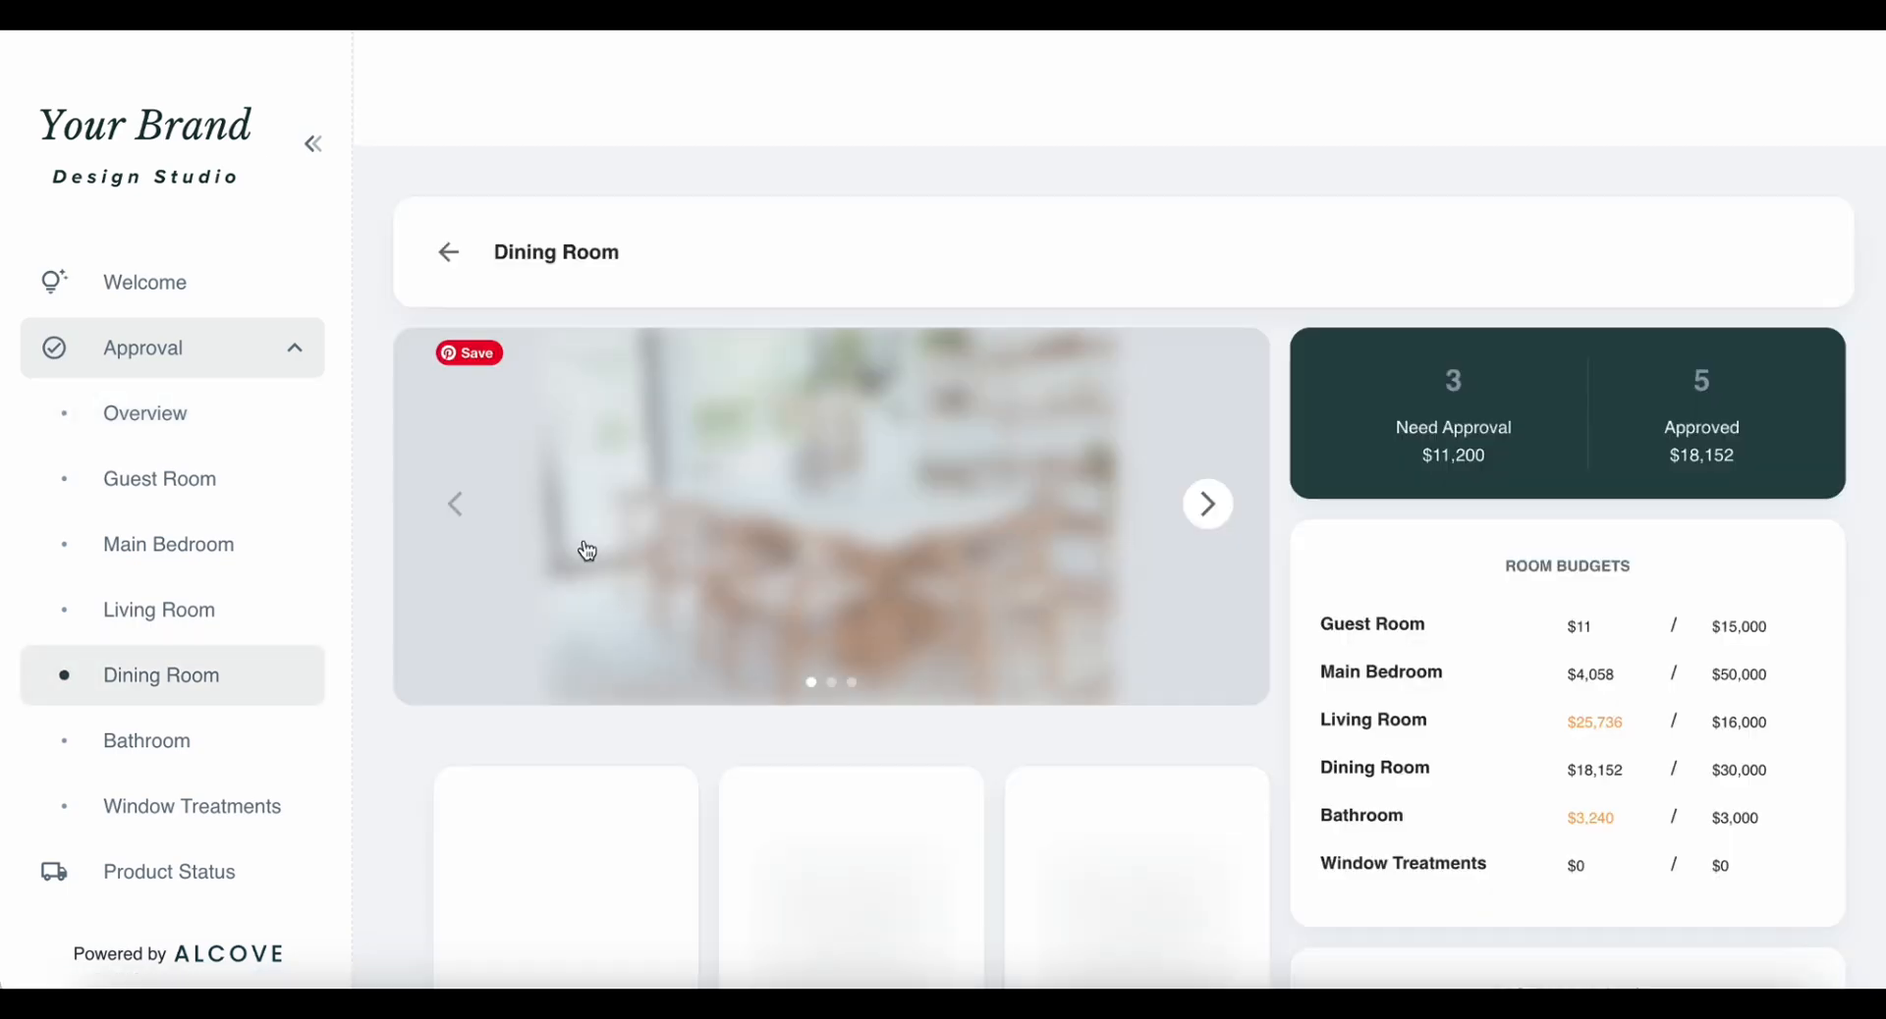
{"action": "scroll", "coordinate": [586, 550], "scroll_direction": "down", "scroll_amount": 4}
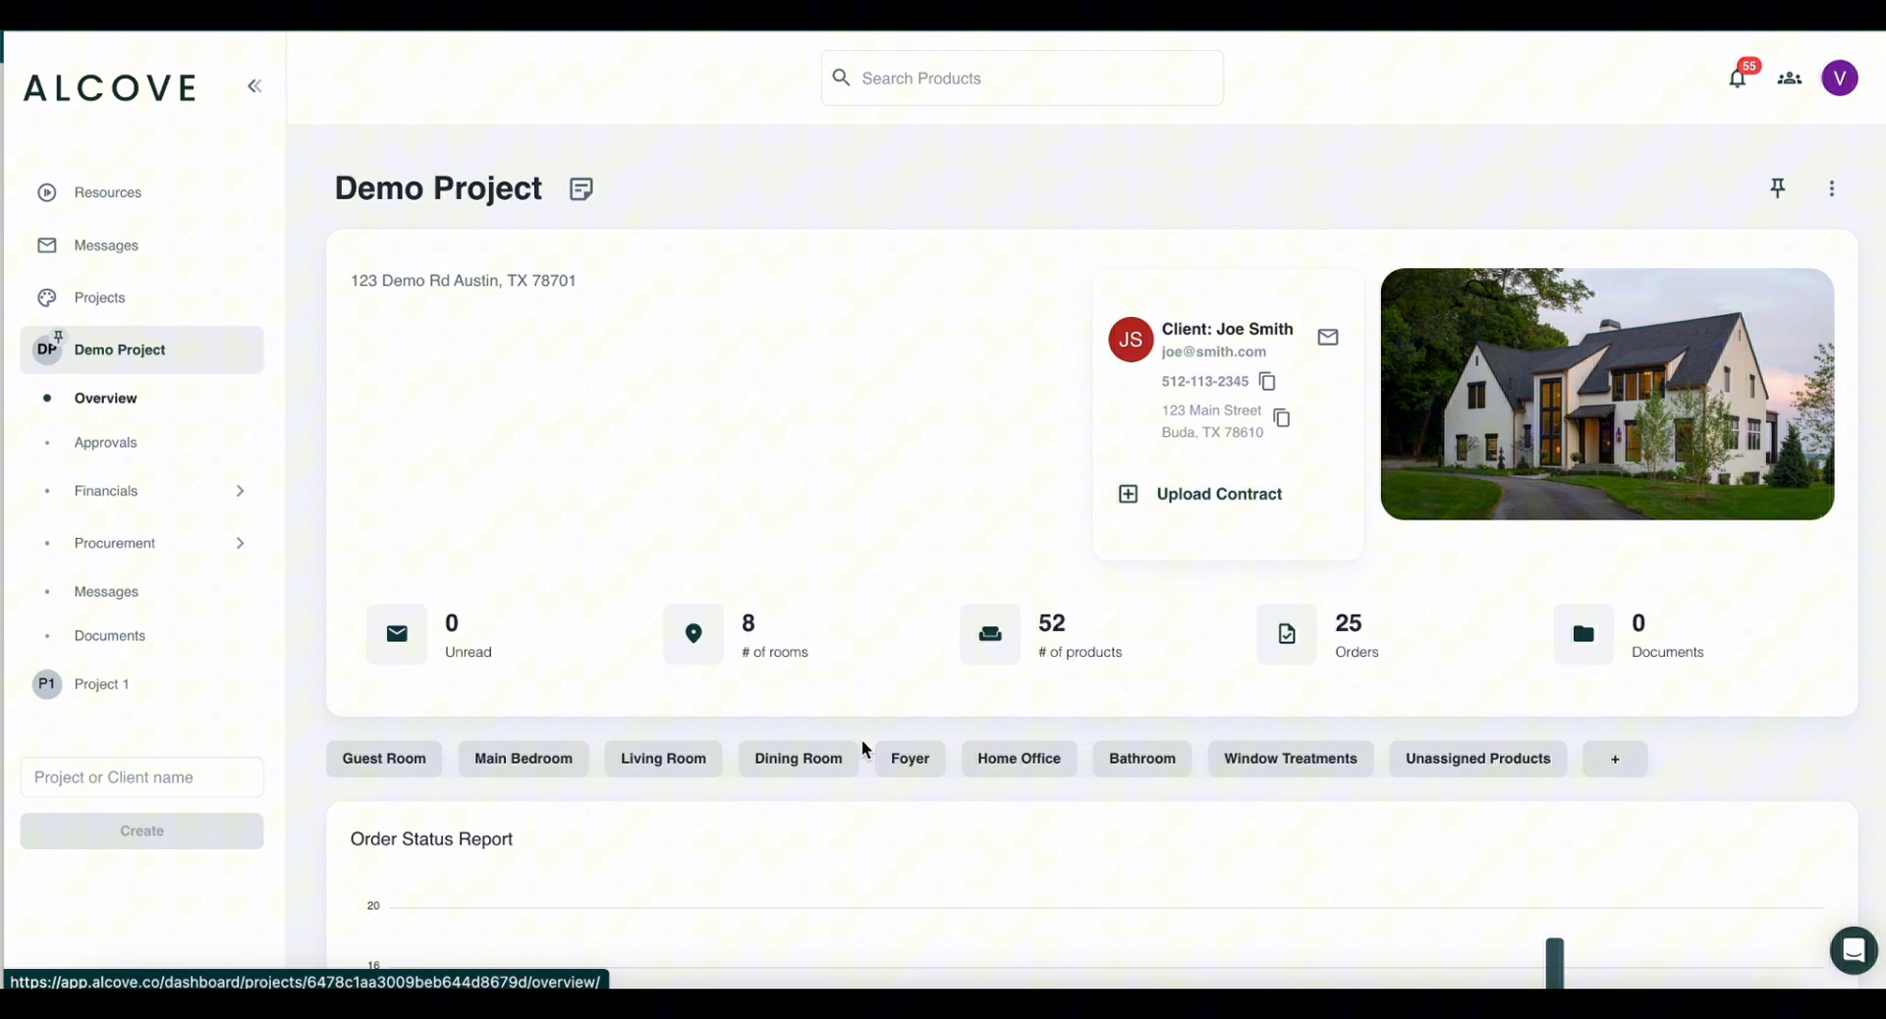
Look over the order status report and upcoming dates on Demo Project's overview, and open the External Pages.
{"action": "scroll", "coordinate": [864, 749], "scroll_direction": "down", "scroll_amount": 4}
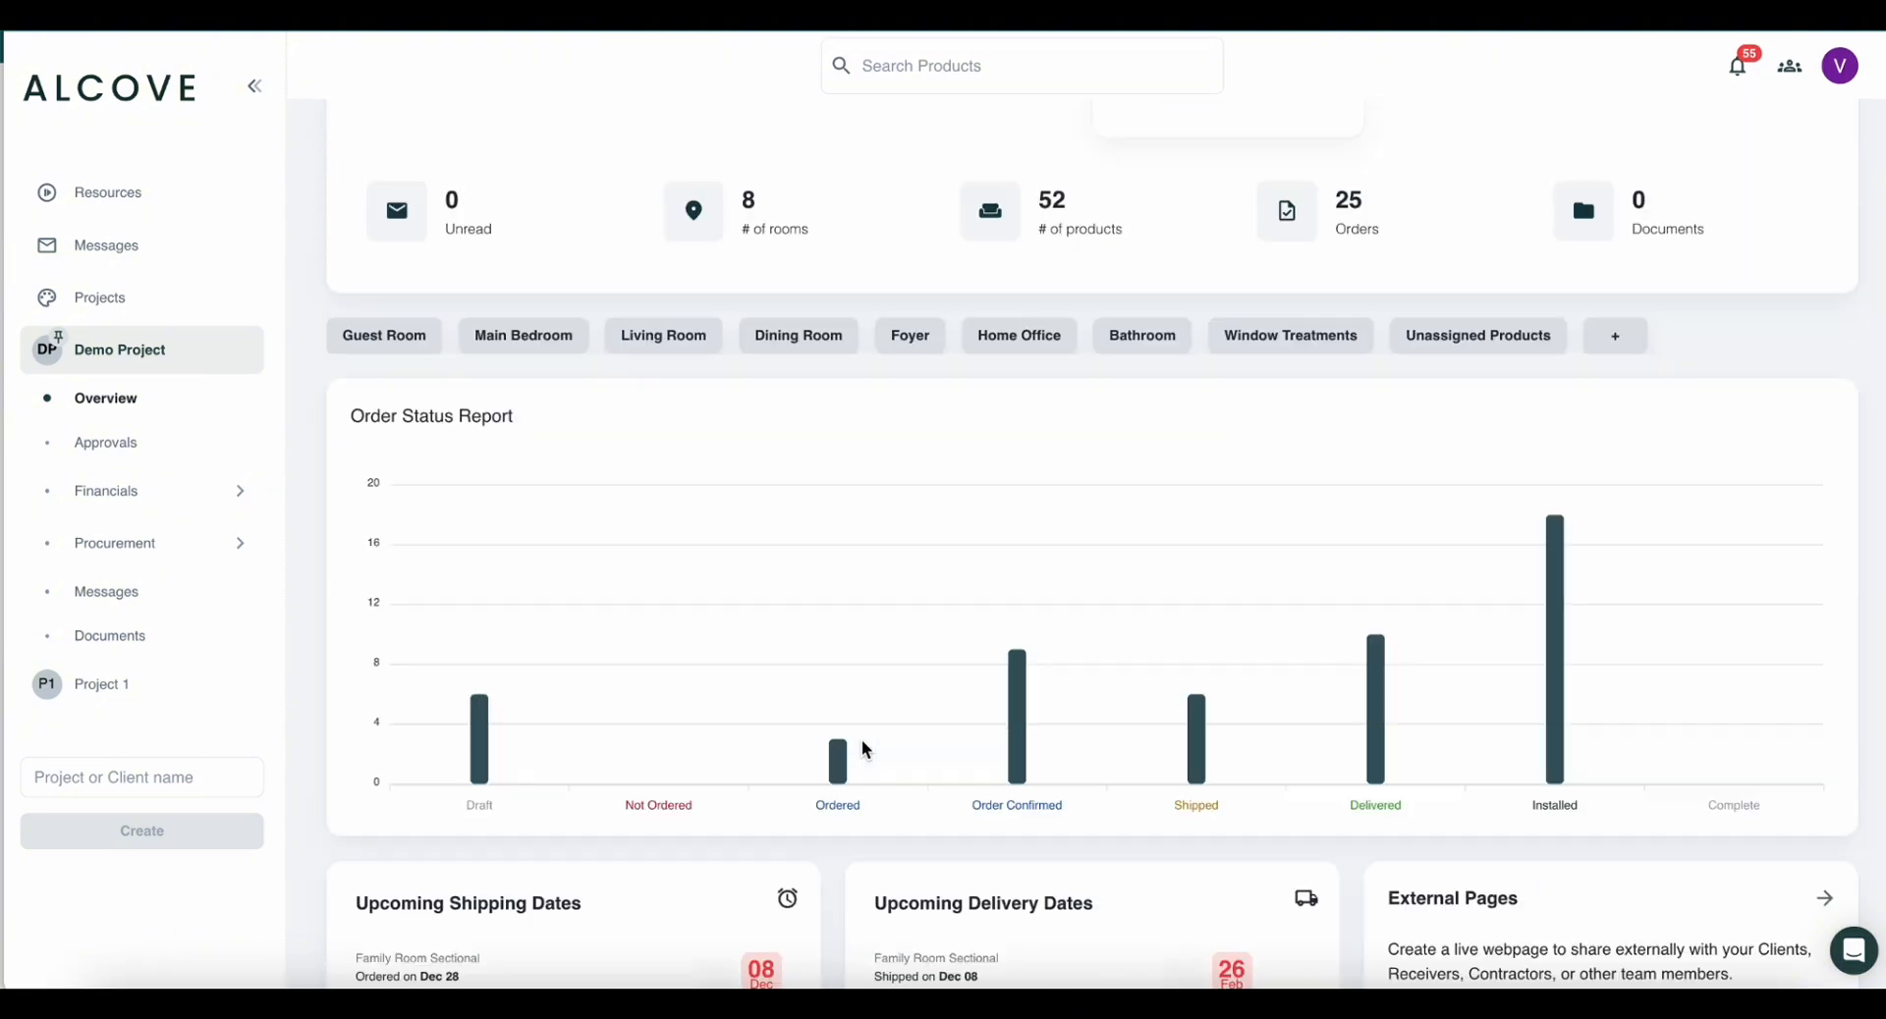
{"action": "scroll", "coordinate": [864, 749], "scroll_direction": "down", "scroll_amount": 3}
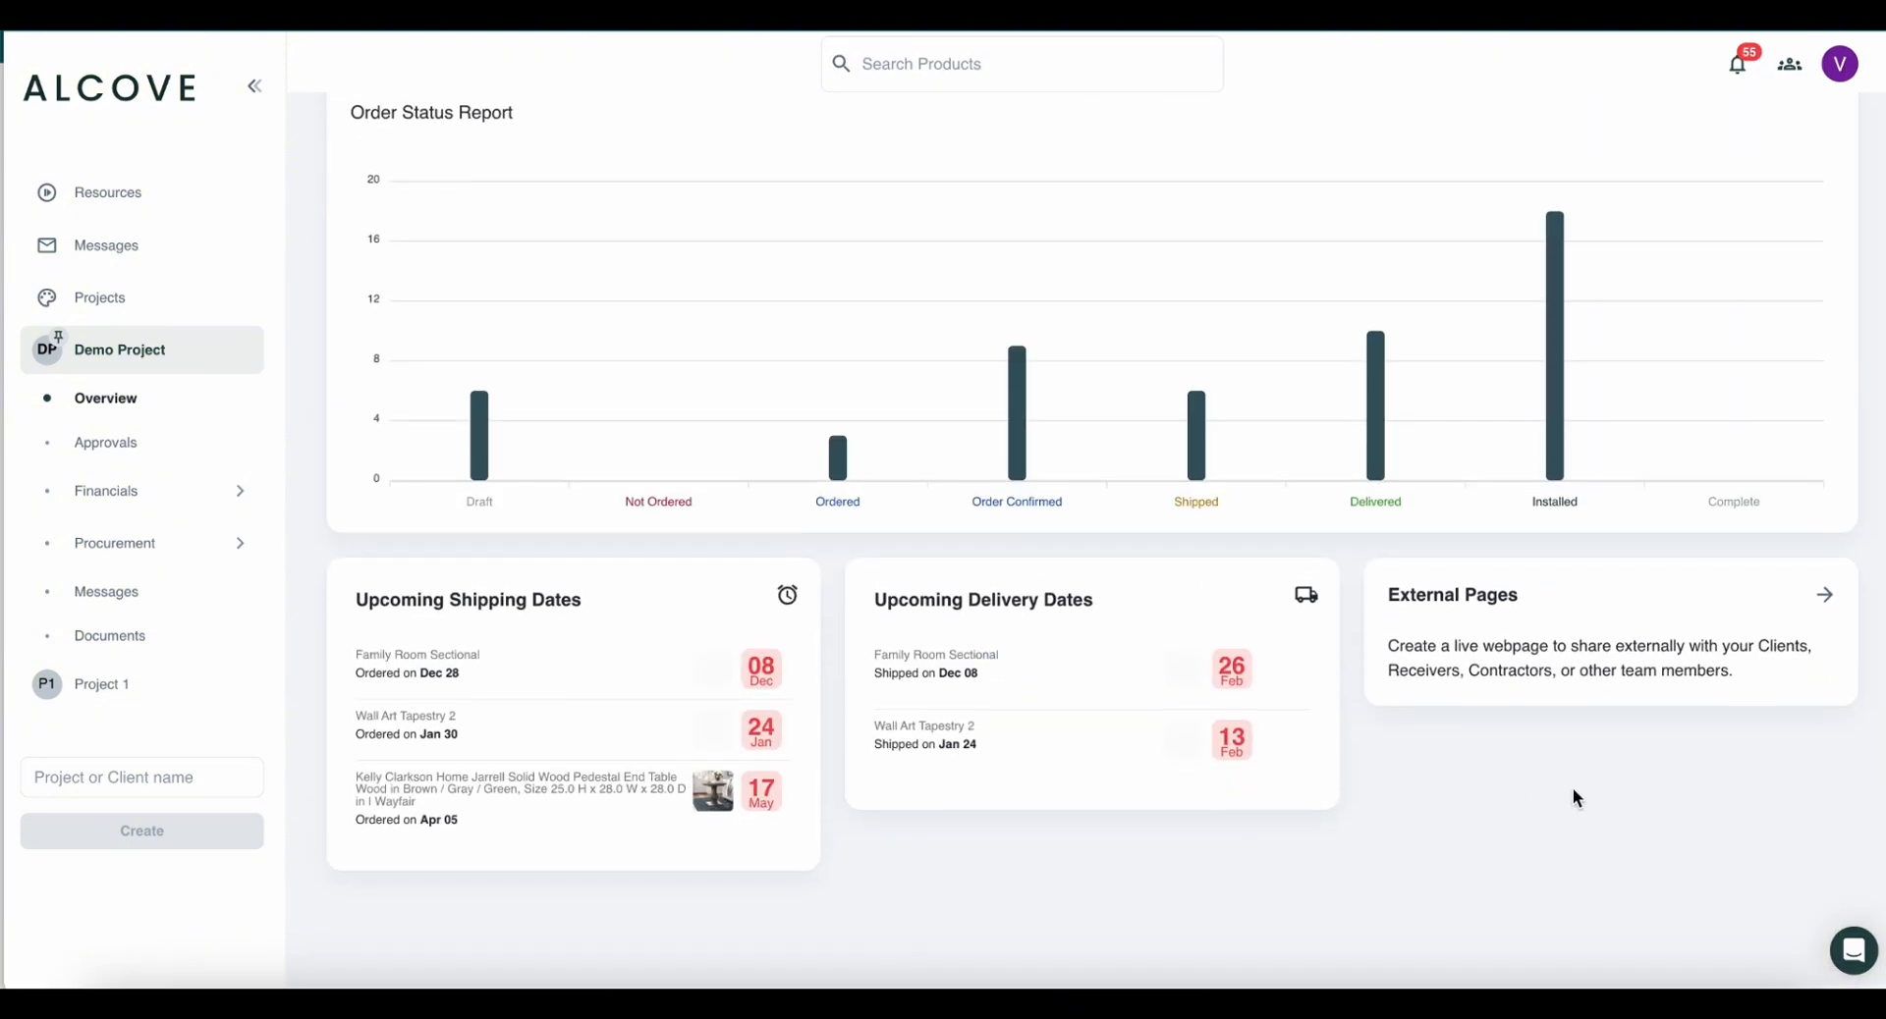
{"action": "left_click", "coordinate": [1824, 603]}
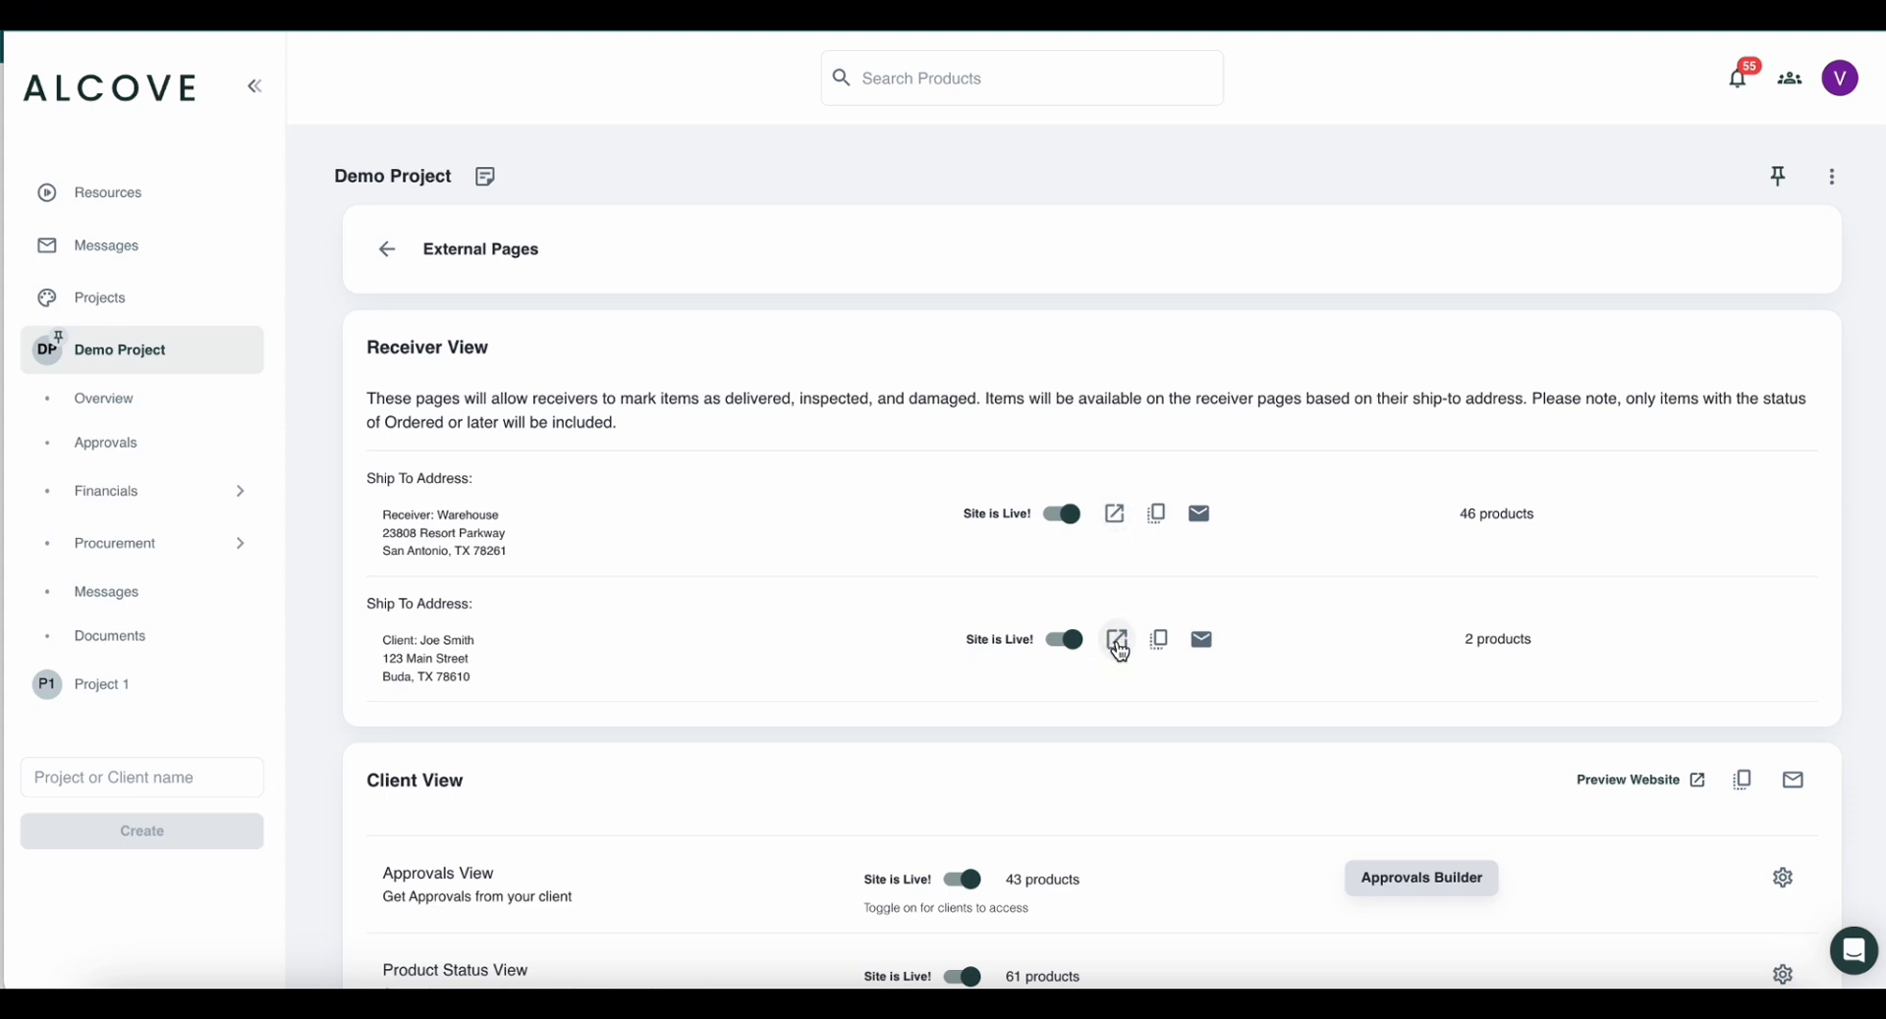
Open the receiver page for the Warehouse ship-to address and look over its list of arriving products.
{"action": "left_click", "coordinate": [1116, 521]}
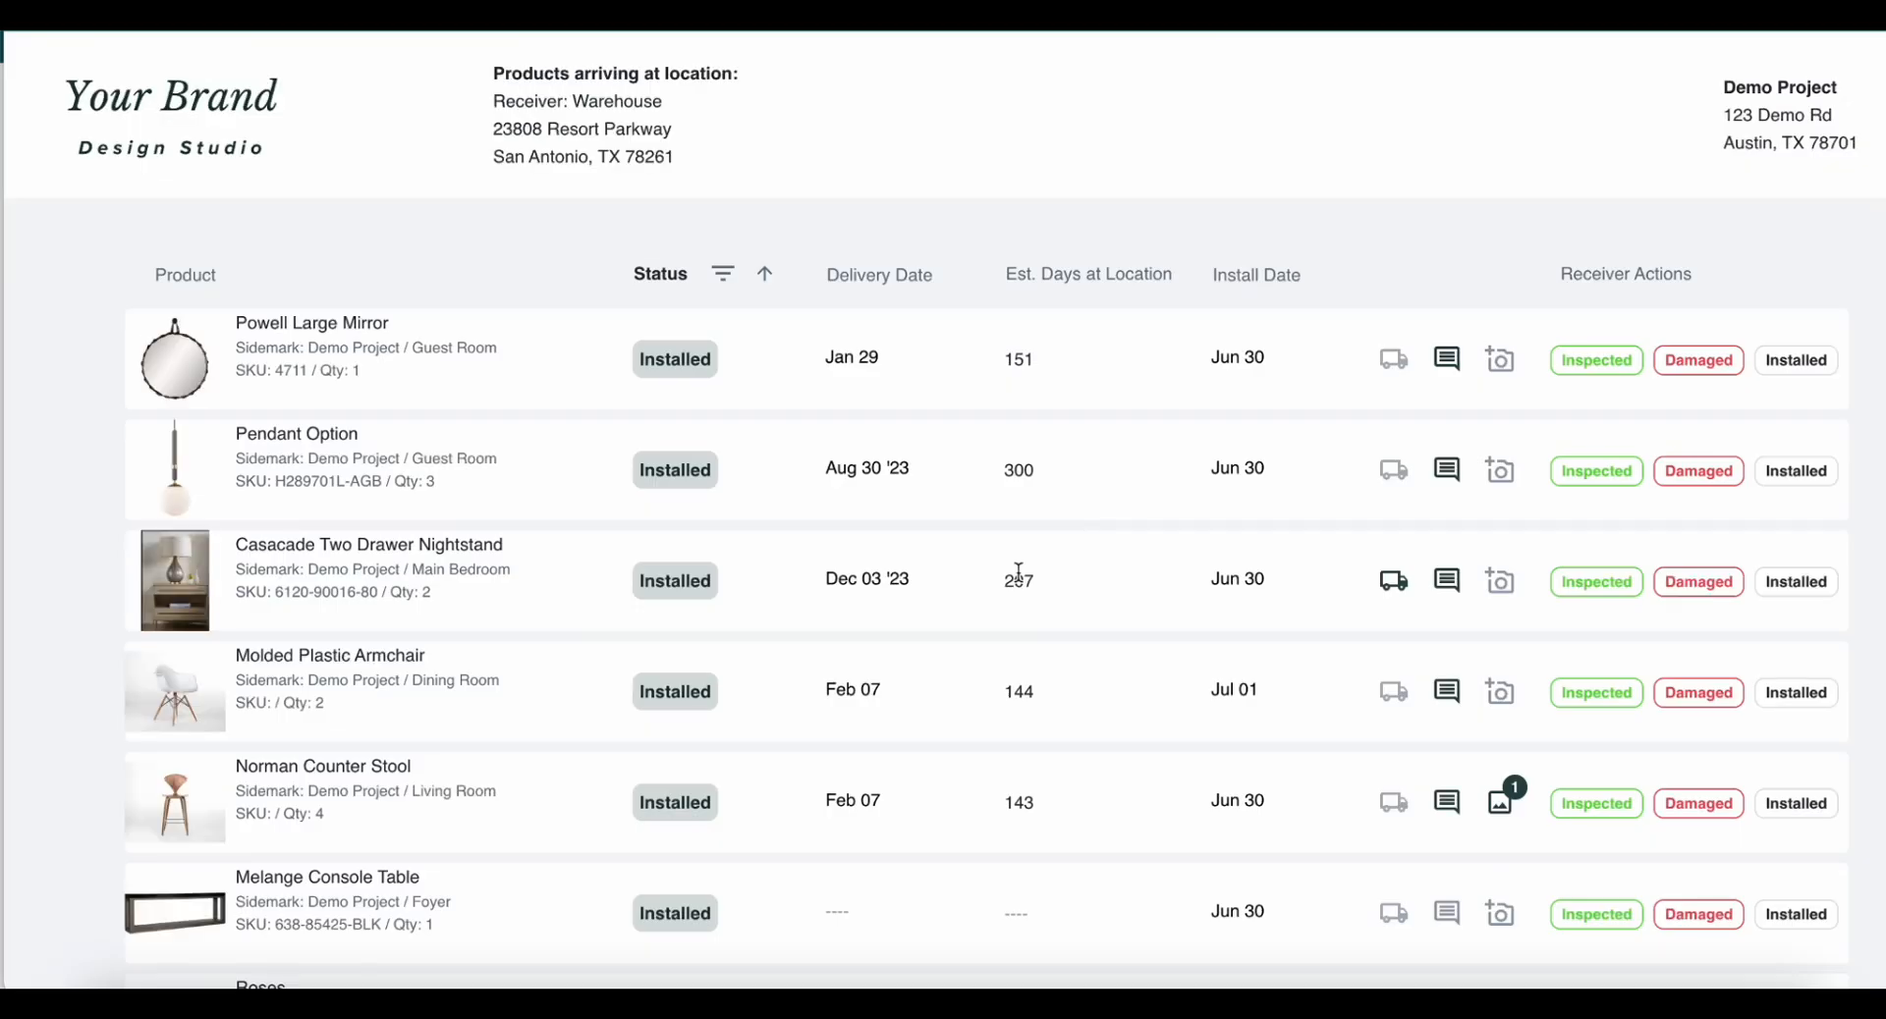
{"action": "scroll", "coordinate": [1019, 572], "scroll_direction": "down", "scroll_amount": 2}
{"action": "scroll", "coordinate": [1019, 572], "scroll_direction": "down", "scroll_amount": 2}
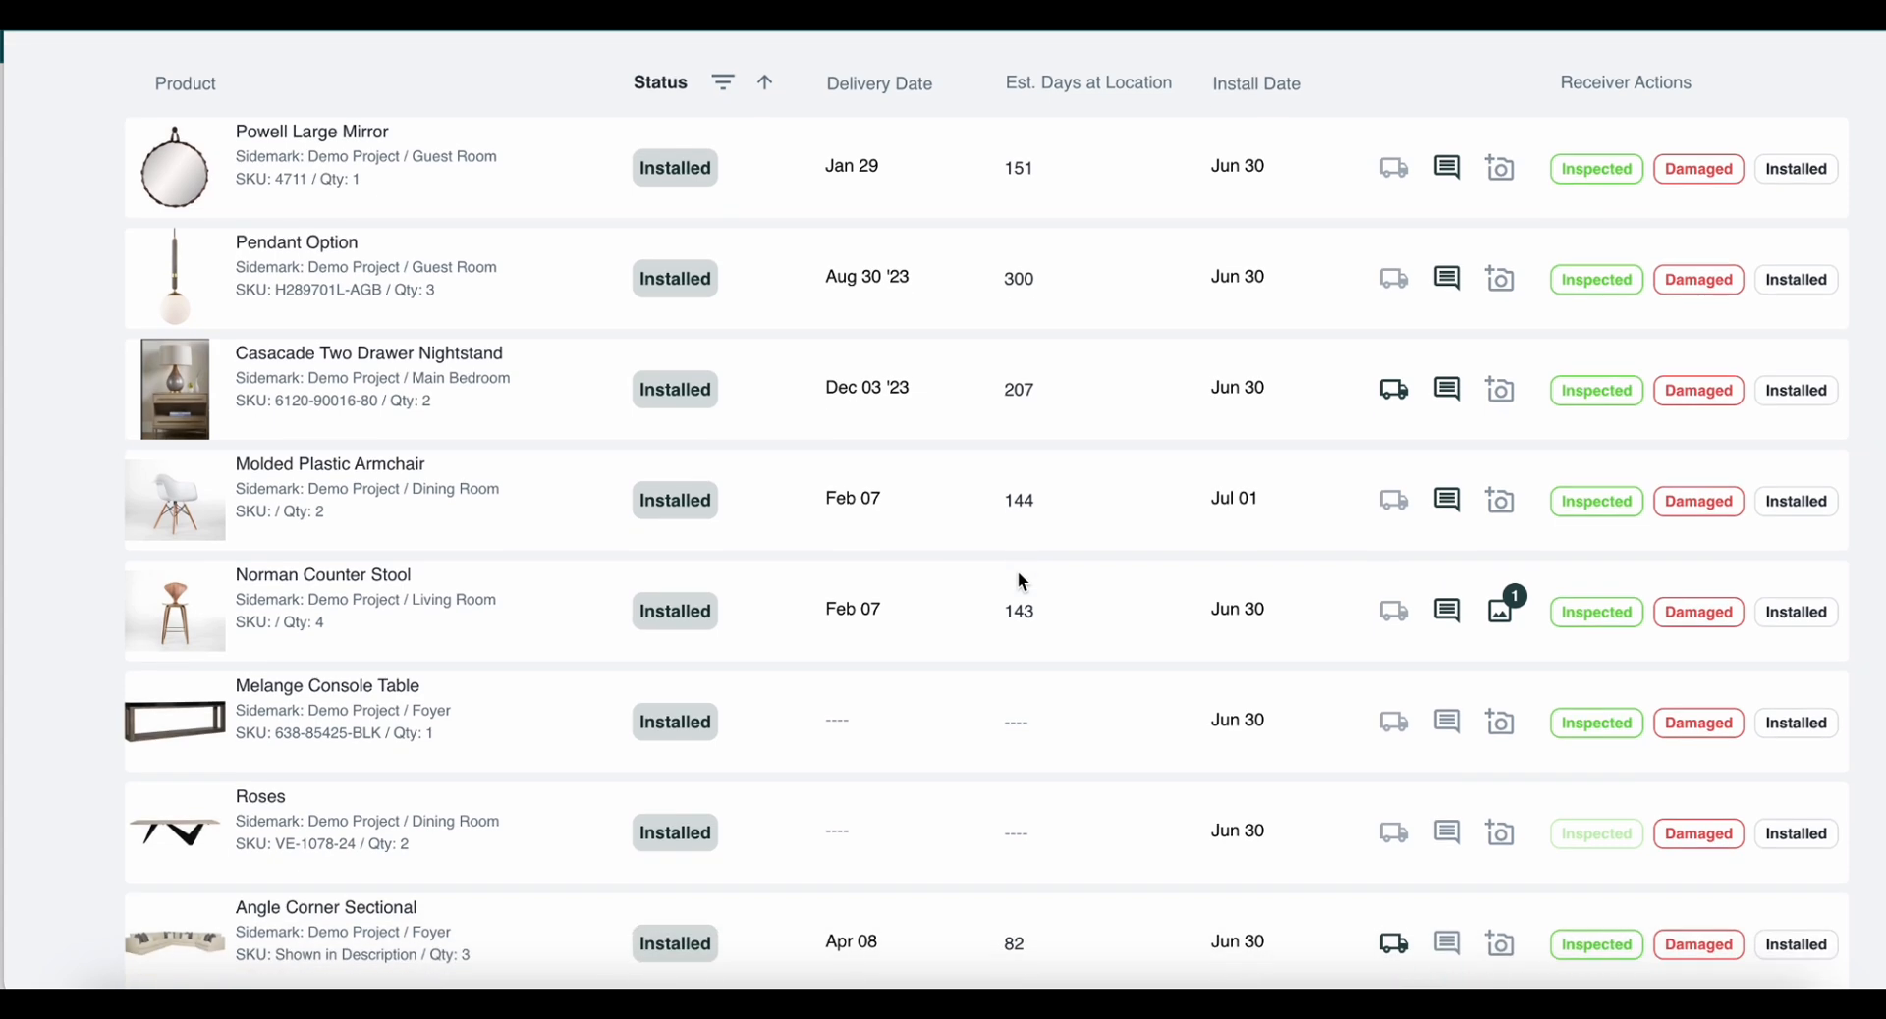
{"action": "scroll", "coordinate": [1018, 572], "scroll_direction": "down", "scroll_amount": 3}
{"action": "scroll", "coordinate": [1019, 579], "scroll_direction": "down", "scroll_amount": 4}
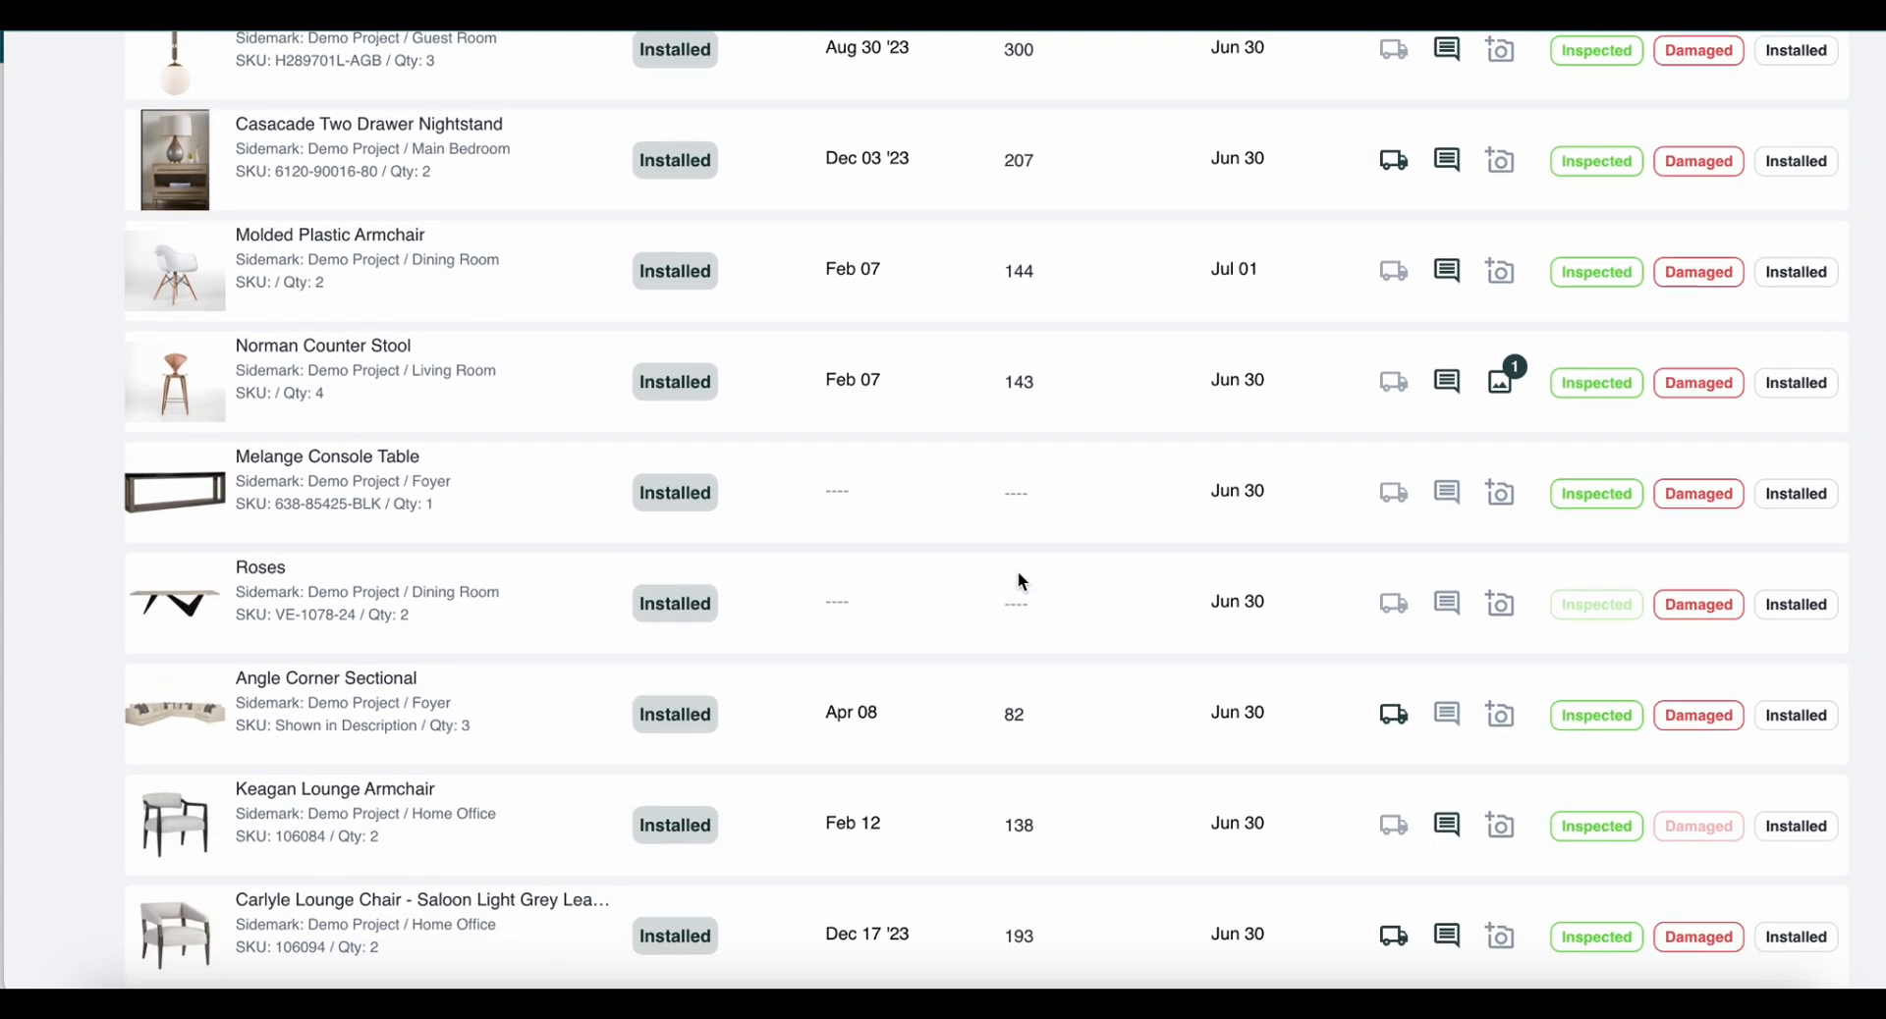
{"action": "scroll", "coordinate": [1019, 577], "scroll_direction": "up", "scroll_amount": 8}
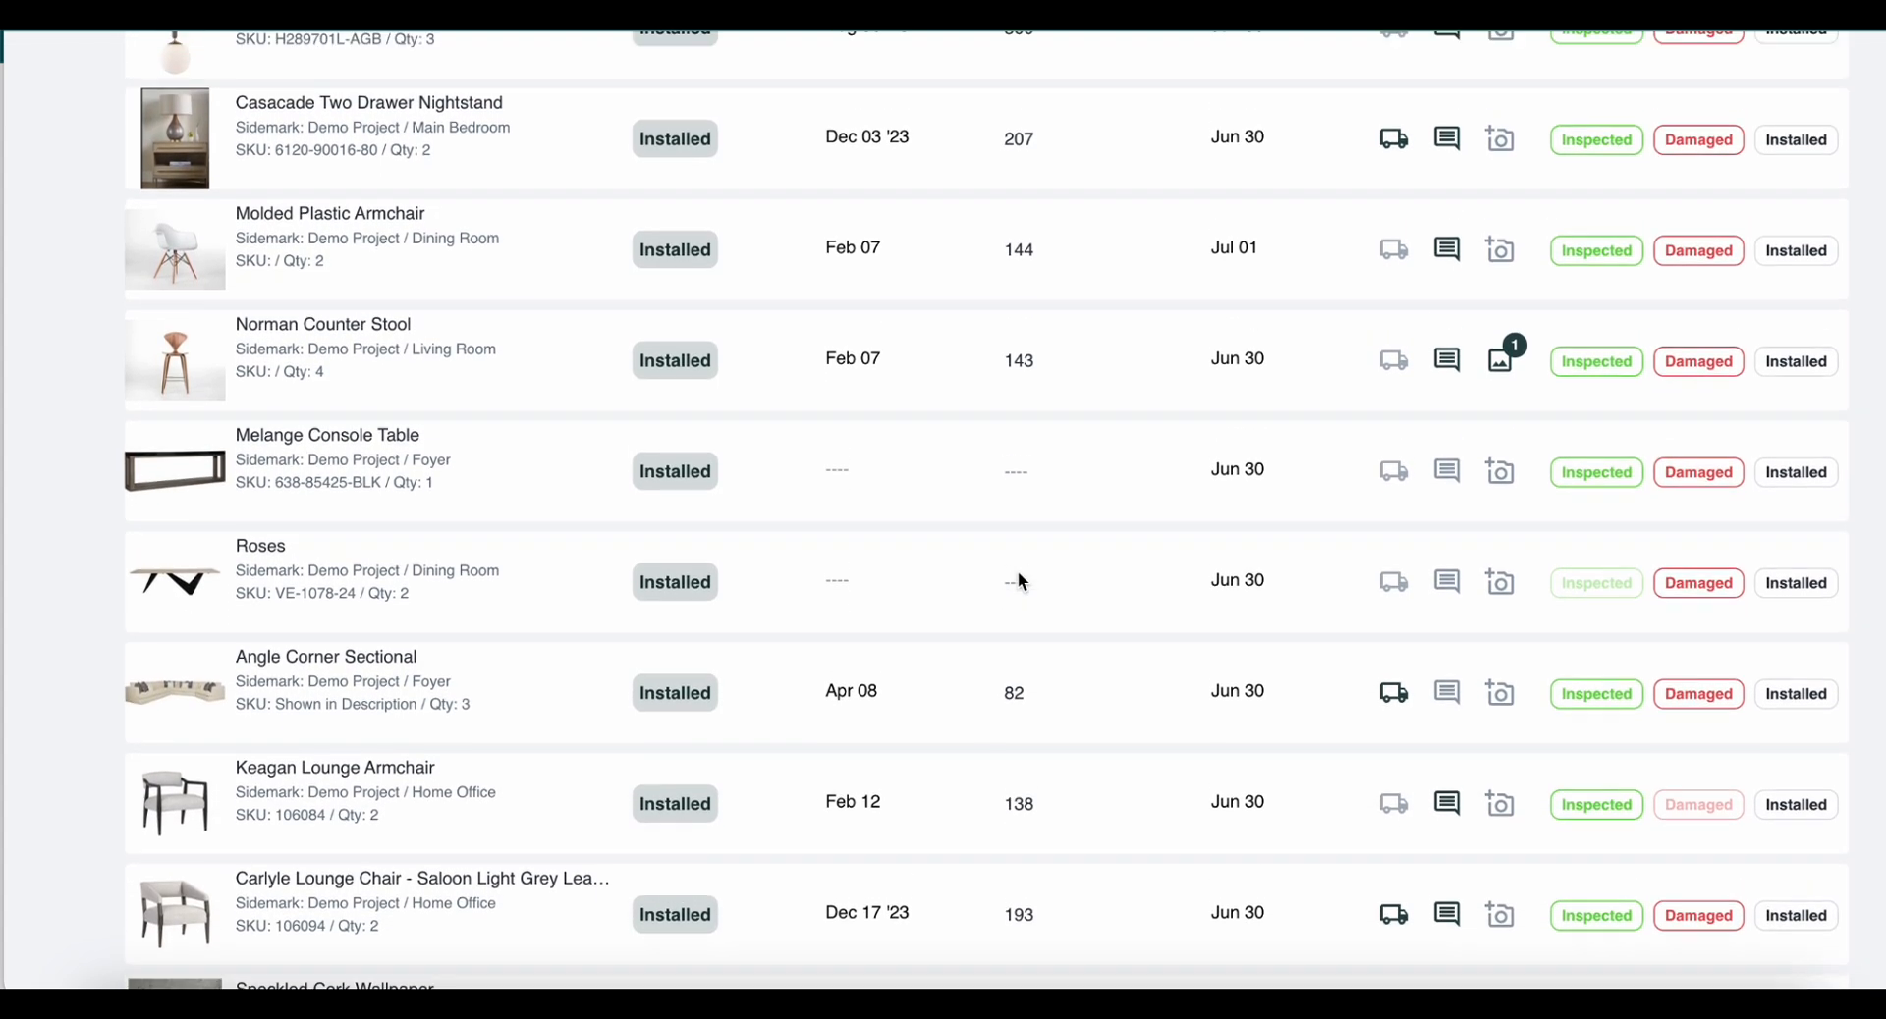
{"action": "scroll", "coordinate": [1018, 579], "scroll_direction": "up", "scroll_amount": 1}
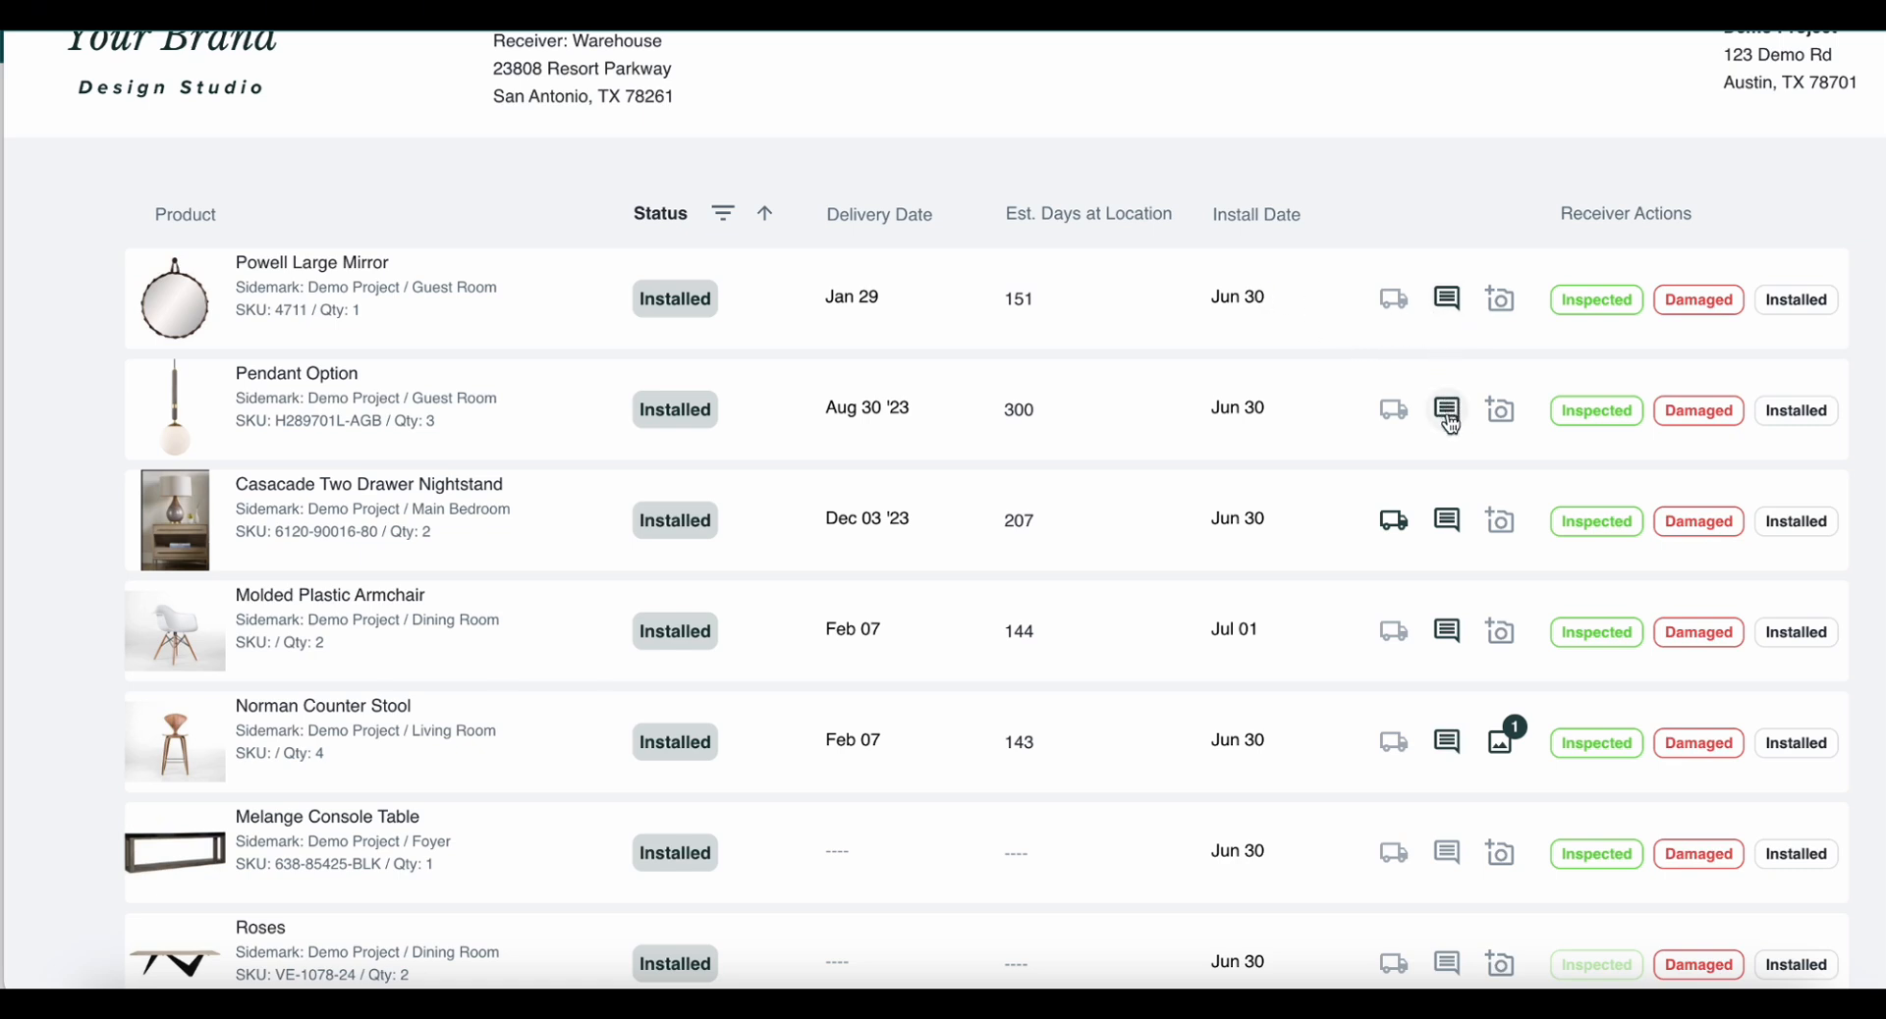
View the receiver notes and the photo upload option for the Casacade Two Drawer Nightstand.
{"action": "left_click", "coordinate": [1446, 523]}
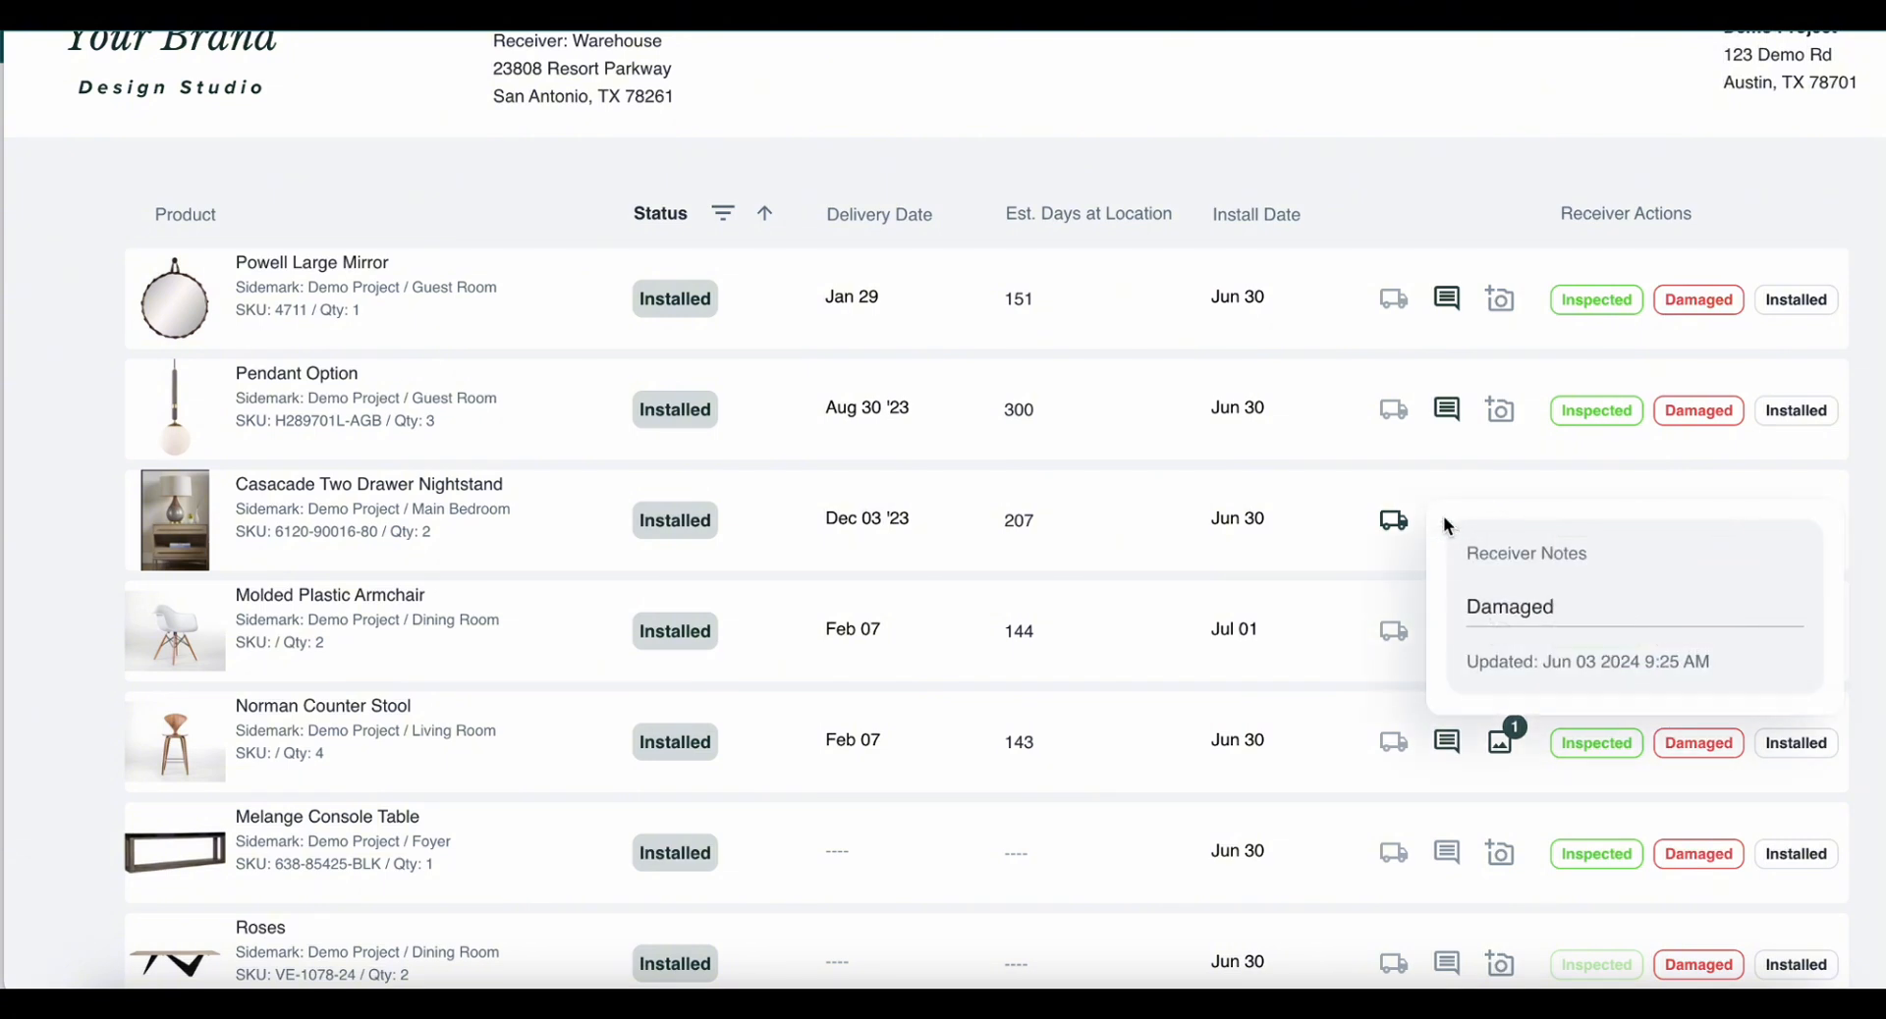
{"action": "left_click", "coordinate": [1440, 482]}
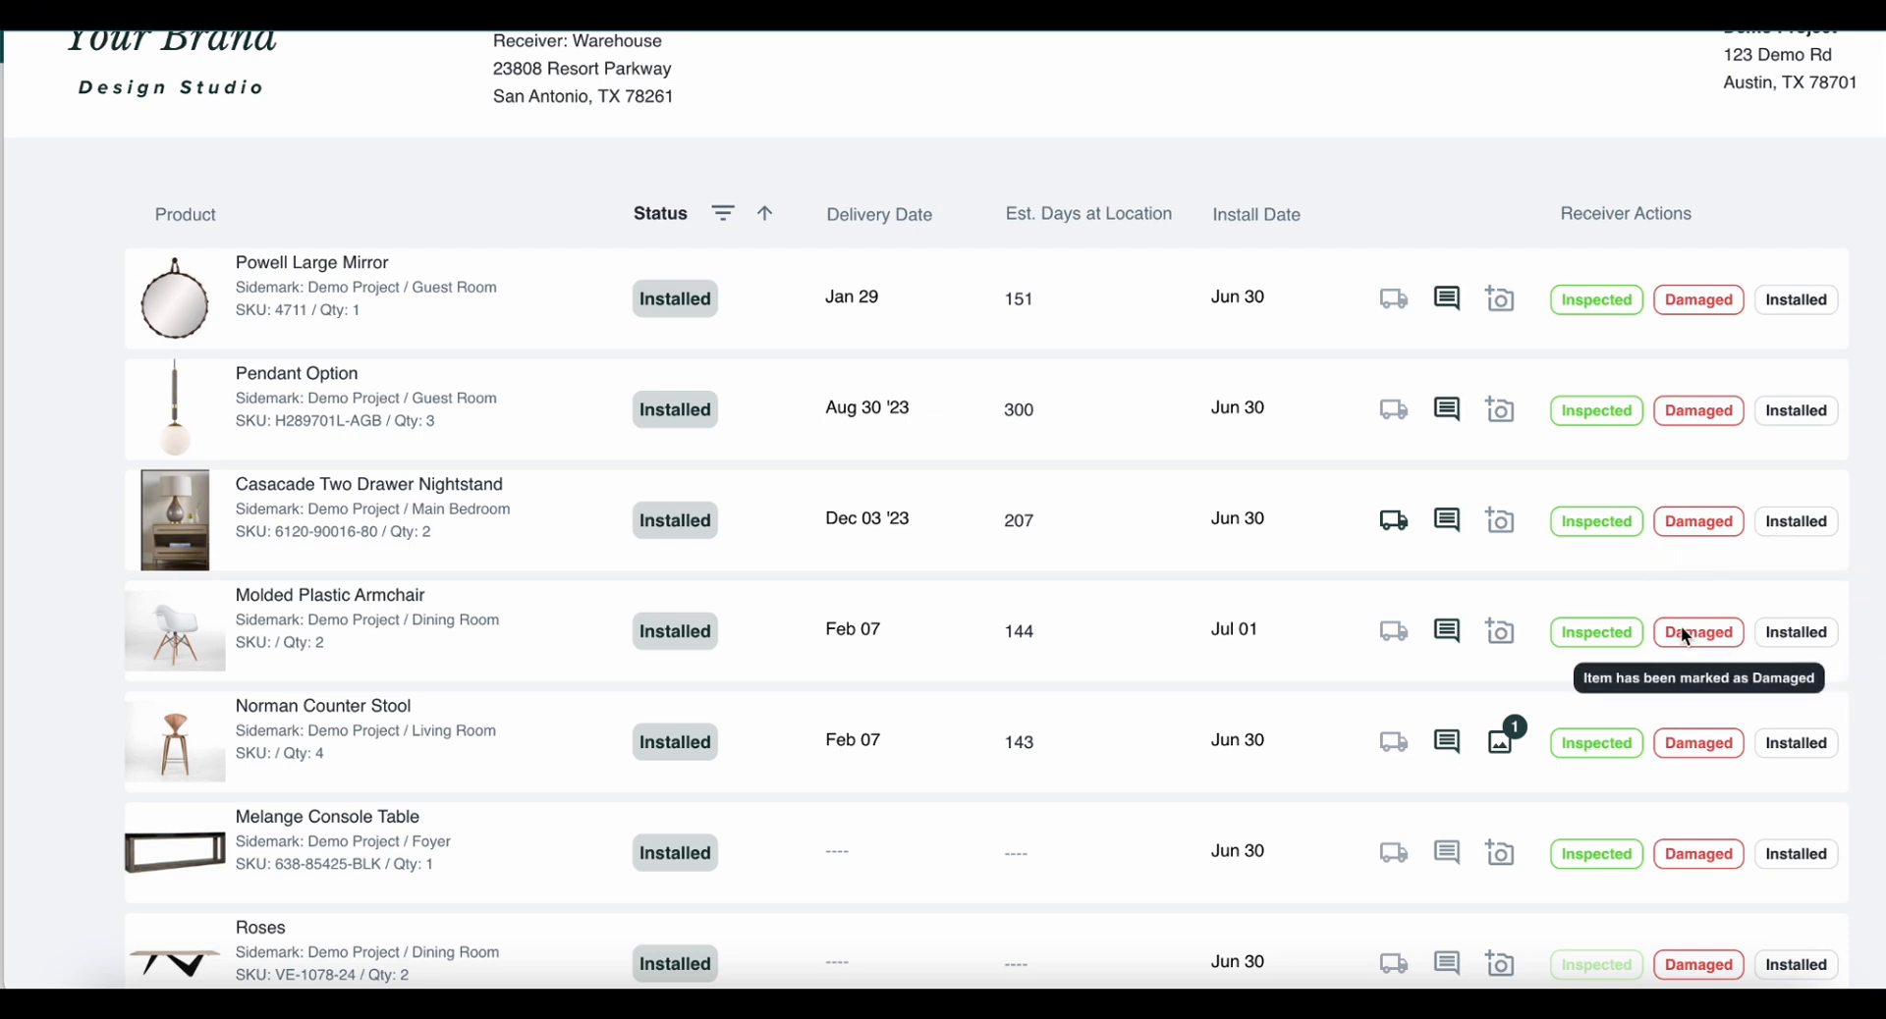
{"action": "left_click", "coordinate": [1501, 522]}
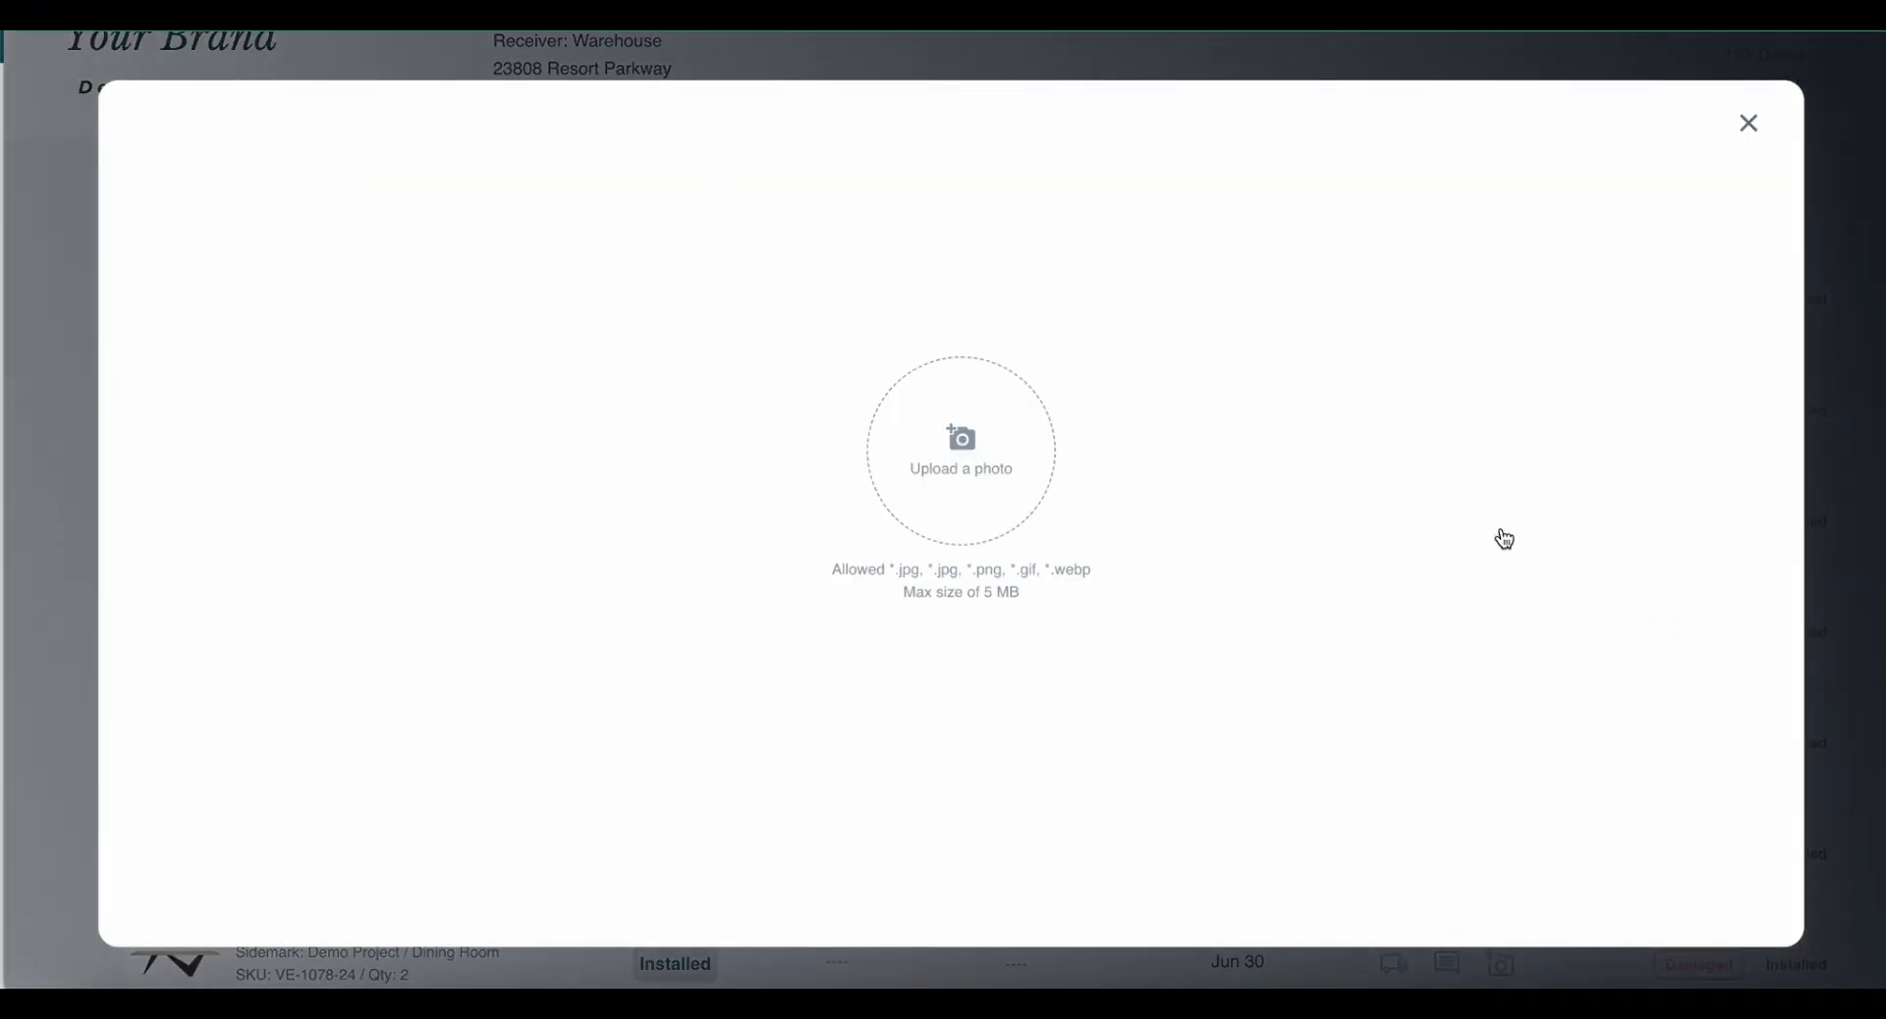
{"action": "left_click", "coordinate": [1749, 125]}
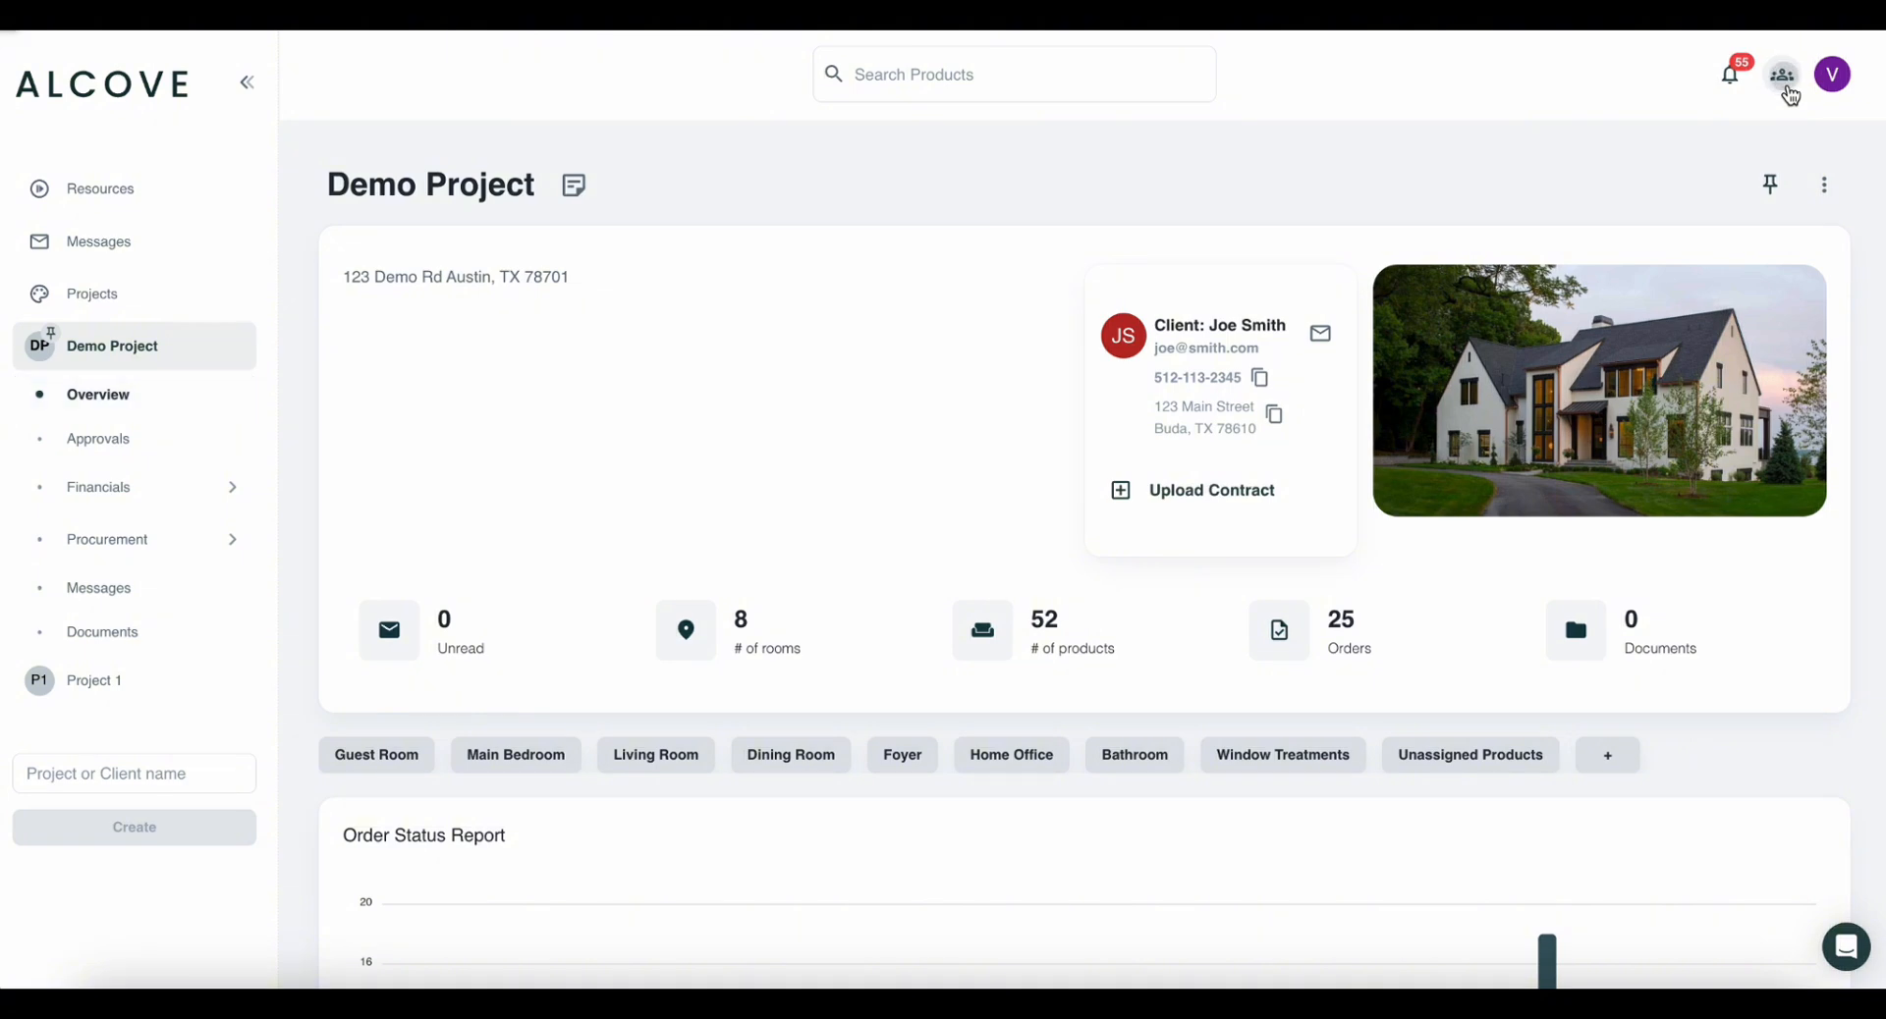
Open the account's vendor management and look over the vendors and their item counts.
{"action": "left_click", "coordinate": [1787, 91]}
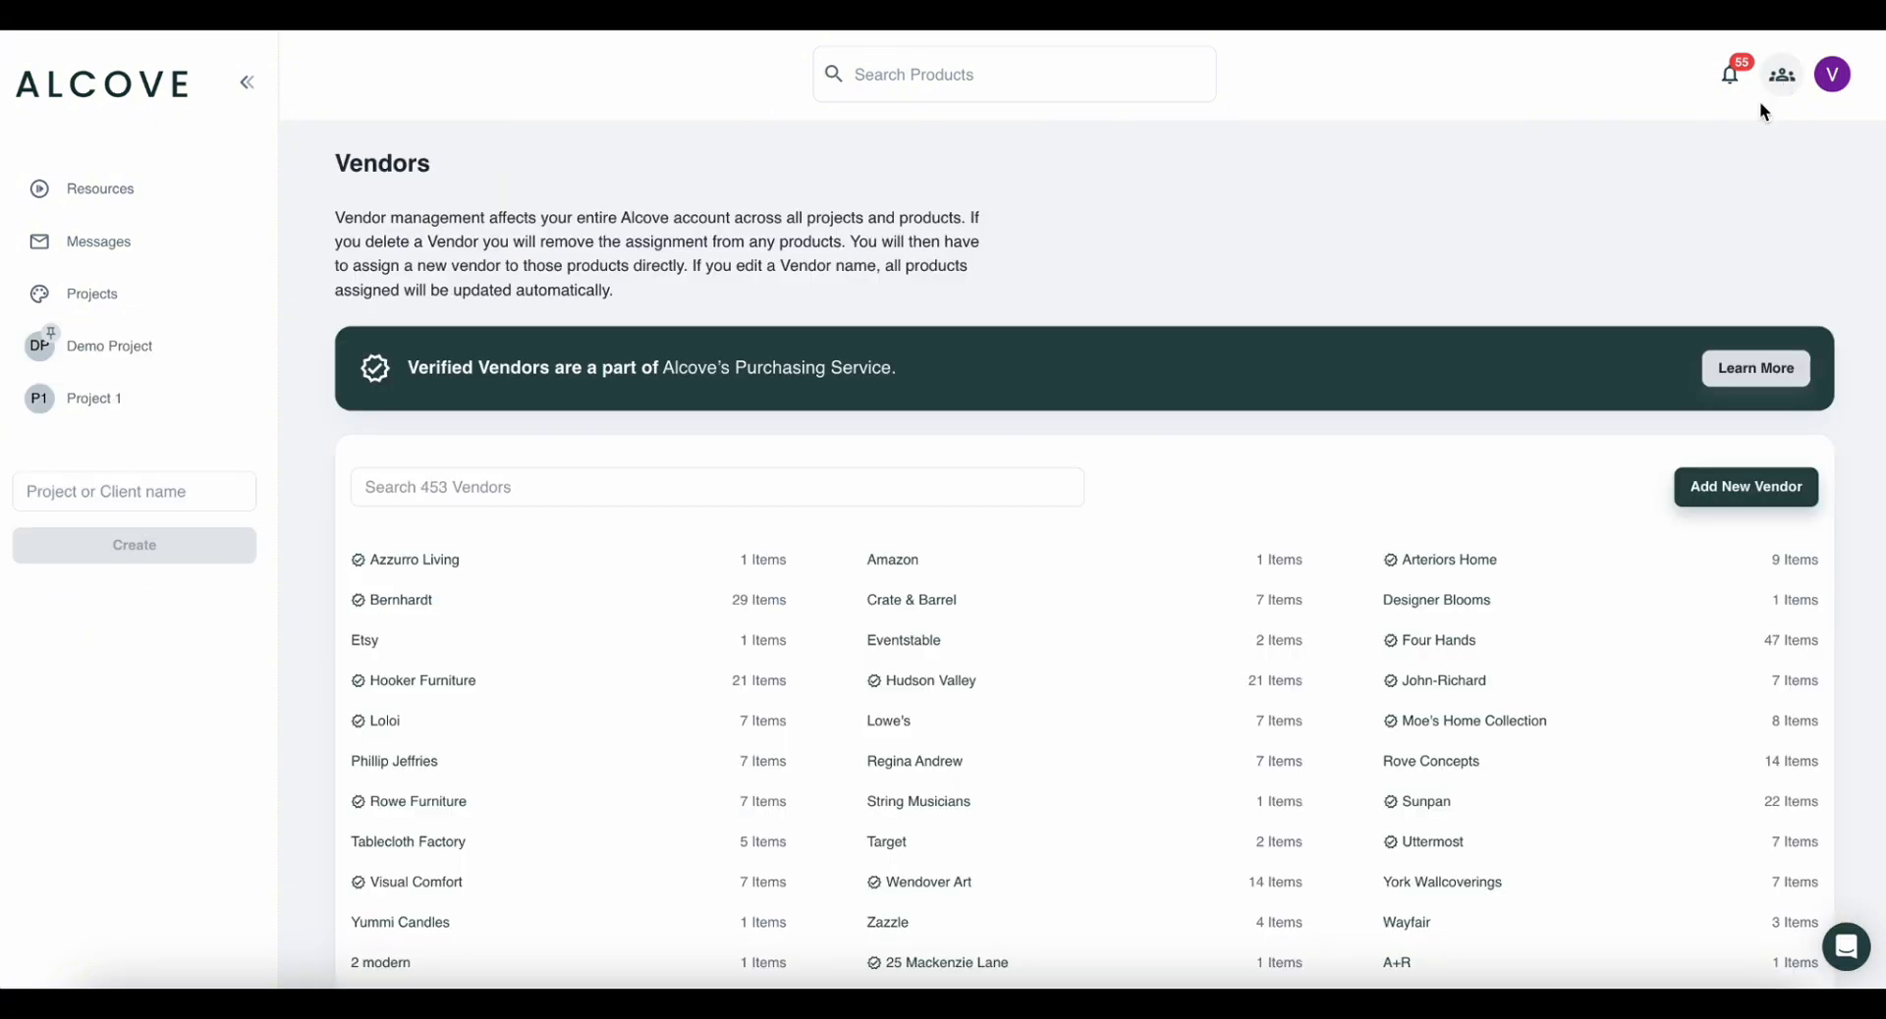
{"action": "scroll", "coordinate": [1549, 501], "scroll_direction": "down", "scroll_amount": 2}
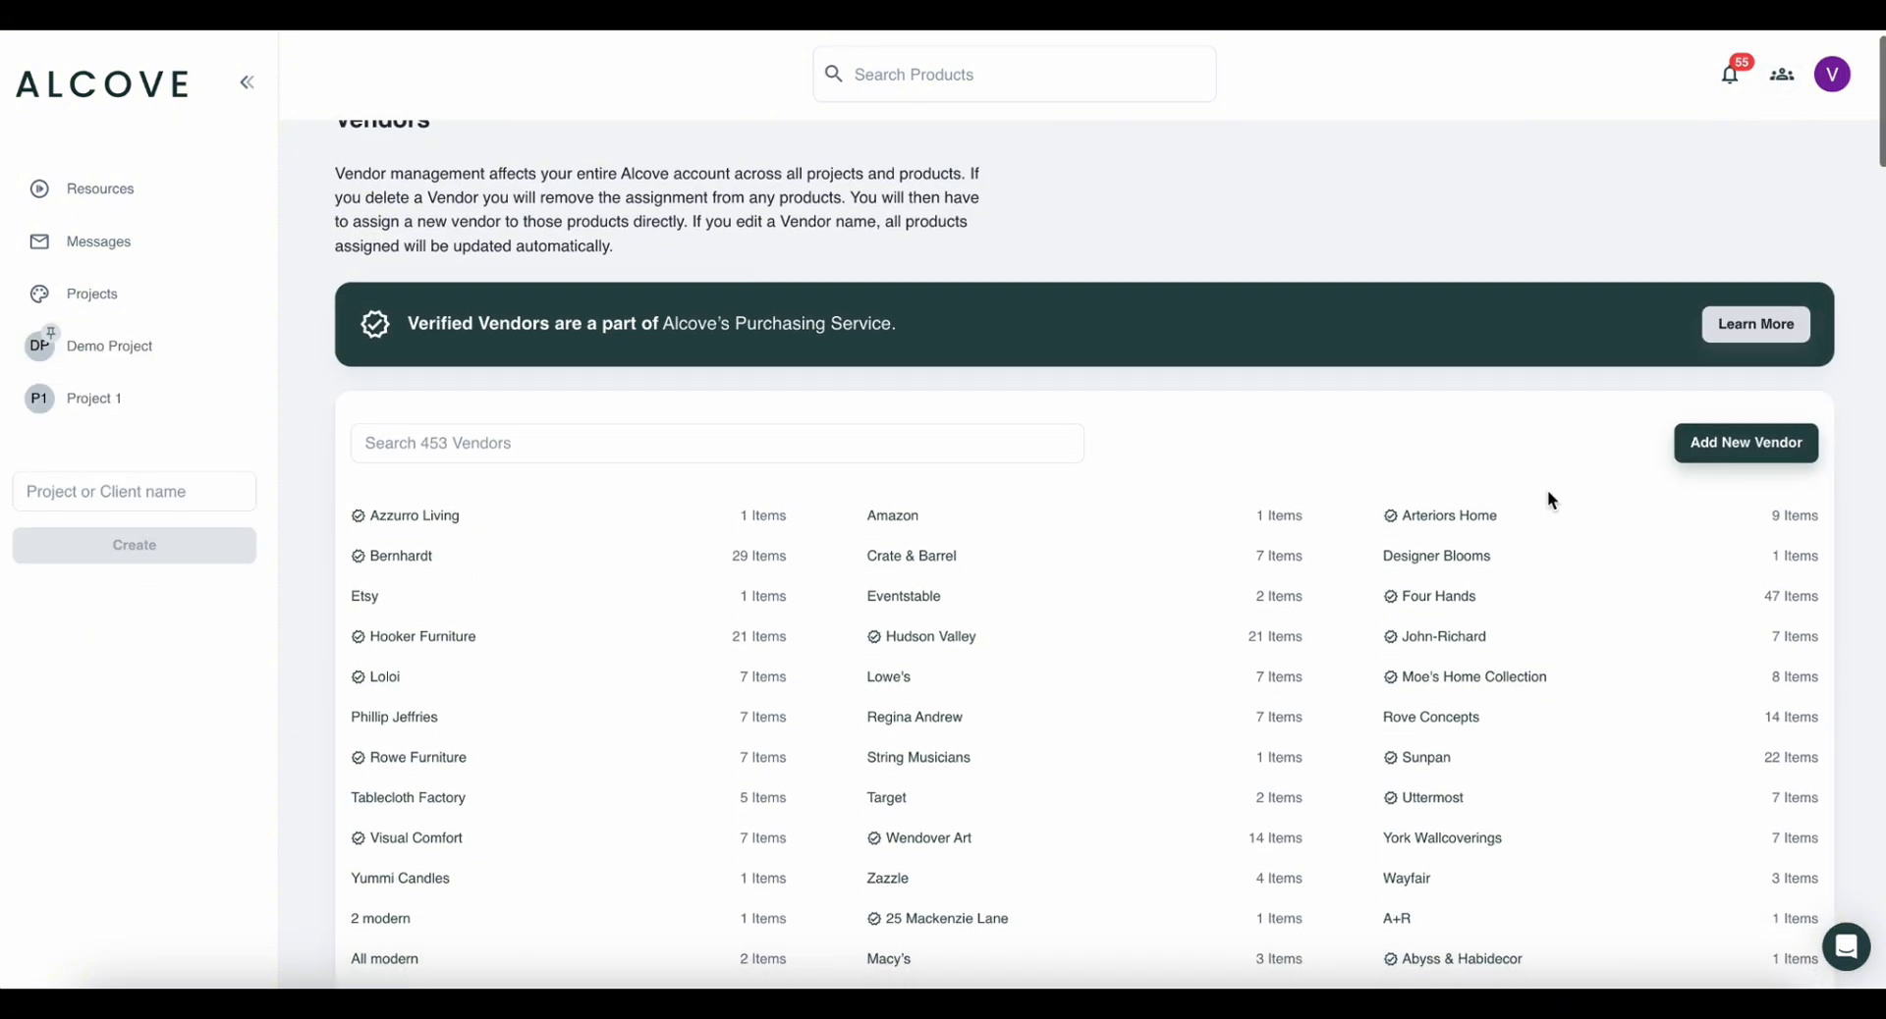
{"action": "scroll", "coordinate": [1549, 500], "scroll_direction": "down", "scroll_amount": 1}
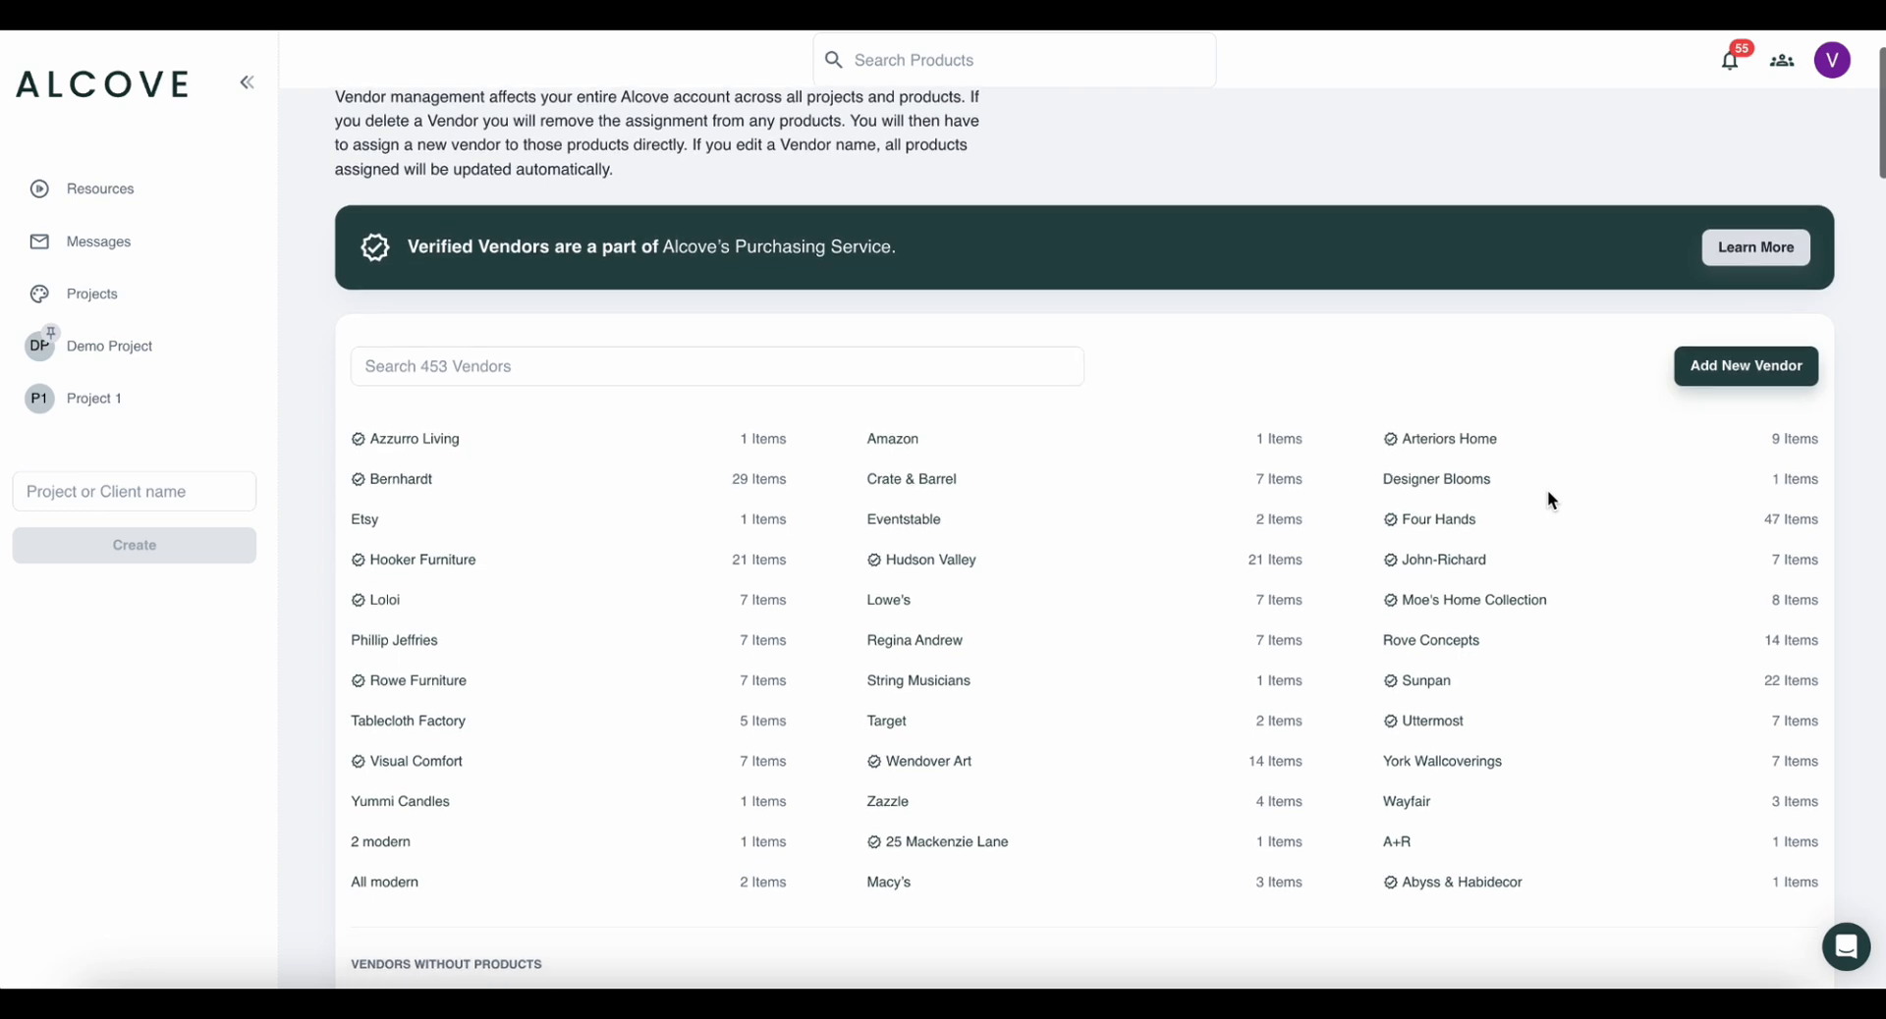
{"action": "scroll", "coordinate": [1549, 496], "scroll_direction": "down", "scroll_amount": 1}
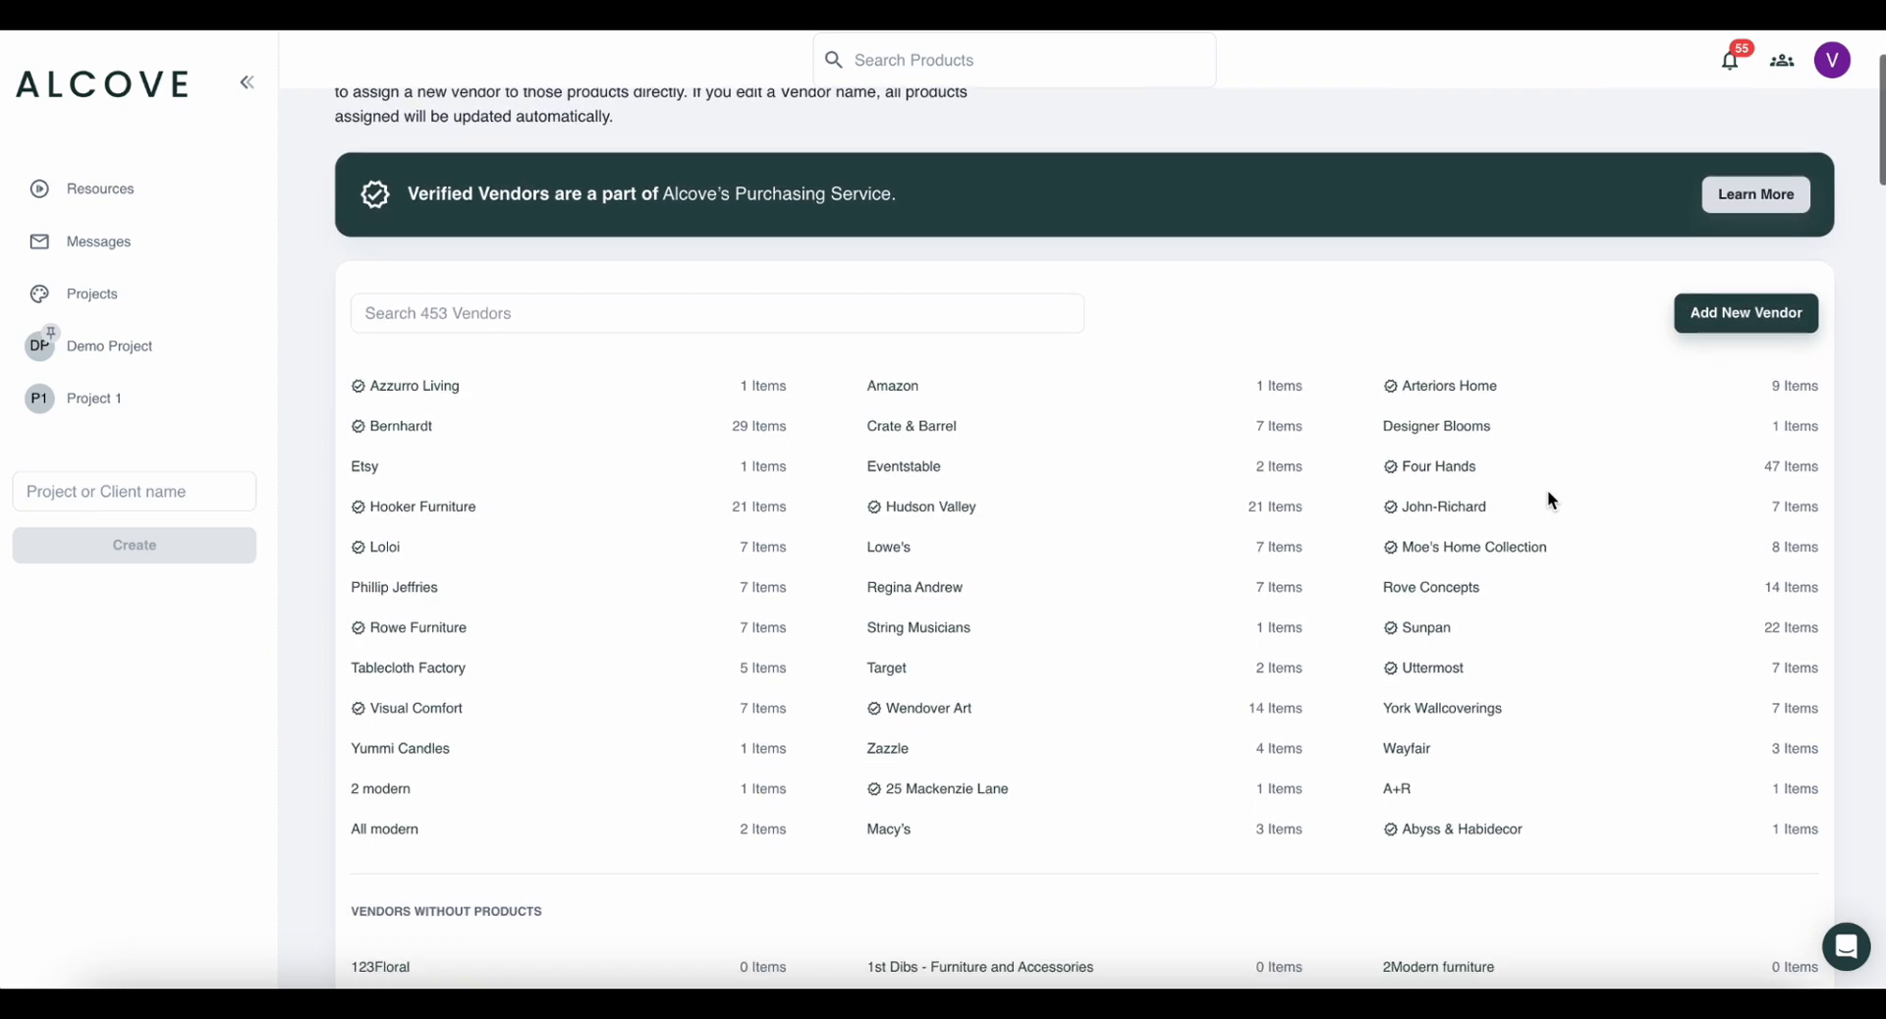
{"action": "scroll", "coordinate": [1547, 491], "scroll_direction": "up", "scroll_amount": 1}
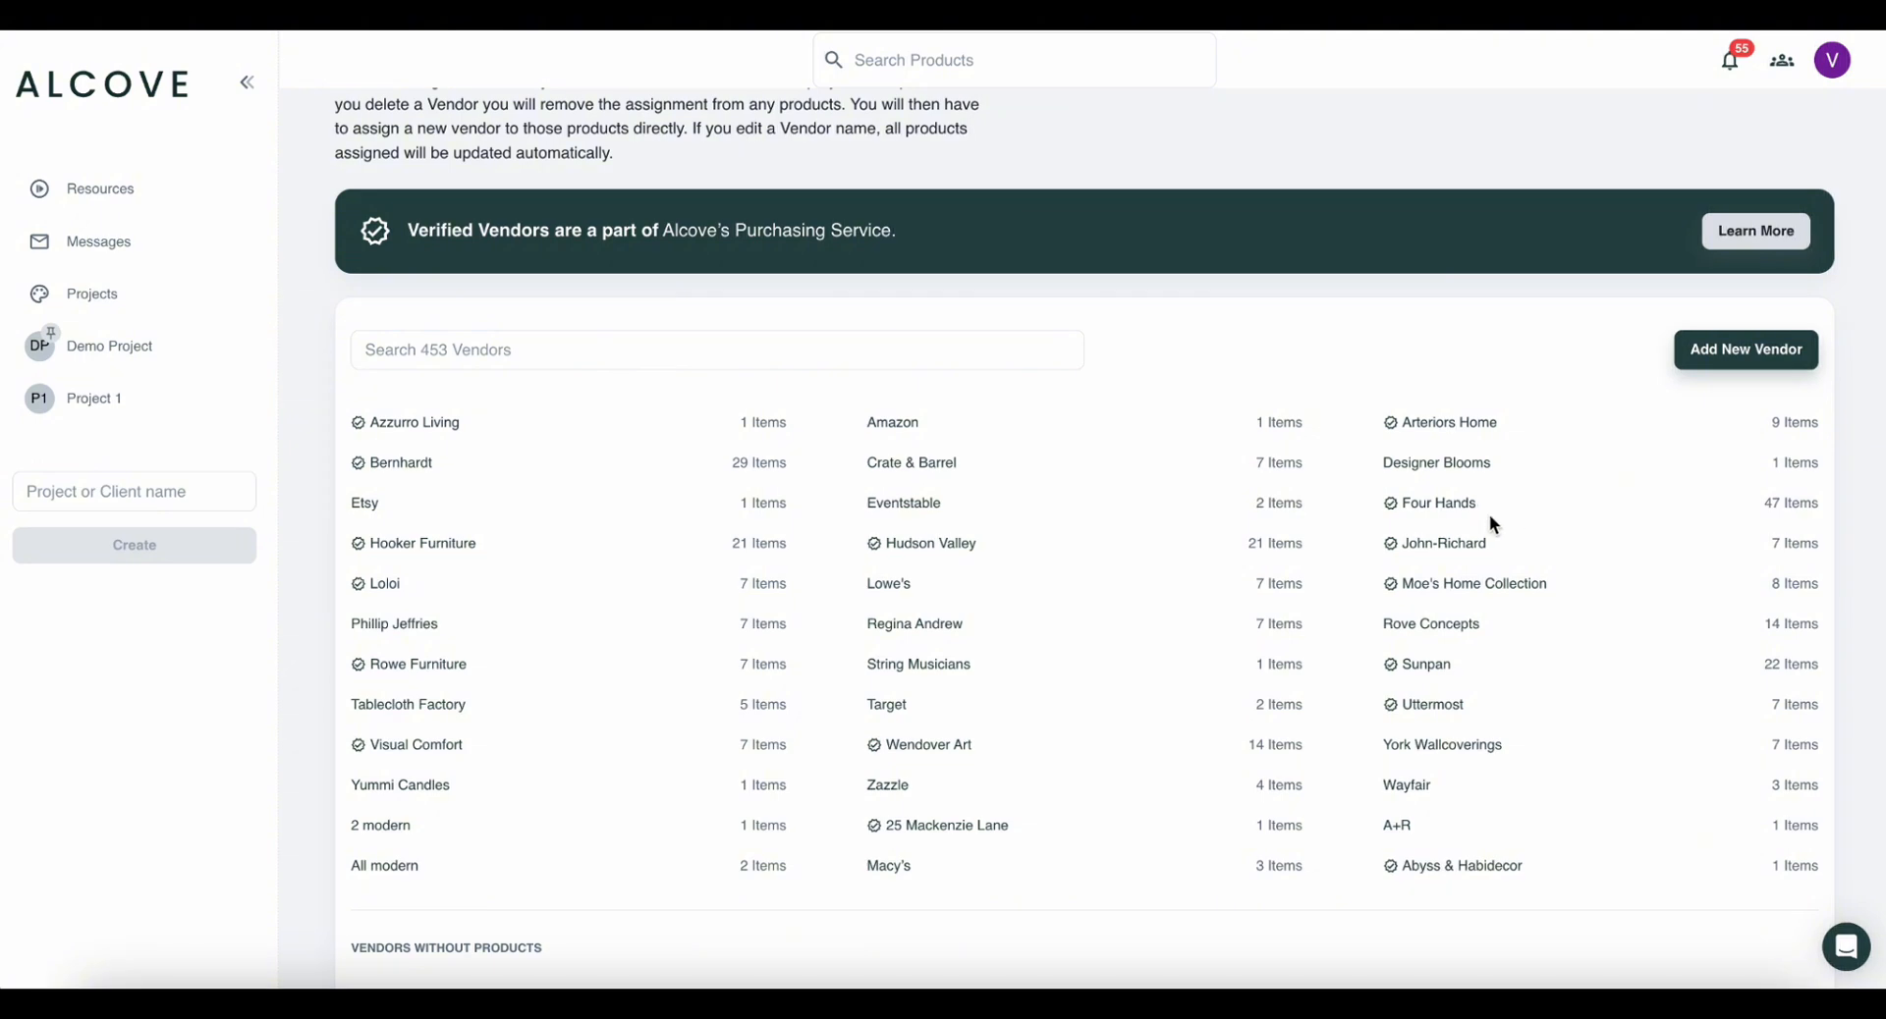
View the blank form for adding a new vendor, close it, and open the information about Alcove's Purchasing Service.
{"action": "left_click", "coordinate": [1695, 356]}
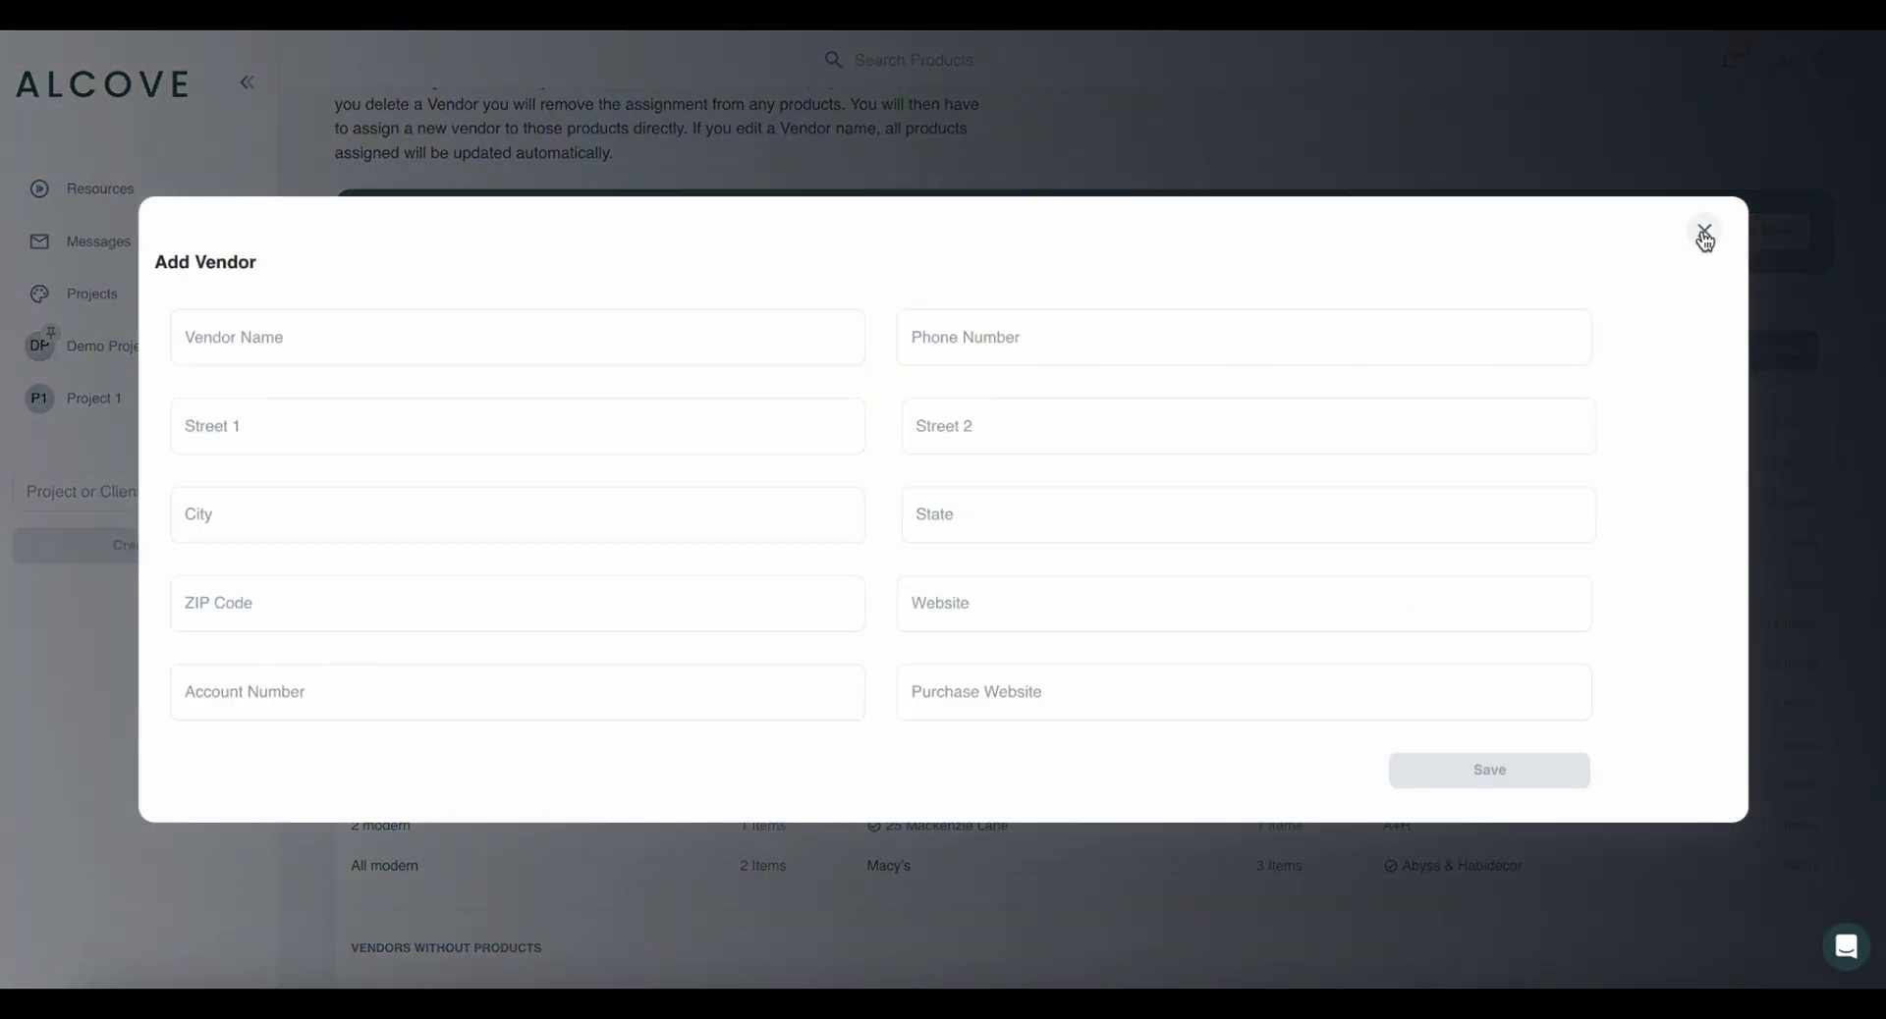
{"action": "left_click", "coordinate": [1704, 235]}
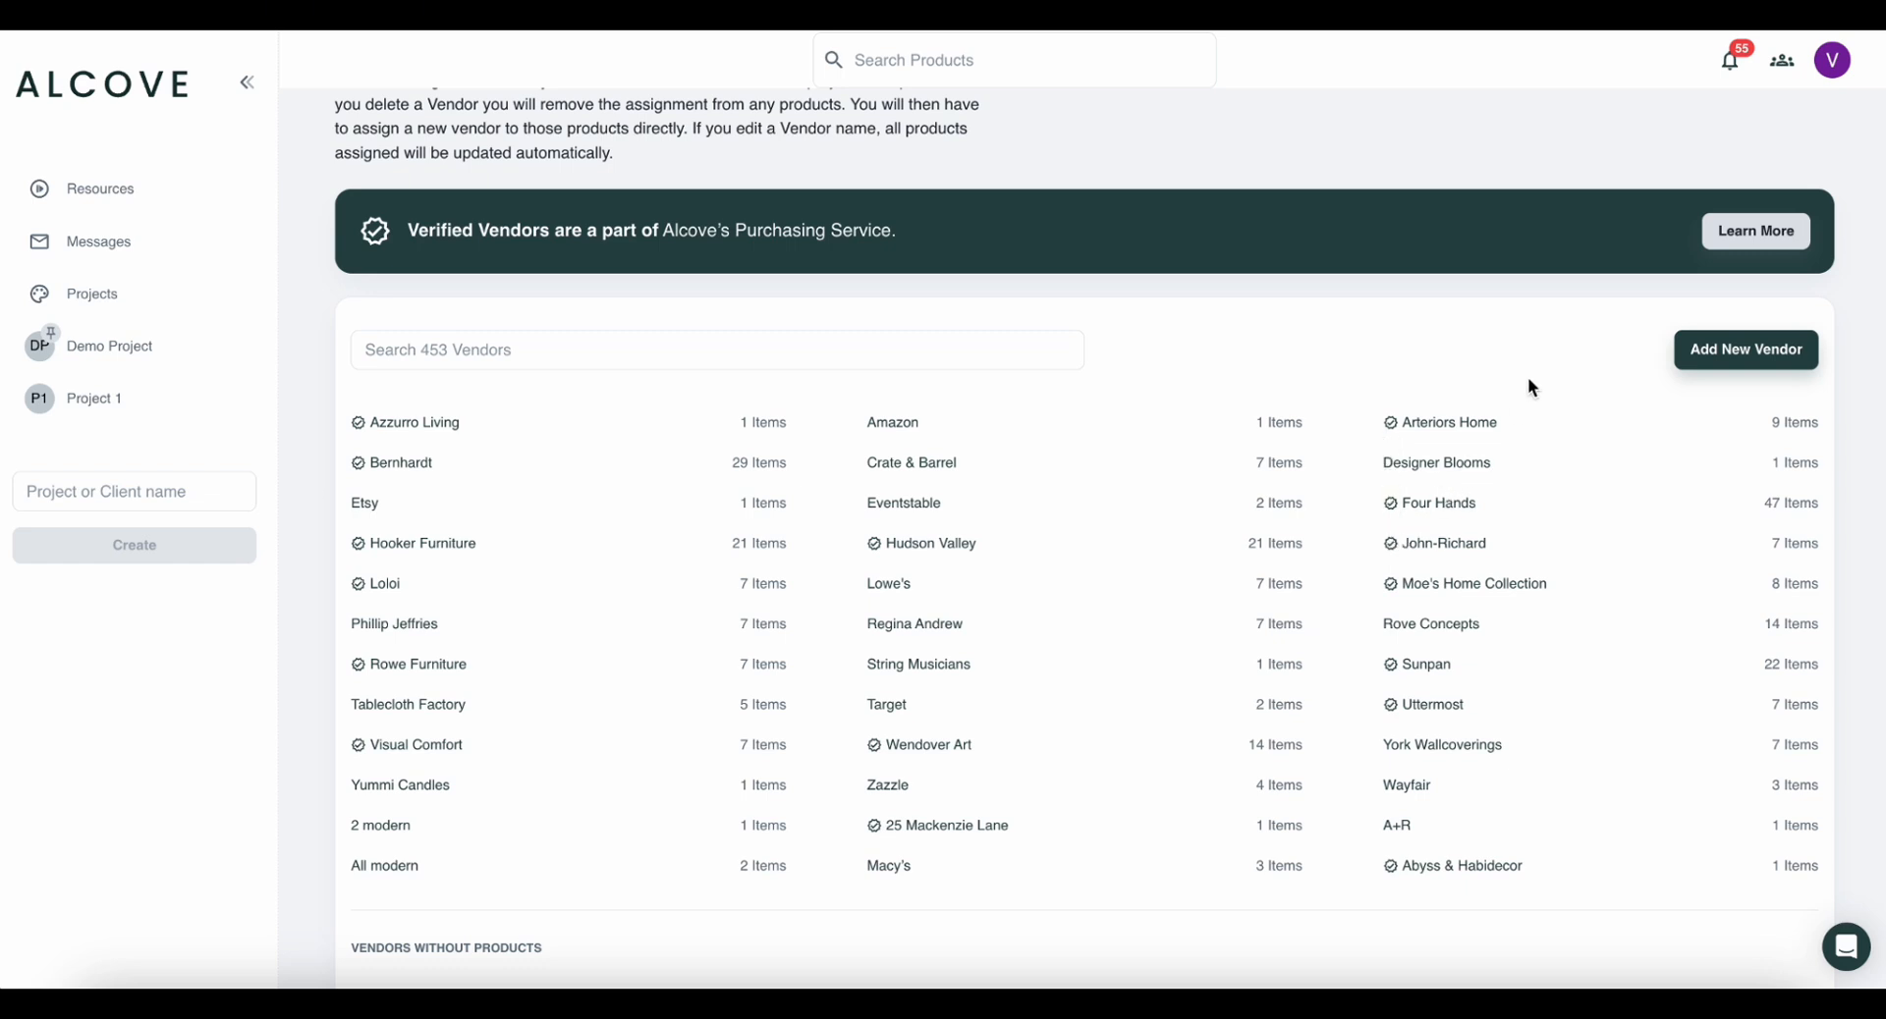
{"action": "left_click", "coordinate": [1714, 237]}
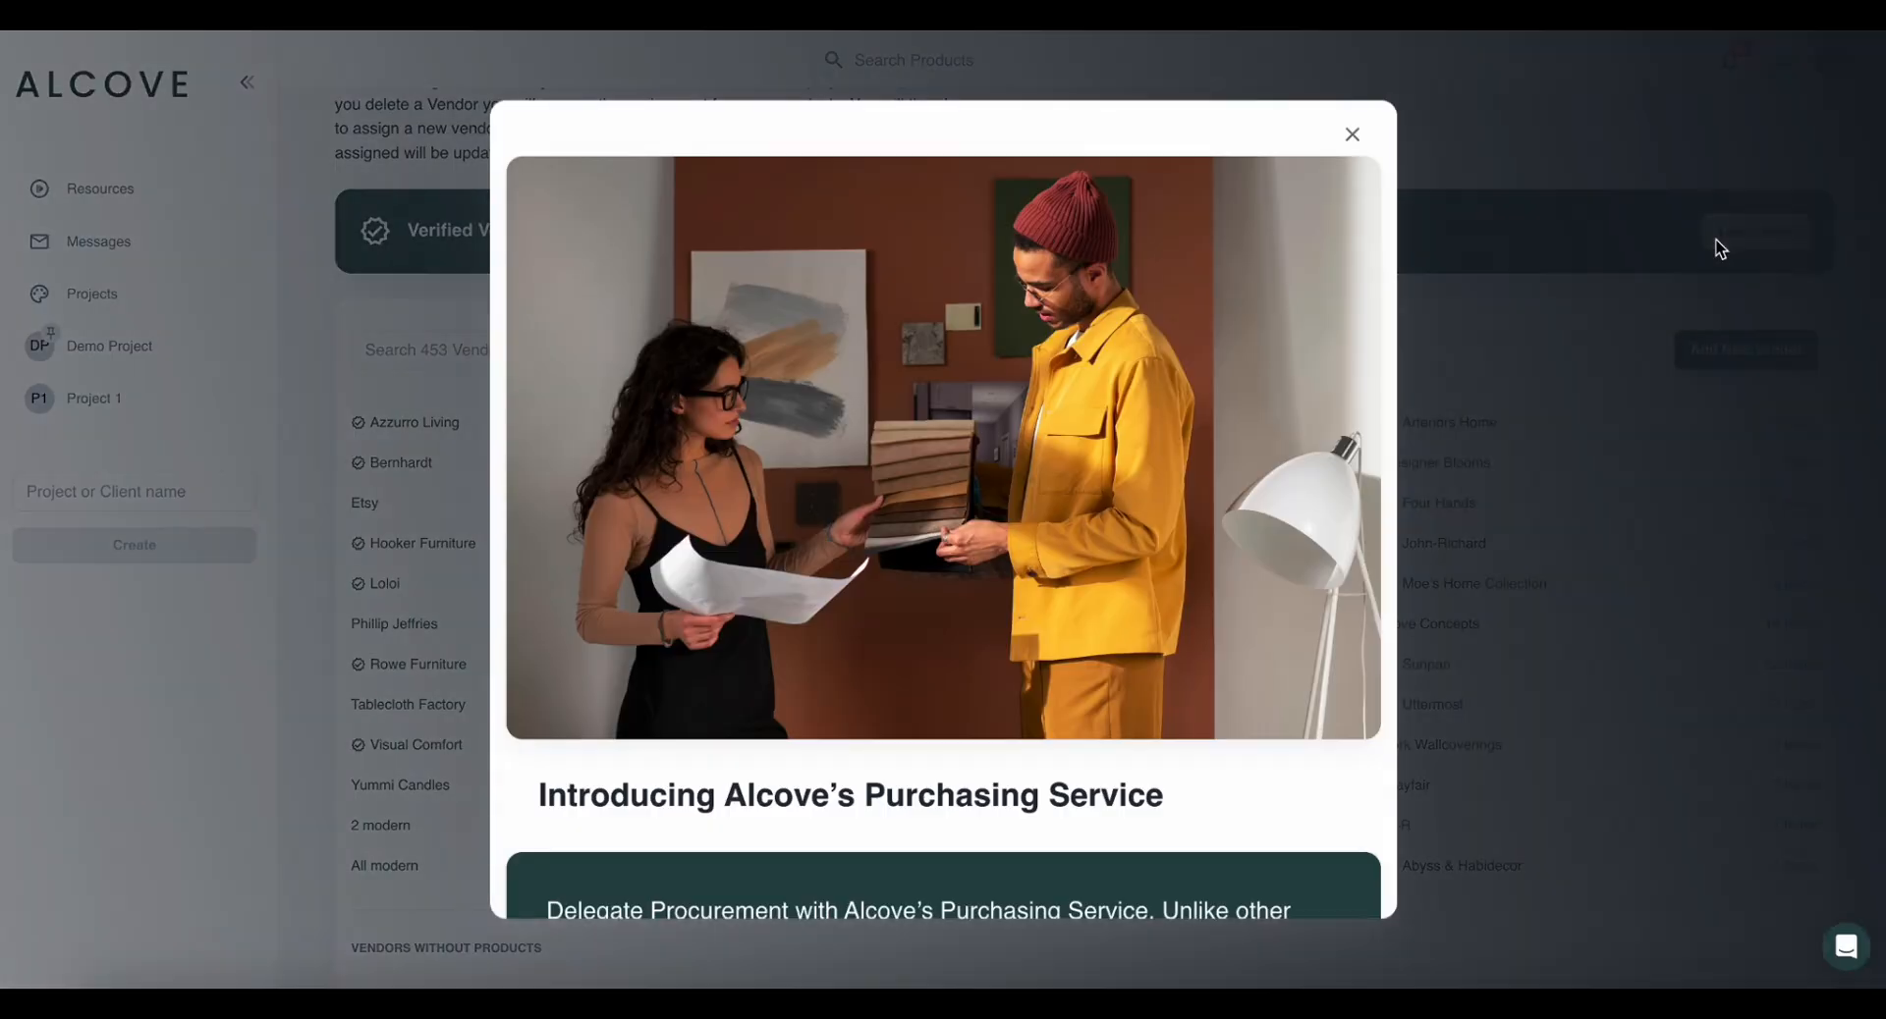
Read through how Alcove's Purchasing Service works, and close the information to return to the vendor list.
{"action": "scroll", "coordinate": [1027, 634], "scroll_direction": "down", "scroll_amount": 5}
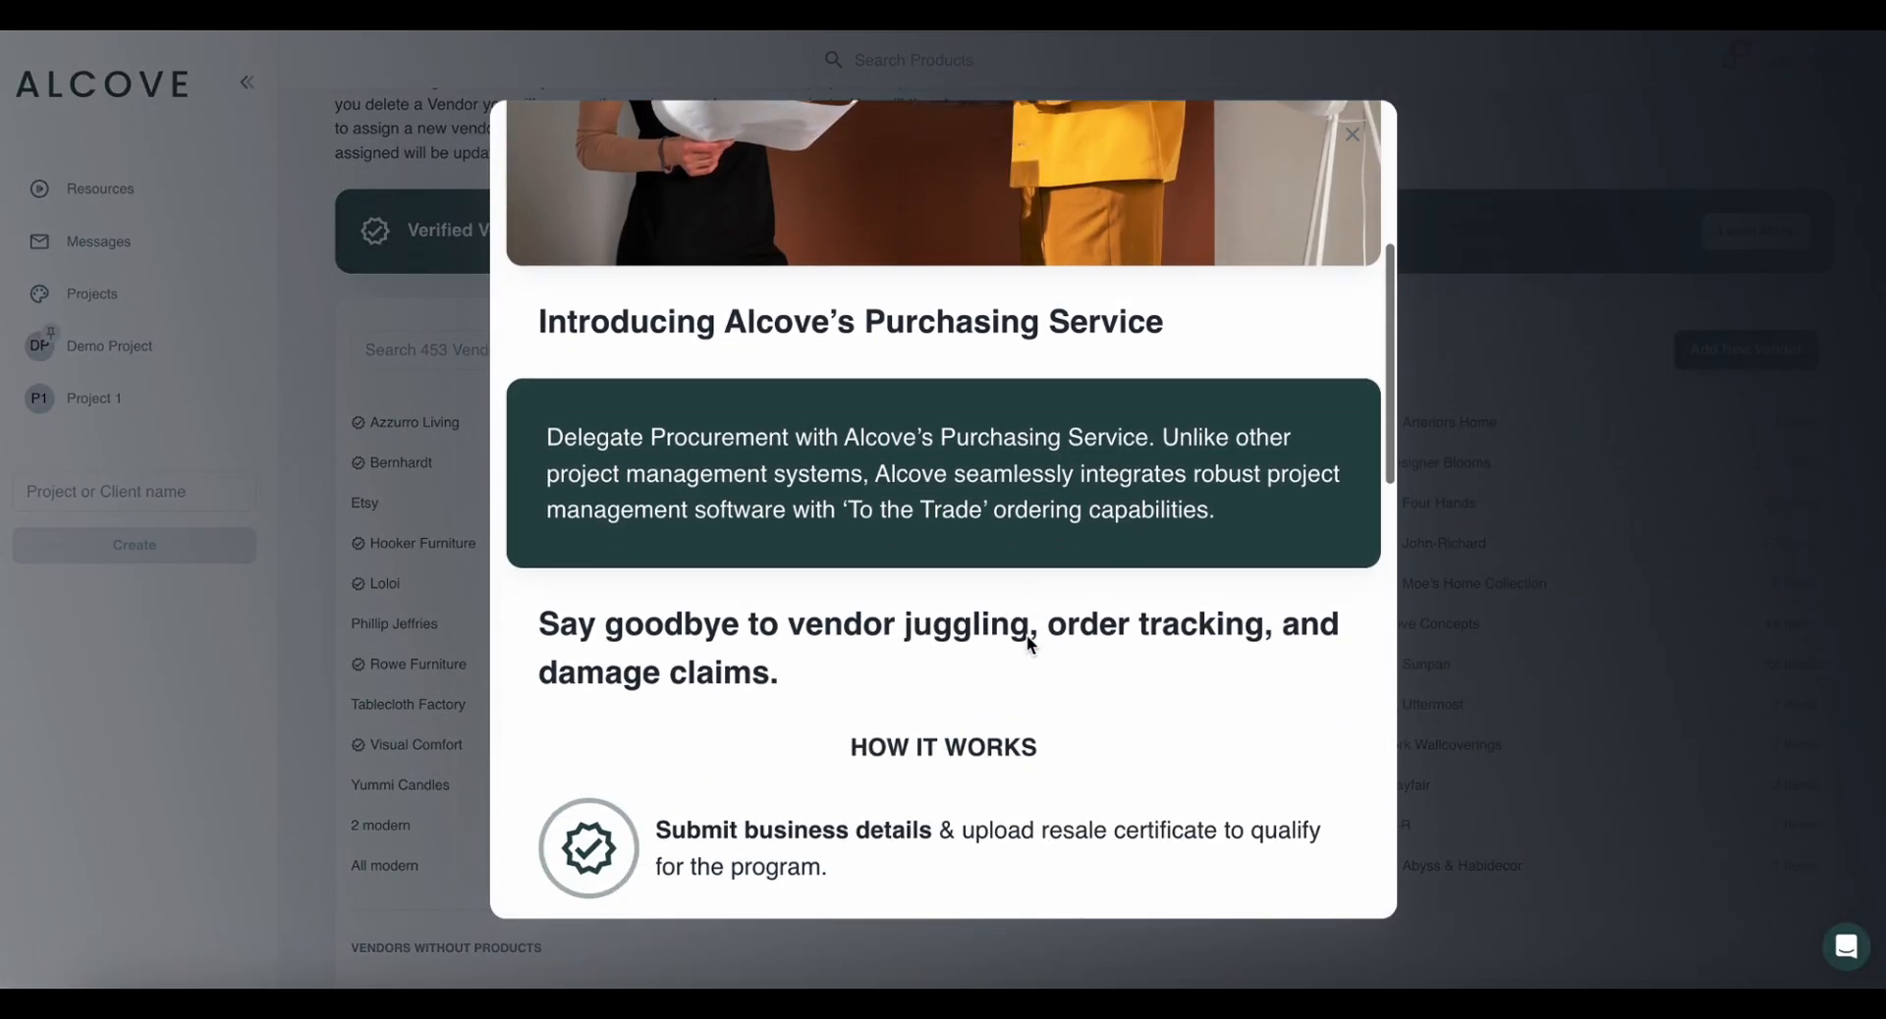
{"action": "scroll", "coordinate": [1027, 635], "scroll_direction": "down", "scroll_amount": 4}
{"action": "left_click", "coordinate": [1486, 481]}
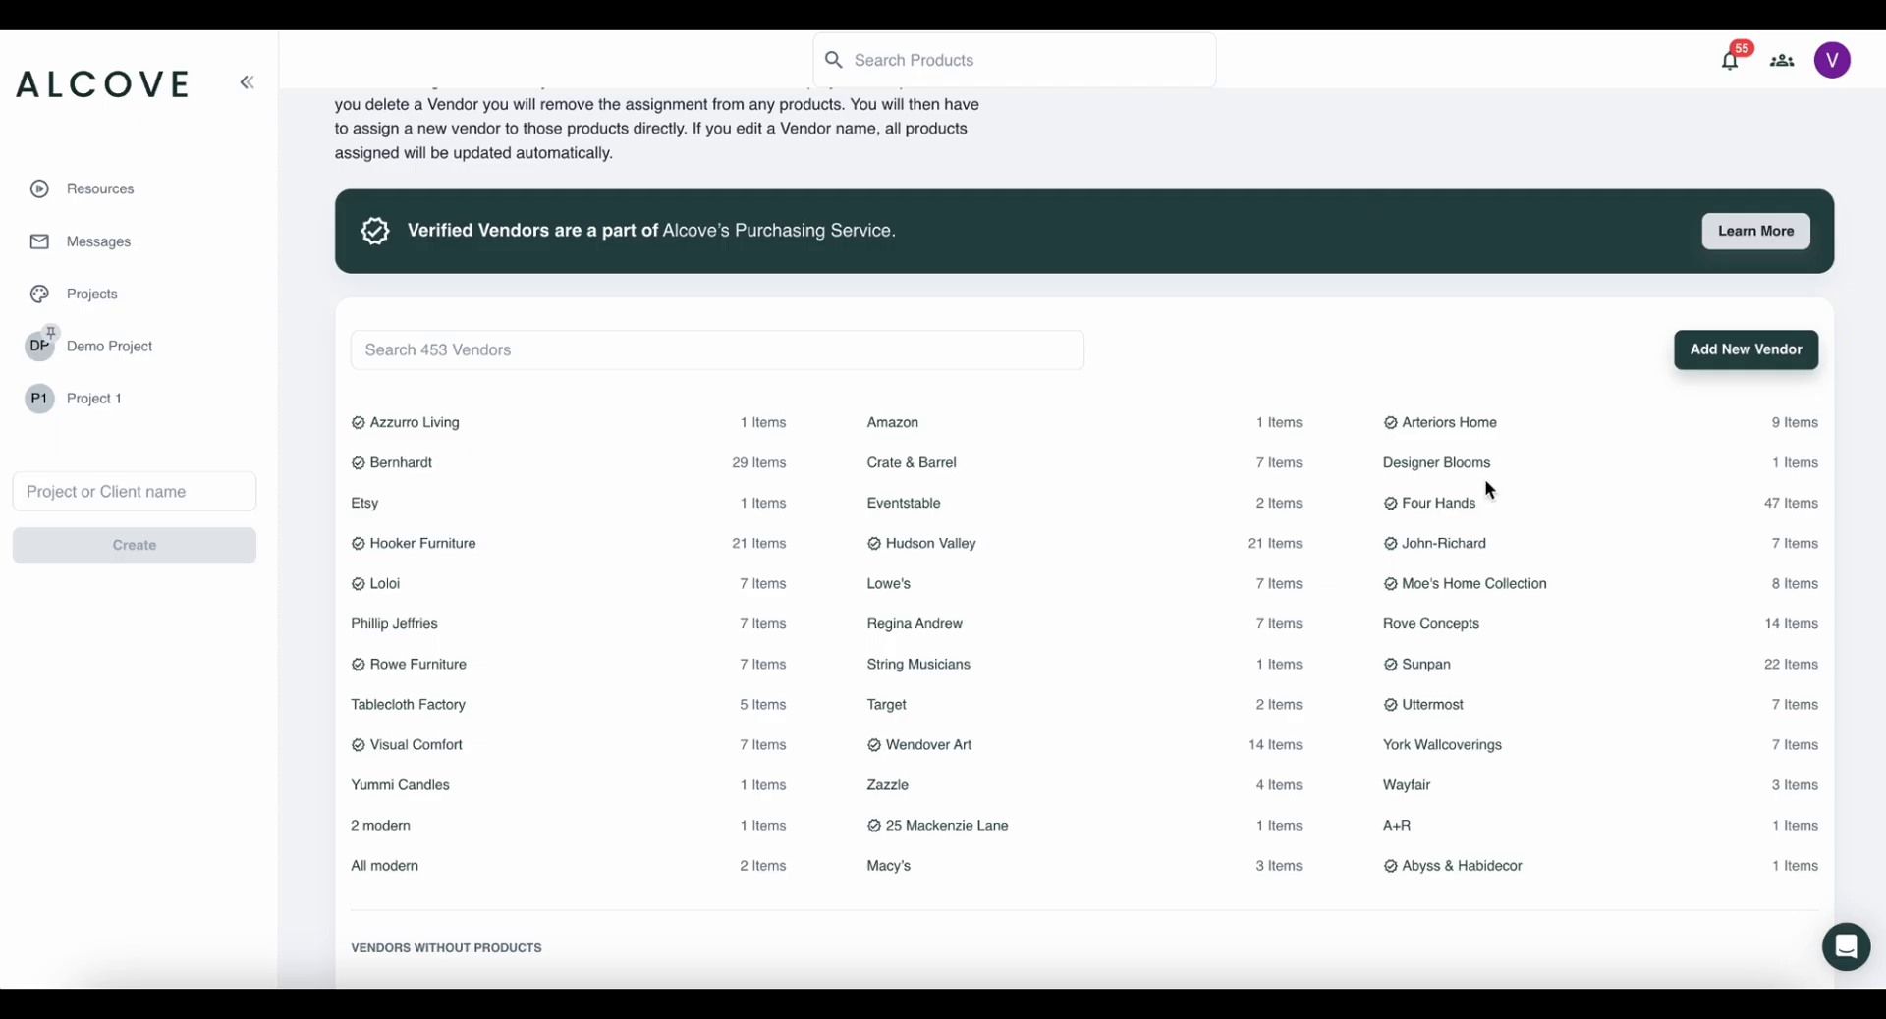
Open the Four Hands vendor page and review its overview of order figures, products en route, trade discount, payment type and freight carriers.
{"action": "left_click", "coordinate": [1456, 503]}
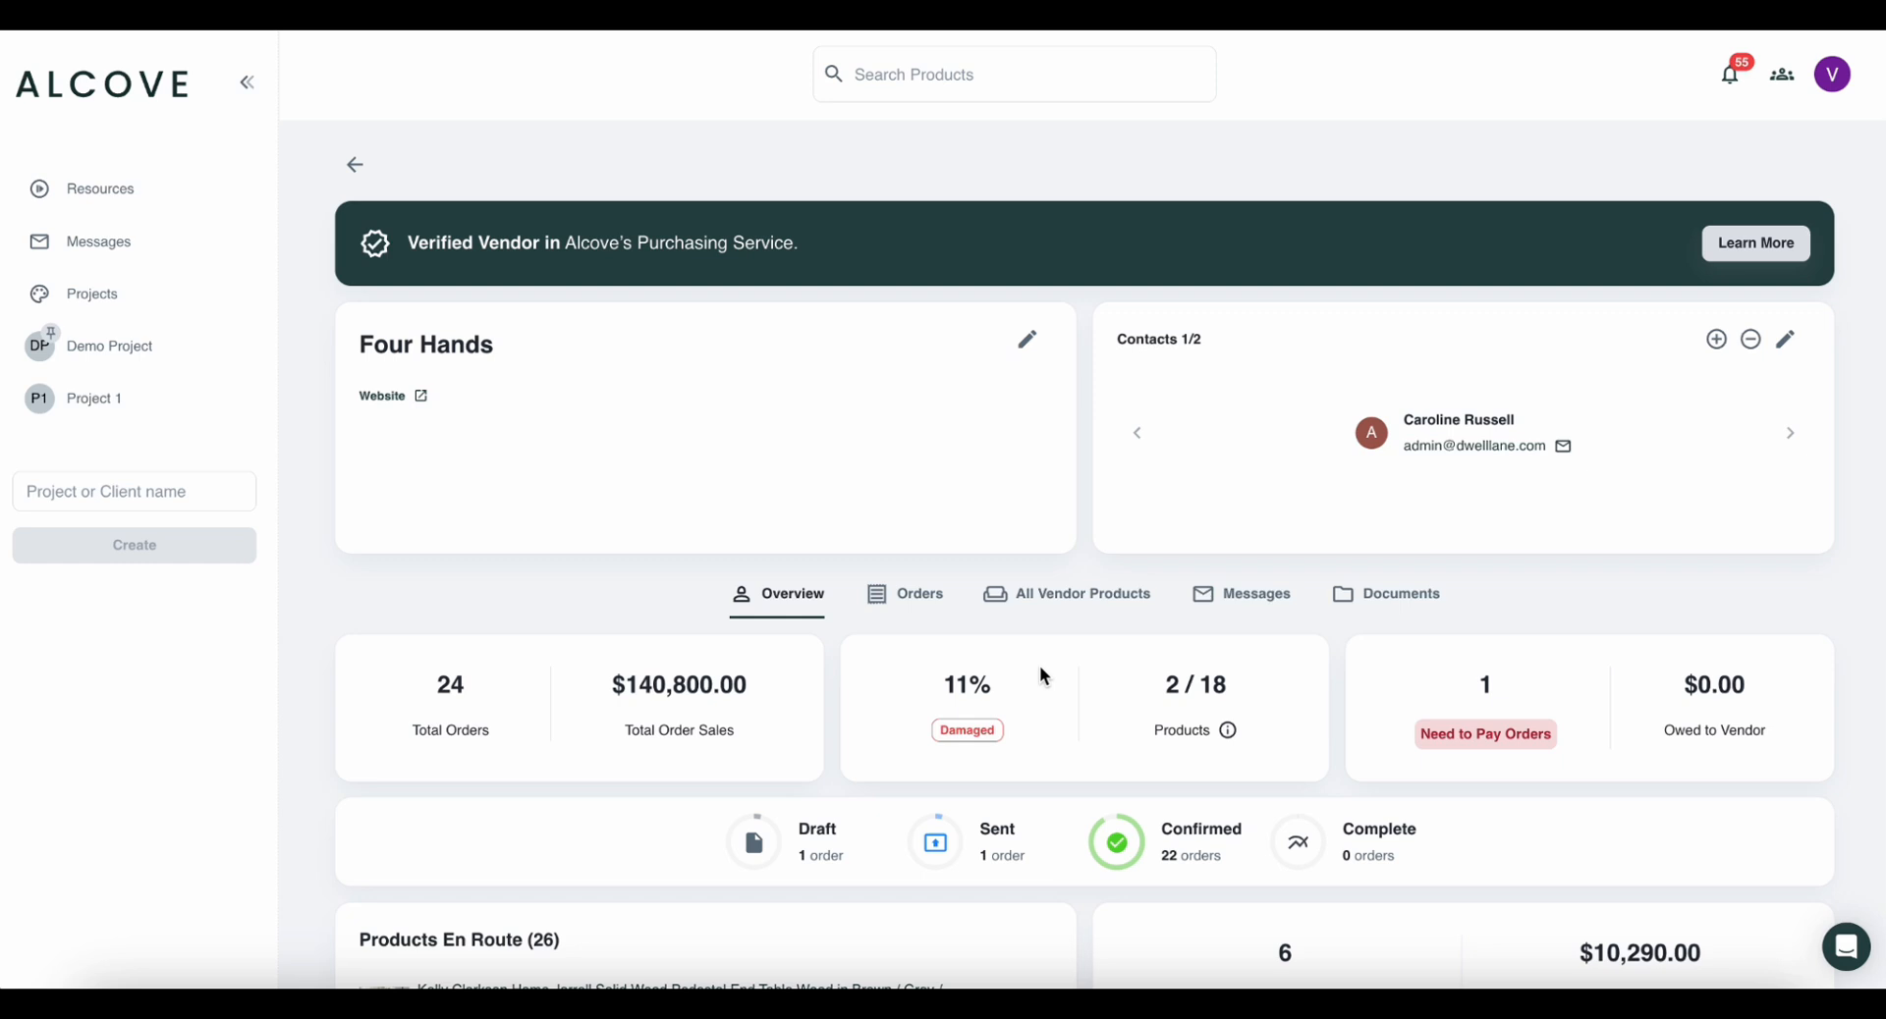
{"action": "scroll", "coordinate": [1041, 674], "scroll_direction": "down", "scroll_amount": 2}
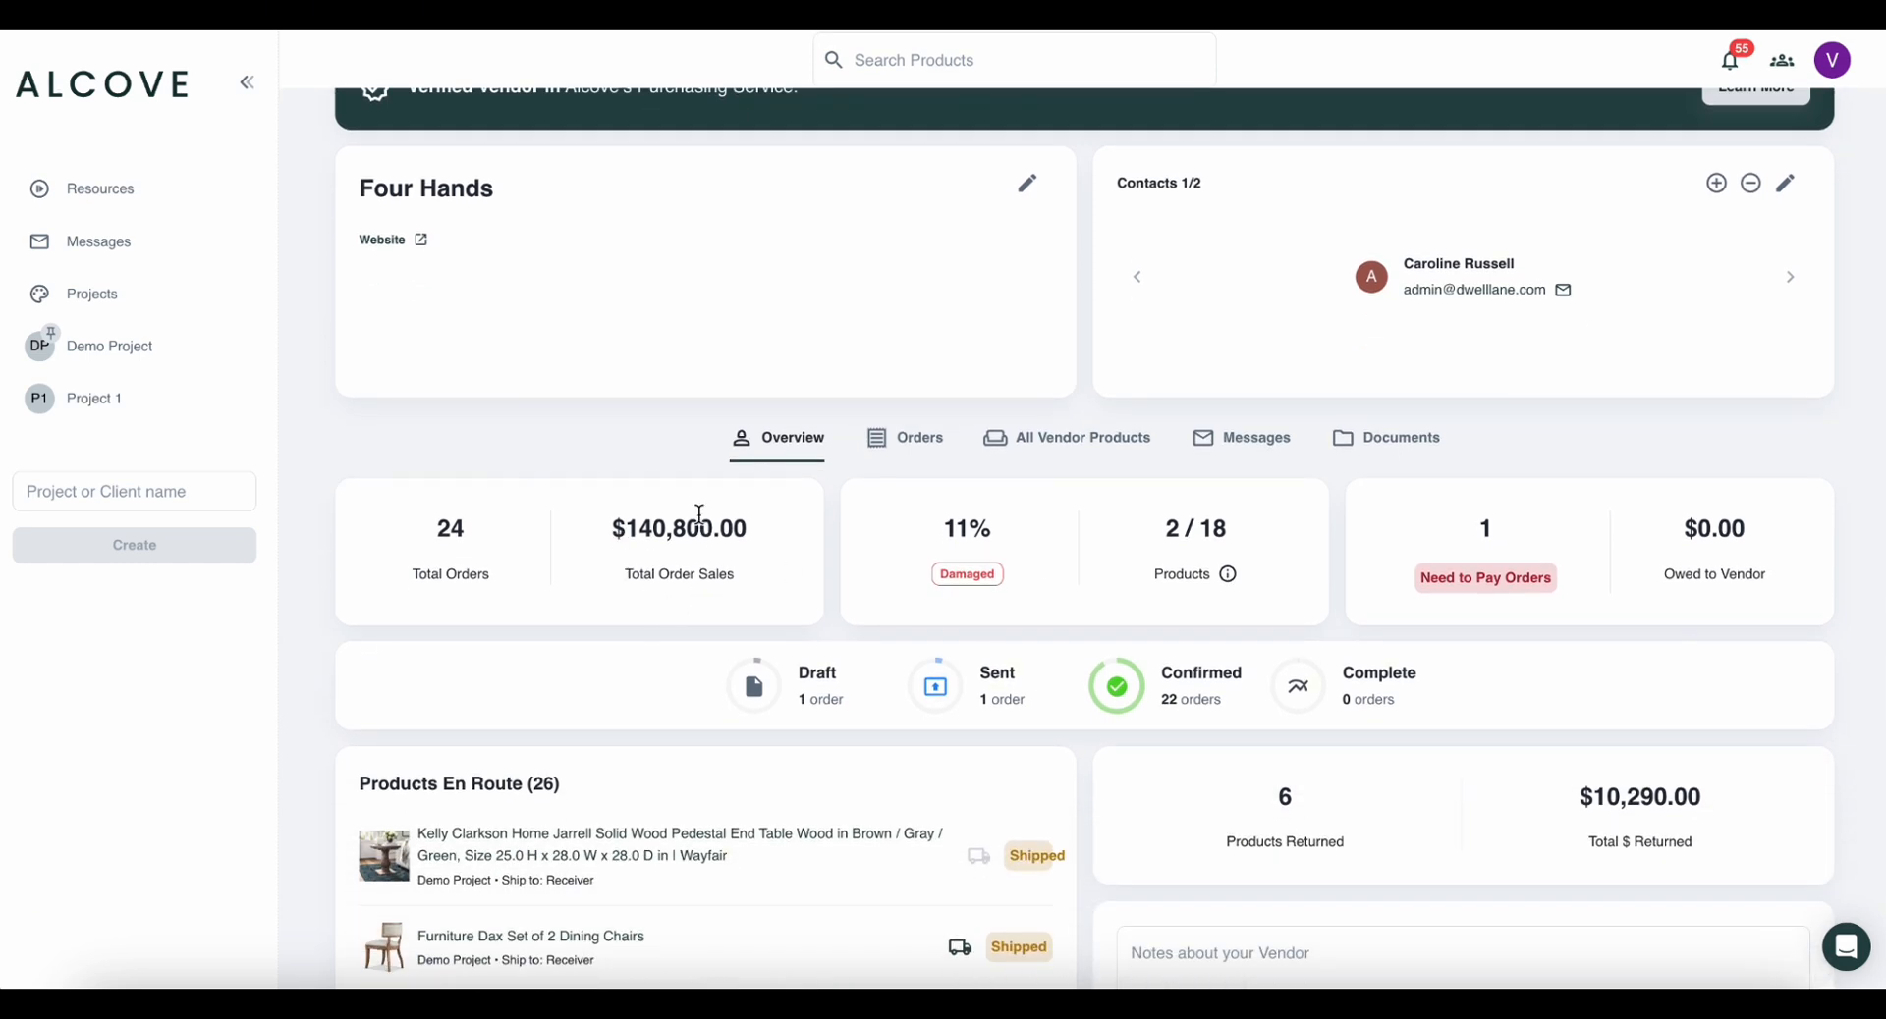
{"action": "scroll", "coordinate": [641, 517], "scroll_direction": "down", "scroll_amount": 1}
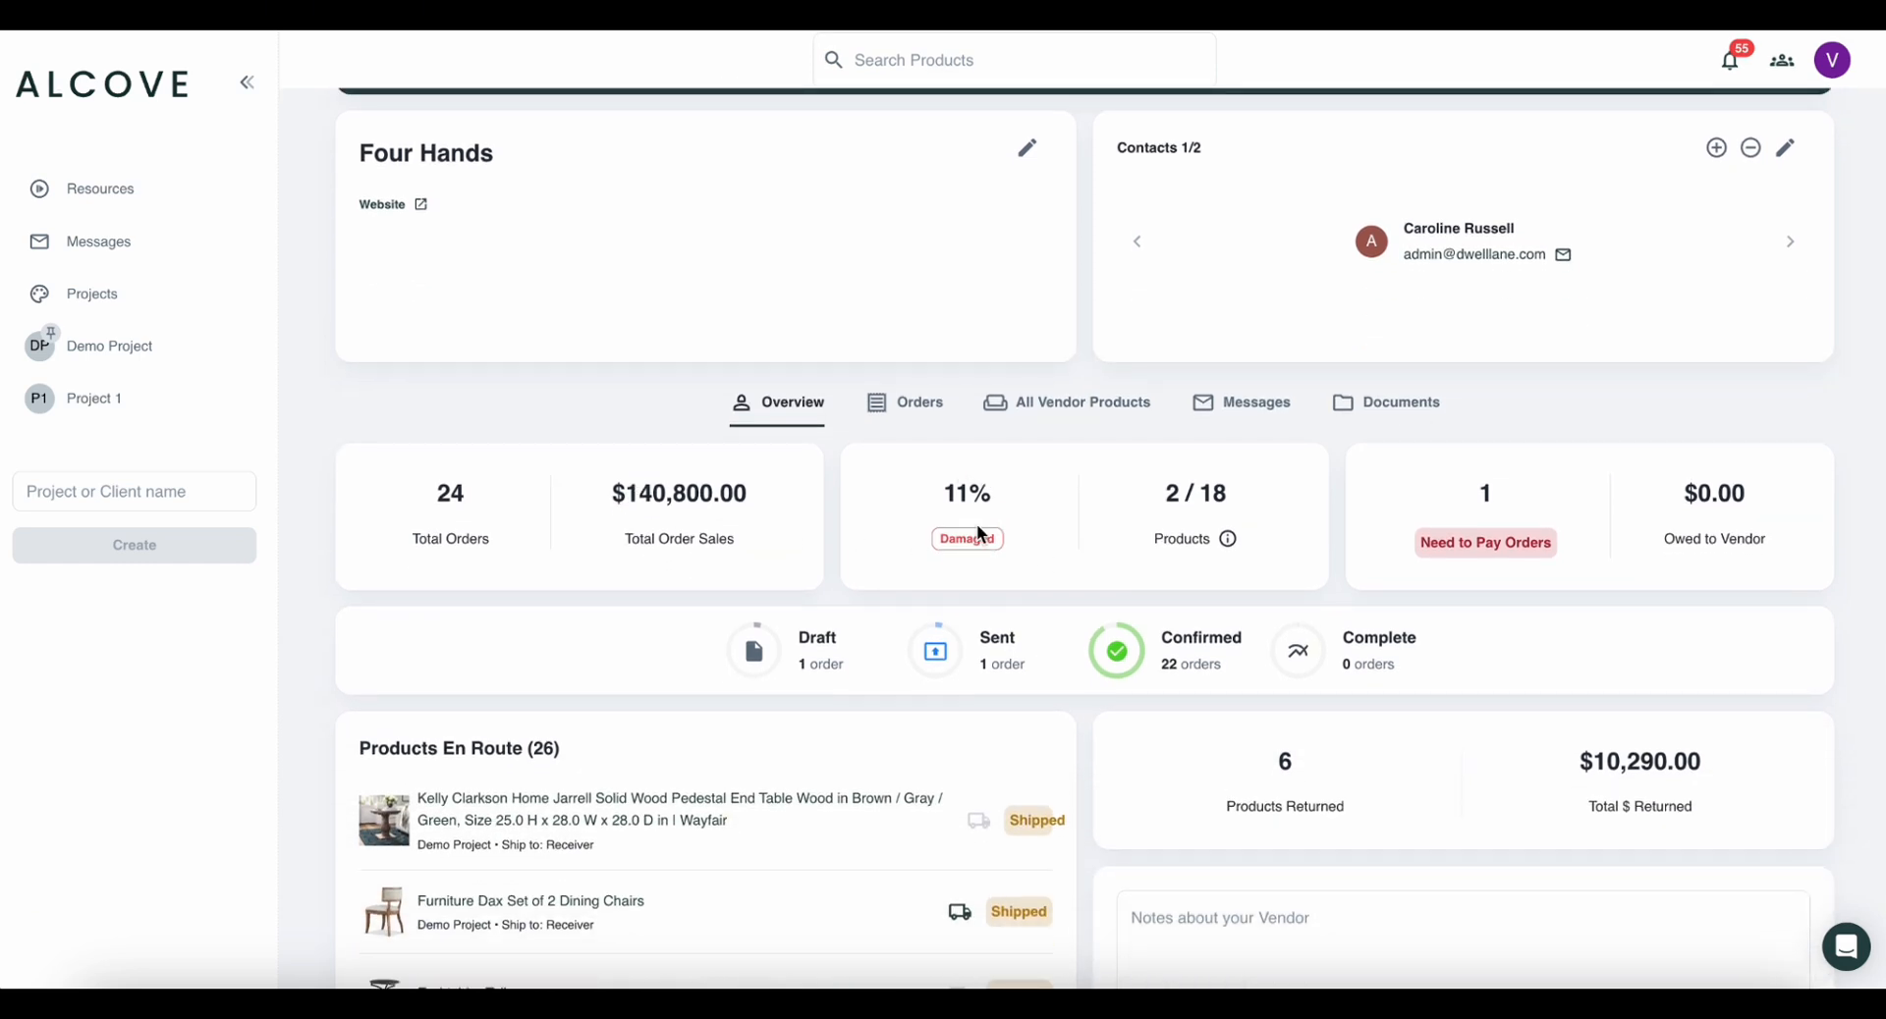
{"action": "scroll", "coordinate": [1506, 509], "scroll_direction": "down", "scroll_amount": 3}
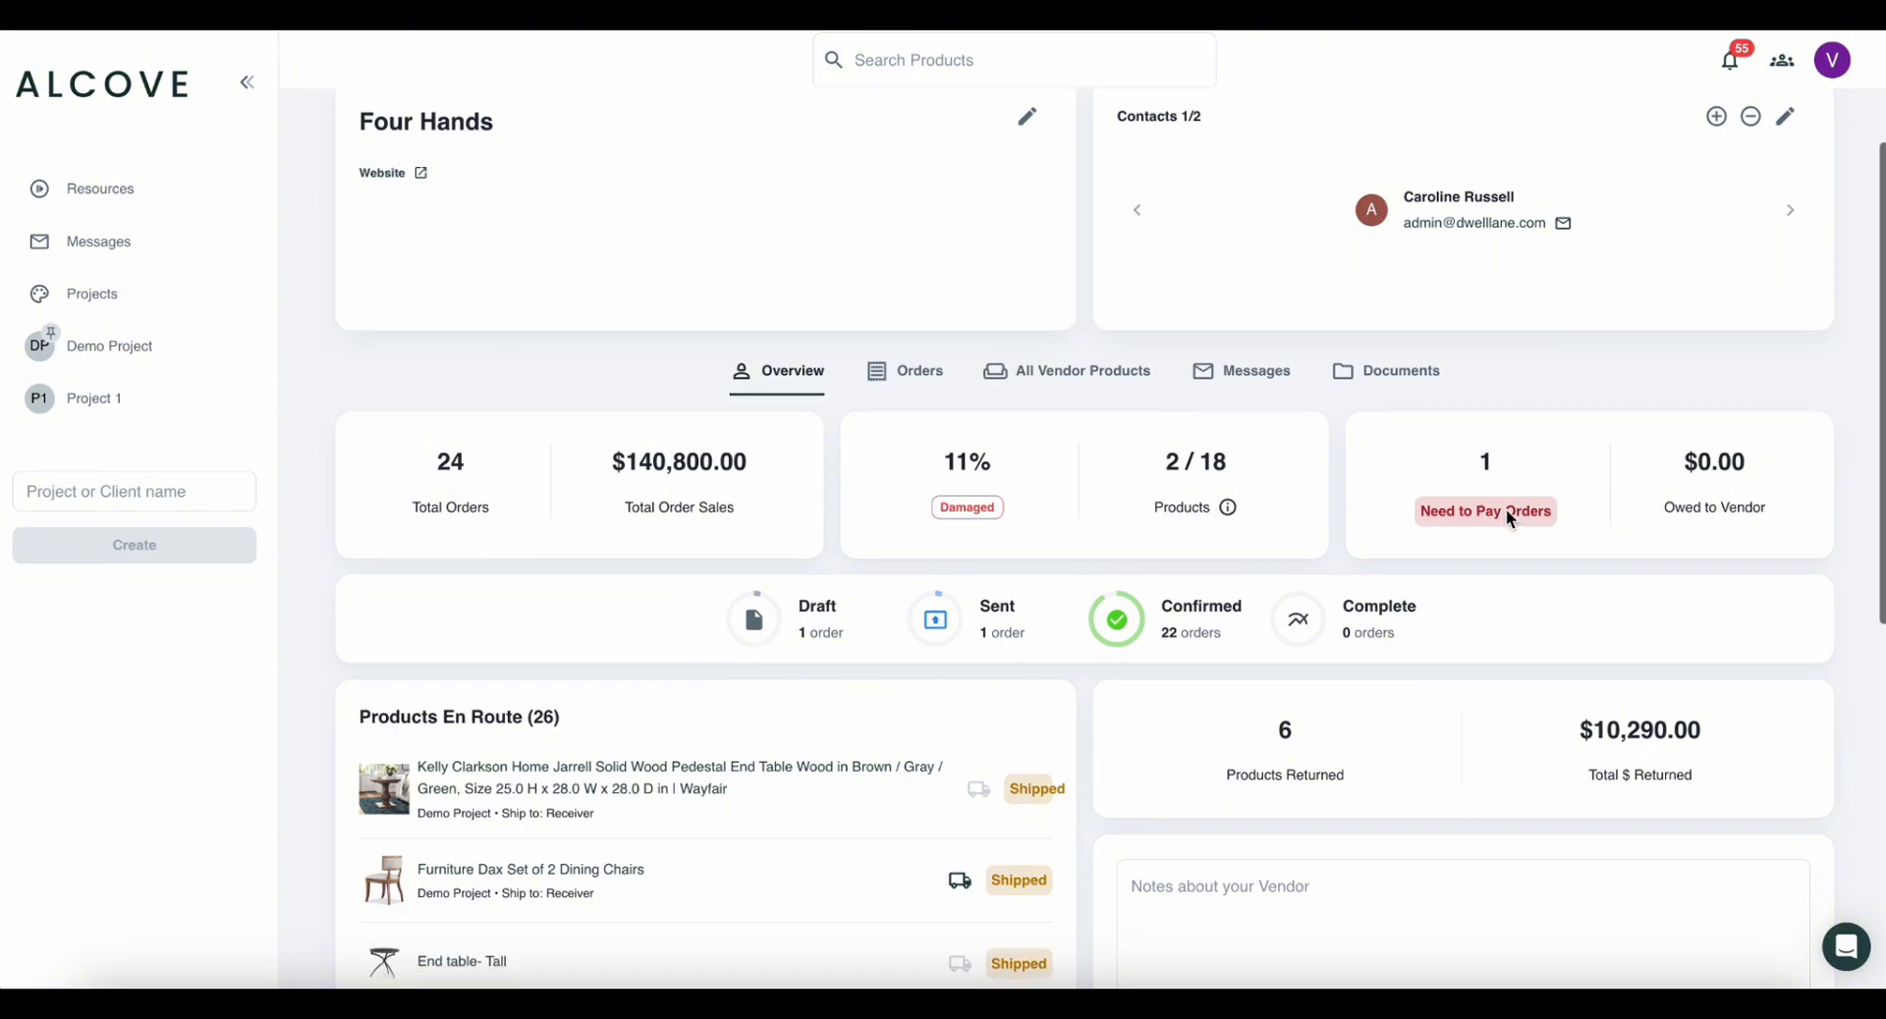
{"action": "scroll", "coordinate": [1140, 668], "scroll_direction": "down", "scroll_amount": 3}
{"action": "scroll", "coordinate": [1140, 669], "scroll_direction": "down", "scroll_amount": 2}
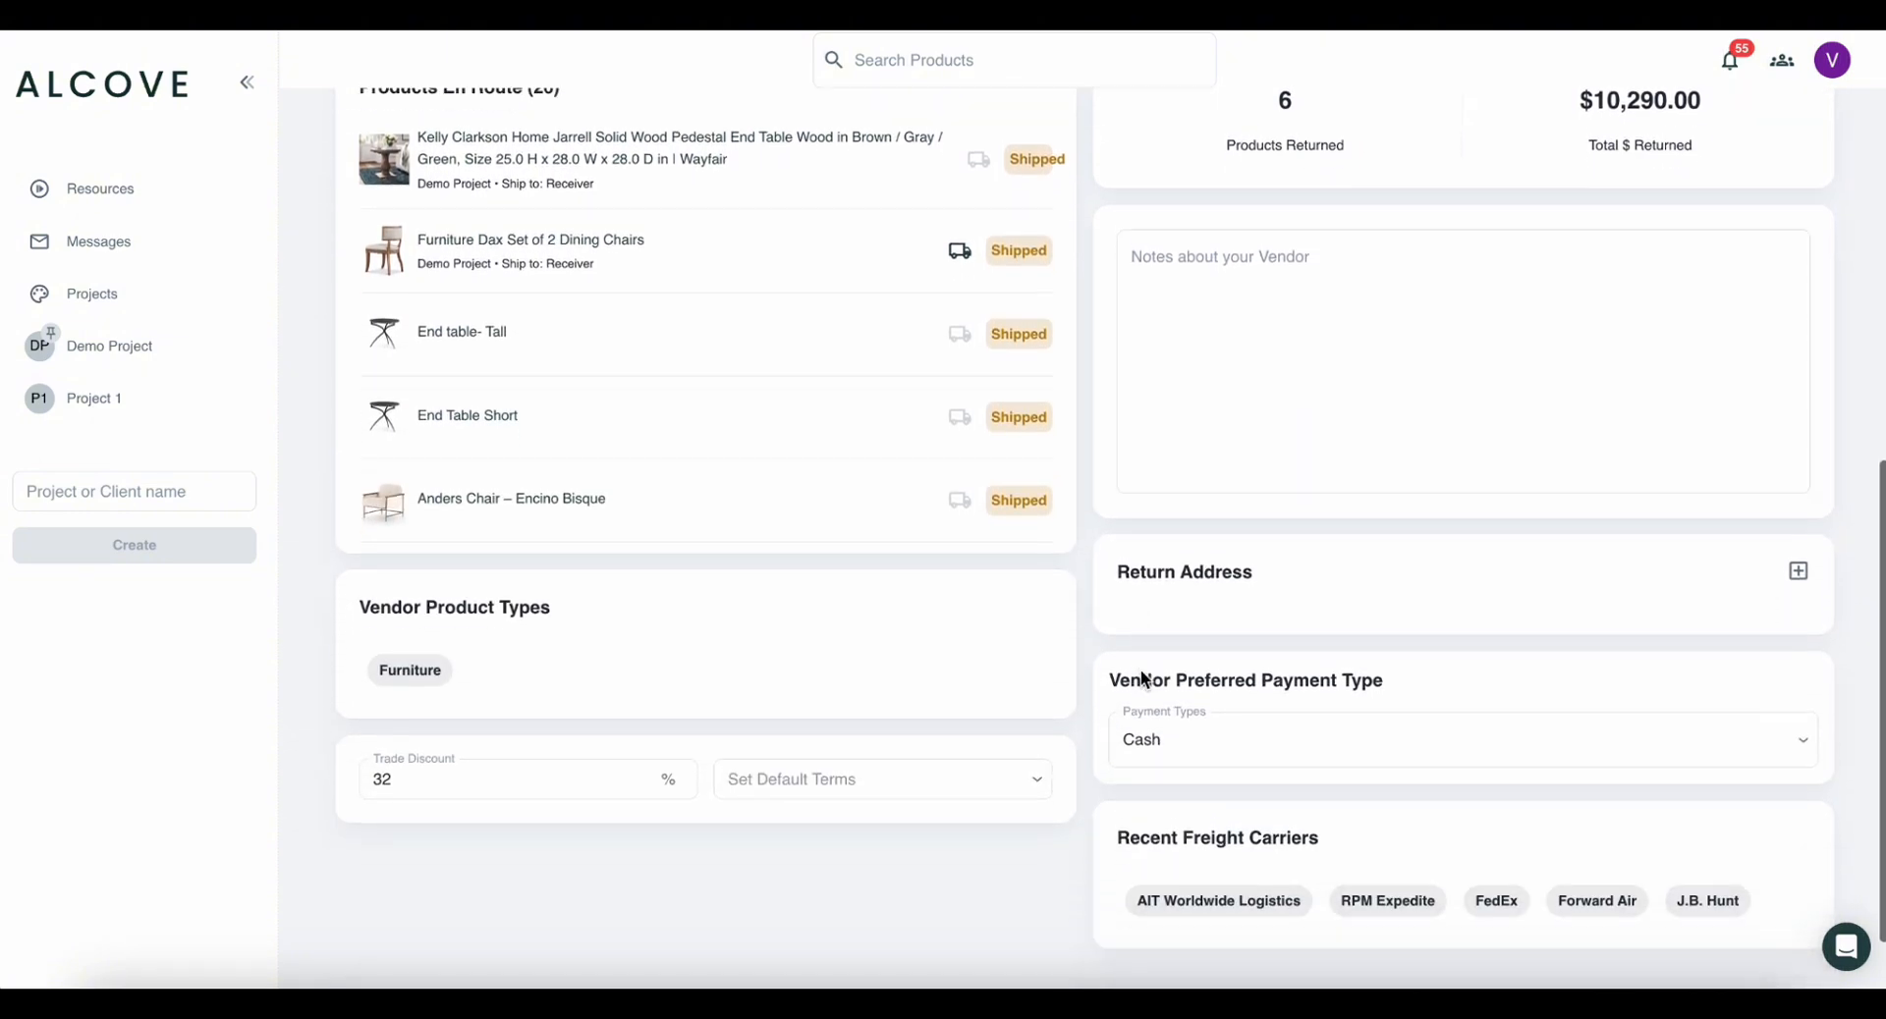
View the Four Hands orders and look over their order status, project, payment status and totals.
{"action": "scroll", "coordinate": [1140, 669], "scroll_direction": "up", "scroll_amount": 8}
{"action": "left_click", "coordinate": [929, 475]}
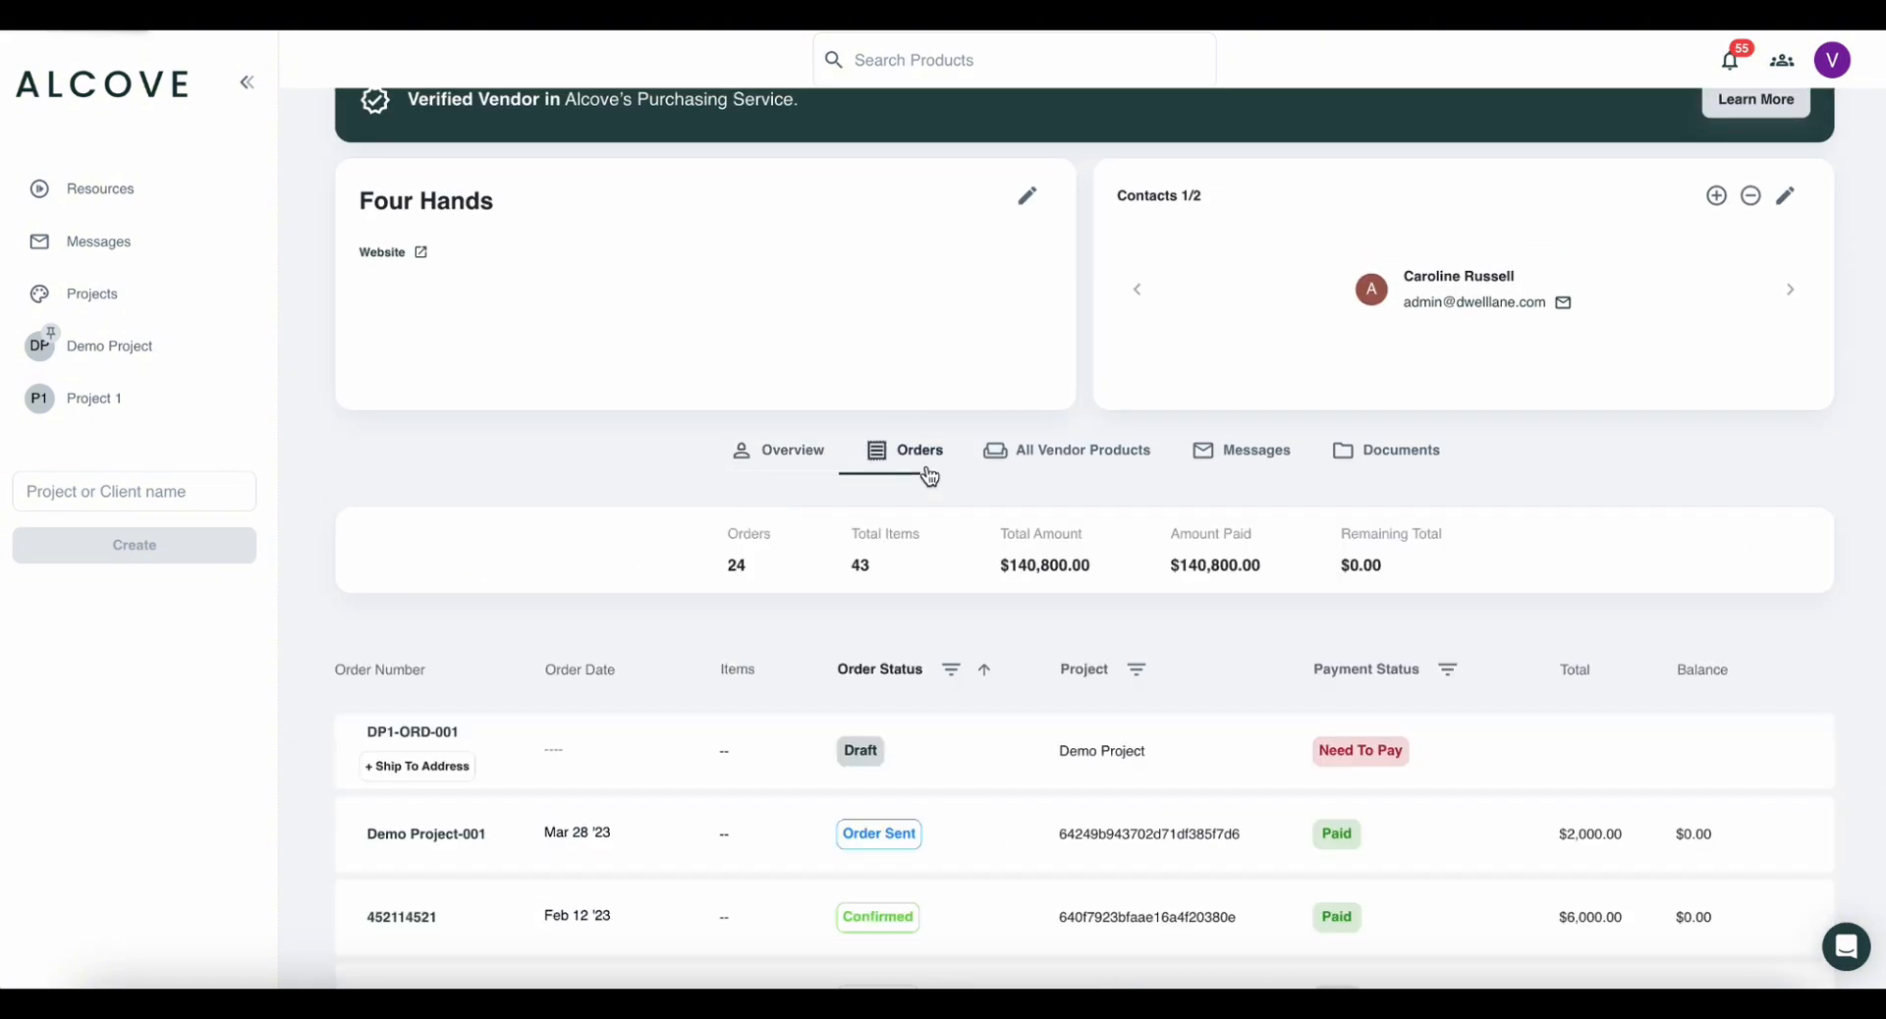
{"action": "scroll", "coordinate": [973, 763], "scroll_direction": "down", "scroll_amount": 1}
{"action": "scroll", "coordinate": [972, 762], "scroll_direction": "down", "scroll_amount": 1}
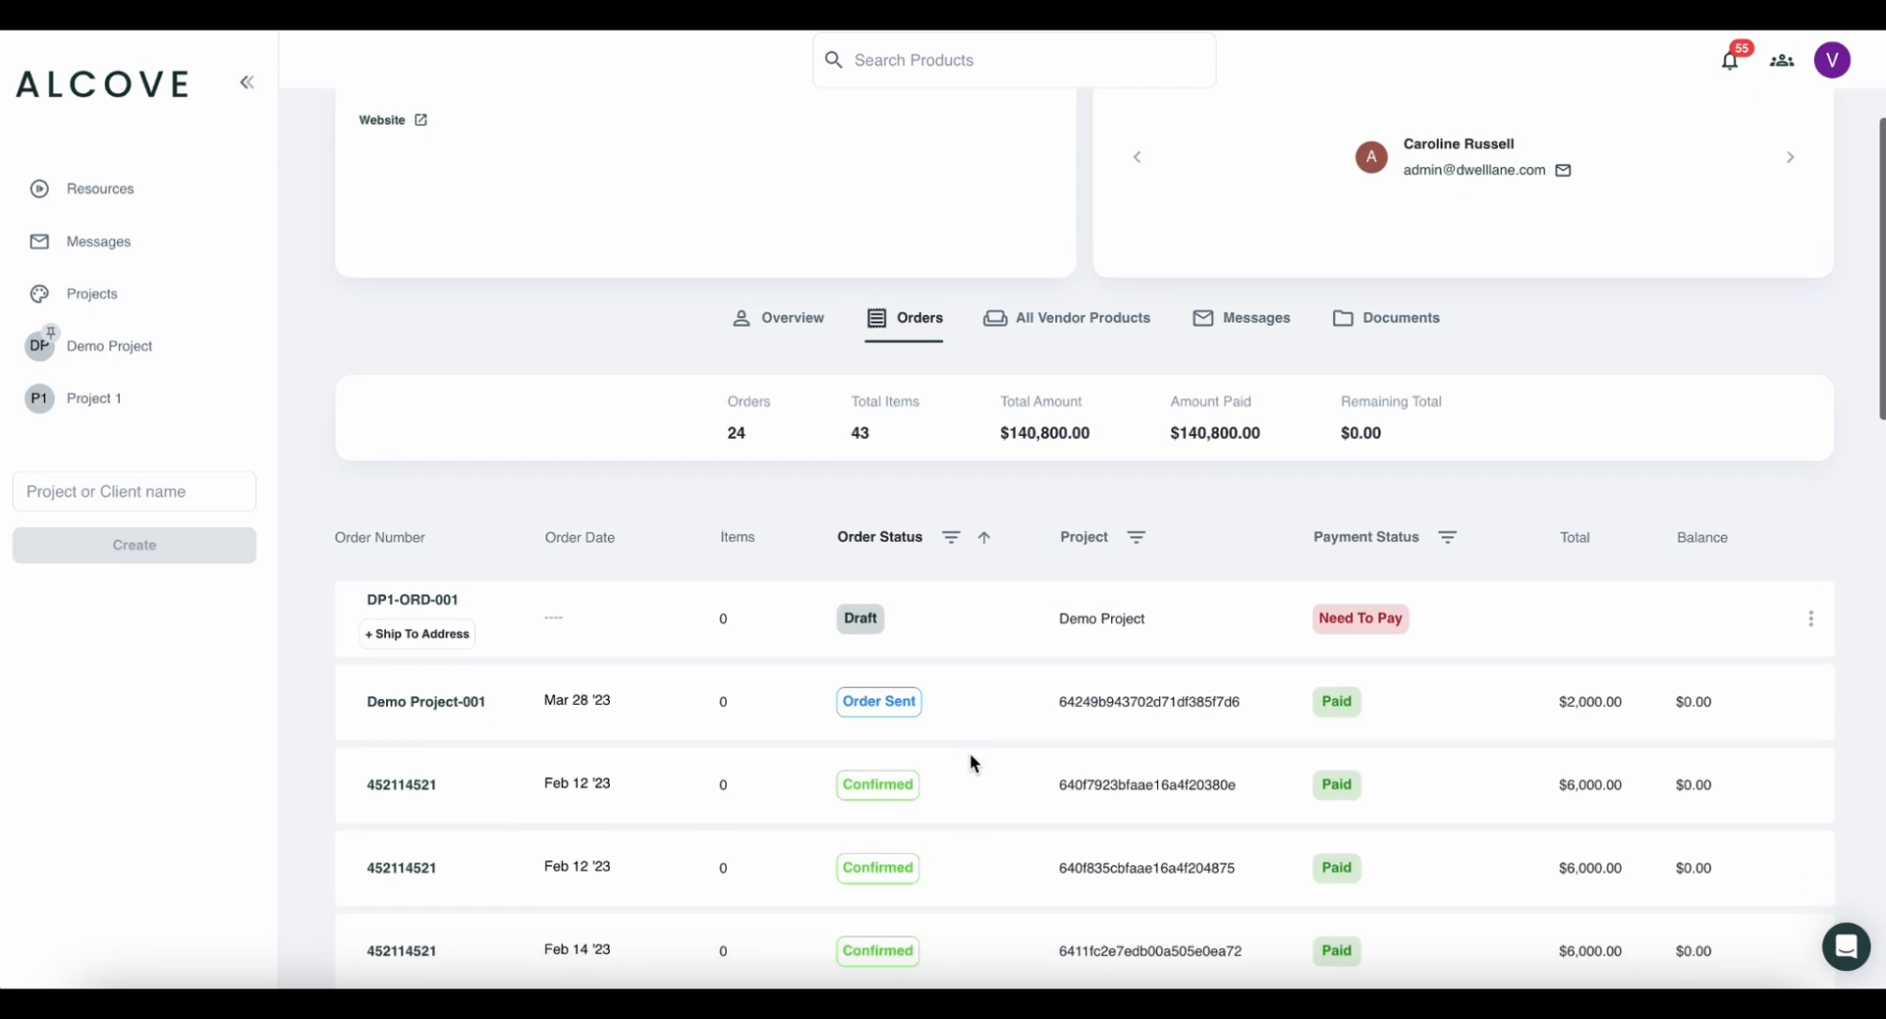
View all products from Four Hands and browse through the items used across the projects.
{"action": "scroll", "coordinate": [973, 762], "scroll_direction": "up", "scroll_amount": 2}
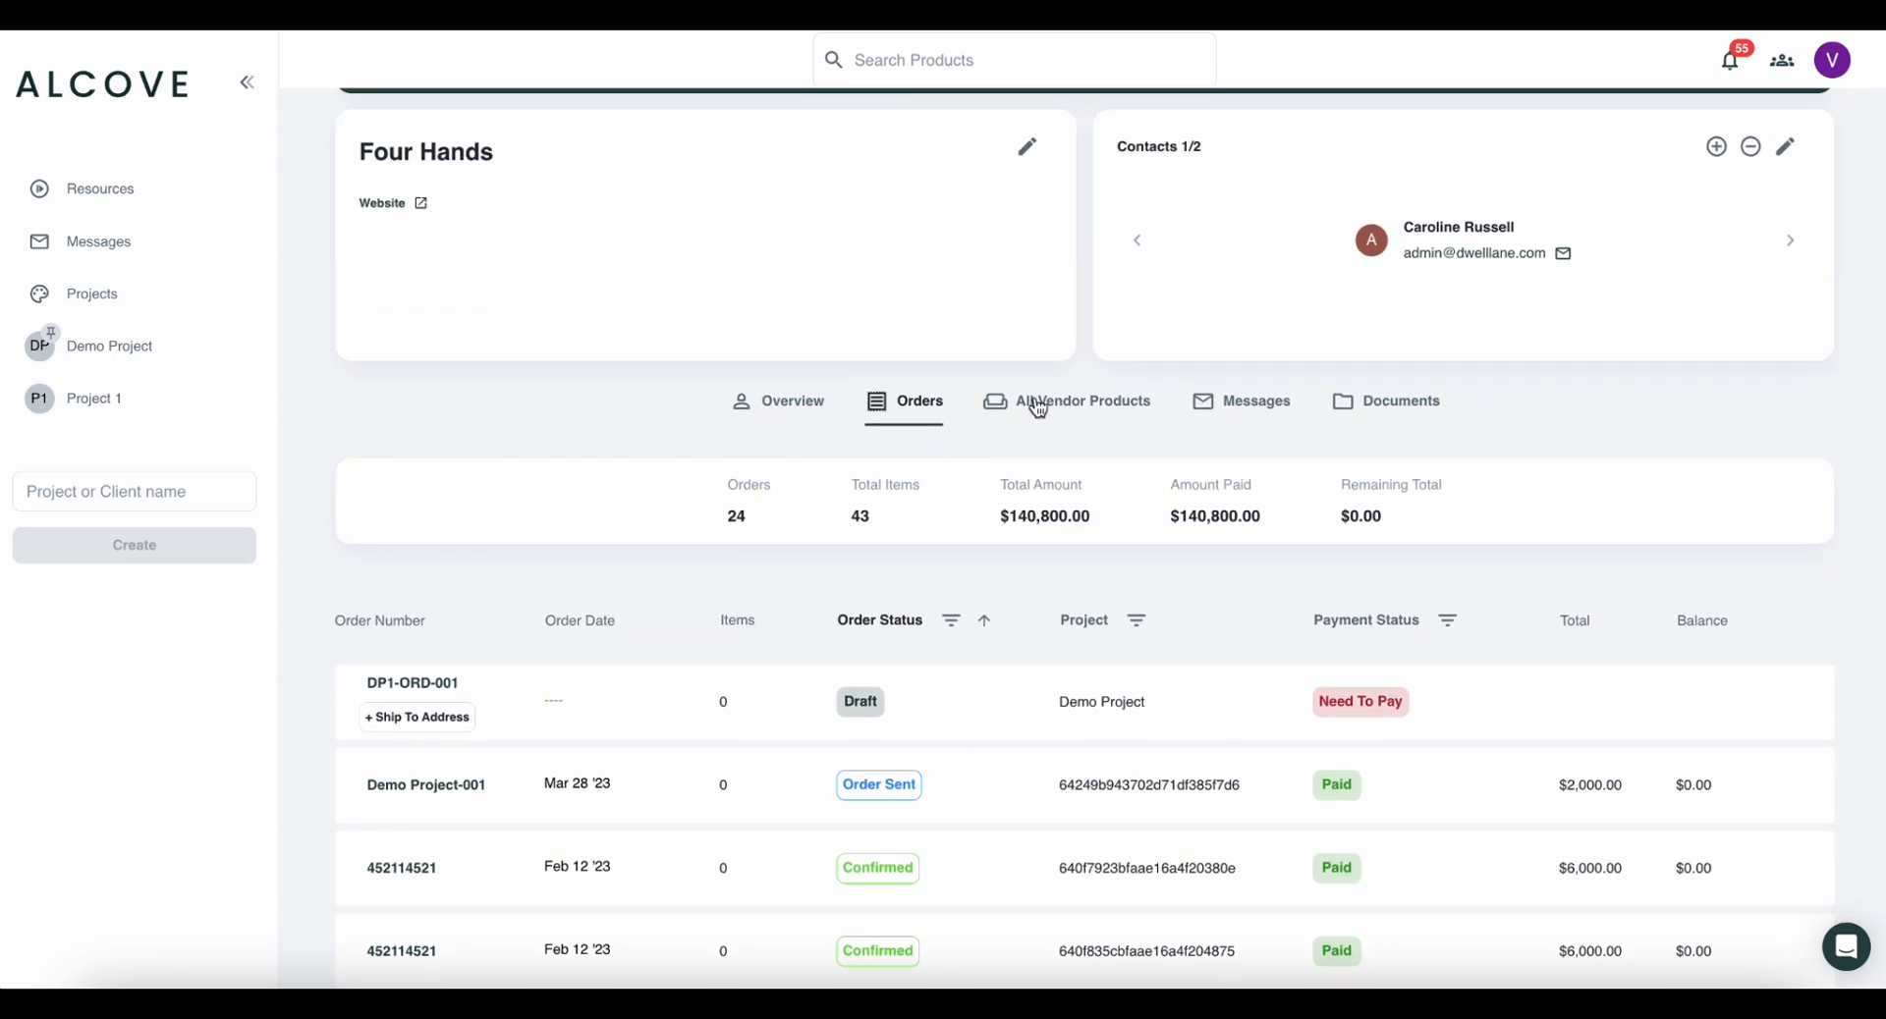
{"action": "left_click", "coordinate": [1037, 402]}
{"action": "scroll", "coordinate": [1002, 754], "scroll_direction": "down", "scroll_amount": 2}
{"action": "scroll", "coordinate": [1001, 763], "scroll_direction": "down", "scroll_amount": 20}
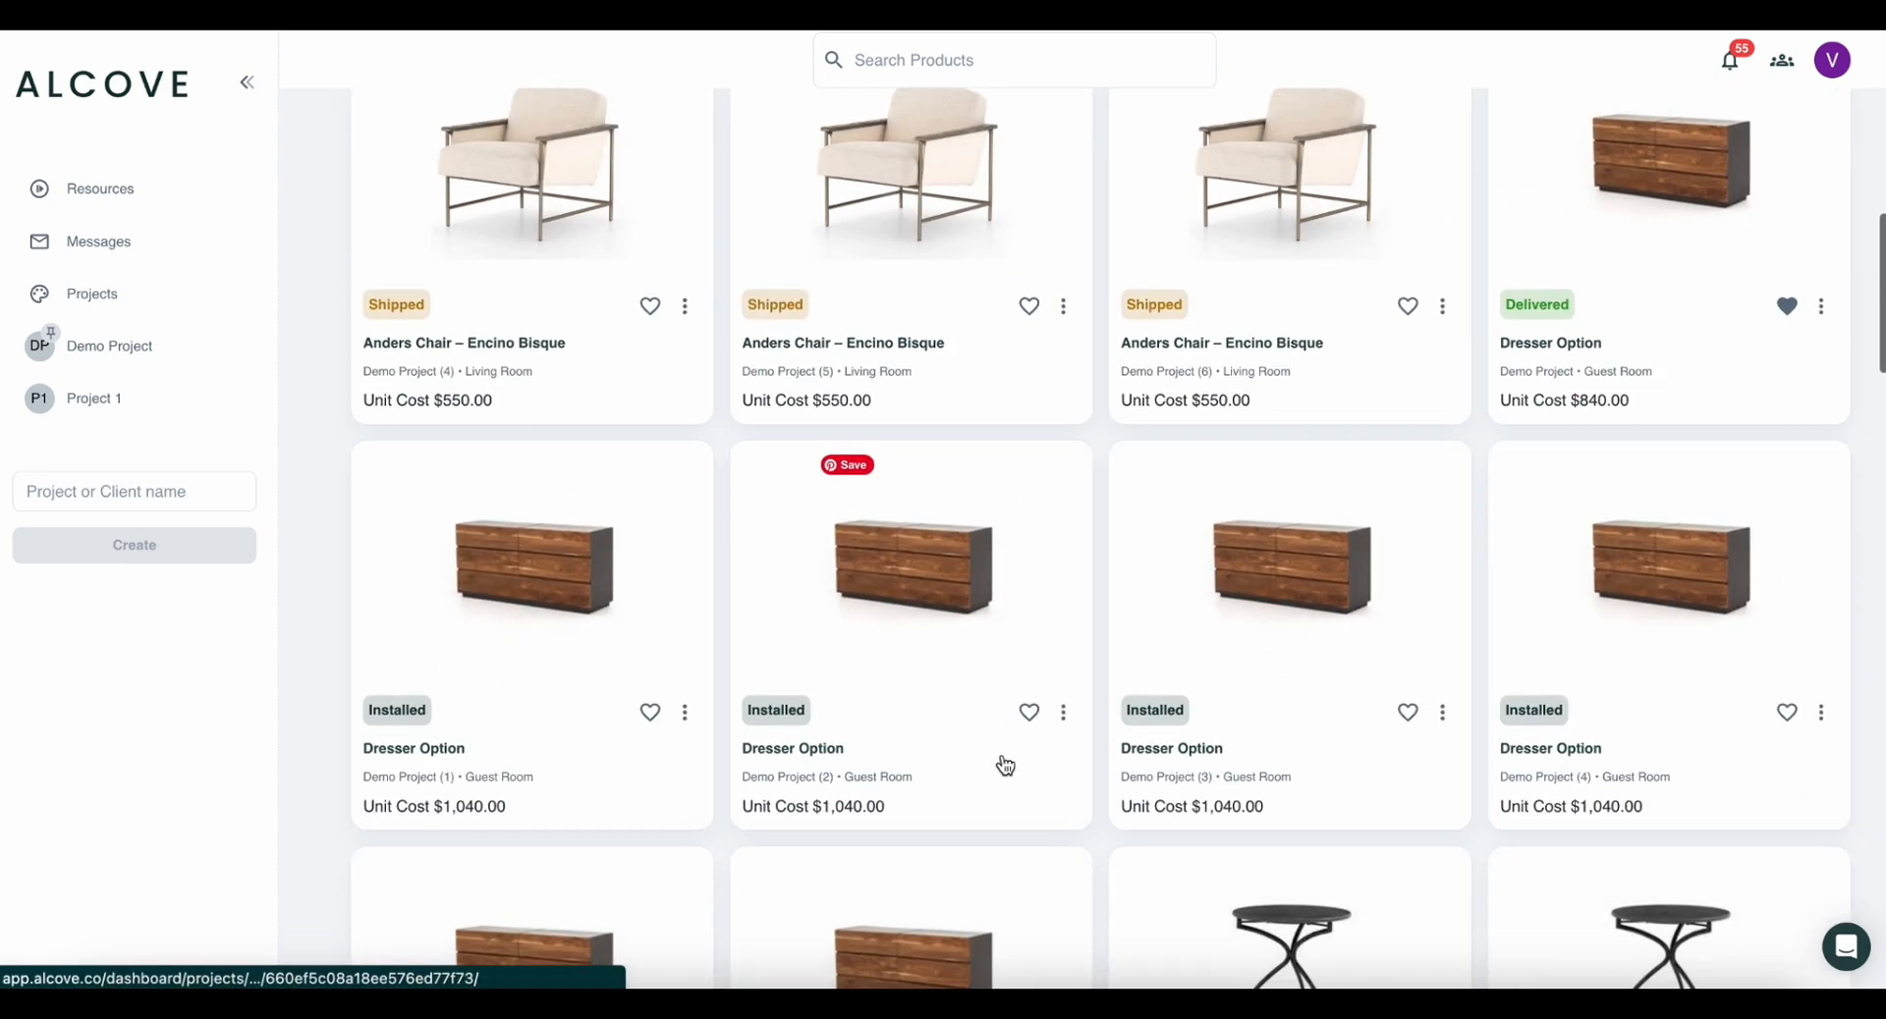
{"action": "scroll", "coordinate": [1004, 766], "scroll_direction": "down", "scroll_amount": 6}
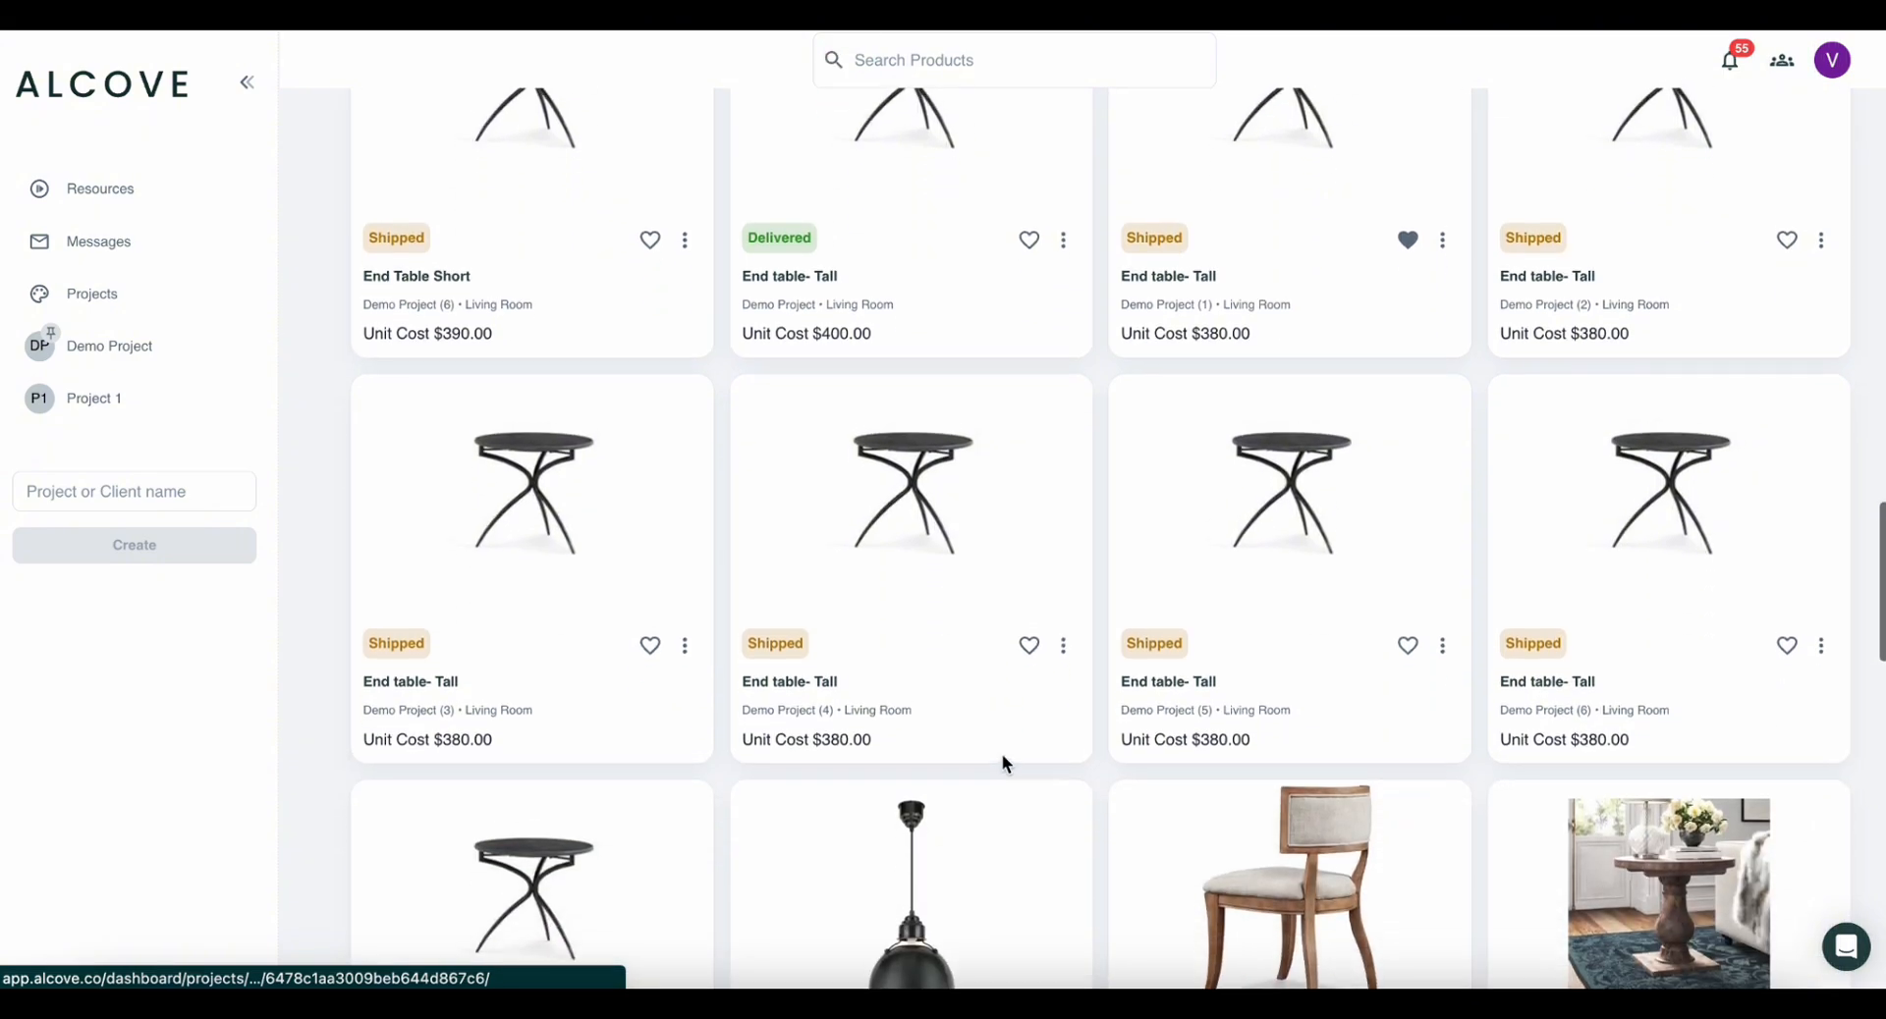
{"action": "scroll", "coordinate": [1003, 766], "scroll_direction": "up", "scroll_amount": 15}
{"action": "scroll", "coordinate": [1004, 766], "scroll_direction": "up", "scroll_amount": 10}
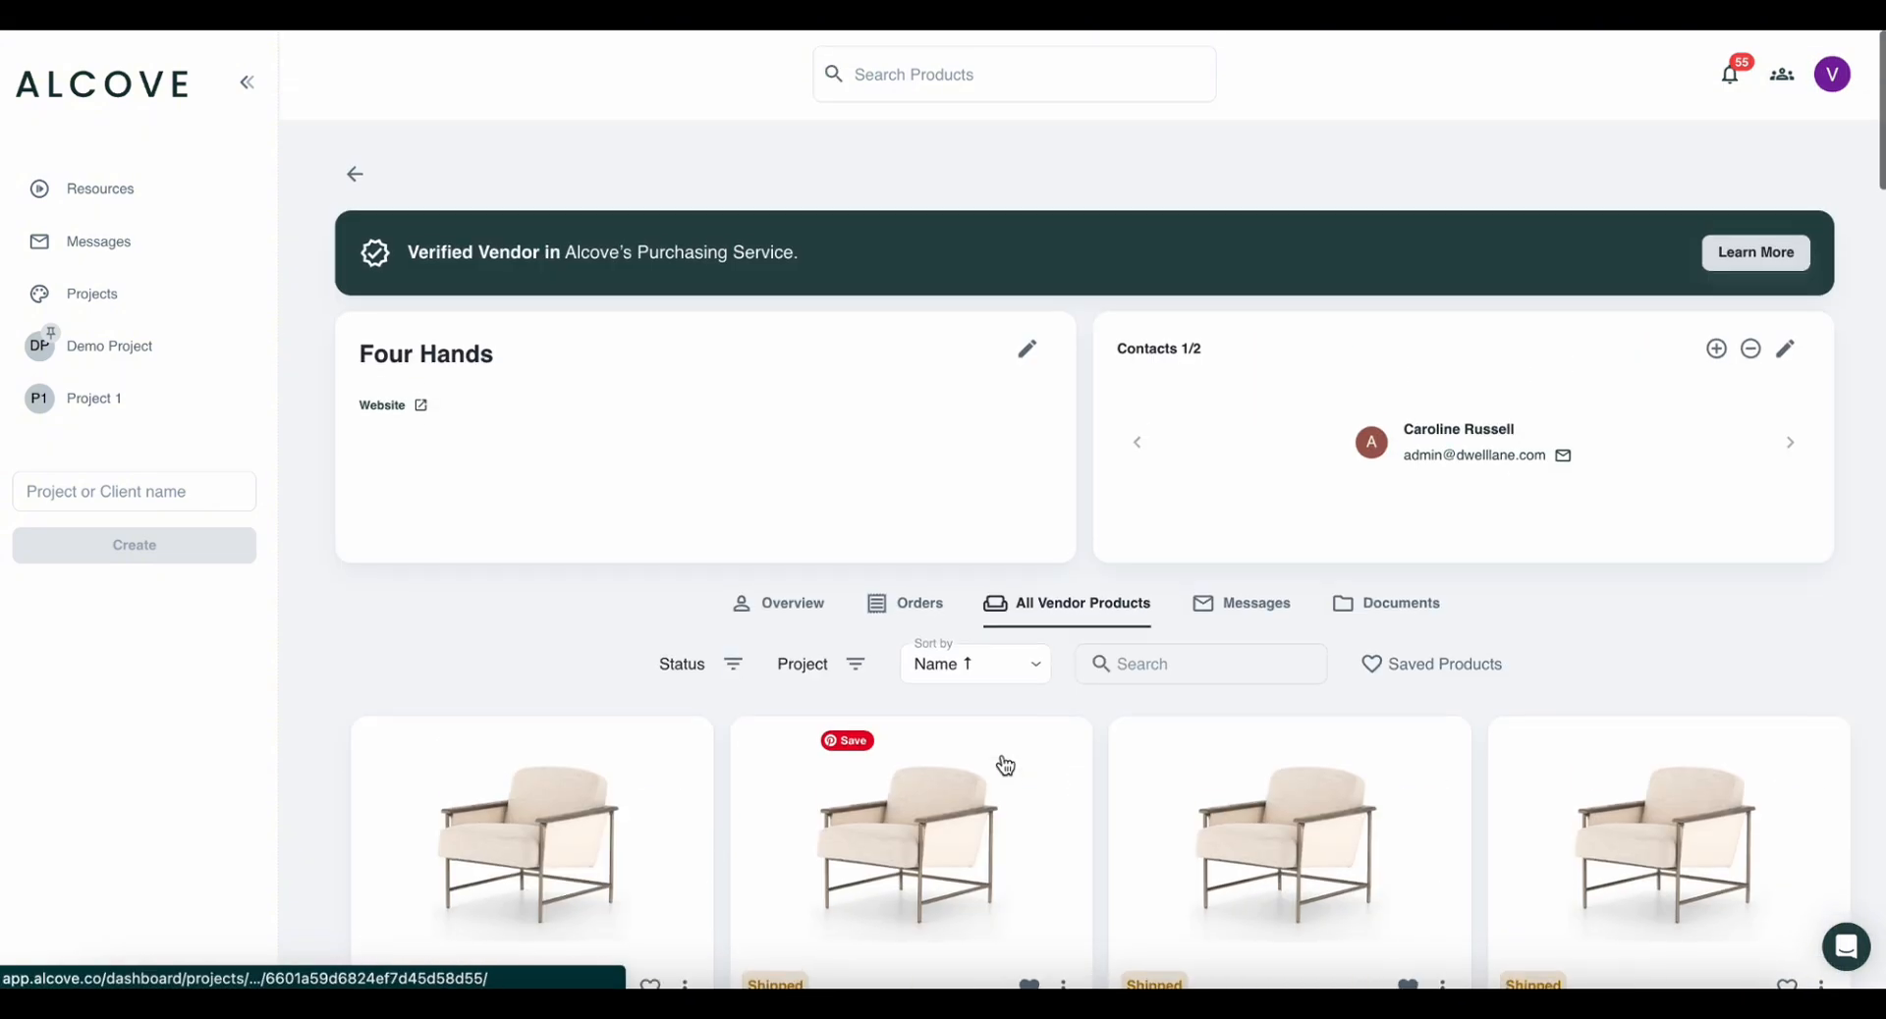
Mark the delivered Anders Chair – Encino Bisque as a saved product, and view its edit and duplicate options without choosing one.
{"action": "scroll", "coordinate": [1016, 805], "scroll_direction": "down", "scroll_amount": 4}
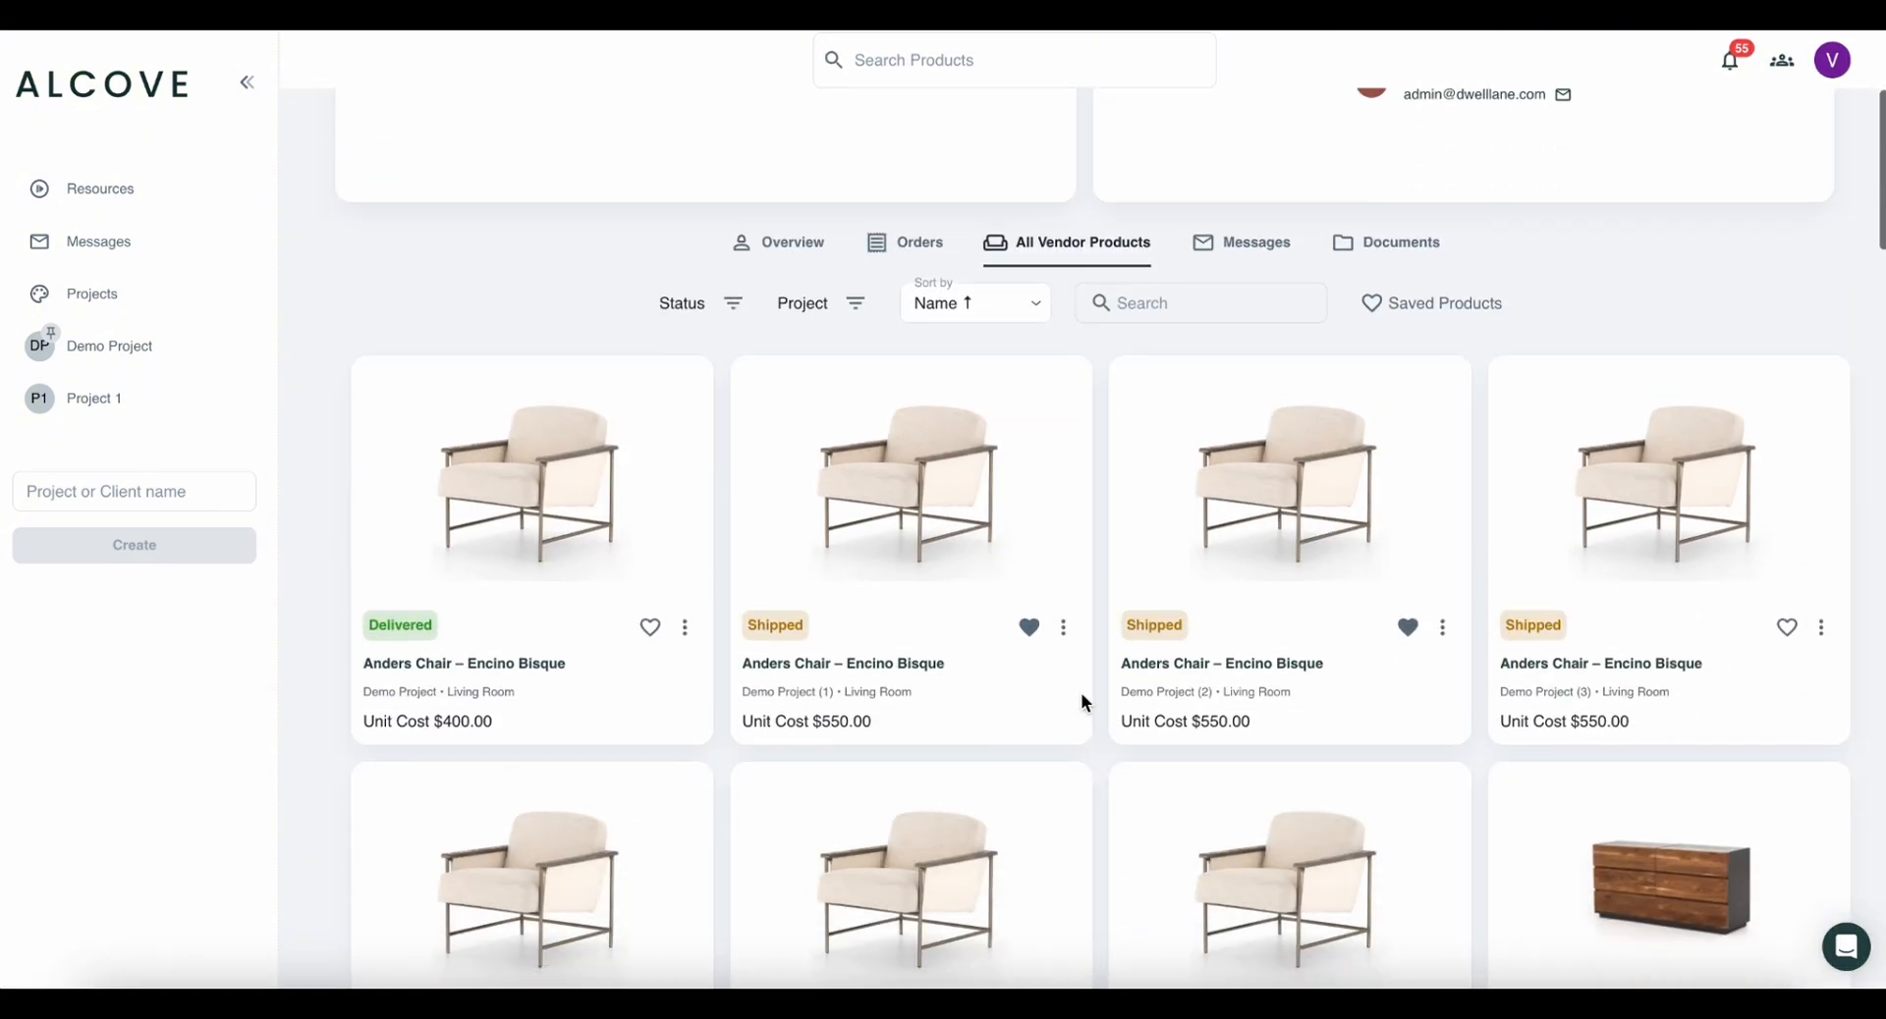
{"action": "left_click", "coordinate": [649, 626]}
{"action": "left_click", "coordinate": [684, 627]}
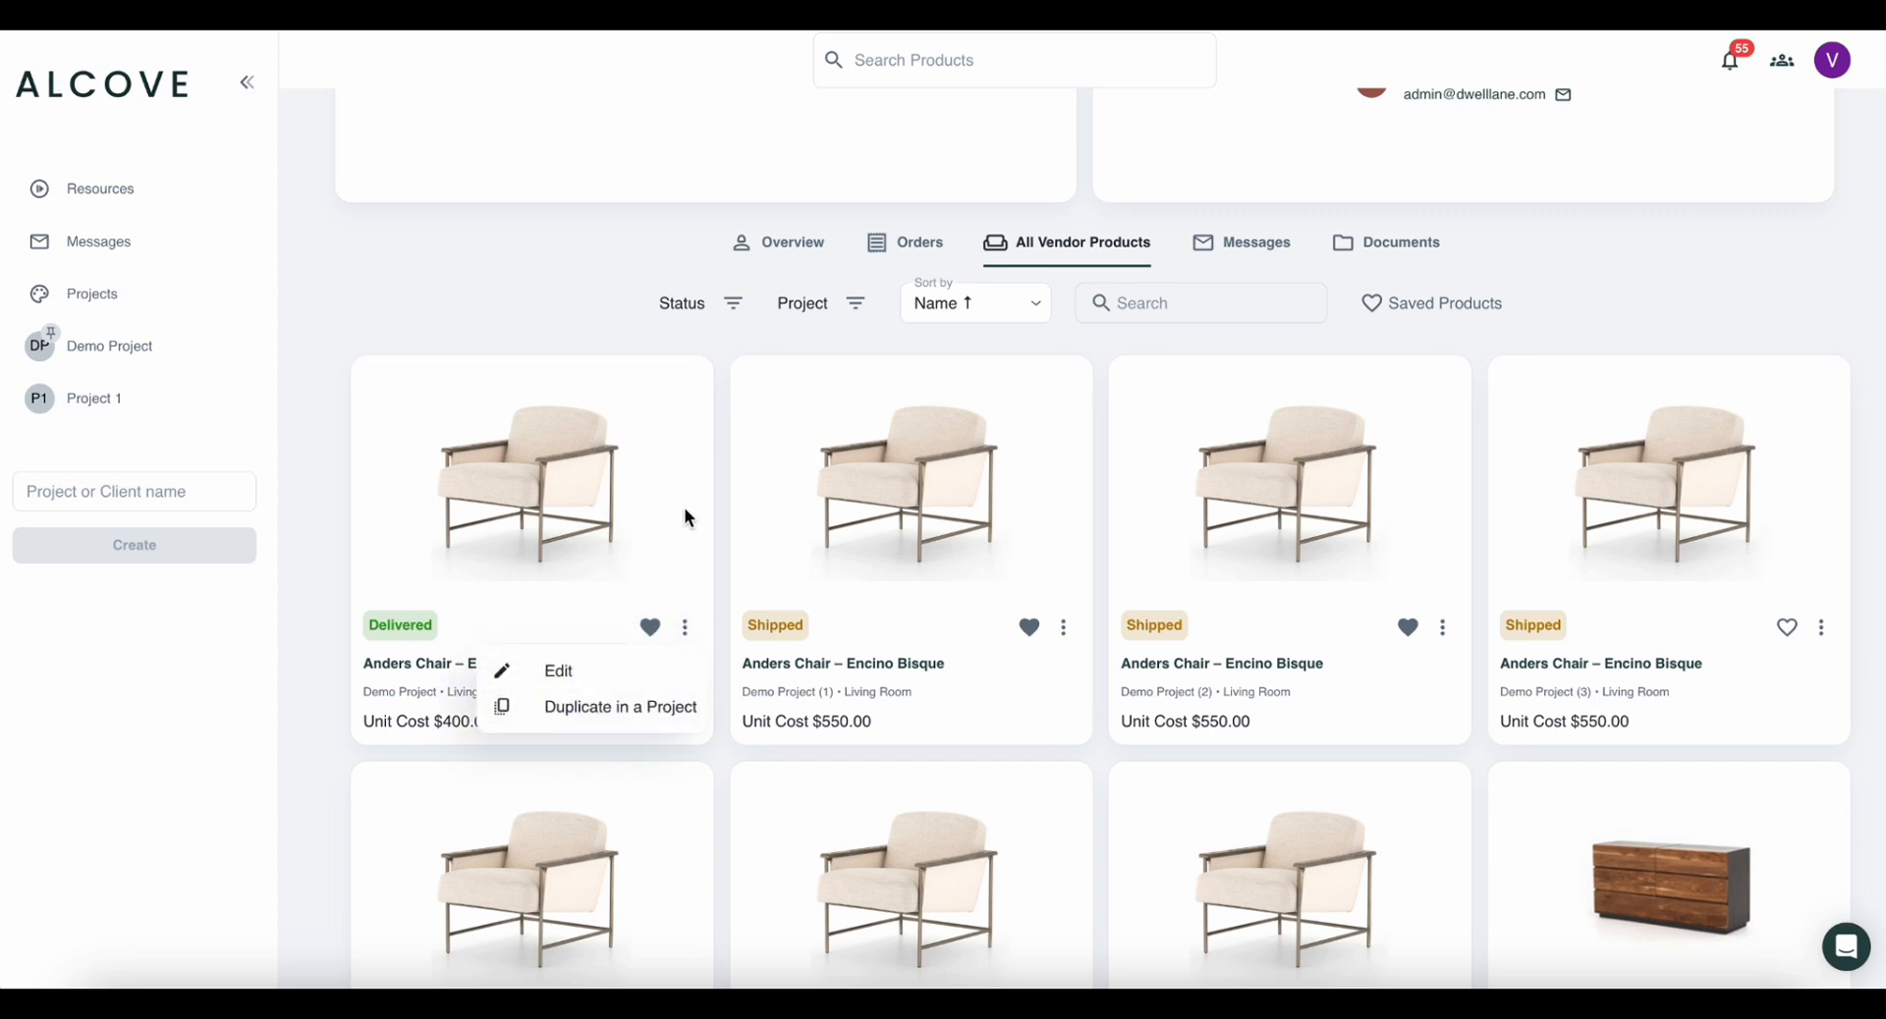
{"action": "left_click", "coordinate": [1261, 354]}
Look at the Four Hands messages and documents, and return to the vendor's overview of orders and products en route.
{"action": "scroll", "coordinate": [1520, 245], "scroll_direction": "up", "scroll_amount": 3}
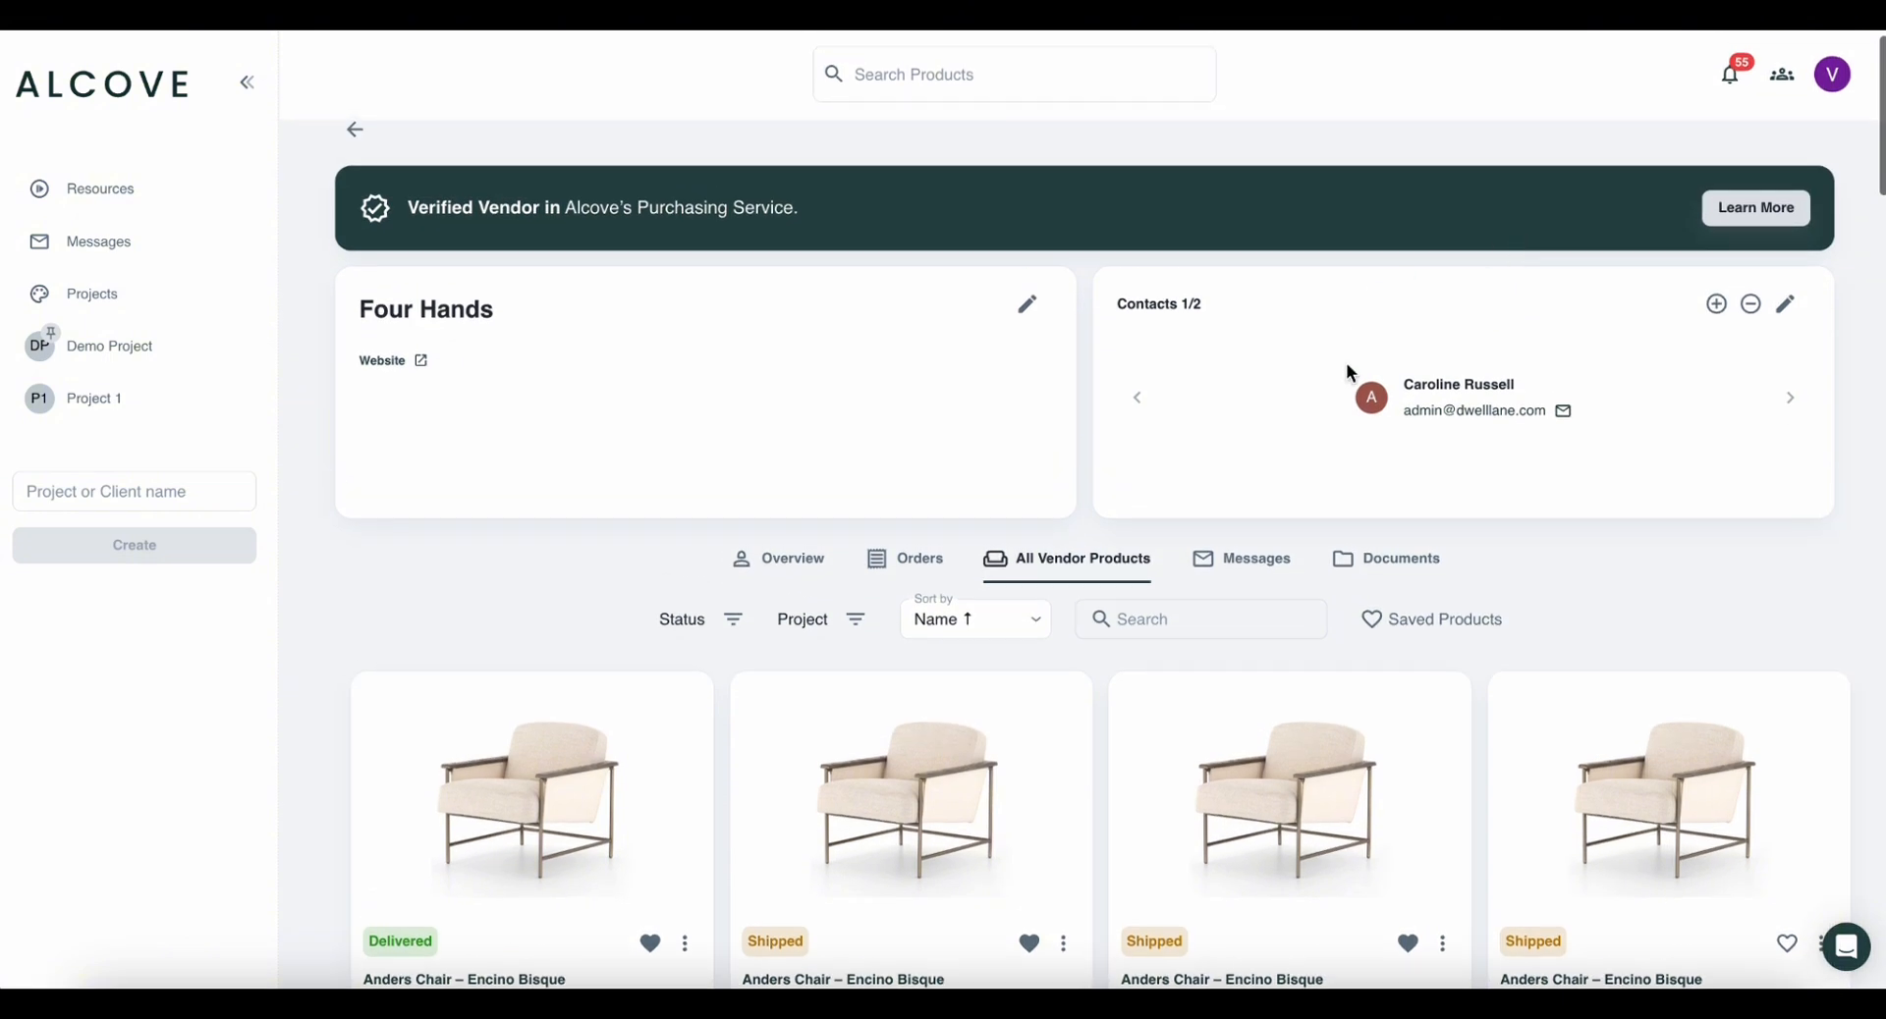
{"action": "left_click", "coordinate": [1242, 567]}
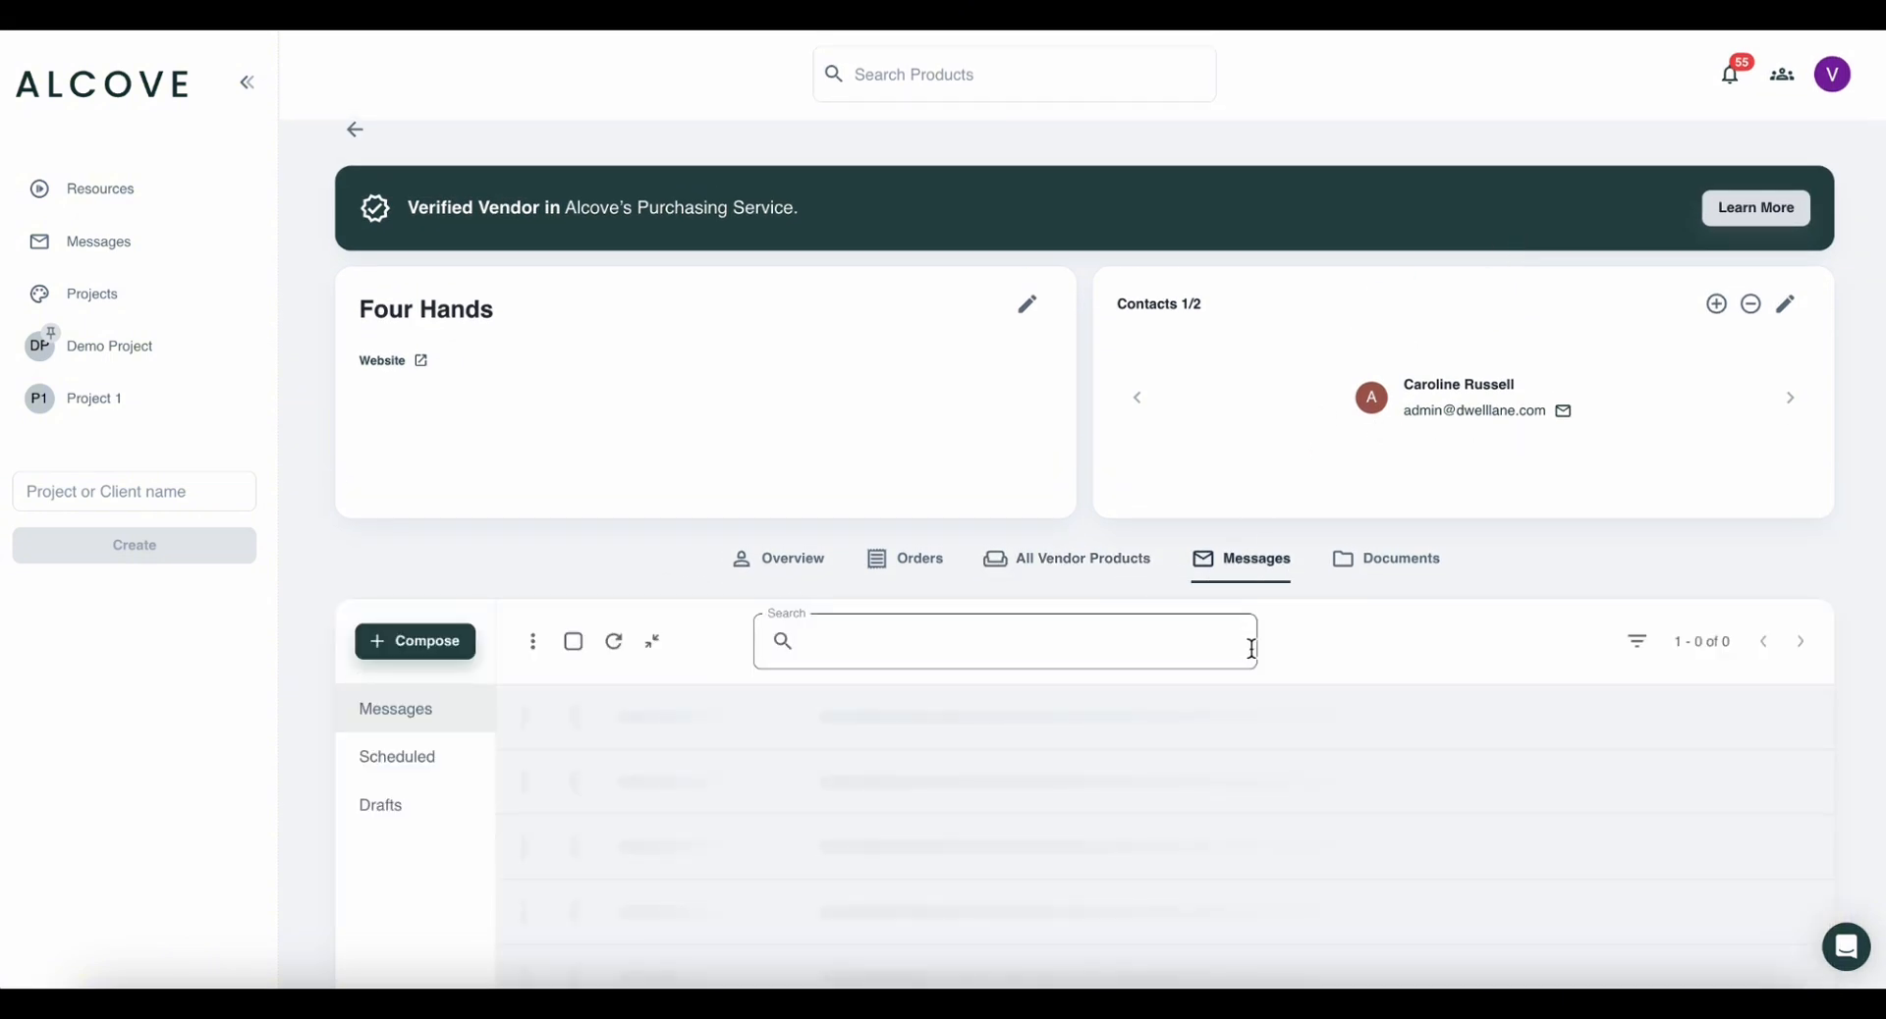
{"action": "left_click", "coordinate": [1368, 563]}
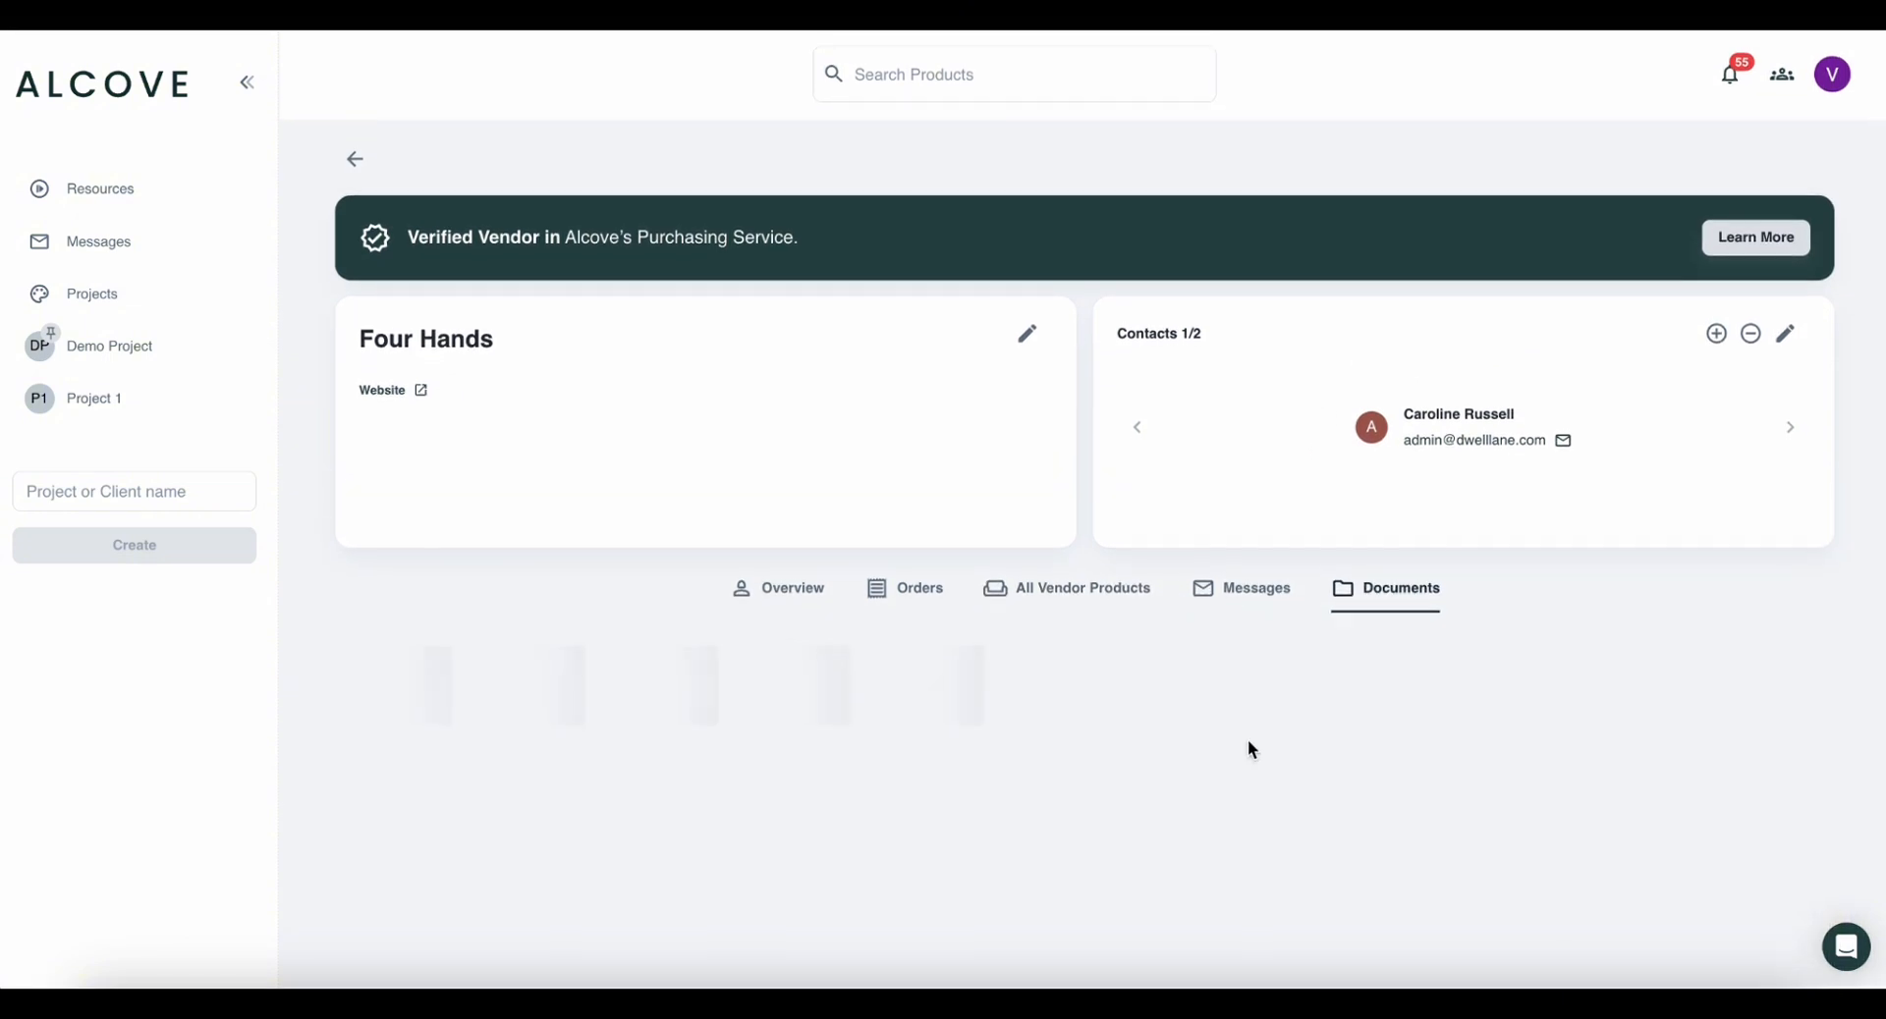
{"action": "left_click", "coordinate": [771, 599]}
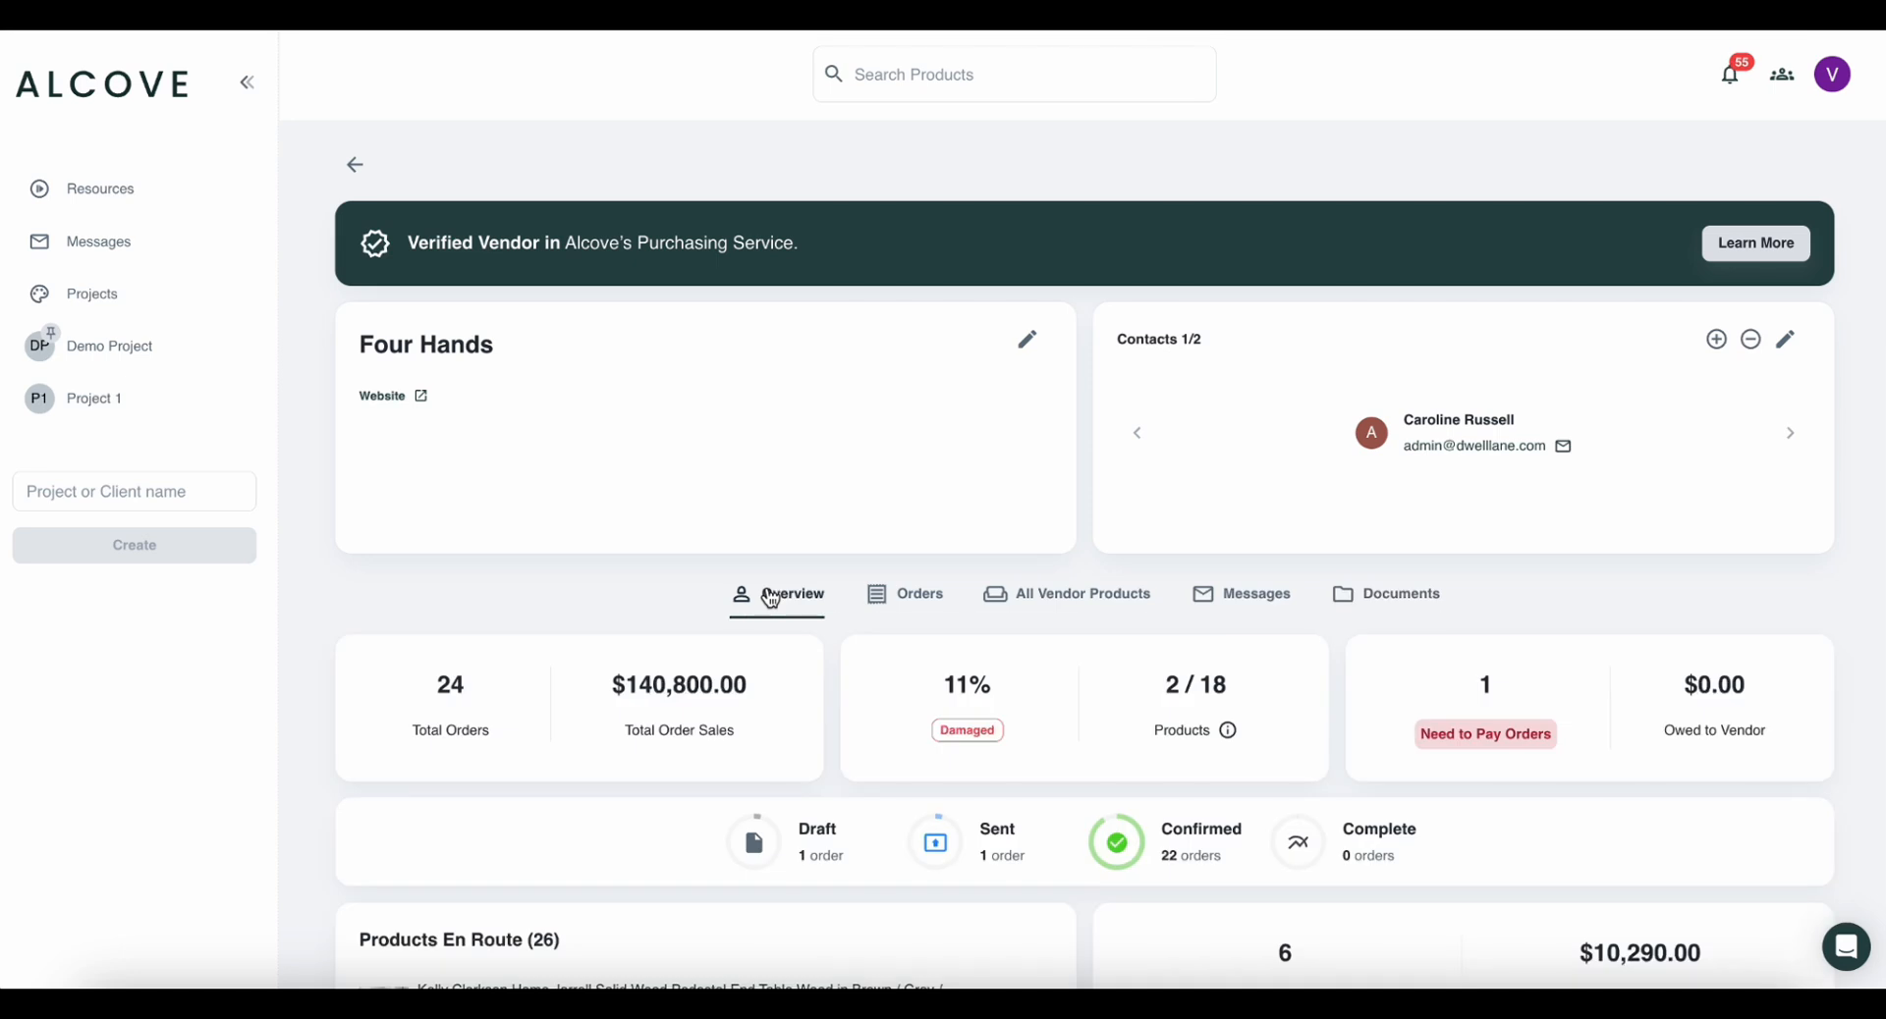
{"action": "scroll", "coordinate": [770, 596], "scroll_direction": "down", "scroll_amount": 4}
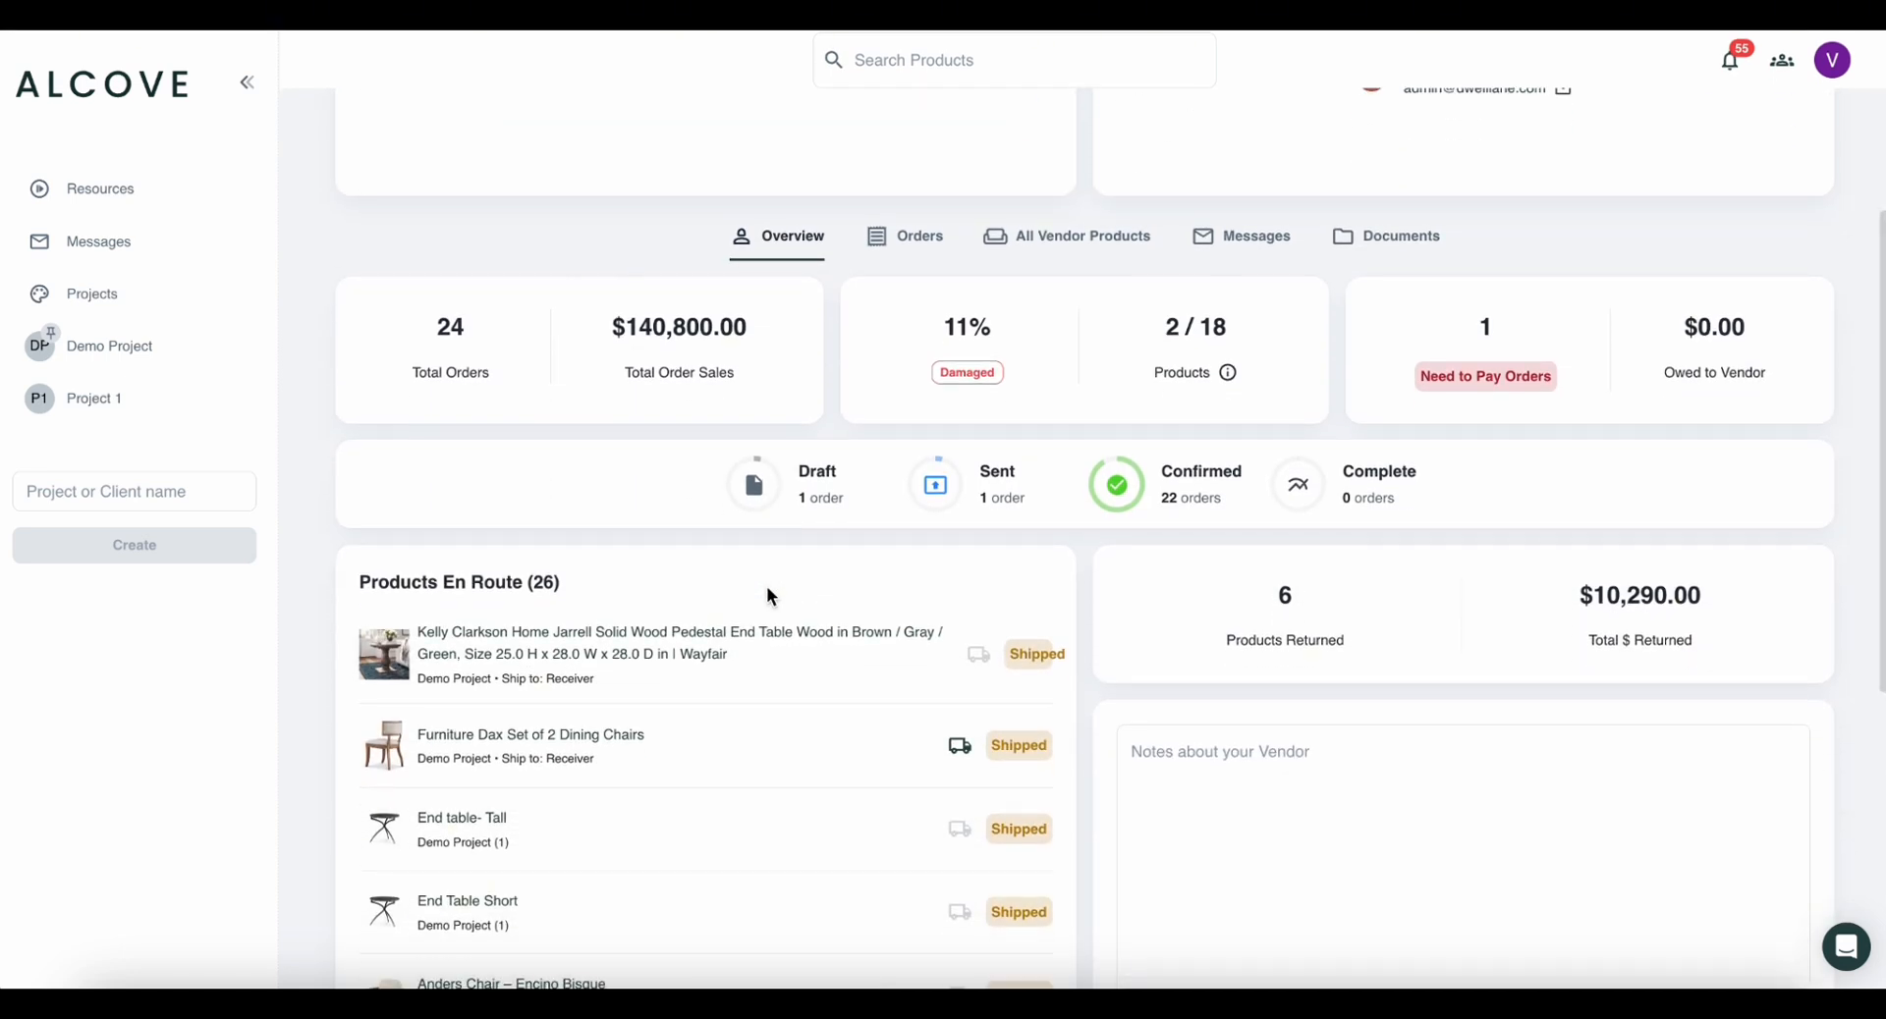